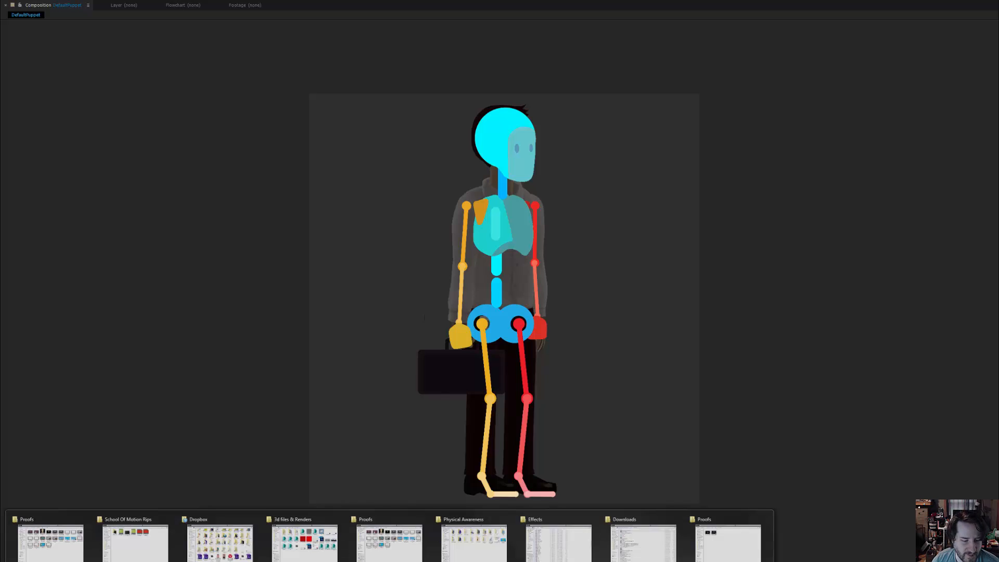
# - Open the Proofs folder and play the TerminalEmployee_WalkTest video
pyautogui.click(44, 556)
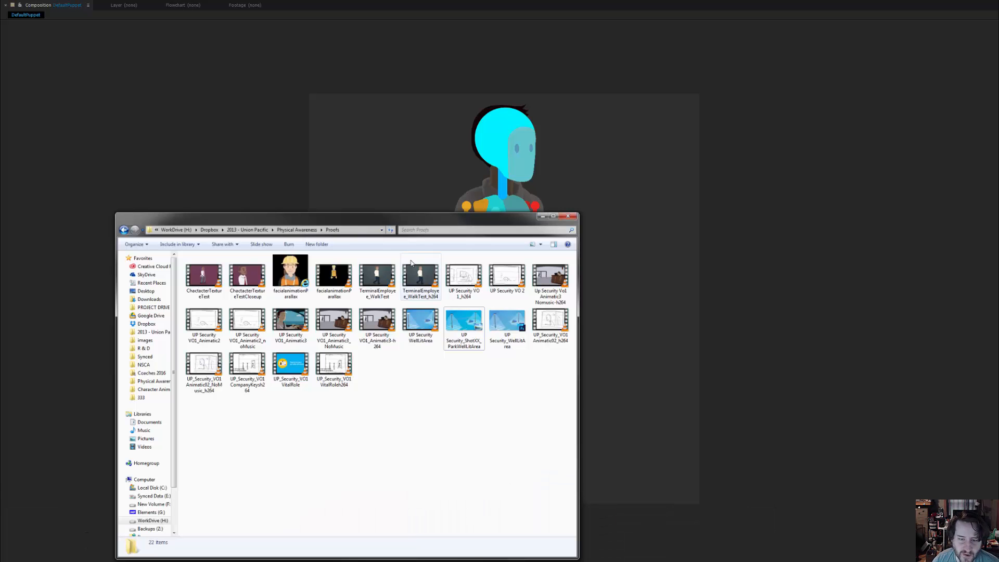
pyautogui.click(386, 274)
pyautogui.doubleClick(386, 274)
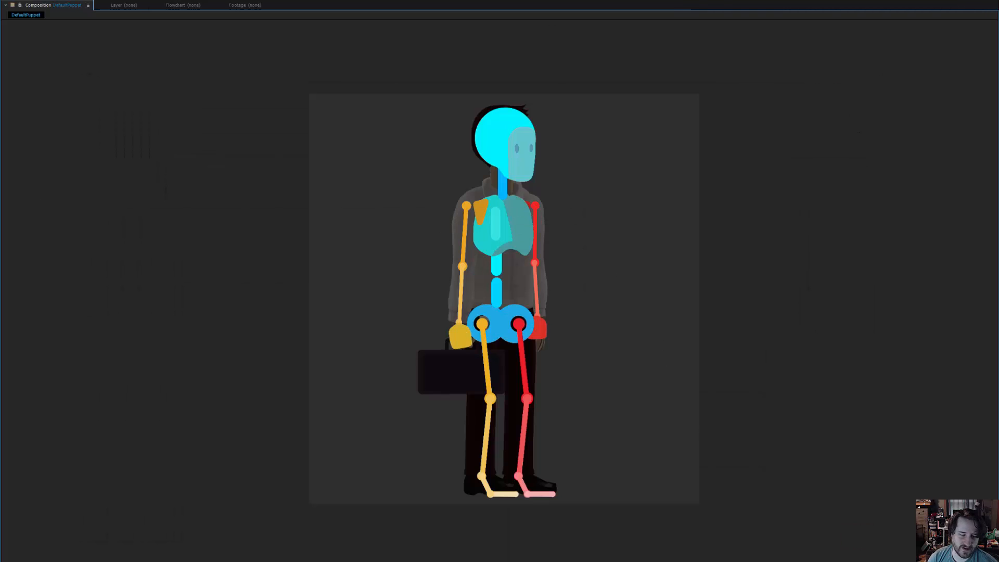
# - Browse from Proofs to the Characters folder under Physical Awareness and view the Car_employee_Puppet image
pyautogui.click(73, 544)
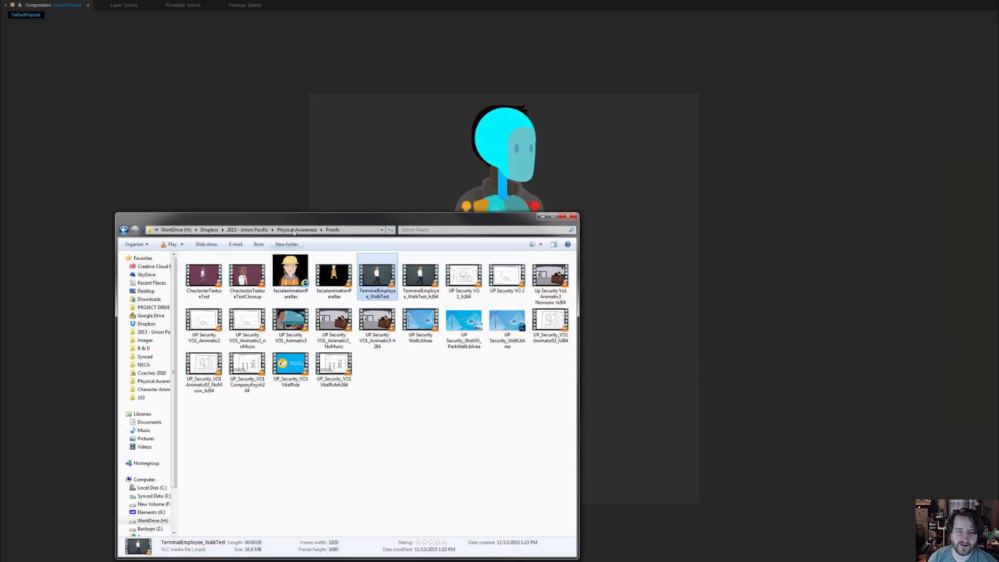
pyautogui.click(294, 230)
pyautogui.doubleClick(378, 281)
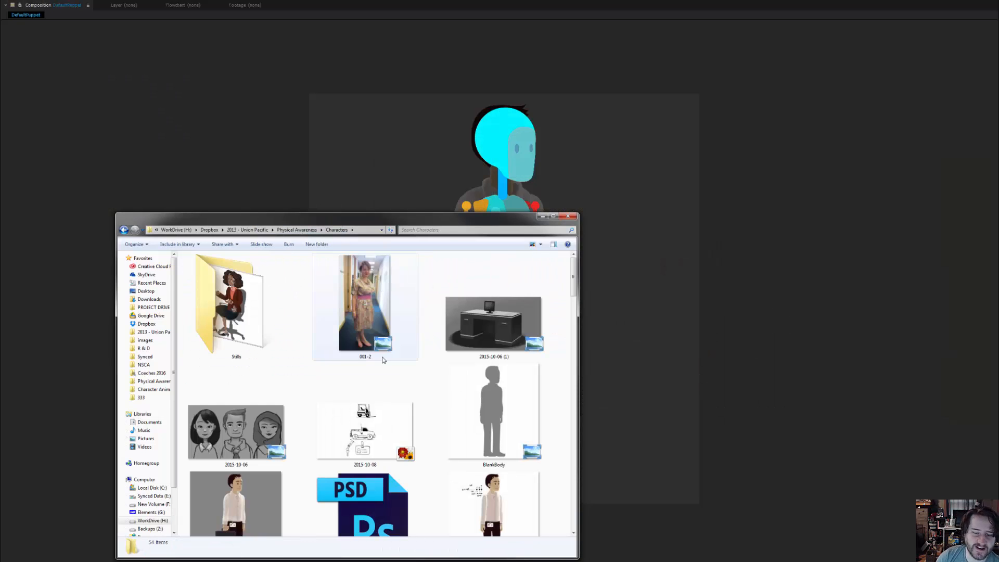
pyautogui.click(364, 432)
pyautogui.scroll(-1, 364, 417)
pyautogui.click(263, 485)
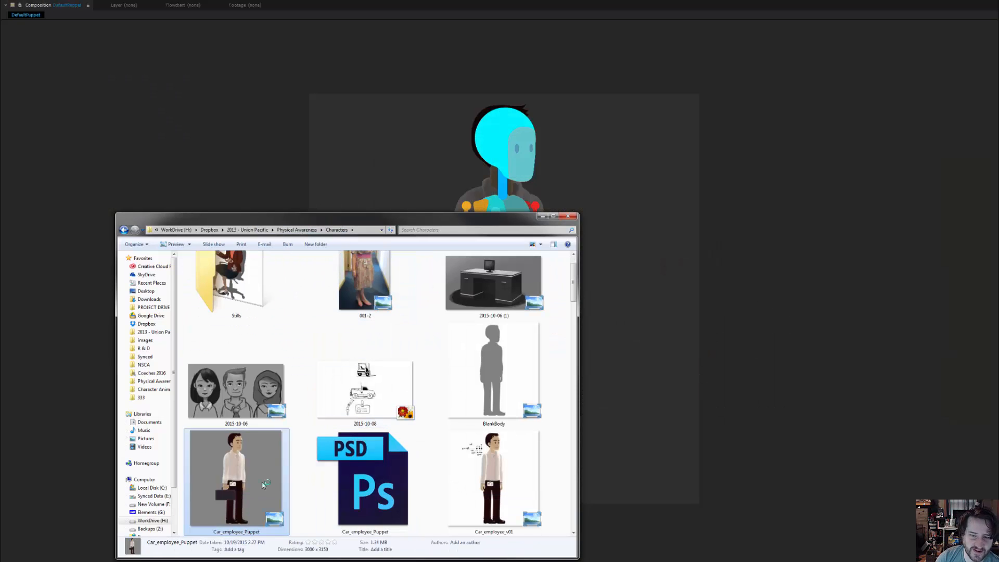
pyautogui.doubleClick(263, 485)
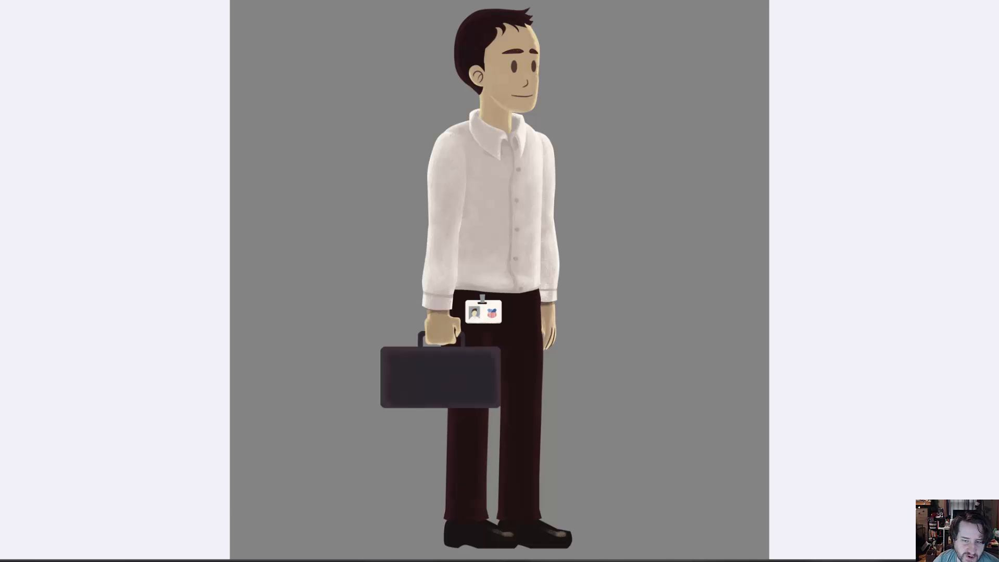
# - Switch to Photoshop and open the Car_employee_Puppet PSD from the Characters folder
pyautogui.moveTo(156, 561)
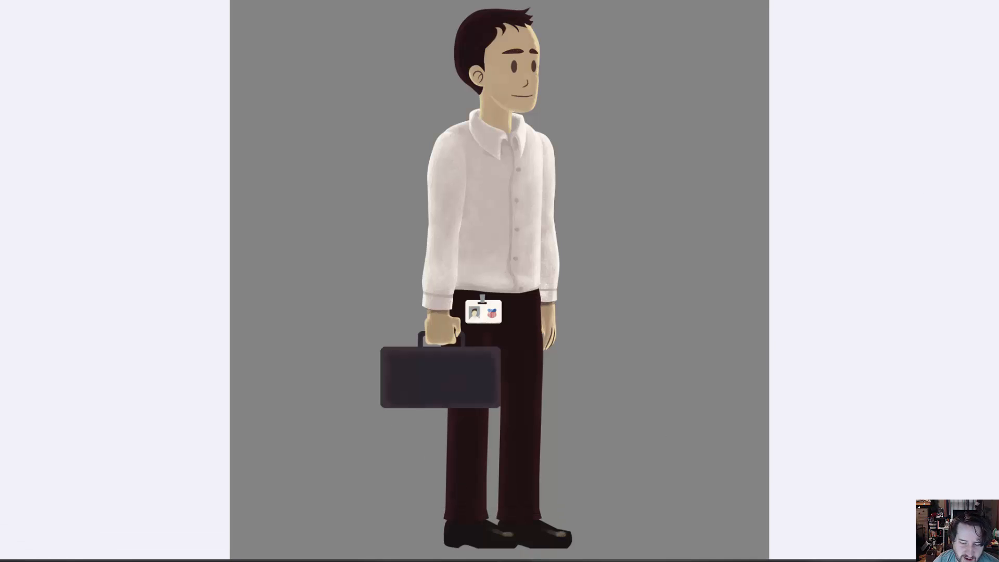
pyautogui.click(118, 561)
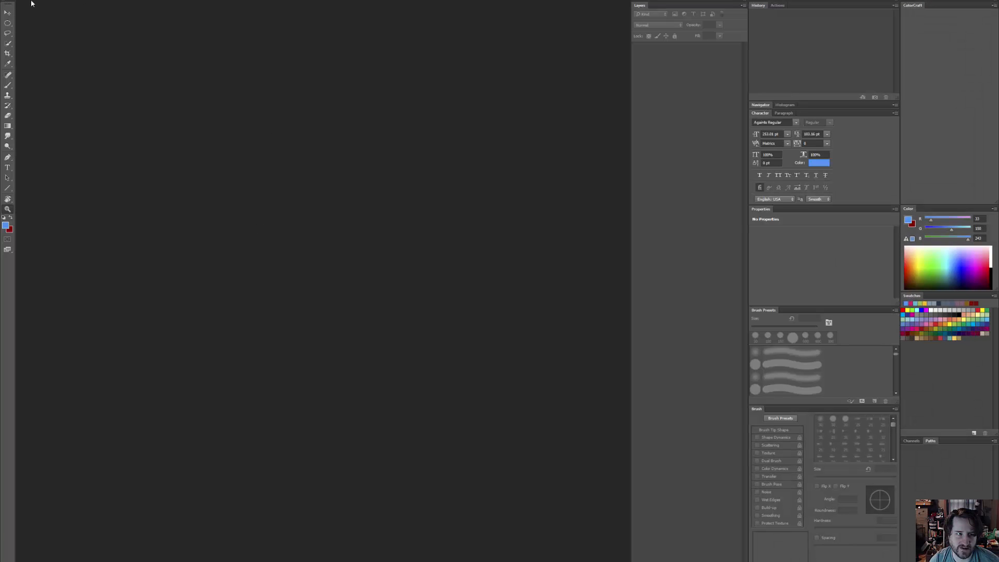
pyautogui.hotkey('alt', 'f')
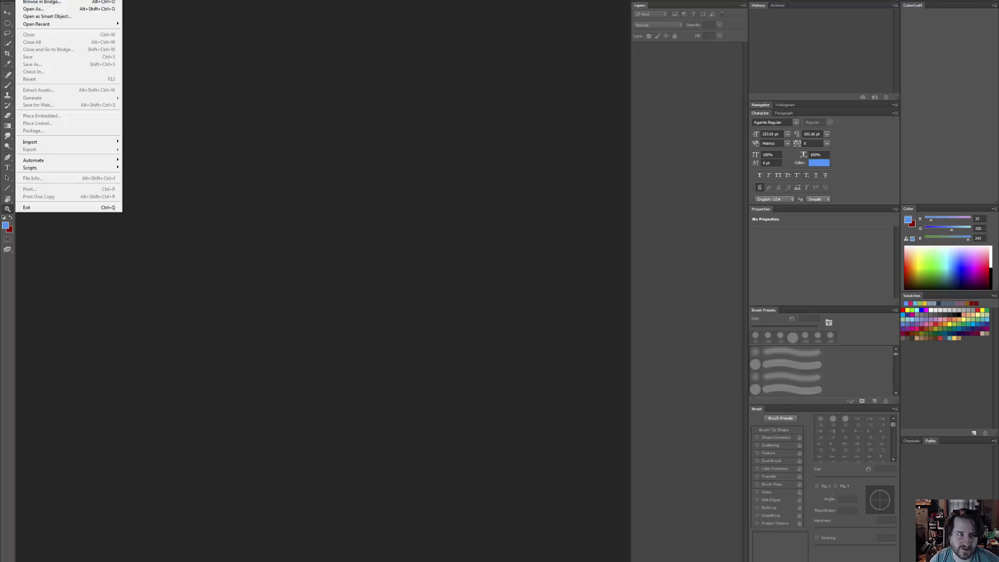
pyautogui.click(28, 0)
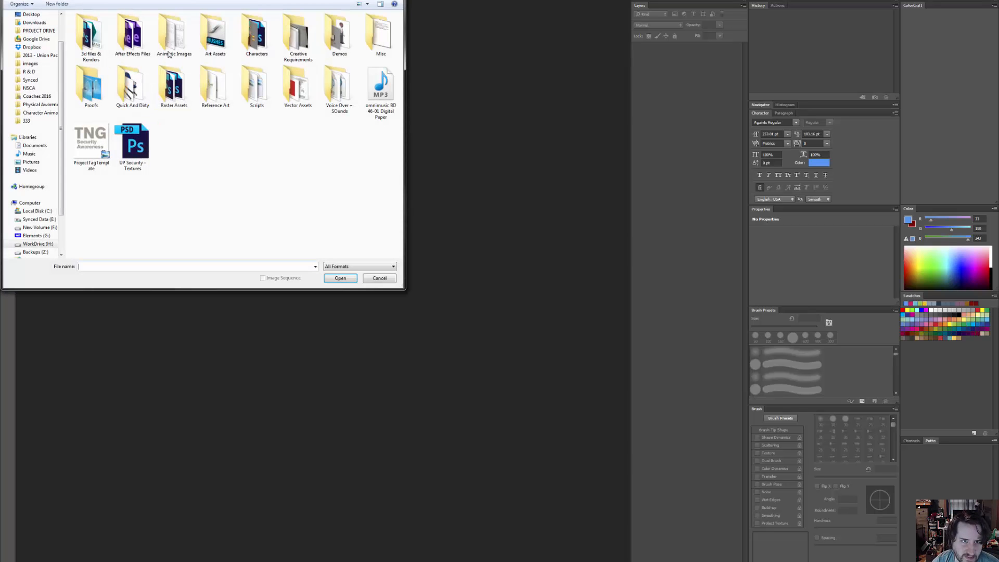
pyautogui.doubleClick(255, 30)
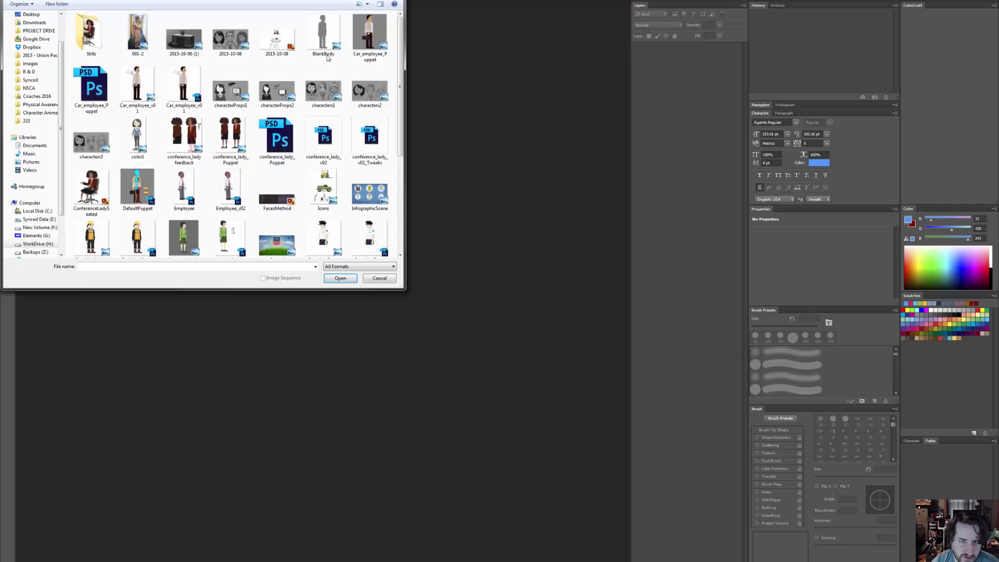
pyautogui.click(369, 39)
pyautogui.click(104, 79)
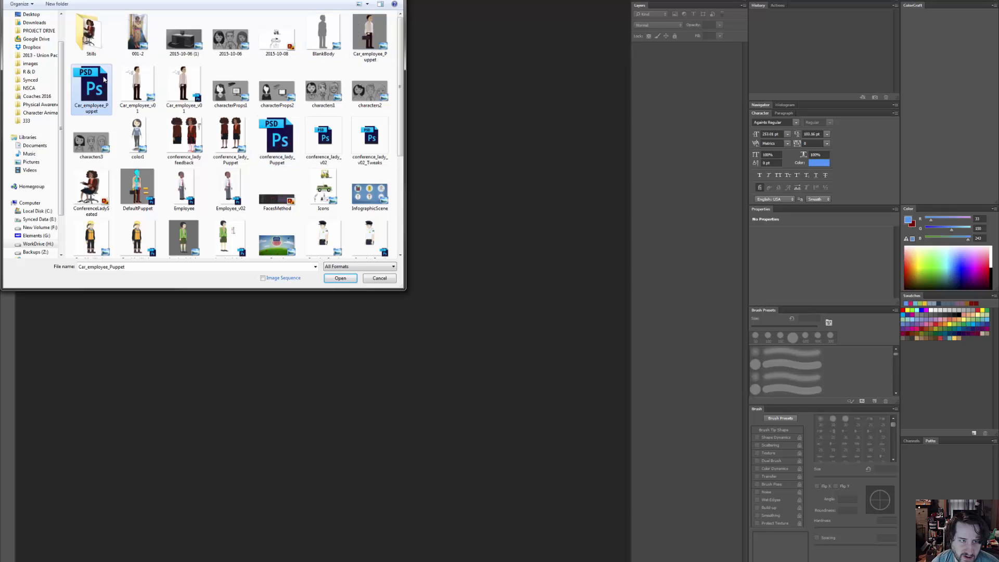
pyautogui.click(340, 279)
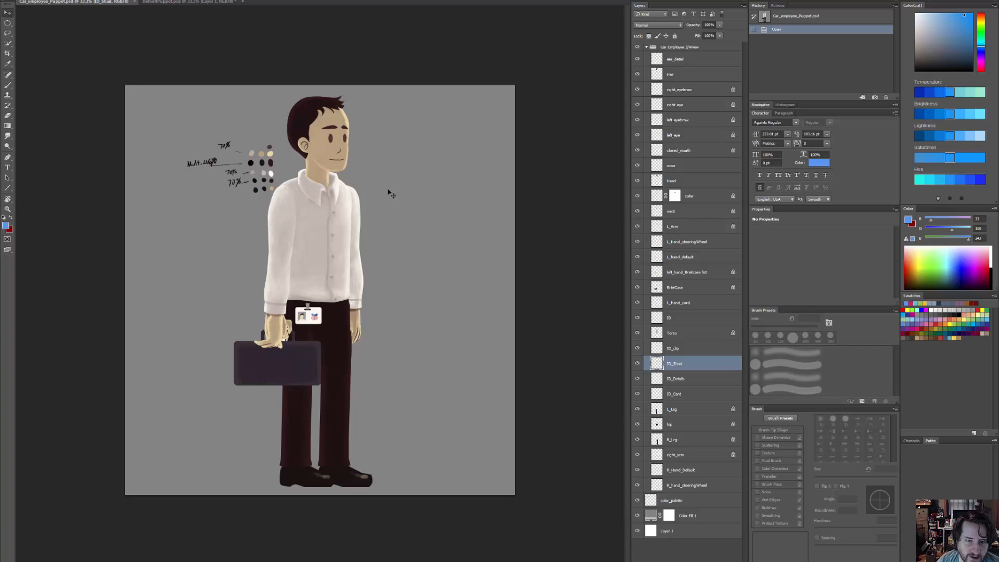
# - Move the head, one eye, both arms and the torso away from the body to separate the artwork layers
pyautogui.keyDown('ctrl'); pyautogui.click(342, 153); pyautogui.keyUp('ctrl')
pyautogui.moveTo(342, 153); pyautogui.dragTo(314, 150)
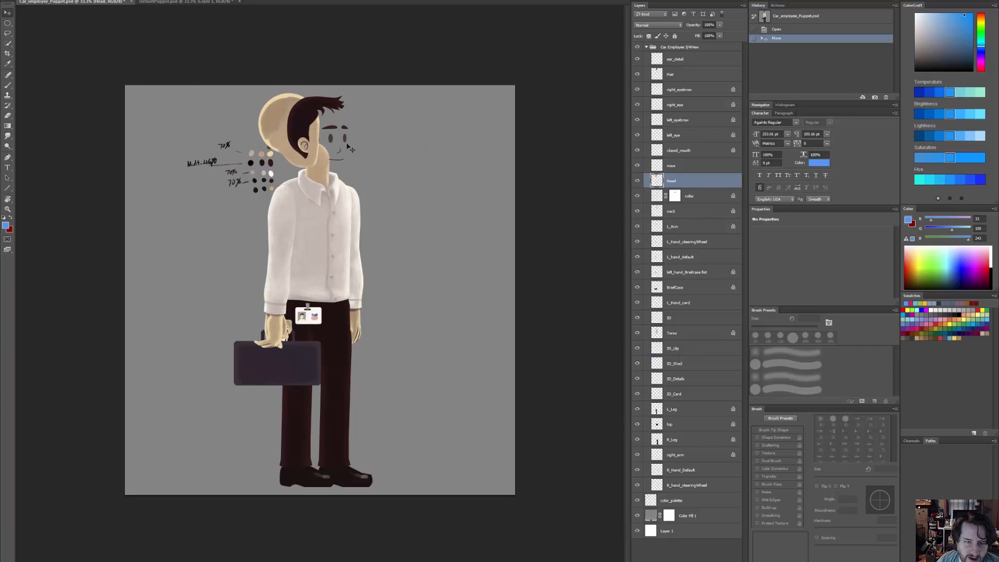
pyautogui.keyDown('ctrl'); pyautogui.click(345, 139); pyautogui.keyUp('ctrl')
pyautogui.moveTo(383, 145); pyautogui.dragTo(383, 142)
pyautogui.moveTo(357, 226); pyautogui.dragTo(446, 225)
pyautogui.moveTo(332, 231); pyautogui.dragTo(384, 228)
pyautogui.keyDown('ctrl'); pyautogui.click(287, 240); pyautogui.keyUp('ctrl')
pyautogui.moveTo(286, 240); pyautogui.dragTo(183, 229)
# - Pull one leg, both hands, the ID badge pieces and the briefcase away from their original positions
pyautogui.keyDown('ctrl'); pyautogui.click(341, 406); pyautogui.keyUp('ctrl')
pyautogui.moveTo(341, 406); pyautogui.dragTo(488, 396)
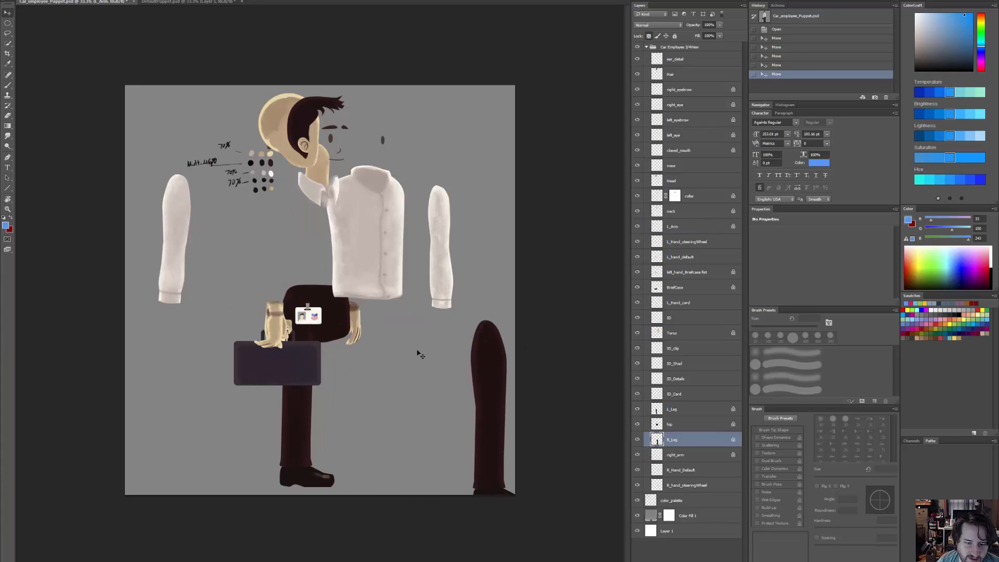
pyautogui.keyDown('ctrl'); pyautogui.click(369, 326); pyautogui.keyUp('ctrl')
pyautogui.moveTo(370, 325); pyautogui.dragTo(415, 333)
pyautogui.moveTo(275, 312); pyautogui.dragTo(222, 330)
pyautogui.moveTo(312, 315); pyautogui.dragTo(329, 287)
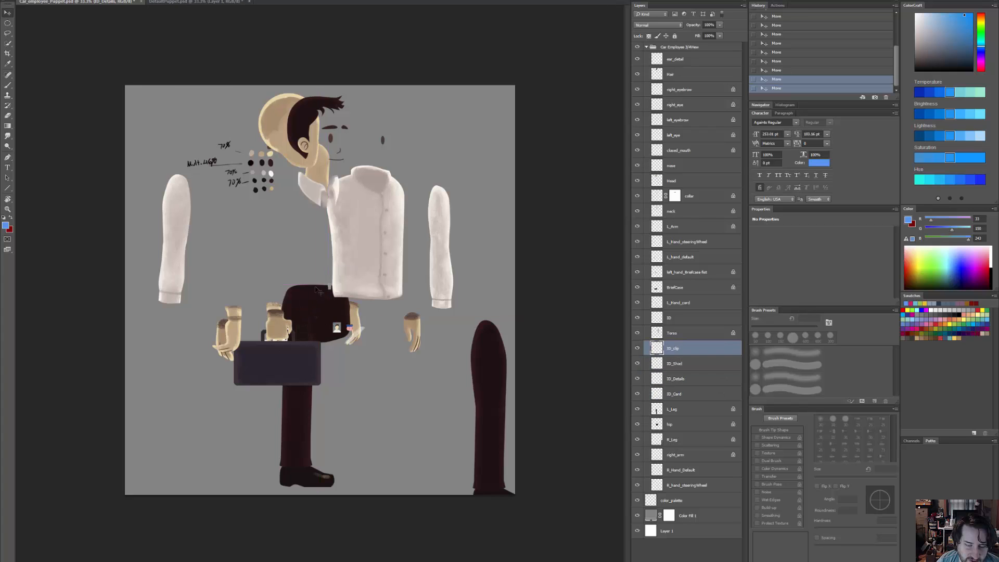
pyautogui.click(304, 373)
pyautogui.moveTo(304, 374); pyautogui.dragTo(300, 404)
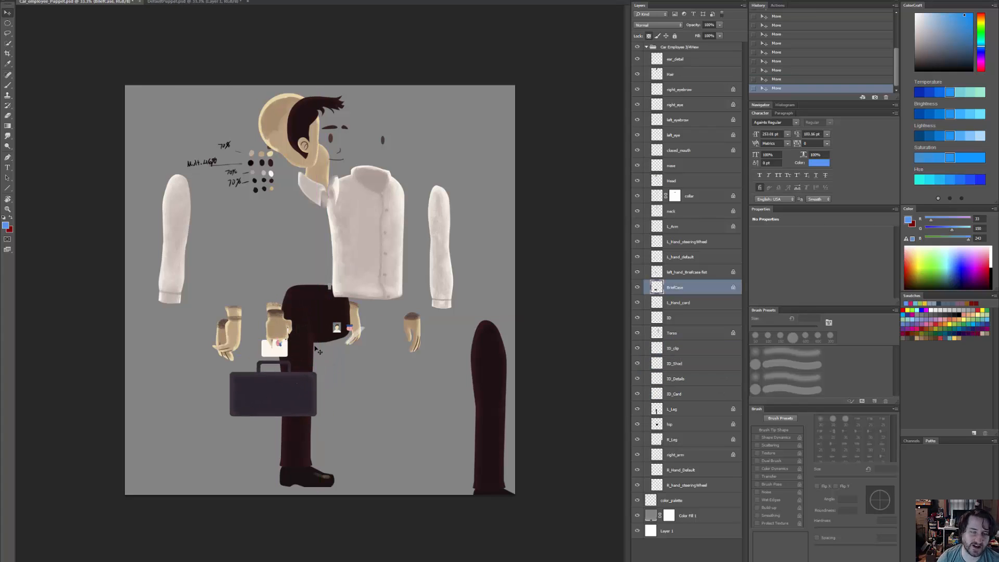
# - Switch to the DefaultPuppet document and hide all the bone layers from Right Hand down to Hip
pyautogui.click(179, 3)
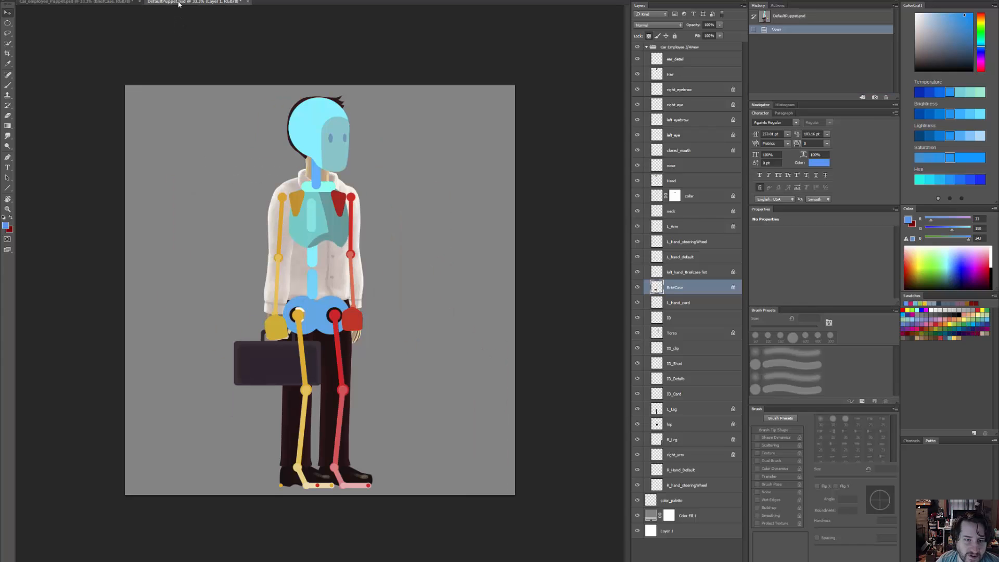
pyautogui.click(126, 2)
pyautogui.click(179, 2)
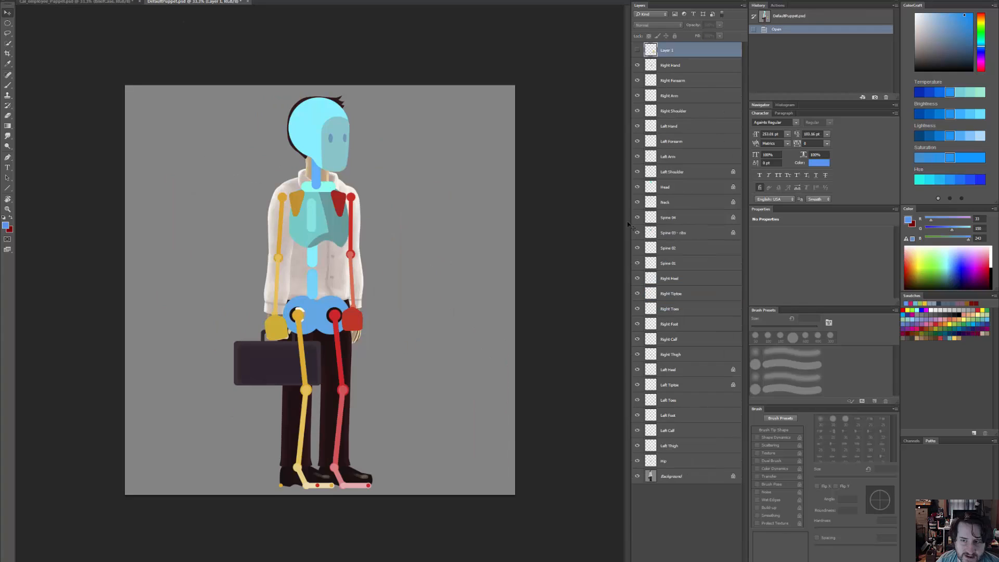
pyautogui.moveTo(639, 66); pyautogui.dragTo(634, 326)
pyautogui.moveTo(637, 446); pyautogui.dragTo(638, 462)
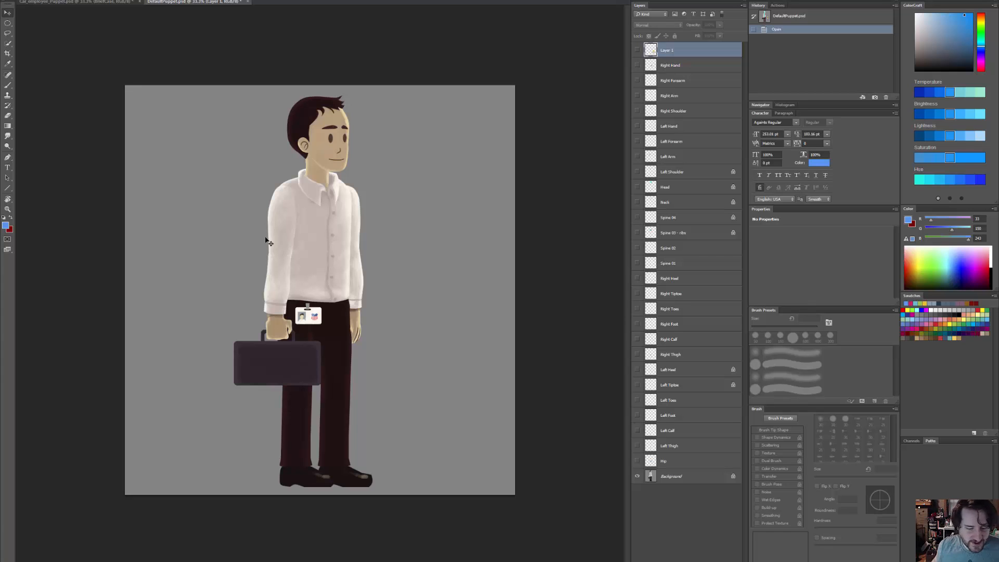
# - Play the recent TerminalEmployee_WalkTest video in VLC media player, and close the player
pyautogui.rightClick(120, 561)
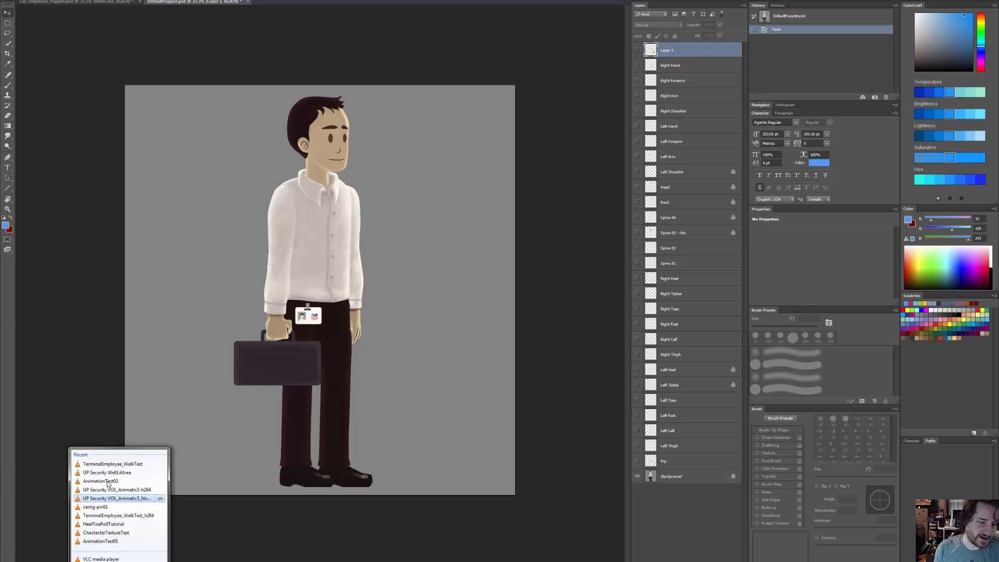
pyautogui.click(114, 466)
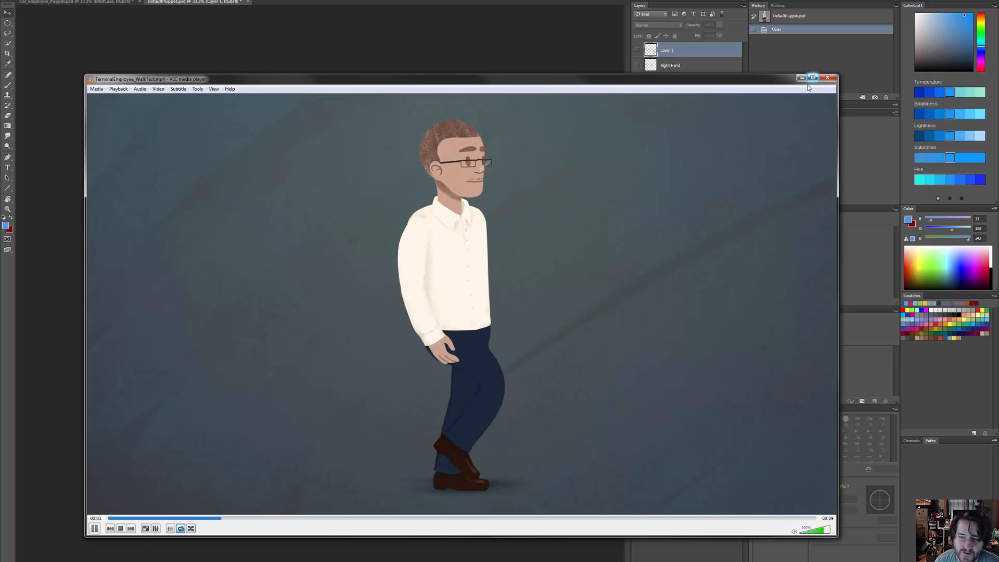
pyautogui.click(828, 78)
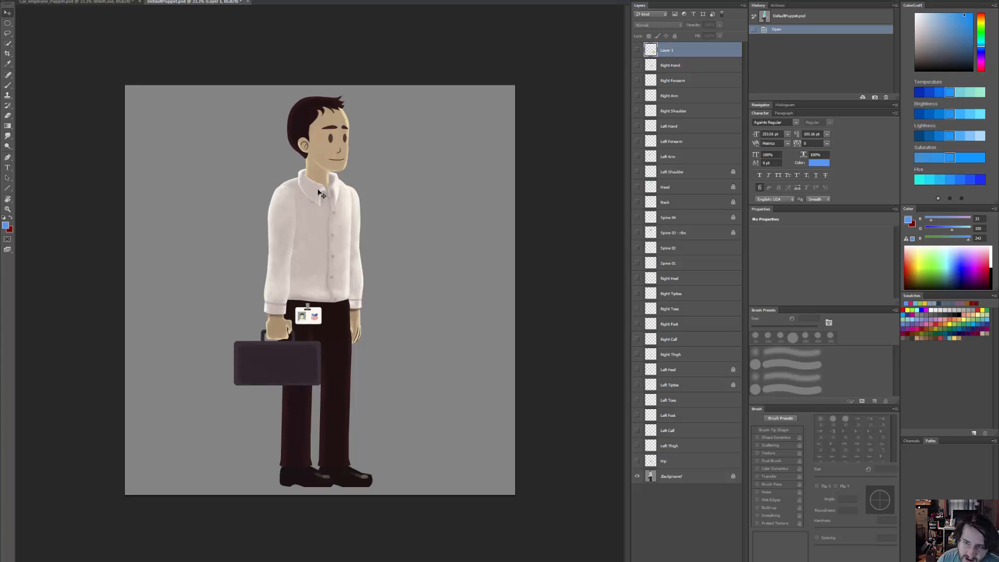
# - Show the DefaultPuppet bone layers again from Hip upward, through the legs, spine, head and both arms
pyautogui.click(638, 66)
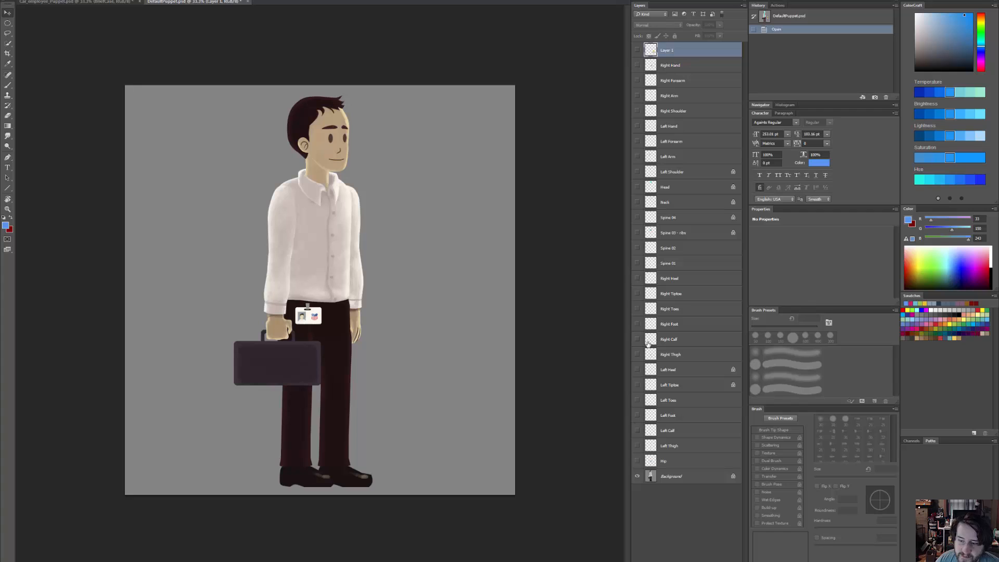
pyautogui.click(638, 462)
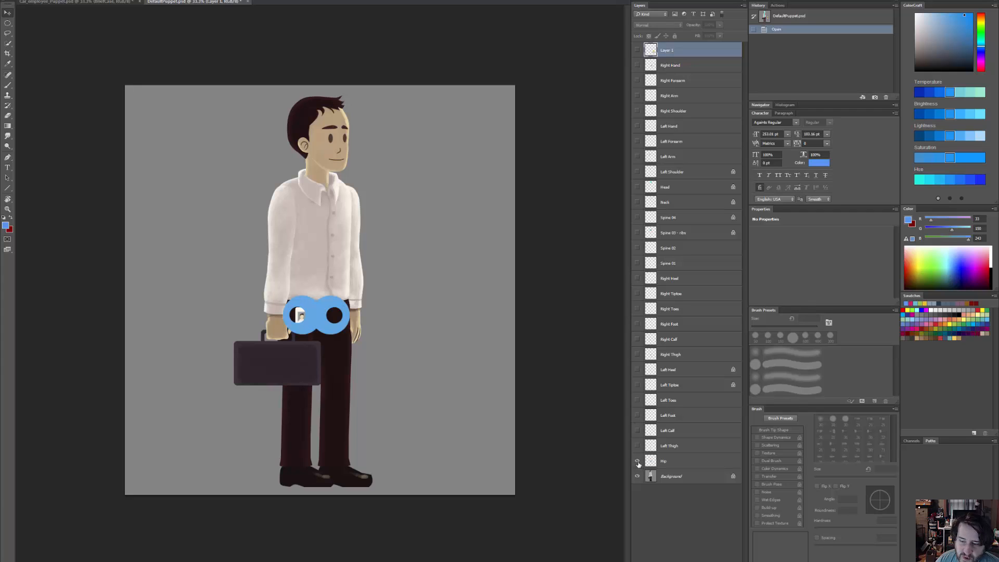
pyautogui.click(638, 446)
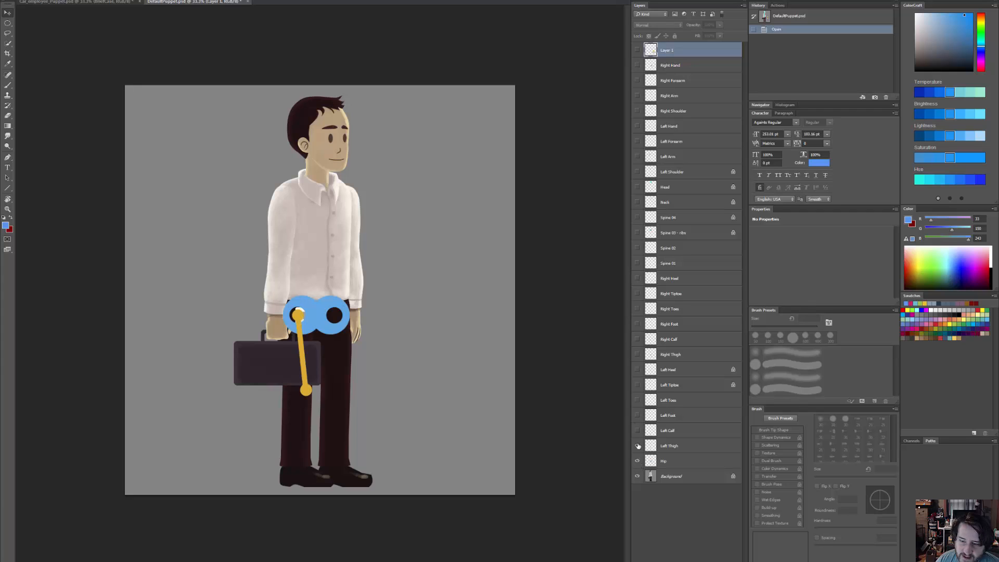
pyautogui.click(638, 416)
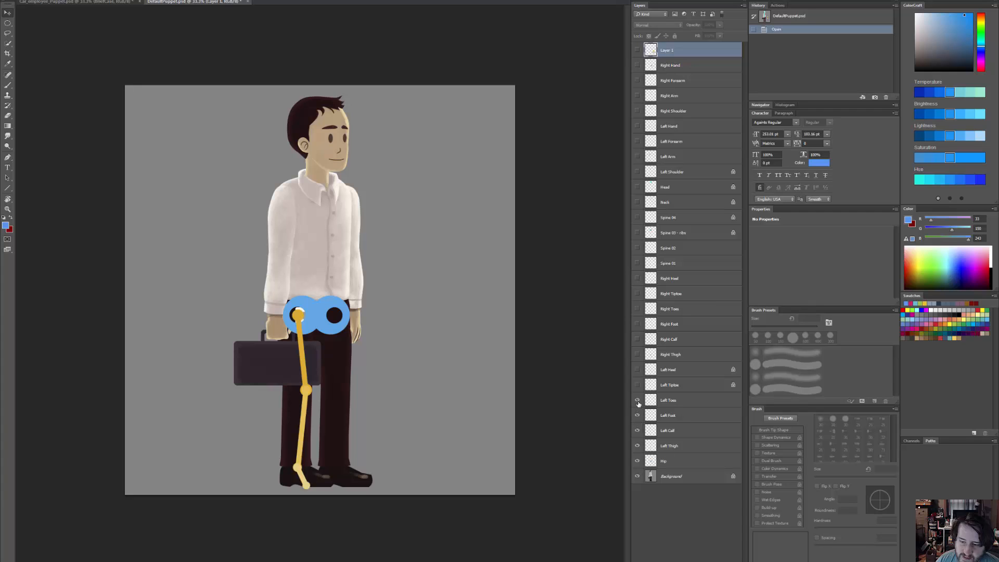
pyautogui.click(638, 401)
pyautogui.moveTo(636, 312); pyautogui.dragTo(632, 159)
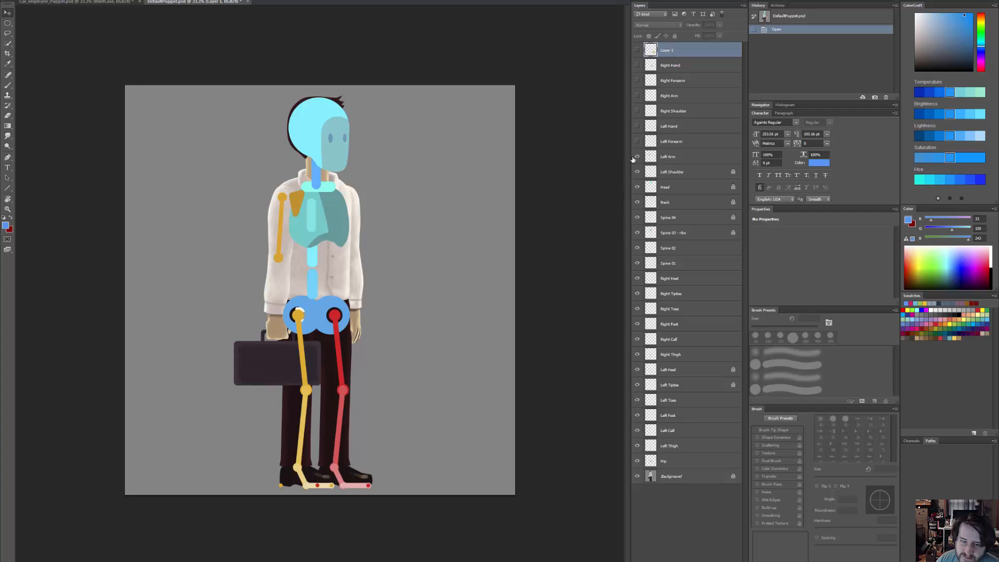
pyautogui.moveTo(640, 122); pyautogui.dragTo(640, 144)
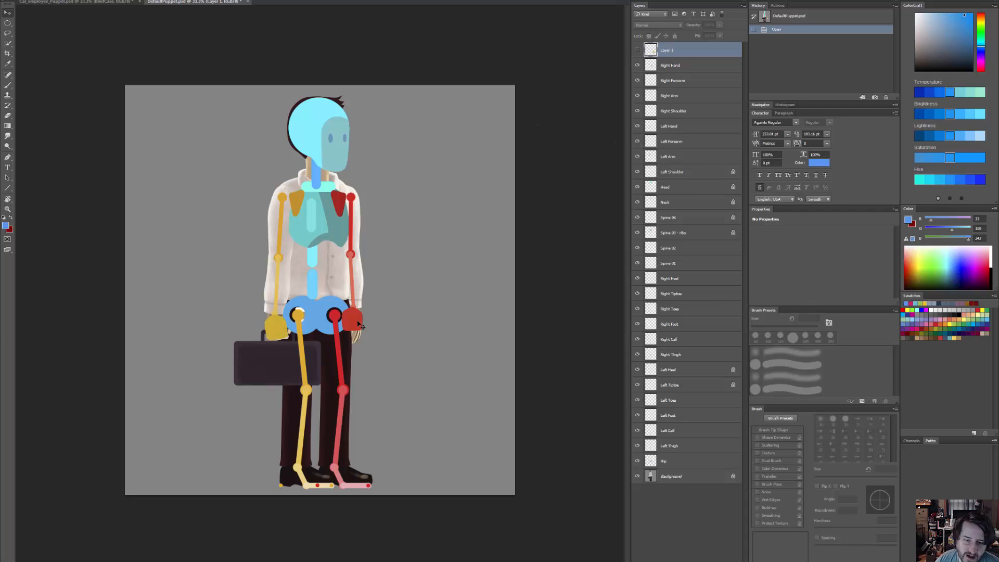
pyautogui.moveTo(355, 224)
pyautogui.mouseDown()
pyautogui.moveTo(371, 221)
pyautogui.moveTo(366, 207)
pyautogui.moveTo(352, 220)
pyautogui.mouseUp()
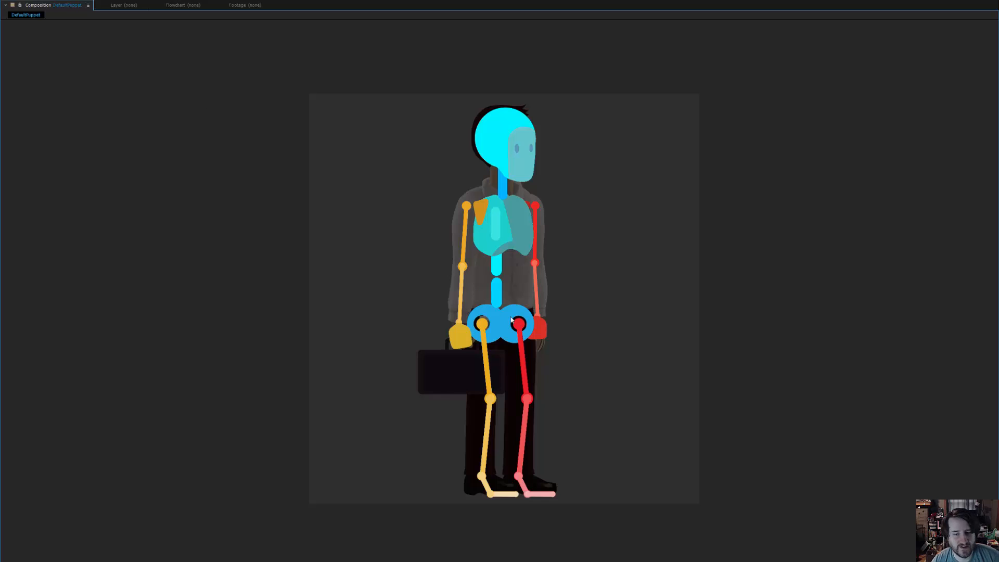
# - Show the layer controls in the After Effects DefaultPuppet composition and inspect the anchor points of the arm and spine pieces
pyautogui.hotkey('ctrl', 'shift', 'h')
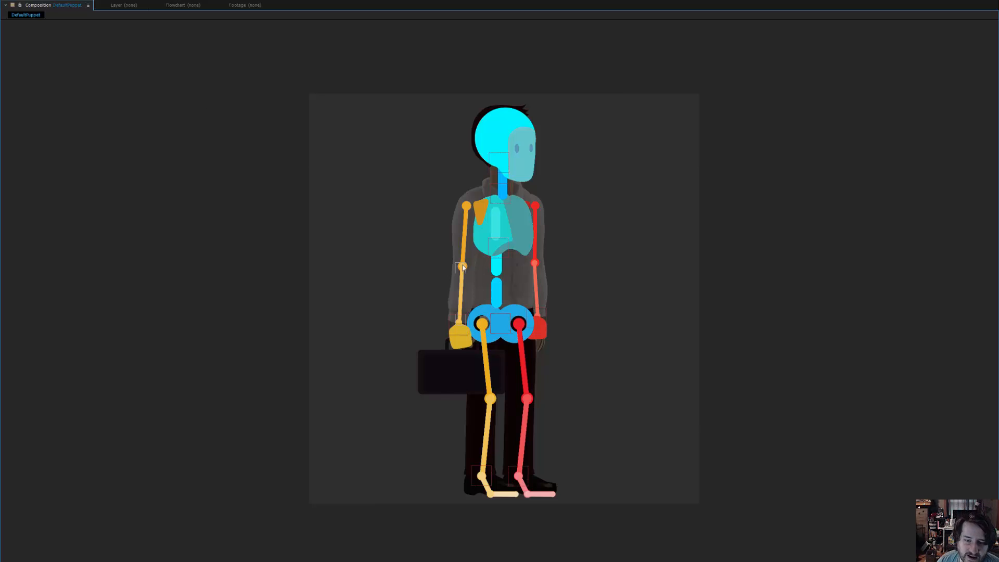
pyautogui.scroll(2, 465, 281)
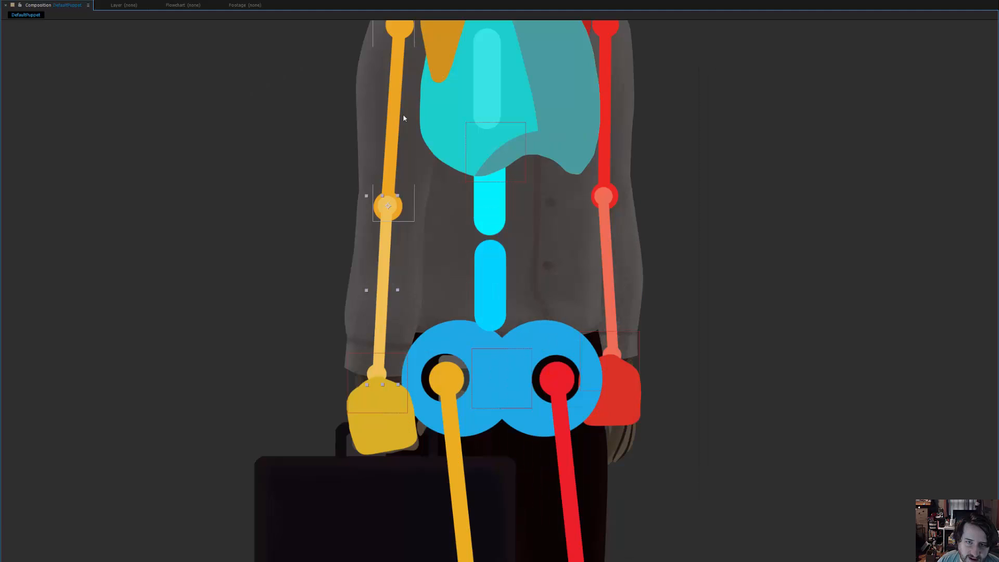
pyautogui.moveTo(403, 115); pyautogui.dragTo(390, 255)
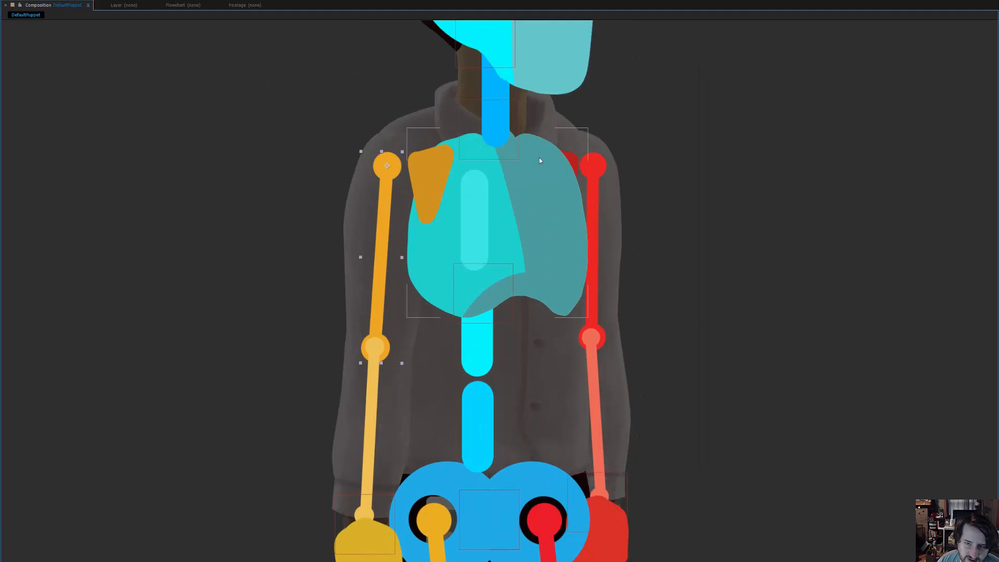
pyautogui.moveTo(514, 136); pyautogui.dragTo(473, 103)
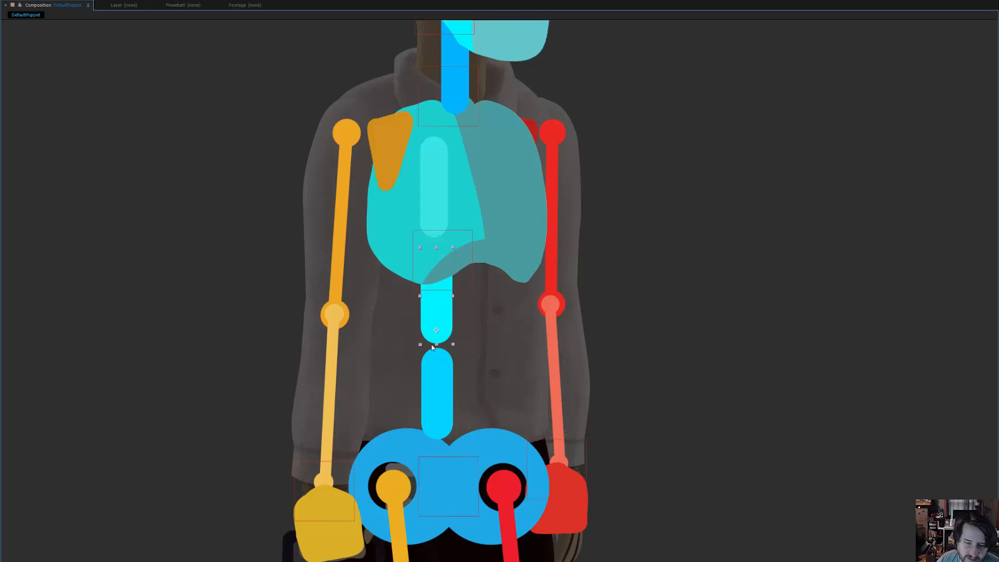
pyautogui.scroll(-3, 432, 347)
pyautogui.click(439, 303)
pyautogui.moveTo(478, 315); pyautogui.dragTo(426, 332)
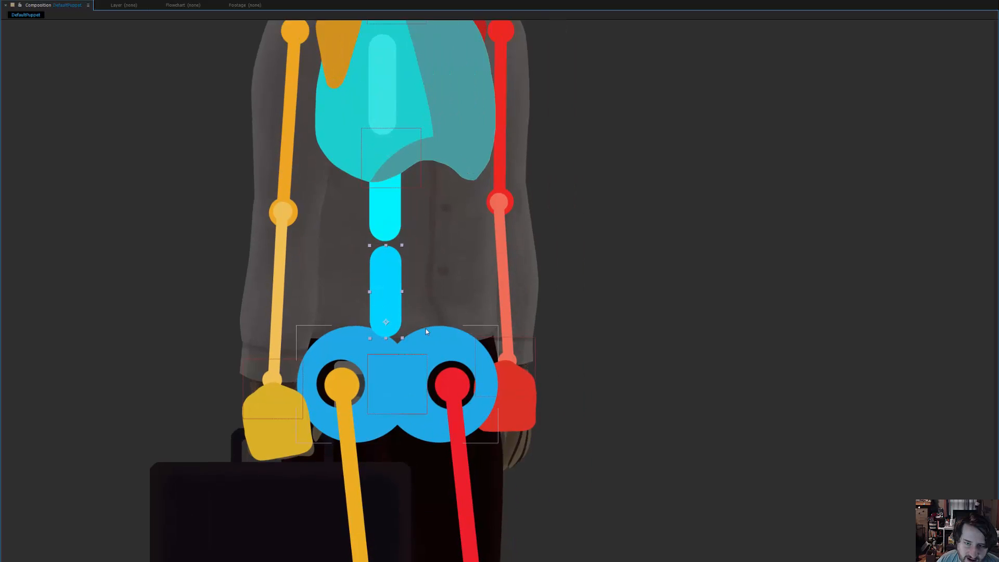
# - Try moving the hip controller at the centre of the puppet's pelvis, and undo the move
pyautogui.scroll(-2, 425, 331)
pyautogui.scroll(1, 426, 331)
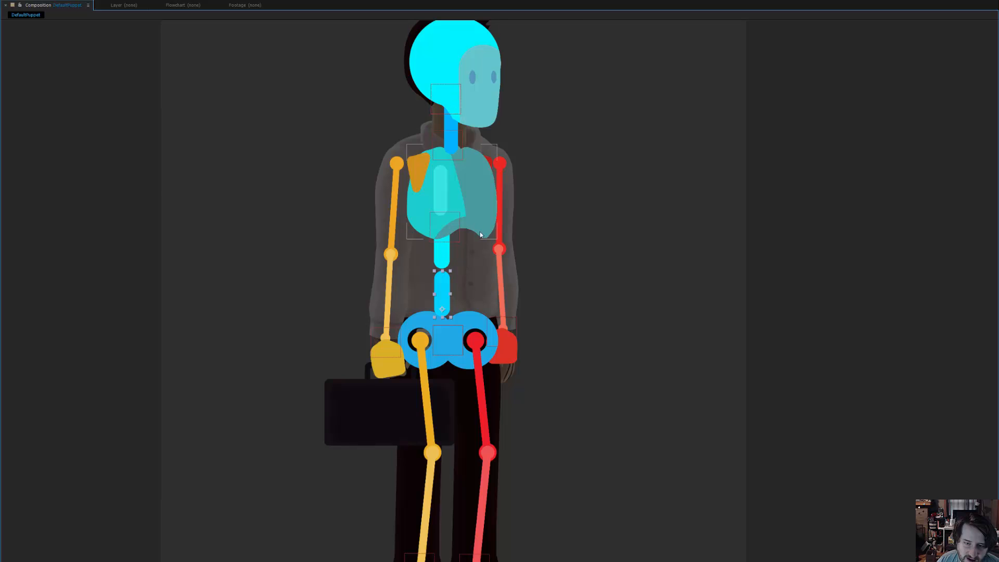
pyautogui.scroll(-1, 457, 249)
pyautogui.moveTo(437, 298)
pyautogui.mouseDown()
pyautogui.moveTo(450, 299)
pyautogui.moveTo(417, 301)
pyautogui.moveTo(445, 307)
pyautogui.moveTo(423, 302)
pyautogui.moveTo(431, 299)
pyautogui.mouseUp()
pyautogui.hotkey('ctrl', 'z')
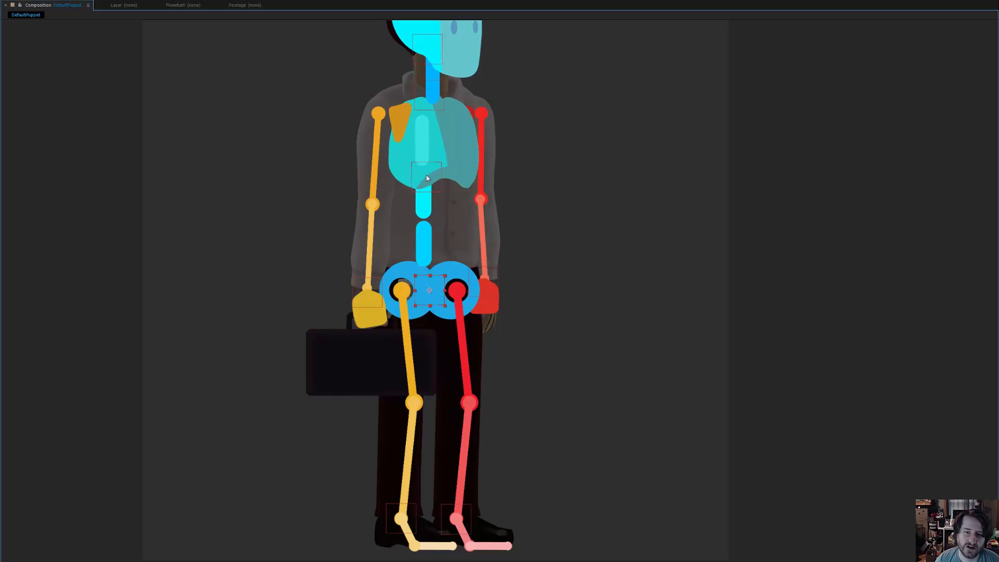
# - Examine the controllers at the rib cage, shoulders, head and right foot, trying out a head rotation and undoing it
pyautogui.moveTo(426, 175)
pyautogui.mouseDown()
pyautogui.moveTo(453, 174)
pyautogui.moveTo(411, 177)
pyautogui.moveTo(465, 174)
pyautogui.moveTo(437, 188)
pyautogui.moveTo(445, 193)
pyautogui.moveTo(409, 167)
pyautogui.moveTo(416, 189)
pyautogui.moveTo(427, 178)
pyautogui.mouseUp()
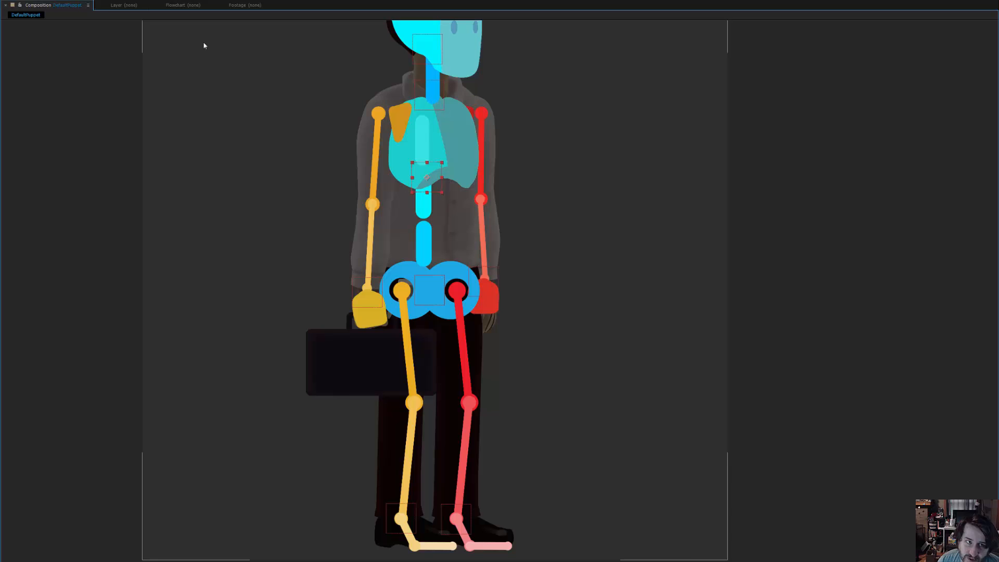
pyautogui.moveTo(450, 144); pyautogui.dragTo(442, 210)
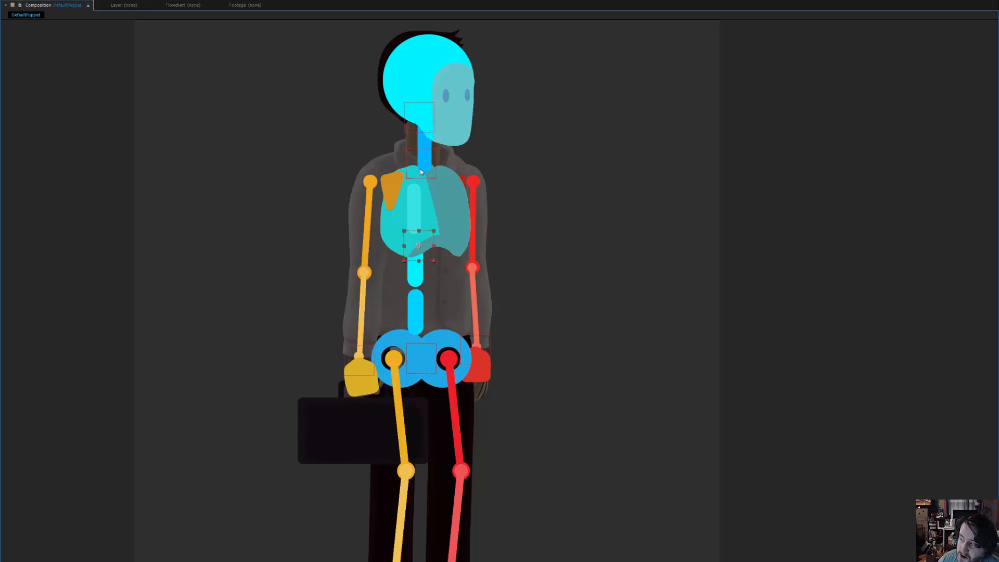
pyautogui.moveTo(420, 168)
pyautogui.mouseDown()
pyautogui.moveTo(440, 170)
pyautogui.moveTo(396, 171)
pyautogui.moveTo(494, 182)
pyautogui.moveTo(339, 177)
pyautogui.moveTo(416, 174)
pyautogui.moveTo(562, 201)
pyautogui.moveTo(422, 179)
pyautogui.moveTo(357, 224)
pyautogui.moveTo(404, 189)
pyautogui.moveTo(417, 203)
pyautogui.moveTo(346, 245)
pyautogui.moveTo(413, 175)
pyautogui.mouseUp()
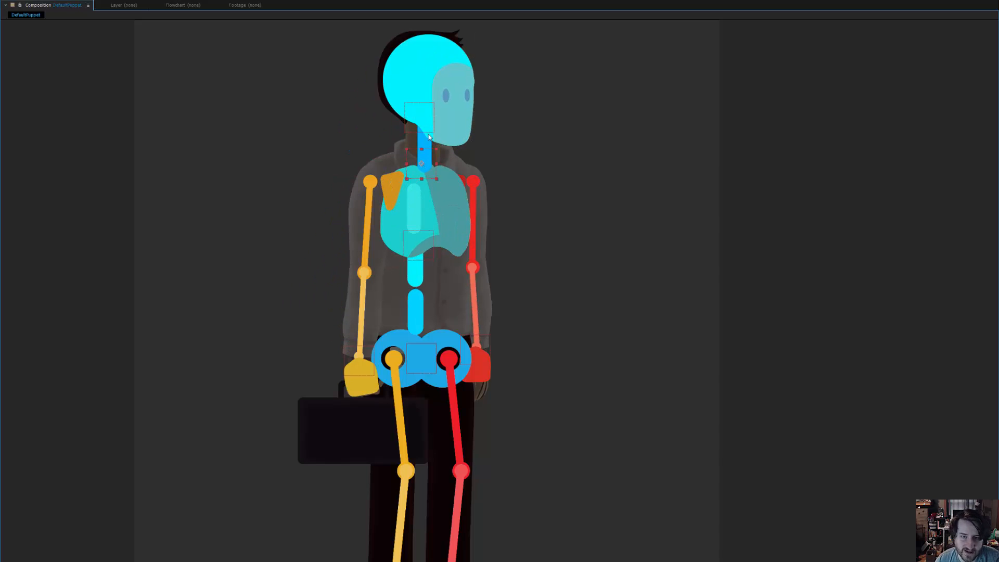
pyautogui.press('w')
pyautogui.moveTo(432, 119); pyautogui.dragTo(436, 111)
pyautogui.hotkey('ctrl', 'z')
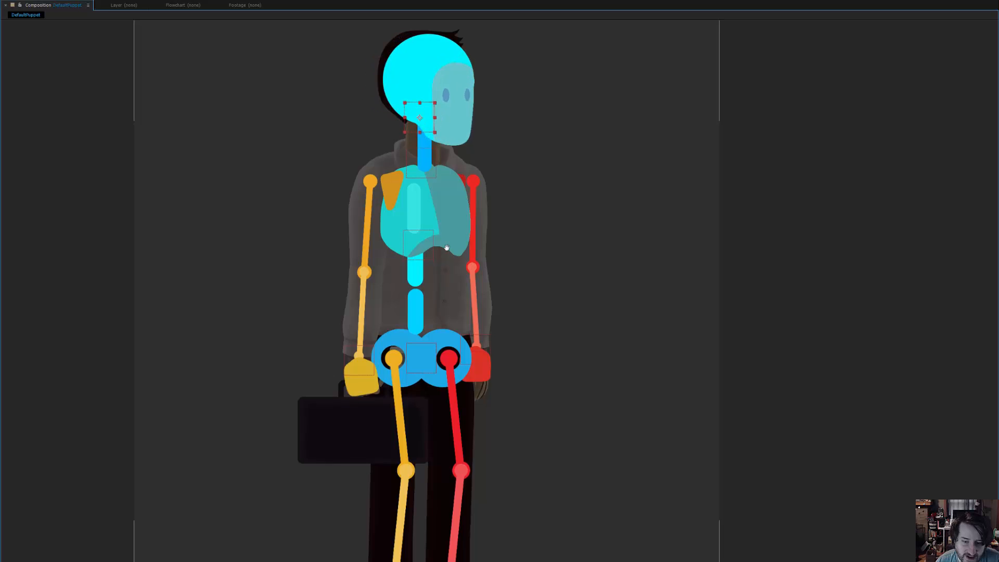
pyautogui.moveTo(423, 357); pyautogui.dragTo(409, 201)
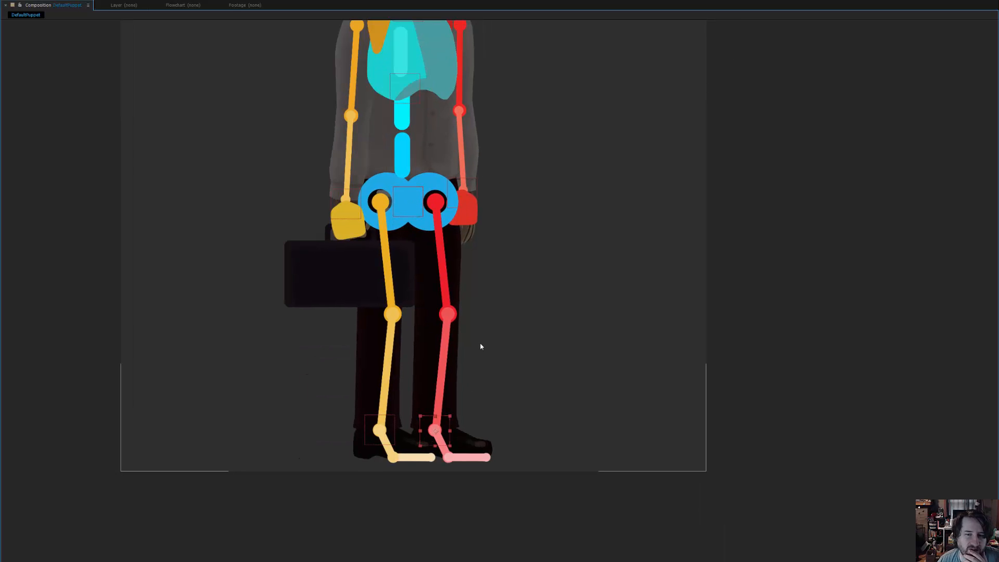
pyautogui.moveTo(481, 295); pyautogui.dragTo(460, 356)
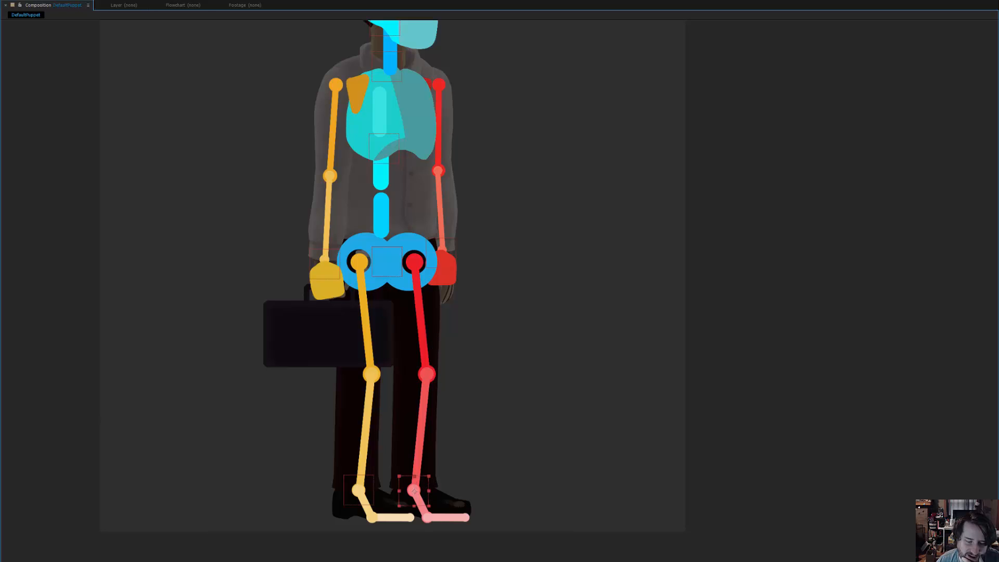
# - Play the TerminalEmployee_WalkTest video in VLC media player, pausing and resuming to study the walk poses
pyautogui.rightClick(110, 561)
pyautogui.click(103, 464)
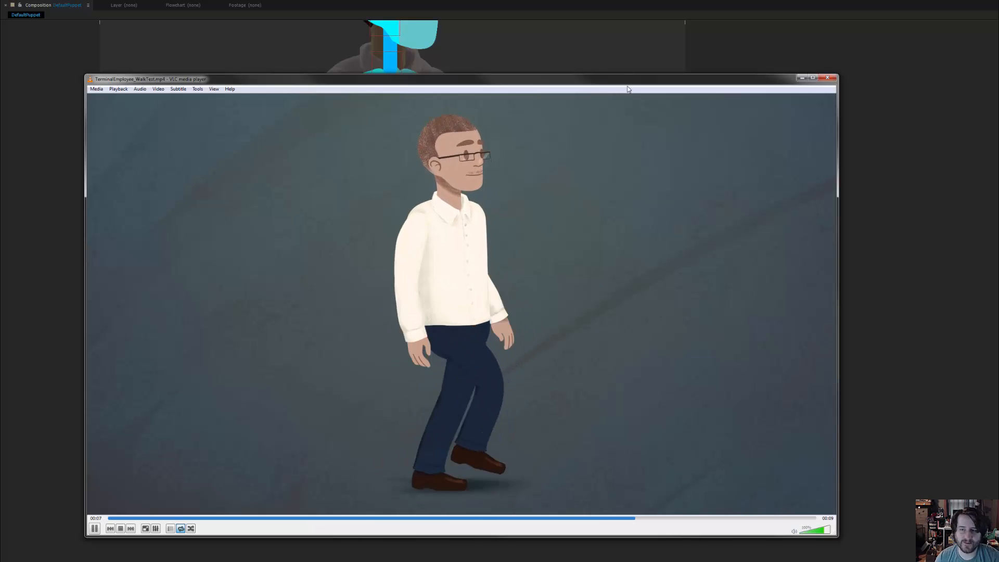
pyautogui.moveTo(608, 76); pyautogui.dragTo(547, 84)
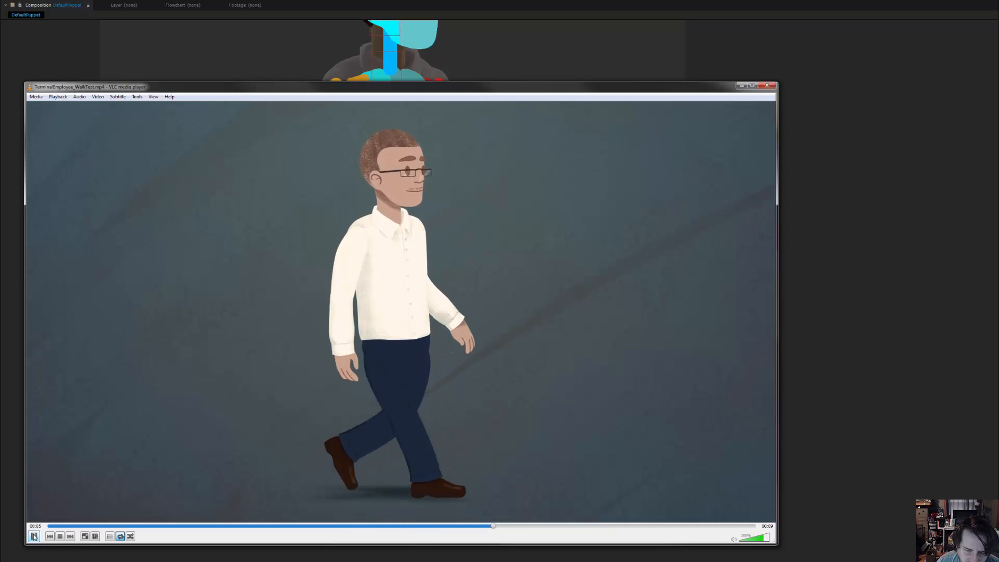
pyautogui.click(34, 536)
pyautogui.click(34, 537)
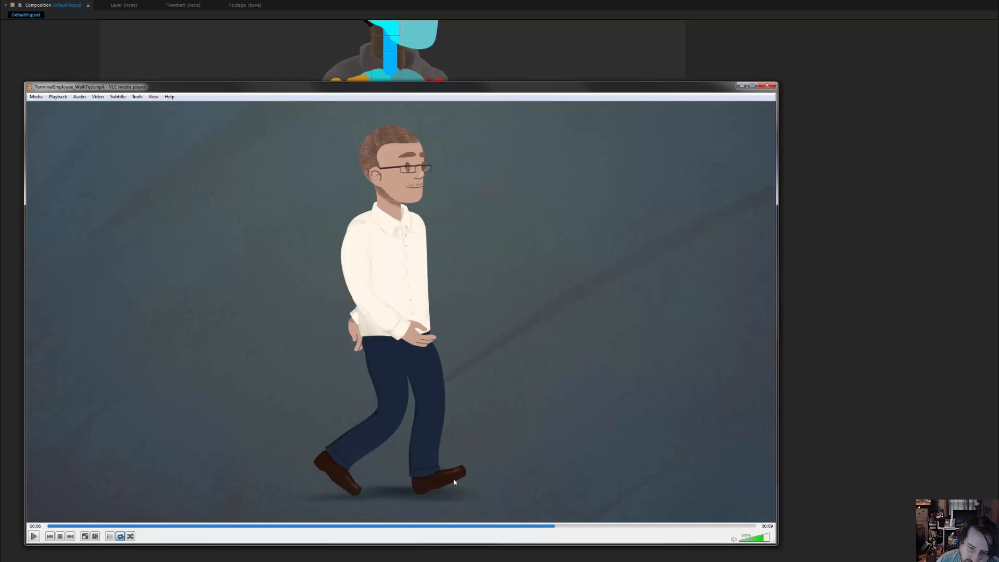
pyautogui.click(34, 536)
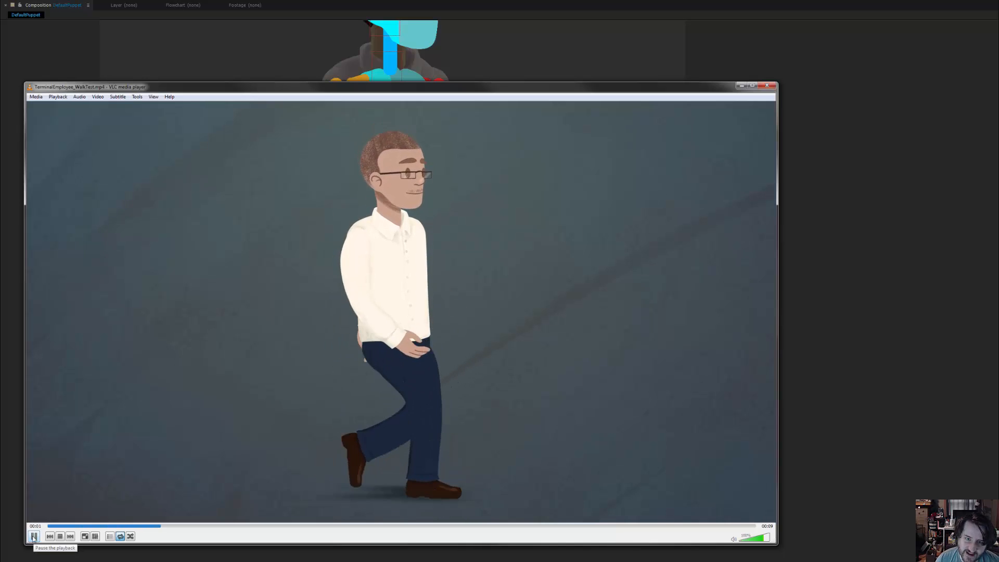
pyautogui.click(34, 536)
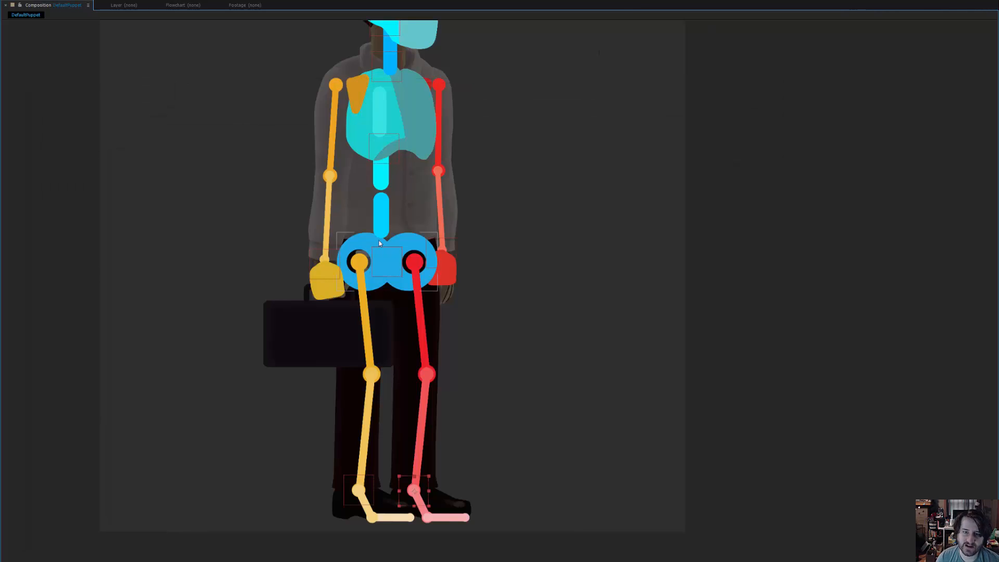
# - Return to the DefaultPuppet composition in After Effects and restore the full workspace from the maximized composition view
pyautogui.scroll(-3, 418, 347)
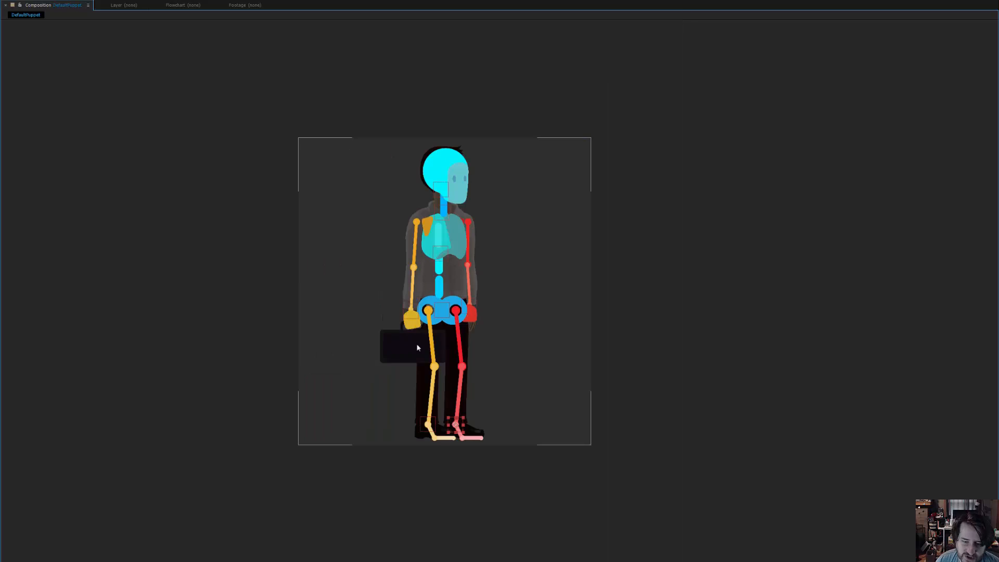
pyautogui.moveTo(417, 348); pyautogui.dragTo(399, 326)
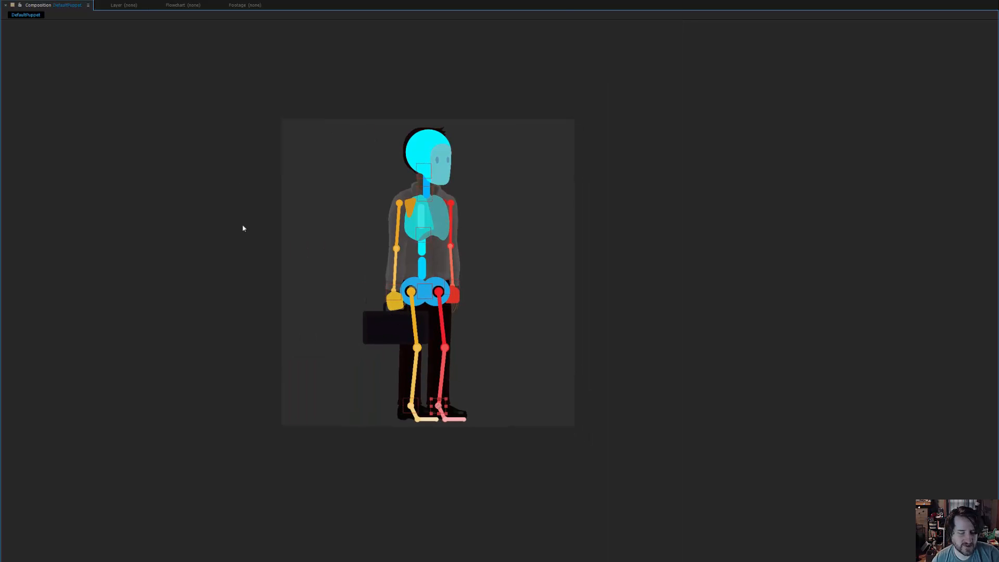
pyautogui.press('`')
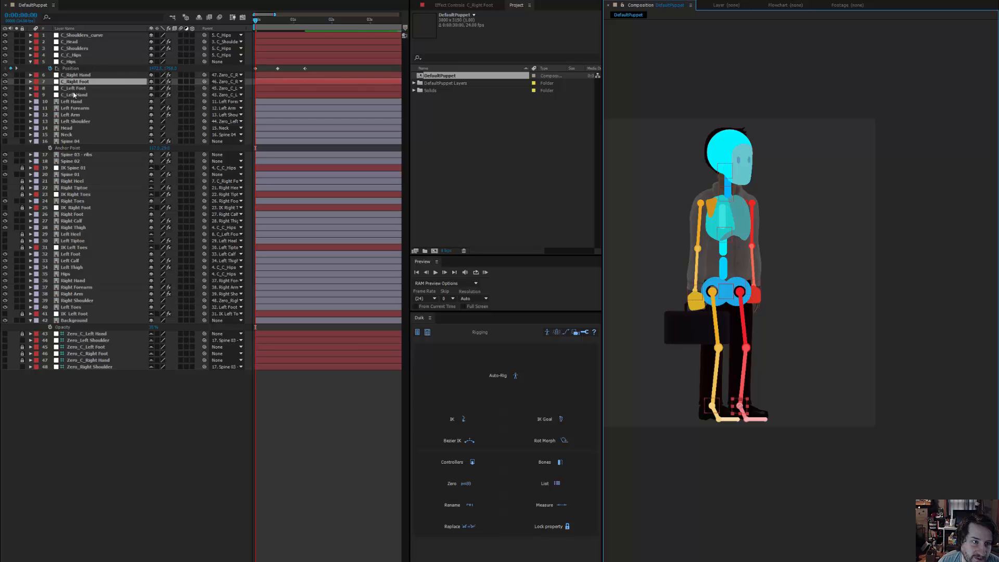
# - Select the C_Shoulders_curve layer and switch the layer list to source names and back to layer names
pyautogui.click(74, 95)
pyautogui.click(78, 34)
pyautogui.click(65, 28)
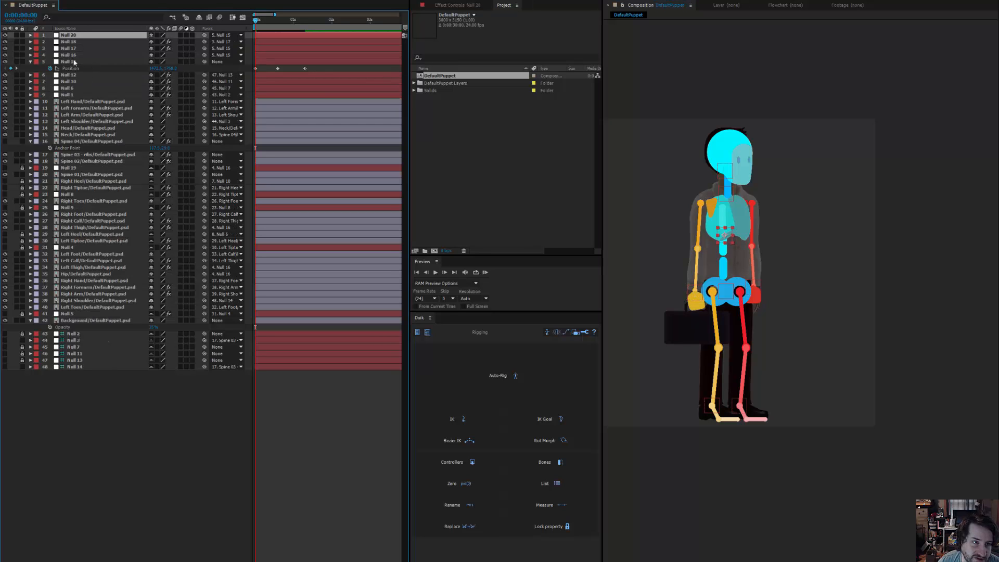
pyautogui.click(74, 29)
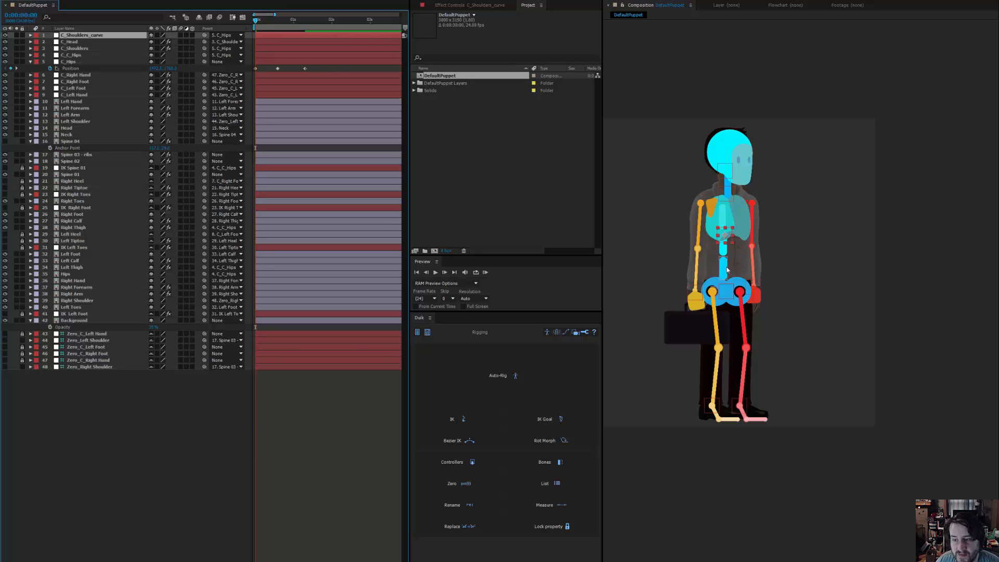
pyautogui.moveTo(727, 270); pyautogui.dragTo(833, 313)
pyautogui.scroll(2, 727, 285)
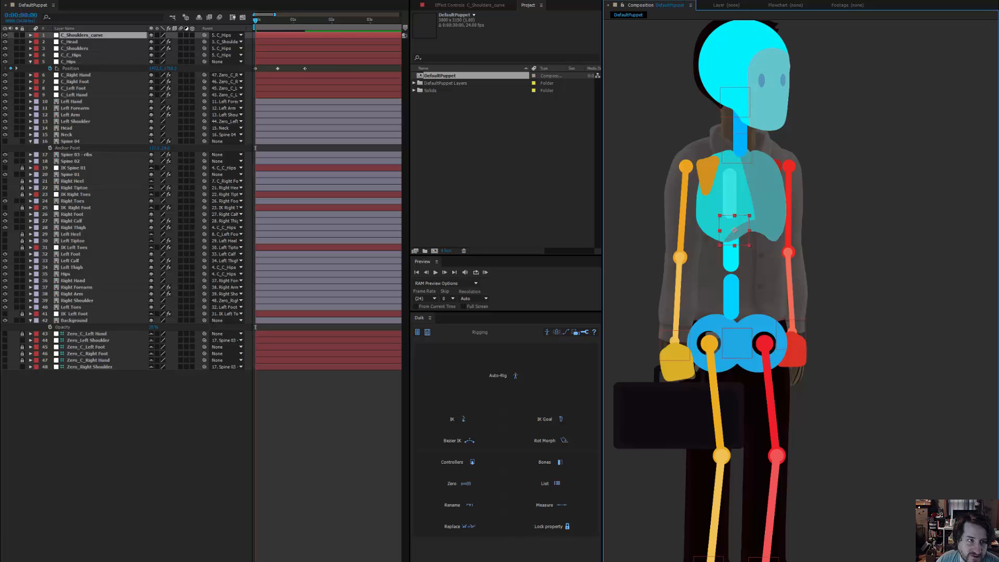
# - Import the Car_employee_Puppet Photoshop file from the Characters folder as Composition - Retain Layer Sizes
pyautogui.click(104, 456)
pyautogui.click(7, 0)
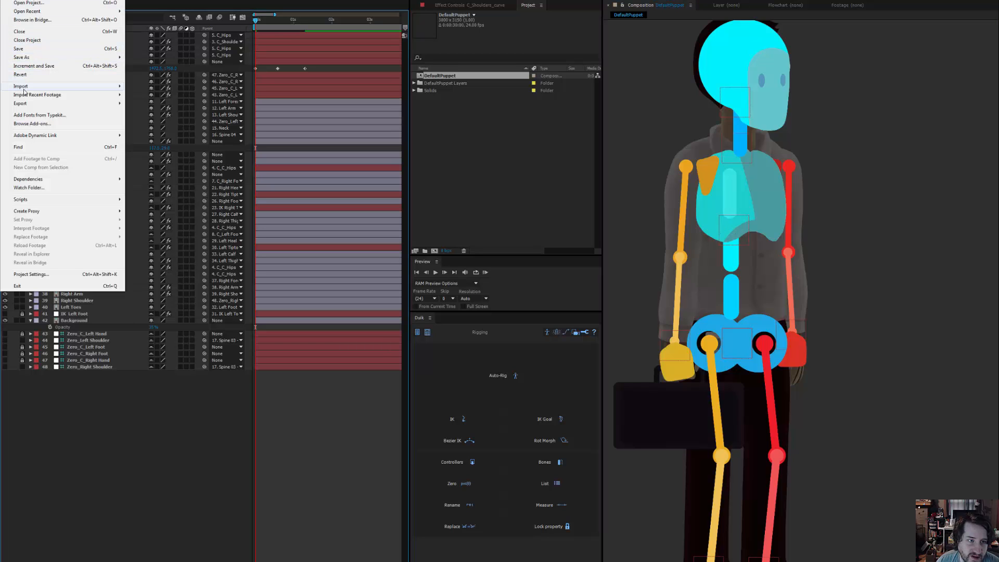
pyautogui.moveTo(31, 86)
pyautogui.click(150, 92)
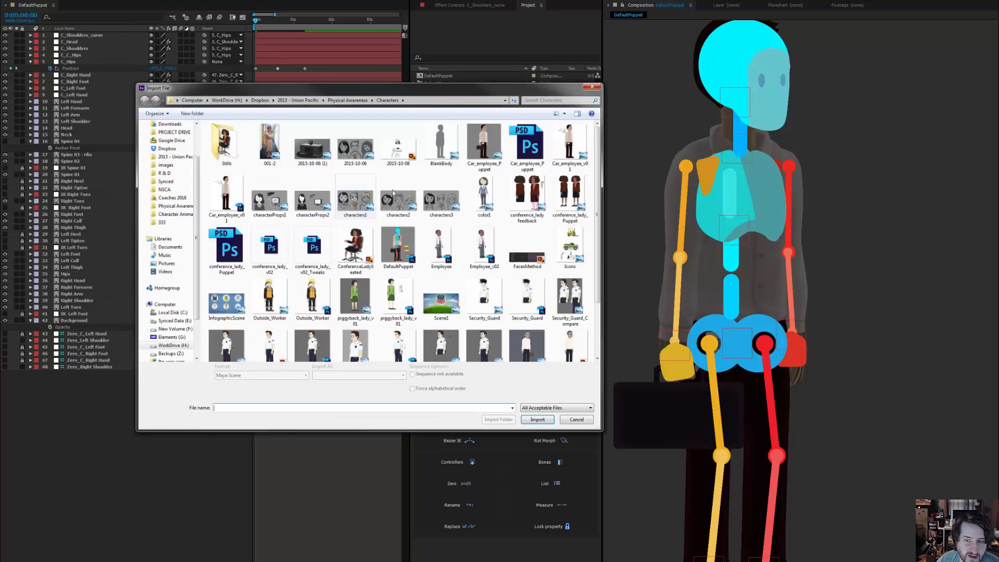
pyautogui.click(484, 146)
pyautogui.click(529, 149)
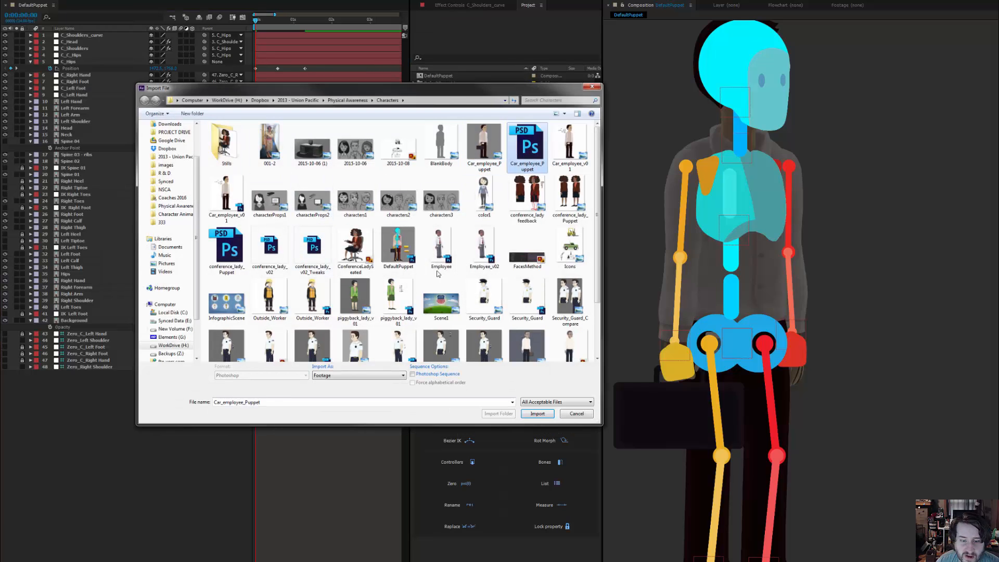
pyautogui.click(344, 375)
pyautogui.click(365, 396)
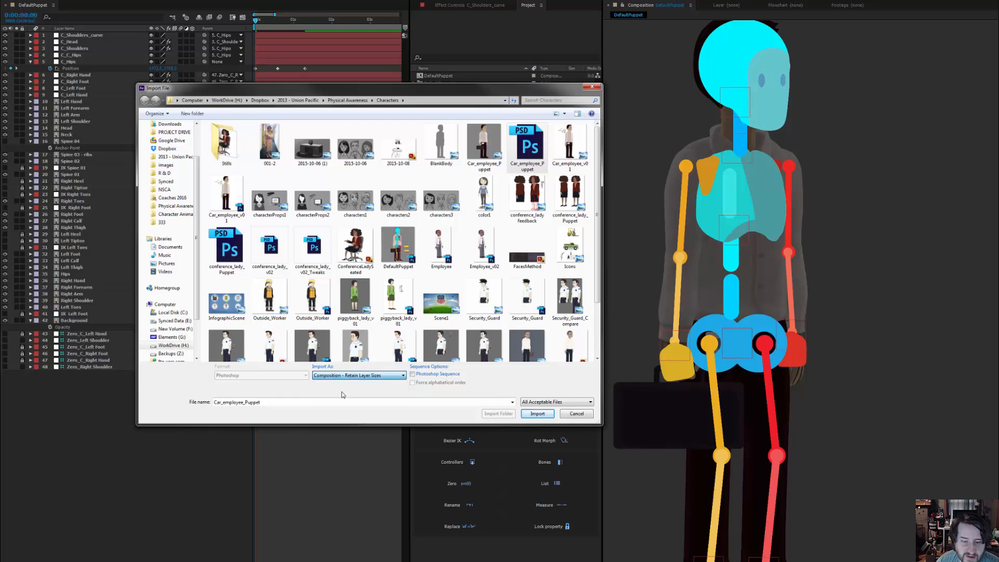
pyautogui.click(538, 413)
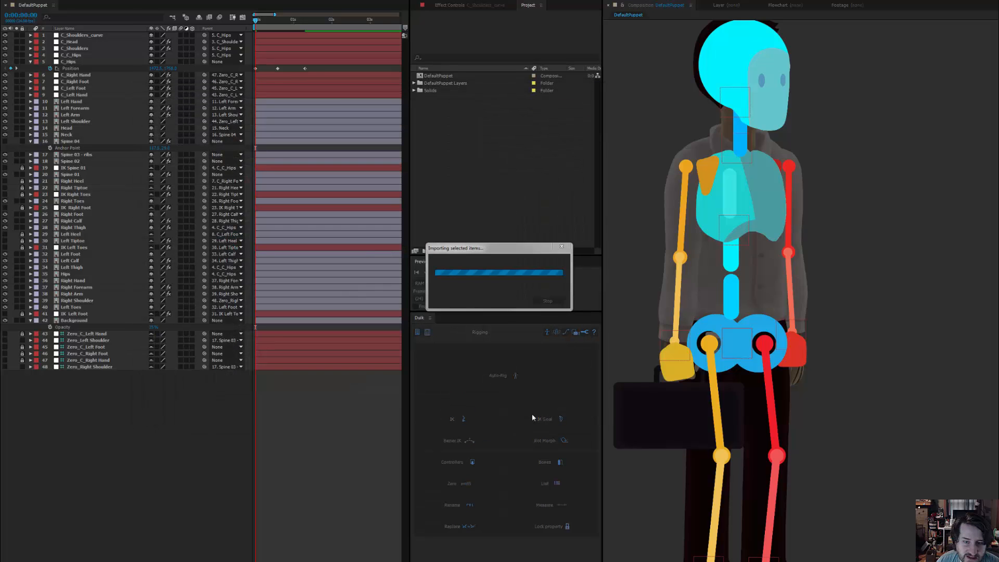
pyautogui.click(81, 81)
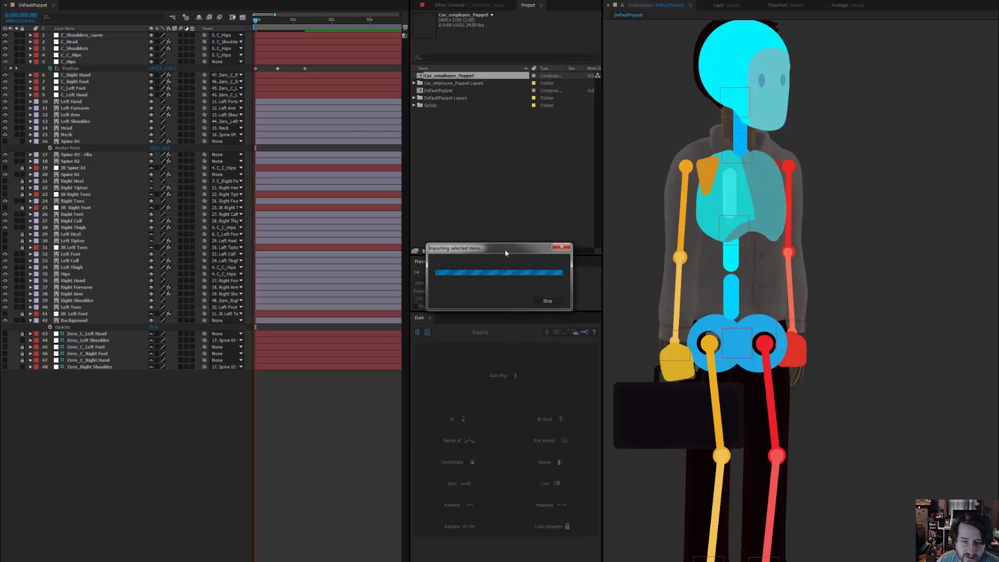
pyautogui.moveTo(505, 250); pyautogui.dragTo(503, 176)
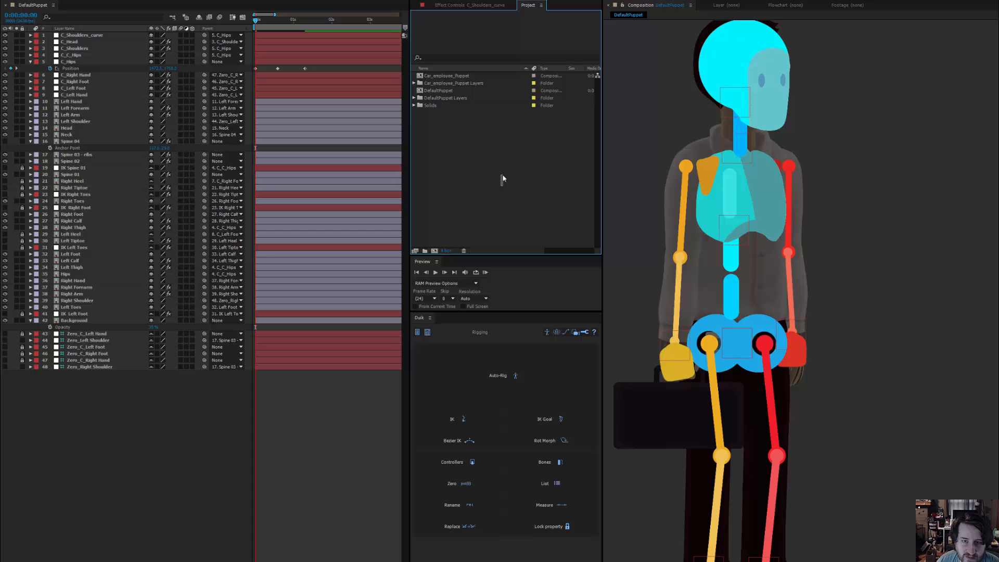
# - Open the Car_employee_Puppet composition and its nested Car Employee 3/4View composition
pyautogui.doubleClick(471, 76)
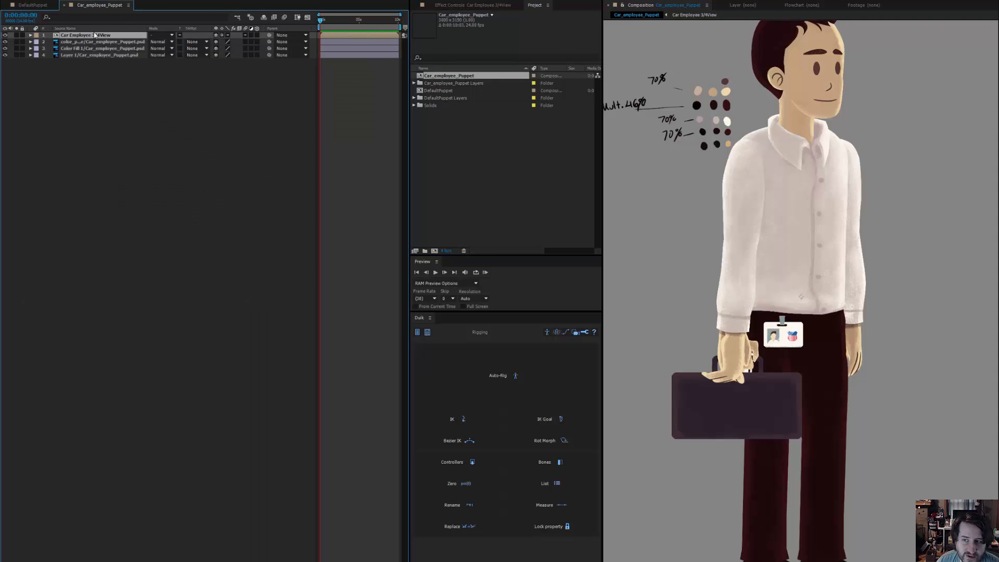
pyautogui.doubleClick(95, 35)
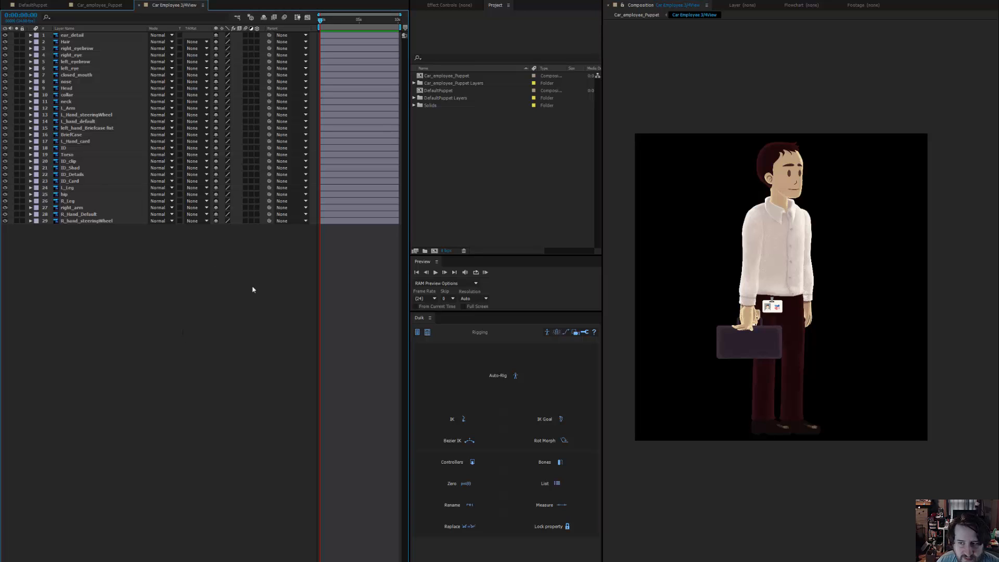
# - Set the background color of the Car Employee 3/4View composition to gray 676767
pyautogui.click(19, 0)
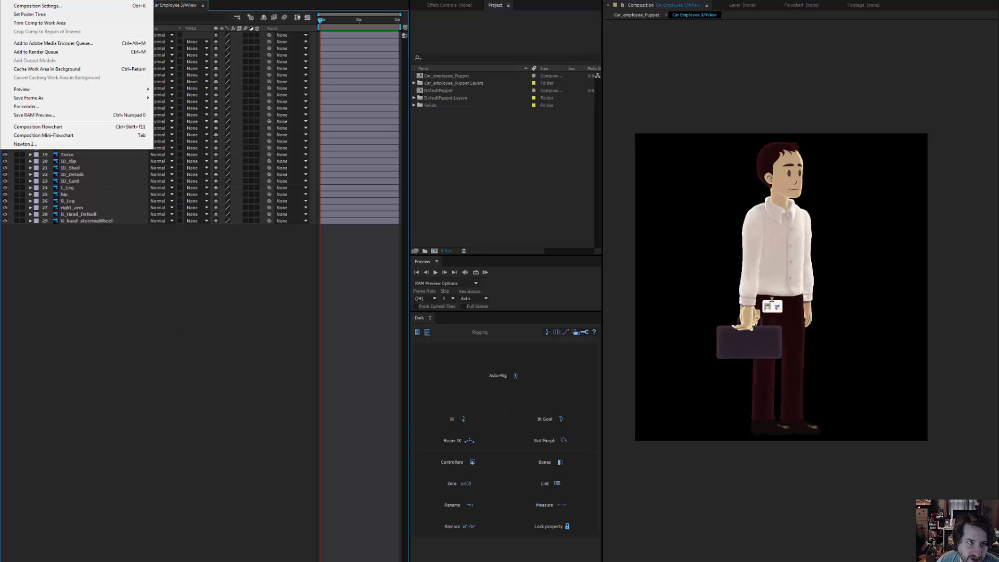
pyautogui.click(39, 6)
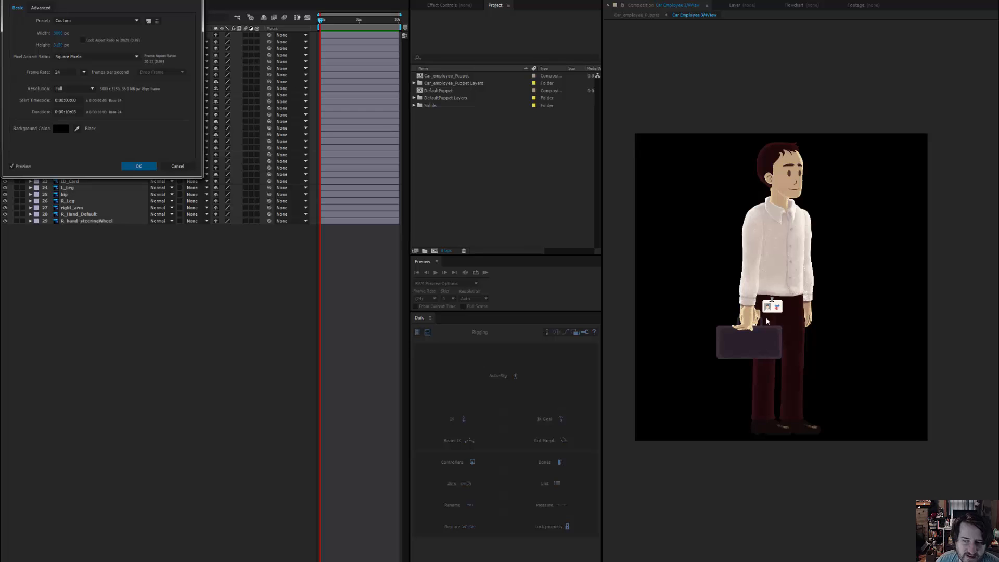
pyautogui.click(60, 129)
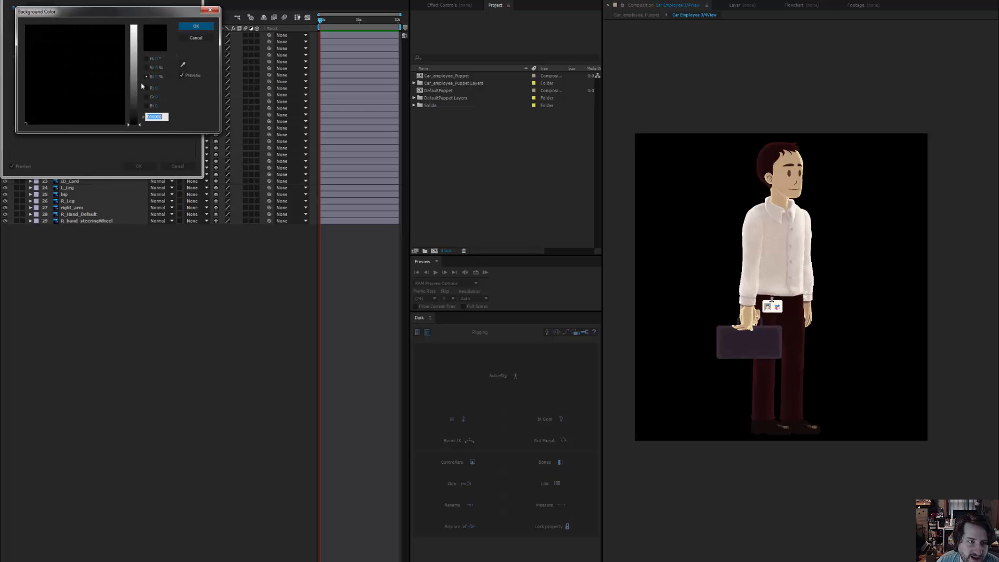
pyautogui.moveTo(138, 107); pyautogui.dragTo(140, 87)
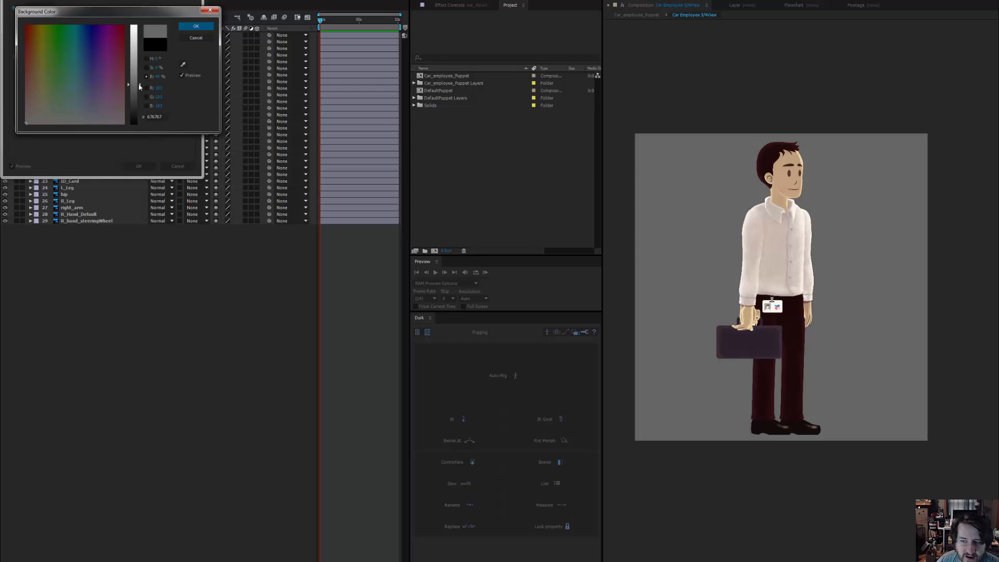
pyautogui.click(196, 26)
pyautogui.click(139, 166)
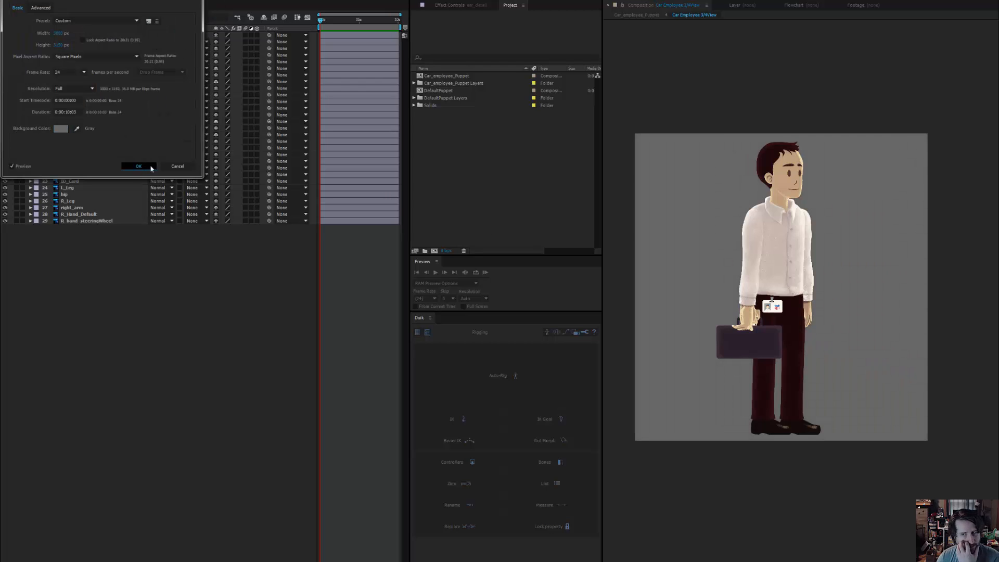
# - Hide the L_Hand_steeringWheel, left_hand_Briefcase fist, BriefCase, ID, ID_clip, ID_Shad, ID_Details and ID_Card layers
pyautogui.moveTo(749, 282); pyautogui.dragTo(817, 267)
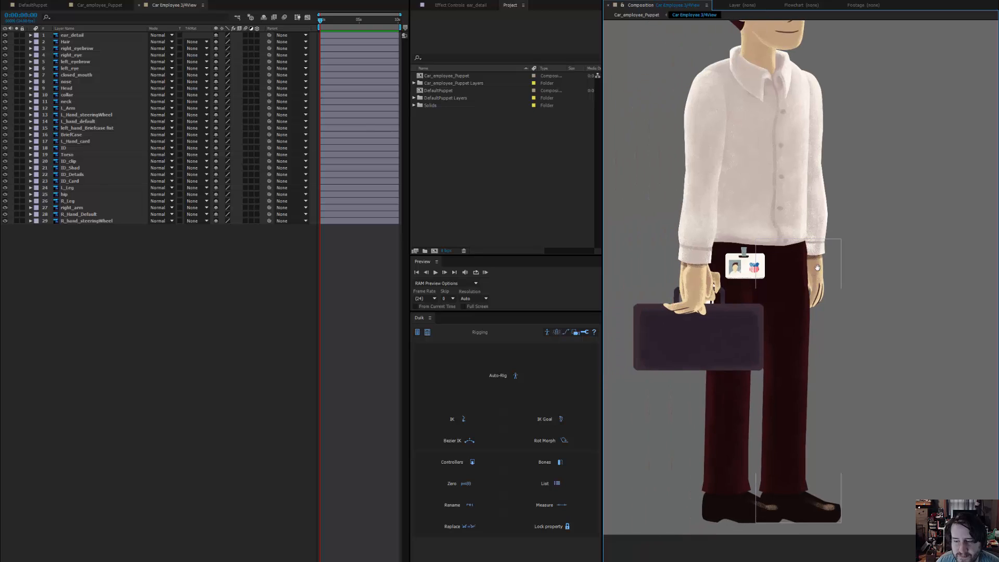
pyautogui.click(79, 115)
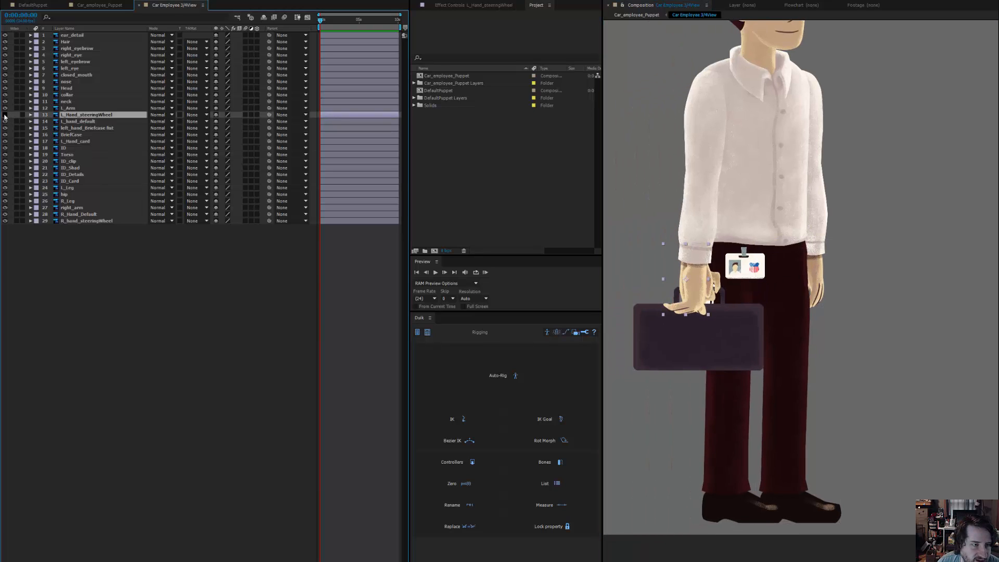
pyautogui.click(5, 115)
pyautogui.click(5, 127)
pyautogui.click(5, 134)
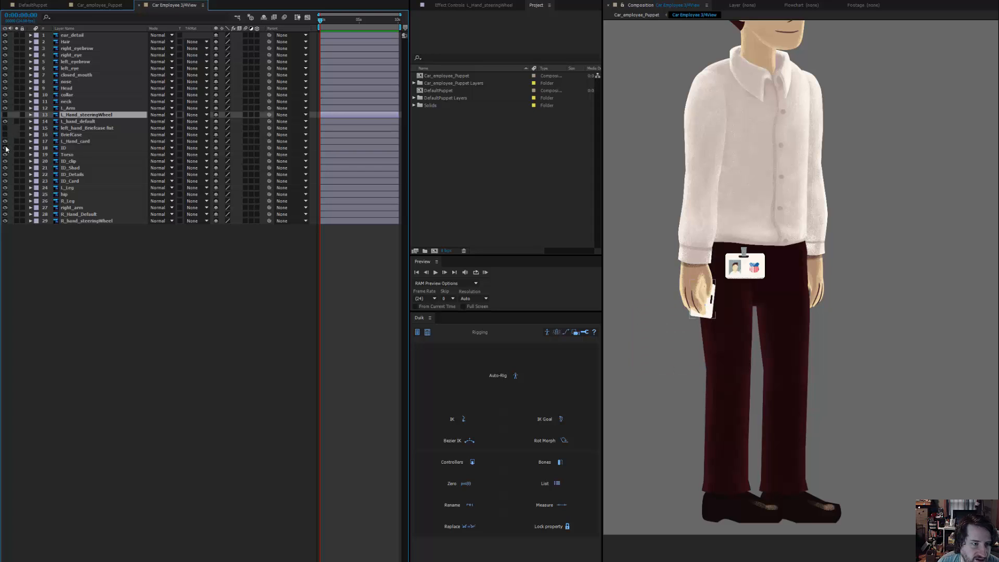
pyautogui.click(5, 142)
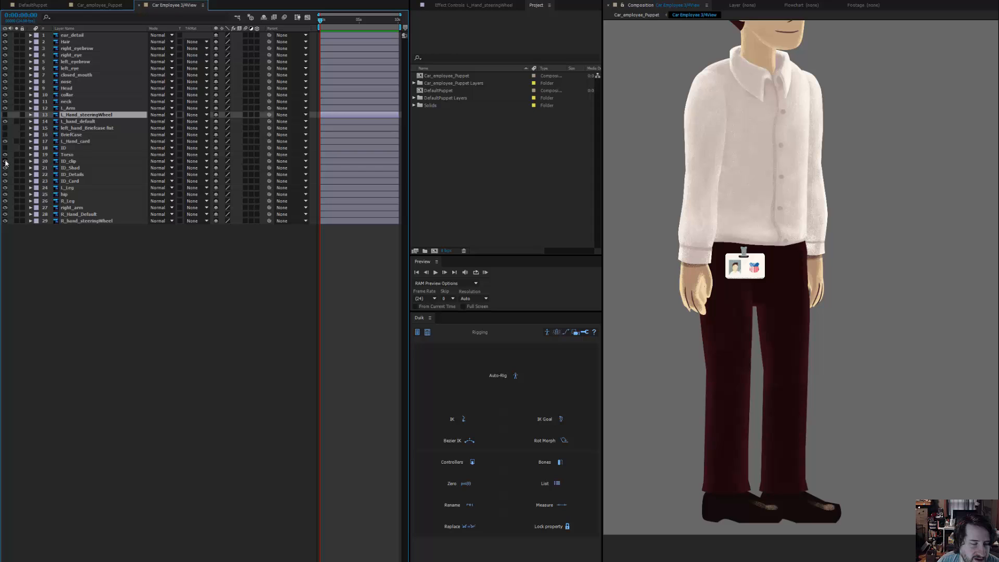
pyautogui.moveTo(6, 163); pyautogui.dragTo(5, 183)
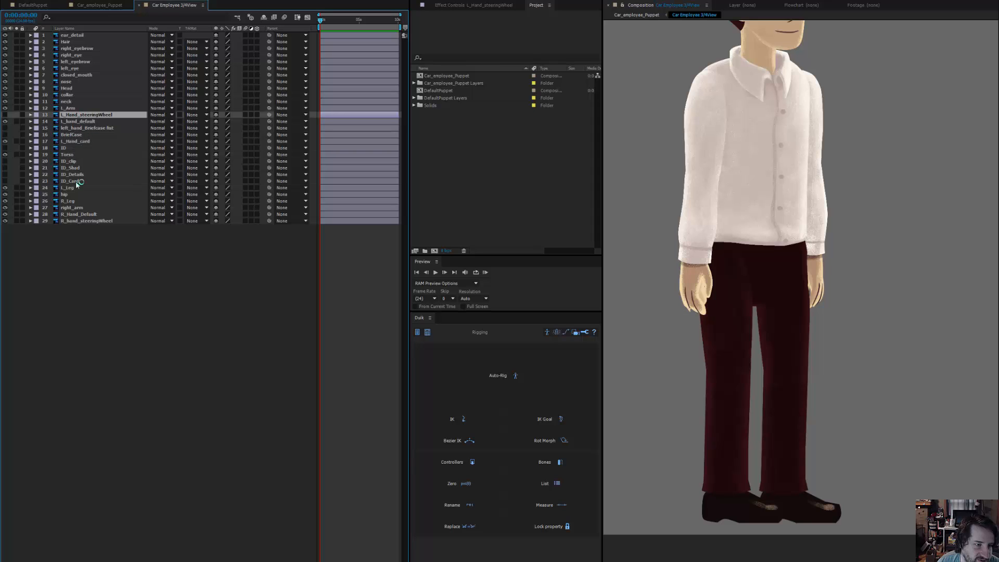
# - Hide the R_hand_steeringWheel and L_Hand_card layers so that only the default hands are shown
pyautogui.click(90, 214)
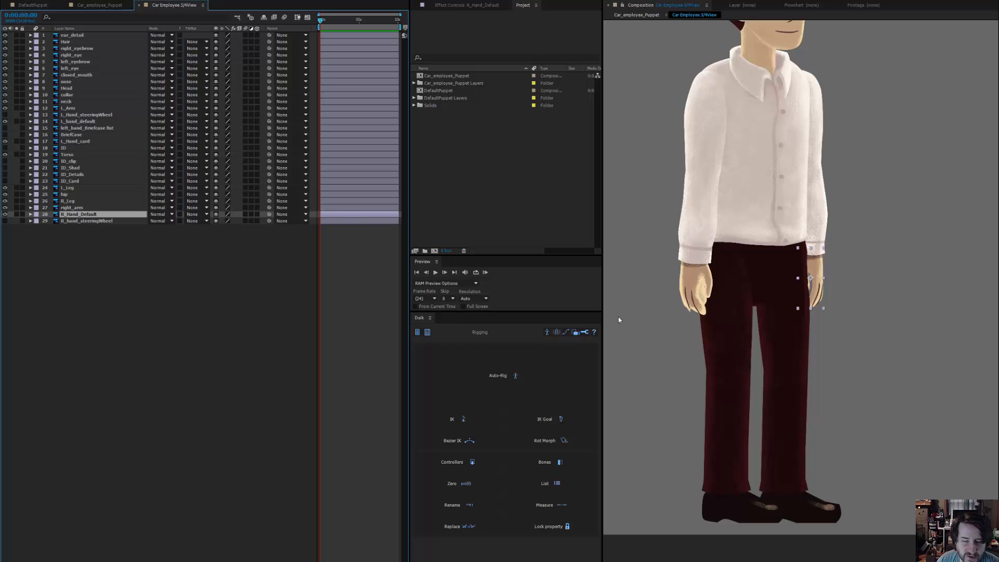
pyautogui.click(78, 121)
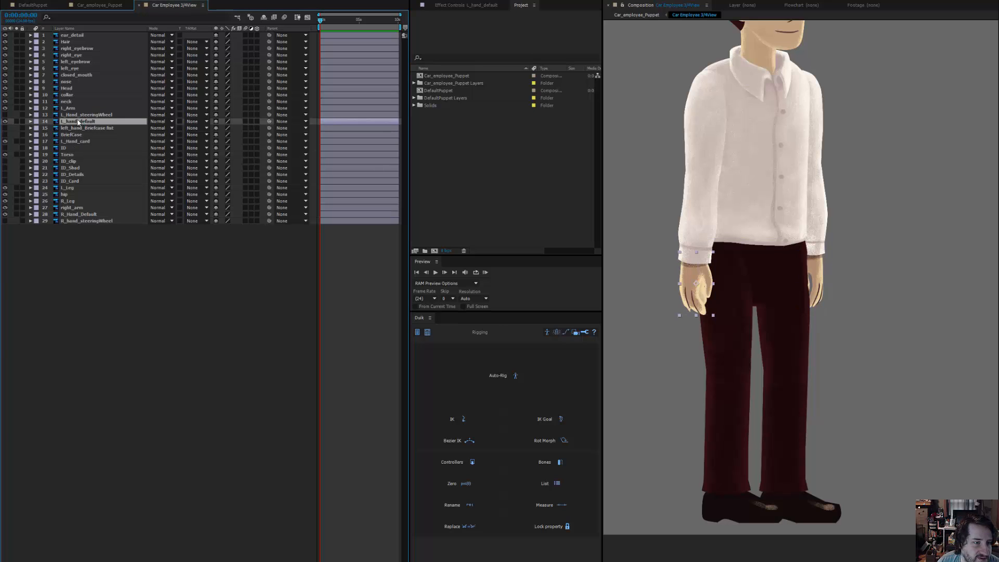
pyautogui.click(77, 143)
pyautogui.click(5, 141)
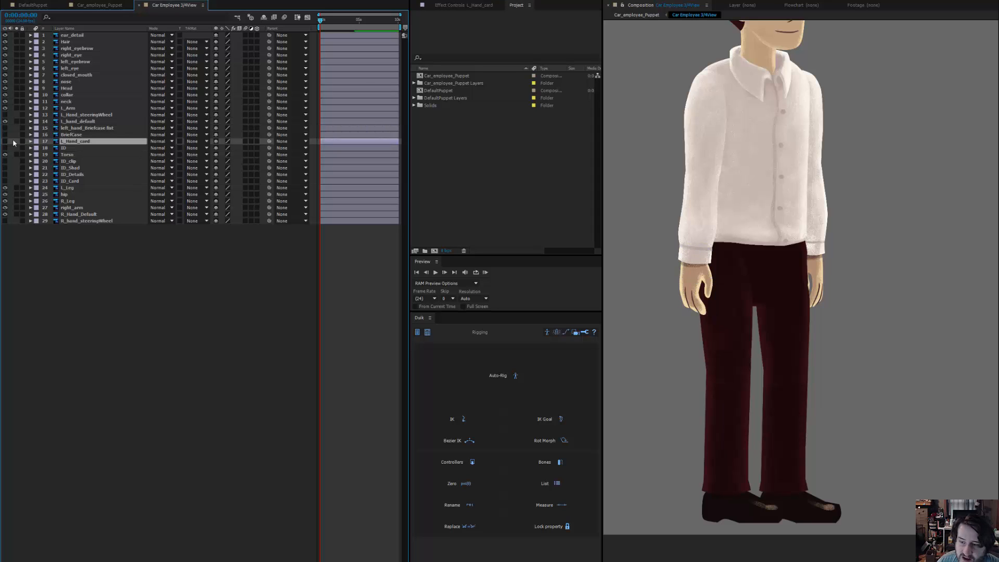
# - Move the left arm and the right arm away from the body, undoing each move
pyautogui.moveTo(780, 273); pyautogui.dragTo(766, 360)
pyautogui.moveTo(702, 259); pyautogui.dragTo(611, 253)
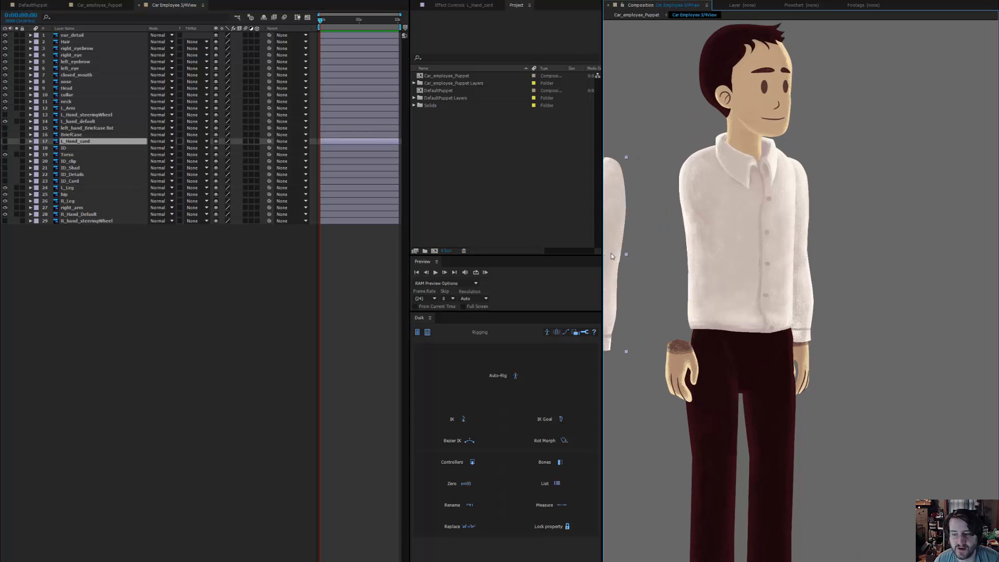
pyautogui.hotkey('ctrl', 'z')
pyautogui.moveTo(810, 285); pyautogui.dragTo(899, 287)
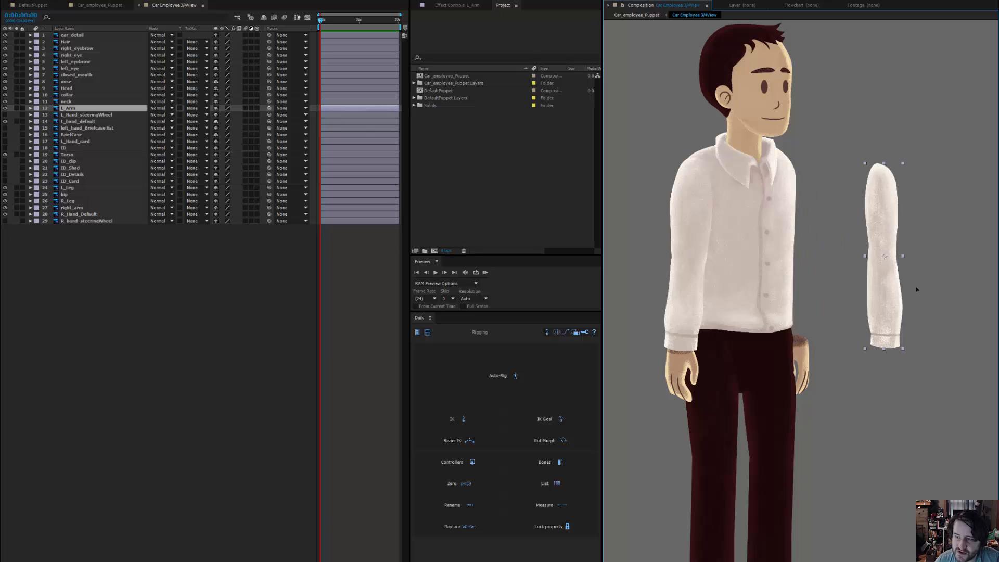
pyautogui.hotkey('ctrl', 'z')
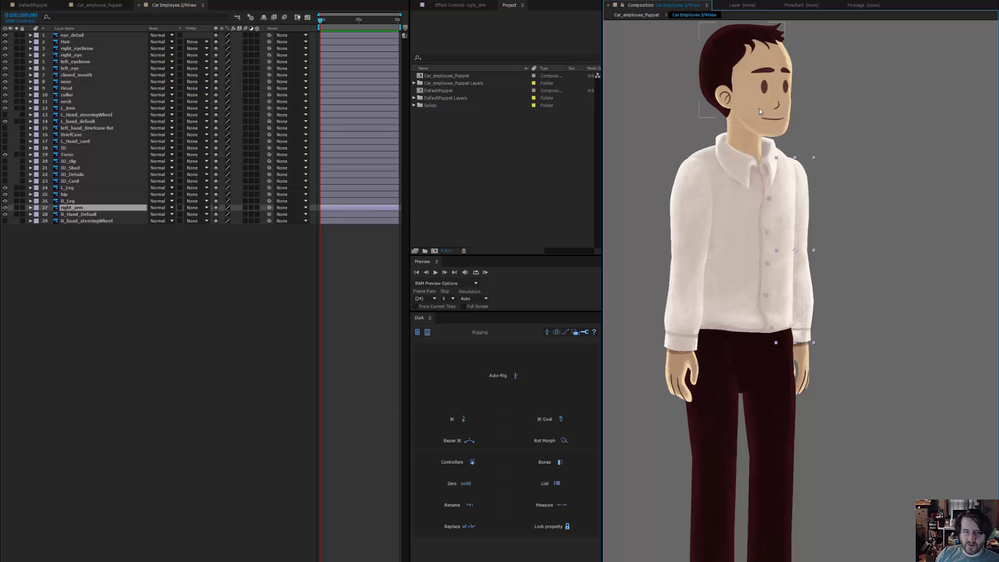
# - Parent the layers from ear_detail through nose to the Head layer and hide them from the layer list as shy layers
pyautogui.click(73, 36)
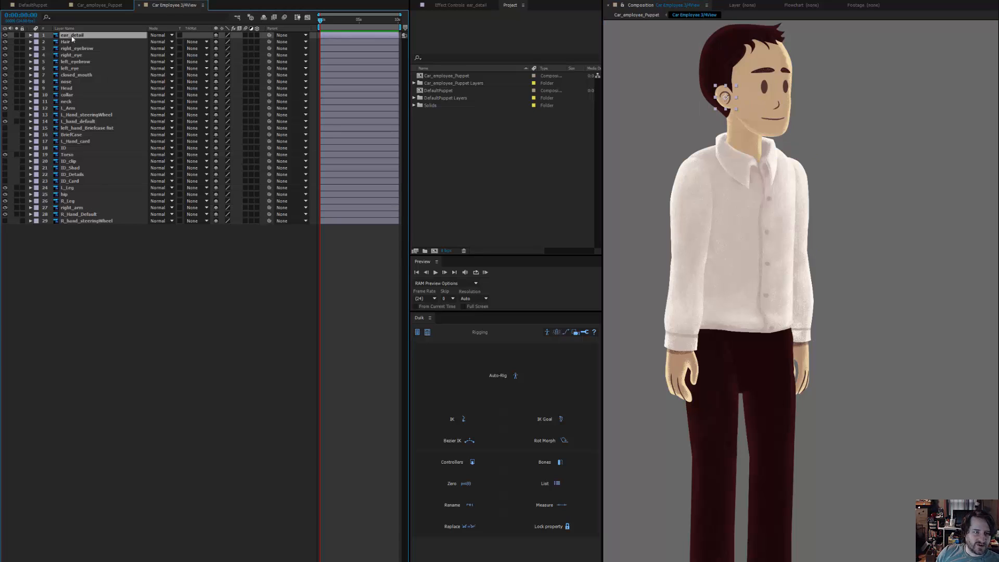
pyautogui.keyDown('shift'); pyautogui.click(77, 82); pyautogui.keyUp('shift')
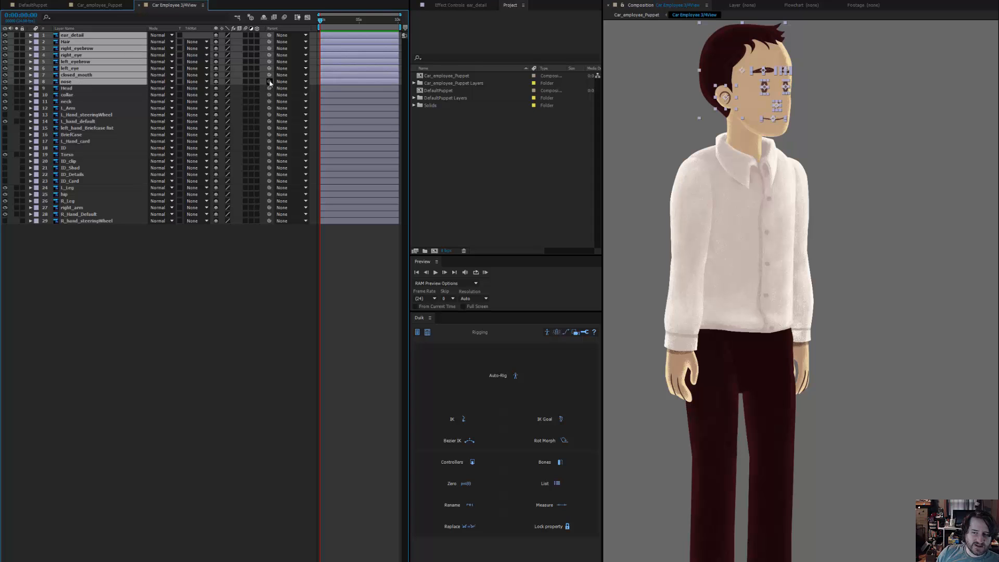
pyautogui.moveTo(270, 82); pyautogui.dragTo(120, 89)
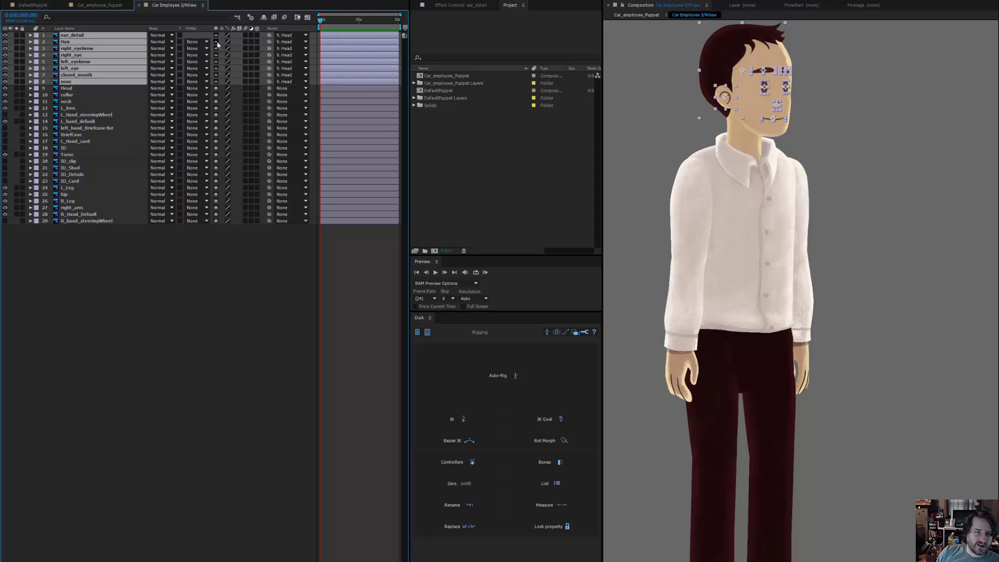
pyautogui.click(264, 17)
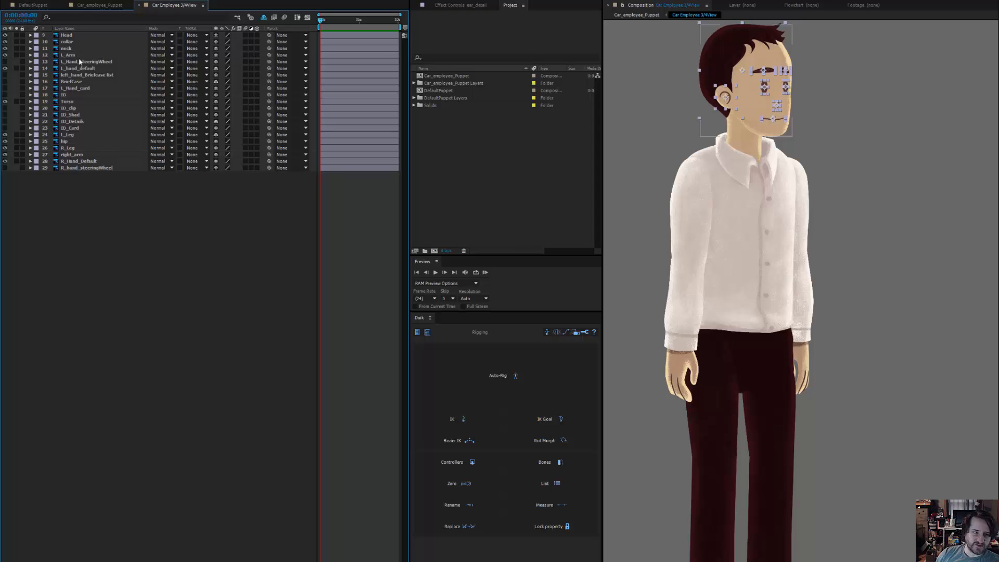
# - Mark both steering-wheel hands, the briefcase fist, BriefCase, L_Hand_card, ID and the four ID_ badge layers as shy
pyautogui.click(107, 169)
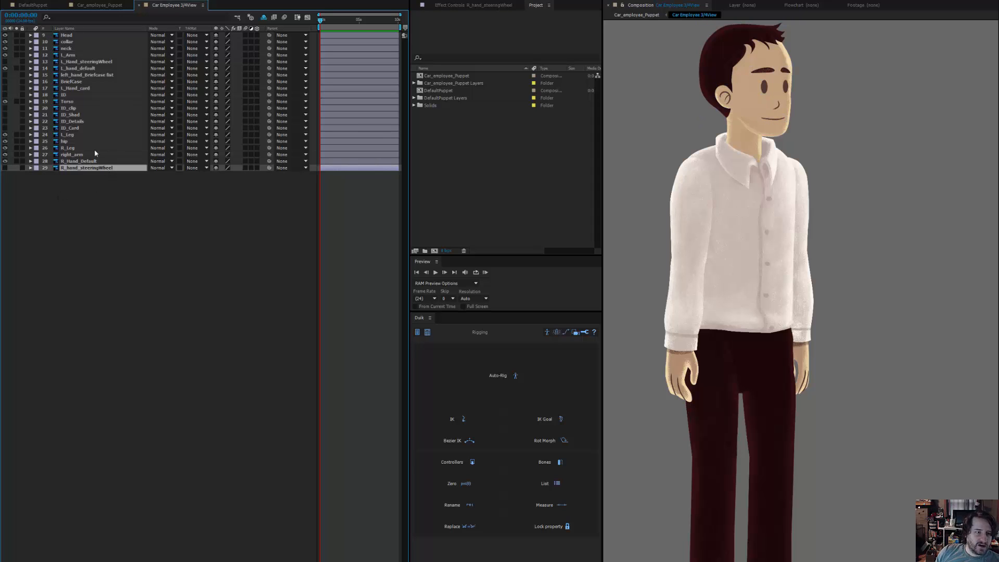
pyautogui.keyDown('ctrl'); pyautogui.click(76, 128); pyautogui.keyUp('ctrl')
pyautogui.keyDown('ctrl'); pyautogui.click(75, 121); pyautogui.keyUp('ctrl')
pyautogui.keyDown('ctrl'); pyautogui.click(75, 115); pyautogui.keyUp('ctrl')
pyautogui.keyDown('ctrl'); pyautogui.click(73, 109); pyautogui.keyUp('ctrl')
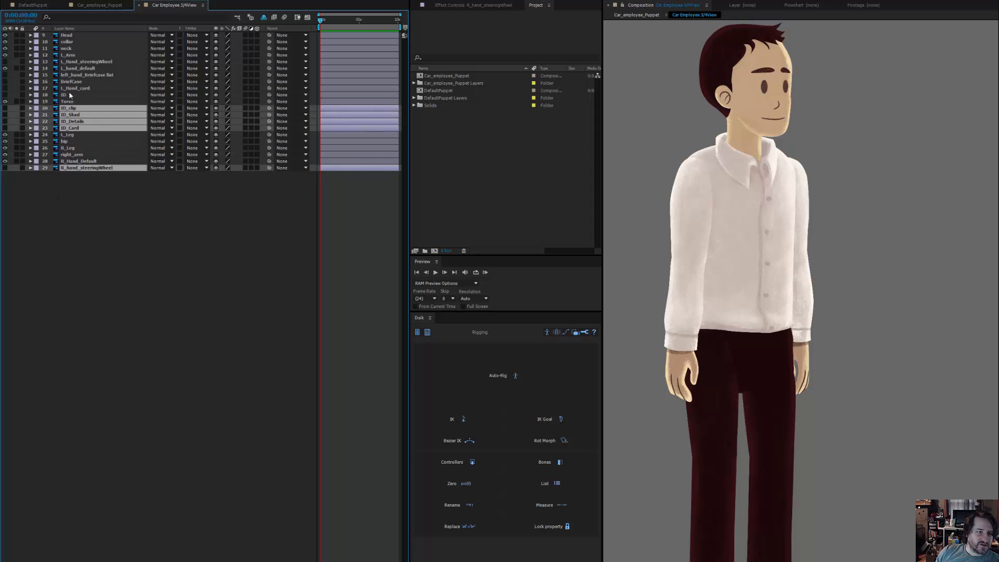
pyautogui.keyDown('ctrl'); pyautogui.click(69, 95); pyautogui.keyUp('ctrl')
pyautogui.keyDown('ctrl'); pyautogui.click(70, 88); pyautogui.keyUp('ctrl')
pyautogui.keyDown('ctrl'); pyautogui.click(70, 81); pyautogui.keyUp('ctrl')
pyautogui.keyDown('ctrl'); pyautogui.click(71, 75); pyautogui.keyUp('ctrl')
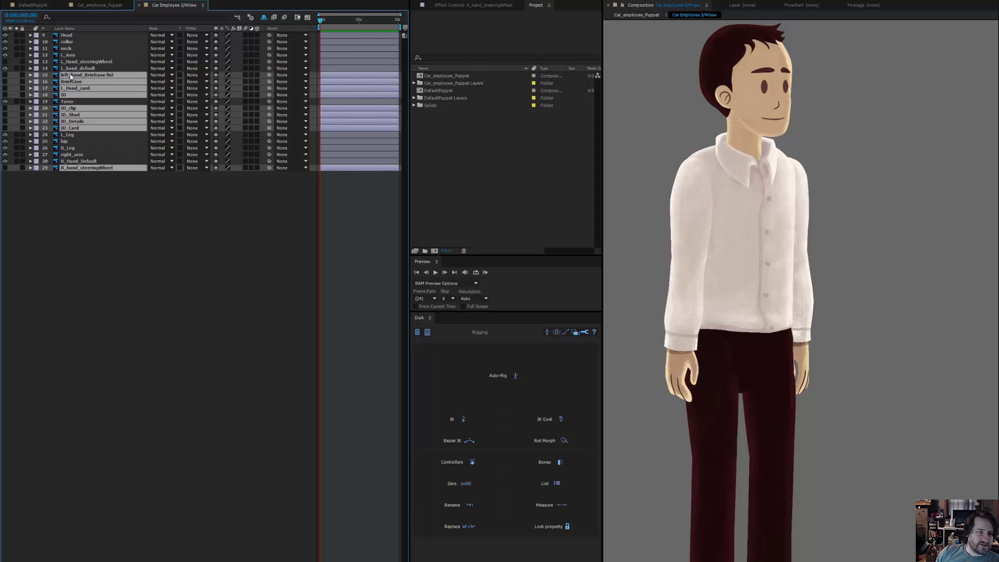
pyautogui.keyDown('ctrl'); pyautogui.click(73, 61); pyautogui.keyUp('ctrl')
pyautogui.click(216, 61)
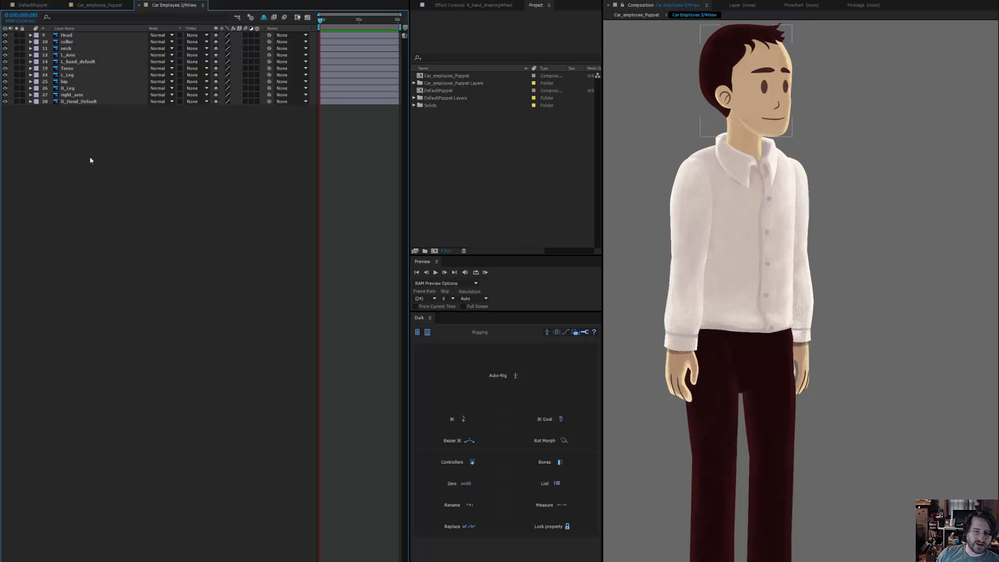
# - Move the R_Leg layer away from the body and undo the move
pyautogui.click(54, 35)
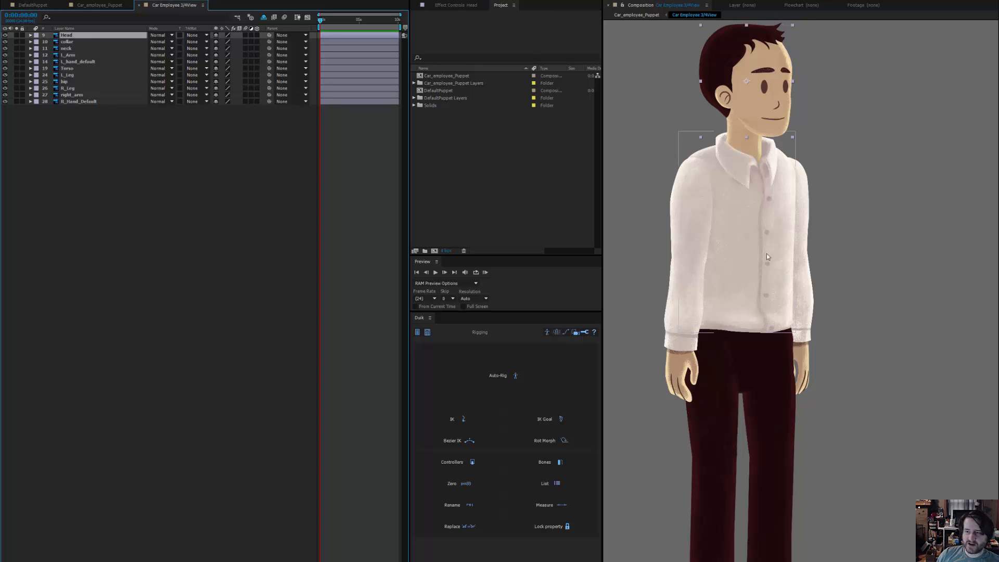
pyautogui.click(930, 263)
pyautogui.scroll(-4, 789, 315)
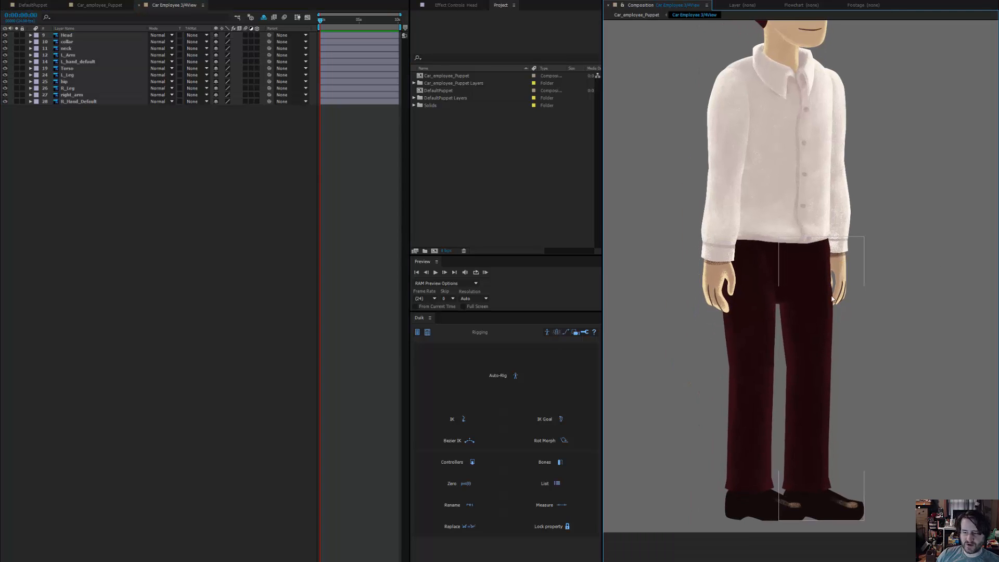
pyautogui.scroll(2, 780, 320)
pyautogui.scroll(-1, 772, 329)
pyautogui.moveTo(763, 394); pyautogui.dragTo(879, 393)
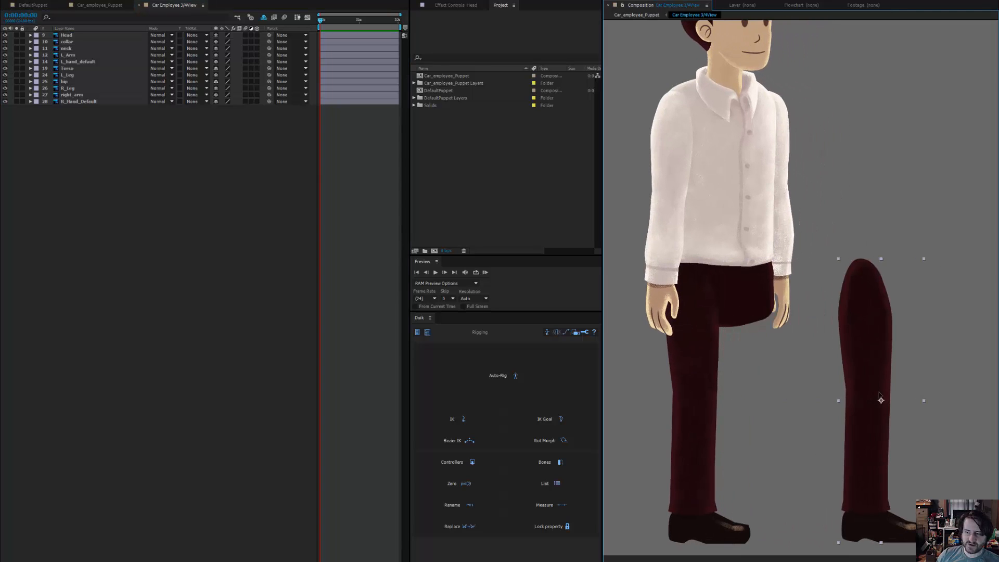
pyautogui.hotkey('ctrl', 'z')
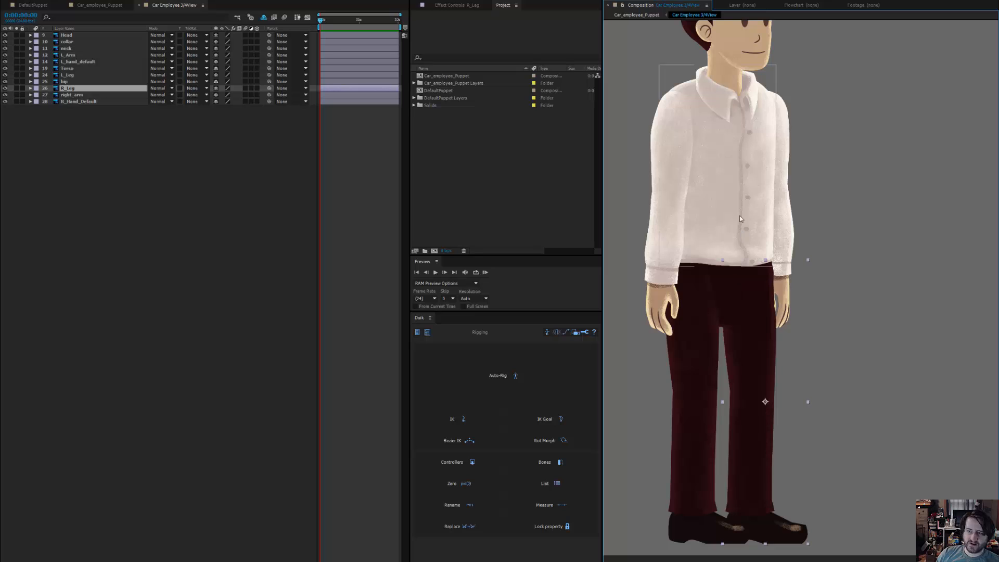
# - Try moving the Torso and collar pieces out of place, undoing each move
pyautogui.moveTo(739, 215); pyautogui.dragTo(892, 214)
pyautogui.hotkey('ctrl', 'z')
pyautogui.moveTo(743, 97); pyautogui.dragTo(795, 109)
pyautogui.hotkey('ctrl', 'z')
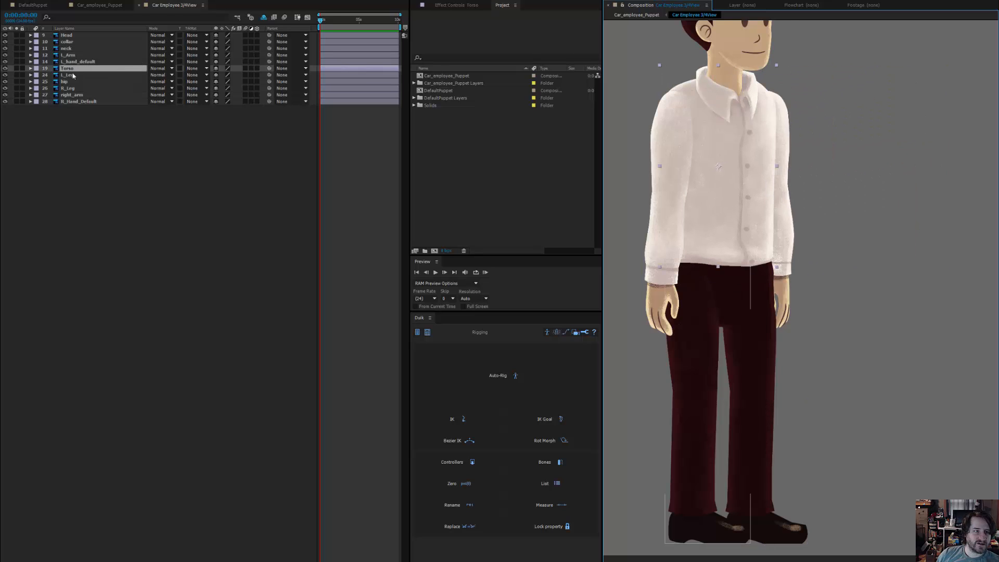
pyautogui.click(697, 86)
pyautogui.moveTo(675, 93)
pyautogui.mouseDown()
pyautogui.moveTo(632, 91)
pyautogui.moveTo(679, 86)
pyautogui.mouseUp()
pyautogui.hotkey('ctrl', 'z')
# - Move the Hair layer's anchor point straight down to the jaw area and test-rotate the hair, undoing the rotation
pyautogui.moveTo(746, 84); pyautogui.dragTo(723, 217)
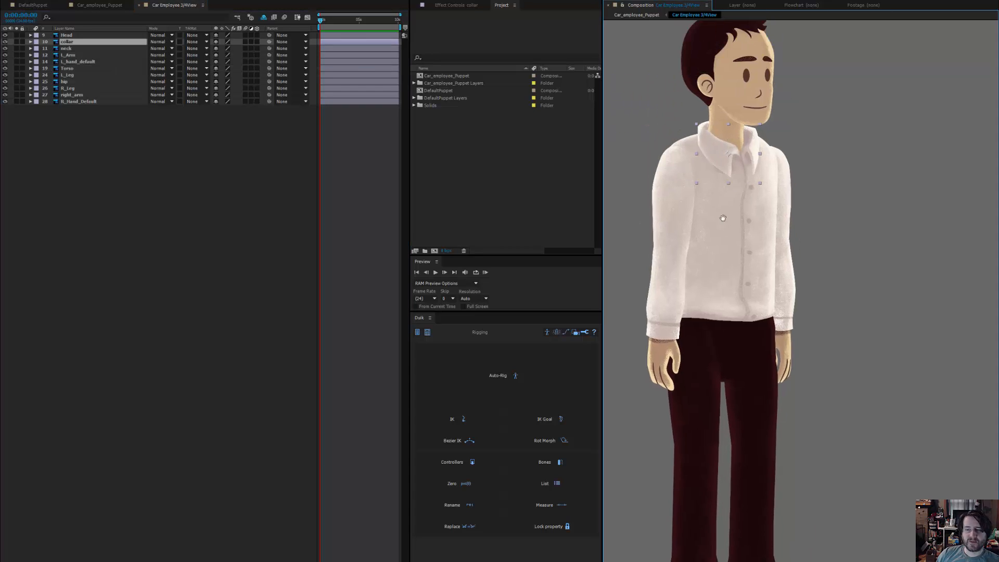
pyautogui.scroll(1, 724, 215)
pyautogui.moveTo(712, 121); pyautogui.dragTo(873, 349)
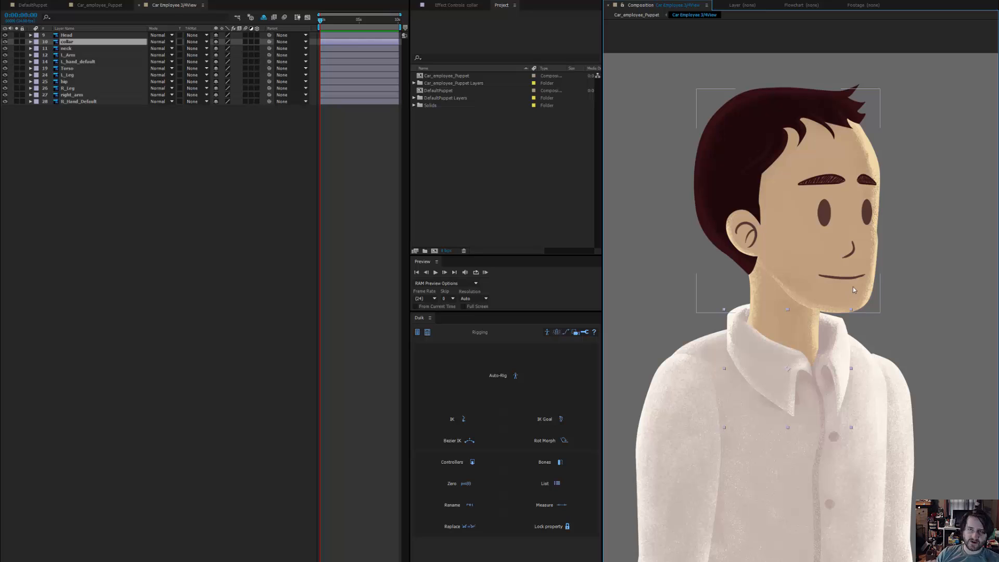
pyautogui.click(853, 254)
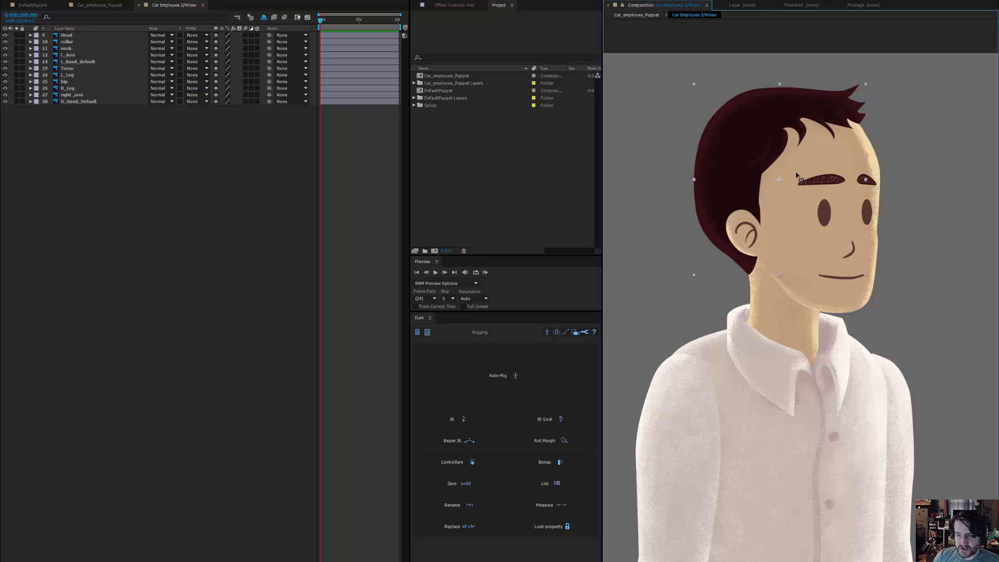
pyautogui.press('y')
pyautogui.moveTo(780, 180); pyautogui.dragTo(788, 267)
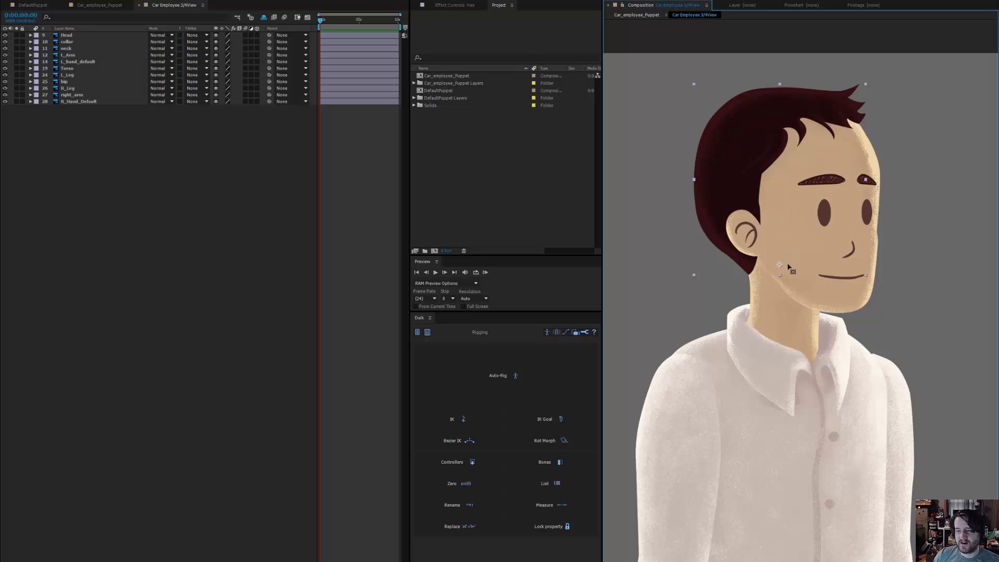
pyautogui.press('w')
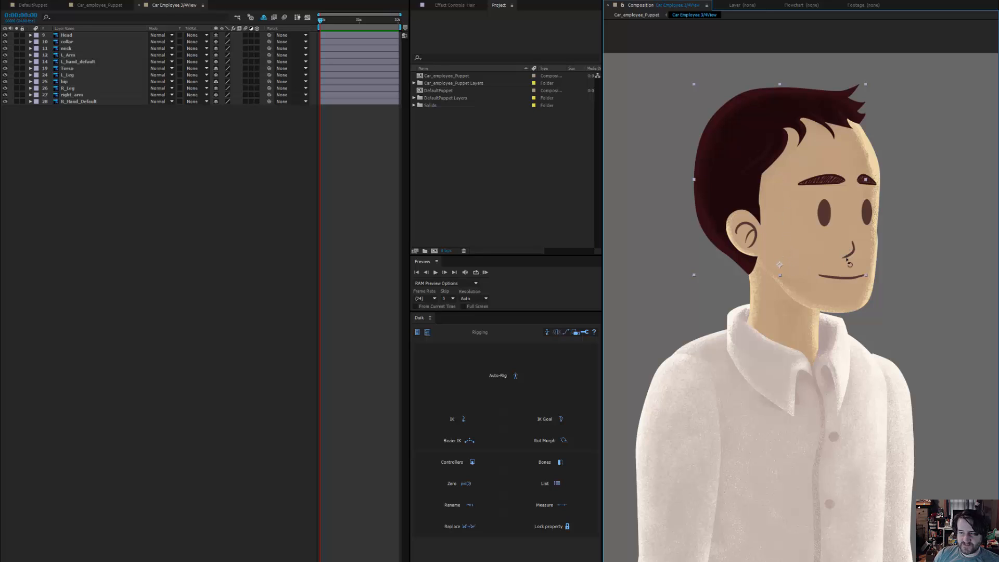
pyautogui.moveTo(860, 266); pyautogui.dragTo(861, 257)
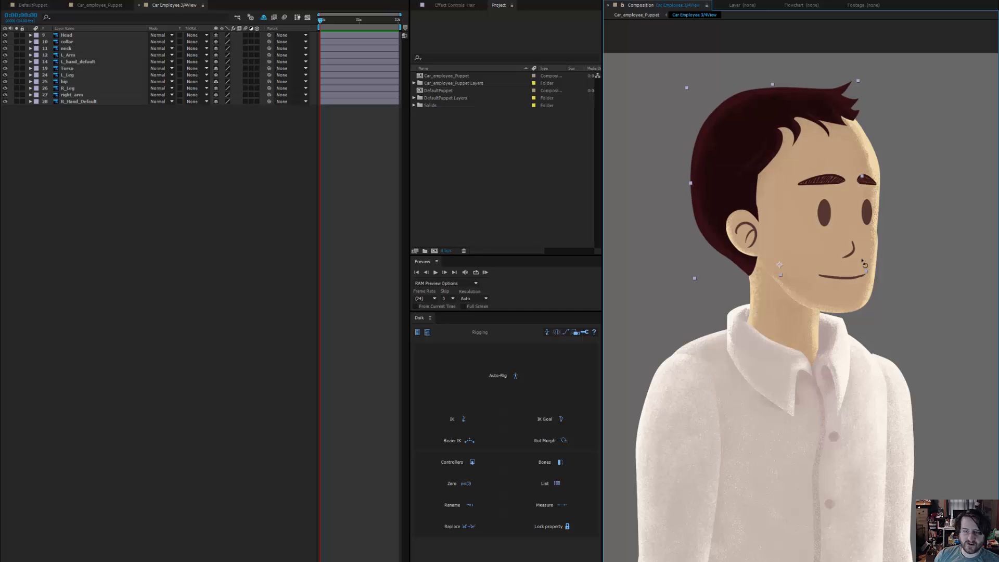
pyautogui.hotkey('ctrl', 'z')
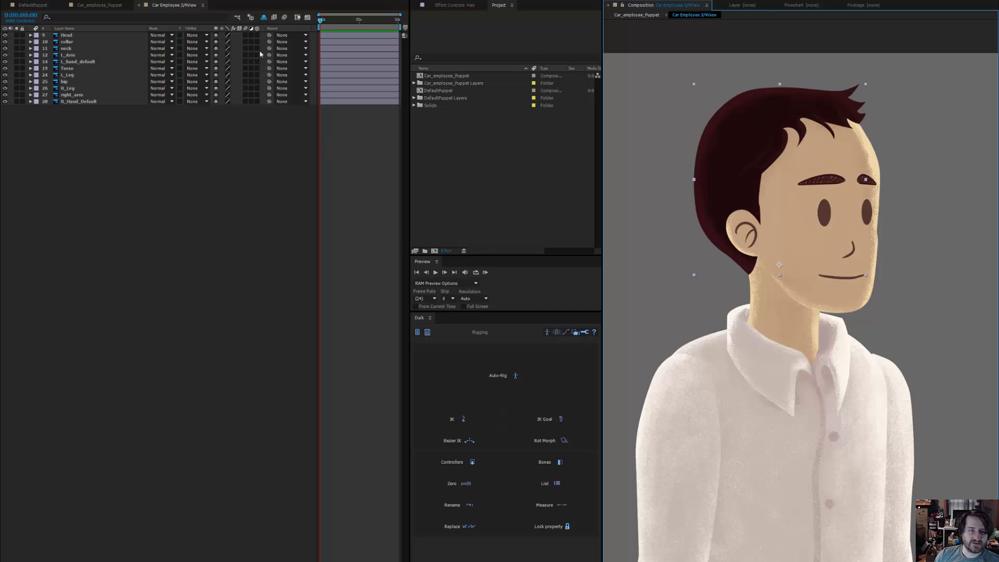
# - Show the shy layers in the layer list again and lock the layers from ear_detail through nose
pyautogui.click(264, 18)
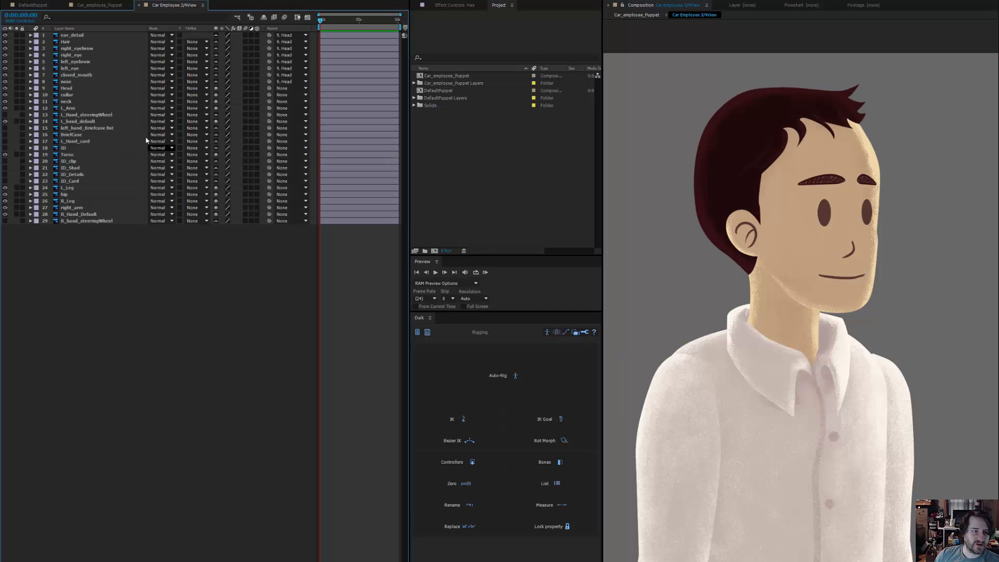
pyautogui.click(86, 37)
pyautogui.keyDown('shift'); pyautogui.click(44, 82); pyautogui.keyUp('shift')
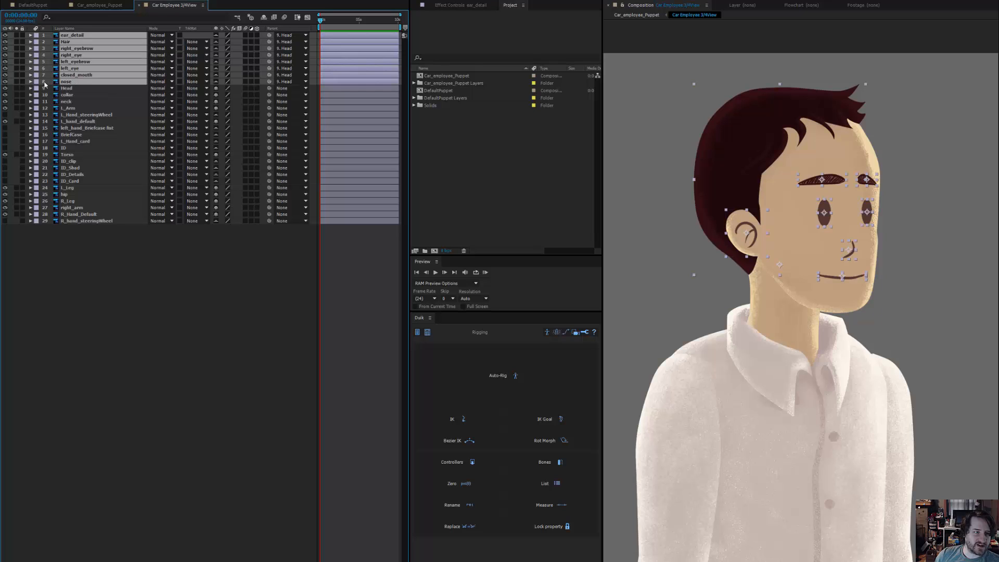
pyautogui.click(24, 82)
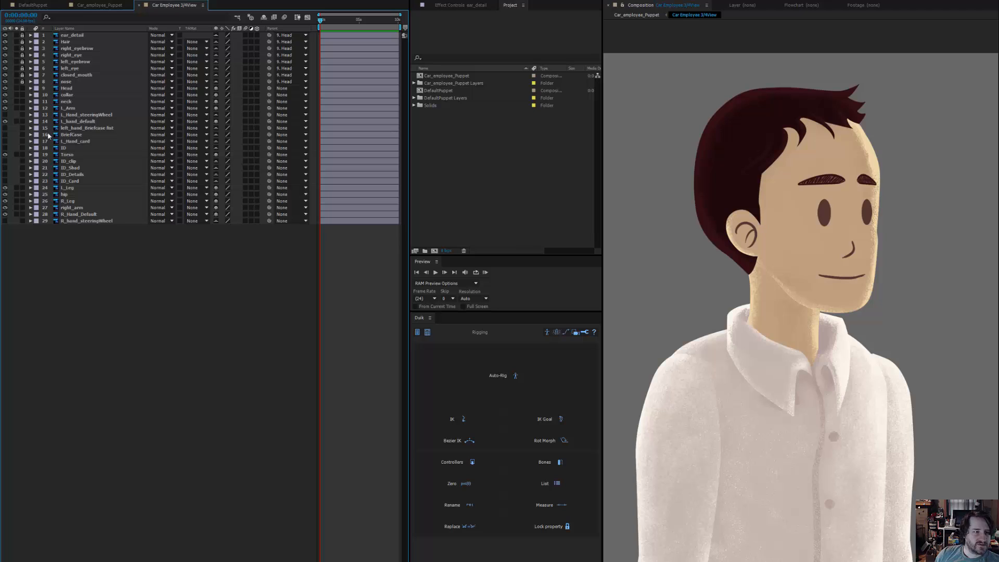
# - Lock the layers from left_hand_Briefcase fist through ID, and unlock them again
pyautogui.click(73, 128)
pyautogui.keyDown('shift'); pyautogui.click(83, 147); pyautogui.keyUp('shift')
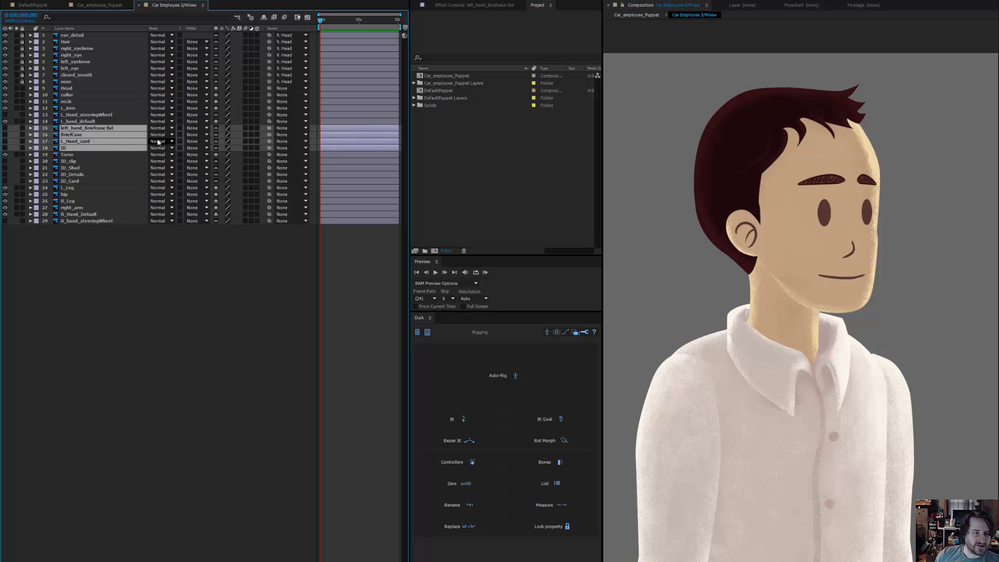
pyautogui.click(21, 128)
pyautogui.click(23, 133)
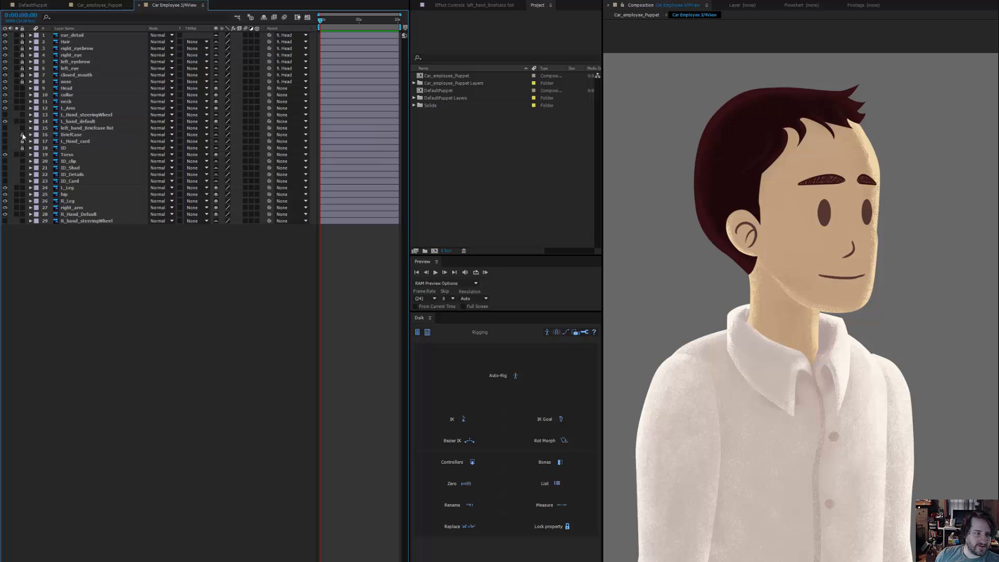
pyautogui.moveTo(22, 135); pyautogui.dragTo(22, 148)
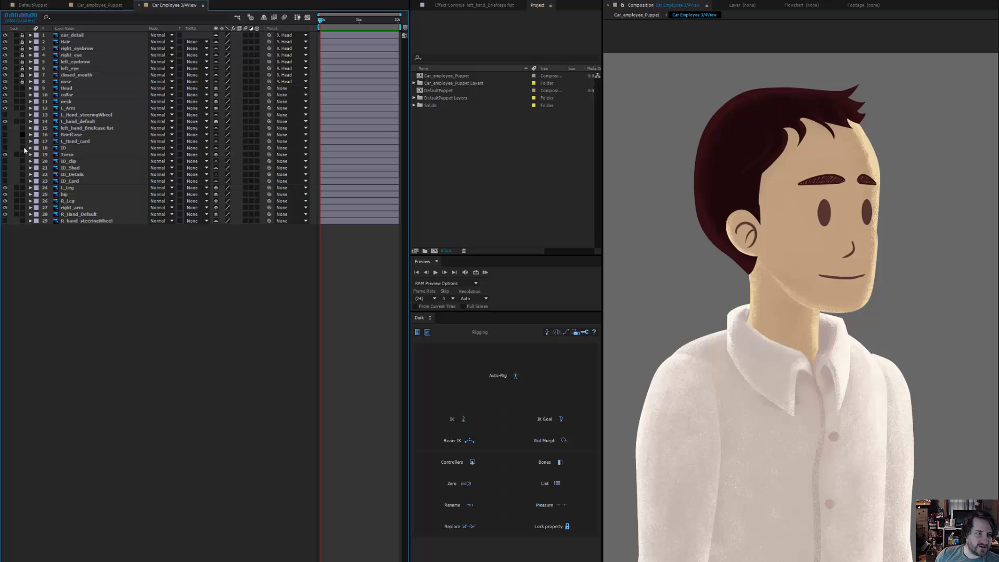
pyautogui.click(23, 89)
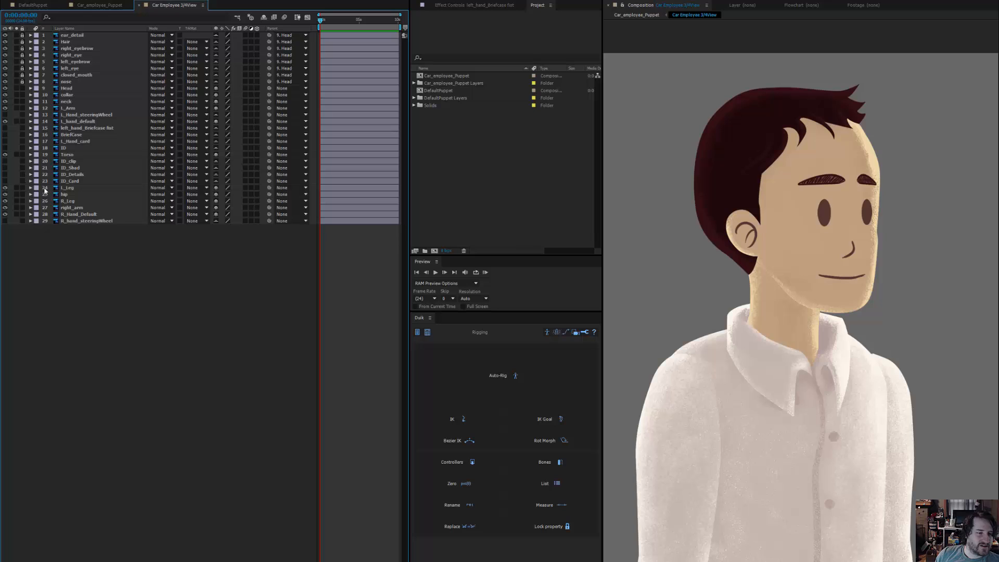
# - Hide the shy layers and move the Head layer's anchor point down to the jaw just below the ear
pyautogui.click(263, 17)
pyautogui.moveTo(839, 252)
pyautogui.mouseDown()
pyautogui.moveTo(858, 236)
pyautogui.moveTo(853, 245)
pyautogui.mouseUp()
pyautogui.hotkey('ctrl', 'z')
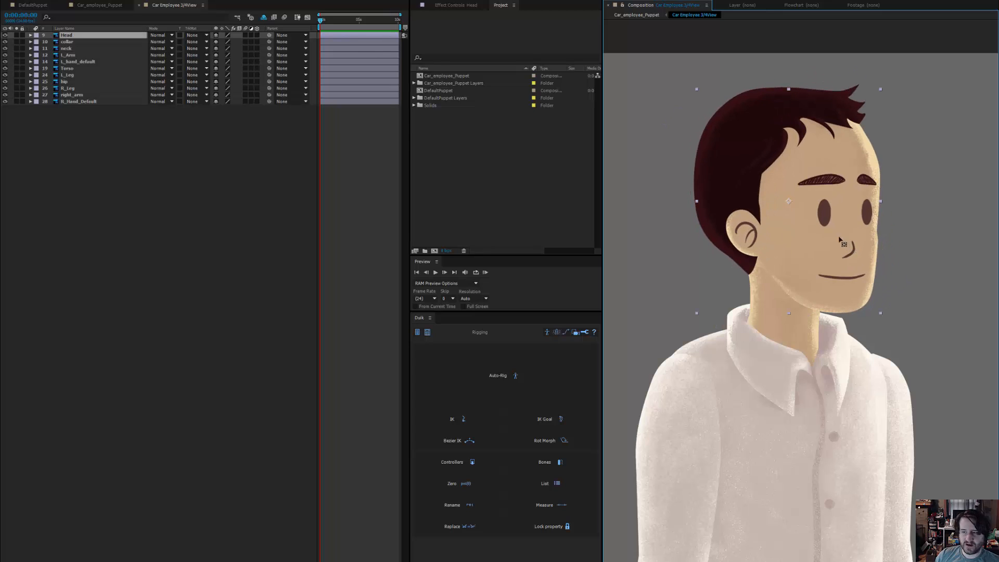
pyautogui.moveTo(789, 201); pyautogui.dragTo(778, 268)
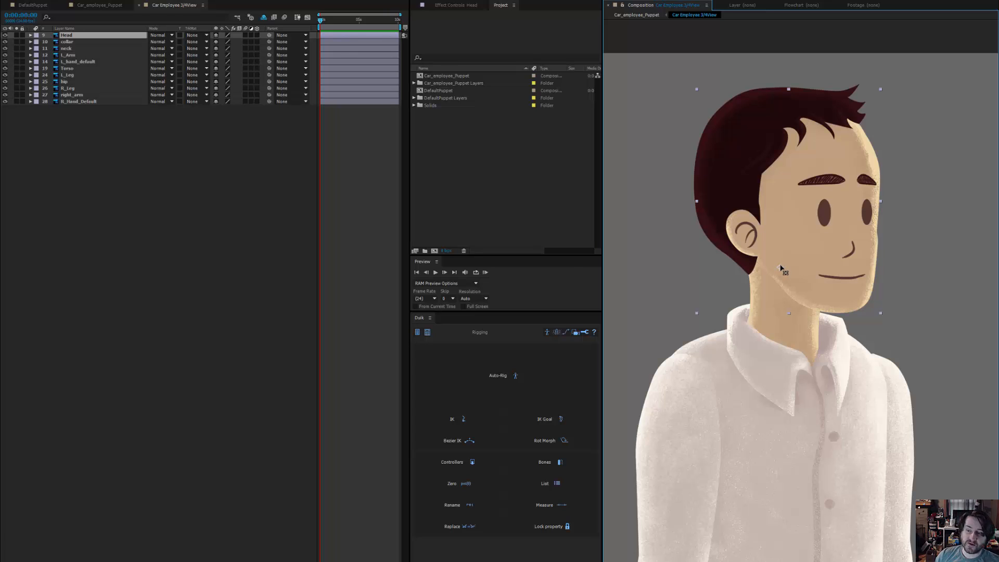
pyautogui.press('Return')
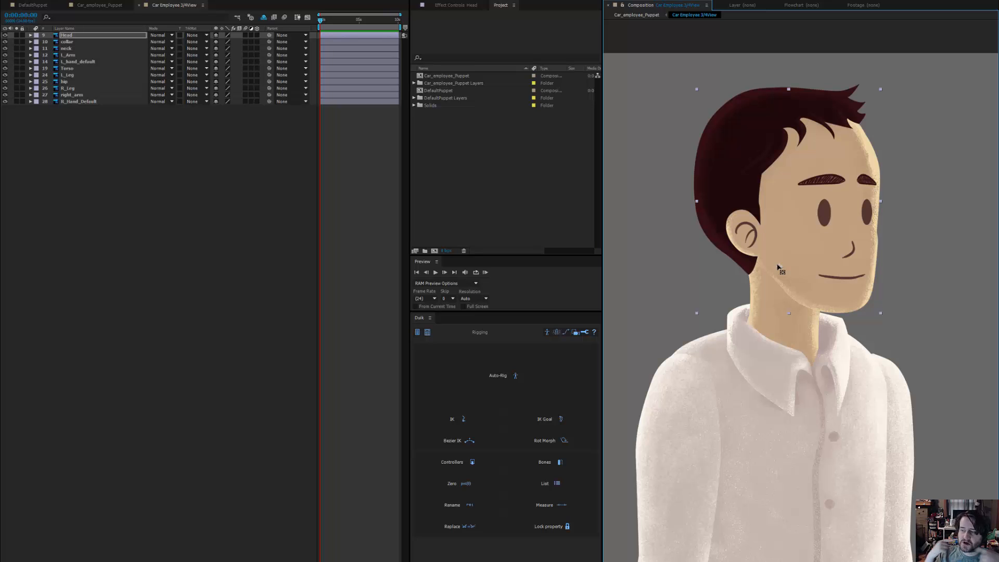
# - Test-rotate the head around its new pivot, undoing each rotation
pyautogui.press('w')
pyautogui.moveTo(832, 277); pyautogui.dragTo(853, 263)
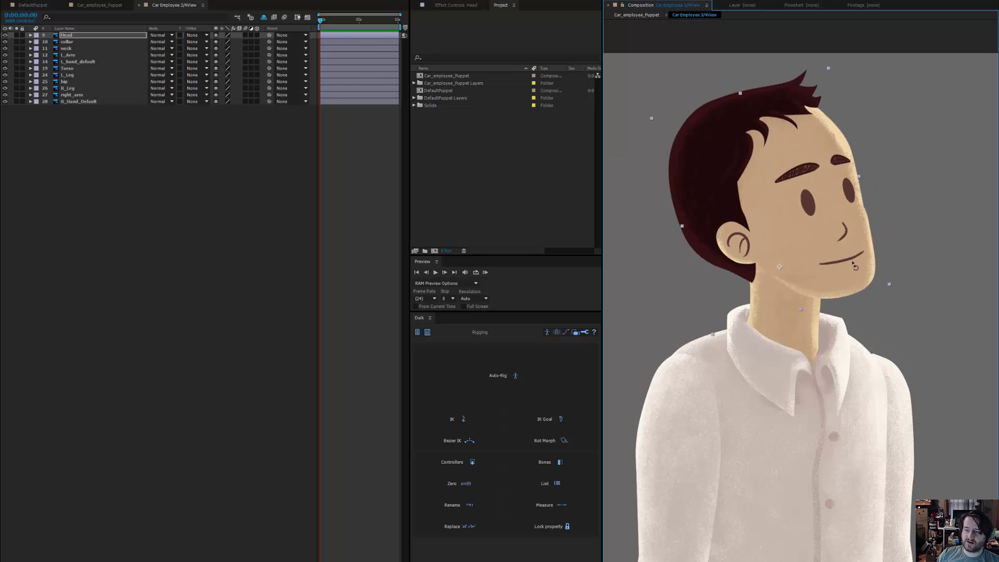
pyautogui.hotkey('ctrl', 'z')
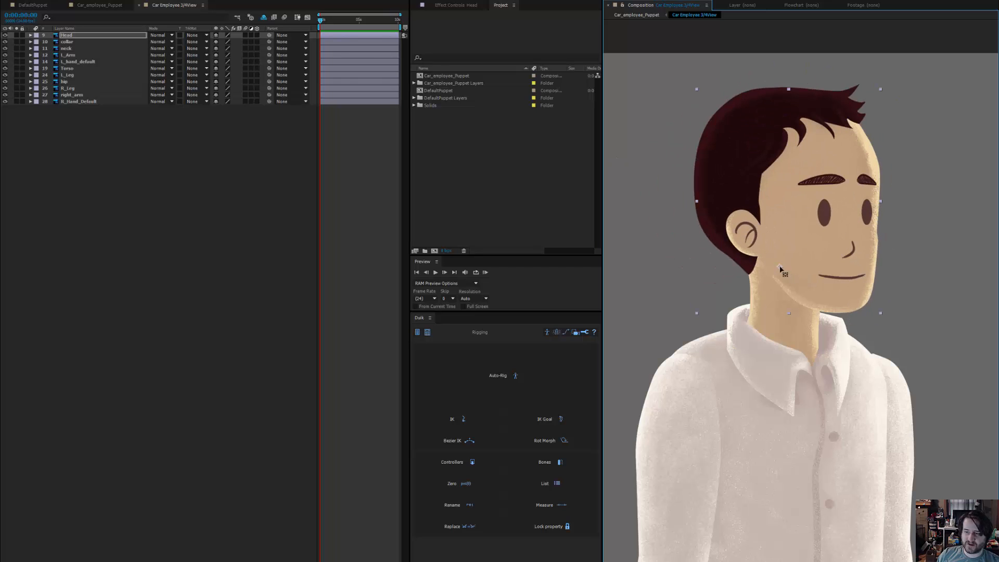
pyautogui.press('w')
pyautogui.moveTo(848, 293)
pyautogui.mouseDown()
pyautogui.moveTo(858, 252)
pyautogui.moveTo(854, 326)
pyautogui.moveTo(852, 299)
pyautogui.mouseUp()
pyautogui.hotkey('ctrl', 'z')
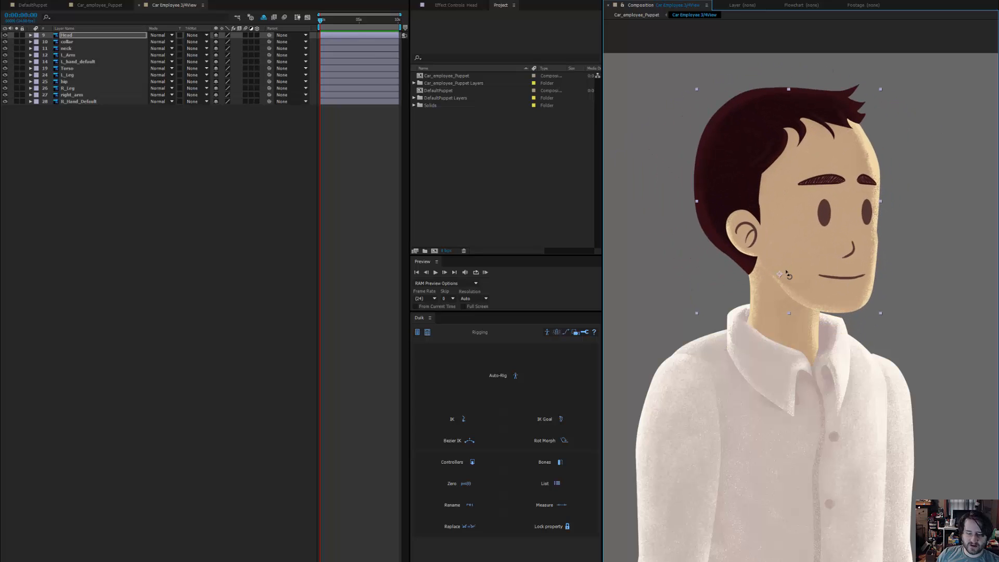
# - Fine-tune the Head layer's anchor point at the back of the jaw and test-rotate the head, undoing the rotation
pyautogui.press('y')
pyautogui.moveTo(779, 274); pyautogui.dragTo(778, 269)
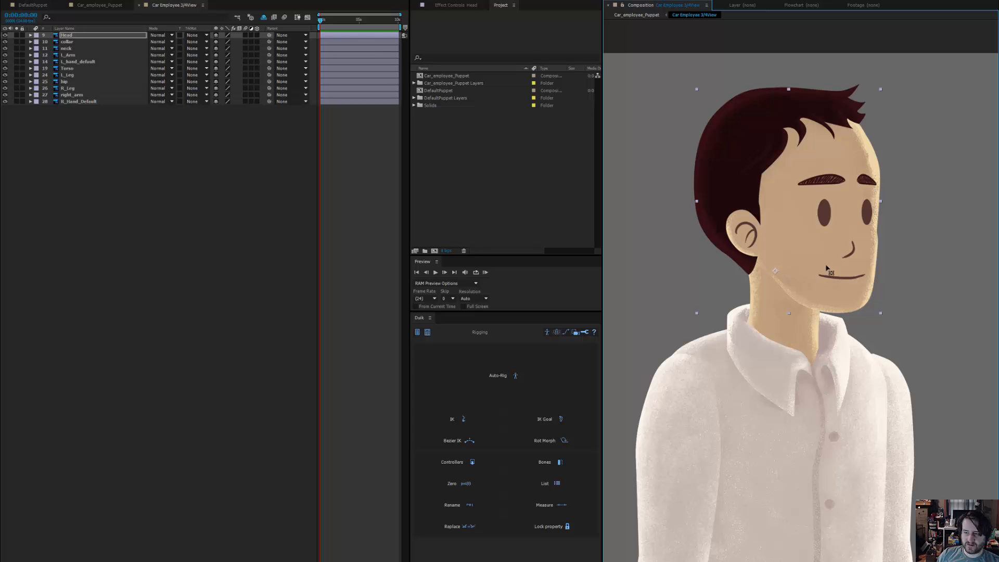
pyautogui.press('w')
pyautogui.moveTo(842, 281); pyautogui.dragTo(827, 255)
pyautogui.hotkey('ctrl', 'z')
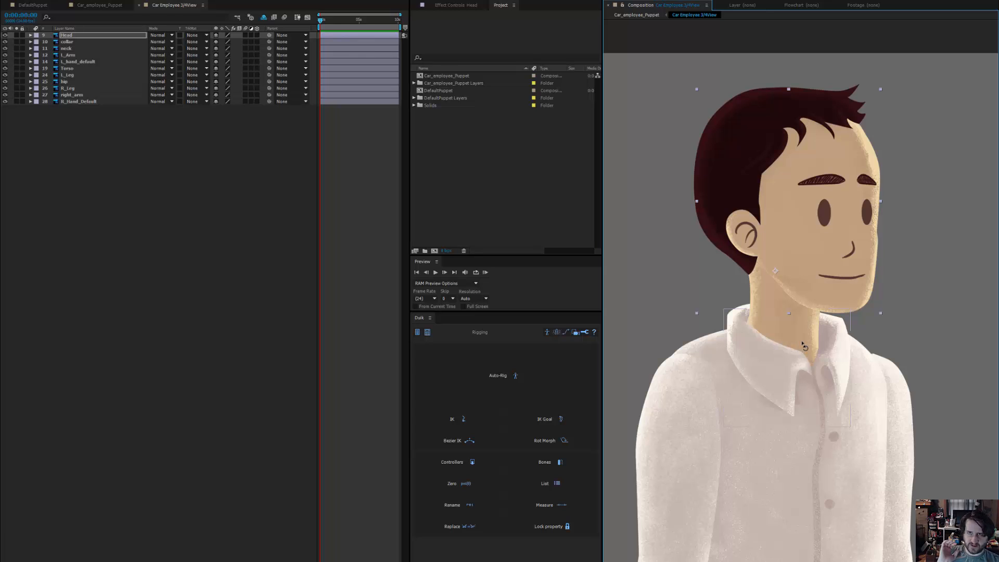
# - Lower the collar layer's opacity so the base of the neck shows through it
pyautogui.moveTo(799, 457); pyautogui.dragTo(758, 330)
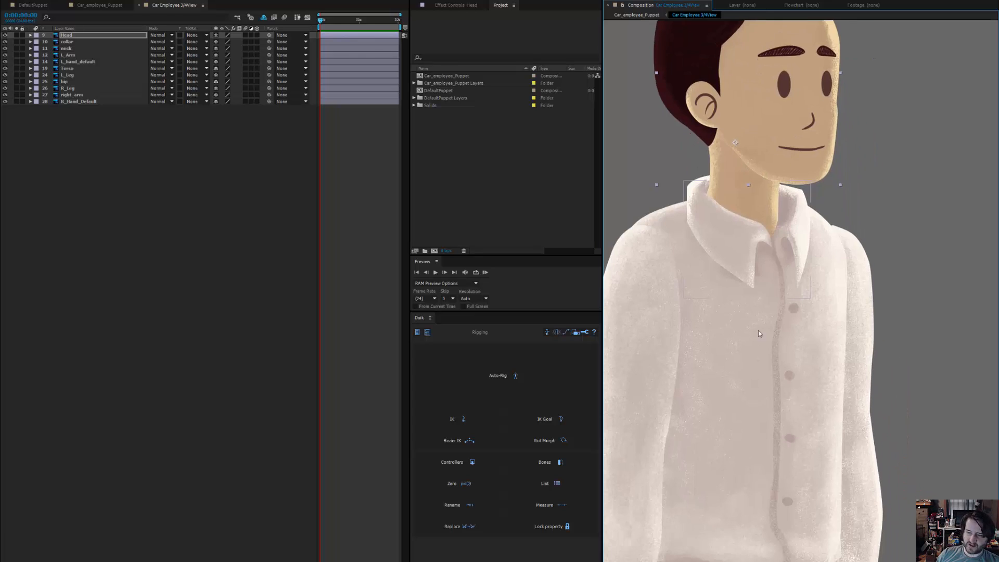
pyautogui.moveTo(709, 480); pyautogui.dragTo(758, 290)
pyautogui.scroll(-1, 758, 289)
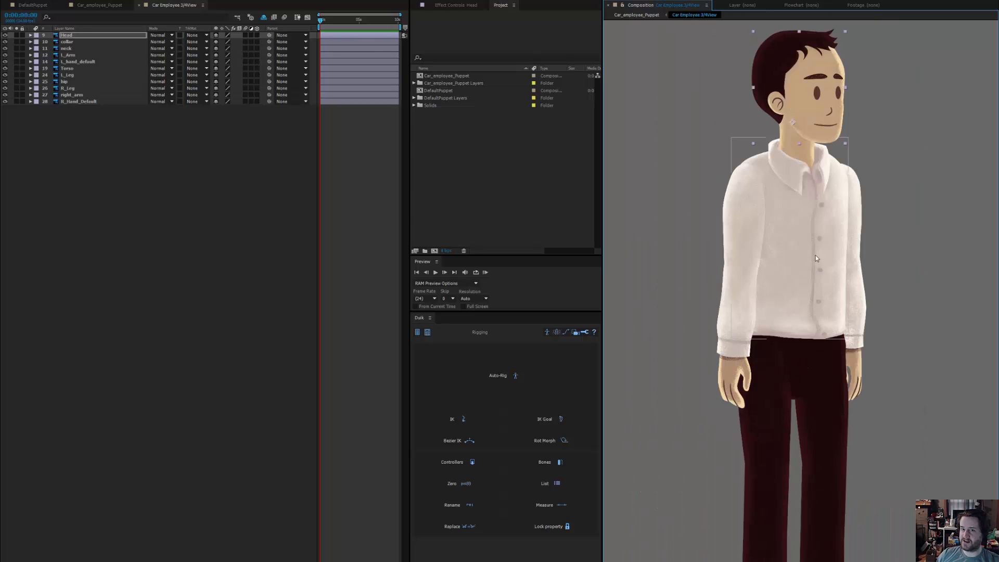
pyautogui.moveTo(816, 255); pyautogui.dragTo(805, 328)
pyautogui.moveTo(773, 262); pyautogui.dragTo(761, 306)
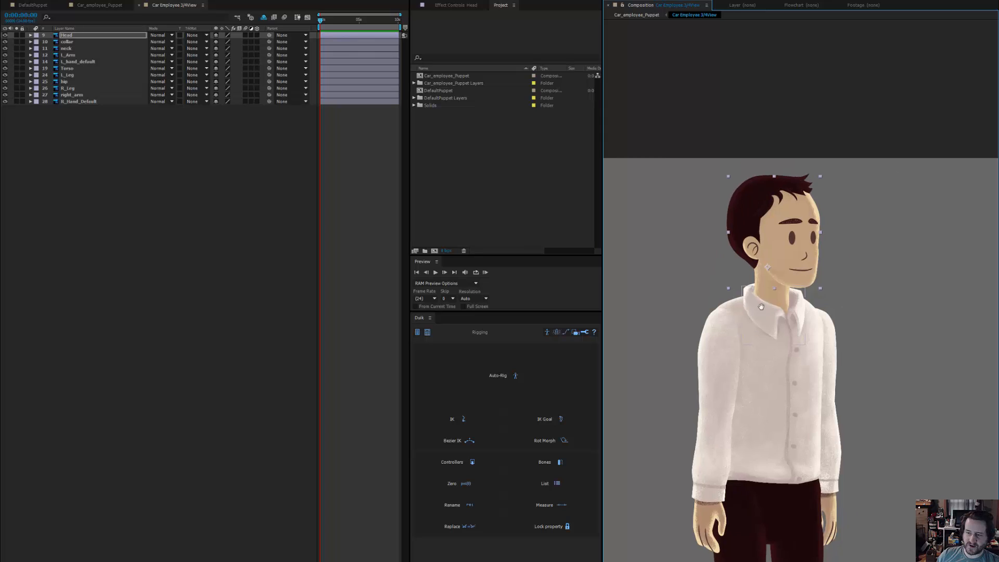
pyautogui.press('.')
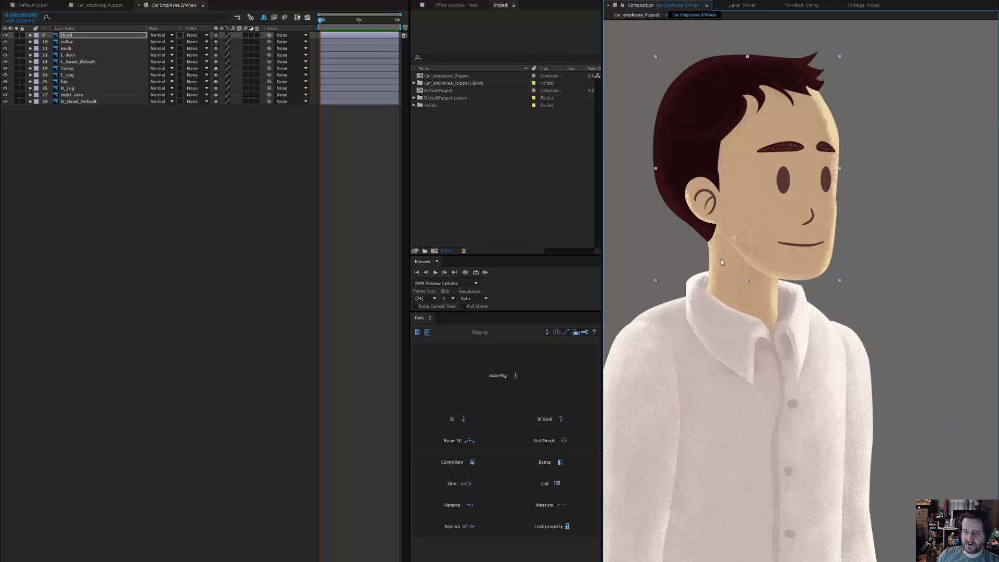
pyautogui.click(736, 289)
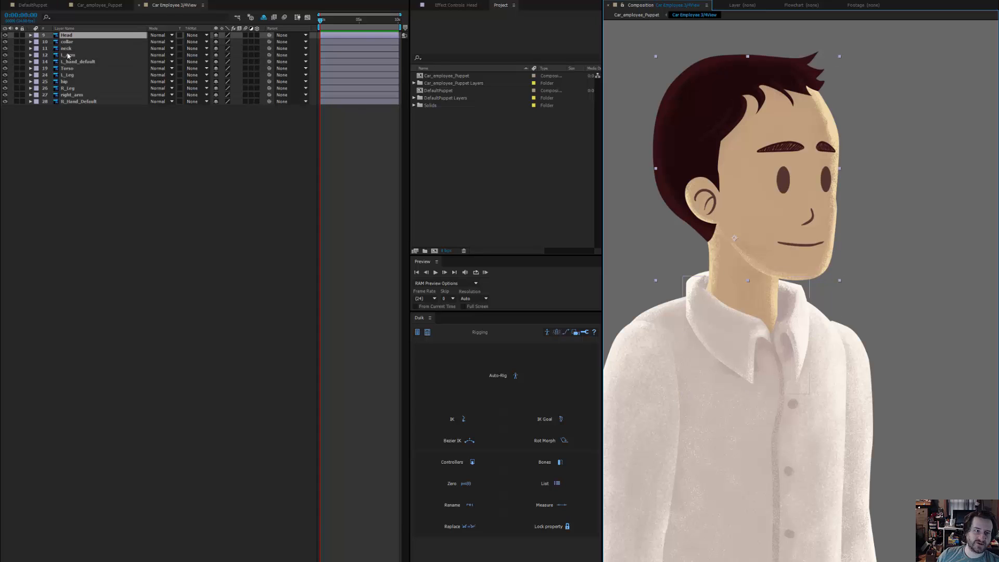
pyautogui.click(69, 49)
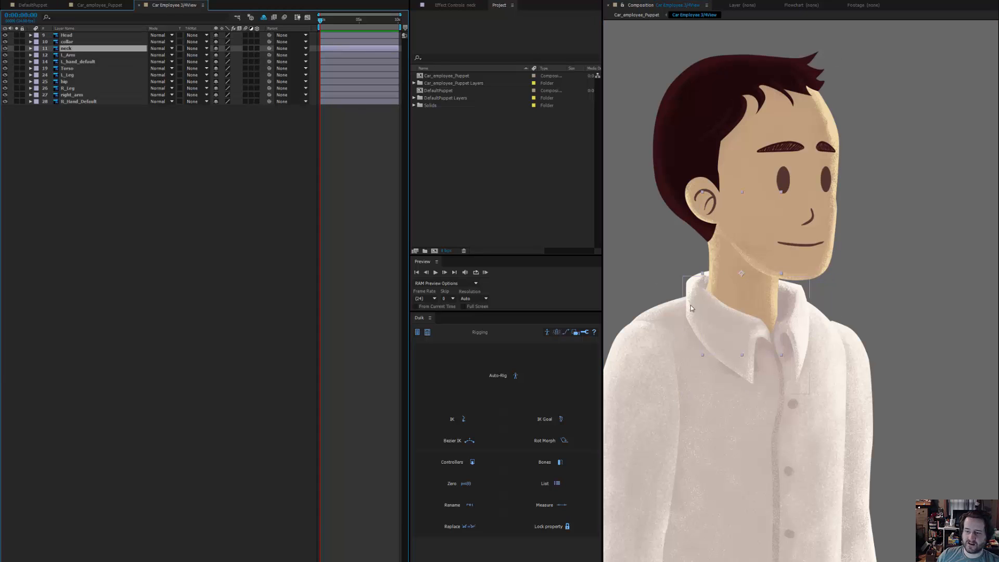
pyautogui.click(68, 42)
pyautogui.press('t')
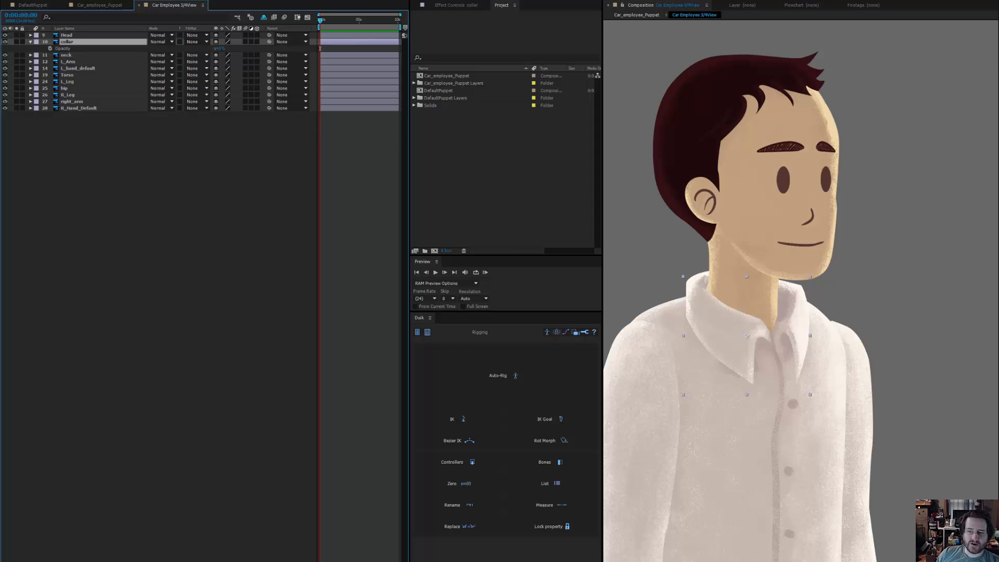
pyautogui.moveTo(218, 48); pyautogui.dragTo(191, 50)
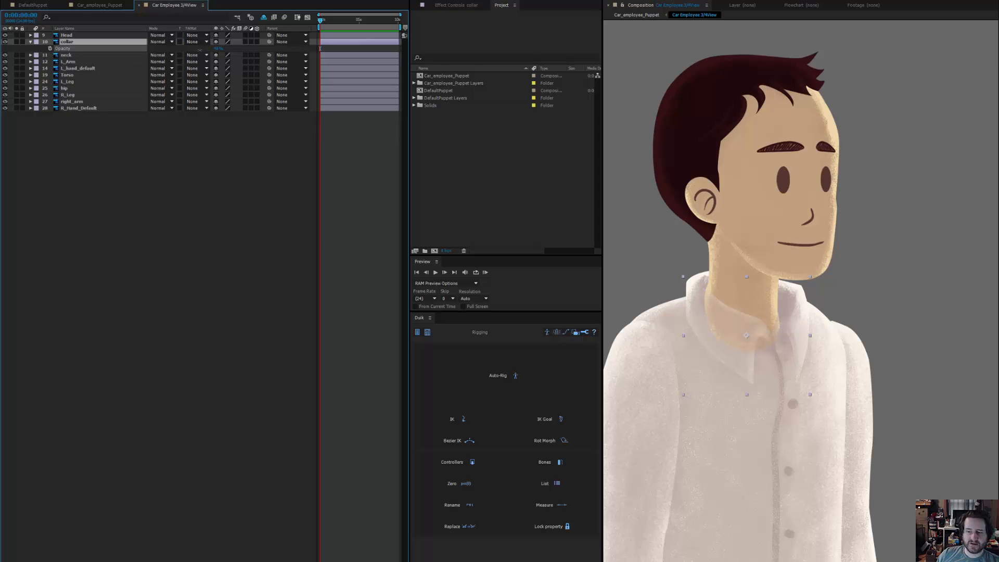
pyautogui.press('Return')
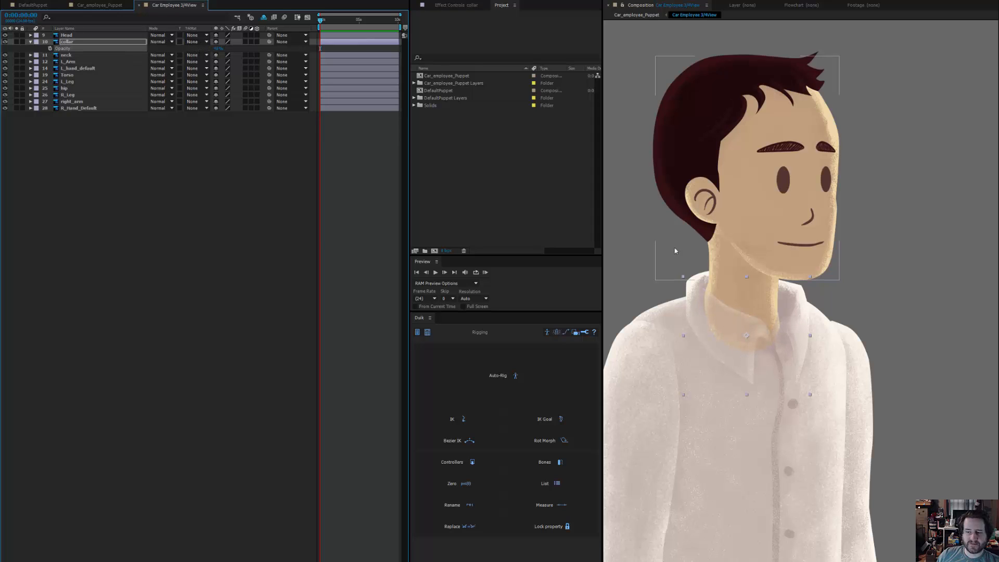
# - Move the neck layer's anchor point straight down to the base of the neck inside the collar
pyautogui.click(68, 55)
pyautogui.press('y')
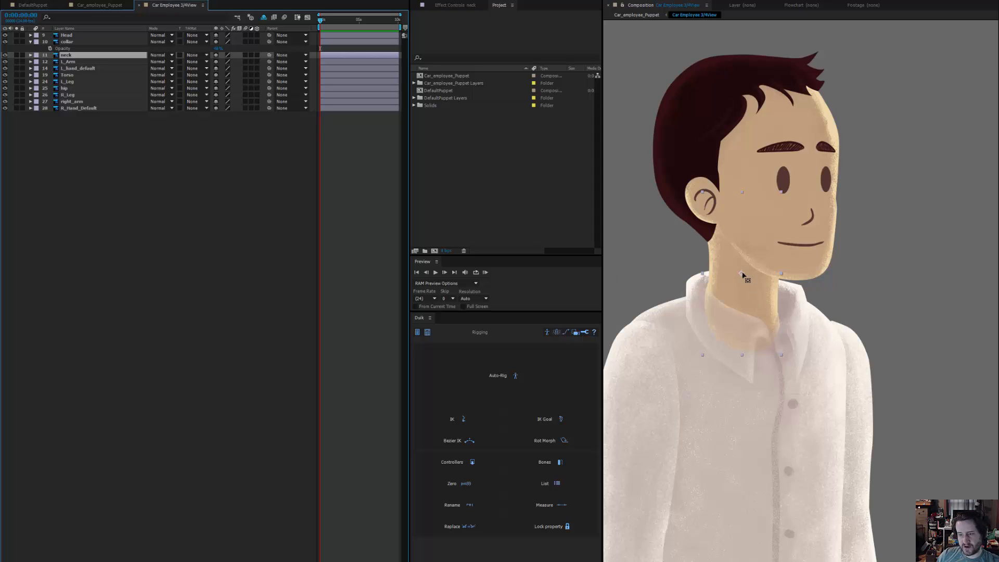
pyautogui.moveTo(750, 275); pyautogui.dragTo(750, 324)
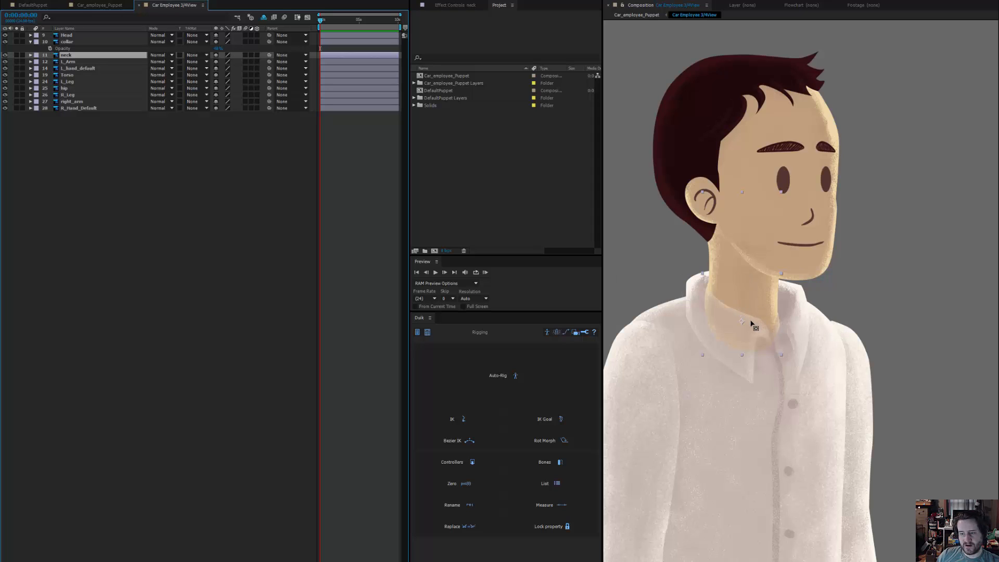
pyautogui.click(241, 241)
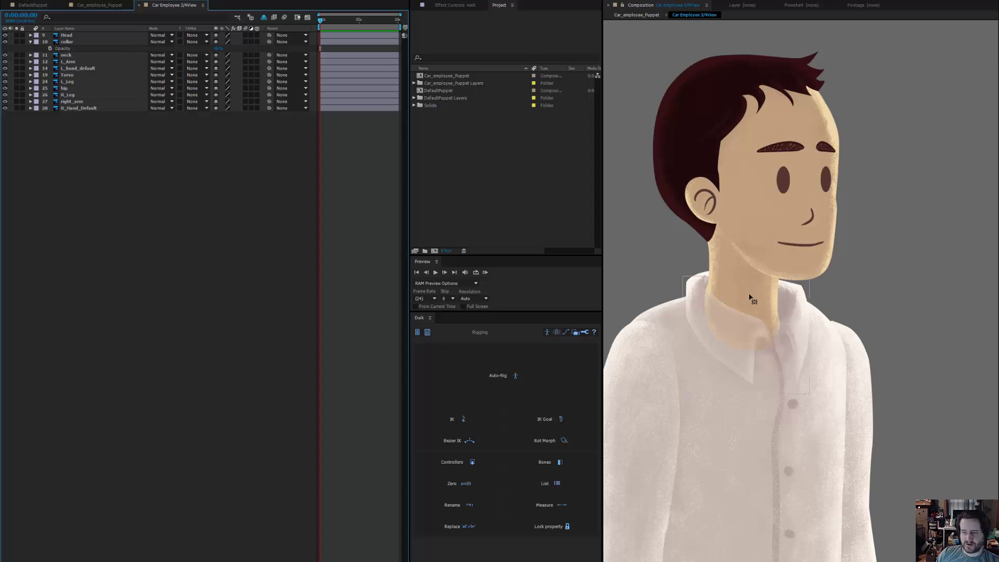
pyautogui.click(66, 35)
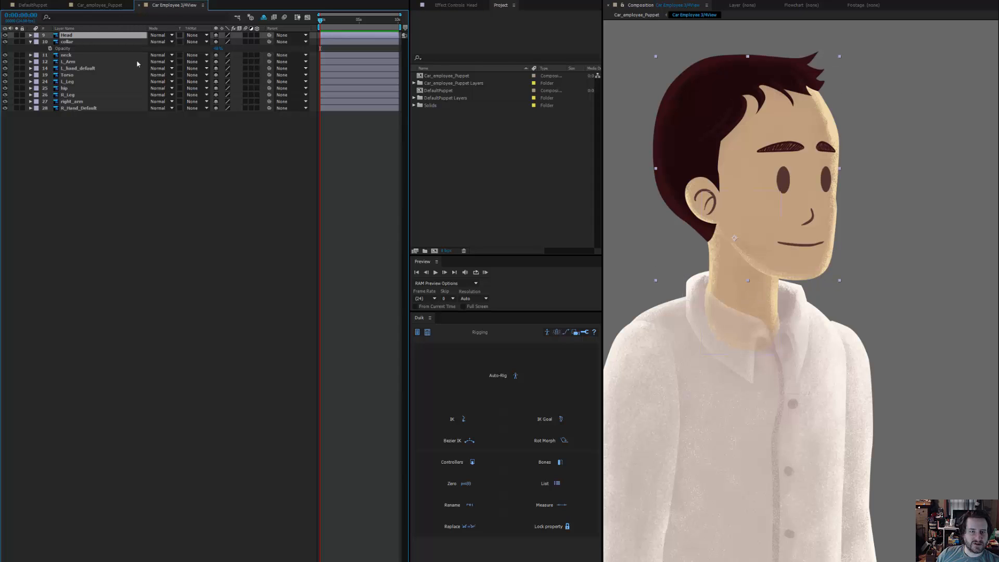
pyautogui.click(161, 167)
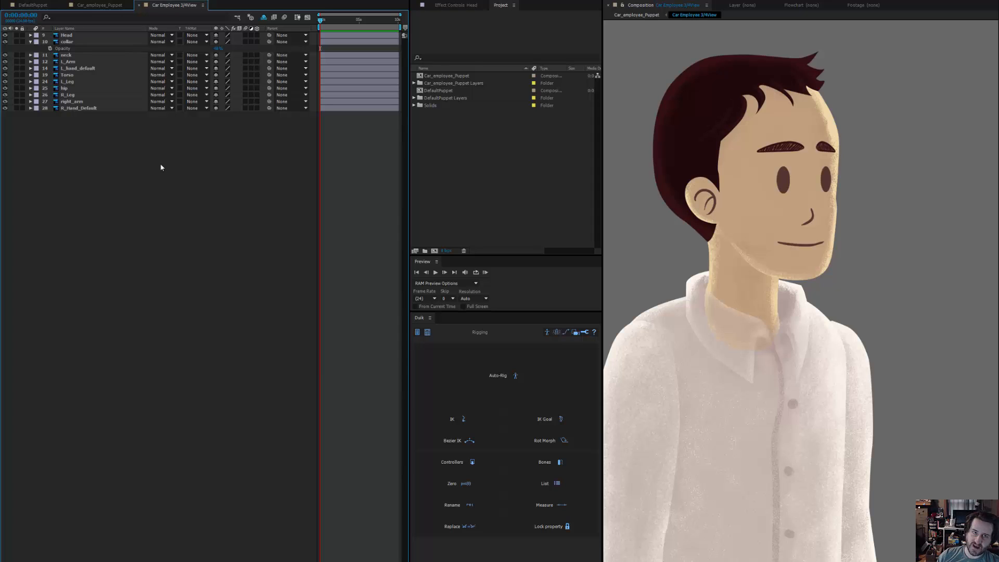
# - Save the project under the new name UP-DrivingEmployeeRig in the After Effects Files folder
pyautogui.hotkey('alt', 'f')
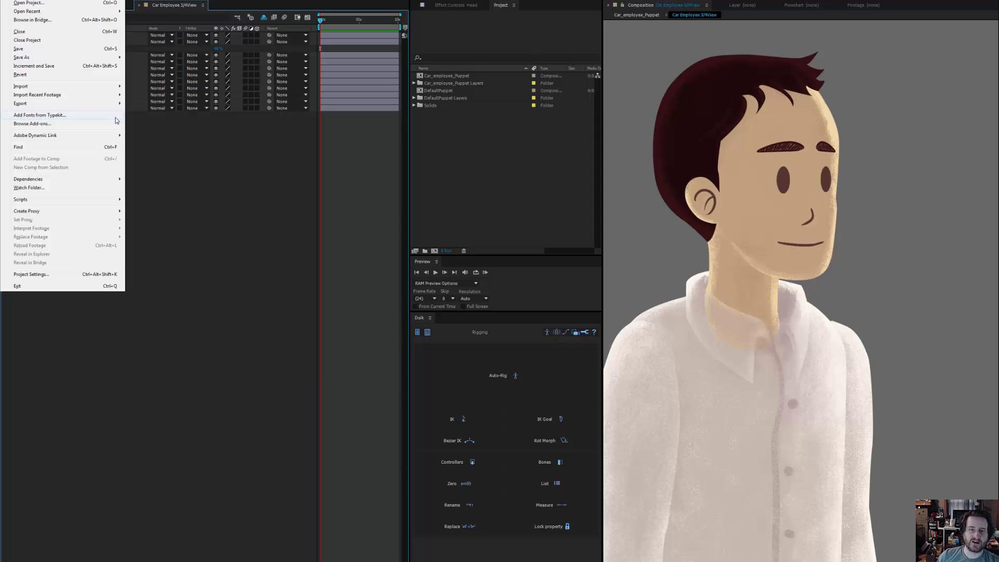
pyautogui.moveTo(45, 57)
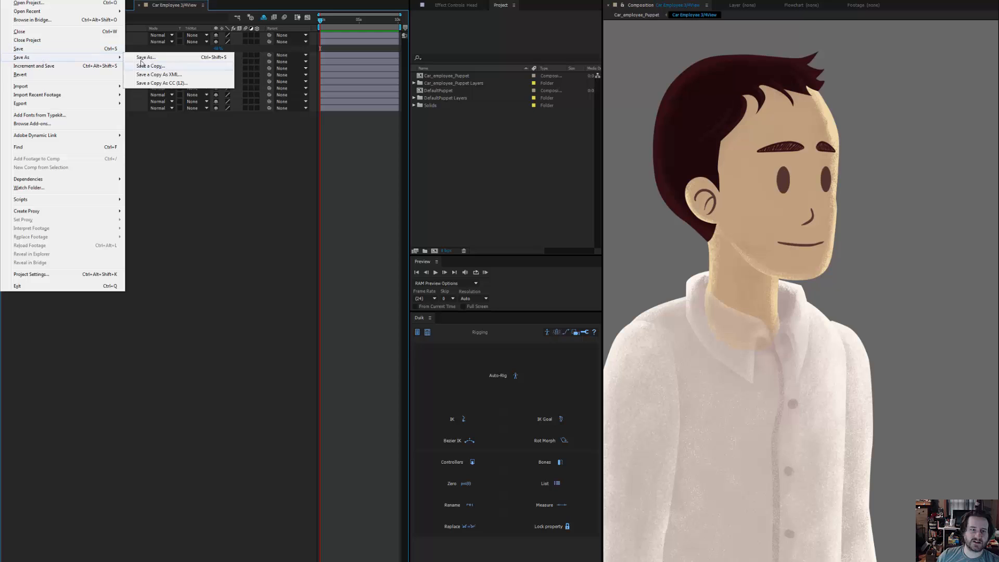
pyautogui.click(147, 59)
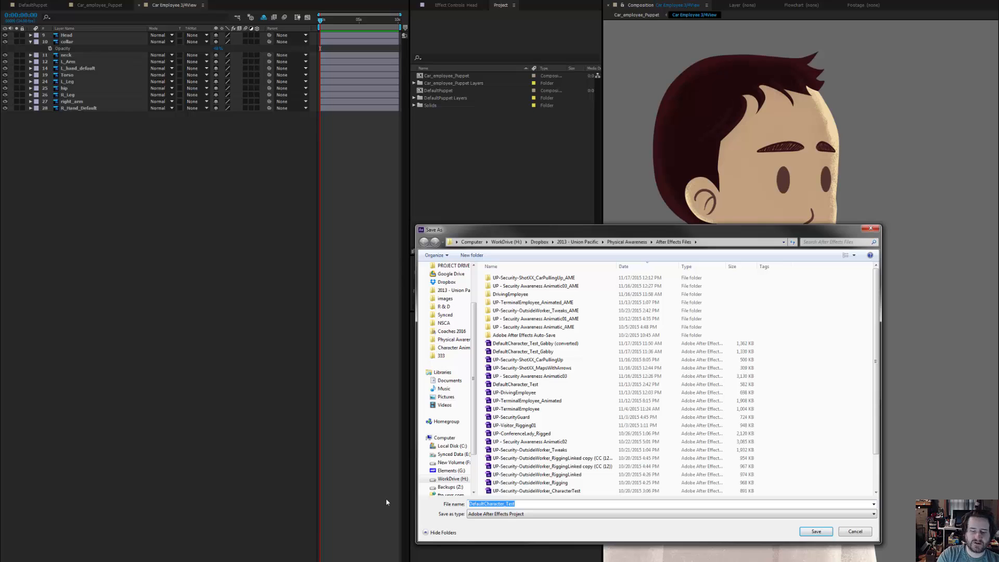
pyautogui.write('UP-')
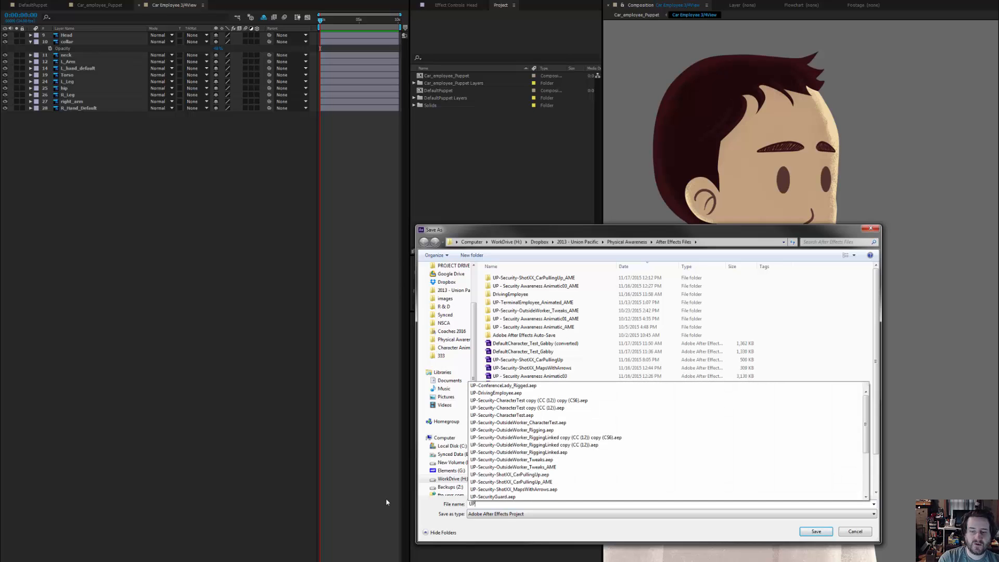
pyautogui.write('DrivingCharact')
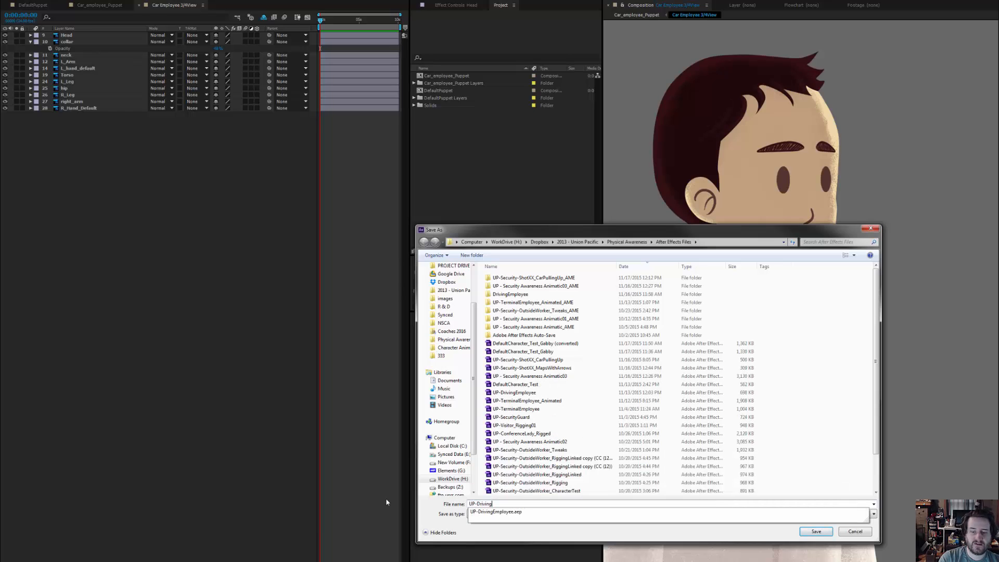
pyautogui.press('BackSpace')
pyautogui.press('BackSpace')
pyautogui.press('BackSpace')
pyautogui.press('BackSpace')
pyautogui.press('BackSpace')
pyautogui.press('BackSpace')
pyautogui.press('BackSpace')
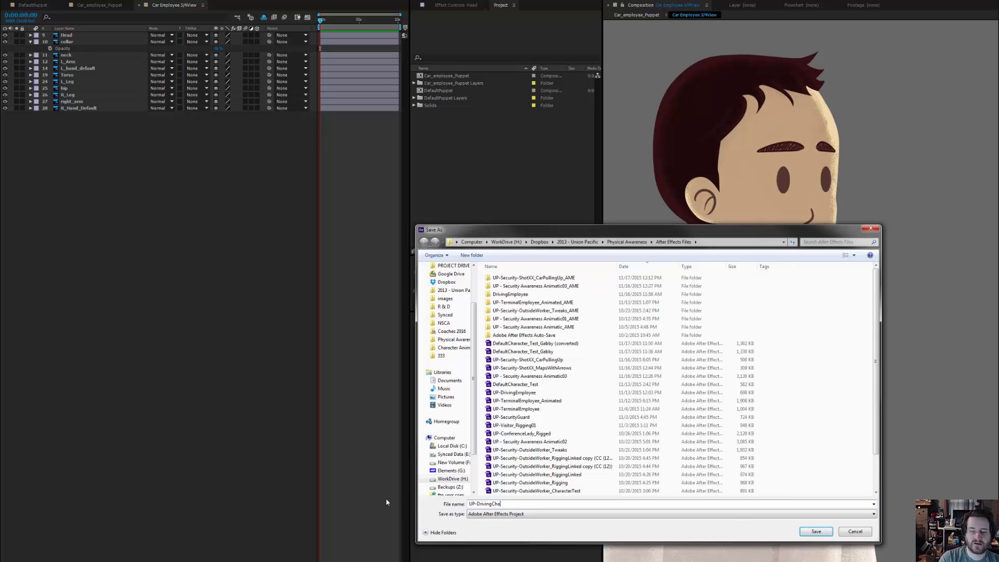
pyautogui.write('EmployeeRig')
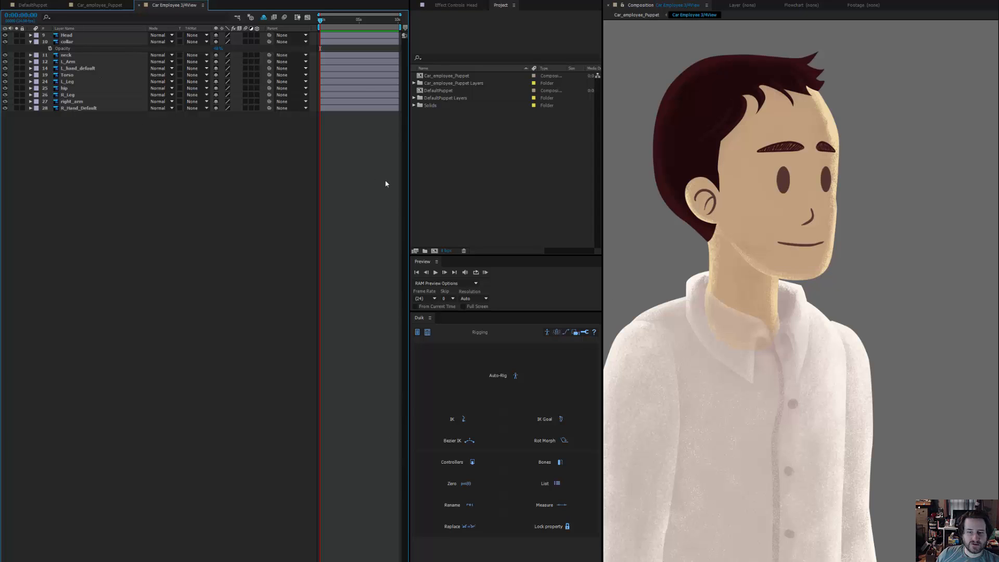
# - Move the Torso layer's anchor point down to the waist, at the centre of the shirt's lower hem
pyautogui.moveTo(776, 399); pyautogui.dragTo(791, 224)
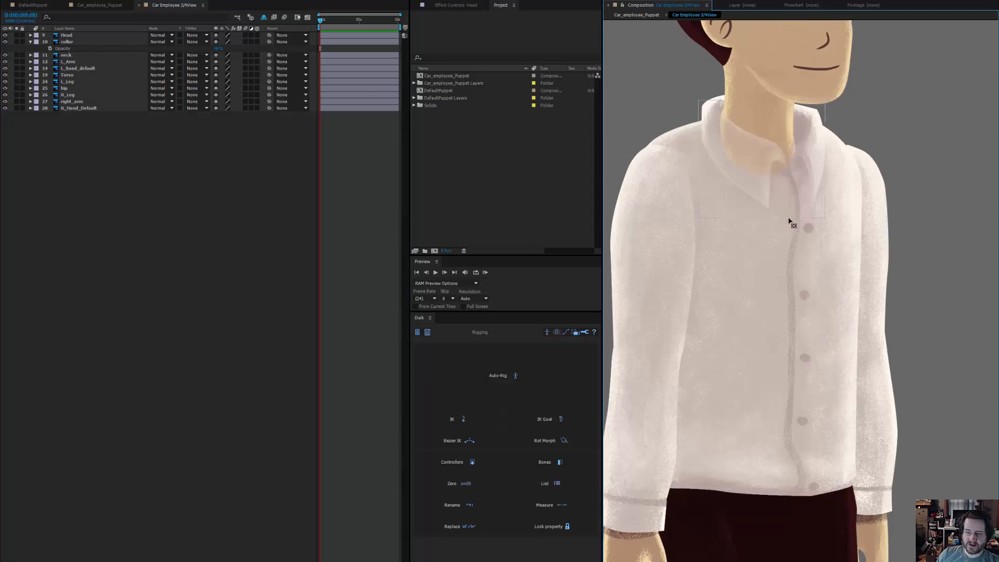
pyautogui.scroll(-1, 770, 333)
pyautogui.click(770, 333)
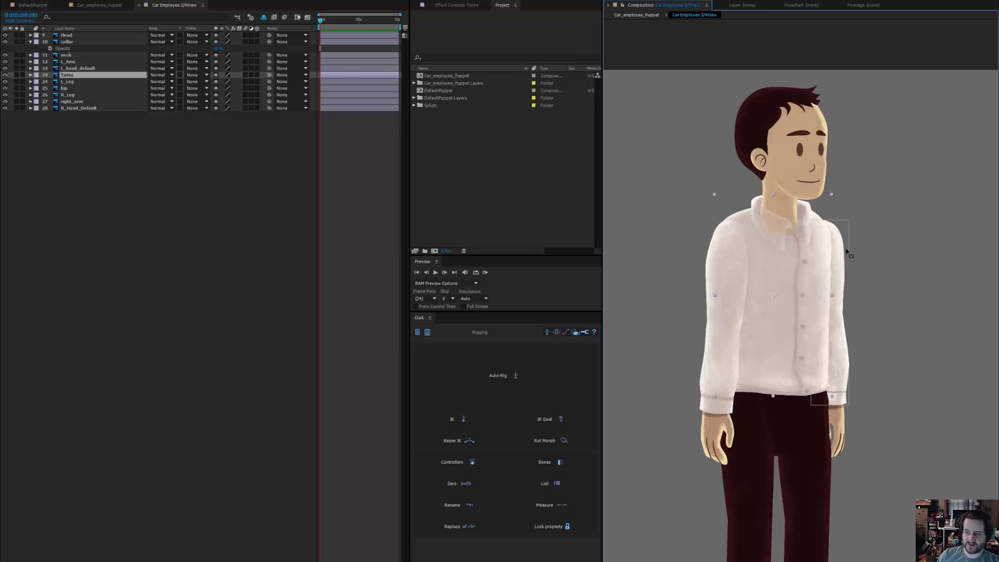
pyautogui.moveTo(816, 417); pyautogui.dragTo(786, 316)
pyautogui.moveTo(780, 279); pyautogui.dragTo(750, 356)
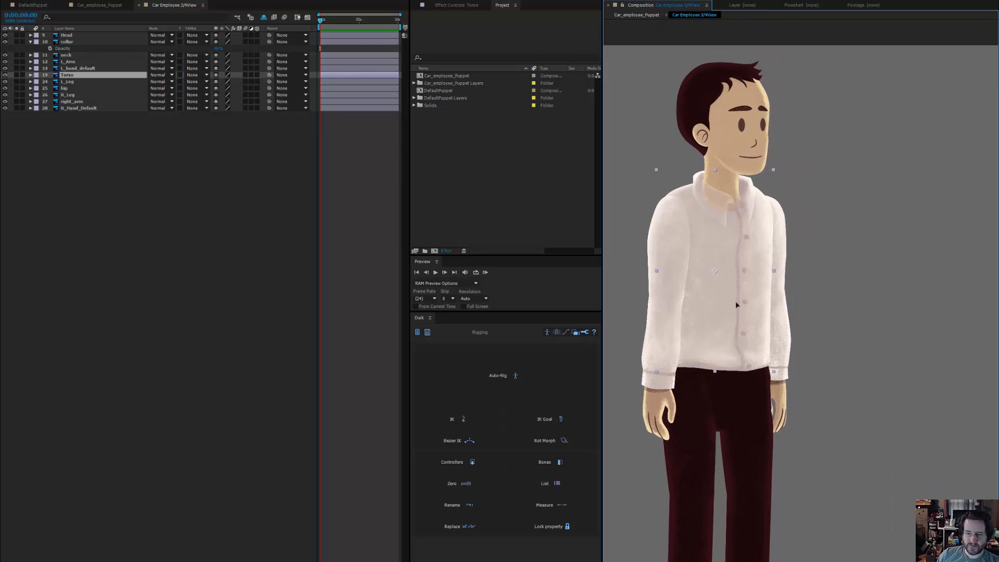
pyautogui.press('y')
pyautogui.moveTo(715, 271); pyautogui.dragTo(723, 365)
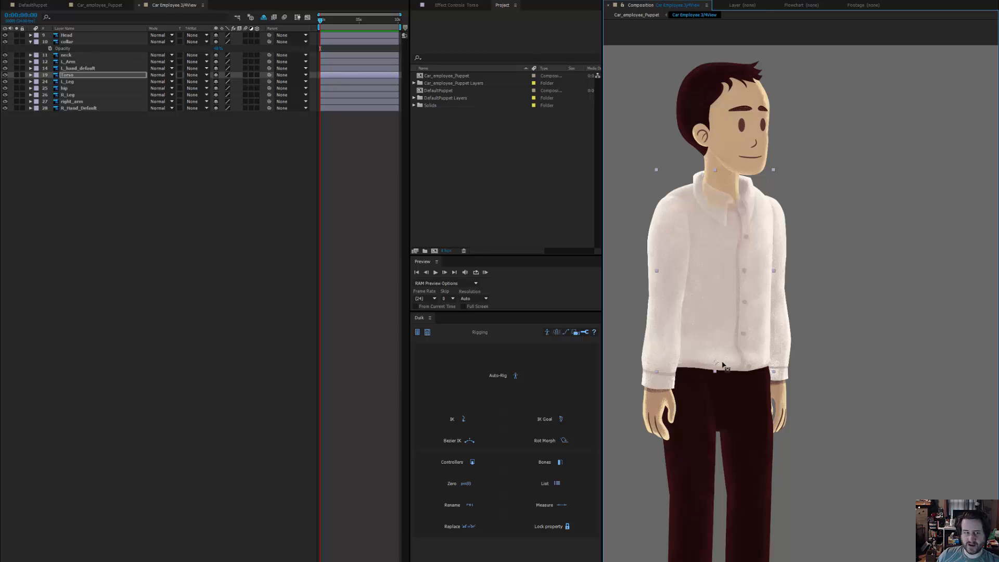
# - Lower the opacity of the L_Arm and right_arm layers together so the torso's shoulders show through the sleeves
pyautogui.click(67, 62)
pyautogui.keyDown('ctrl'); pyautogui.click(76, 102); pyautogui.keyUp('ctrl')
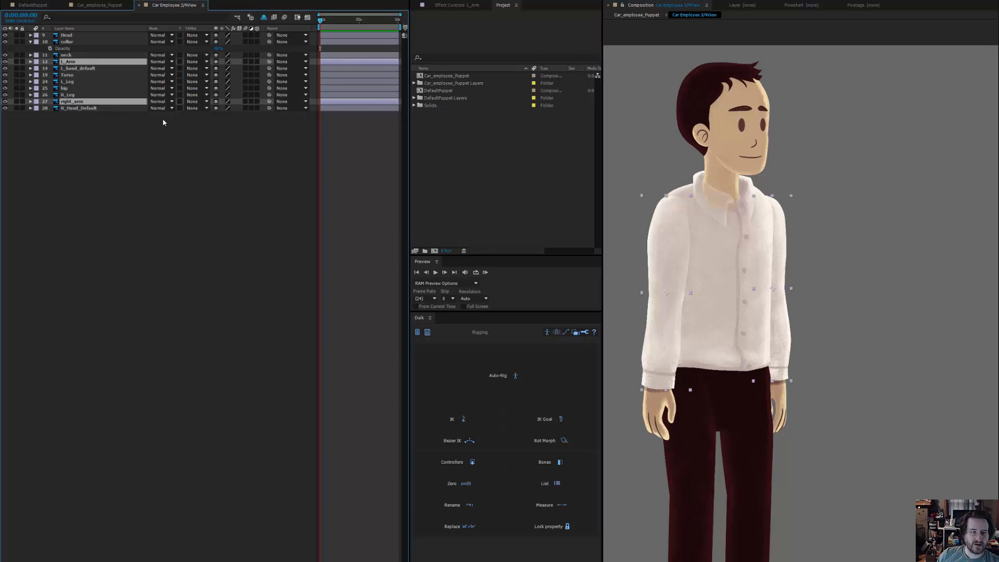
pyautogui.press('t')
pyautogui.moveTo(218, 68); pyautogui.dragTo(199, 70)
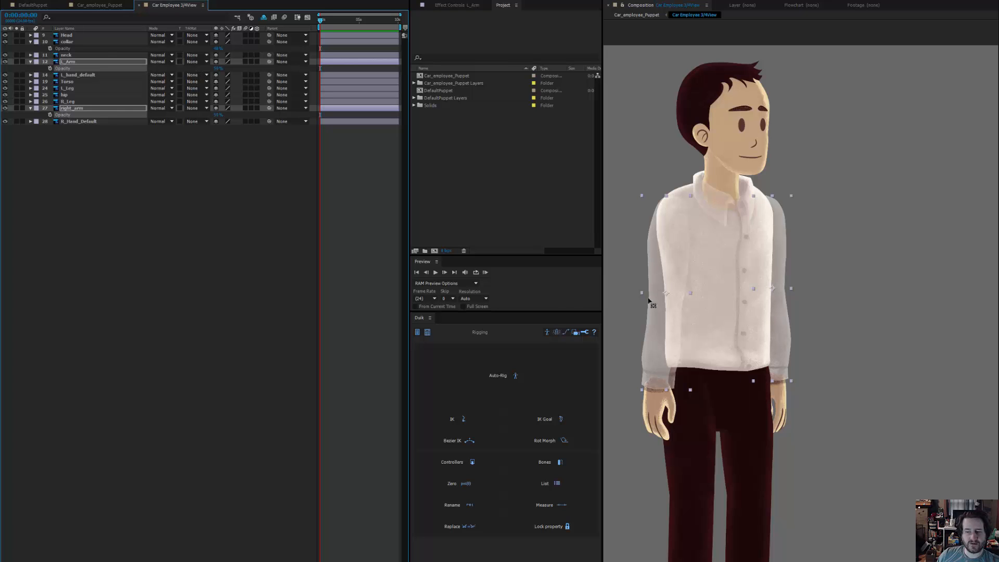
# - Move the anchor points of the L_Leg and R_Leg layers up to their hip joints inside the trousers
pyautogui.click(750, 290)
pyautogui.moveTo(757, 289); pyautogui.dragTo(752, 256)
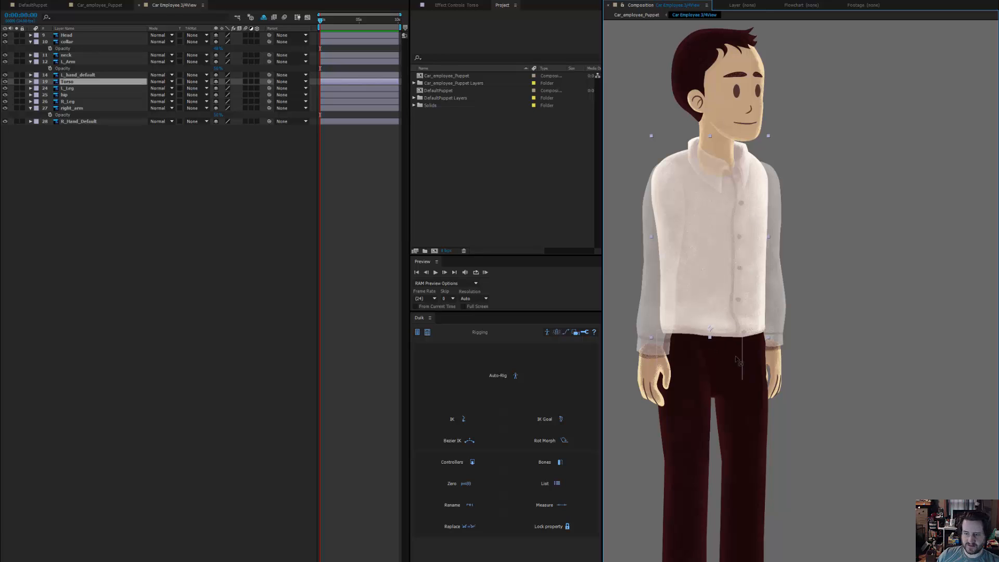
pyautogui.click(720, 367)
pyautogui.click(755, 354)
pyautogui.moveTo(701, 483); pyautogui.dragTo(684, 393)
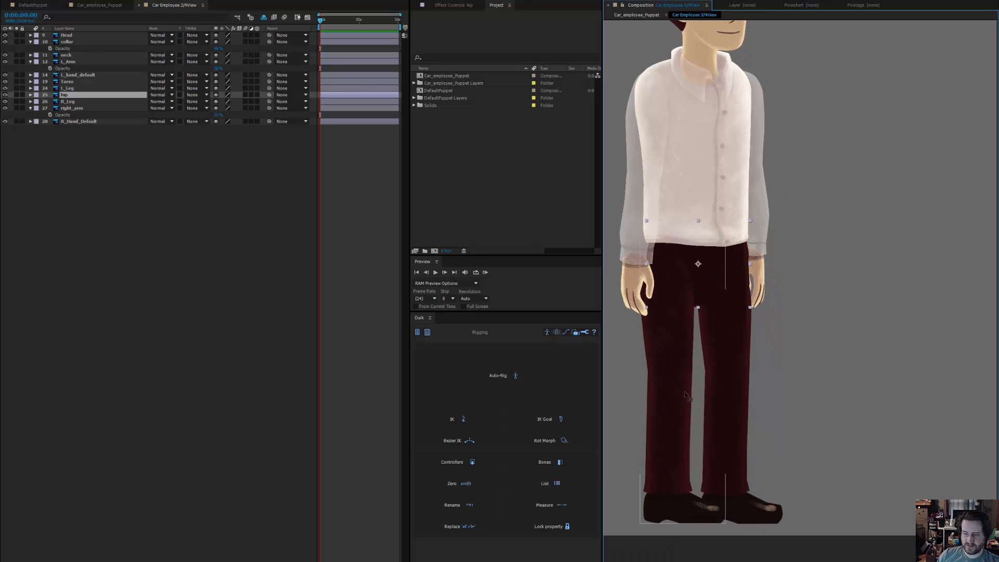
pyautogui.click(685, 395)
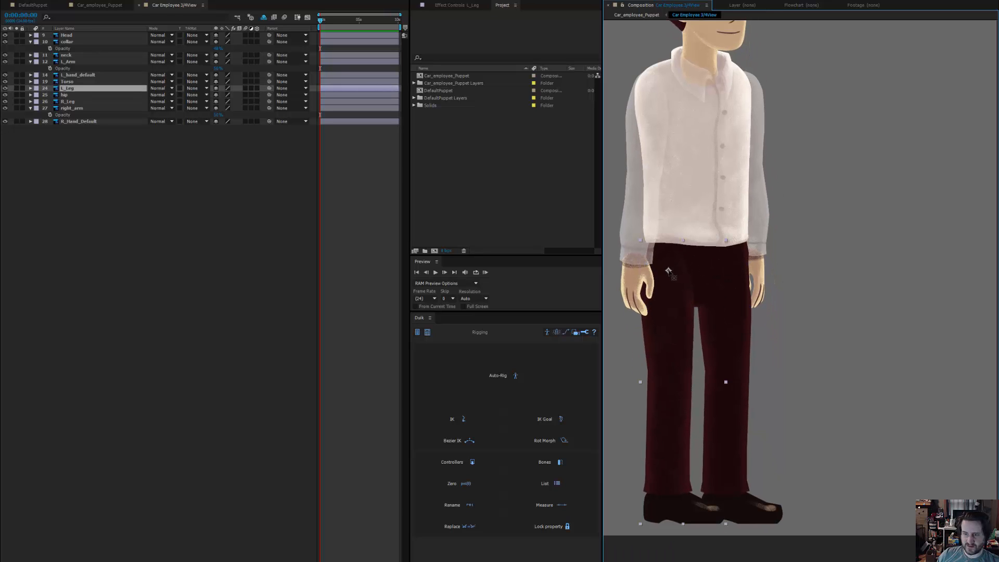
pyautogui.click(741, 406)
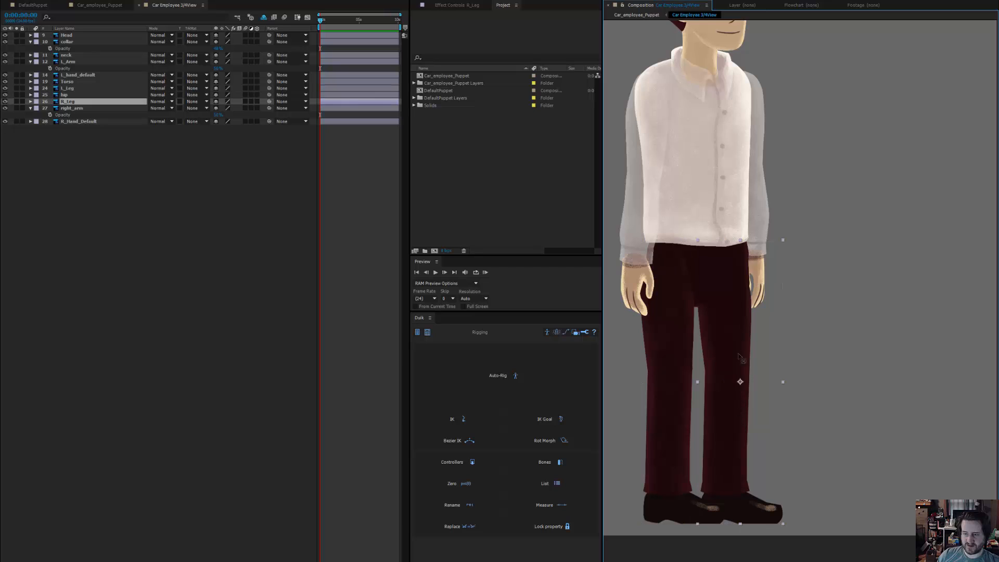
pyautogui.moveTo(740, 381); pyautogui.dragTo(727, 267)
# - Switch to Photoshop, hide the Background layer of DefaultPuppet.psd, and save the skeleton as a PNG named DefaultPuppet with Smallest / Slow compression
pyautogui.press('Return')
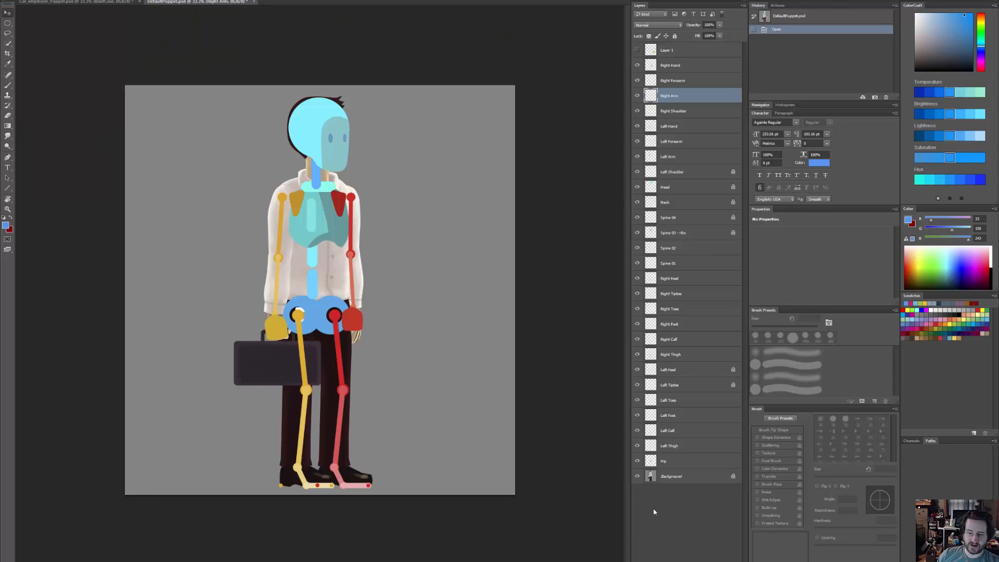
pyautogui.click(639, 477)
pyautogui.hotkey('alt', 'f')
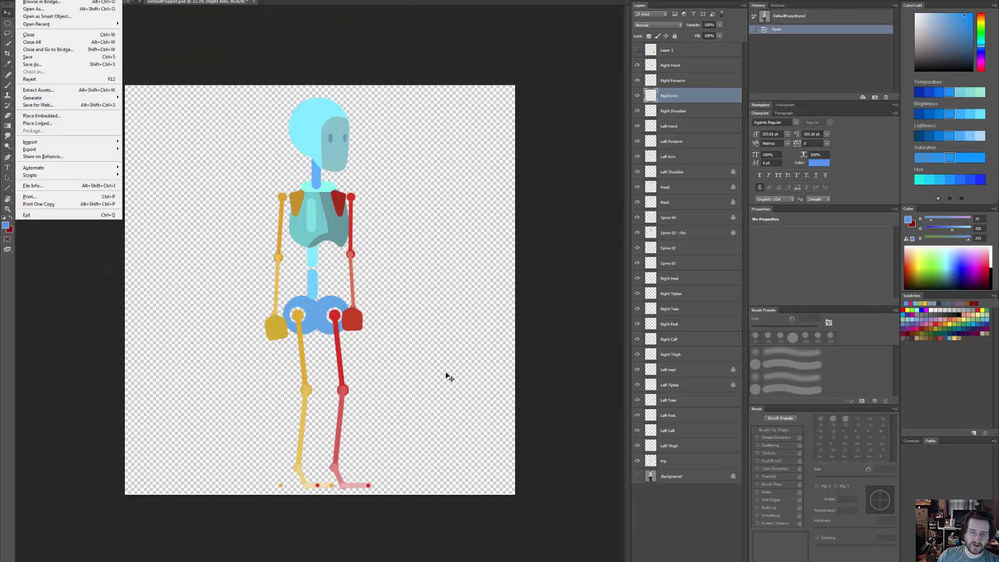
pyautogui.press('a')
pyautogui.click(119, 262)
pyautogui.click(119, 263)
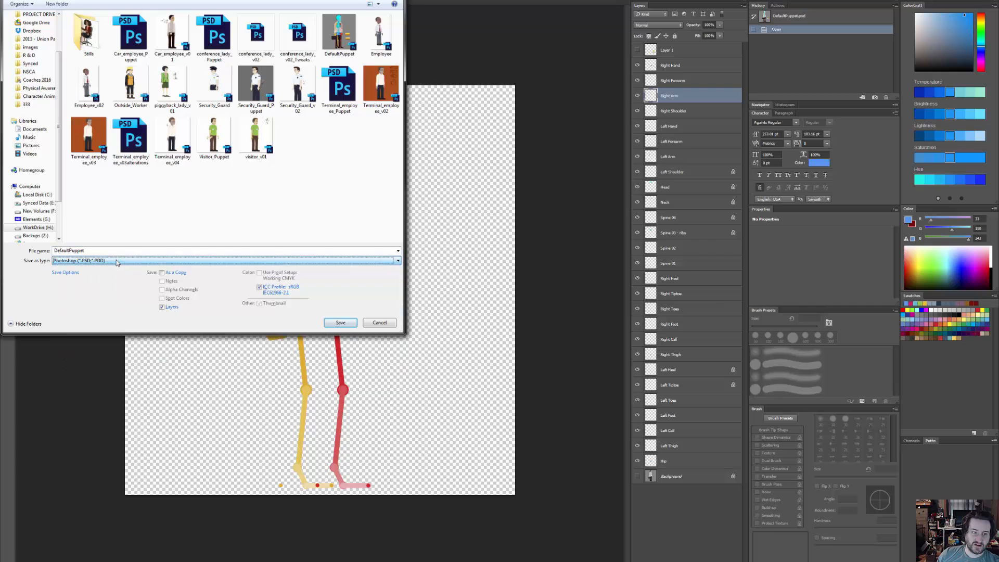
pyautogui.click(119, 263)
pyautogui.click(98, 367)
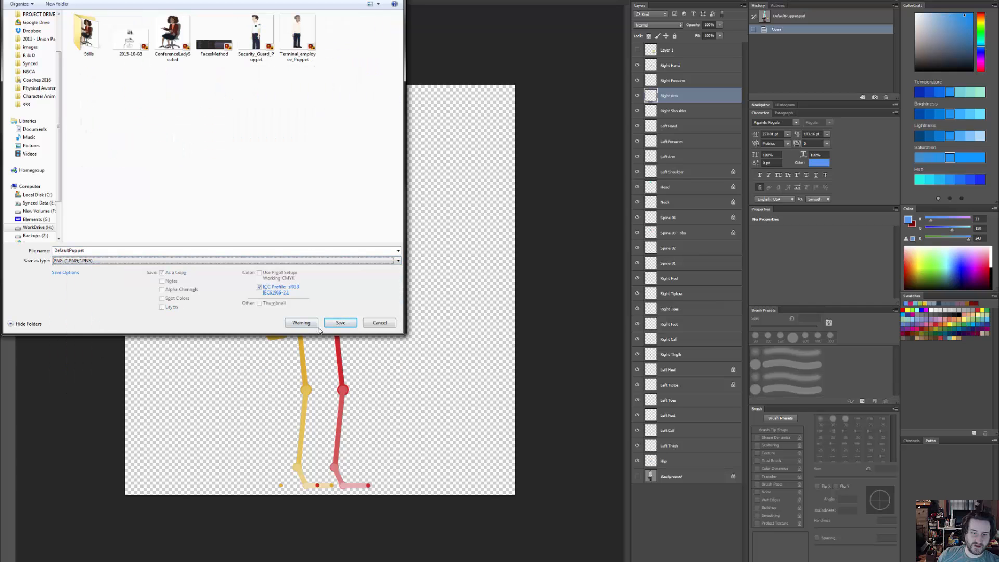
pyautogui.click(341, 323)
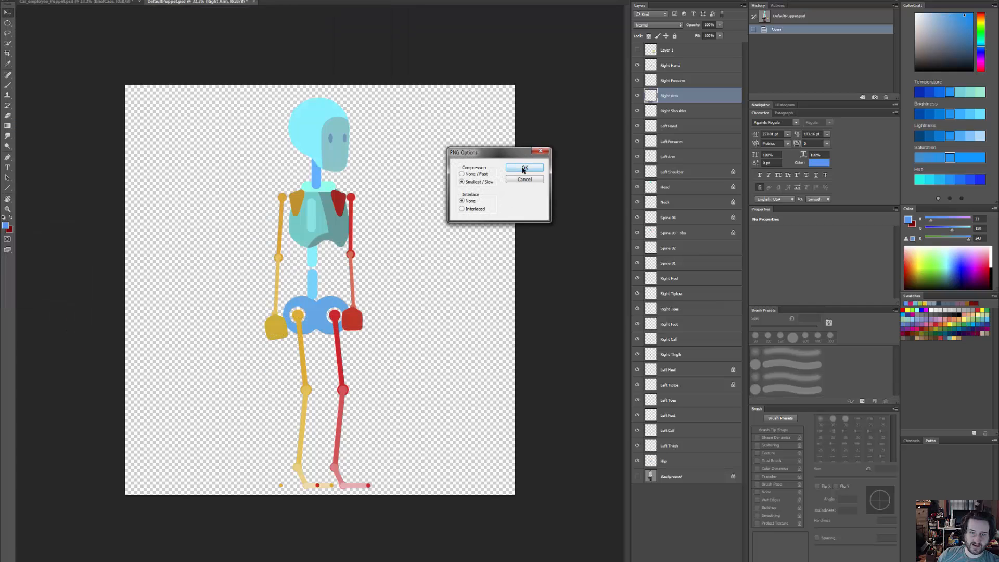
pyautogui.click(522, 168)
# - Return to After Effects and import the DefaultPuppet PNG into the project as footage
pyautogui.hotkey('alt', 'Tab')
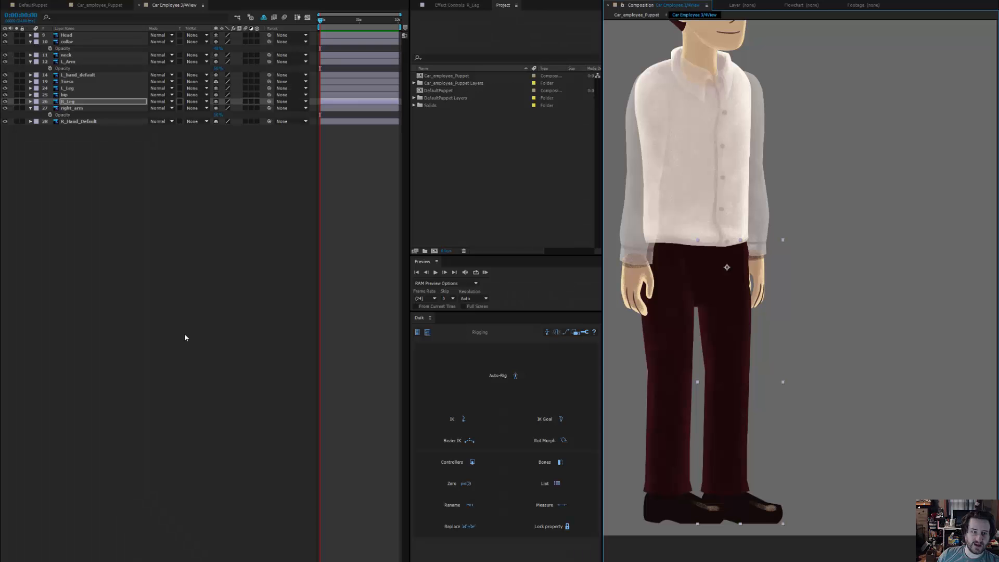
pyautogui.rightClick(493, 186)
pyautogui.moveTo(520, 225)
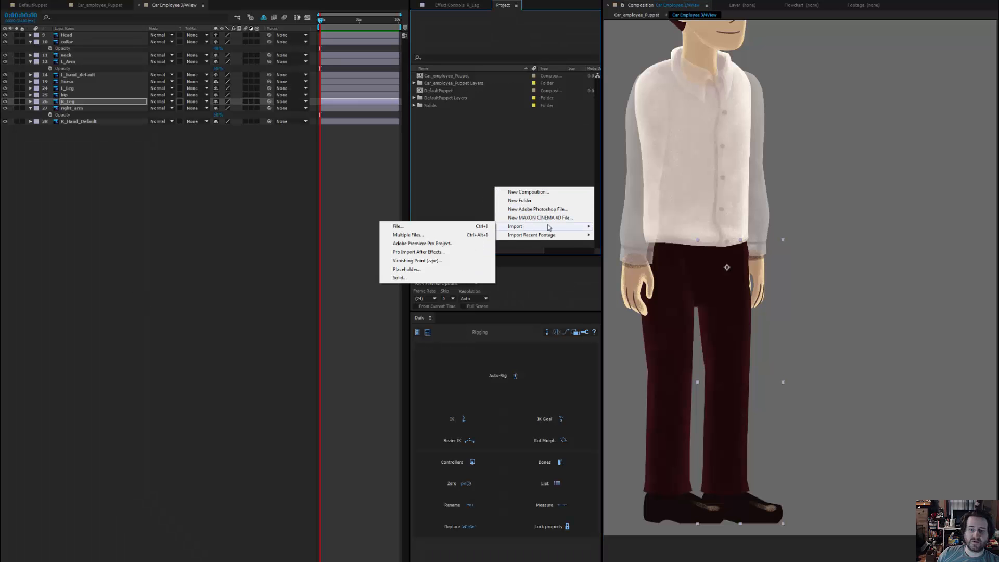
pyautogui.click(473, 226)
pyautogui.click(398, 247)
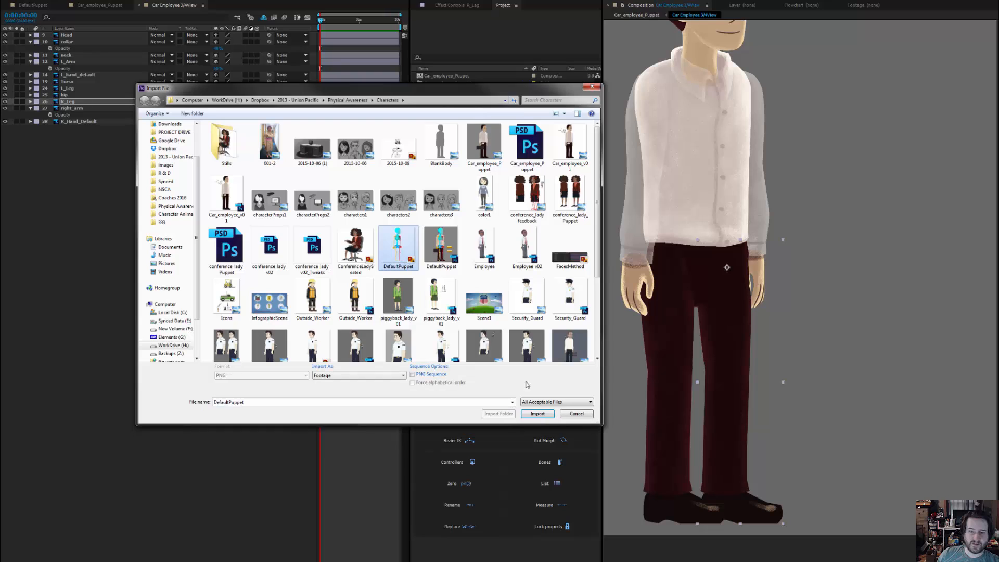
pyautogui.click(538, 413)
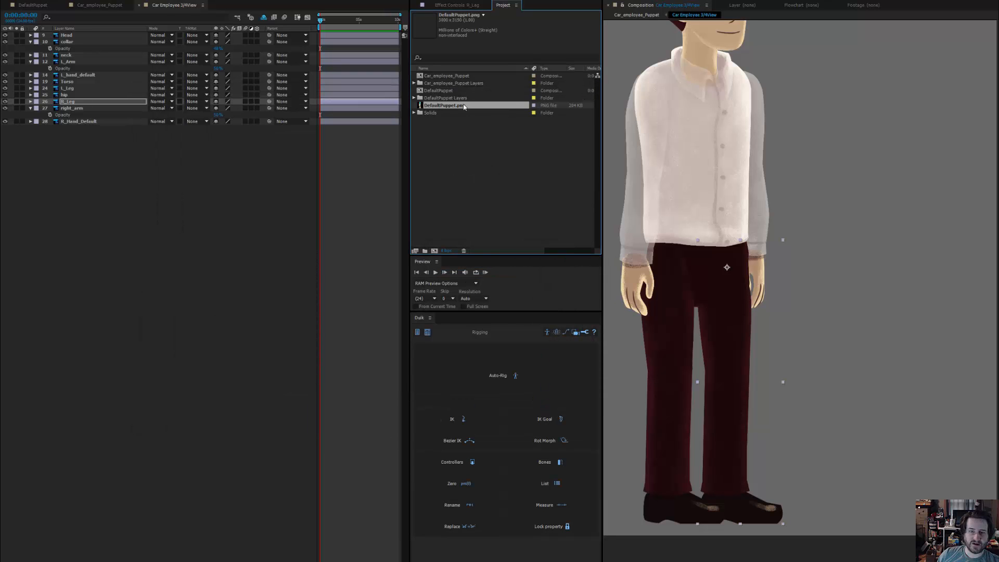
# - Add DefaultPuppet.png above the Head layer in the character composition, lower its opacity for a see-through skeleton guide, and lock it
pyautogui.moveTo(264, 24); pyautogui.dragTo(250, 33)
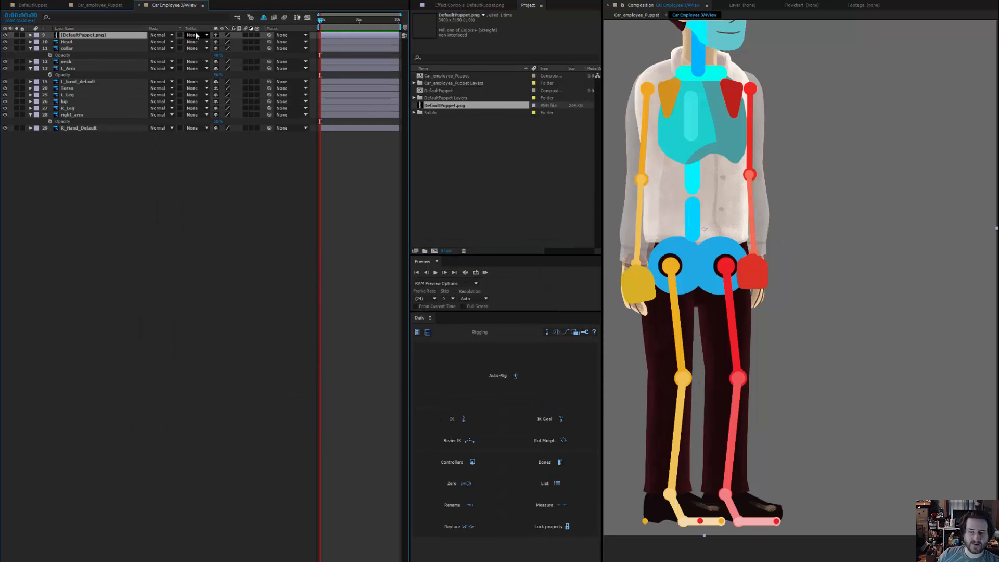
pyautogui.press('t')
pyautogui.moveTo(213, 42); pyautogui.dragTo(192, 48)
pyautogui.click(74, 43)
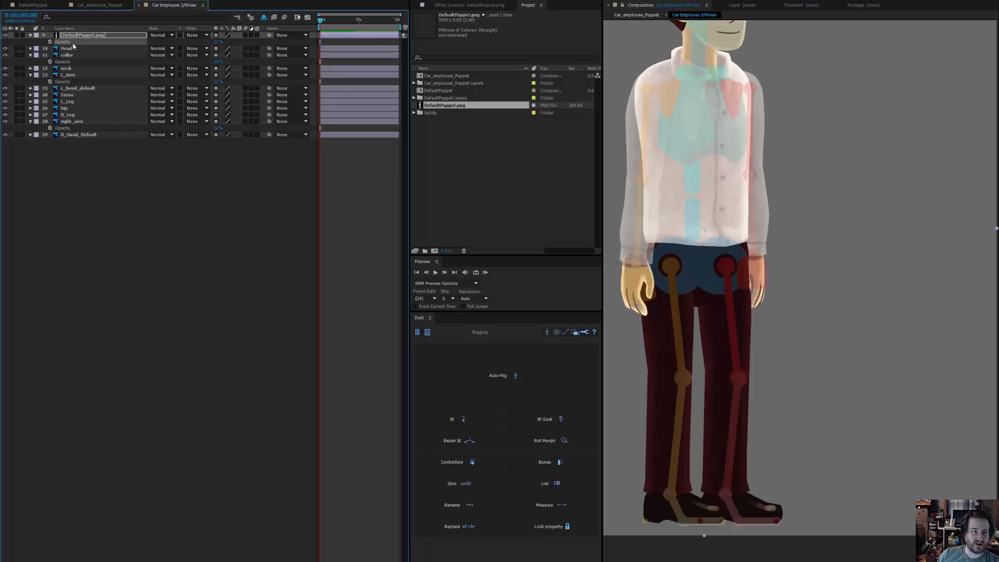
pyautogui.click(22, 36)
# - Test-move the C_Shoulders_curve controller in the DefaultPuppet composition, undo the move, and return to the Car Employee 3/4View composition
pyautogui.scroll(5, 699, 333)
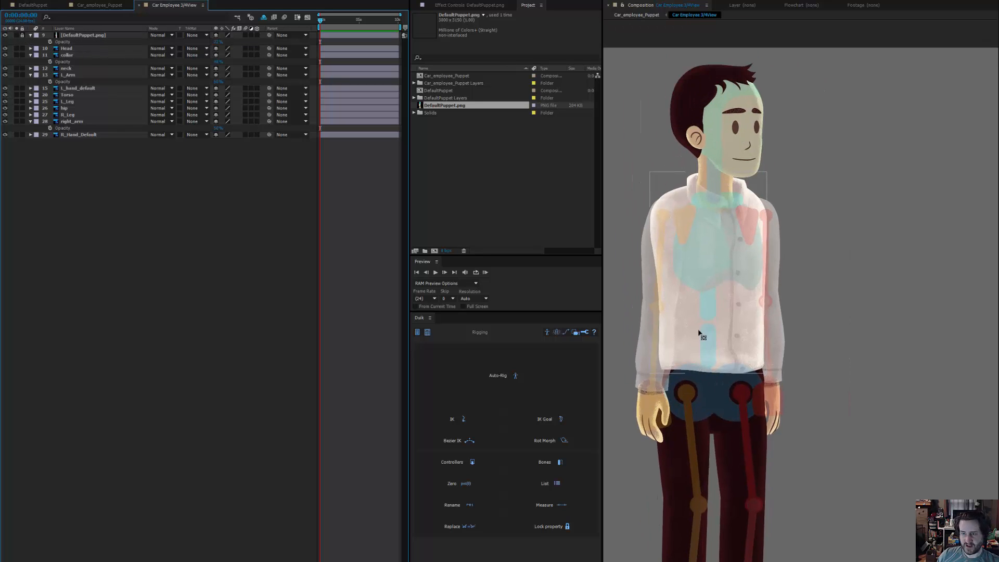
pyautogui.scroll(1, 699, 333)
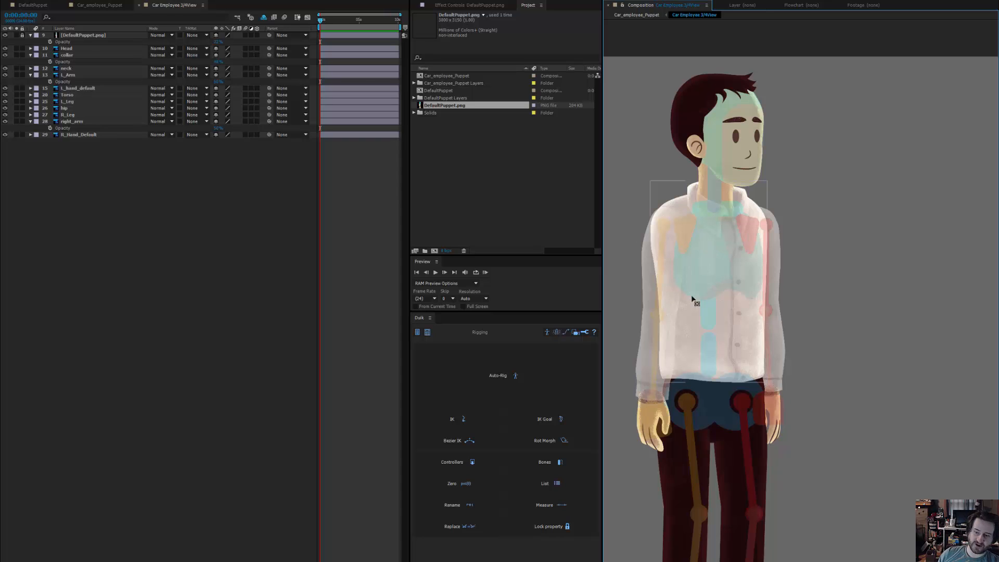
pyautogui.click(30, 6)
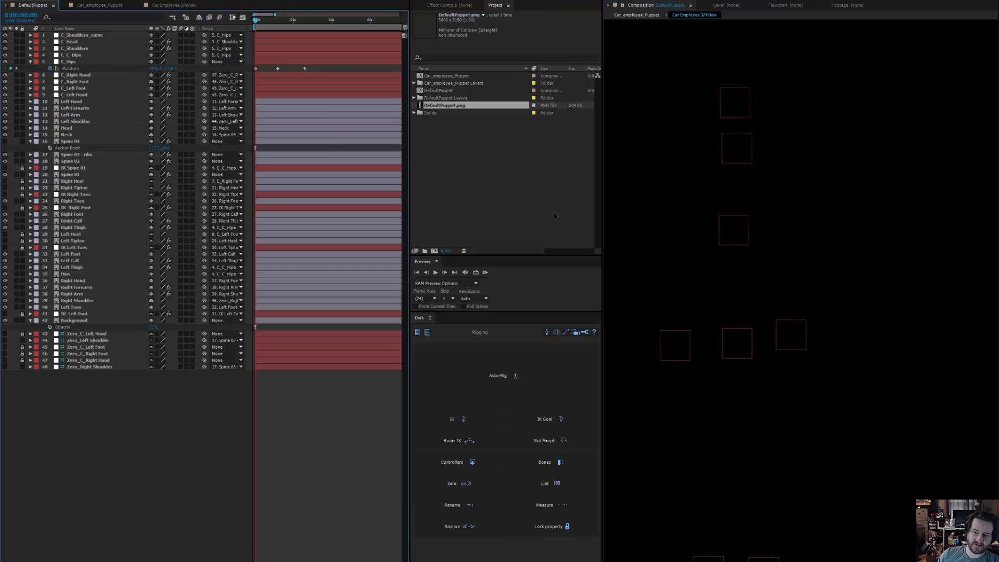
pyautogui.moveTo(772, 225); pyautogui.dragTo(785, 226)
pyautogui.hotkey('ctrl', 'z')
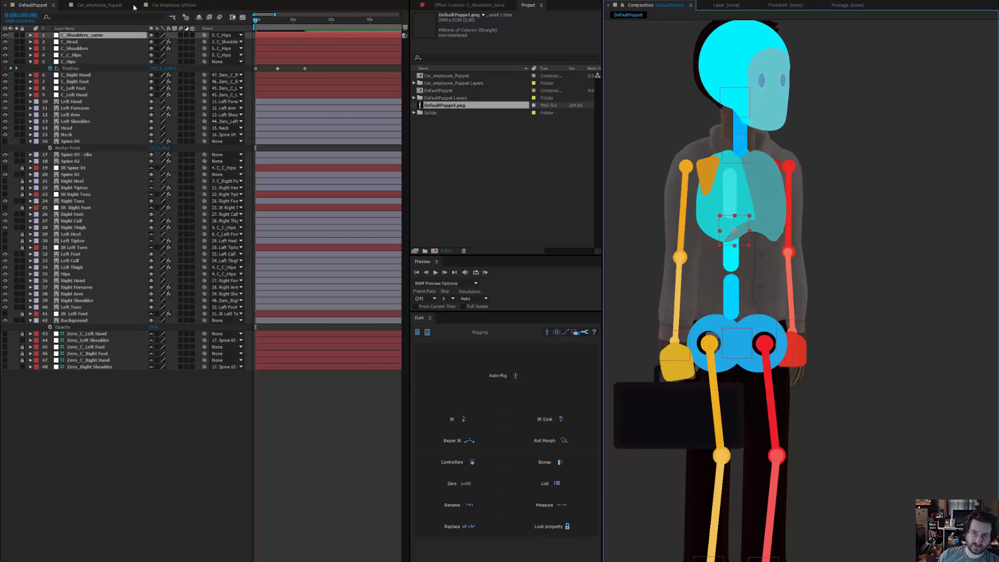
pyautogui.click(176, 5)
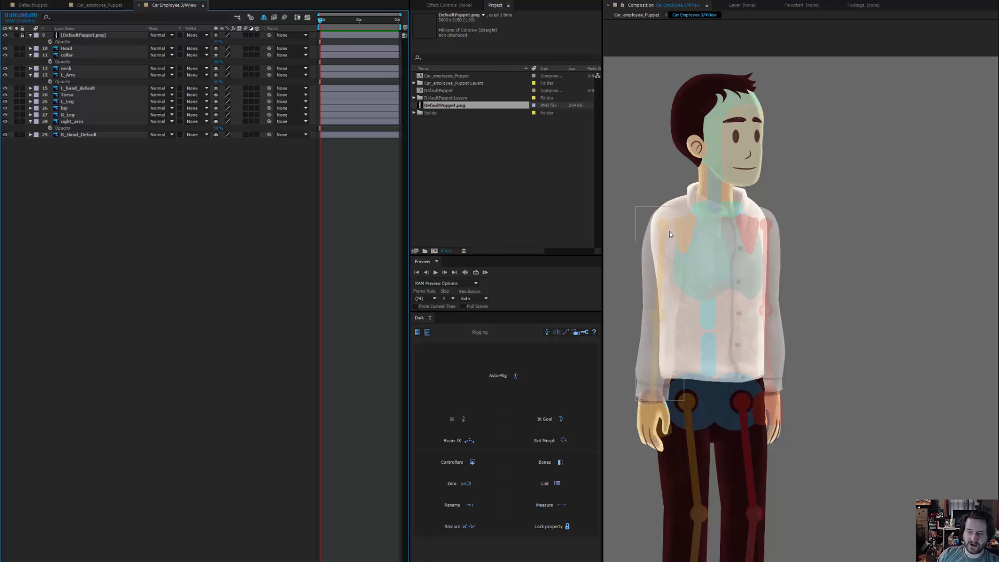
# - Move the anchor points of the L_Arm and right_arm layers to the shoulder joints of the skeleton guide
pyautogui.click(654, 236)
pyautogui.moveTo(653, 236); pyautogui.dragTo(675, 203)
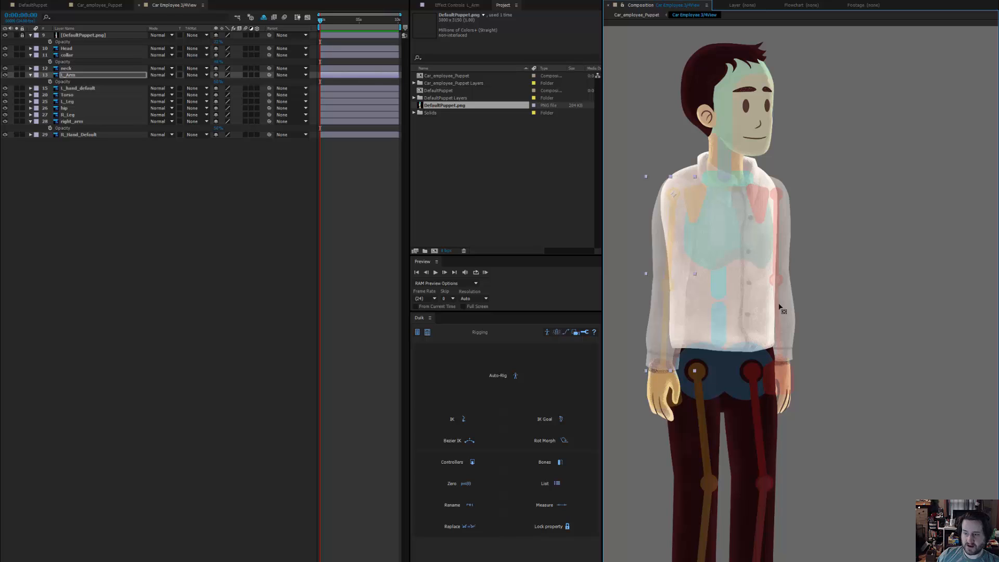
pyautogui.click(791, 323)
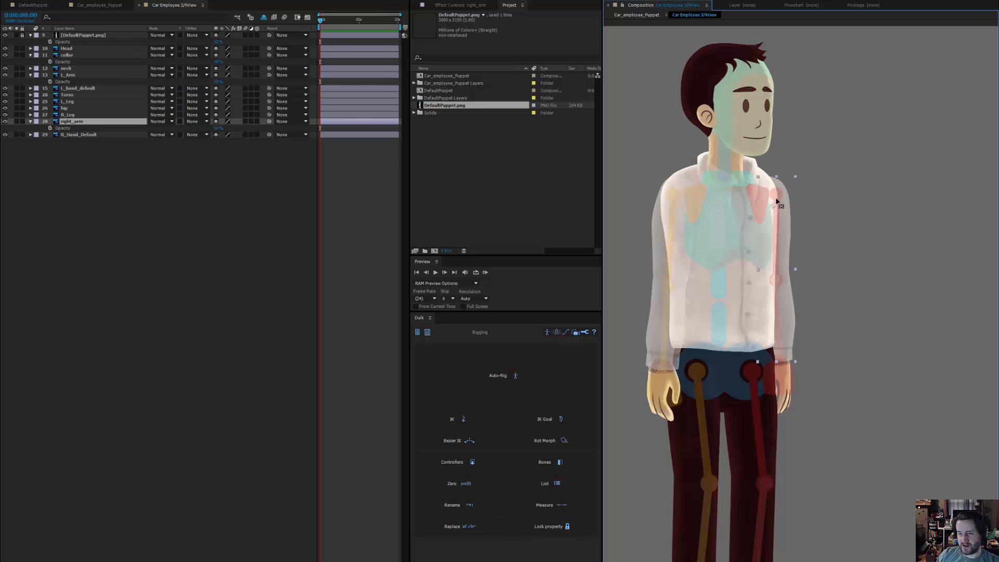
pyautogui.moveTo(777, 195); pyautogui.dragTo(776, 195)
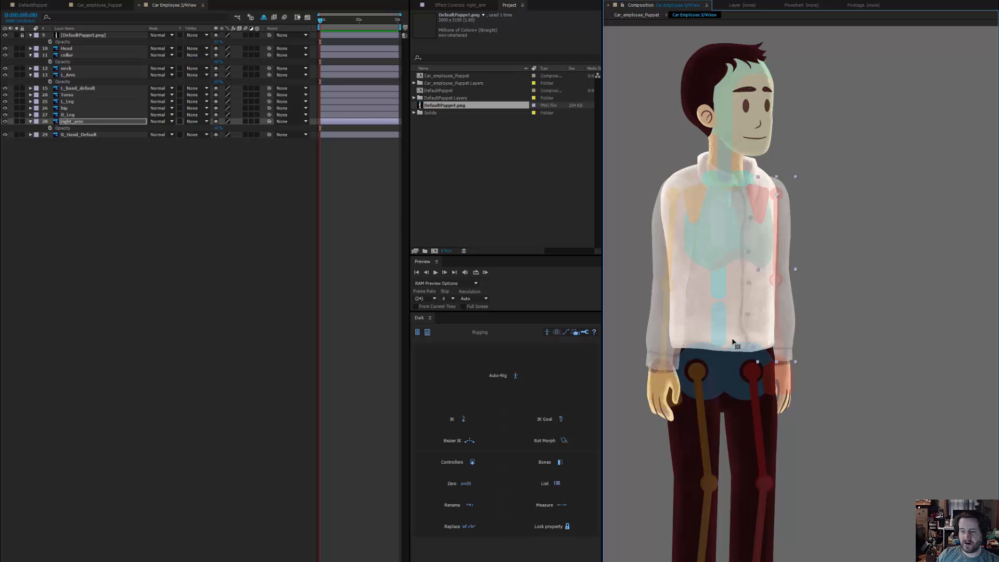
# - Examine how the skeleton guide's joints line up with the character's arms, neck, spine, hips, knees and ankles
pyautogui.moveTo(726, 325); pyautogui.dragTo(714, 313)
pyautogui.scroll(1, 715, 295)
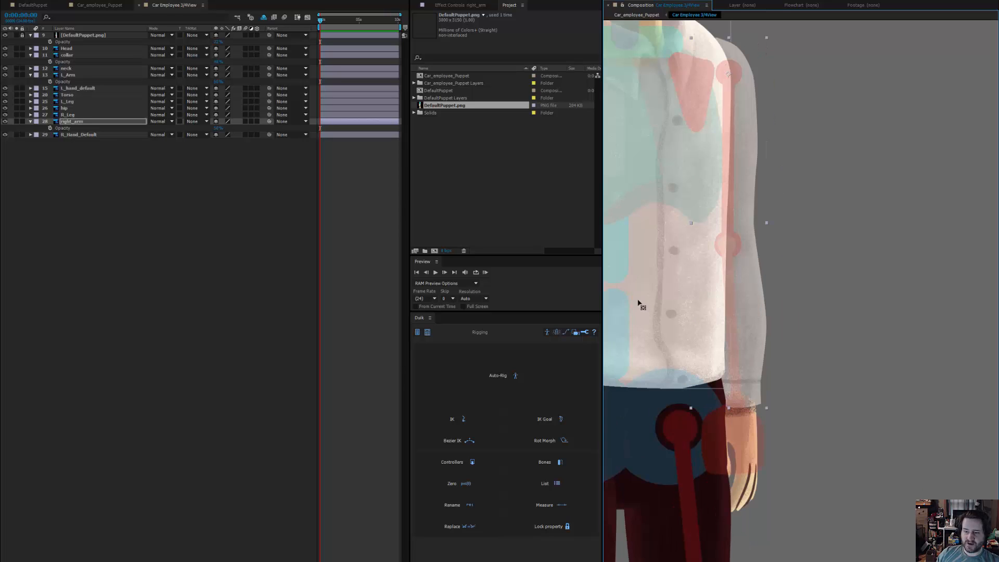
pyautogui.moveTo(614, 362); pyautogui.dragTo(782, 377)
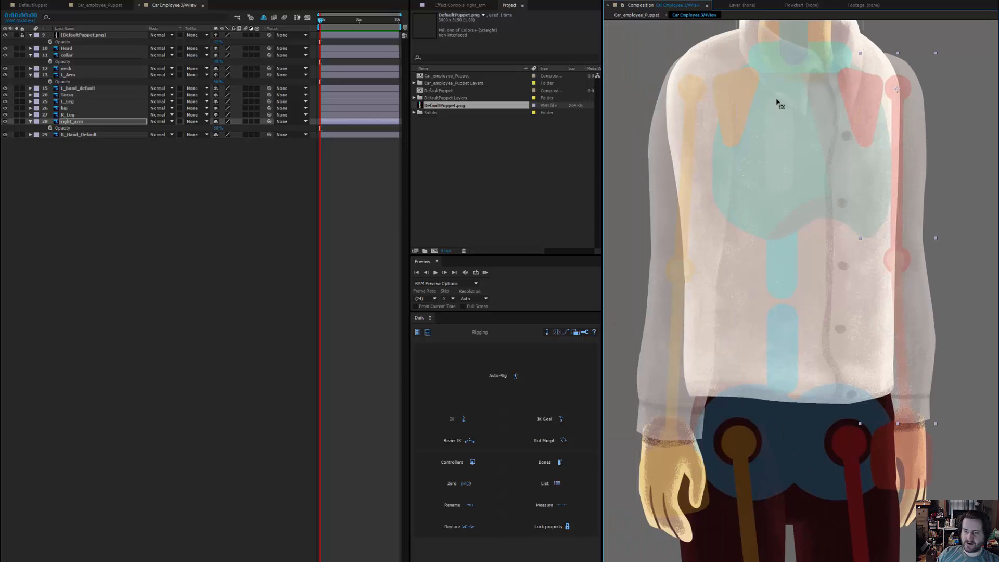
pyautogui.moveTo(779, 101); pyautogui.dragTo(778, 283)
pyautogui.moveTo(780, 161); pyautogui.dragTo(771, 279)
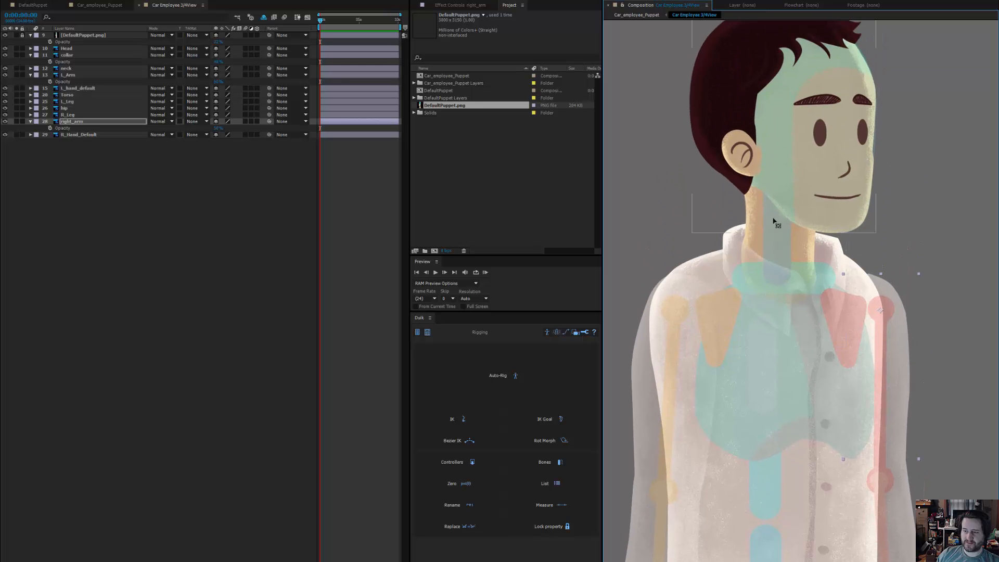
pyautogui.scroll(-5, 773, 310)
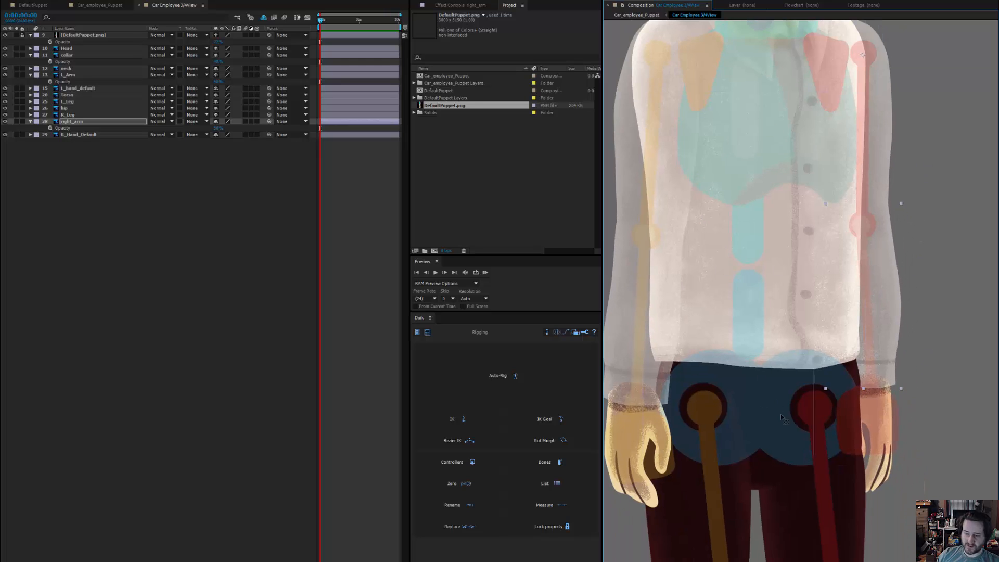
pyautogui.scroll(-4, 774, 311)
pyautogui.scroll(-3, 783, 231)
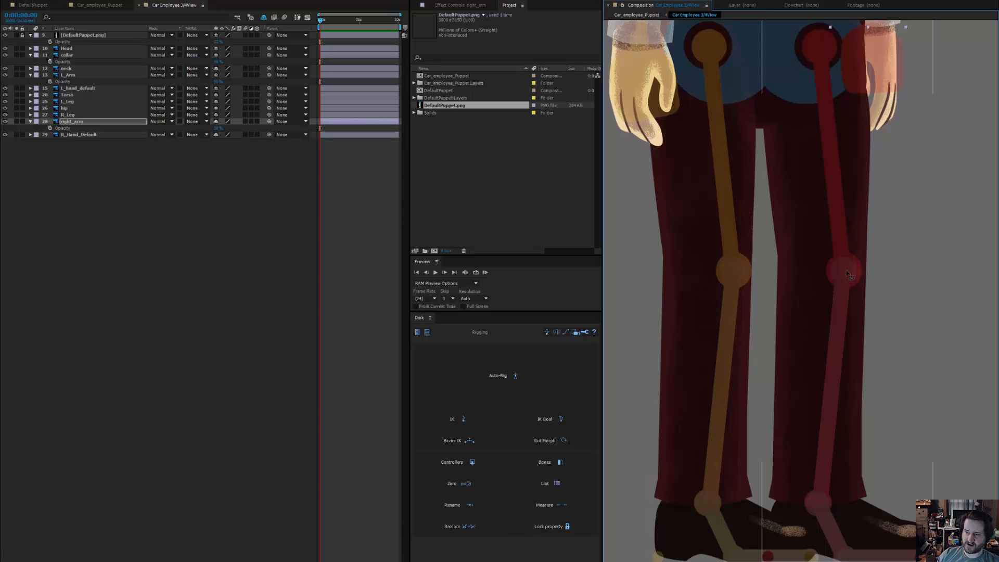
pyautogui.scroll(10, 837, 270)
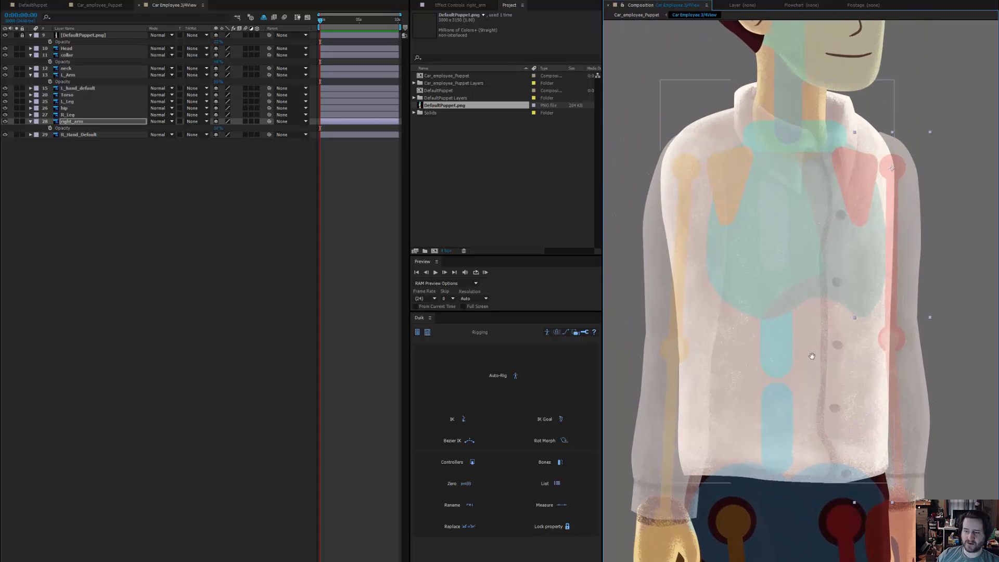
# - Select the Torso layer, show the rulers, and place a vertical guide along the centre of the skeleton's spine
pyautogui.scroll(-3, 776, 269)
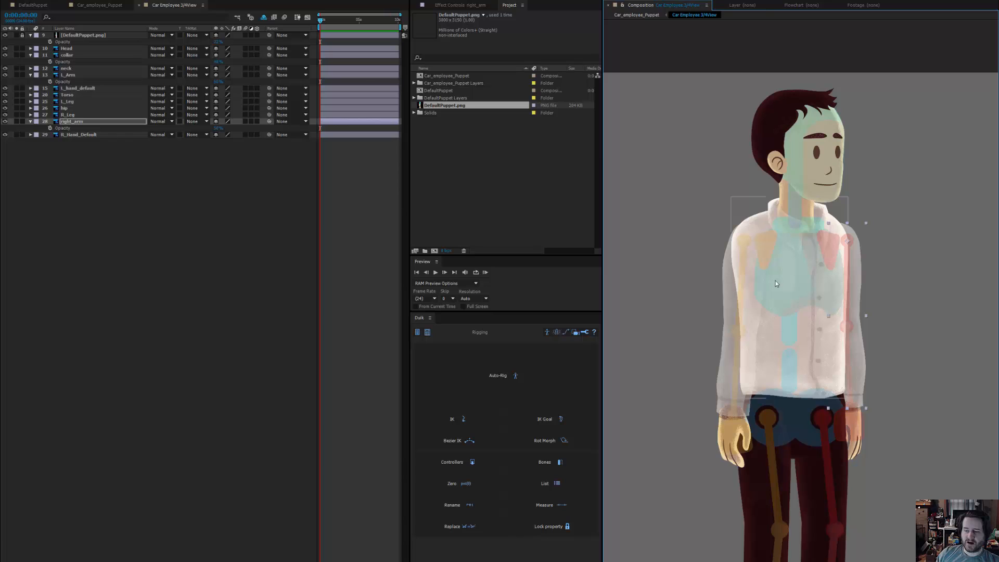
pyautogui.click(783, 357)
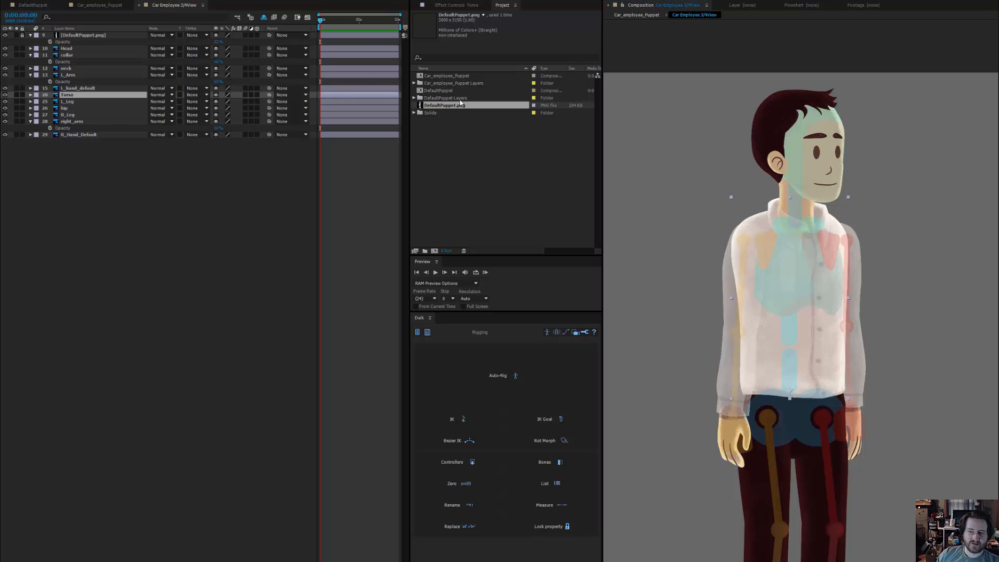
pyautogui.hotkey('ctrl', 'r')
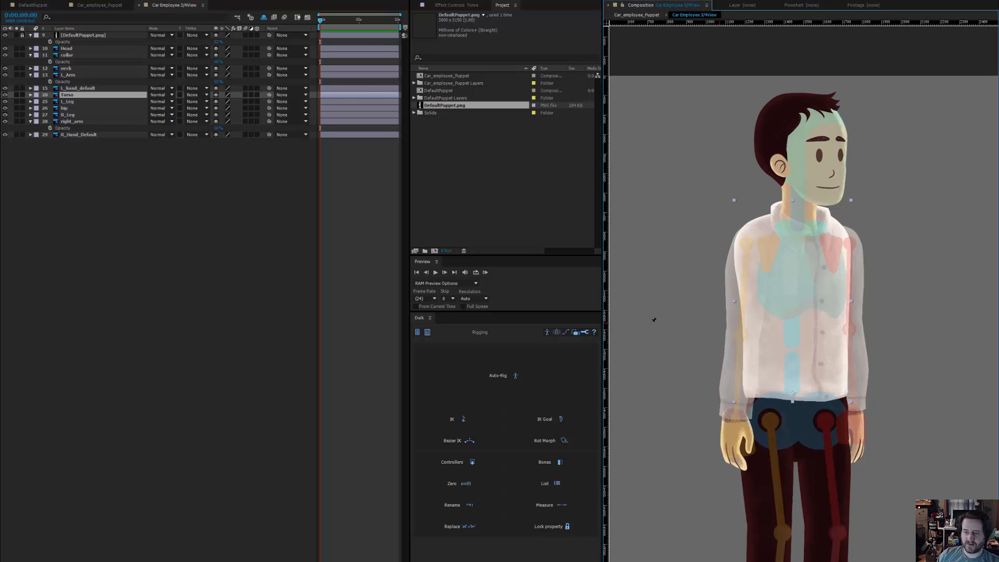
pyautogui.moveTo(607, 321); pyautogui.dragTo(792, 321)
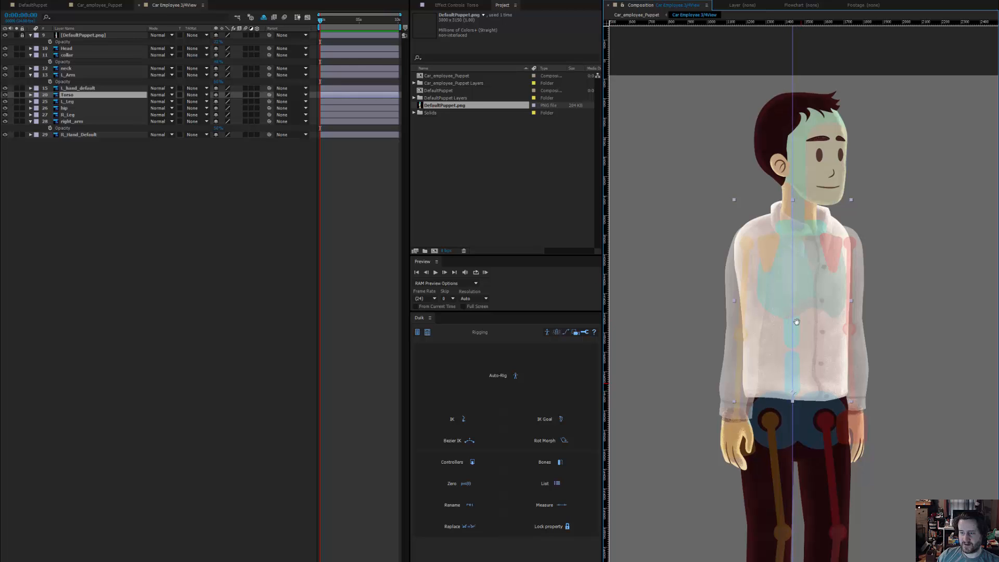
# - Place a puppet pin on the Torso layer at the base of the spine and close the Info panel
pyautogui.scroll(2, 817, 435)
pyautogui.moveTo(781, 324); pyautogui.dragTo(740, 412)
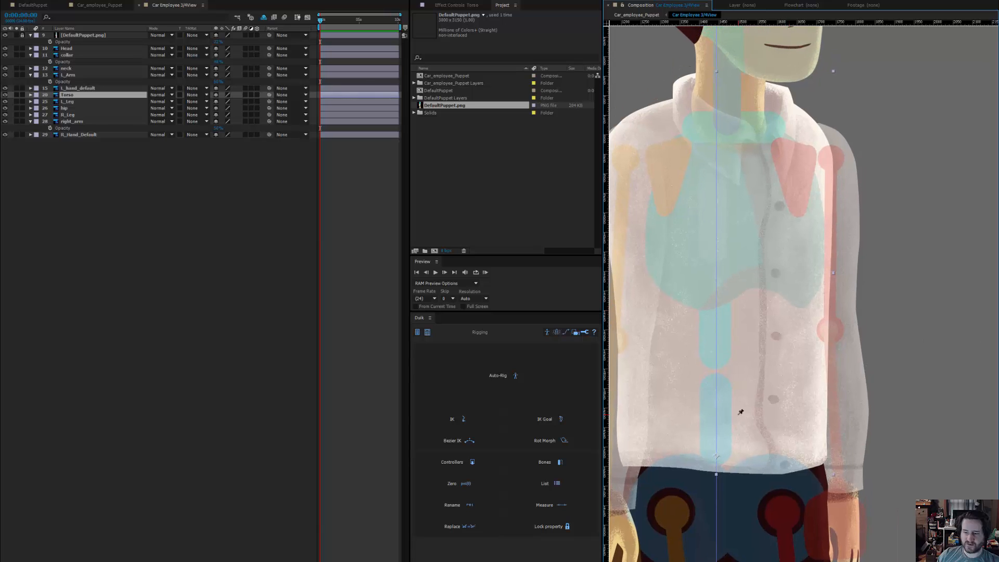
pyautogui.hotkey('ctrl', 'p')
pyautogui.click(716, 457)
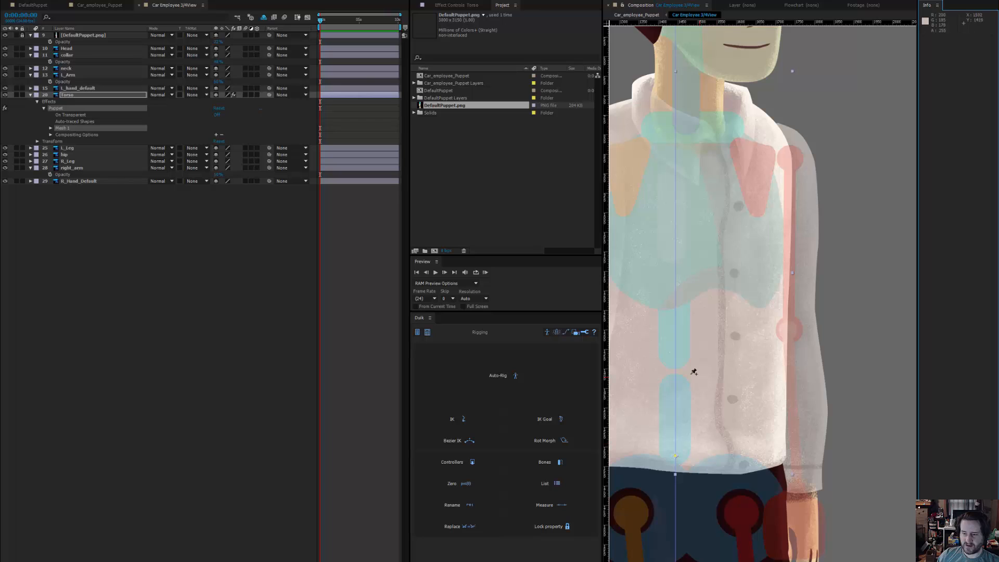
pyautogui.click(937, 5)
pyautogui.click(930, 44)
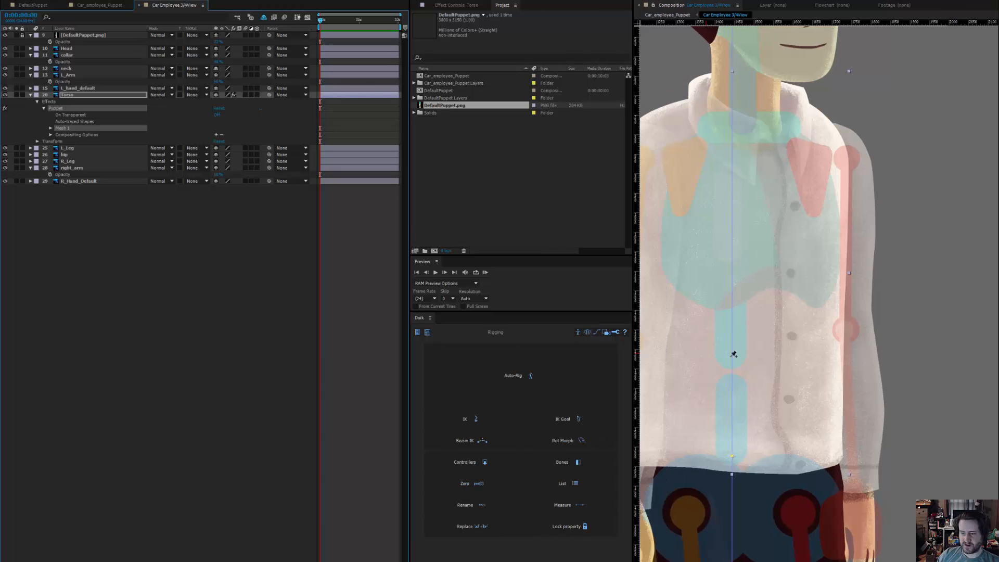
# - Add puppet pins to the Torso along the vertical guide at the mid-spine, the chest and the base of the neck
pyautogui.click(731, 354)
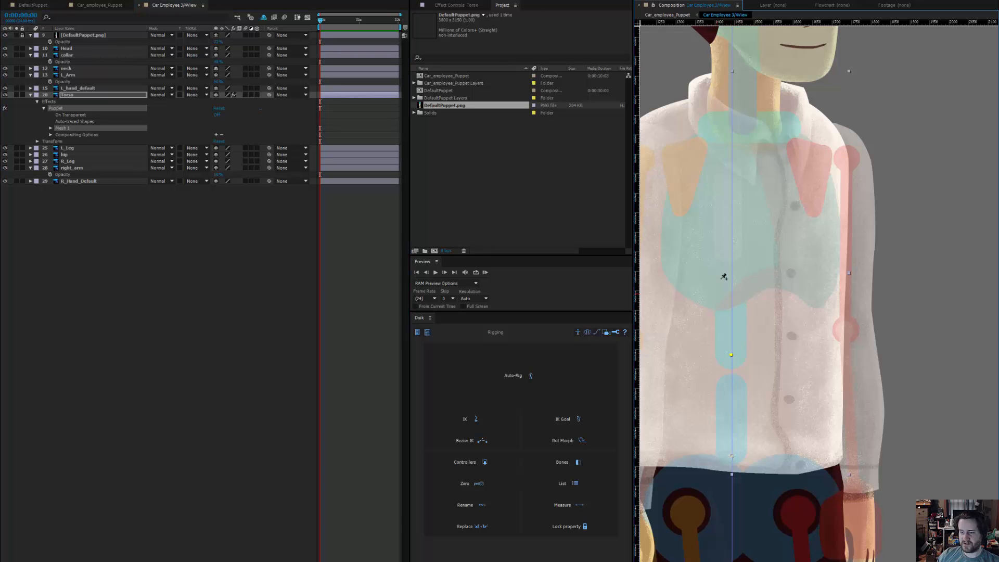
pyautogui.scroll(2, 726, 276)
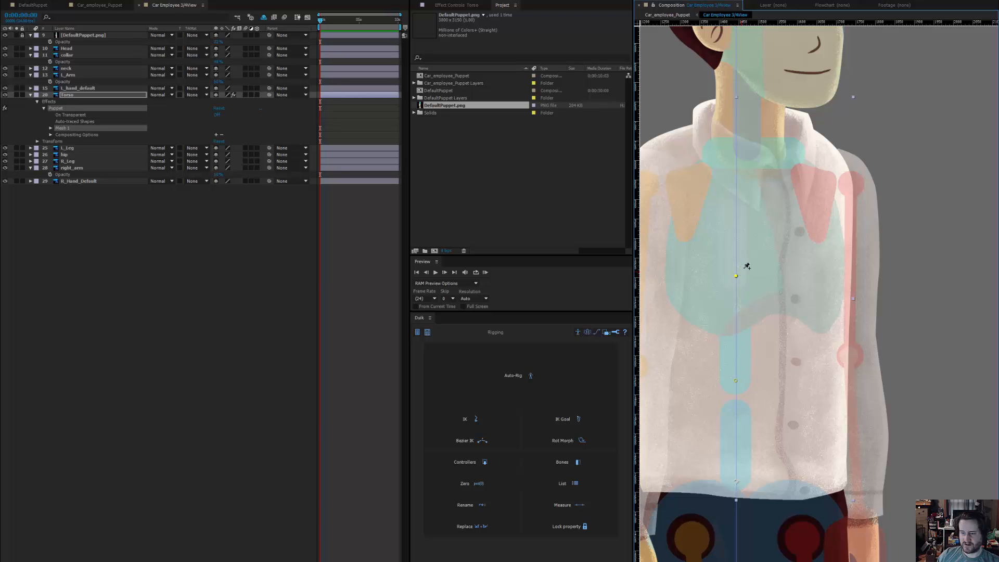
pyautogui.scroll(5, 744, 268)
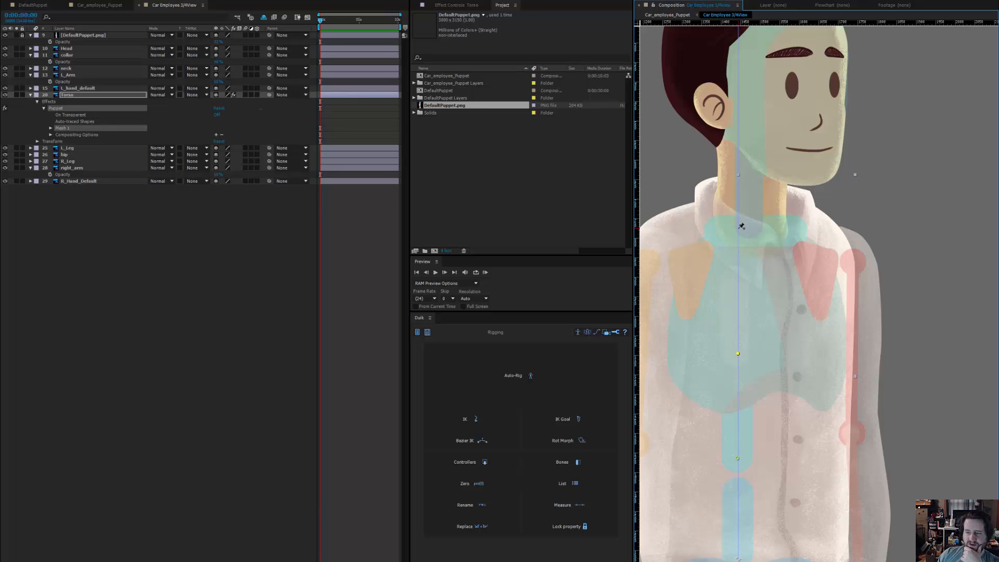
pyautogui.click(738, 229)
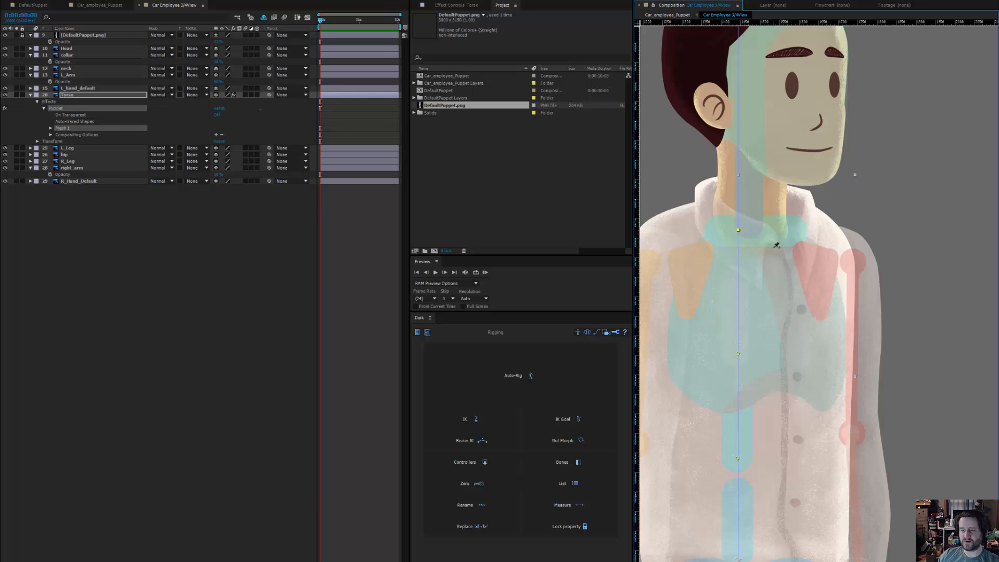
# - Reveal the Deform pins under the Torso's puppet Mesh 1 and select Puppet Pin 1
pyautogui.moveTo(776, 289); pyautogui.dragTo(797, 256)
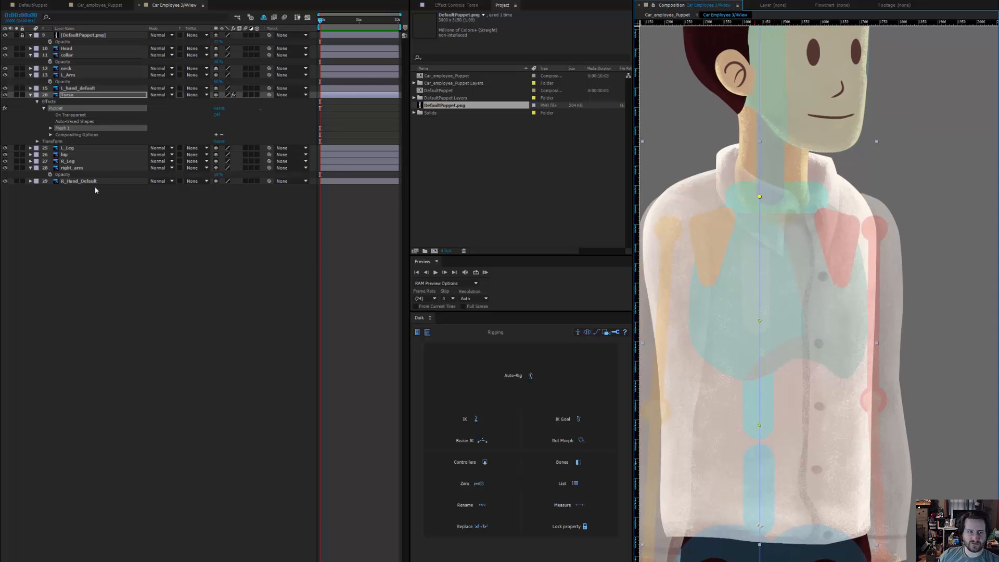
pyautogui.click(50, 128)
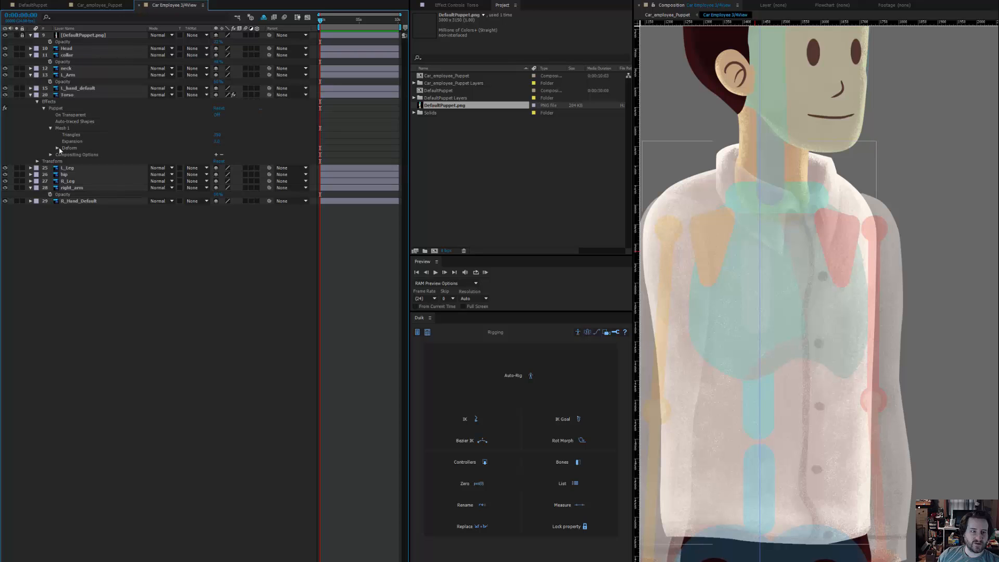
pyautogui.click(58, 149)
pyautogui.click(82, 175)
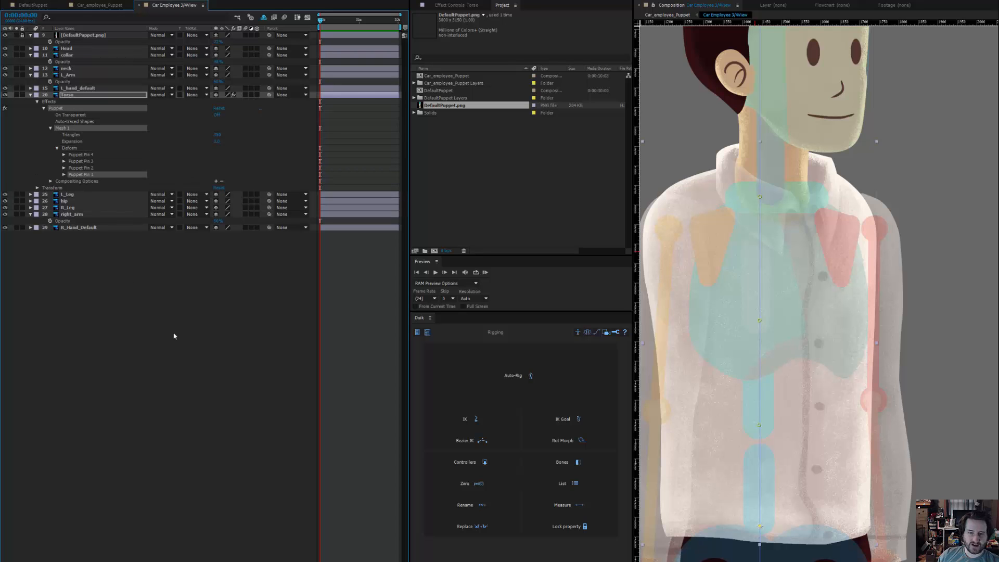
# - Open Duik's Spine - Neck - Head auto-rig settings and move the dialog clear of the layer list
pyautogui.click(522, 402)
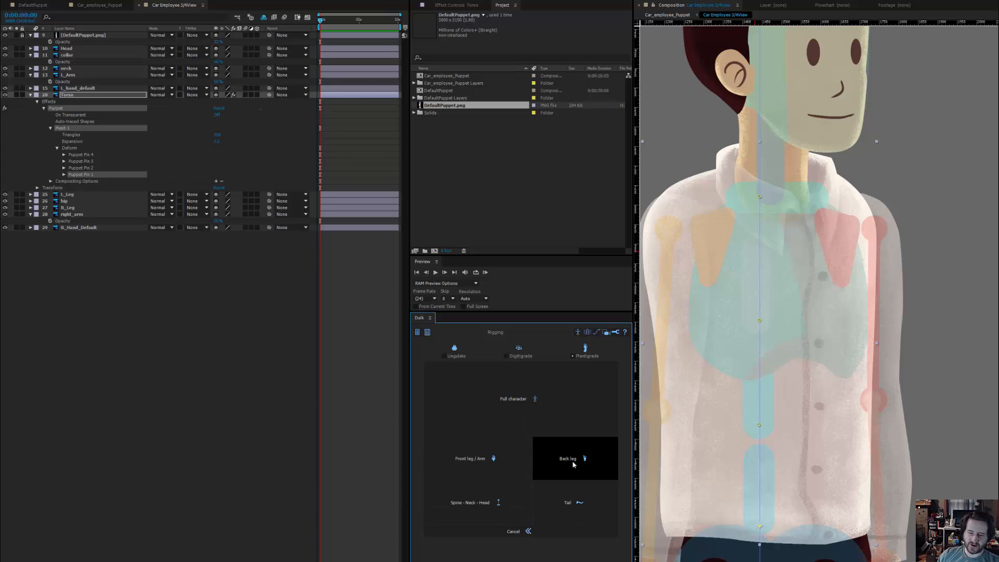
pyautogui.click(496, 498)
pyautogui.moveTo(487, 219); pyautogui.dragTo(252, 297)
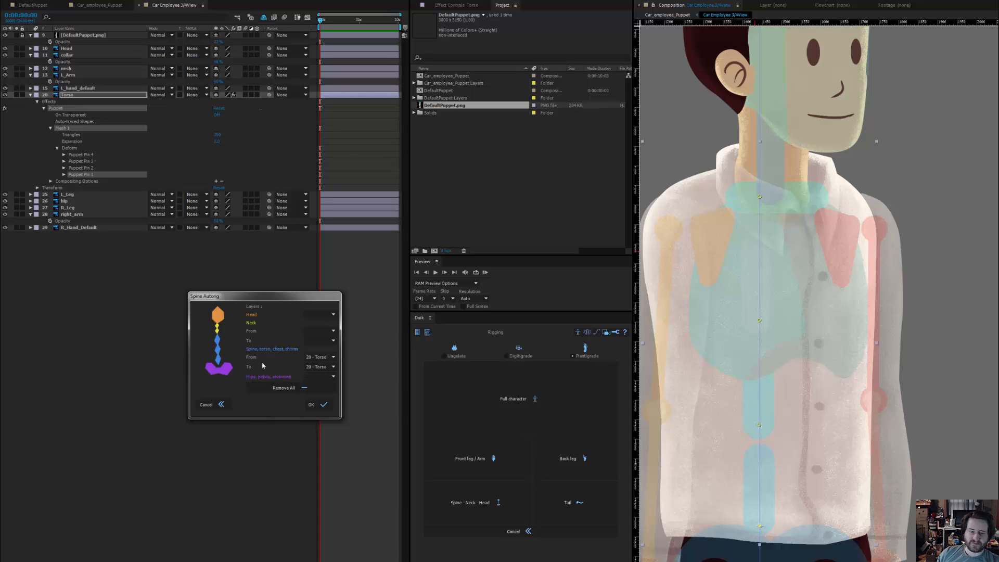
pyautogui.moveTo(284, 298); pyautogui.dragTo(179, 290)
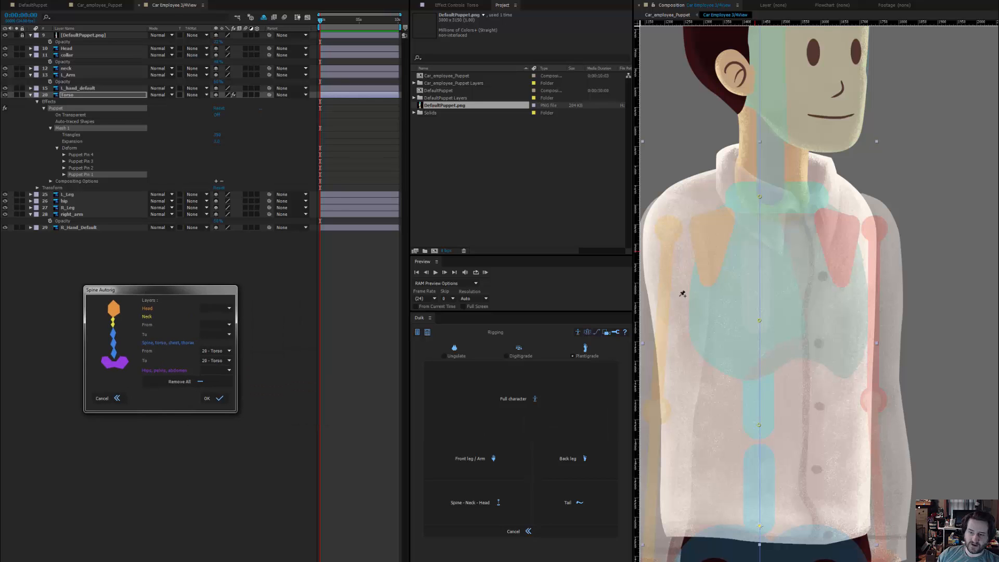
# - Check the spine in the DefaultPuppet composition, and close the Car_employee_Puppet composition on returning to Car Employee 3/4View
pyautogui.moveTo(771, 310); pyautogui.dragTo(790, 300)
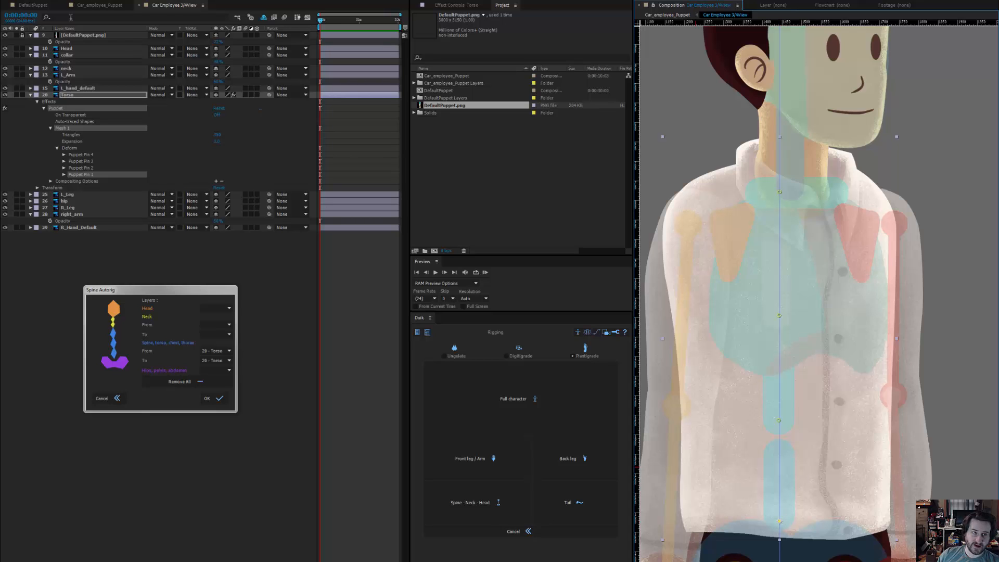
pyautogui.click(34, 6)
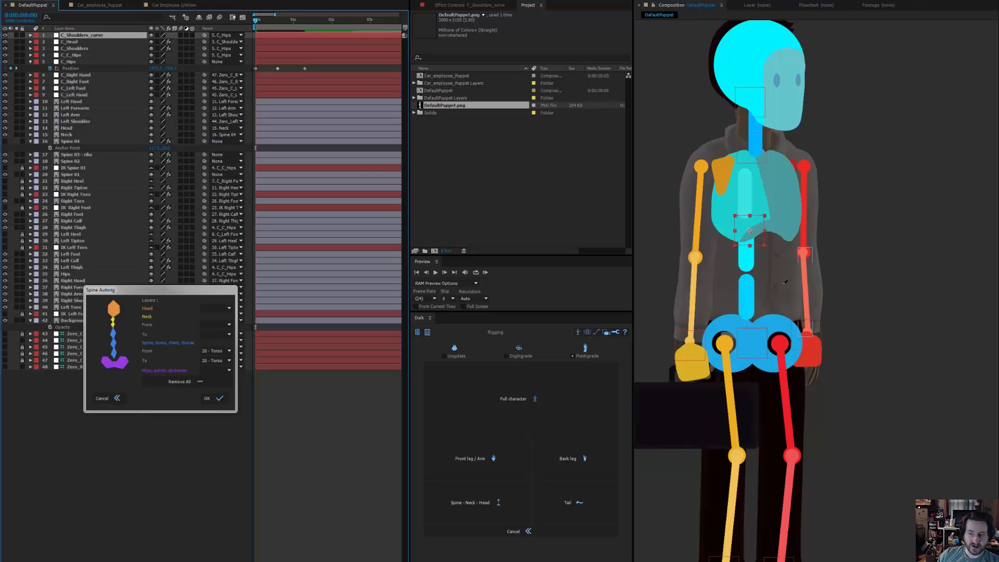
pyautogui.click(748, 295)
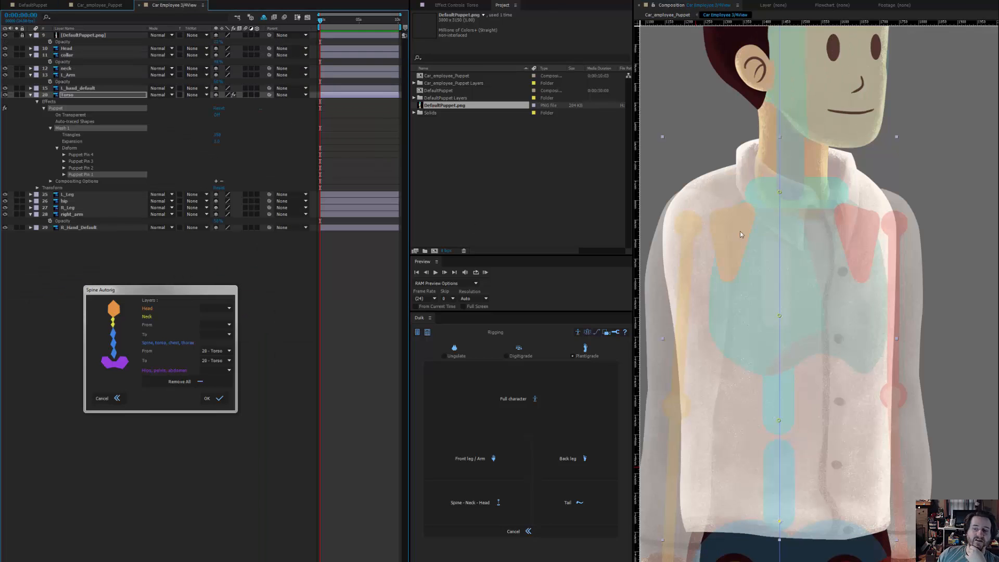
pyautogui.click(99, 6)
pyautogui.click(64, 6)
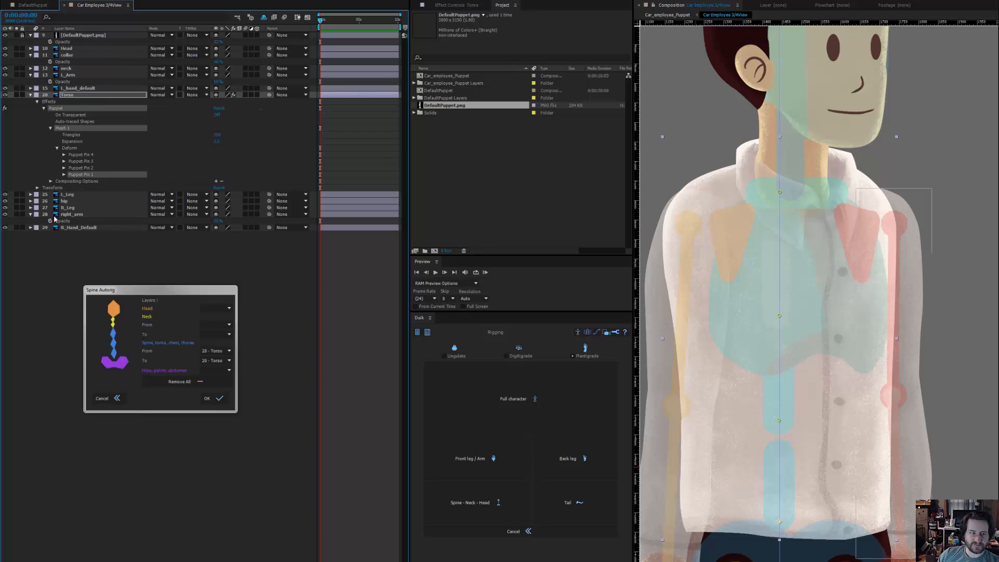
# - Rename Puppet Pin 1 and Puppet Pin 2 of the Torso as Spine 01 and Spine 02
pyautogui.press('Return')
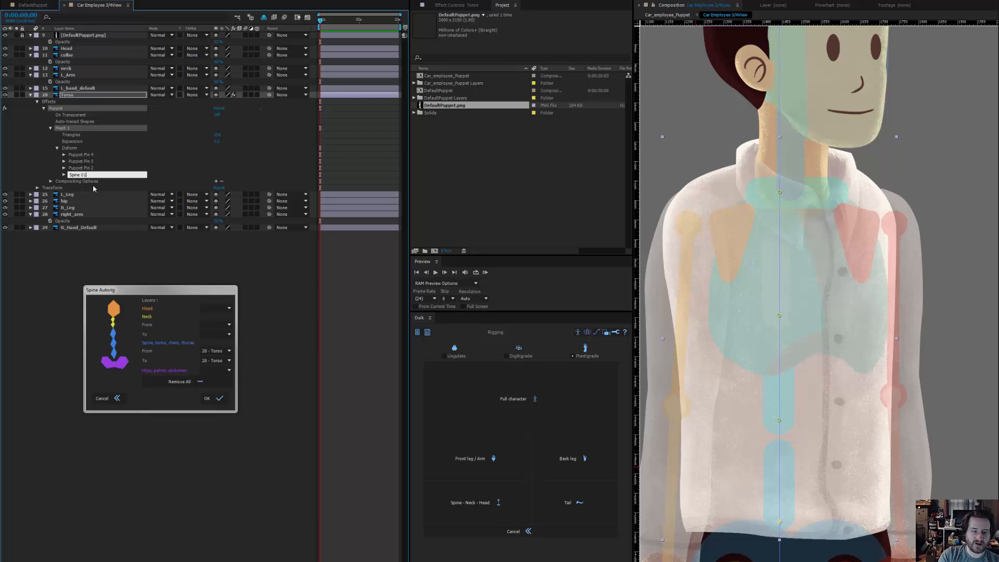
pyautogui.write('Spine 01')
pyautogui.press('Return')
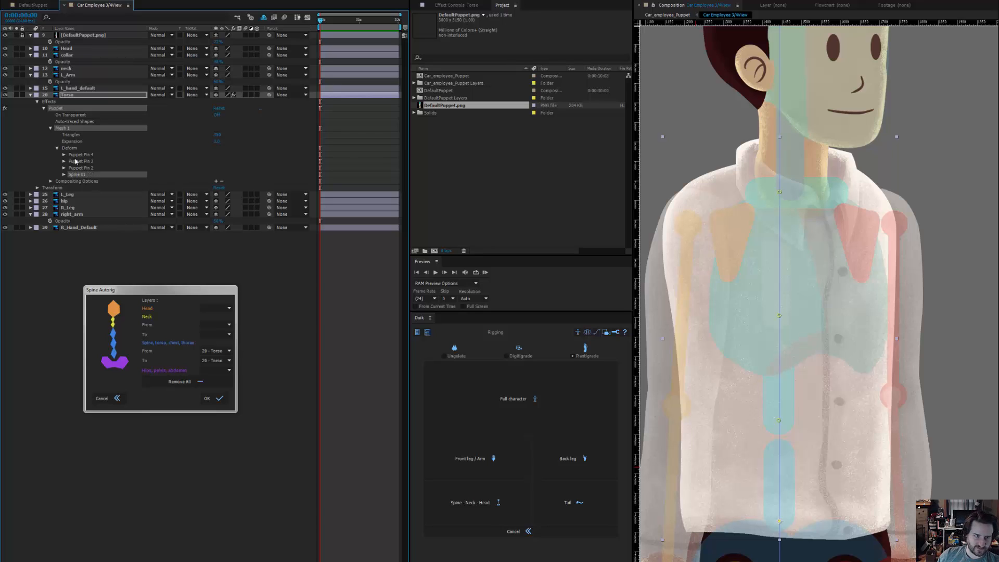
pyautogui.click(82, 168)
pyautogui.press('Return')
pyautogui.write('S')
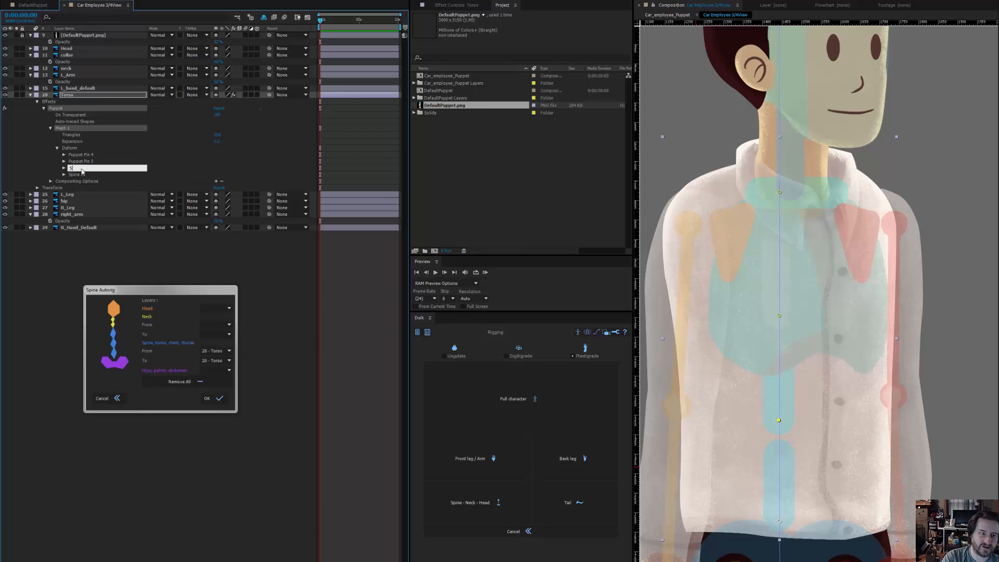
pyautogui.write('pine 02')
pyautogui.press('Return')
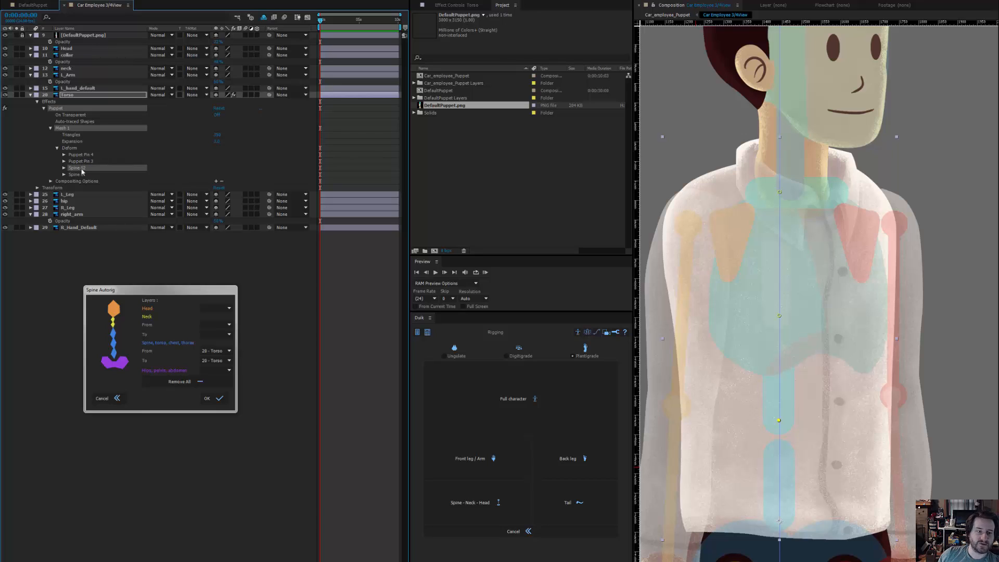
# - Rename Puppet Pin 3 and Puppet Pin 4 of the Torso as Spine 03 and Spine 04
pyautogui.click(91, 162)
pyautogui.press('Return')
pyautogui.write('Spine 03')
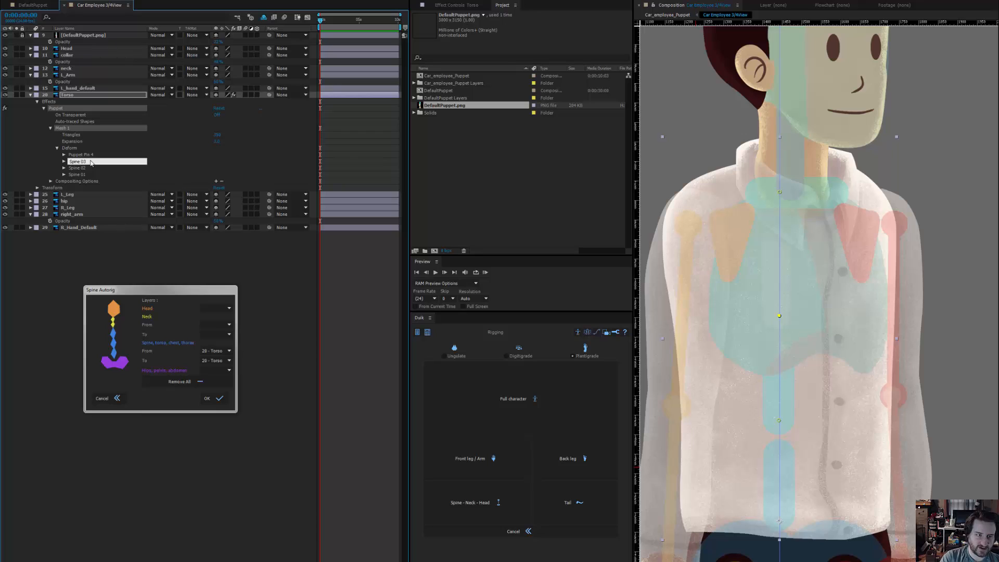
pyautogui.press('Return')
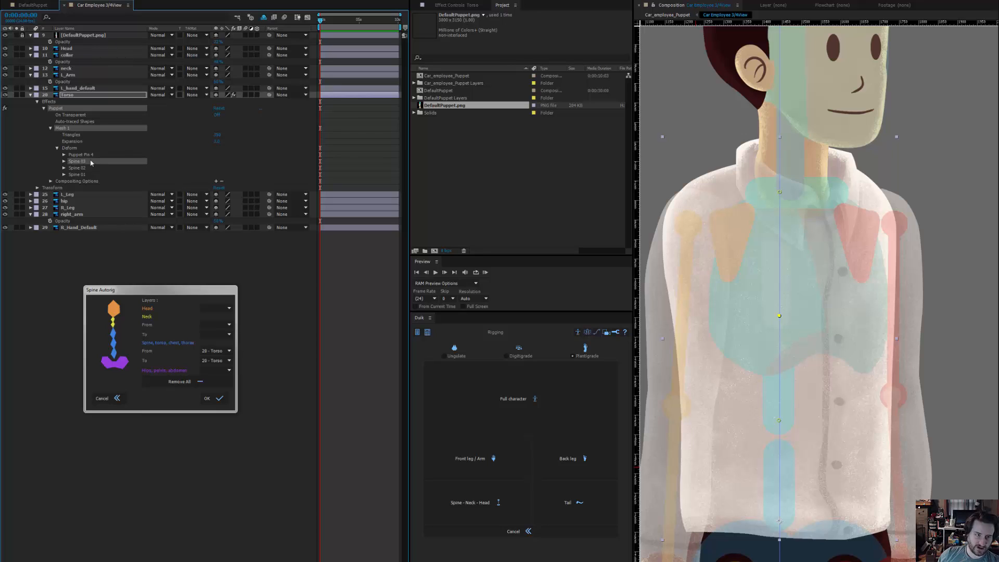
pyautogui.click(92, 155)
pyautogui.press('Return')
pyautogui.write('Spi')
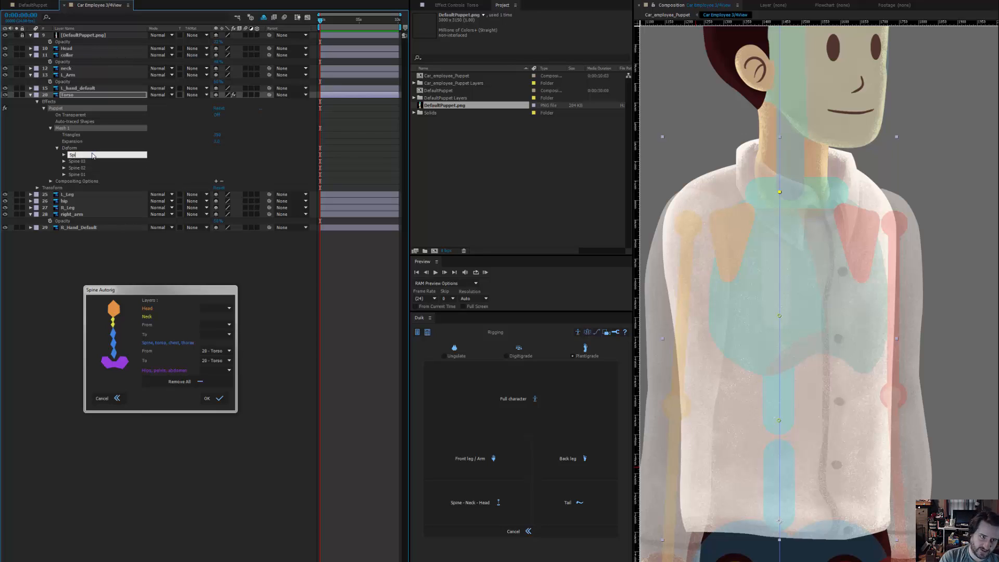
pyautogui.write('ne 04')
pyautogui.press('Return')
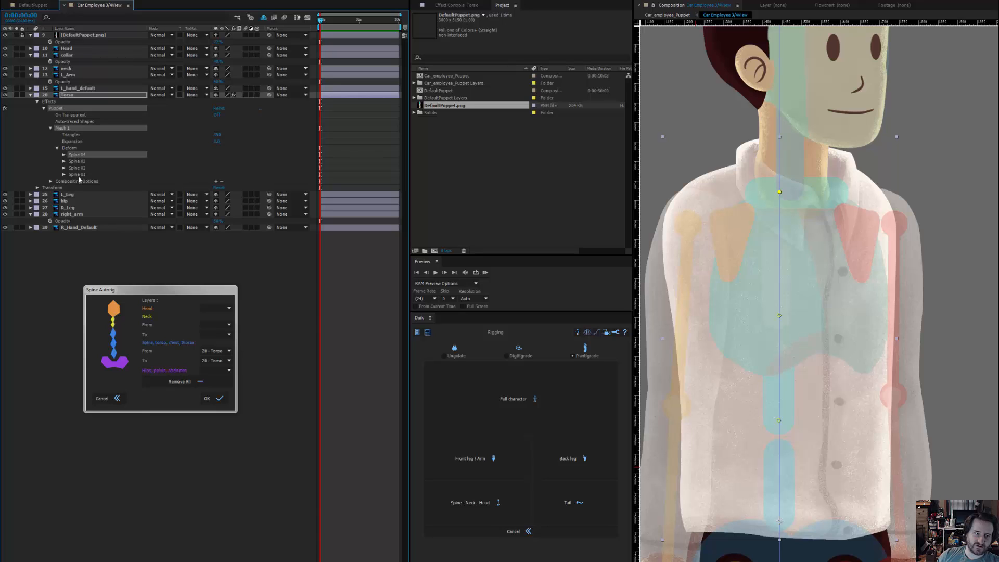
# - Rename the Torso's Spine 01 pin as CE_Spine 01, selecting the CE_ prefix in the name for reuse
pyautogui.click(74, 150)
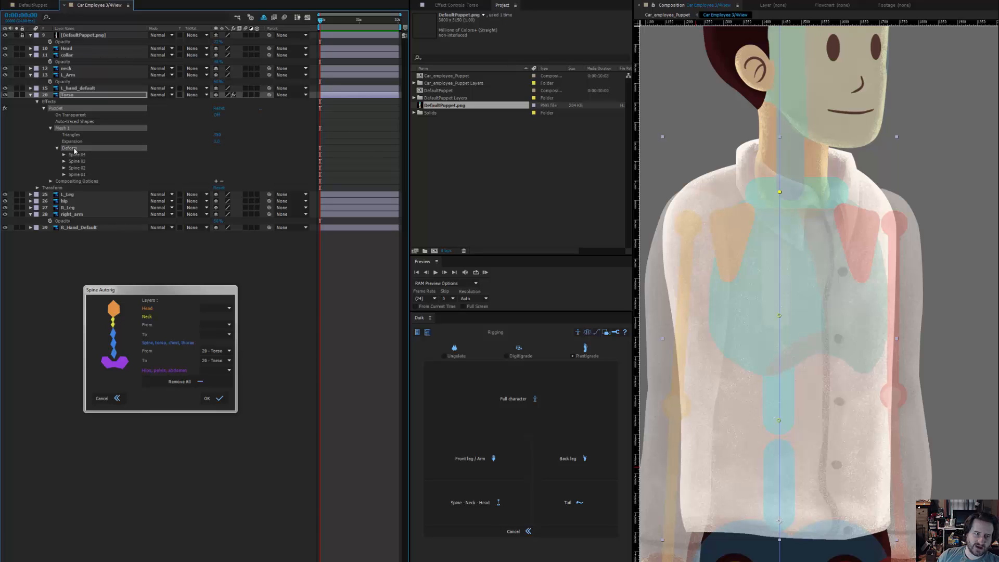
pyautogui.click(78, 175)
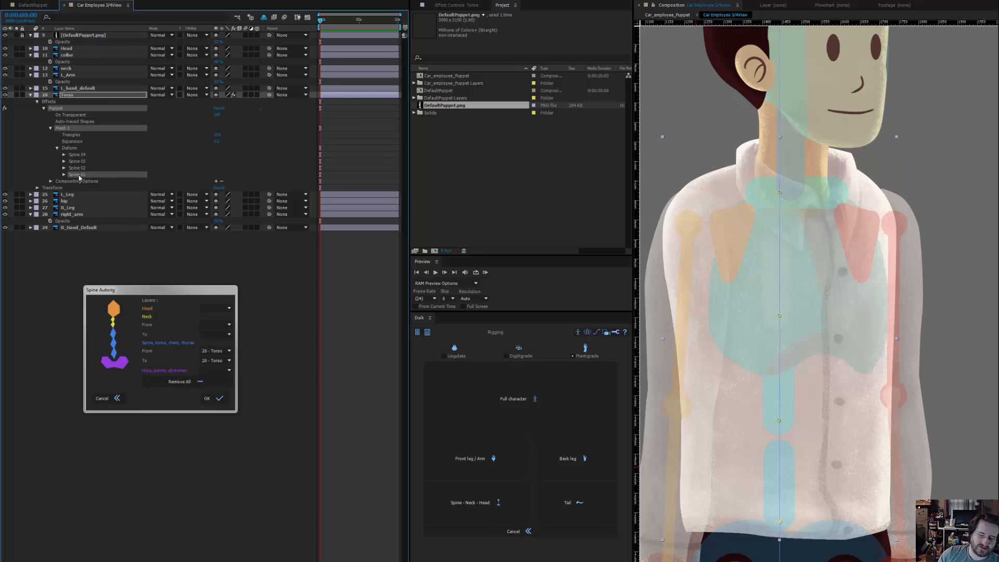
pyautogui.press('Return')
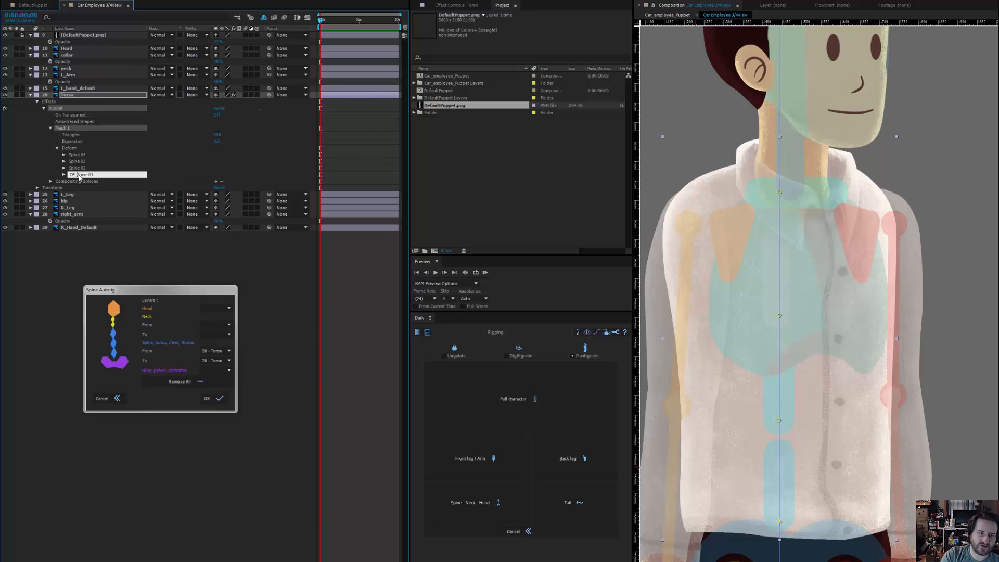
pyautogui.hotkey('shift', 'Left')
pyautogui.hotkey('shift', 'Left')
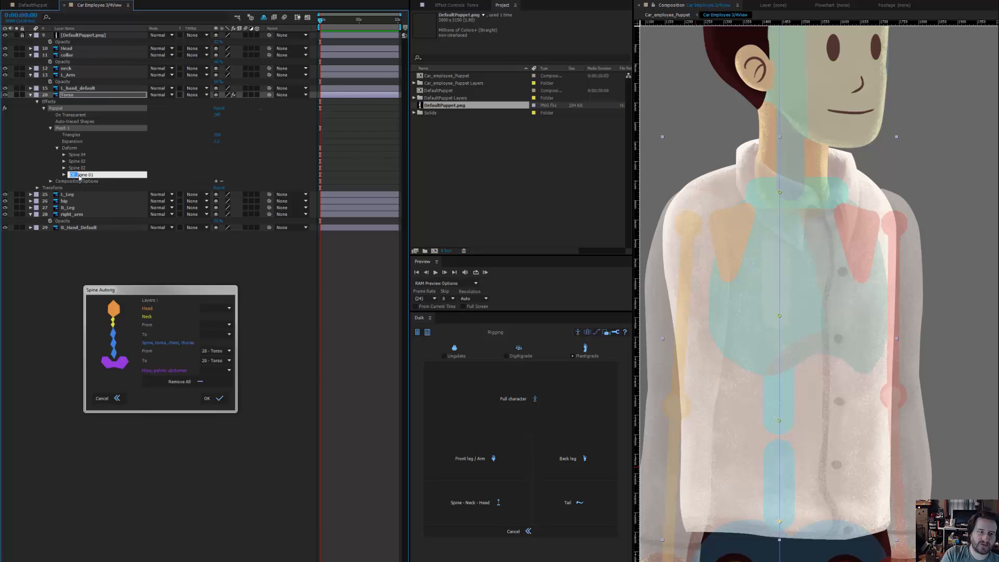
pyautogui.press('Return')
# - Rename the Torso's Spine 02 and Spine 03 pins as CE_Spine 02 and CE_Spine 03
pyautogui.click(74, 168)
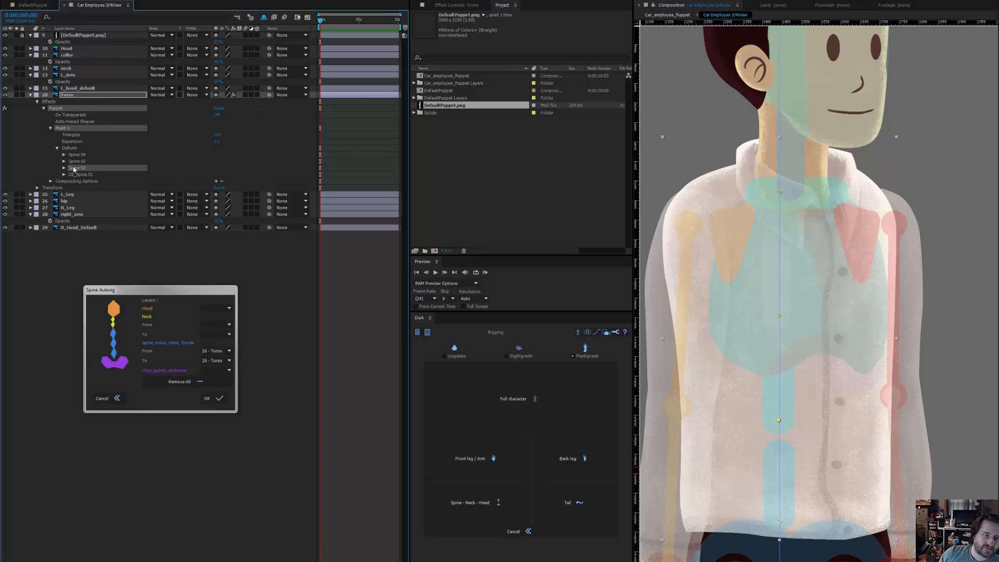
pyautogui.press('Return')
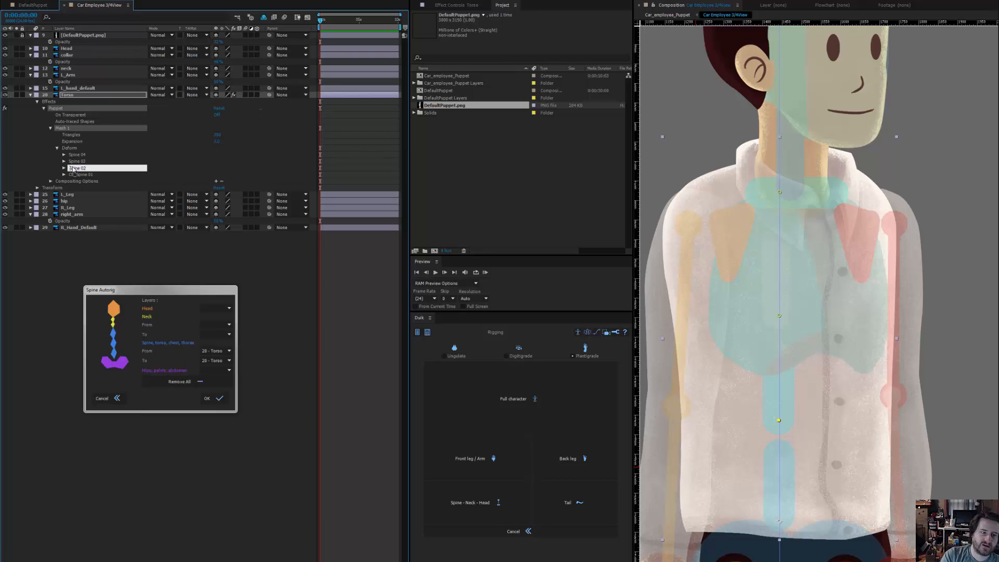
pyautogui.write('CE_')
pyautogui.press('Return')
pyautogui.click(75, 162)
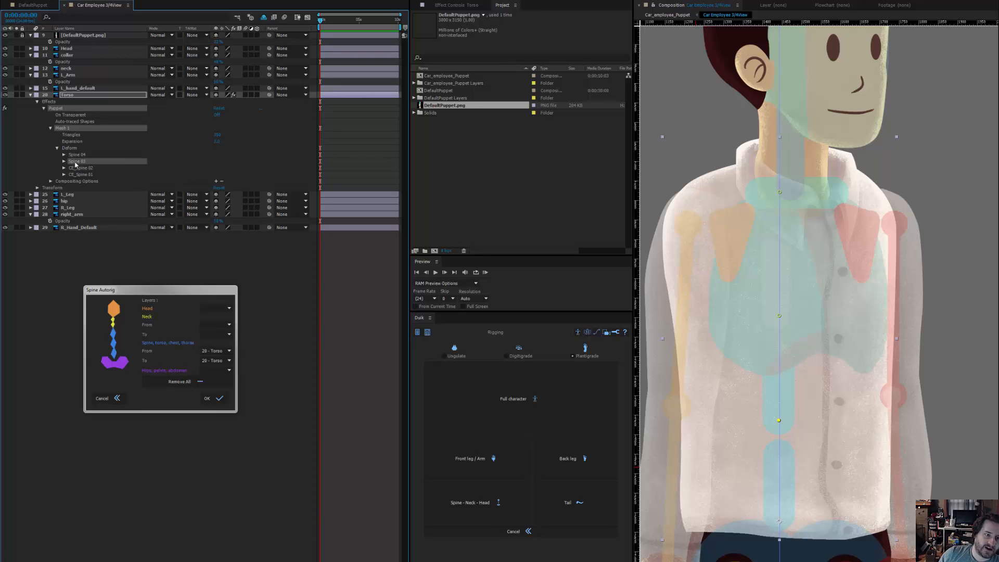
pyautogui.press('Return')
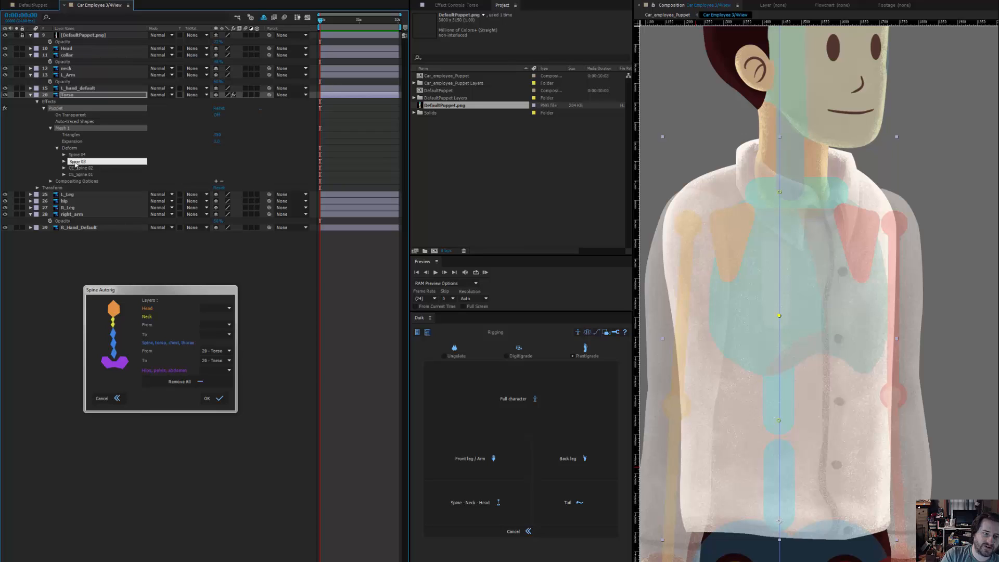
pyautogui.write('CE_')
pyautogui.press('Return')
# - Rename the Torso's Spine 04 pin as CE_Spine 04
pyautogui.click(78, 155)
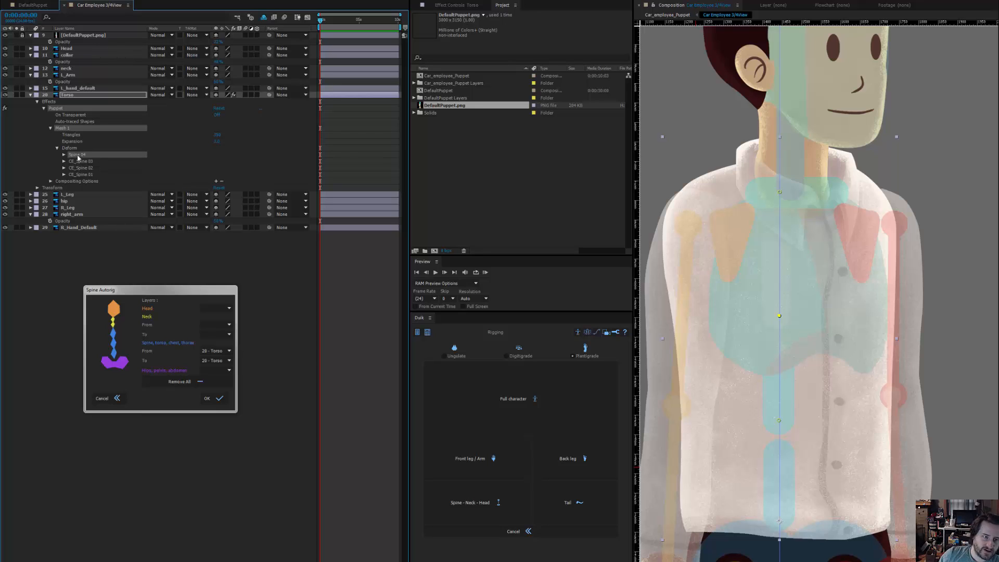
pyautogui.press('Return')
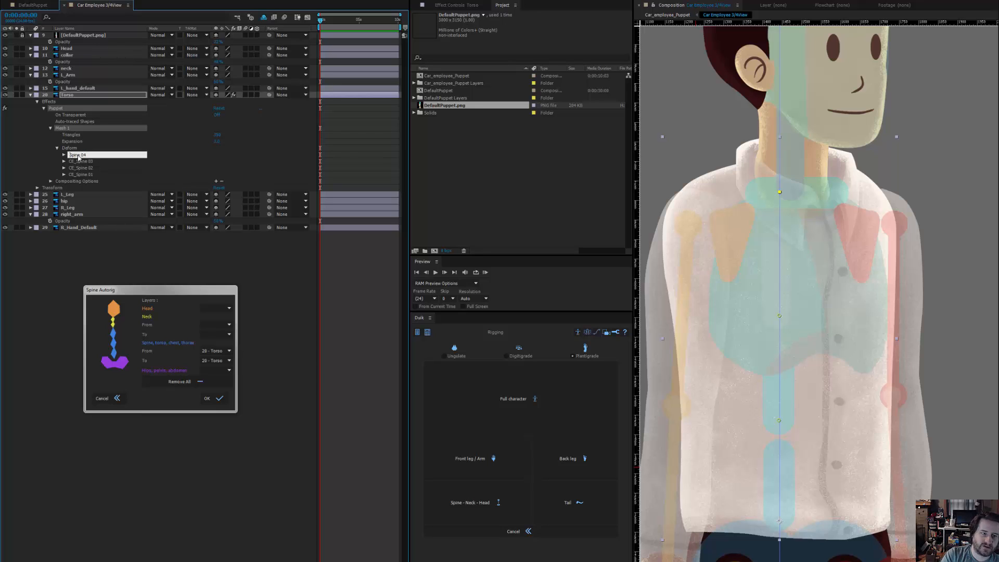
pyautogui.write('CE_')
pyautogui.press('Return')
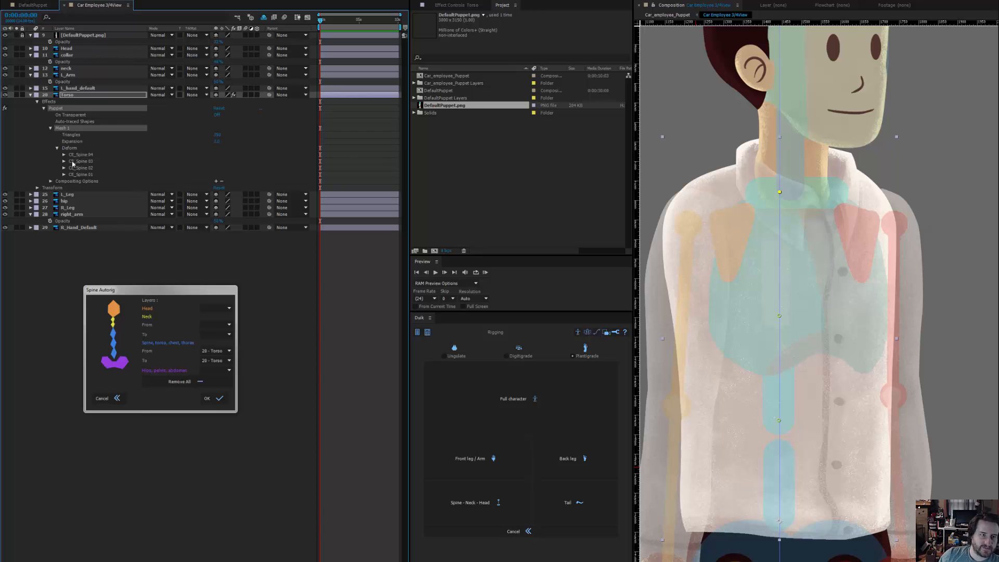
# - Create Duik bones for the Torso's CE_Spine puppet pins and cancel the open Spine Autorig dialog
pyautogui.click(72, 96)
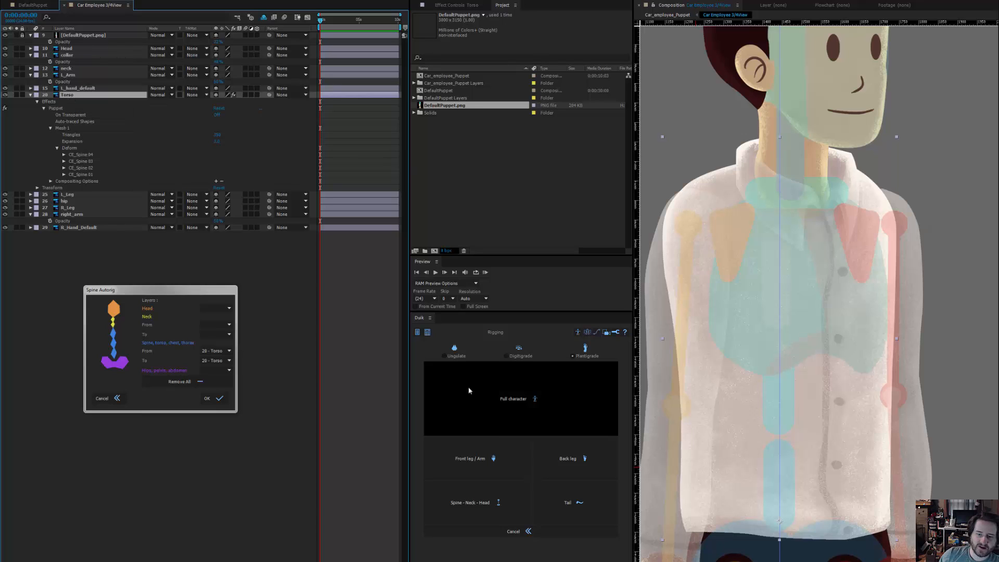
pyautogui.click(578, 332)
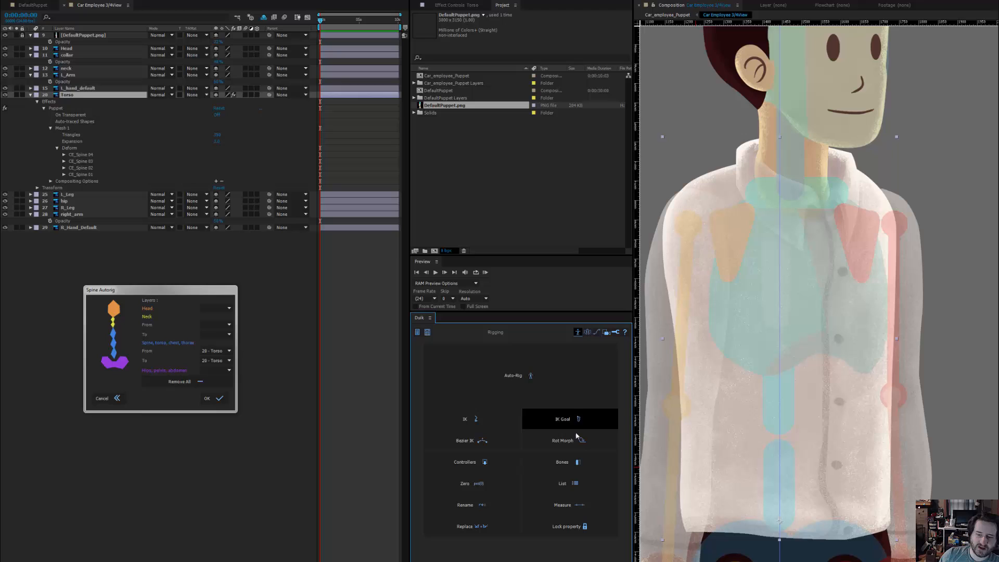
pyautogui.click(578, 461)
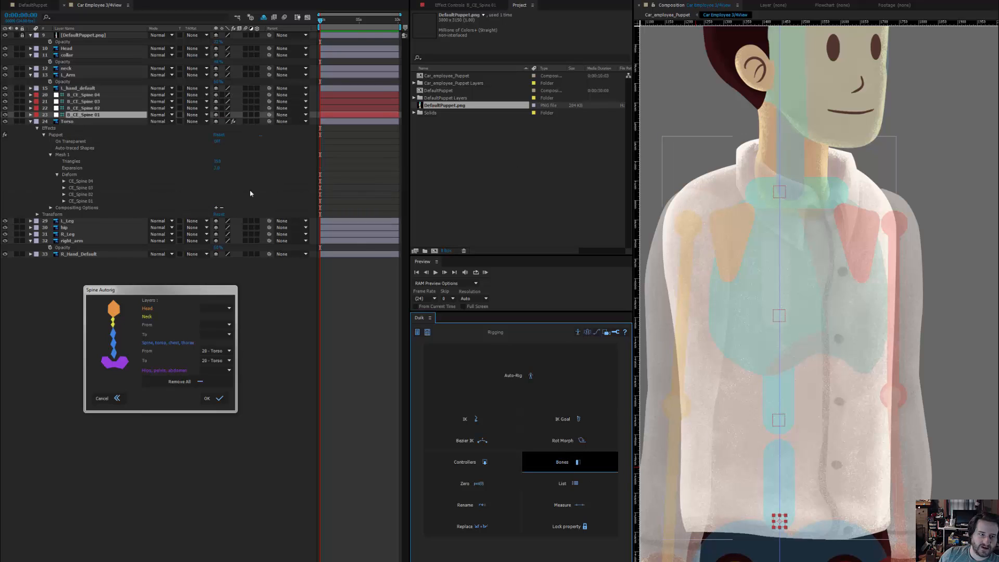
pyautogui.click(106, 398)
# - Open the spine auto-rig for the four B_CE_Spine bones, check its From and To spine layers, and close the dialog
pyautogui.keyDown('shift'); pyautogui.click(83, 95); pyautogui.keyUp('shift')
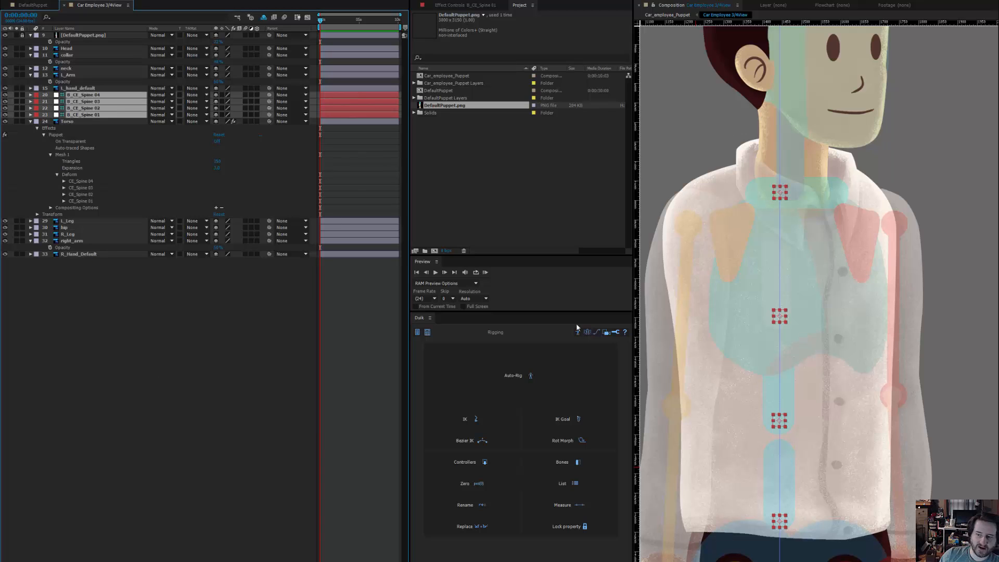
pyautogui.click(521, 378)
pyautogui.click(507, 382)
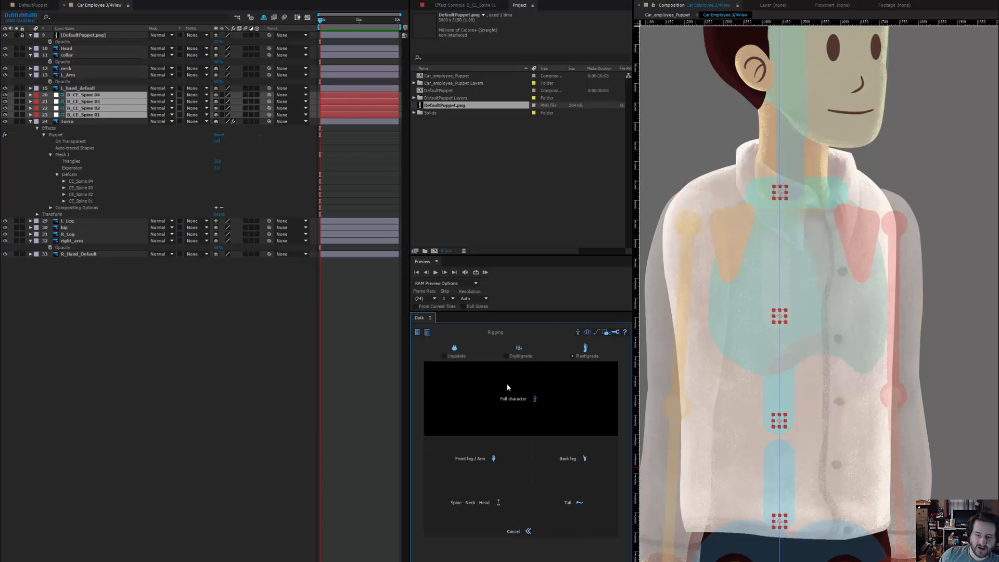
pyautogui.click(486, 493)
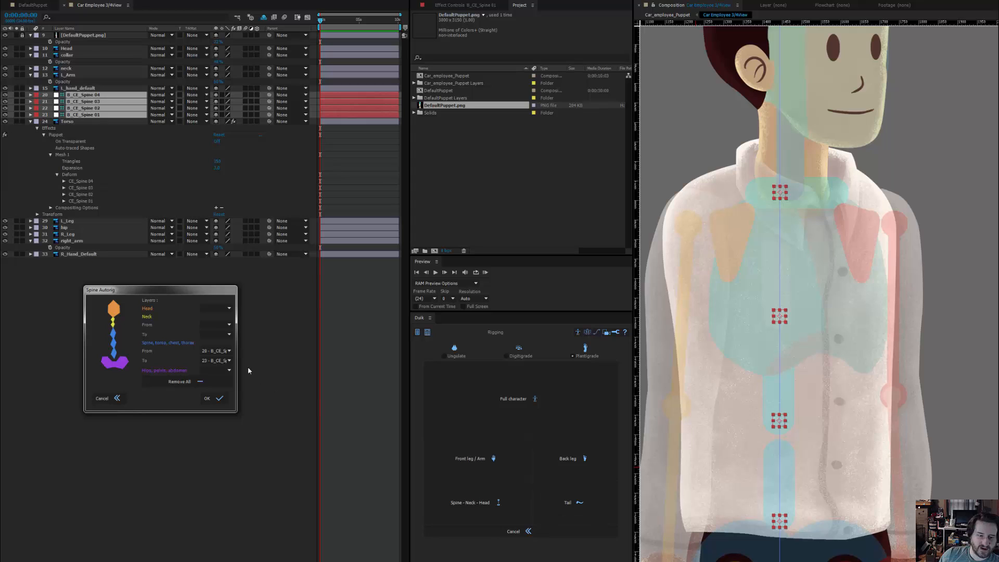
pyautogui.moveTo(237, 356); pyautogui.dragTo(309, 356)
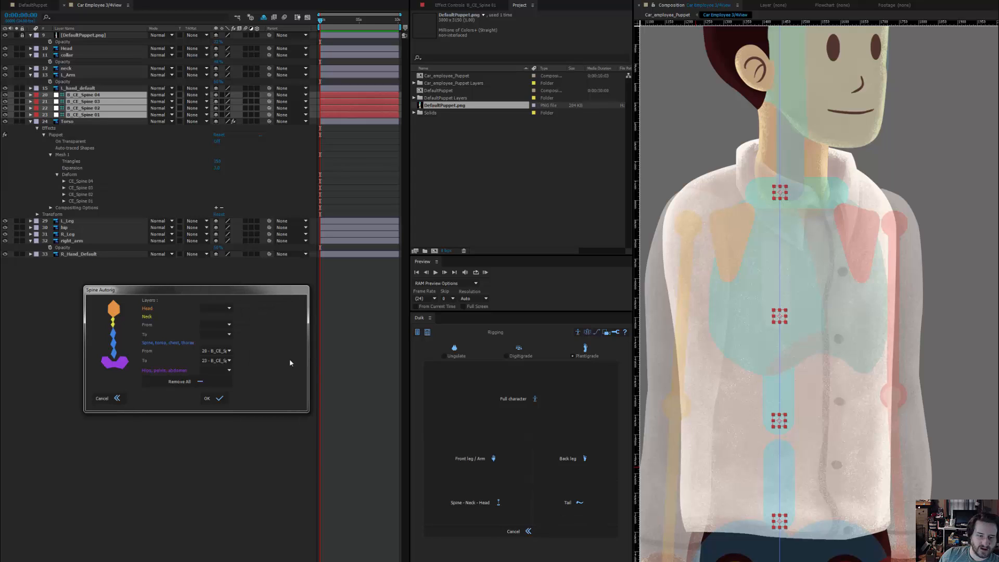
pyautogui.click(229, 352)
pyautogui.click(229, 352)
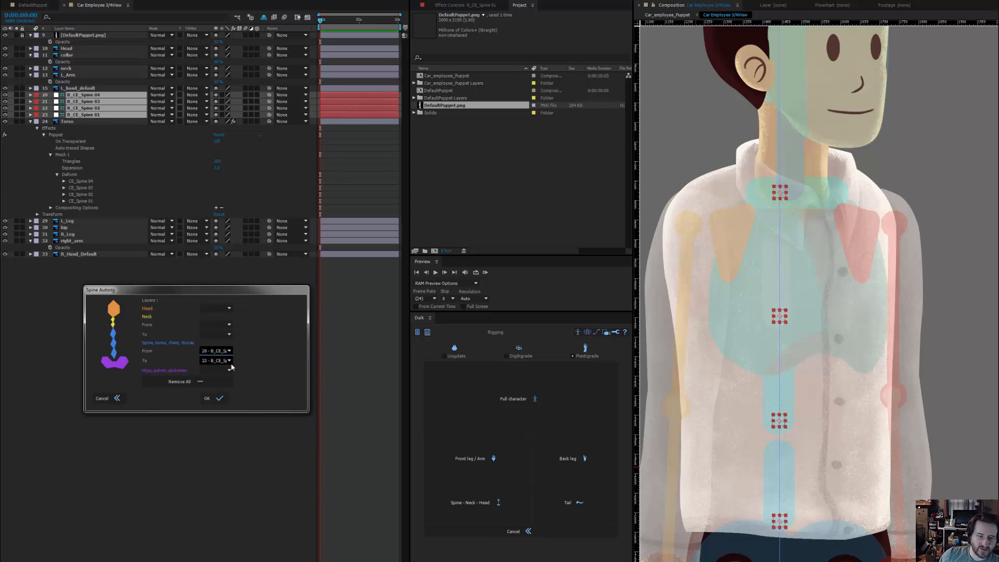
pyautogui.click(230, 363)
pyautogui.click(223, 375)
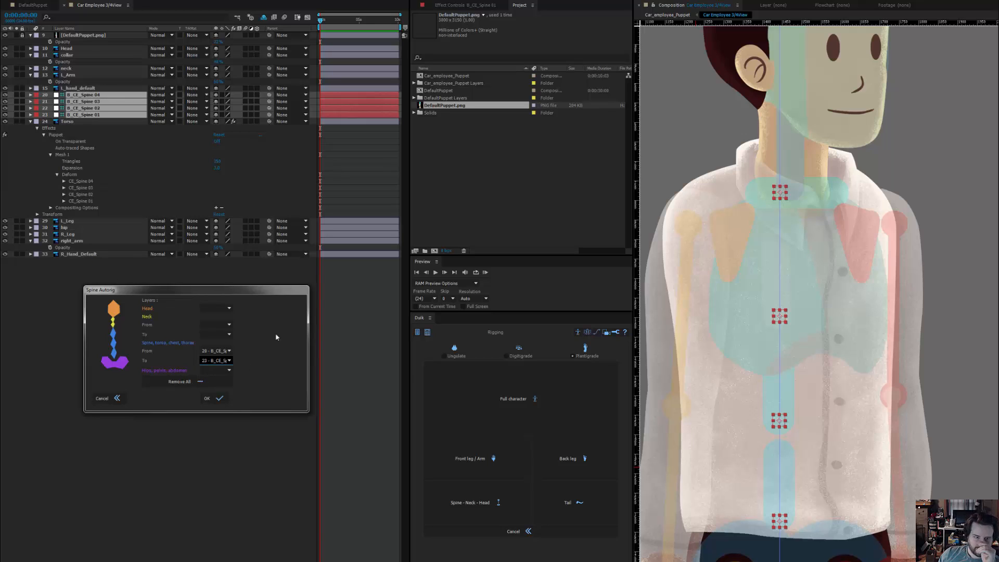
pyautogui.click(208, 396)
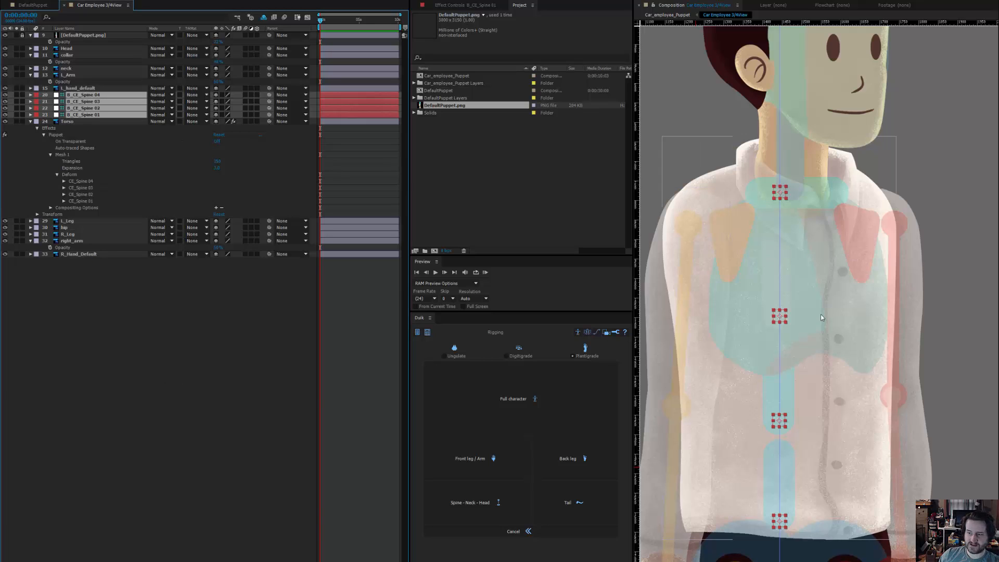
# - Check the Head's anchor point, and move the hip layer's anchor point closer to the vertical spine guide
pyautogui.scroll(3, 837, 282)
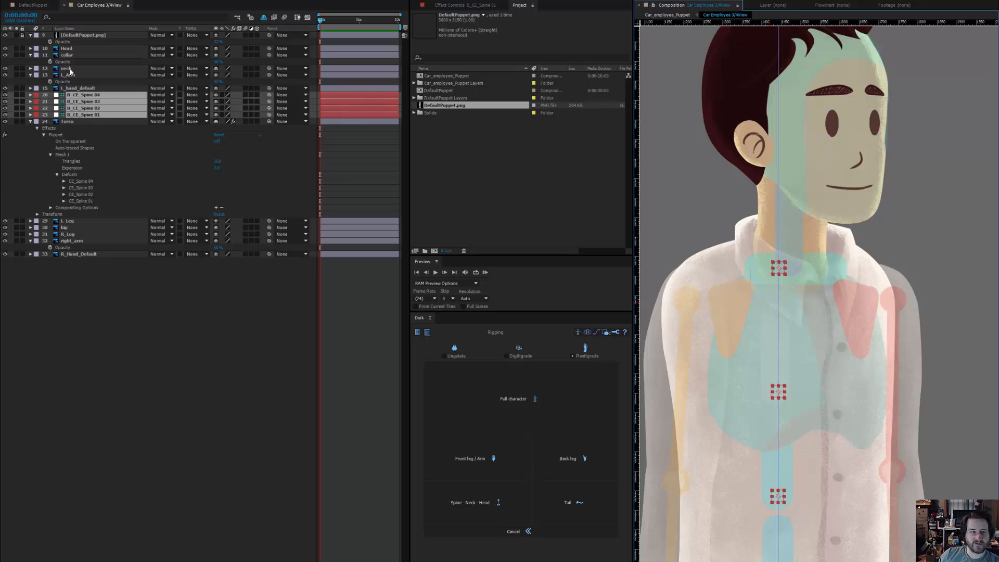
pyautogui.click(66, 48)
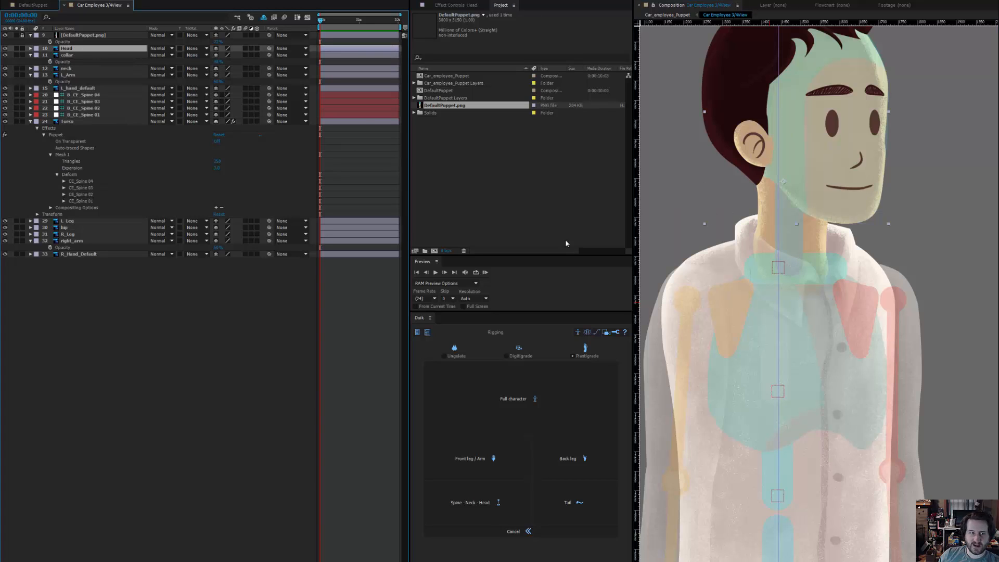
pyautogui.moveTo(823, 291); pyautogui.dragTo(836, 162)
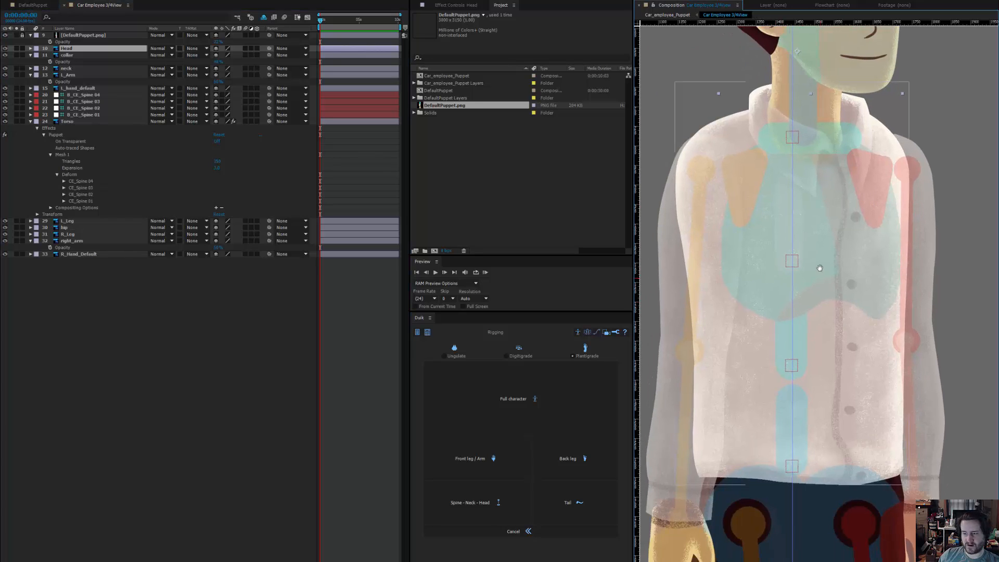
pyautogui.scroll(-2, 801, 224)
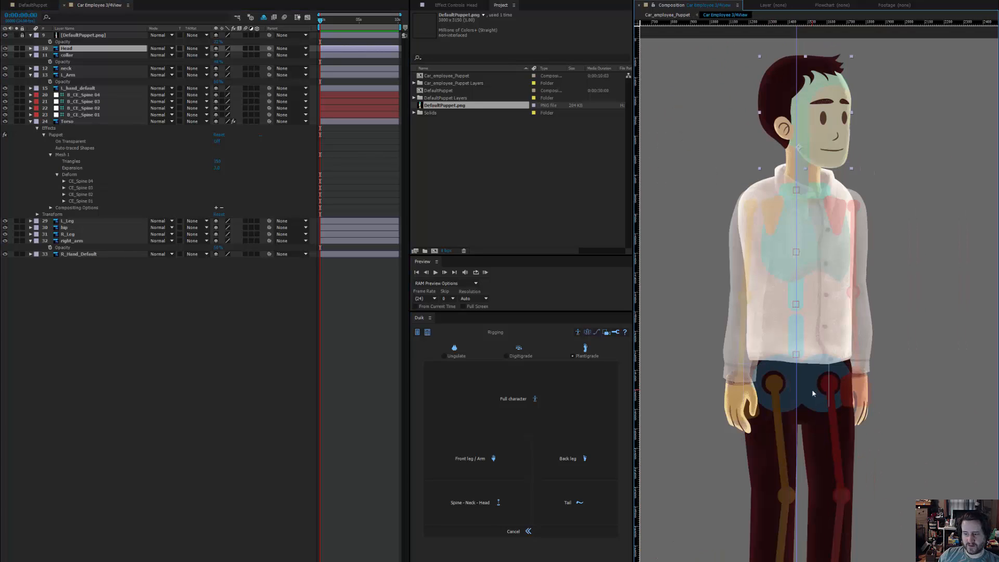
pyautogui.click(67, 221)
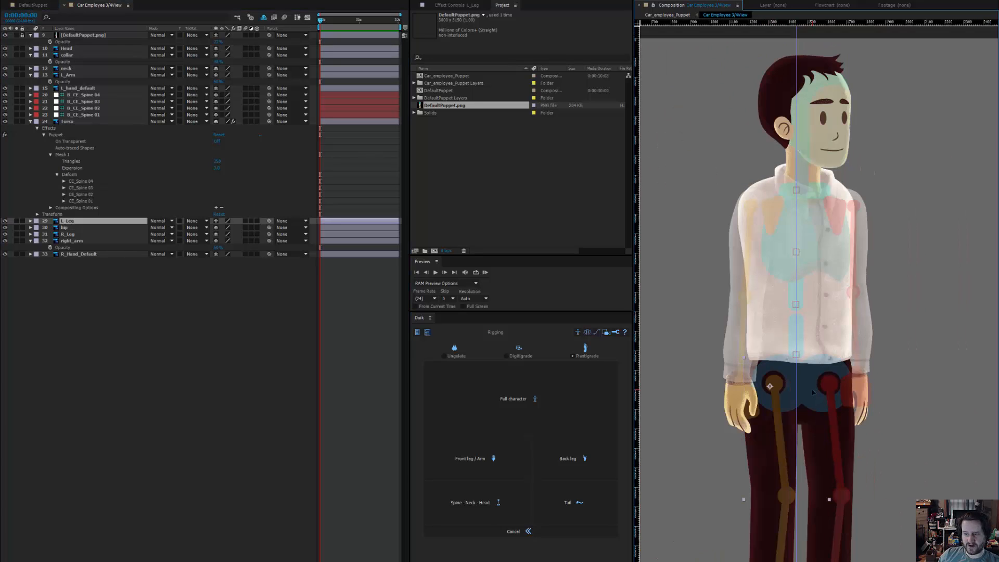
pyautogui.click(64, 228)
pyautogui.moveTo(797, 394); pyautogui.dragTo(827, 309)
pyautogui.scroll(2, 780, 374)
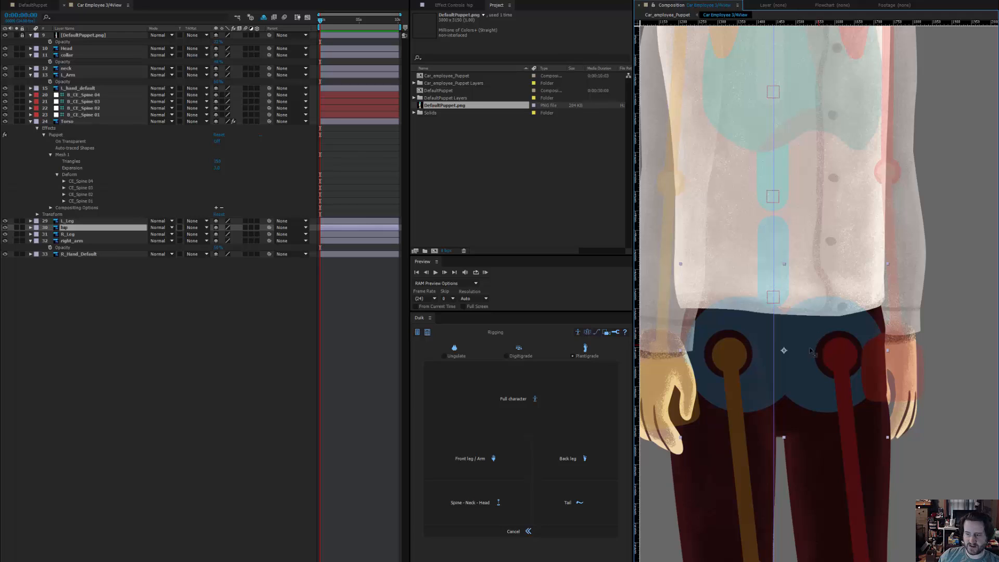
pyautogui.moveTo(783, 351); pyautogui.dragTo(779, 351)
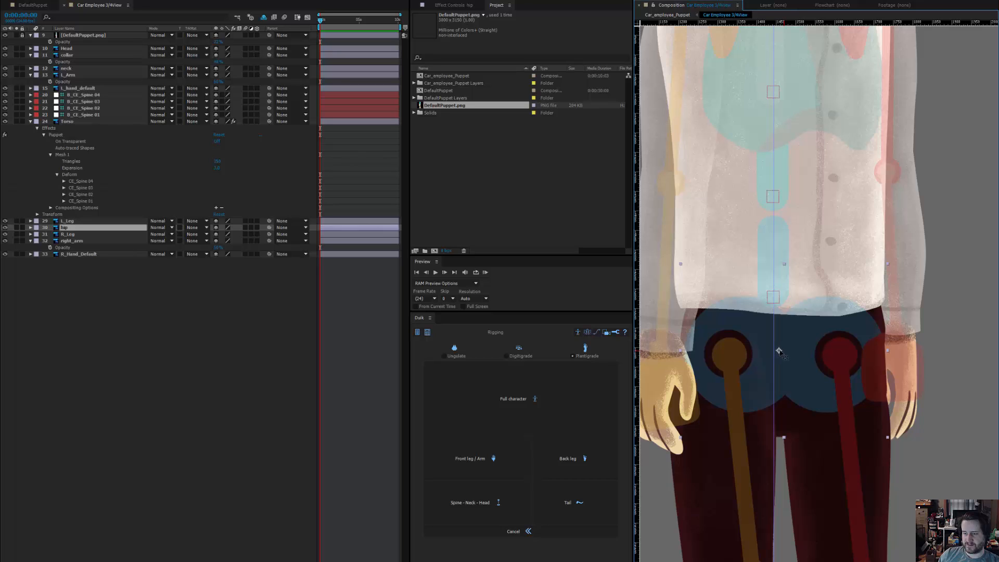
# - Align the vertical guide with the L_Leg's upper joint and move the L_Leg anchor point onto that joint
pyautogui.scroll(-4, 781, 352)
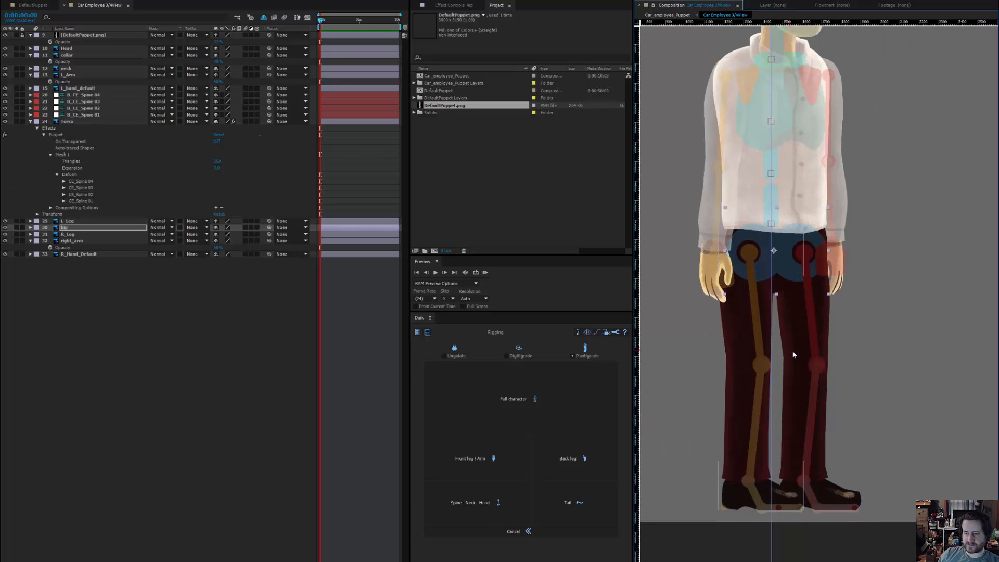
pyautogui.click(793, 355)
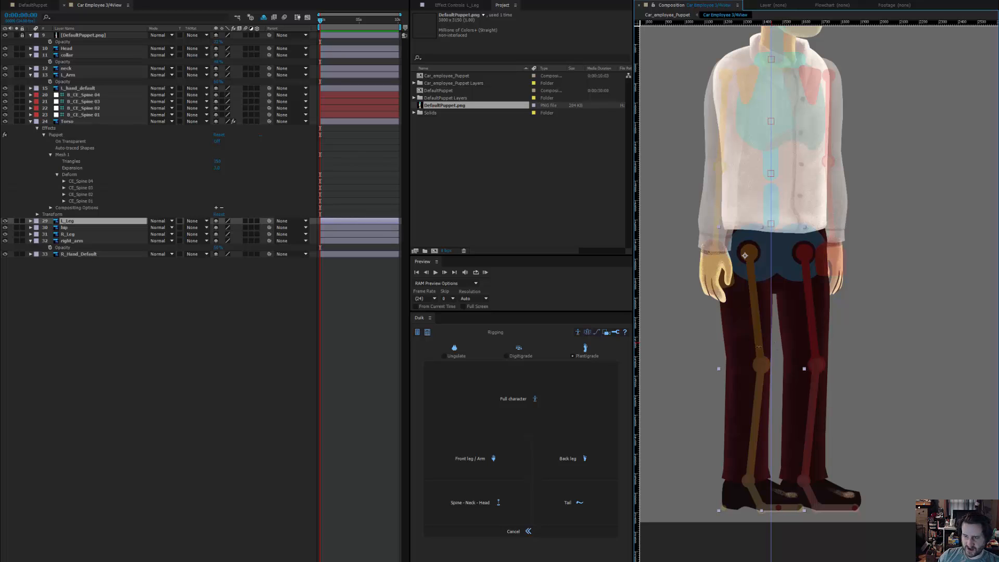
pyautogui.moveTo(772, 343); pyautogui.dragTo(748, 358)
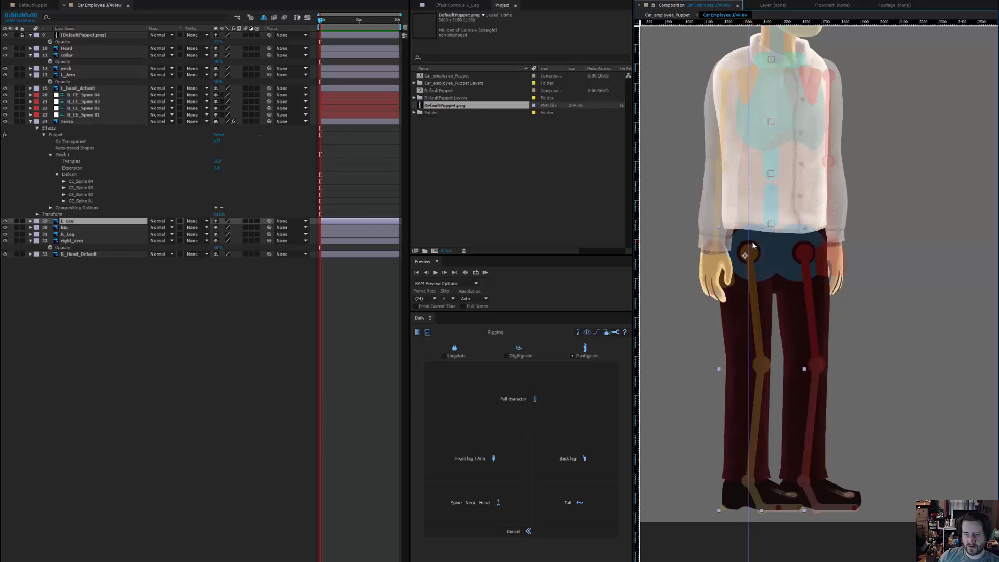
pyautogui.moveTo(745, 255); pyautogui.dragTo(748, 253)
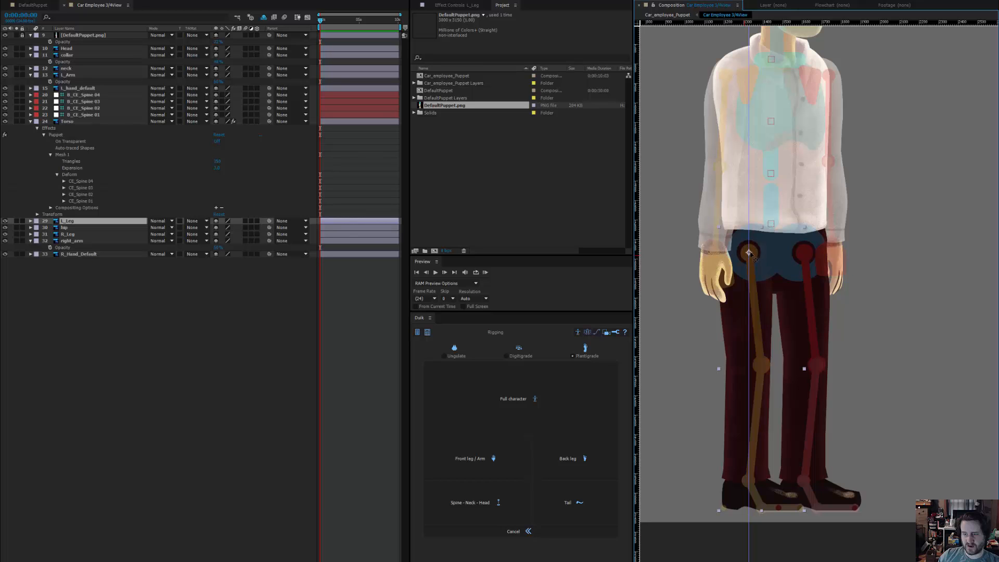
# - Inspect the L_Leg against the skeleton guide and open Duik's Back Leg Autorig for it
pyautogui.scroll(1, 738, 287)
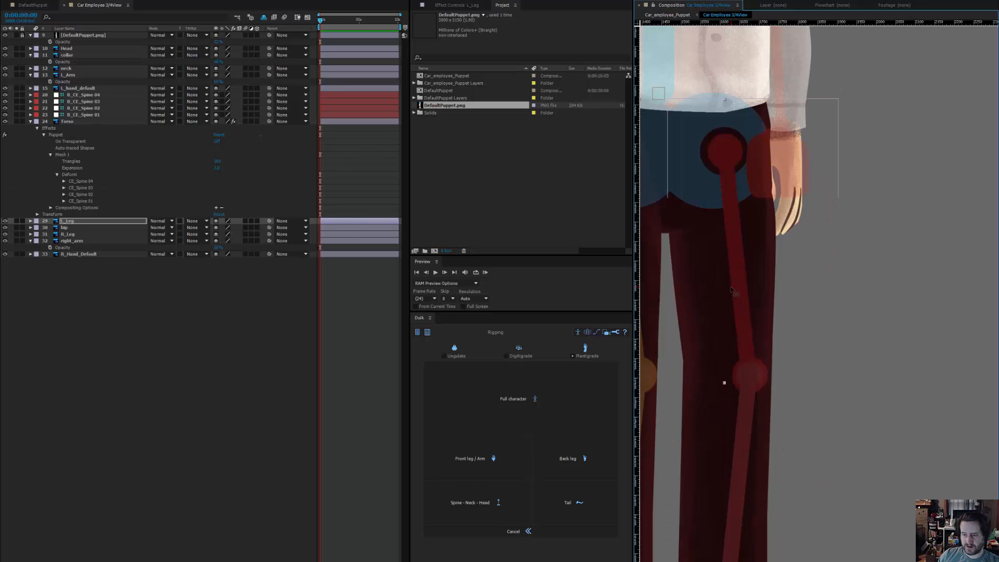
pyautogui.moveTo(731, 286); pyautogui.dragTo(905, 197)
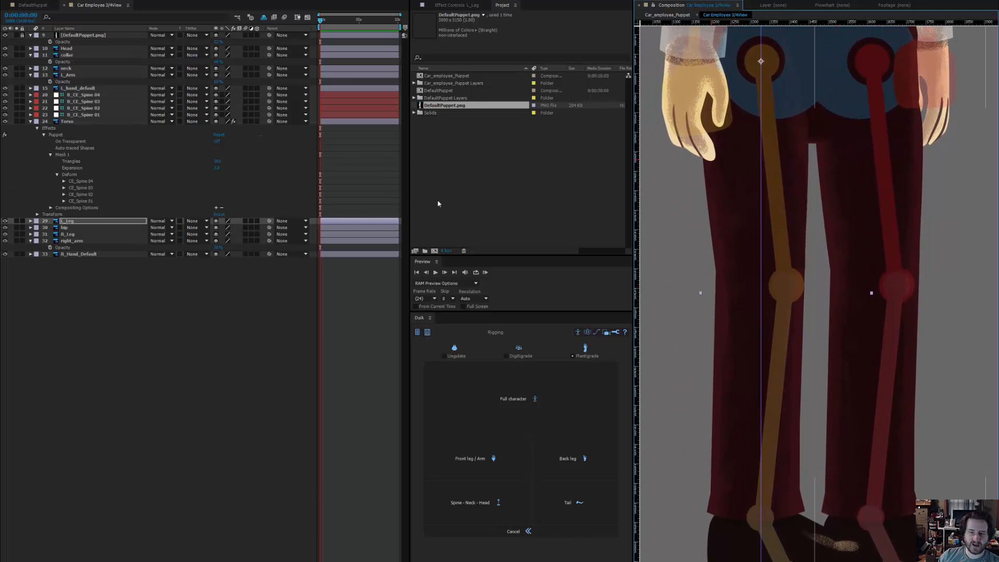
pyautogui.click(572, 458)
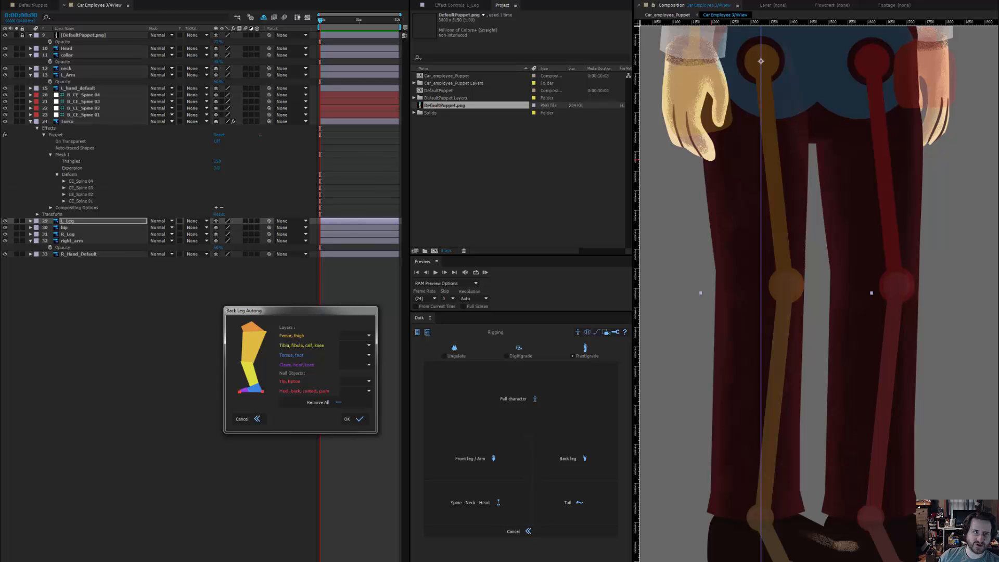
# - Examine the Right Calf and the leg's segments in the DefaultPuppet composition, and return to Car Employee 3/4View
pyautogui.click(31, 7)
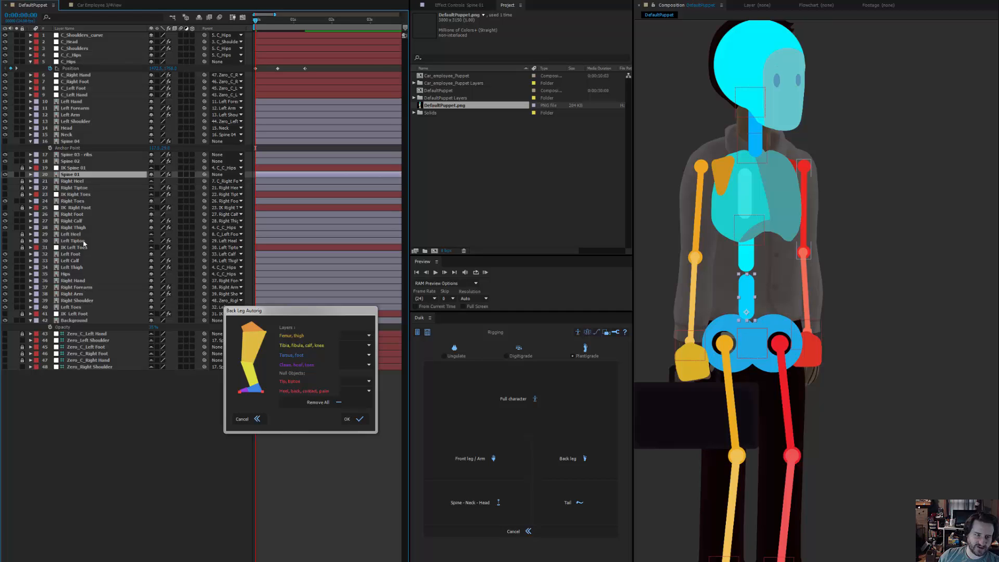
pyautogui.click(81, 221)
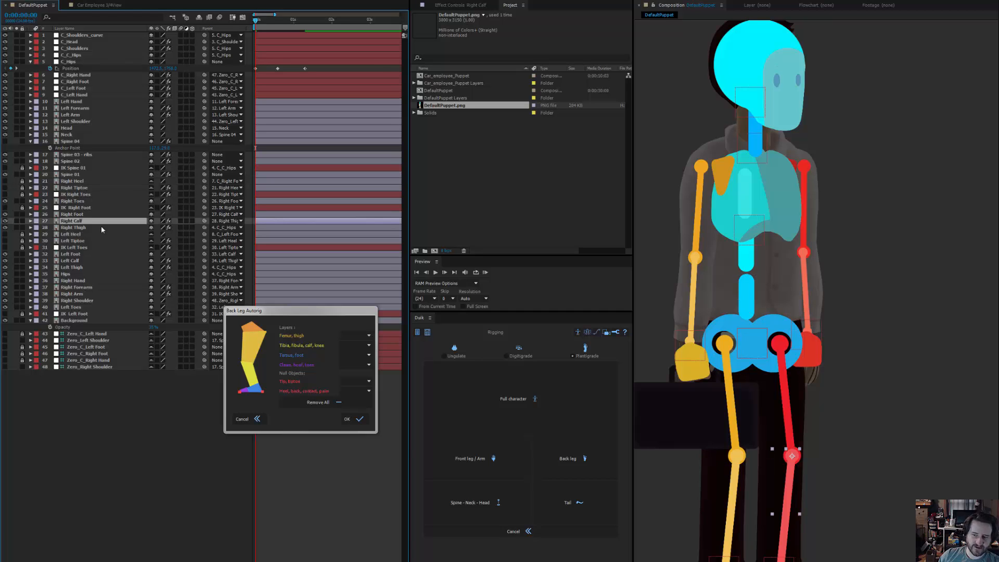
pyautogui.moveTo(798, 408); pyautogui.dragTo(797, 402)
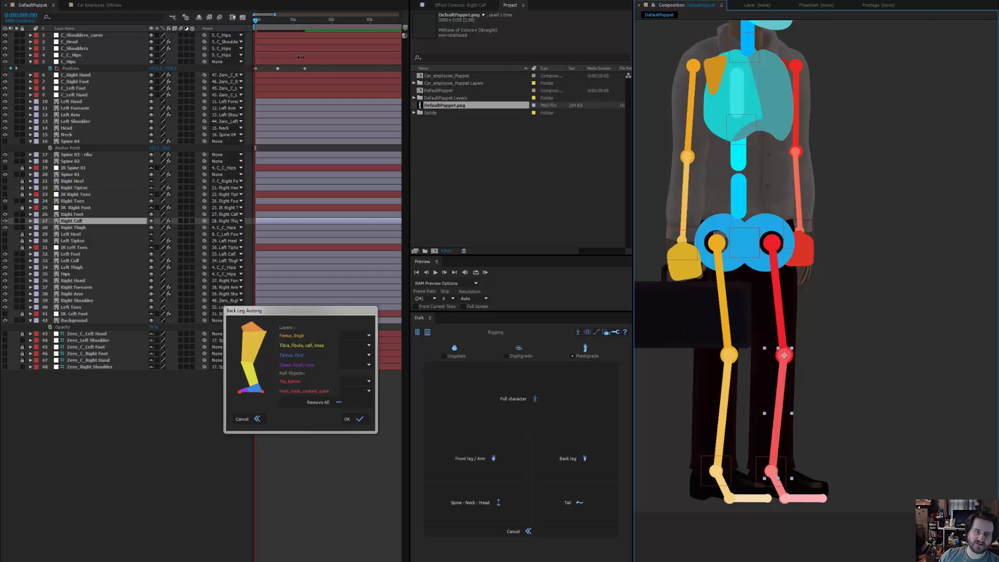
pyautogui.click(99, 5)
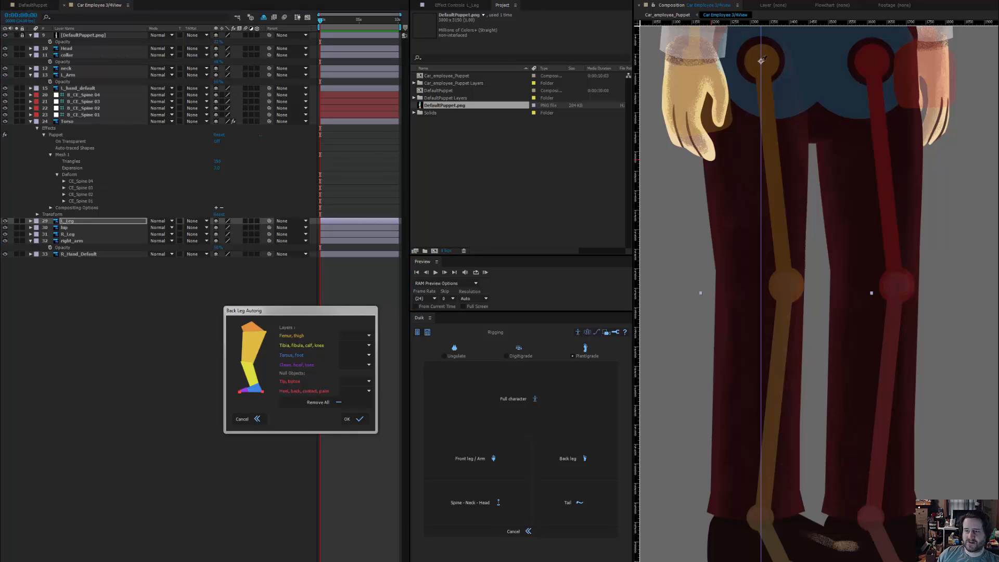
# - Place a puppet pin on L_Leg's upper thigh joint, and show the Info panel and dock it with Preview
pyautogui.hotkey('ctrl', '2')
pyautogui.click(720, 63)
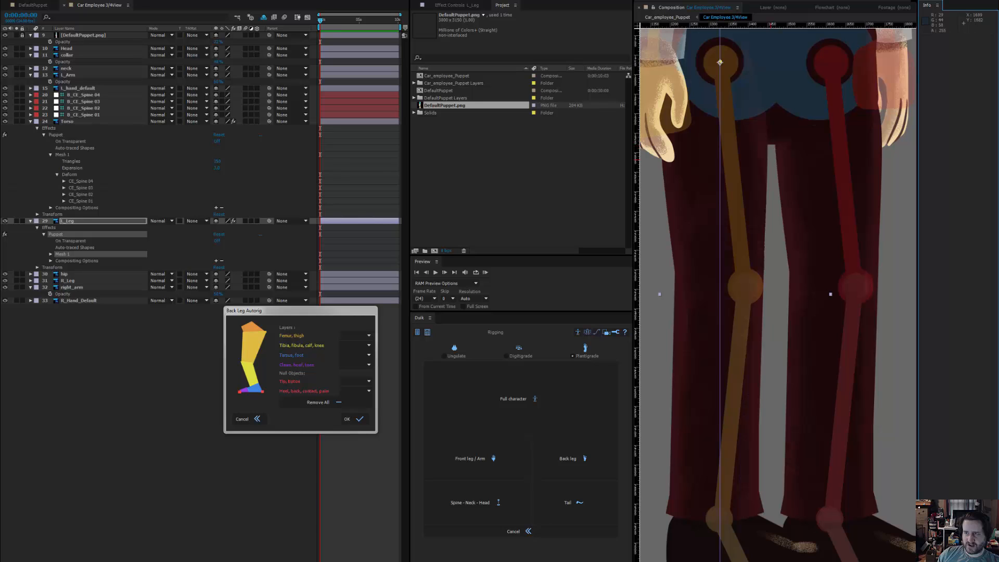
pyautogui.moveTo(930, 7); pyautogui.dragTo(529, 267)
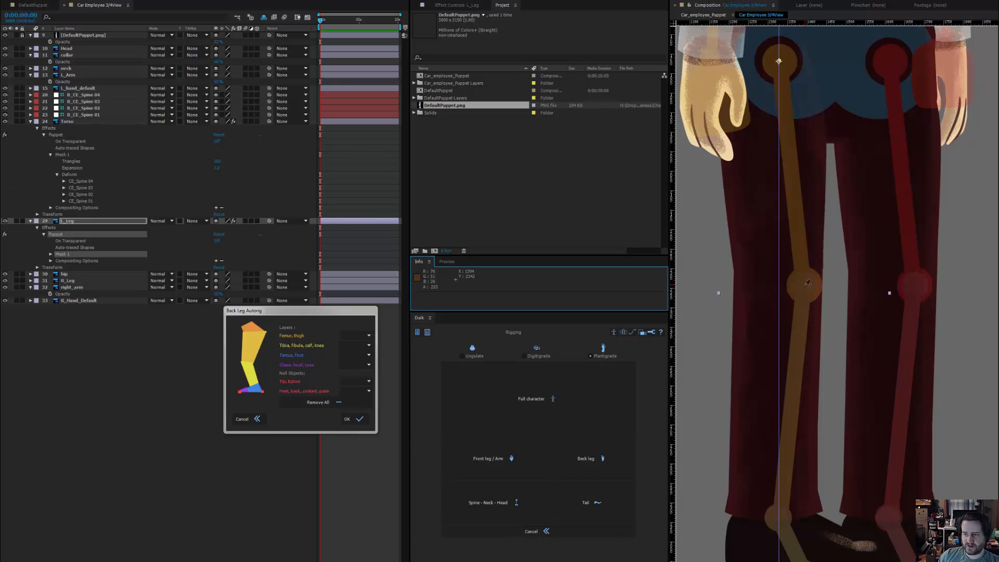
# - Place puppet pins on L_Leg's knee, ankle, lower foot joint and front foot tip, following the skeleton guide
pyautogui.scroll(-5, 791, 344)
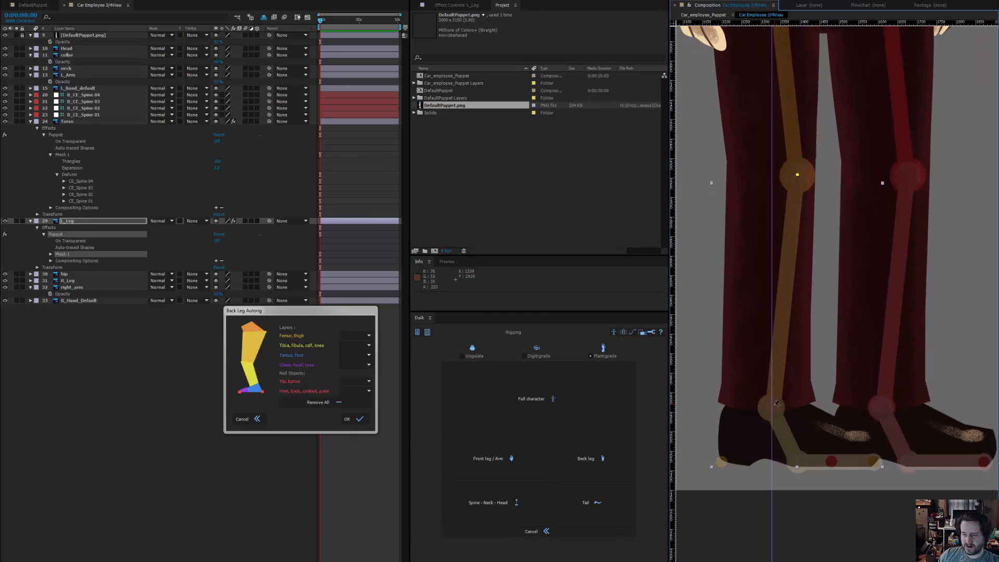
pyautogui.scroll(2, 776, 404)
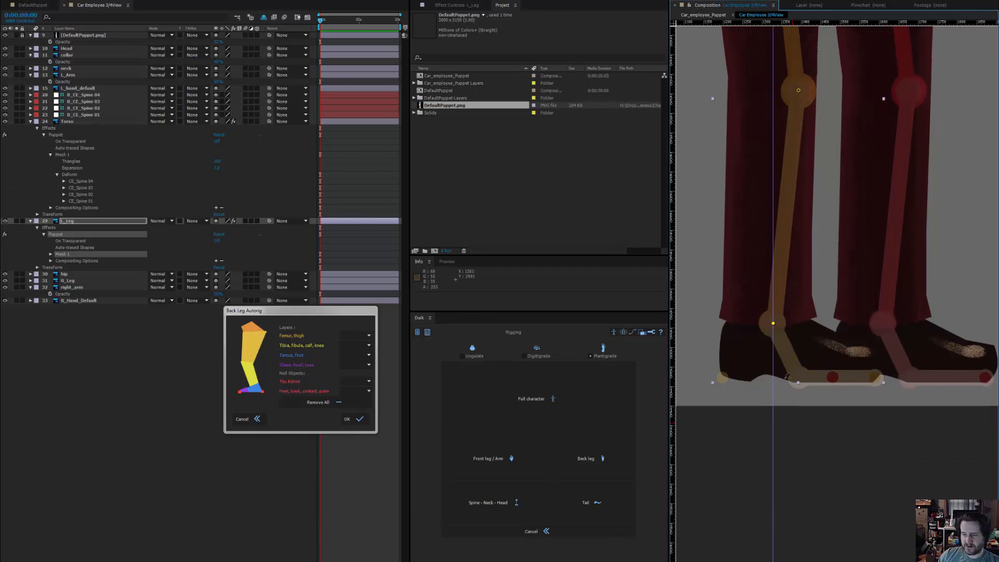
pyautogui.scroll(-4, 785, 404)
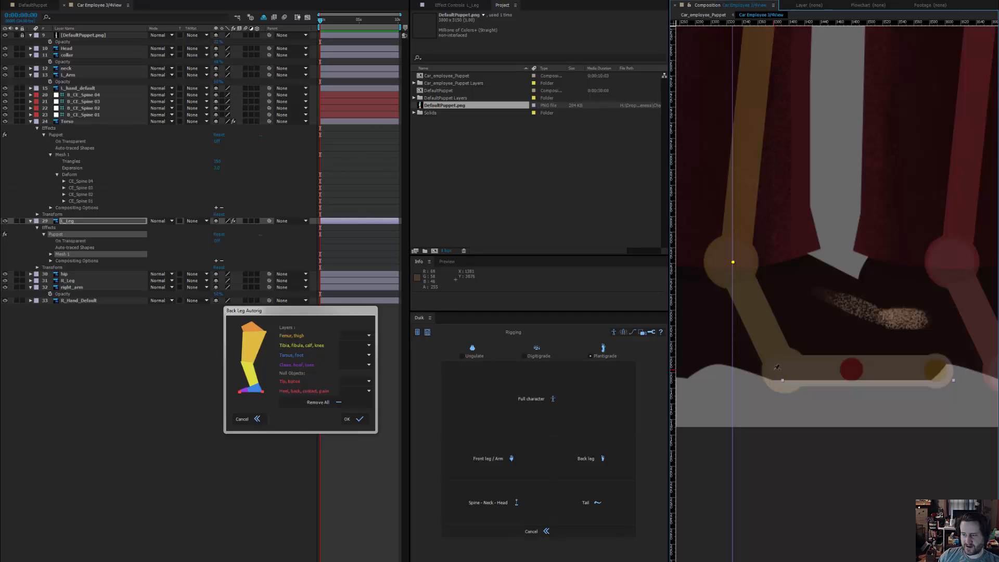
pyautogui.click(774, 369)
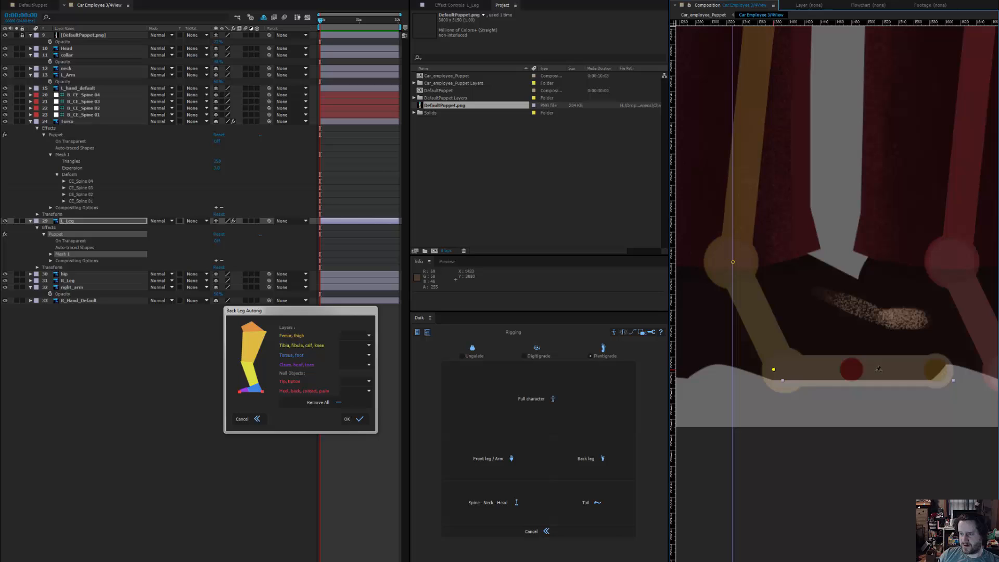
pyautogui.click(938, 369)
pyautogui.scroll(-2, 903, 322)
pyautogui.moveTo(849, 353); pyautogui.dragTo(818, 361)
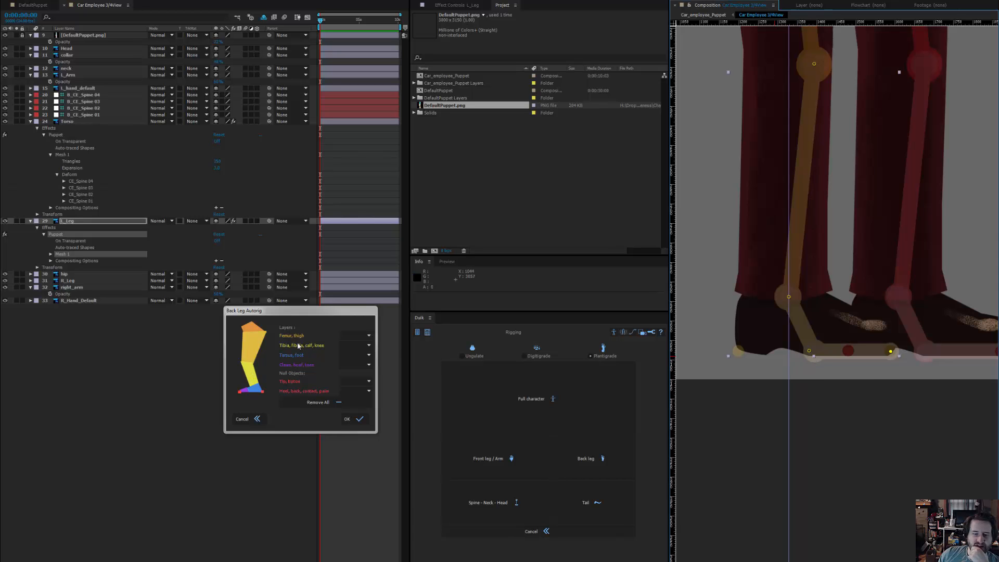
pyautogui.scroll(-2, 820, 324)
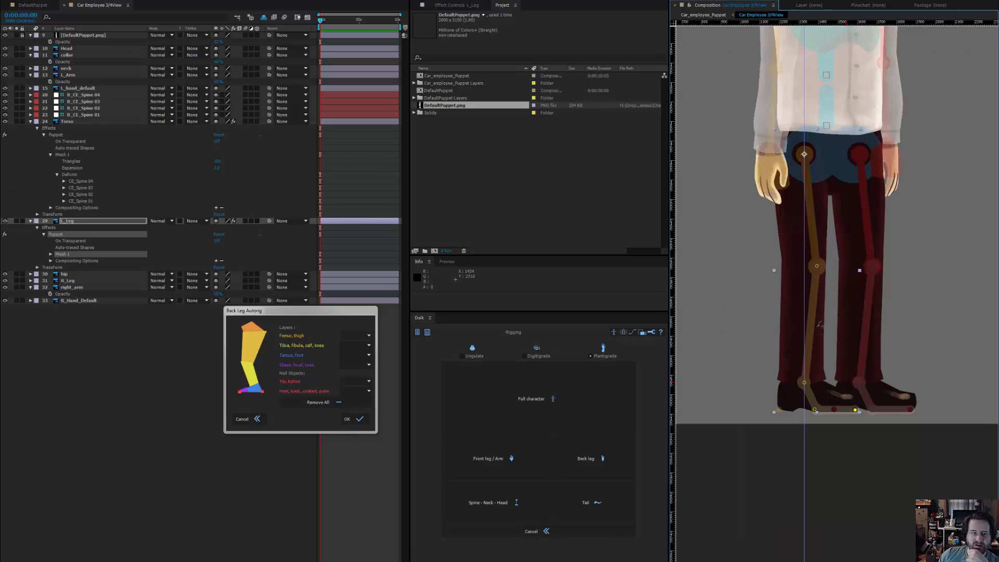
pyautogui.scroll(2, 820, 324)
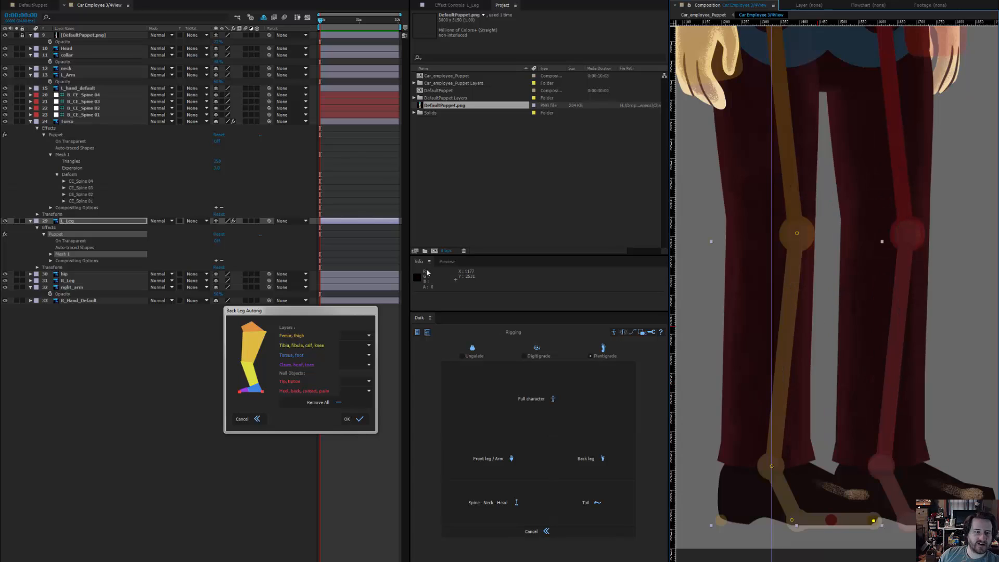
# - Reveal L_Leg's puppet pins and rename Puppet Pin 1 as CE_L_Thigh
pyautogui.click(58, 273)
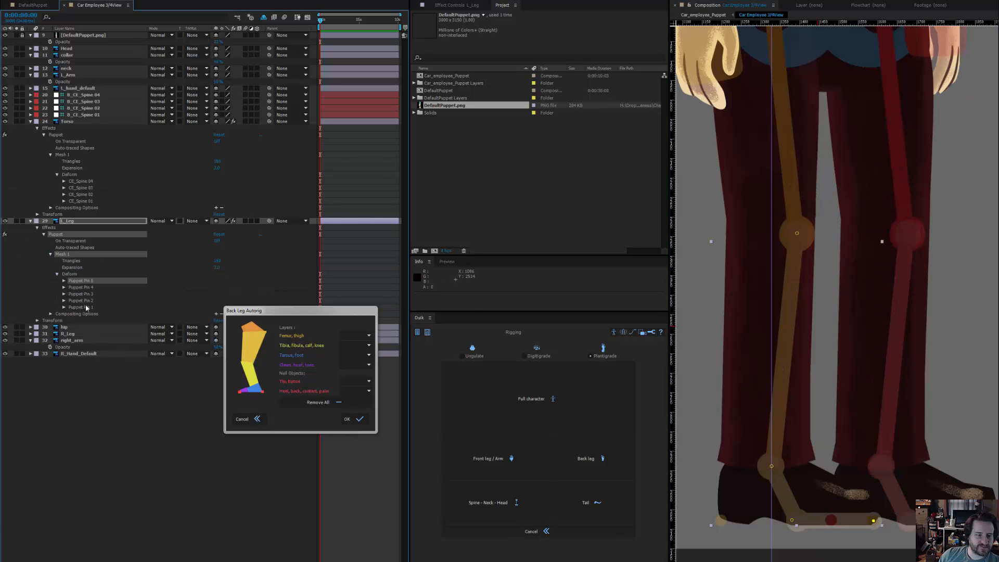
pyautogui.click(86, 307)
pyautogui.press('Return')
pyautogui.write('CE_')
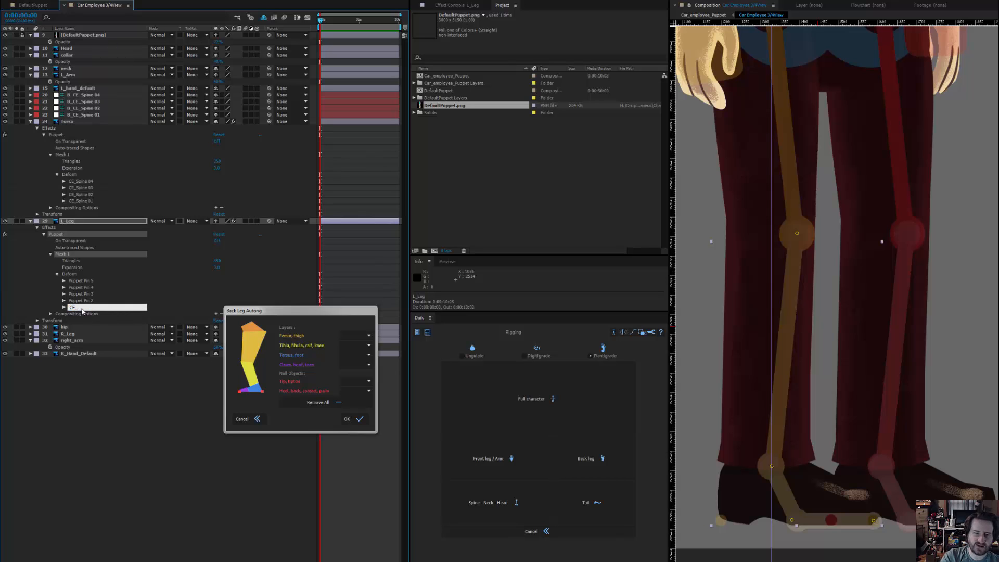
pyautogui.write('Thigh')
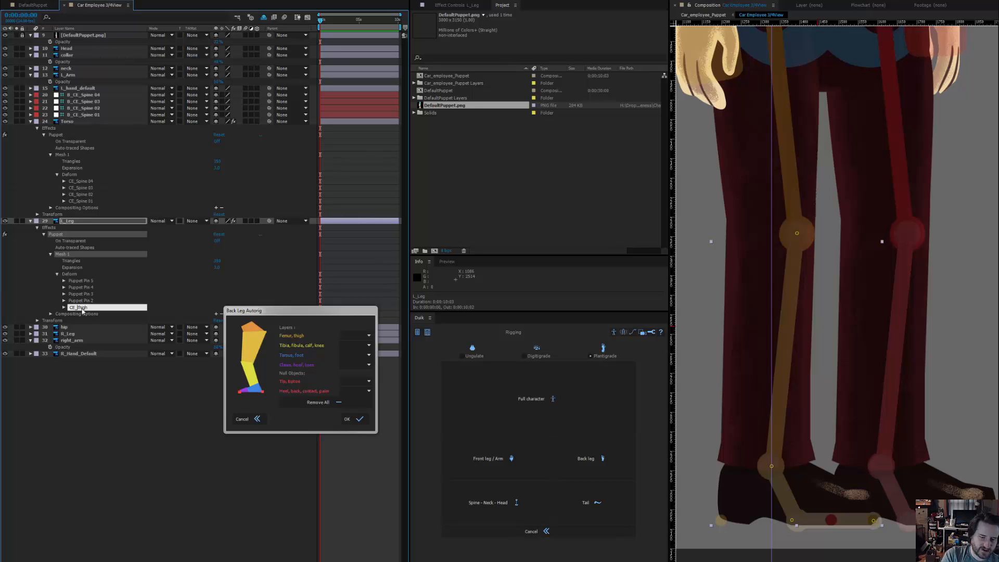
pyautogui.write('L_')
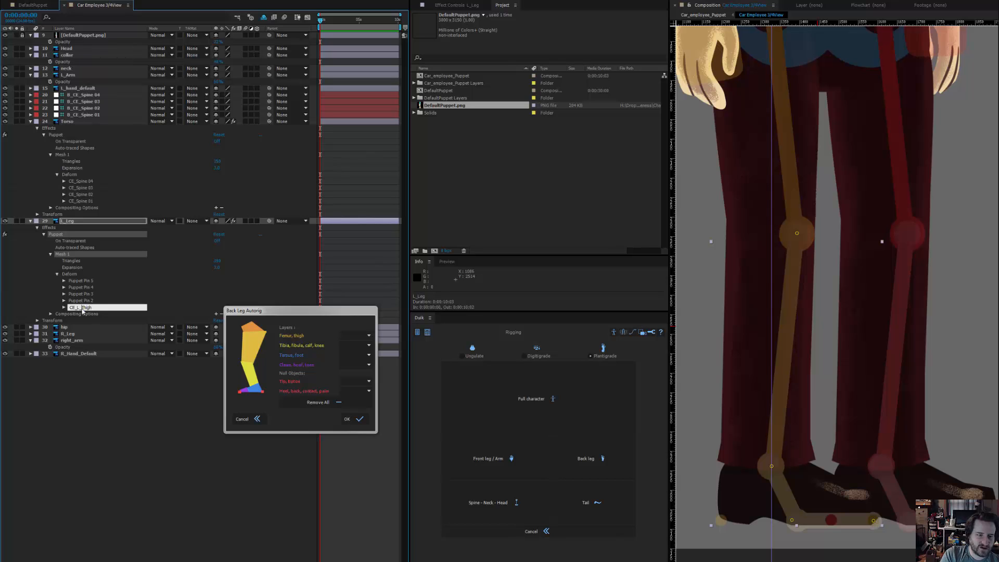
# - Copy the CE_L_ prefix and use it to rename Puppet Pin 2 as CE_L_Knee
pyautogui.hotkey('shift', 'Home')
pyautogui.hotkey('ctrl', 'c')
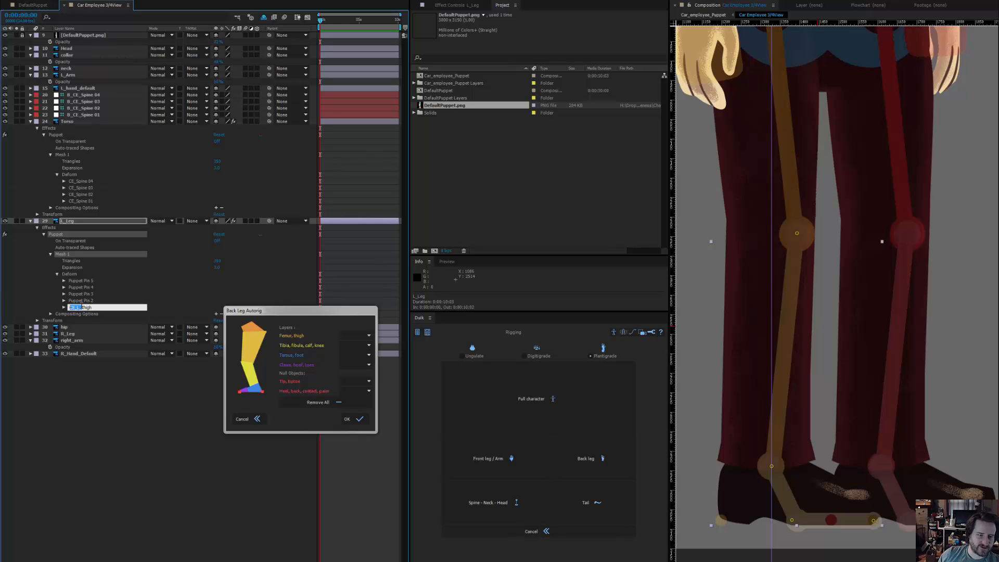
pyautogui.click(87, 300)
pyautogui.press('Return')
pyautogui.hotkey('ctrl', 'v')
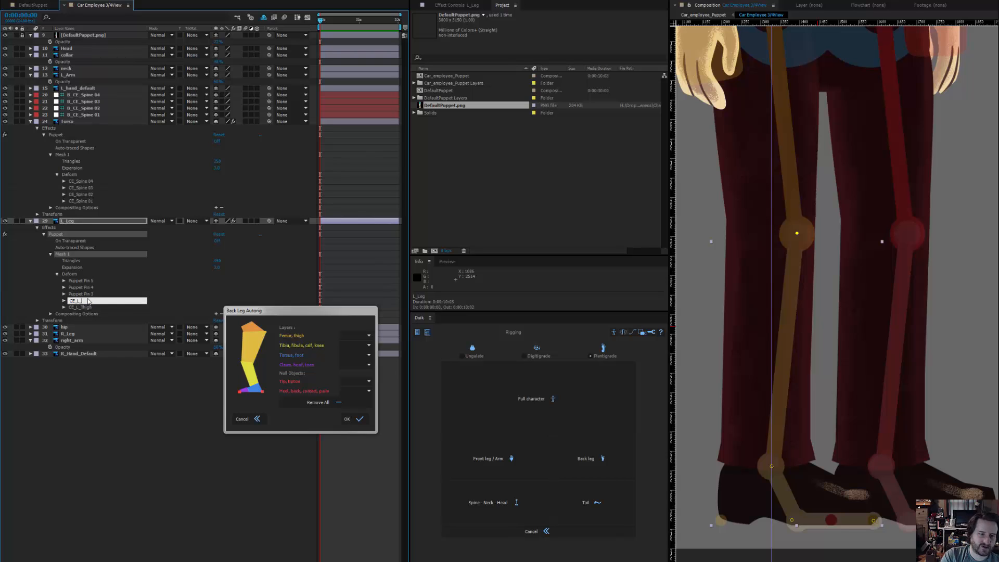
pyautogui.press('Return')
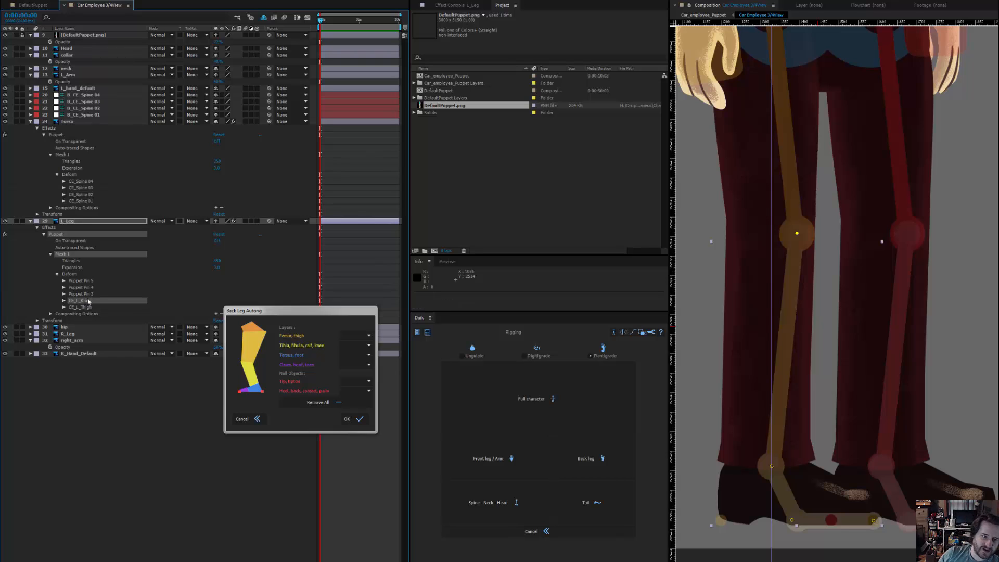
# - Rename Puppet Pin 3 as CE_L_Foot, reusing the copied CE_L_ prefix
pyautogui.click(89, 295)
pyautogui.press('Return')
pyautogui.hotkey('ctrl', 'v')
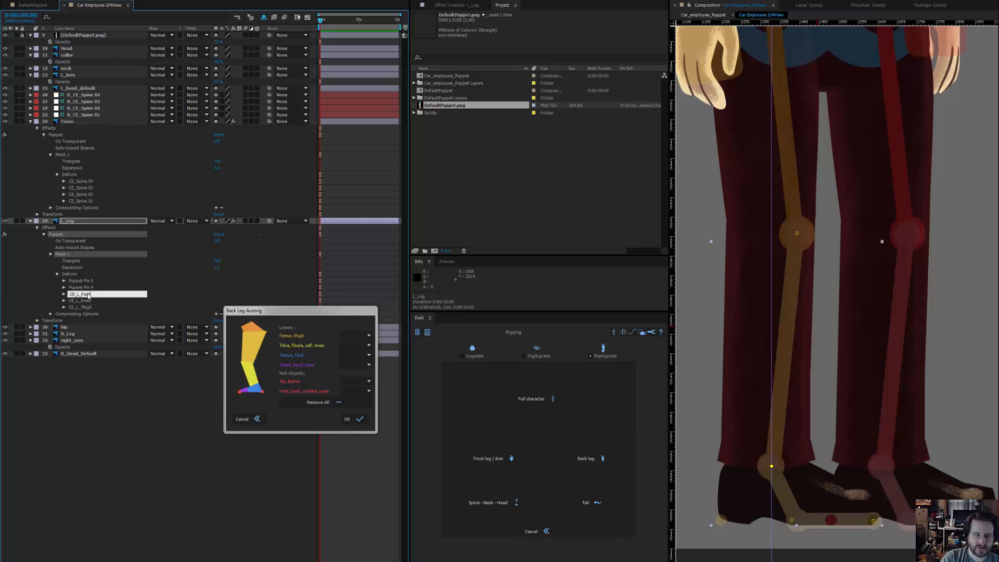
pyautogui.press('Return')
# - Rename Puppet Pin 4 as CE_L_Toes, reusing the copied CE_L_ prefix
pyautogui.click(87, 289)
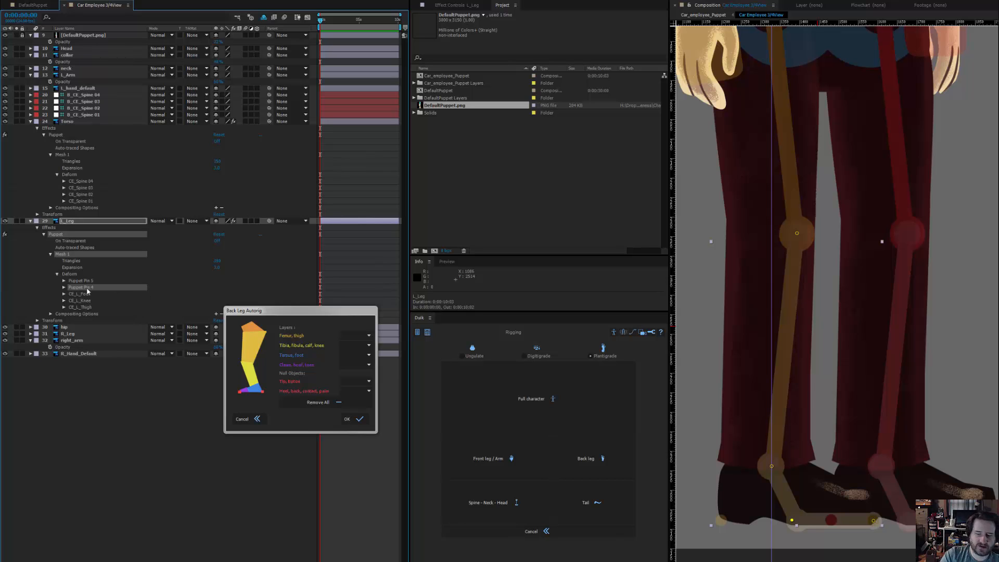
pyautogui.press('Return')
pyautogui.hotkey('ctrl', 'v')
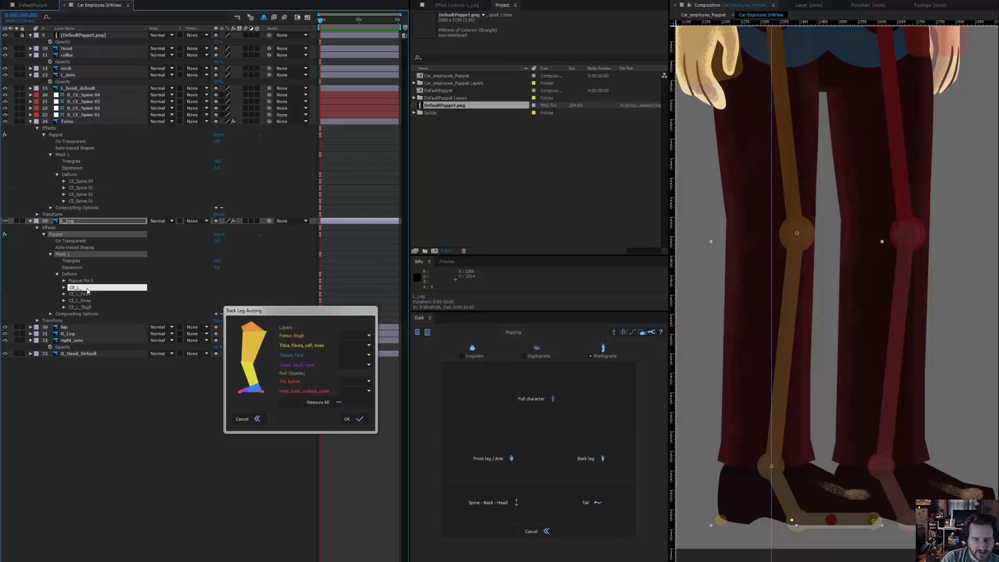
pyautogui.write('Toes')
pyautogui.press('Return')
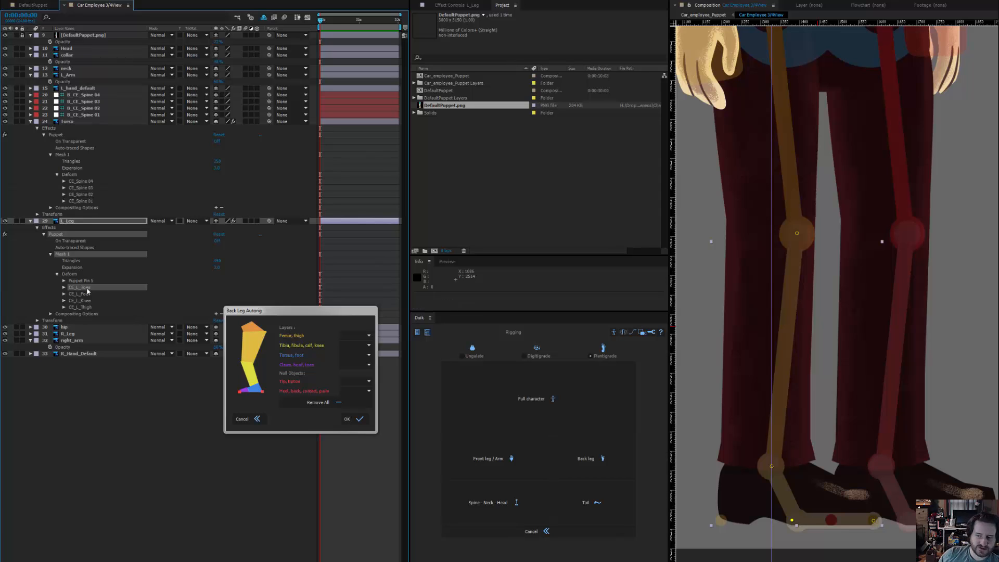
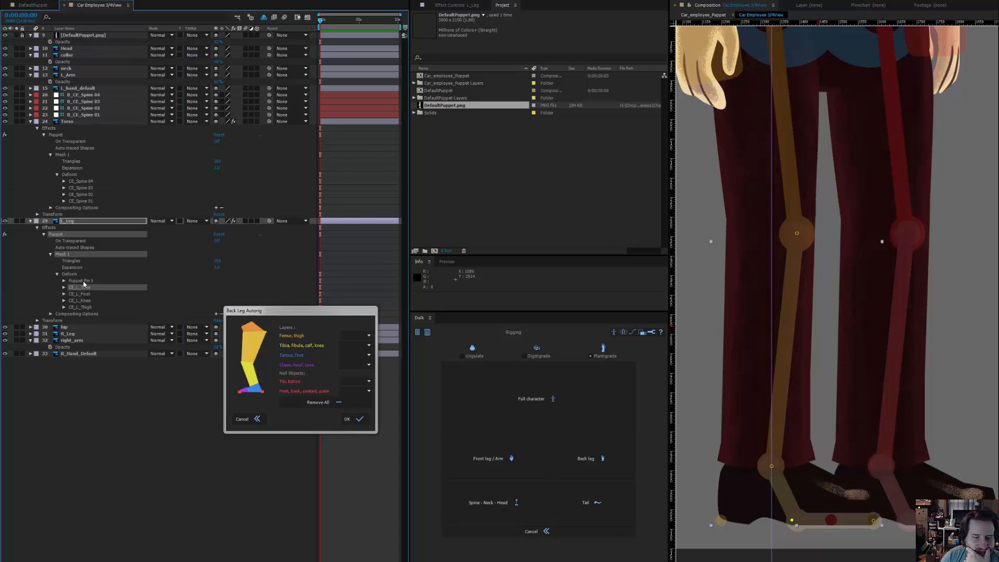
# - In the DefaultPuppet composition, unlock and show the Left Heel and Left Tiptoe layers and copy both
pyautogui.click(46, 6)
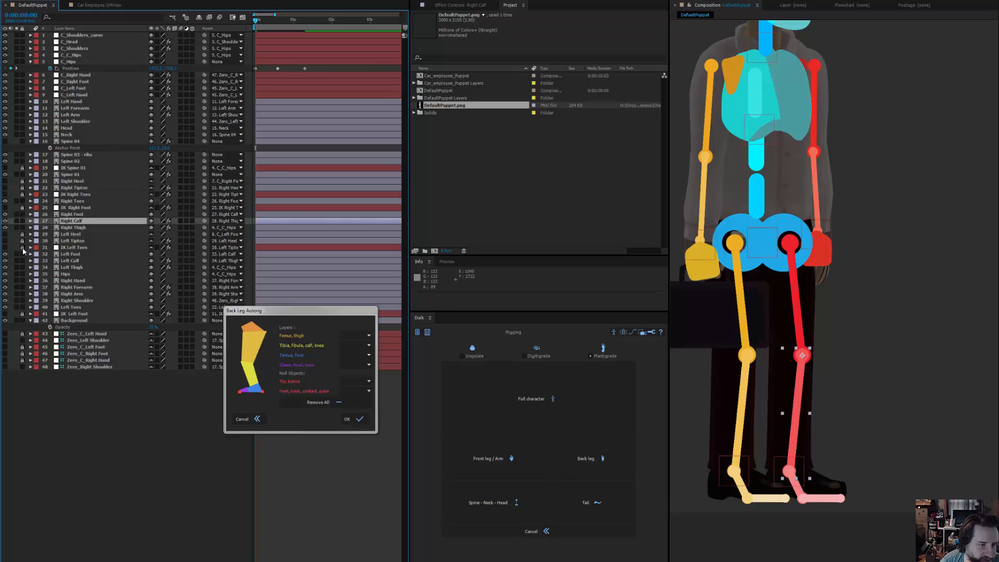
pyautogui.moveTo(22, 234); pyautogui.dragTo(5, 246)
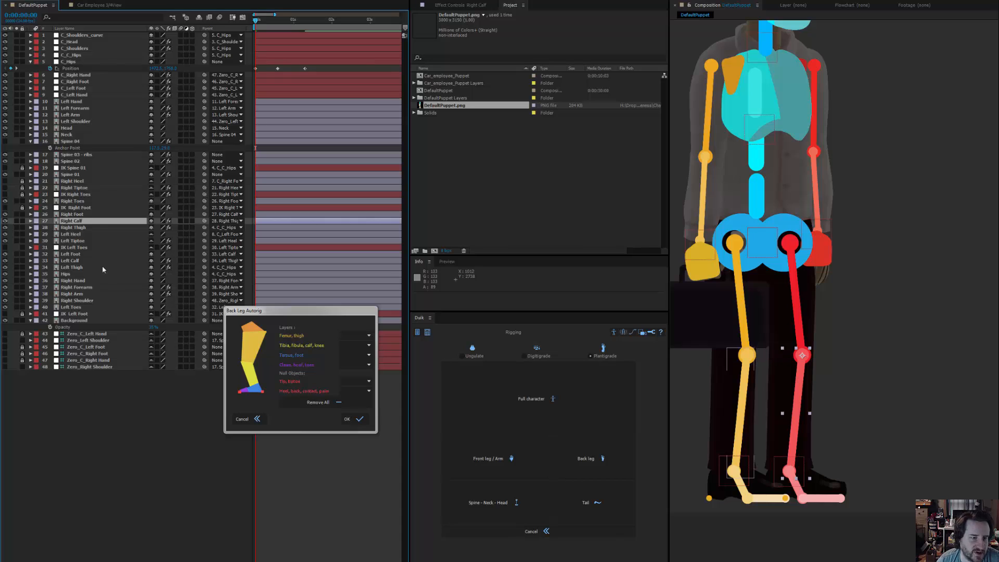
pyautogui.click(76, 236)
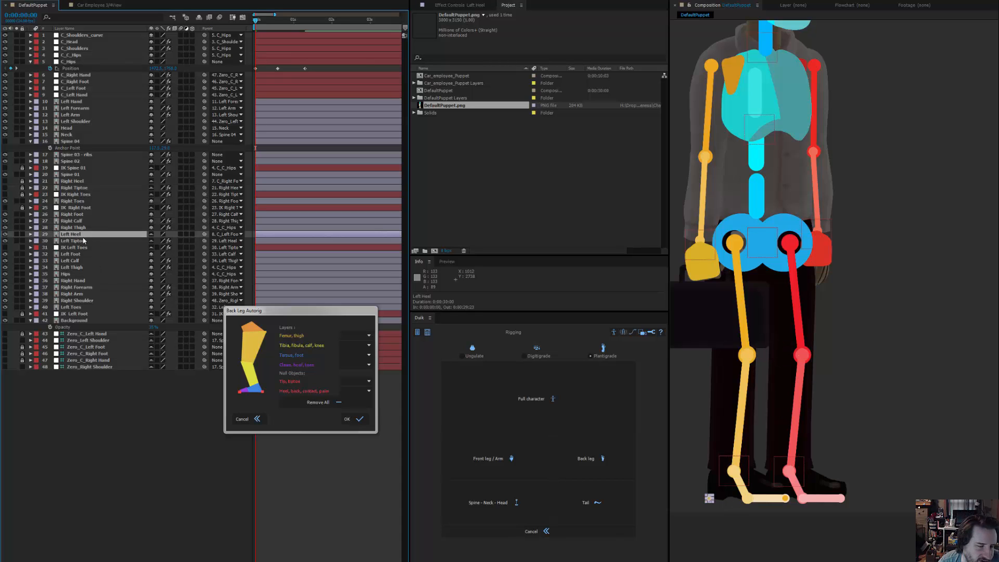
pyautogui.keyDown('shift'); pyautogui.click(78, 242); pyautogui.keyUp('shift')
pyautogui.hotkey('ctrl', 'c')
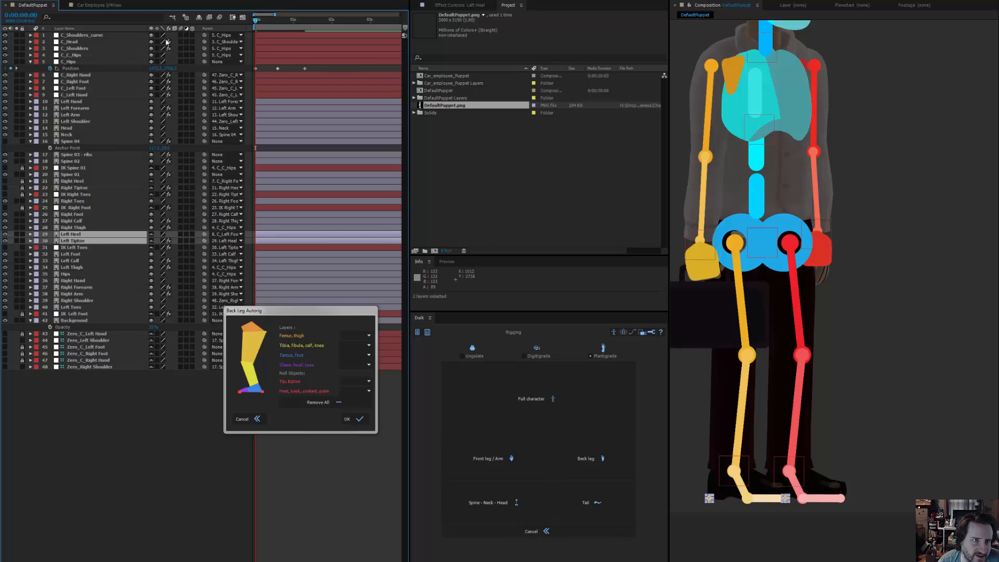
# - Try pasting the Left Heel and Left Tiptoe layers into Car Employee 3/4View, and undo the paste
pyautogui.click(99, 6)
pyautogui.hotkey('ctrl', 'v')
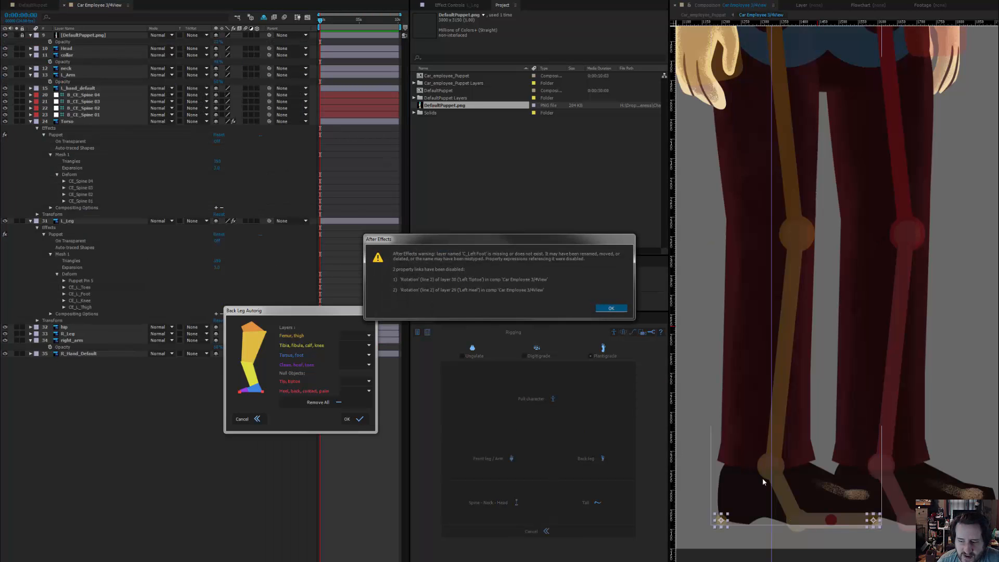
pyautogui.click(606, 308)
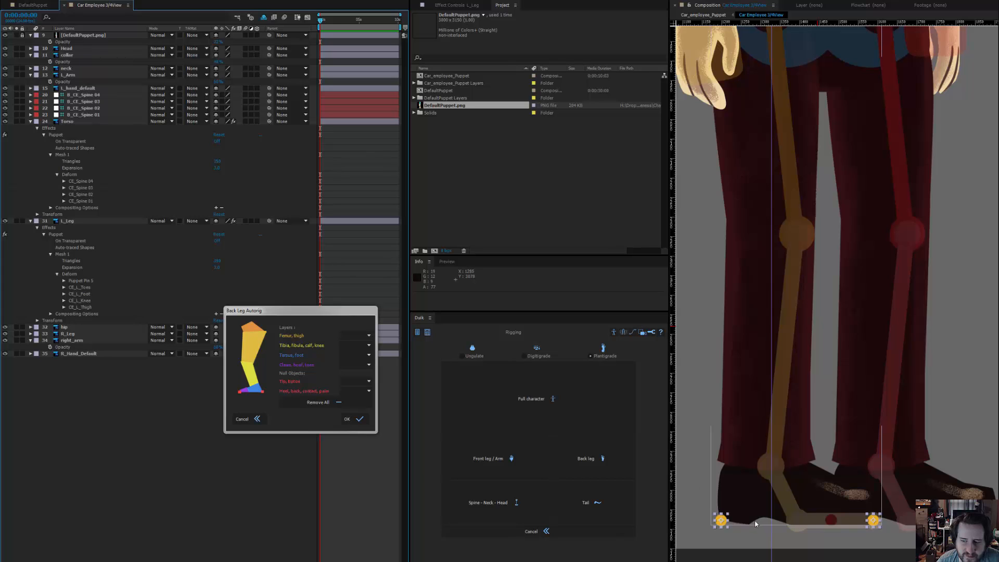
pyautogui.hotkey('ctrl', 'z')
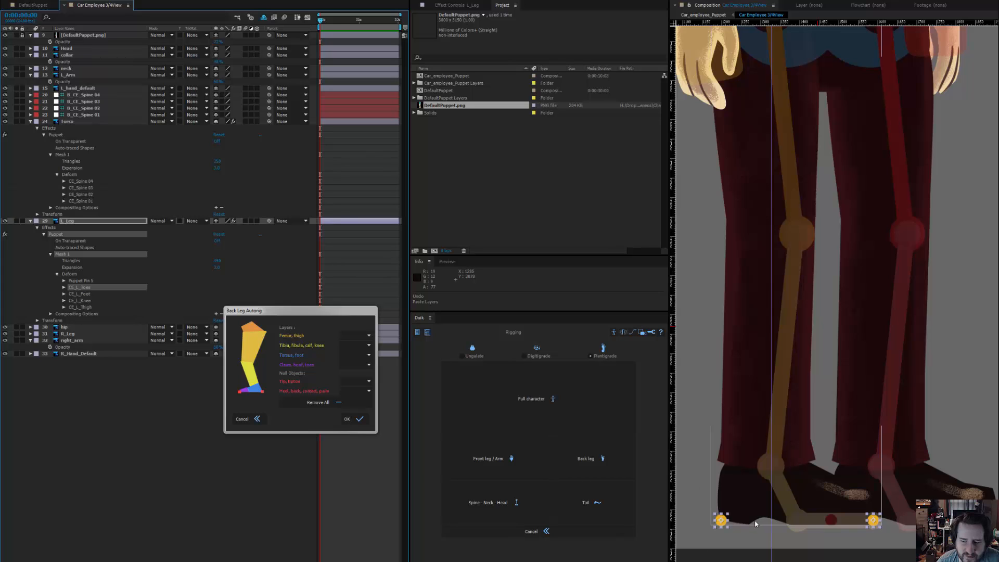
# - Delete Puppet Pin 5 at the front tip of L_Leg's foot
pyautogui.click(874, 520)
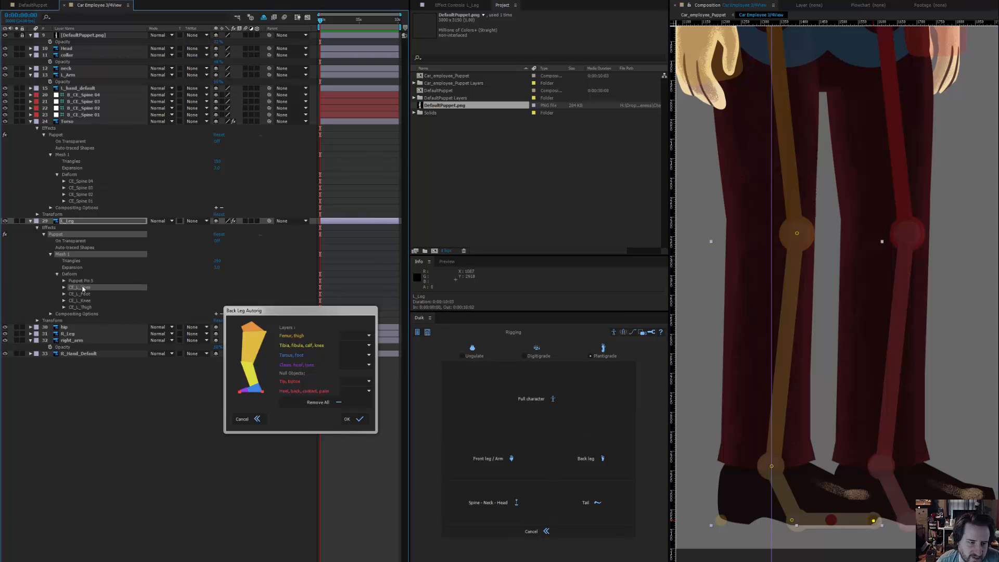
pyautogui.press('Delete')
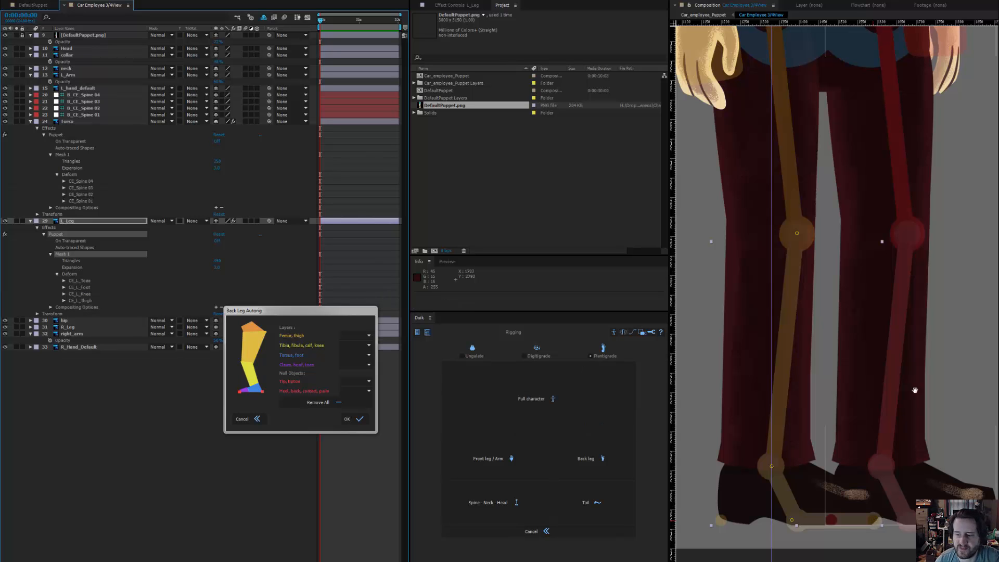
# - Add a new null object above L_Leg in the Car Employee 3/4View composition
pyautogui.moveTo(914, 390); pyautogui.dragTo(902, 311)
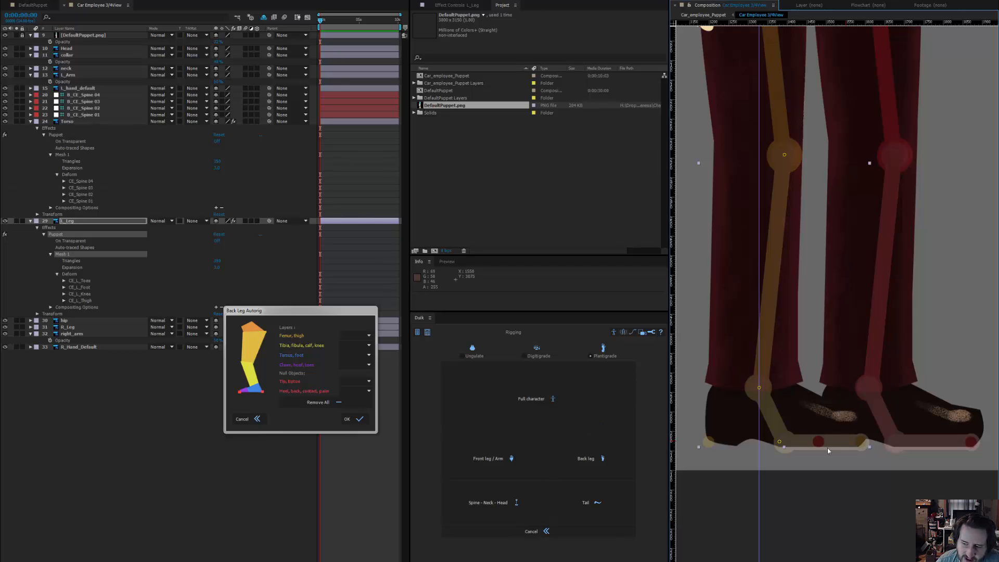
pyautogui.rightClick(724, 411)
pyautogui.moveTo(740, 415)
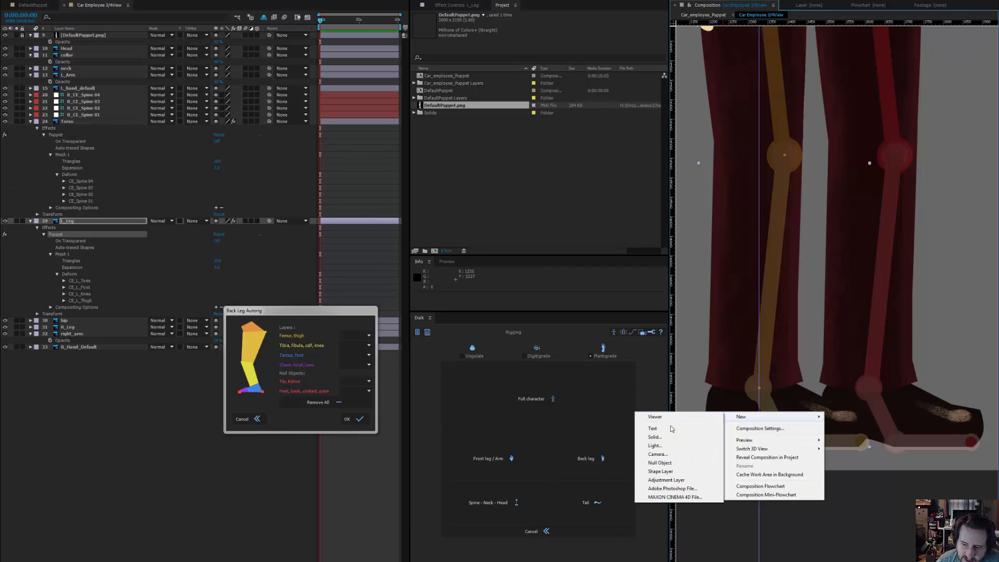
pyautogui.click(658, 465)
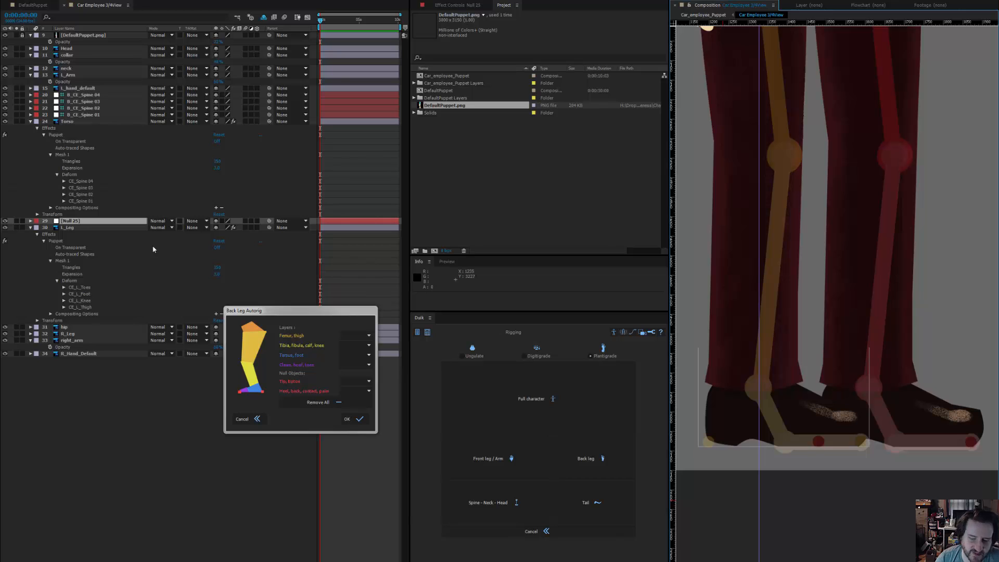
# - Reveal the source of the new null above L_Leg in the project's Solids folder
pyautogui.click(414, 113)
pyautogui.rightClick(117, 221)
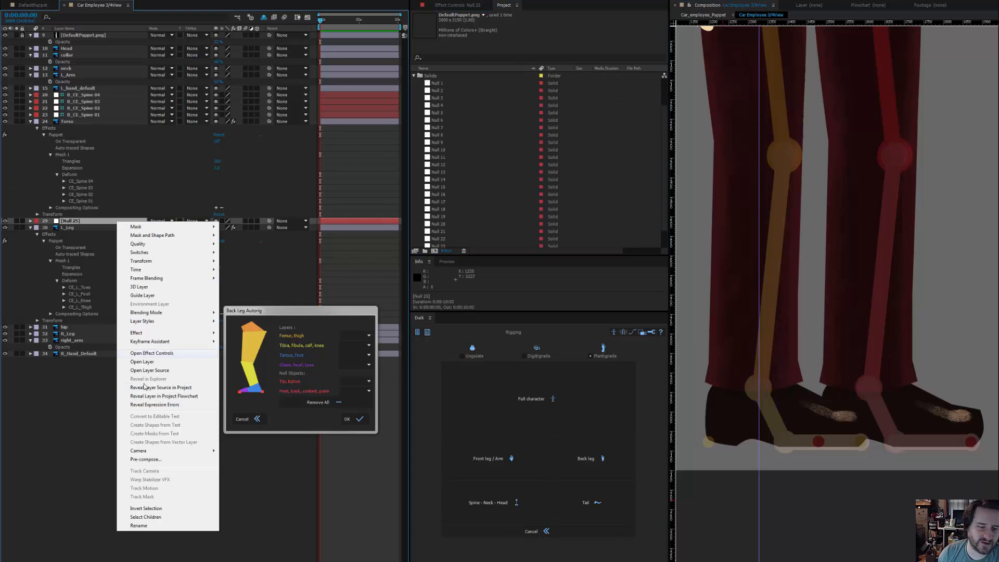
pyautogui.moveTo(156, 452)
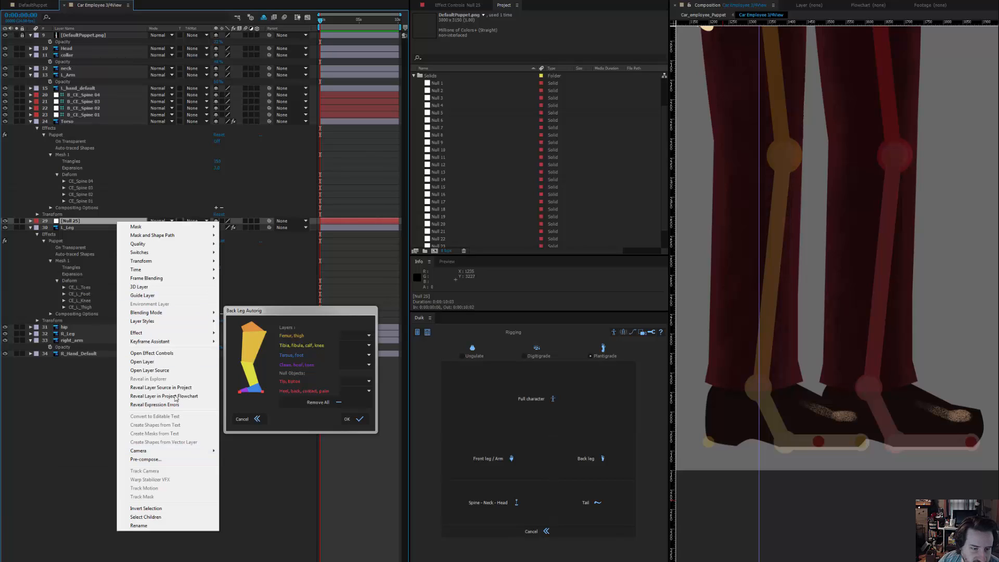
pyautogui.click(161, 388)
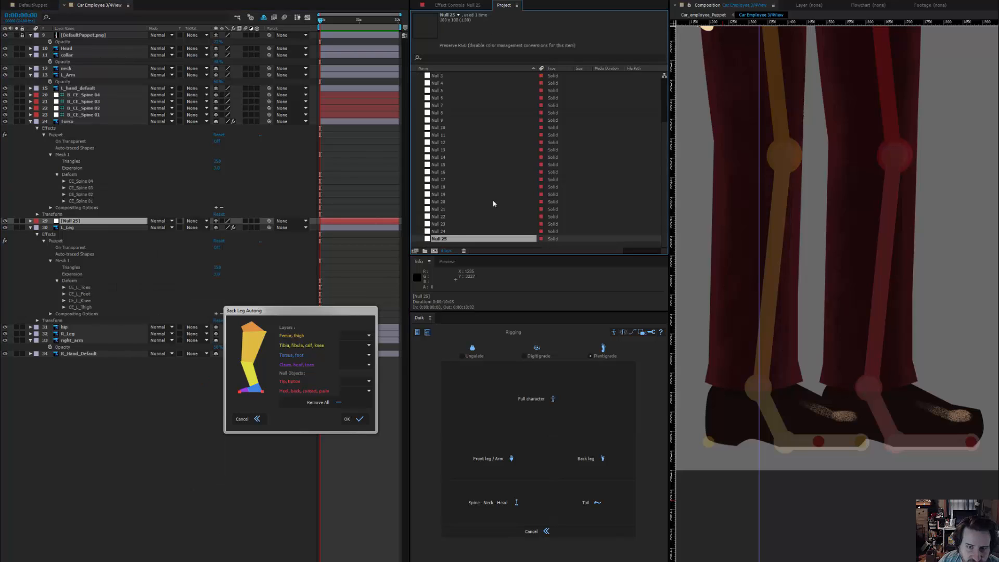
# - Rename the null's source in the project to "Null for Duik"
pyautogui.rightClick(447, 239)
pyautogui.click(442, 241)
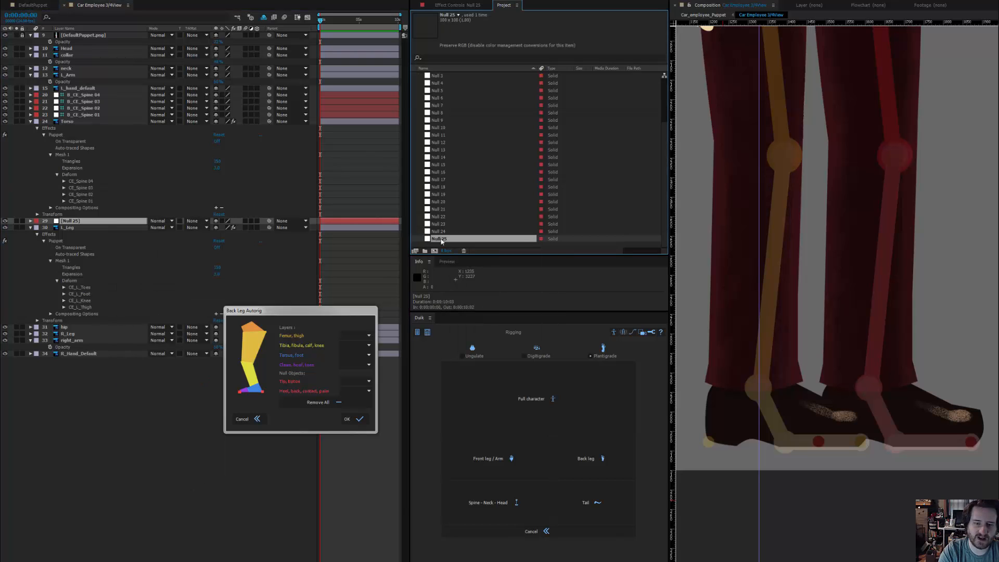
pyautogui.press('Return')
pyautogui.click(442, 241)
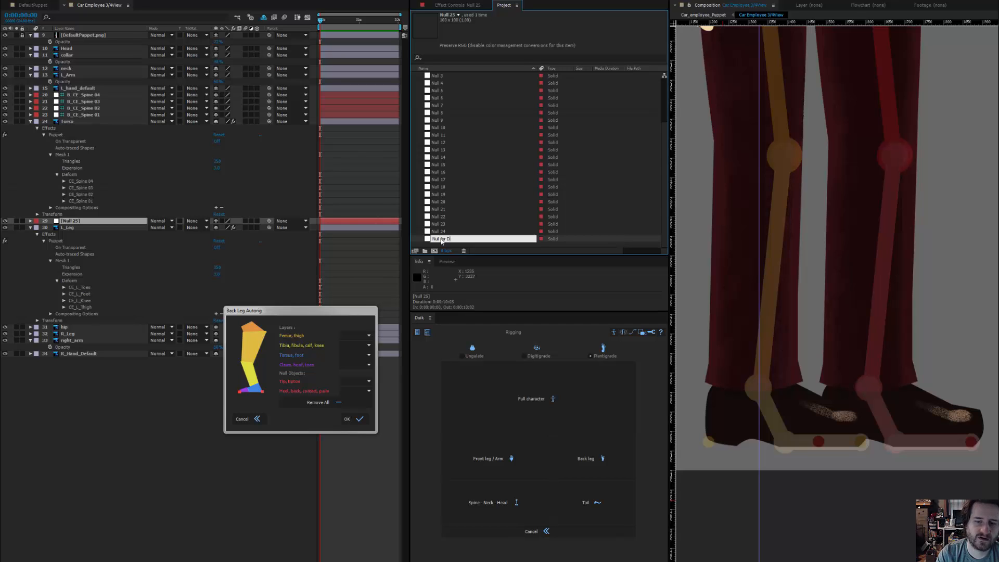
pyautogui.press('Return')
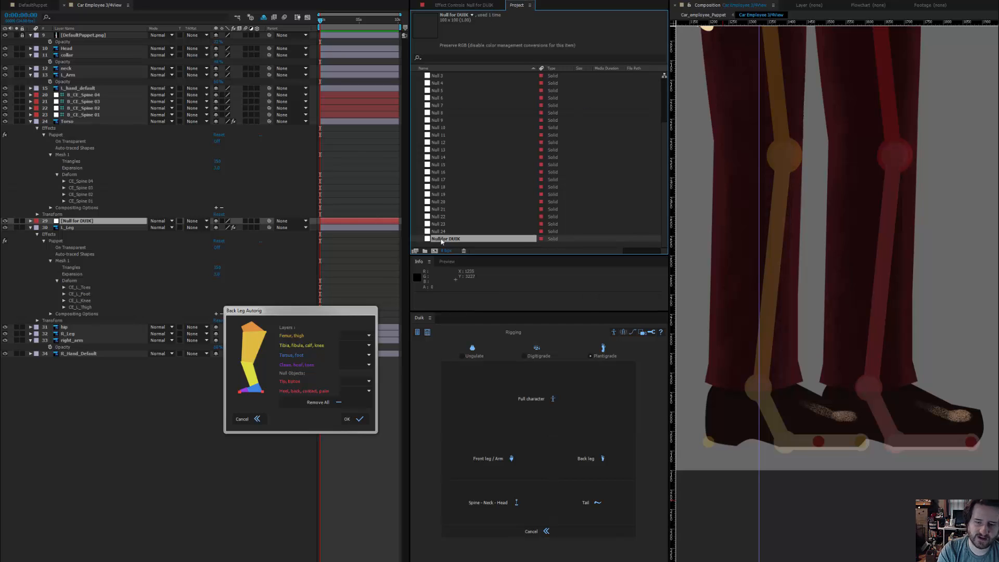
pyautogui.press('Return')
pyautogui.click(442, 241)
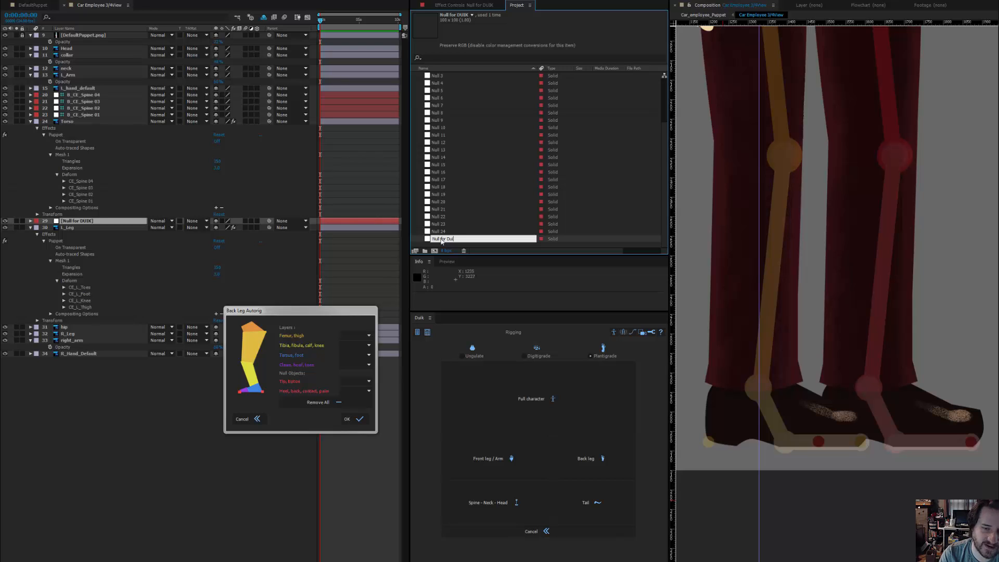
pyautogui.write('uik')
pyautogui.press('Return')
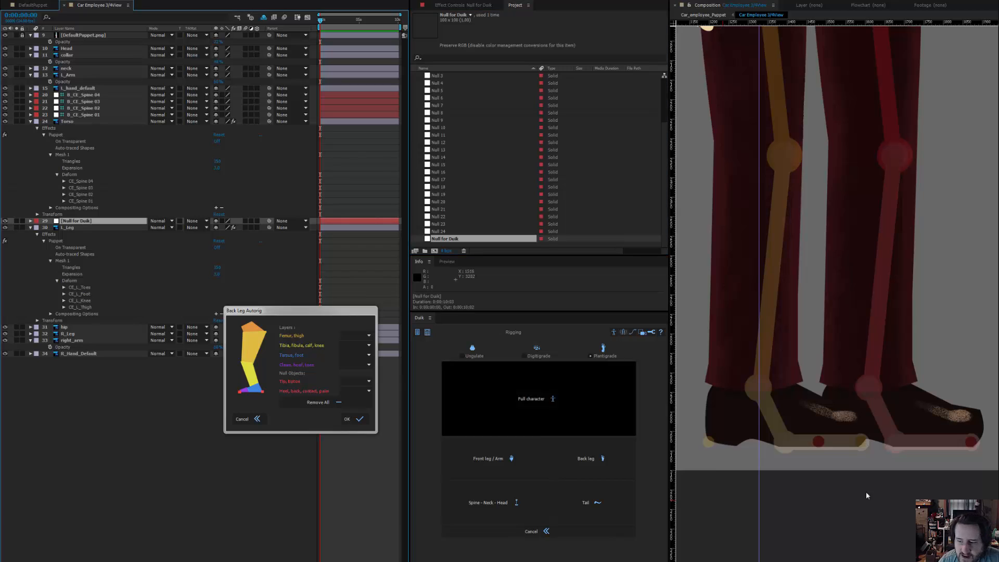
# - Move the Null for Duik layer down to the empty area below the character's feet
pyautogui.scroll(-2, 846, 321)
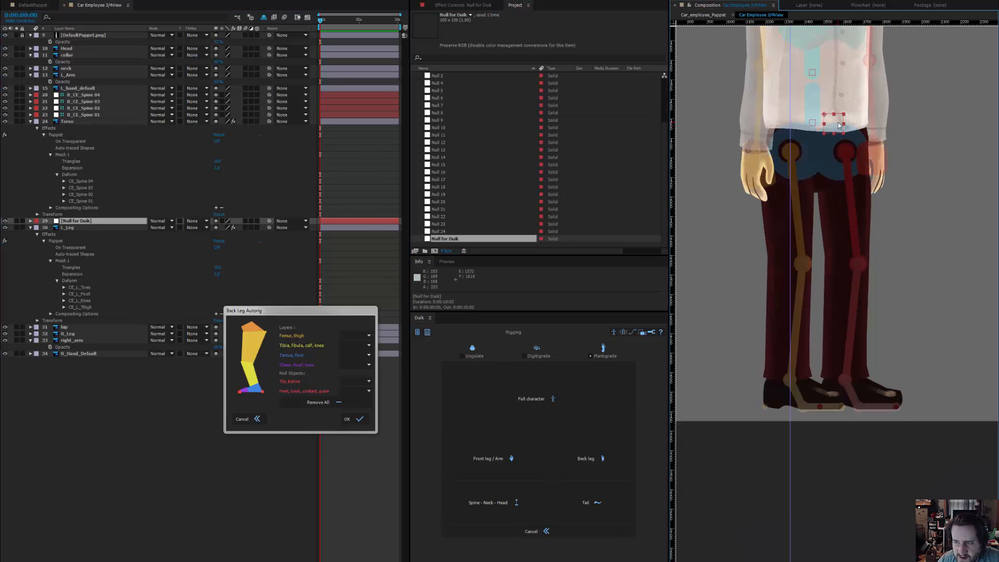
pyautogui.moveTo(837, 123); pyautogui.dragTo(868, 462)
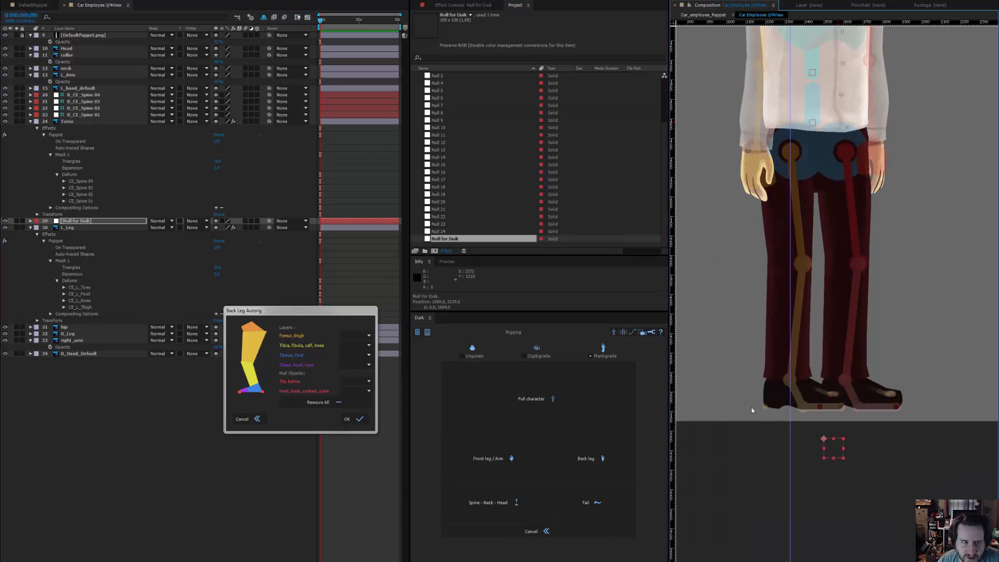
pyautogui.rightClick(449, 239)
pyautogui.click(427, 240)
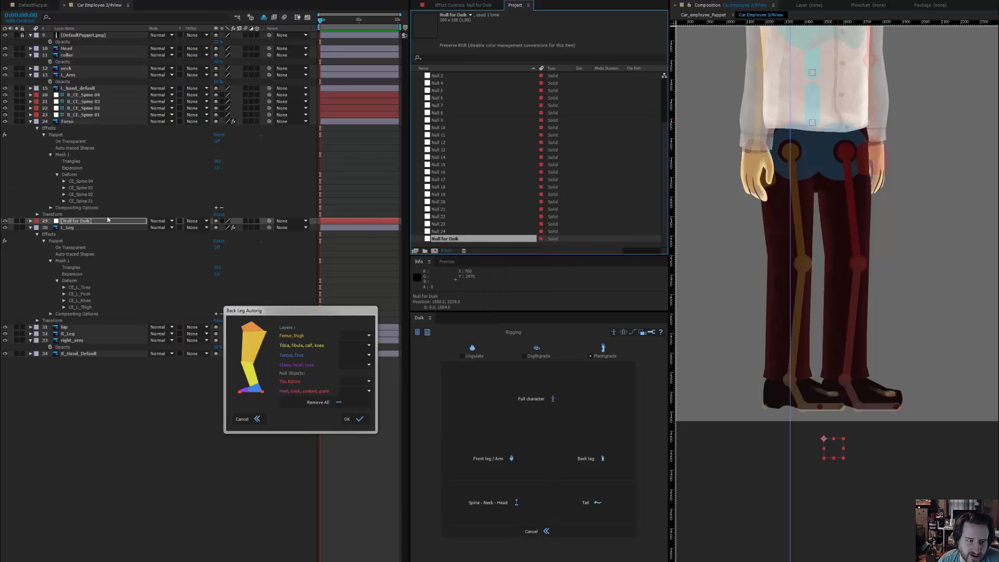
# - Set the Null for Duik solid's size to 50 × 50 px
pyautogui.click(81, 222)
pyautogui.click(10, 1)
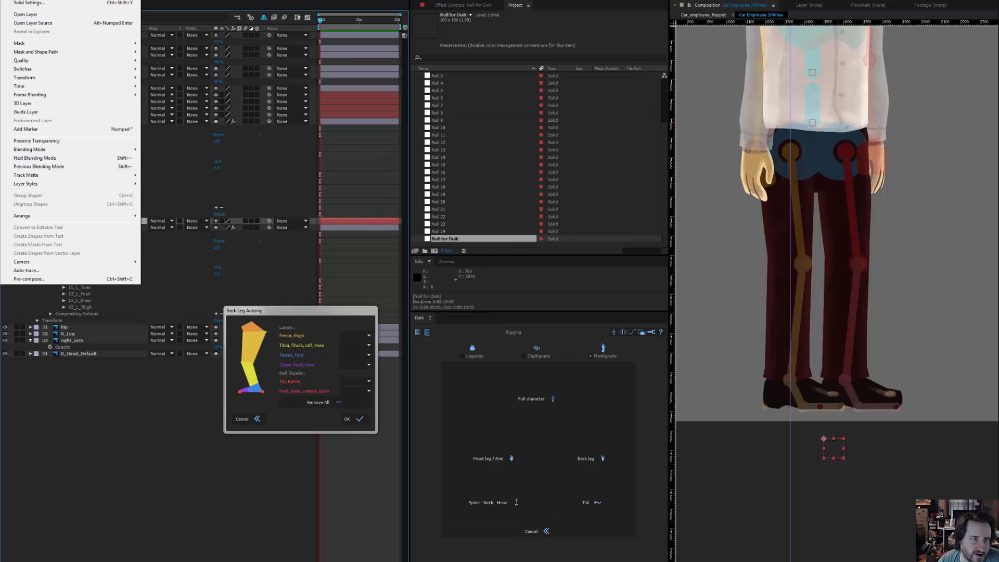
pyautogui.click(69, 4)
pyautogui.click(58, 14)
pyautogui.write('50')
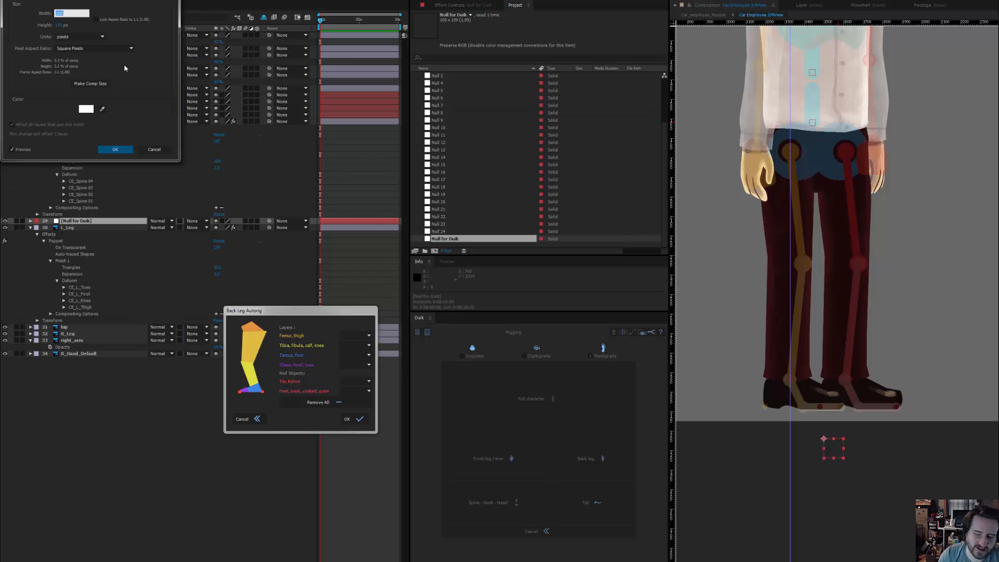
pyautogui.press('Tab')
pyautogui.write('50')
pyautogui.press('Return')
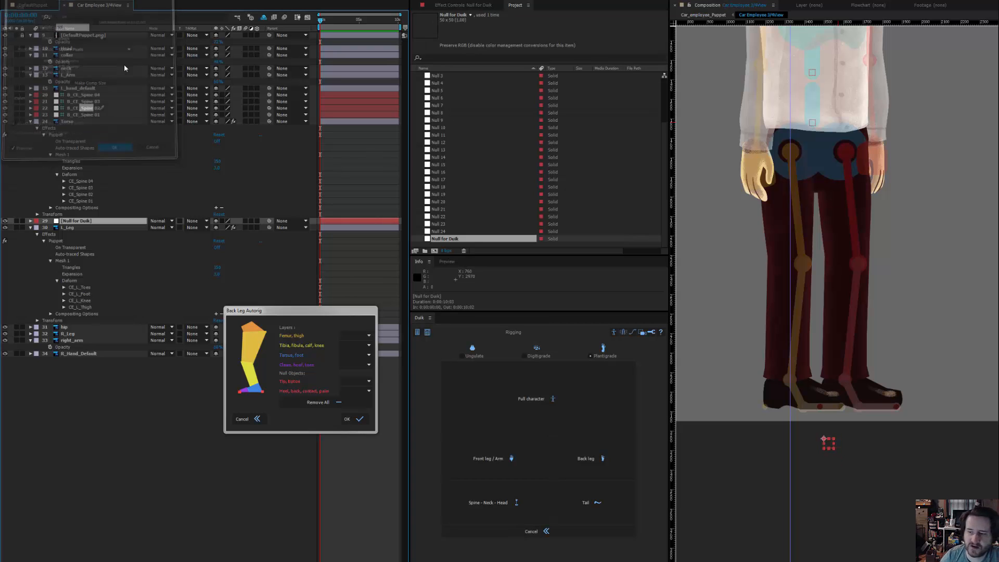
# - Duplicate Null for Duik and place one copy's anchor at the front tip of the left foot
pyautogui.scroll(2, 761, 400)
pyautogui.scroll(2, 878, 403)
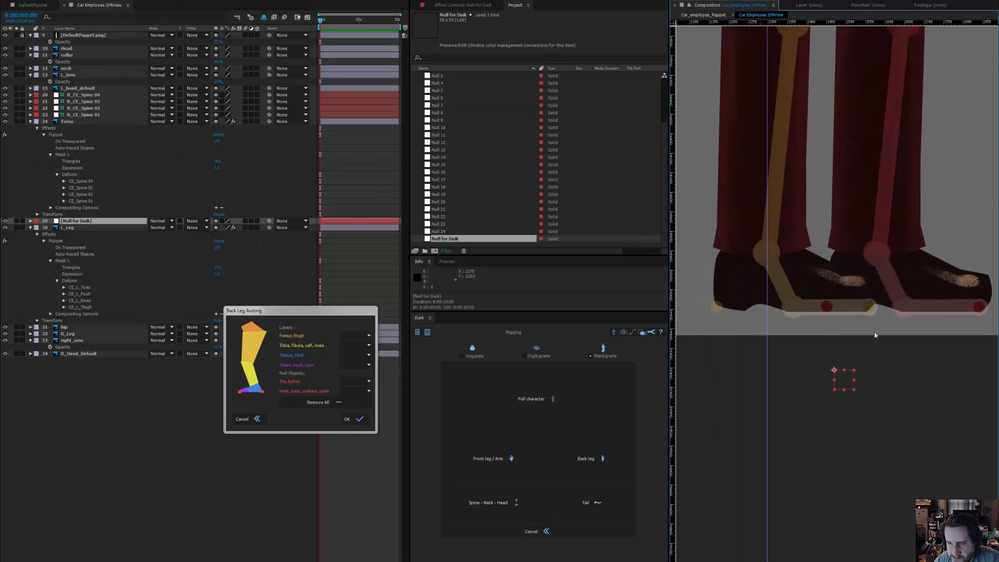
pyautogui.moveTo(873, 452); pyautogui.dragTo(943, 325)
pyautogui.hotkey('ctrl', 'd')
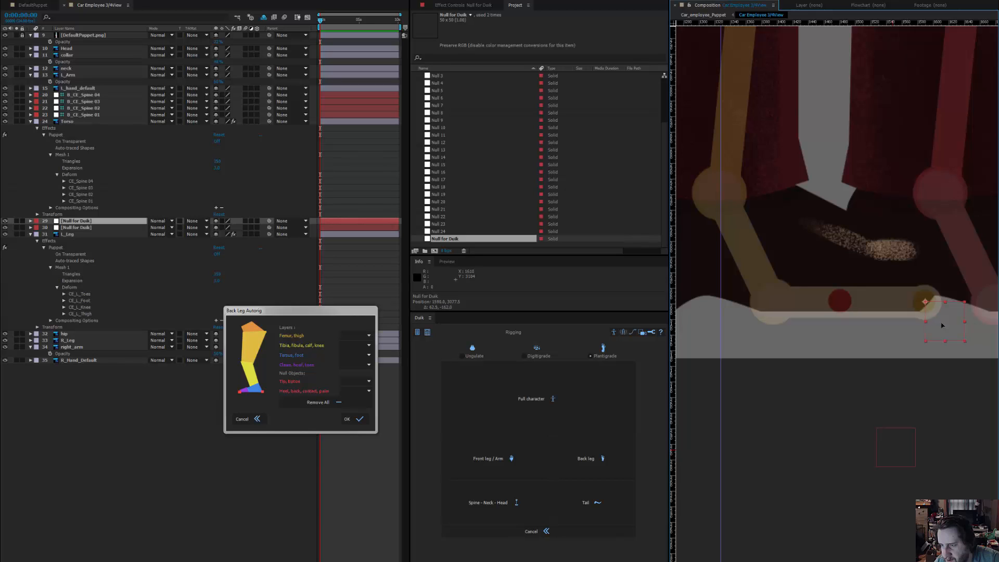
pyautogui.moveTo(936, 334); pyautogui.dragTo(934, 335)
pyautogui.moveTo(853, 357); pyautogui.dragTo(885, 365)
pyautogui.press(',')
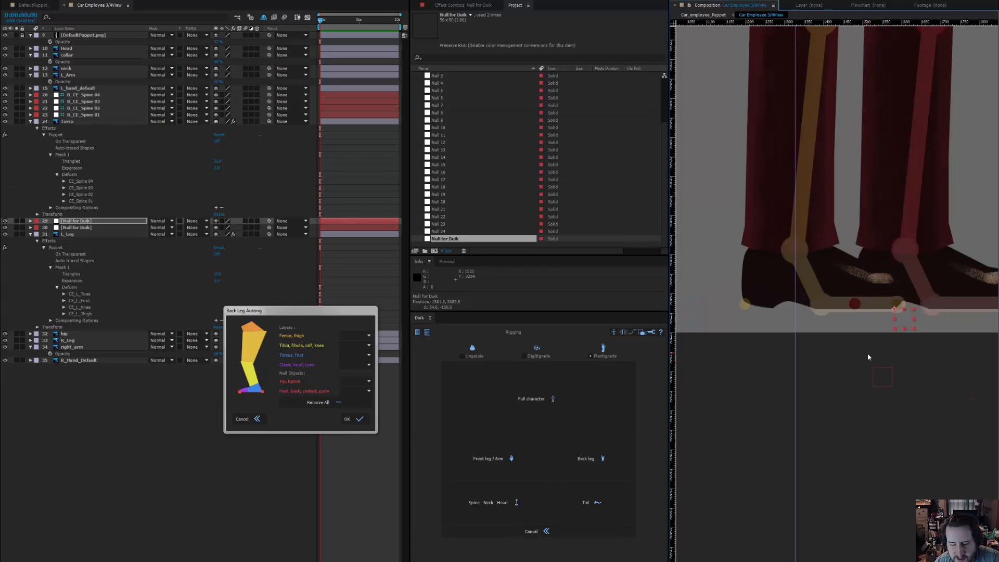
# - Duplicate the toe-tip null and place the copy straight across at the left foot's heel
pyautogui.hotkey('ctrl', 'd')
pyautogui.moveTo(901, 330); pyautogui.dragTo(812, 332)
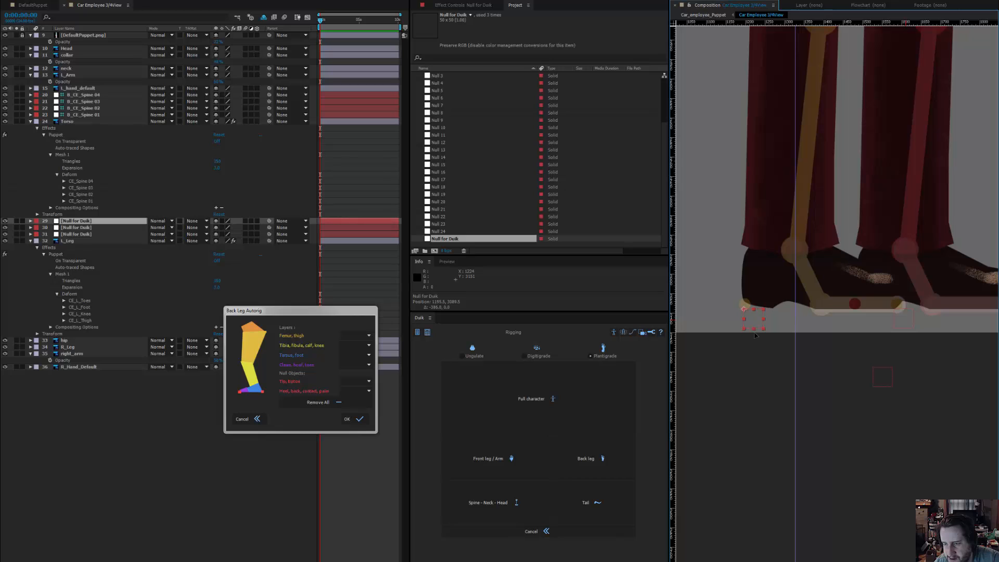
pyautogui.press('Return')
# - Try raising the heel and toe-tip nulls together, and undo the move
pyautogui.keyDown('shift'); pyautogui.click(903, 328); pyautogui.keyUp('shift')
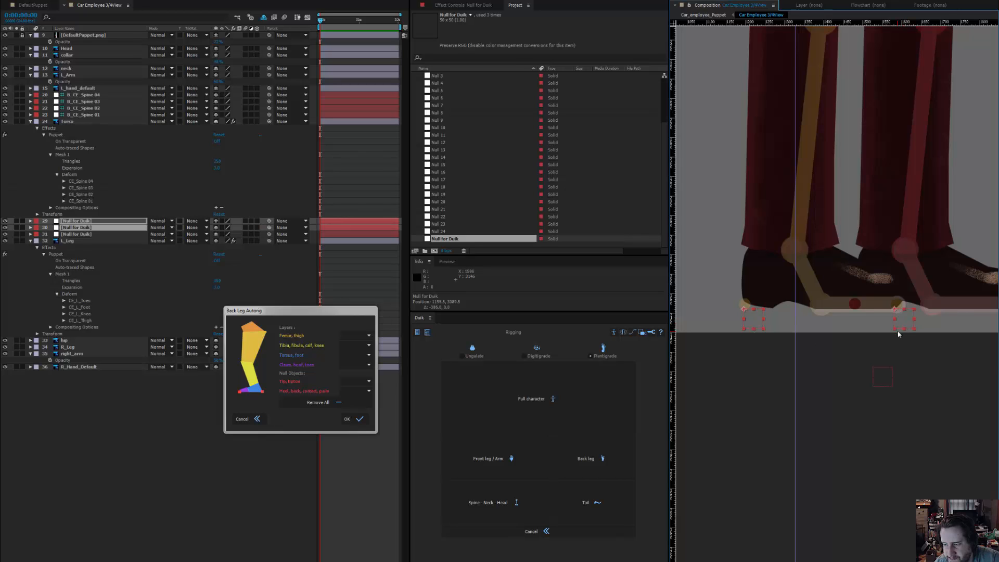
pyautogui.press('.')
pyautogui.moveTo(688, 343); pyautogui.dragTo(789, 317)
pyautogui.moveTo(934, 345); pyautogui.dragTo(735, 350)
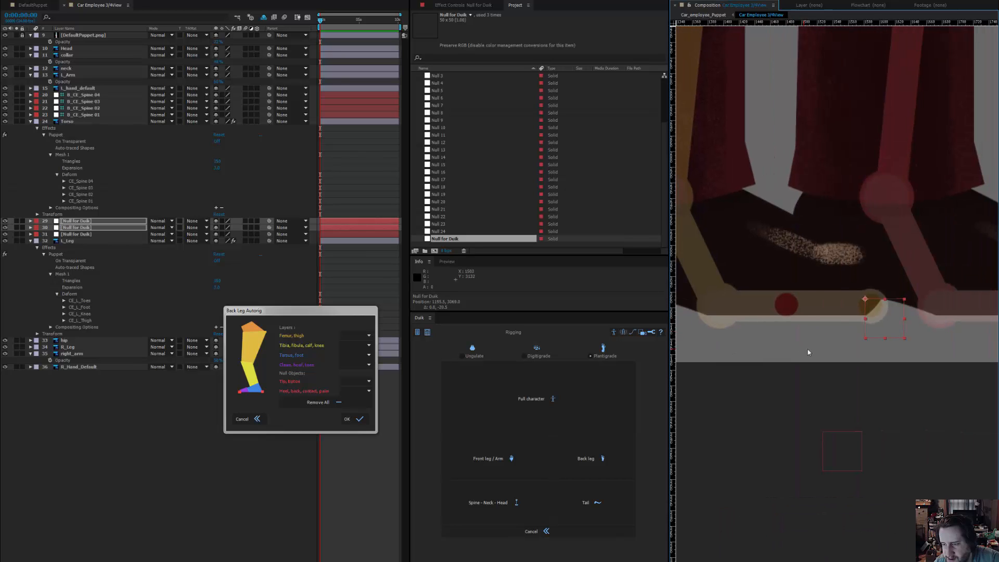
pyautogui.hotkey('ctrl', 'z')
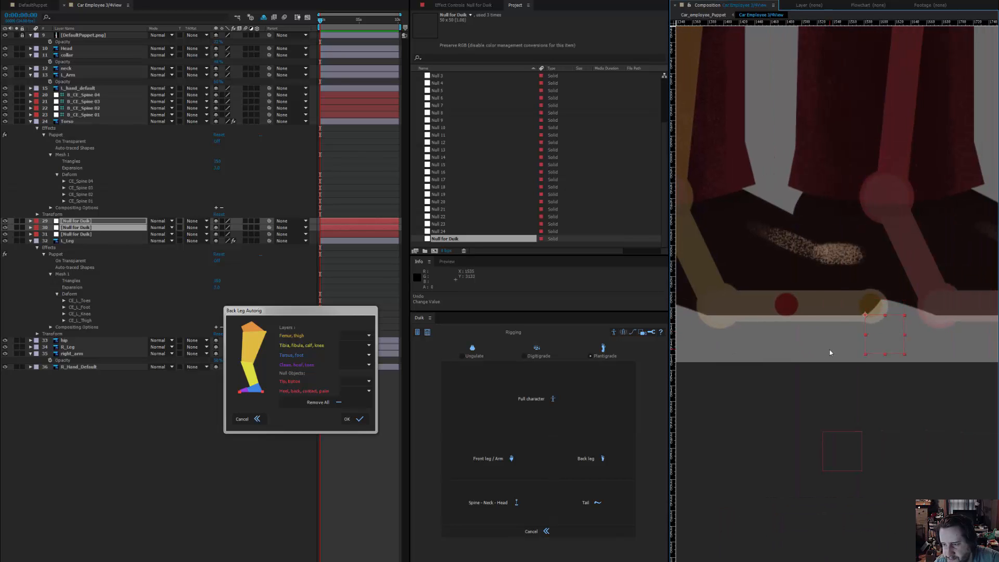
# - Nudge the toe-tip null slightly forward, and raise it together with the heel null to line up with the yellow foot markers
pyautogui.click(892, 356)
pyautogui.click(884, 333)
pyautogui.moveTo(883, 335); pyautogui.dragTo(886, 335)
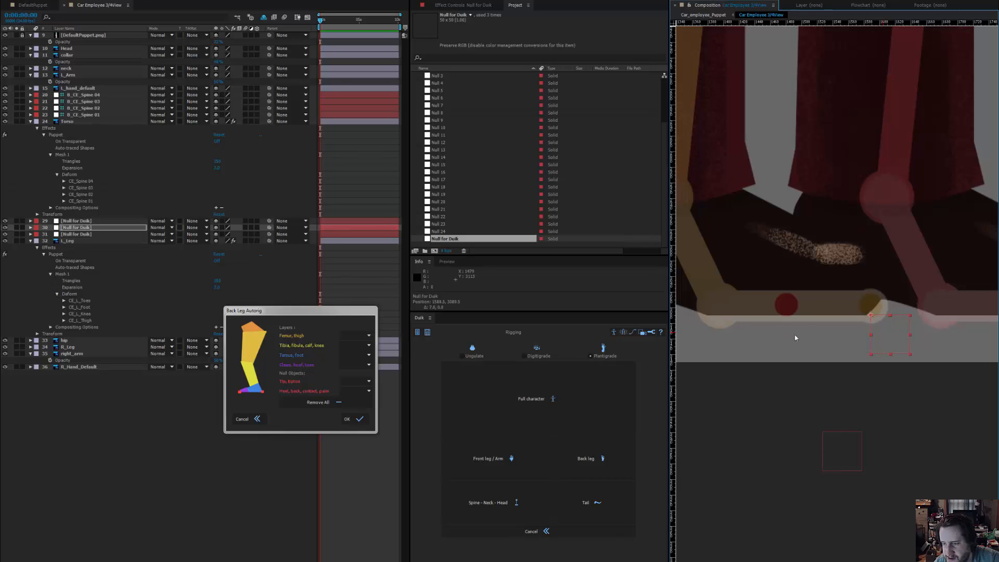
pyautogui.scroll(-1, 796, 337)
pyautogui.moveTo(794, 336); pyautogui.dragTo(840, 333)
pyautogui.keyDown('shift'); pyautogui.click(763, 317); pyautogui.keyUp('shift')
pyautogui.moveTo(760, 315); pyautogui.dragTo(760, 309)
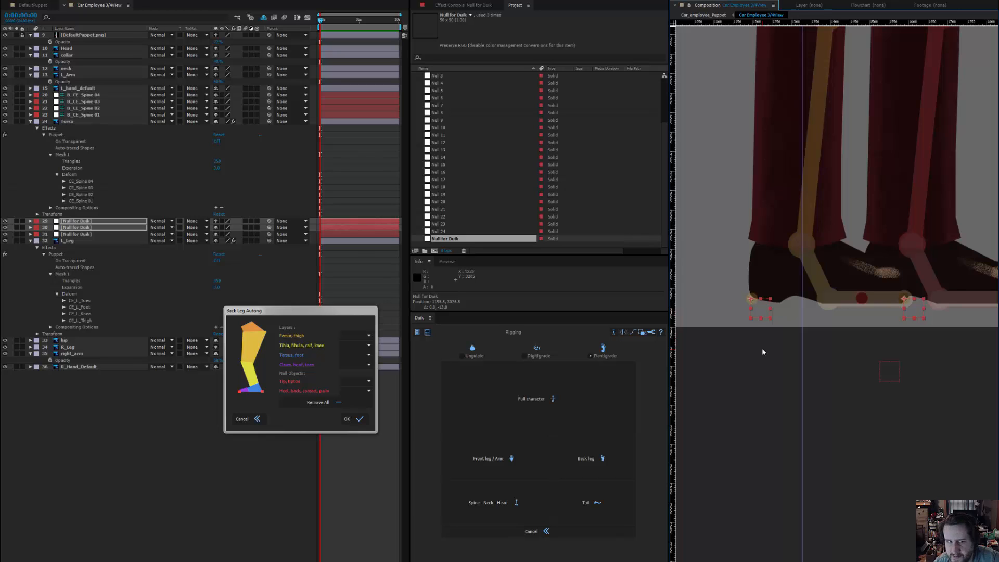
pyautogui.click(67, 242)
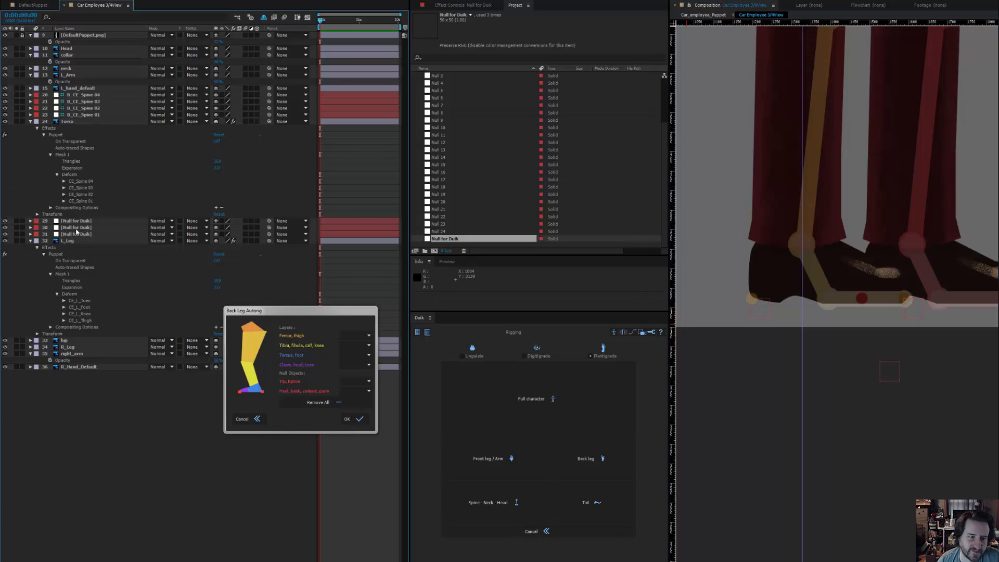
pyautogui.click(76, 228)
pyautogui.press('Return')
pyautogui.hotkey('ctrl', 'v')
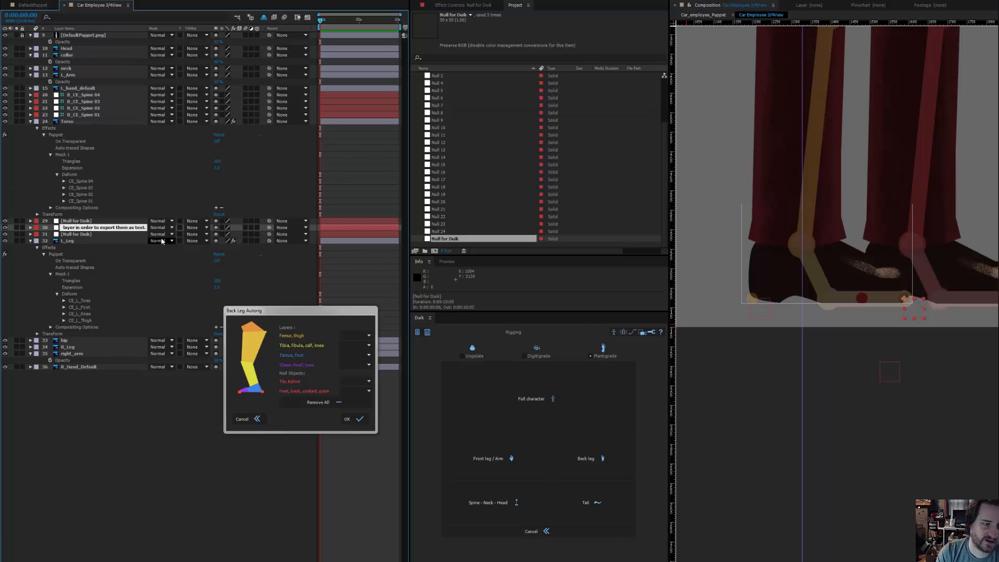
pyautogui.hotkey('ctrl', 'a')
pyautogui.press('BackSpace')
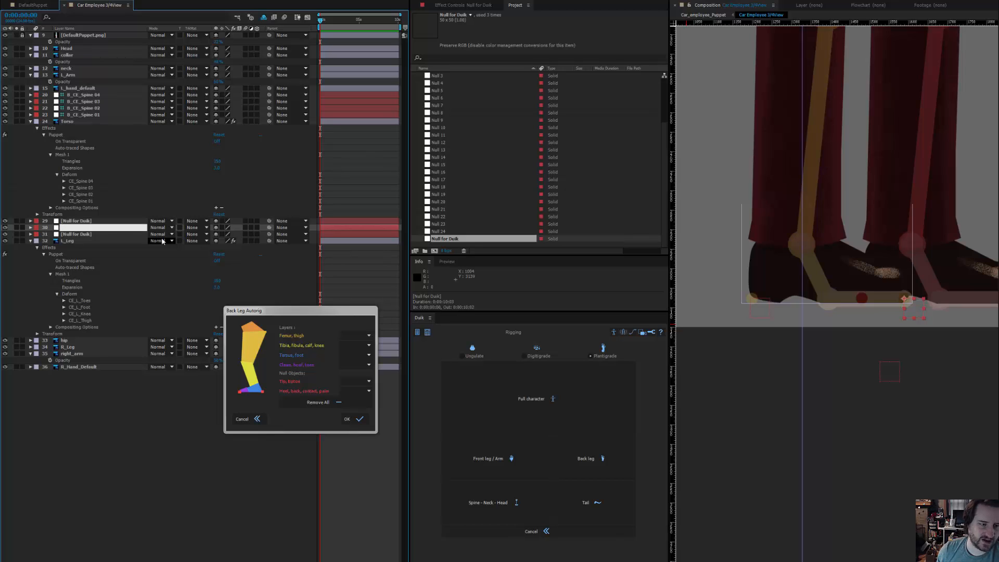
# - Copy the name of L_Leg's CE_L_Toes puppet pin and use it to rename the toe-tip null CE_L_TipToe
pyautogui.click(82, 301)
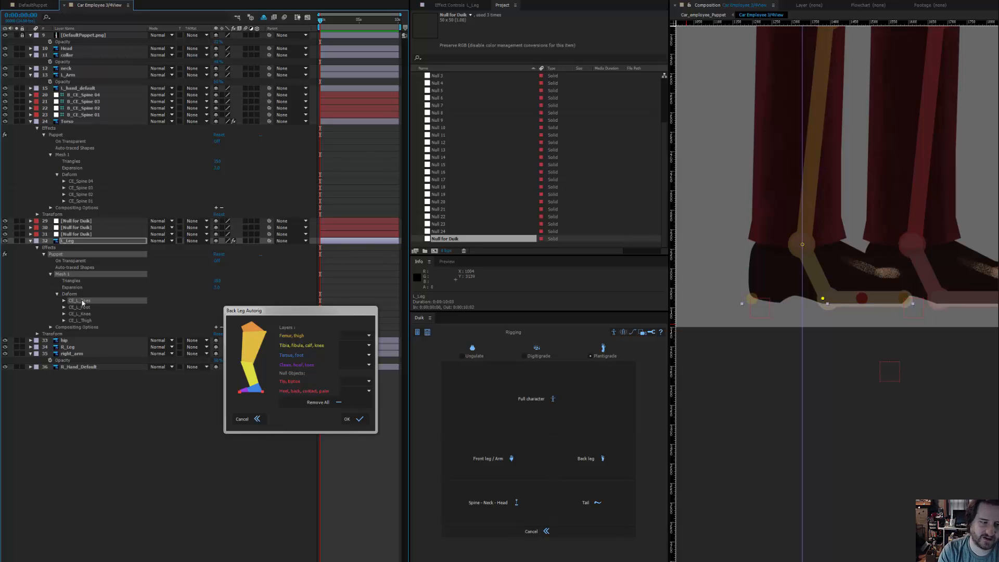
pyautogui.press('Return')
pyautogui.hotkey('ctrl', 'c')
pyautogui.click(73, 236)
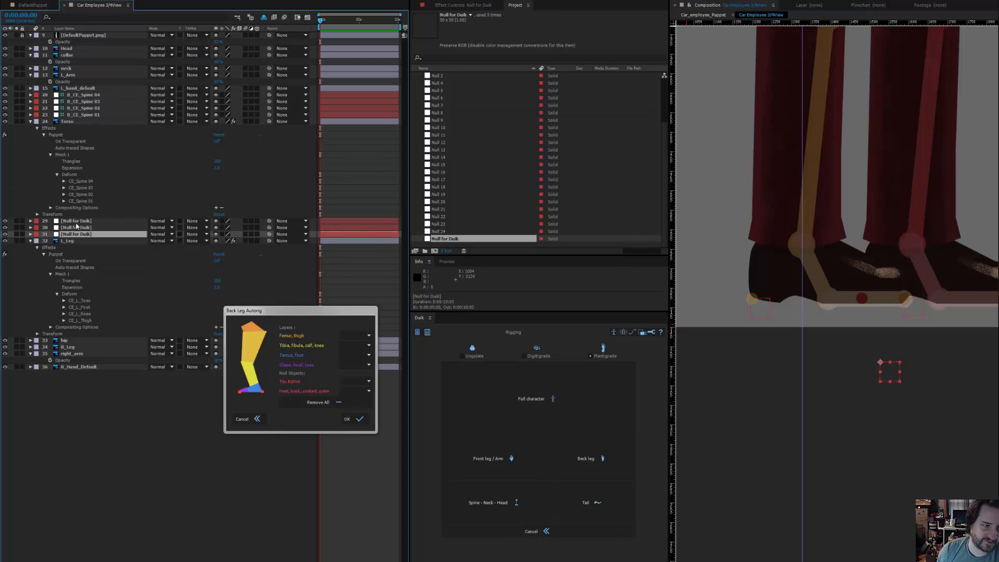
pyautogui.click(78, 223)
pyautogui.click(77, 229)
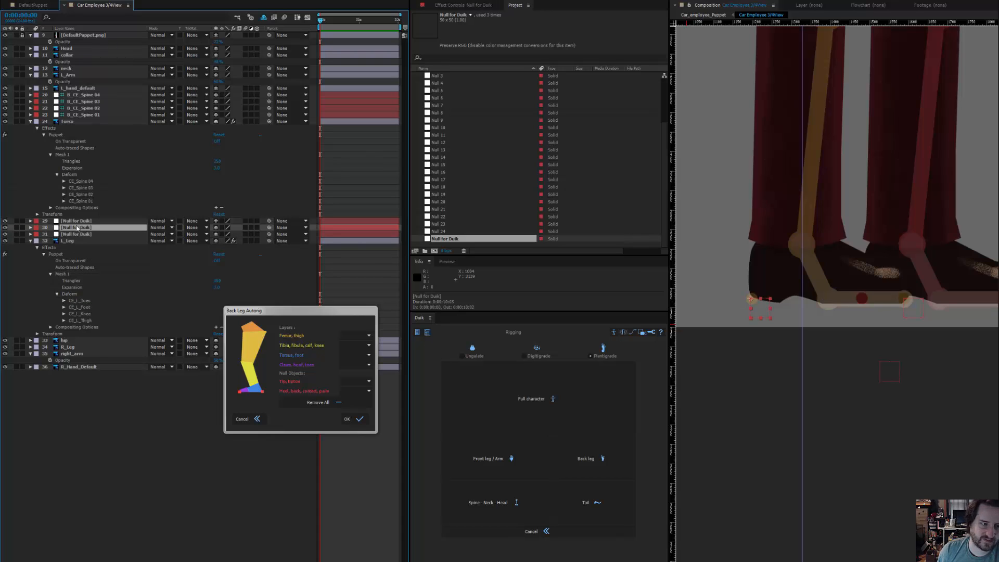
pyautogui.press('Return')
pyautogui.hotkey('ctrl', 'v')
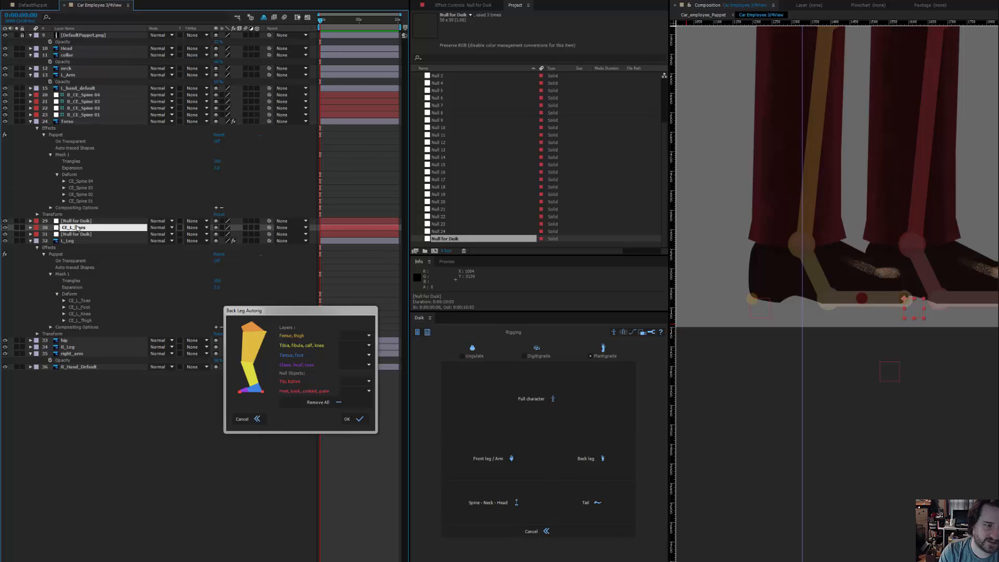
pyautogui.write('TipT')
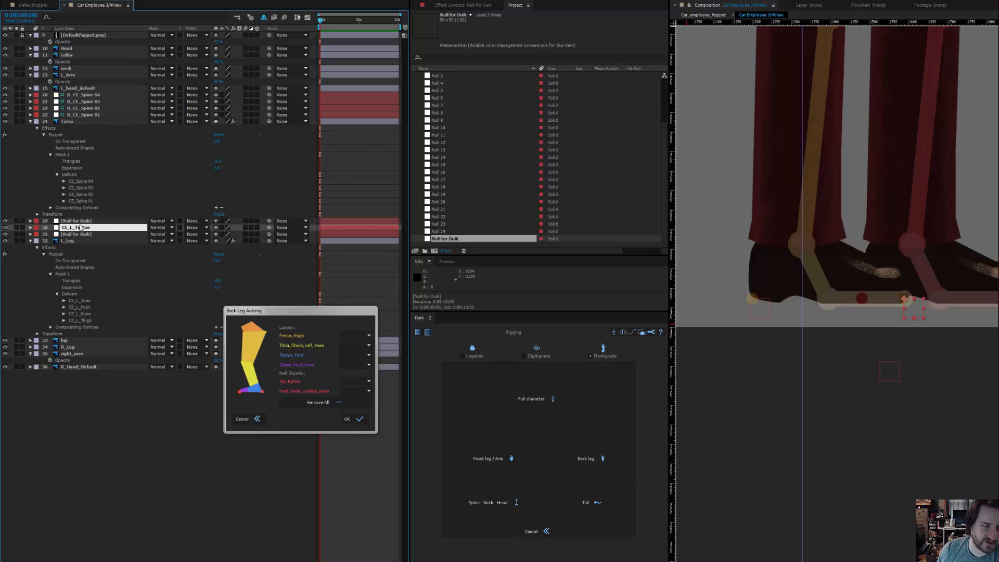
# - Rename the null at the left foot's heel CE_L_Heel, reusing the copied pin name
pyautogui.click(83, 222)
pyautogui.press('Return')
pyautogui.hotkey('ctrl', 'v')
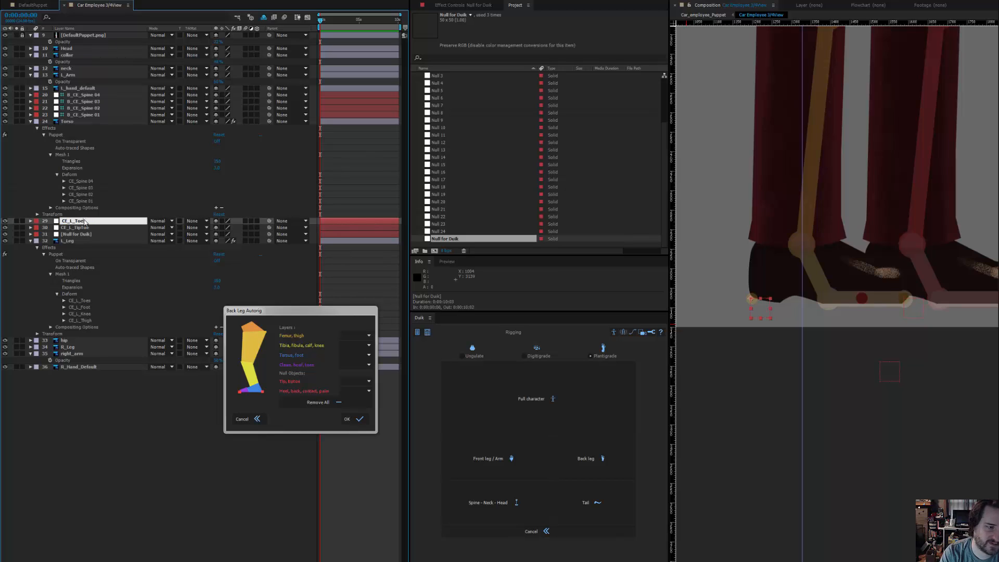
pyautogui.press('BackSpace')
pyautogui.press('BackSpace')
pyautogui.press('BackSpace')
pyautogui.press('BackSpace')
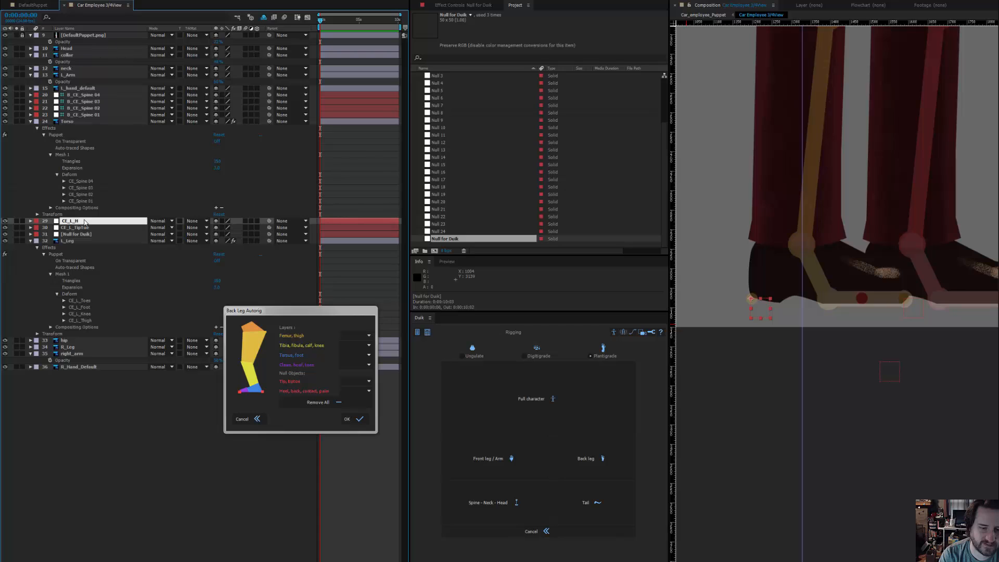
pyautogui.press('Return')
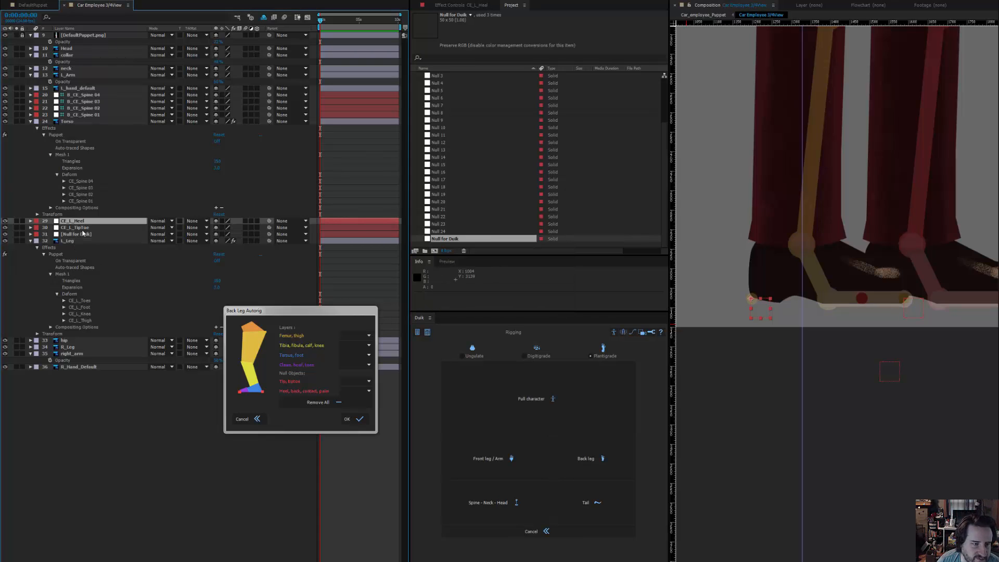
# - Move the spare Null for Duik layer above the [DefaultPuppet.png] layer in the layer stack
pyautogui.moveTo(78, 235); pyautogui.dragTo(109, 380)
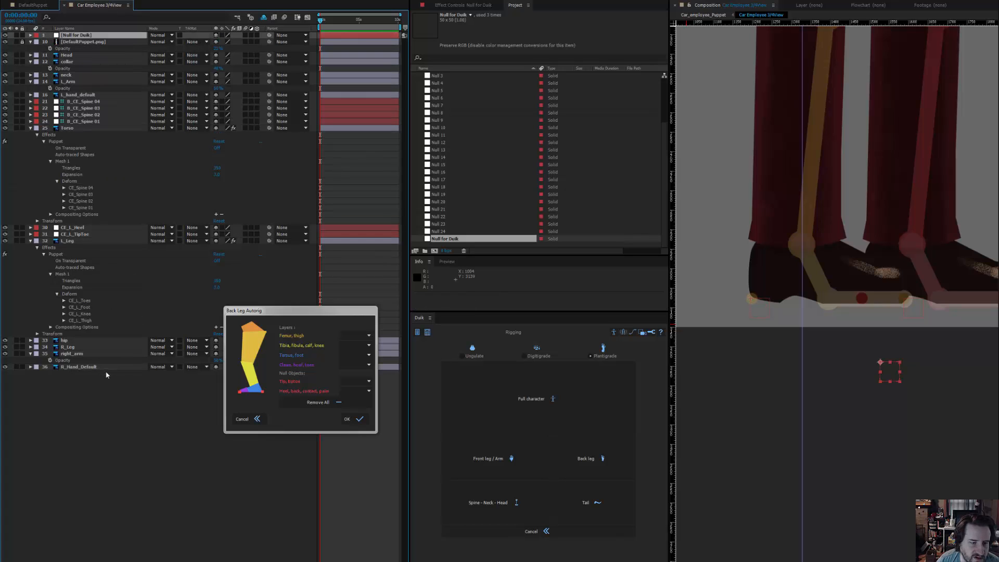
# - Create Duik bones from the puppet pins of the L_Leg layer, and collapse that layer's properties
pyautogui.click(117, 405)
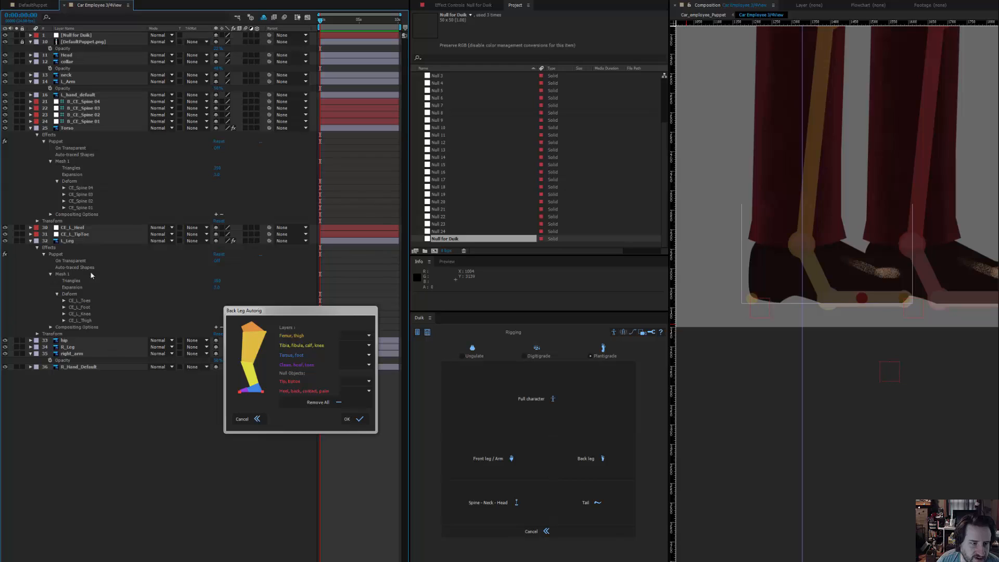
pyautogui.click(78, 242)
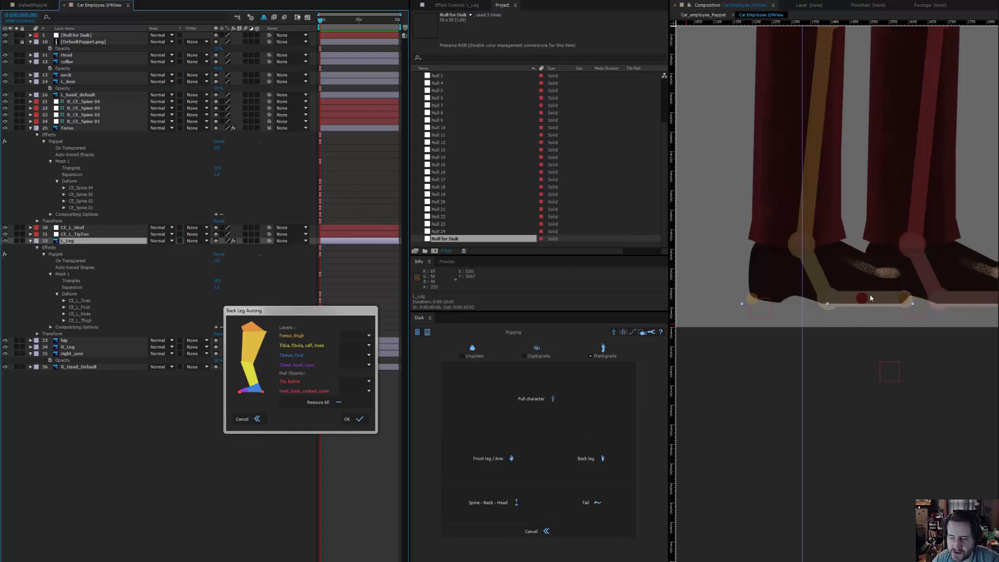
pyautogui.scroll(3, 853, 356)
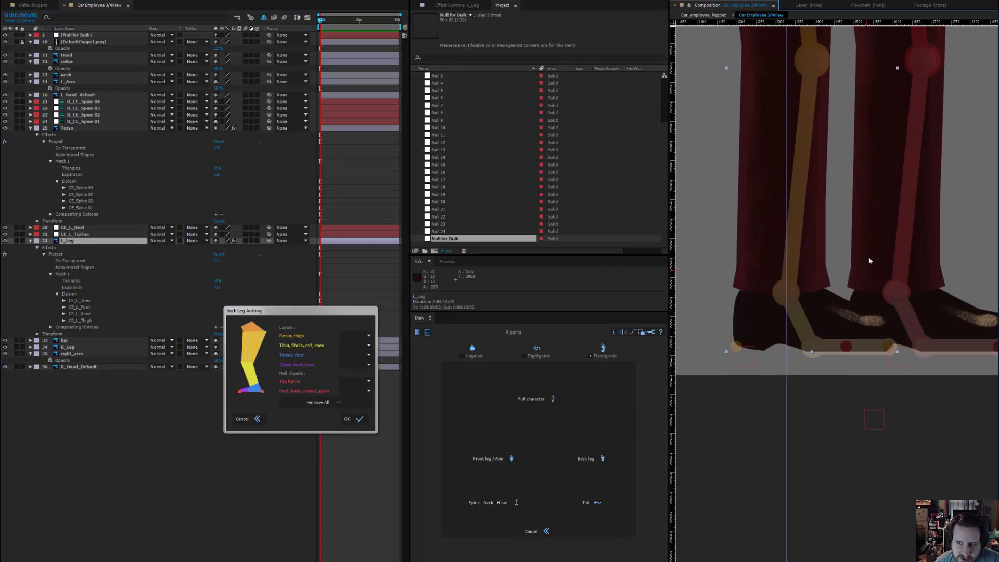
pyautogui.moveTo(871, 254); pyautogui.dragTo(868, 321)
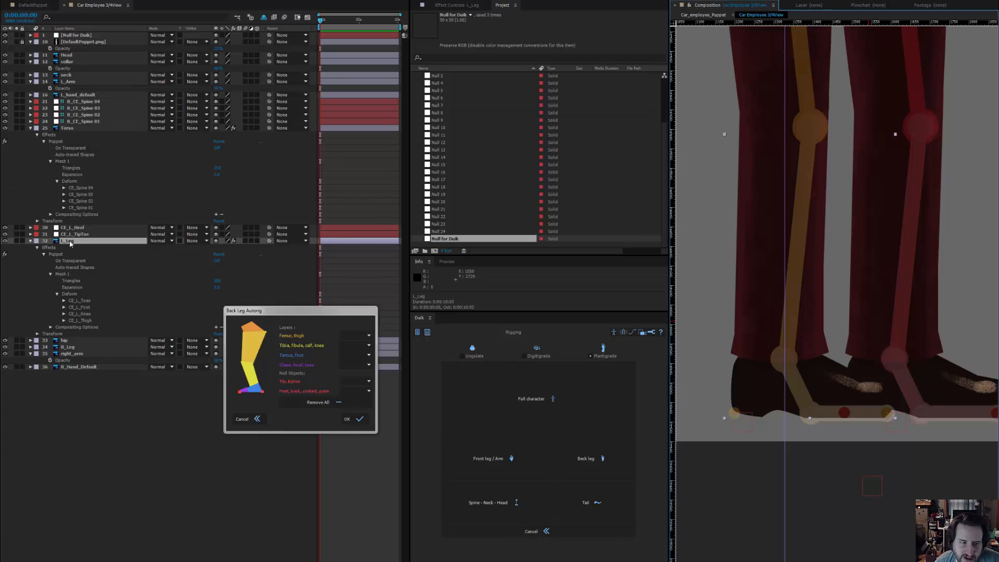
pyautogui.click(614, 332)
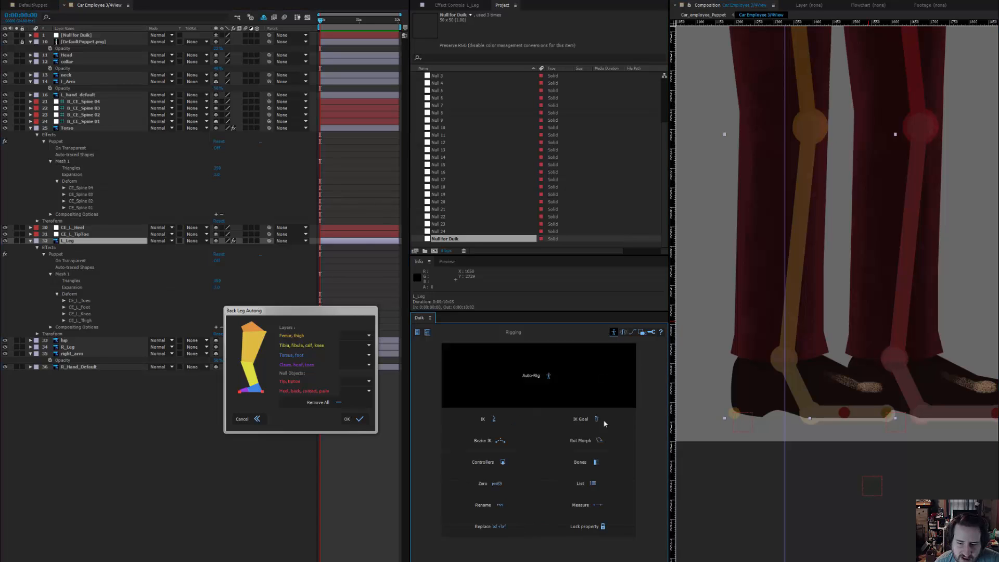
pyautogui.click(600, 465)
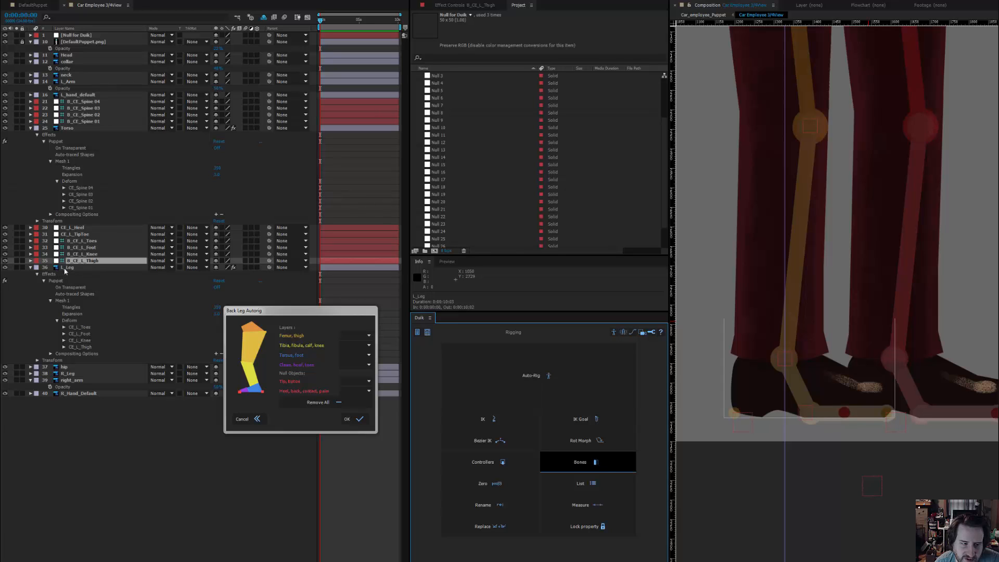
pyautogui.click(30, 268)
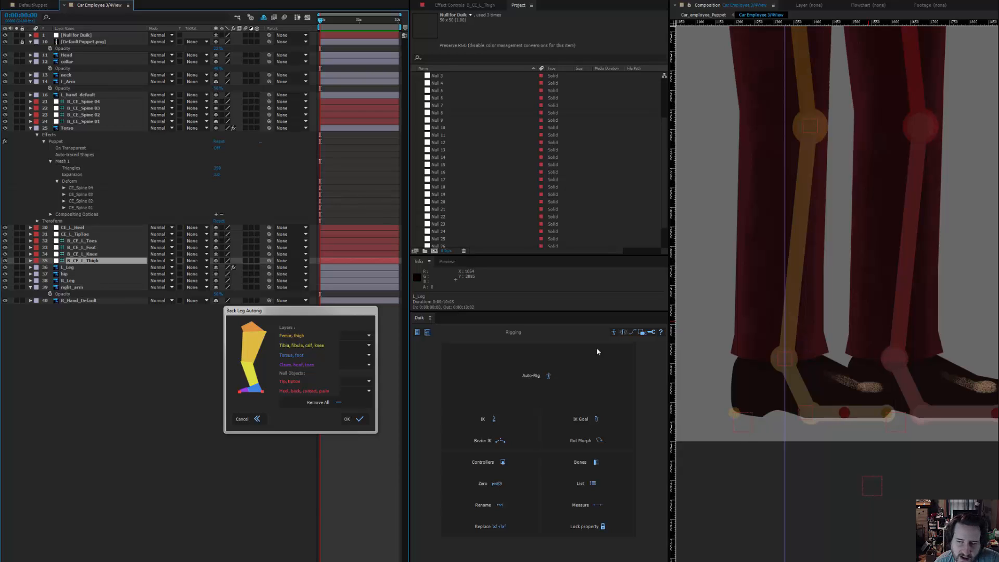
# - Move the vertical guide to the right hip joint and place the R_Leg layer's anchor point at that joint's centre
pyautogui.moveTo(807, 279); pyautogui.dragTo(729, 426)
pyautogui.moveTo(822, 245); pyautogui.dragTo(846, 300)
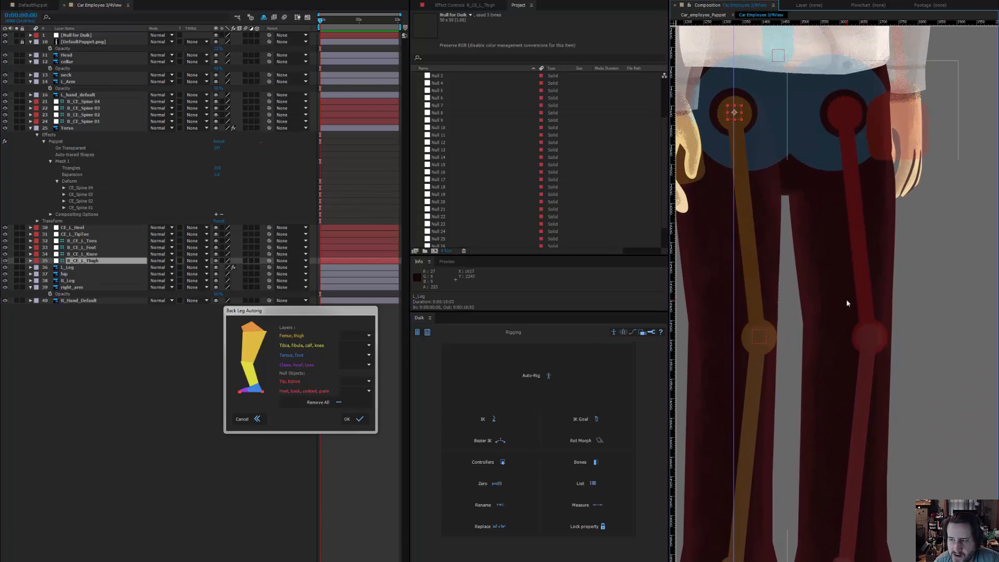
pyautogui.click(847, 301)
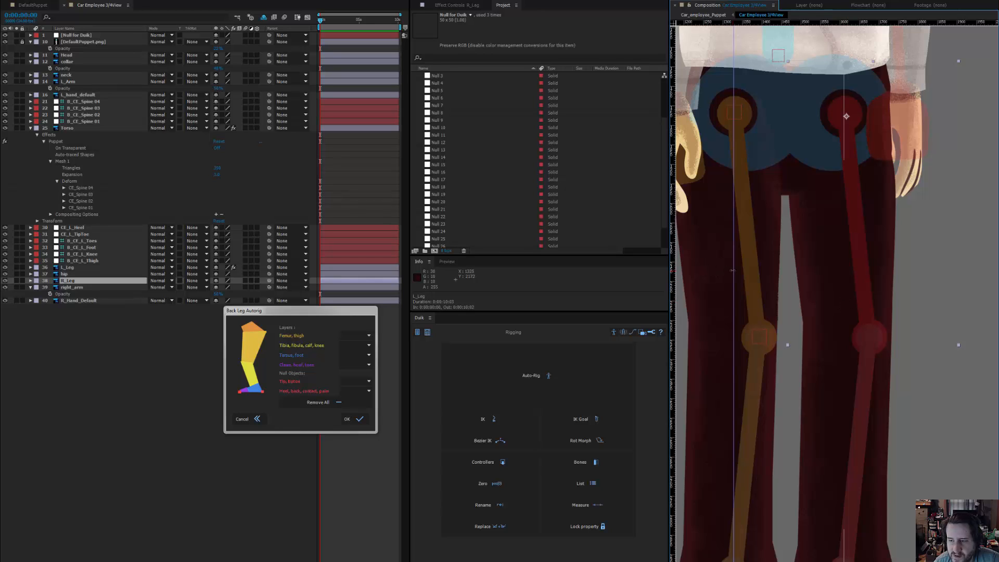
pyautogui.moveTo(732, 270); pyautogui.dragTo(845, 279)
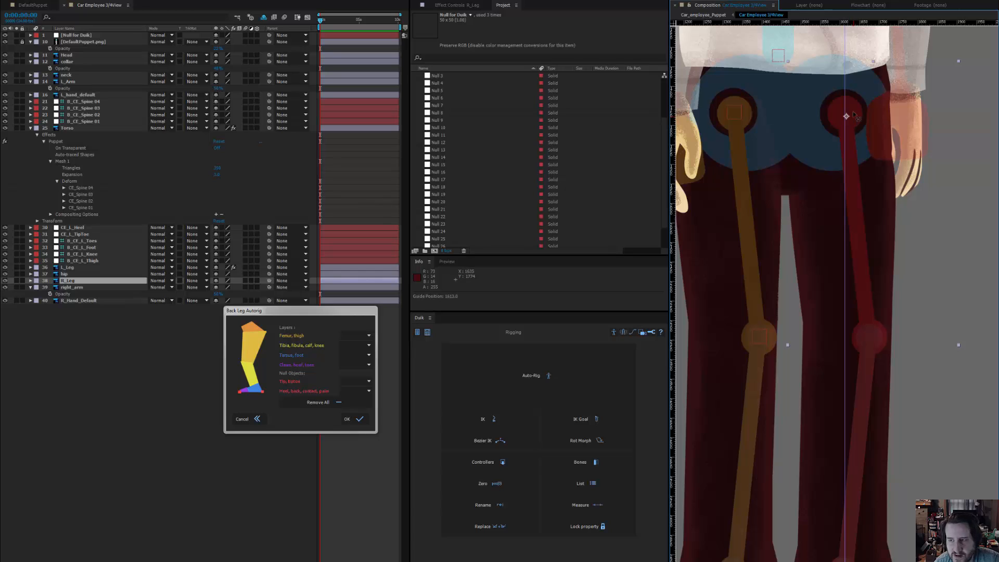
pyautogui.moveTo(847, 117); pyautogui.dragTo(845, 114)
# - Duplicate the CE_L_Heel and CE_L_TipToe nulls and shift the copies horizontally about 284 px to the right foot's heel and toe tip
pyautogui.moveTo(867, 362); pyautogui.dragTo(883, 237)
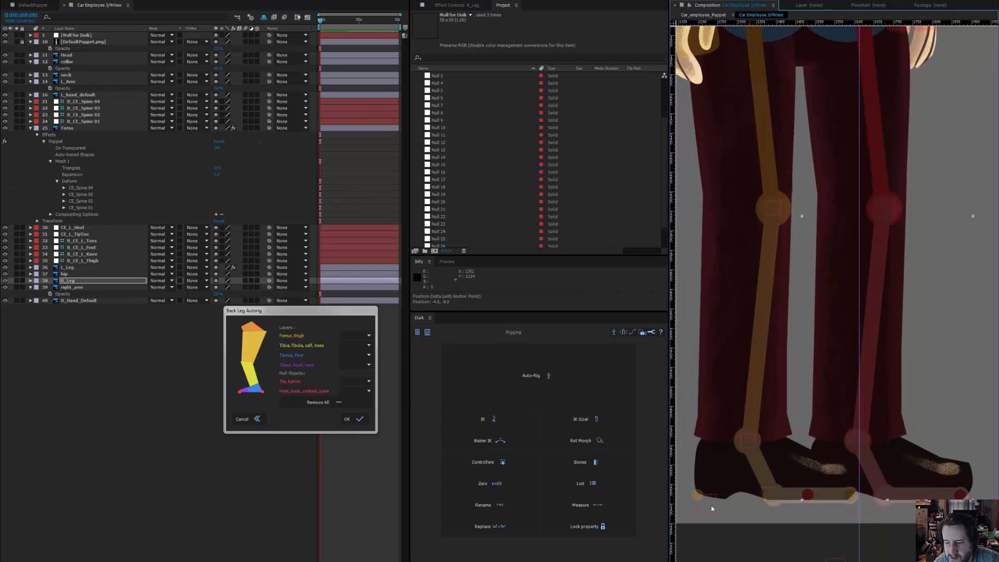
pyautogui.click(697, 495)
pyautogui.keyDown('shift'); pyautogui.click(863, 503); pyautogui.keyUp('shift')
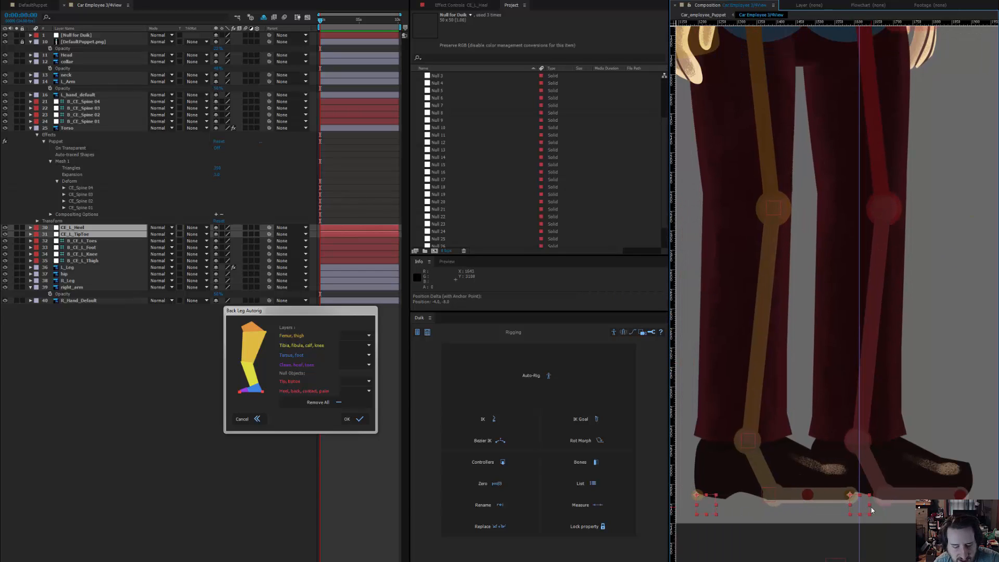
pyautogui.hotkey('ctrl', 'd')
pyautogui.moveTo(894, 516); pyautogui.dragTo(998, 515)
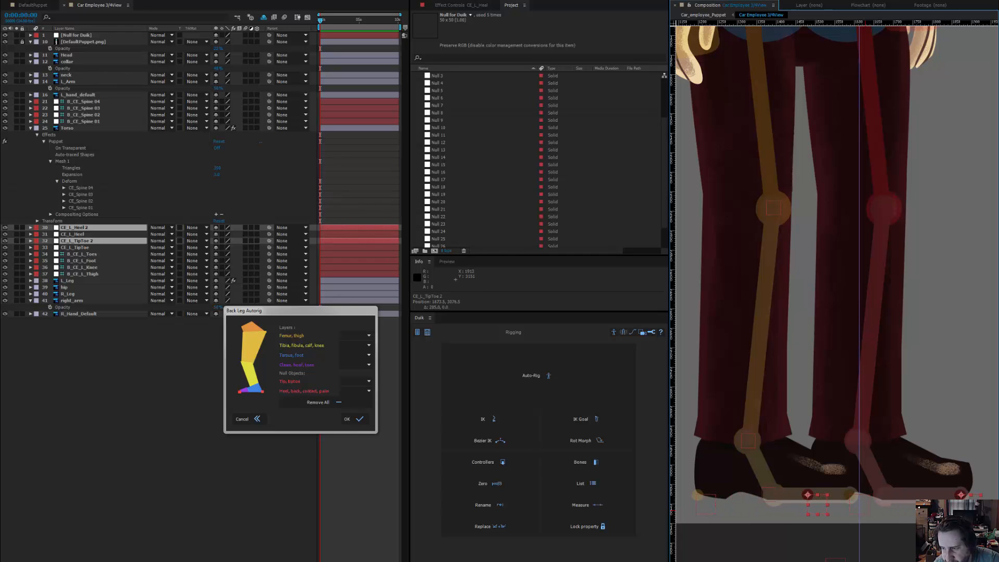
# - Lower the opacity of the L_Leg layer to make it semi-transparent over the right leg
pyautogui.click(786, 446)
pyautogui.press('t')
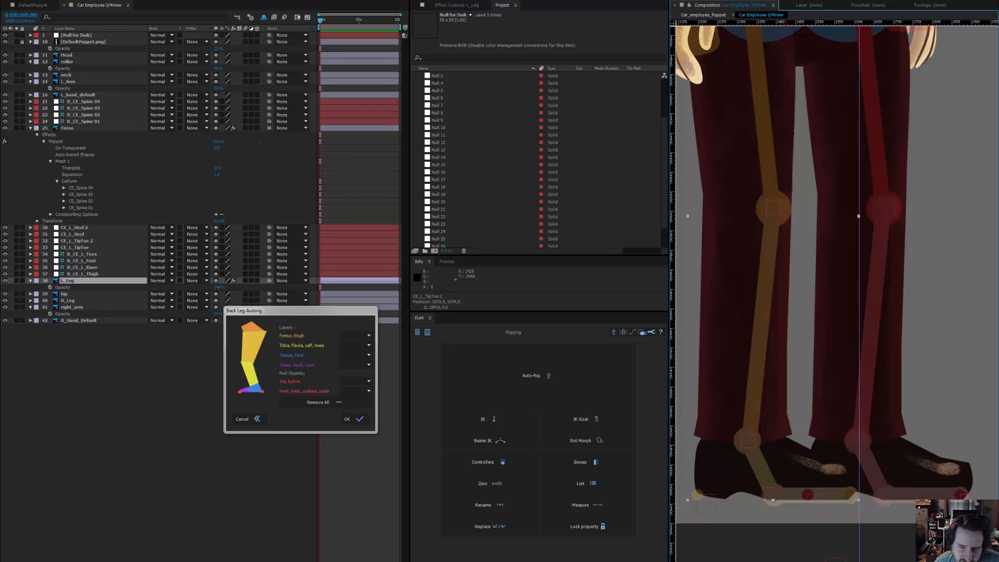
pyautogui.moveTo(220, 288); pyautogui.dragTo(211, 290)
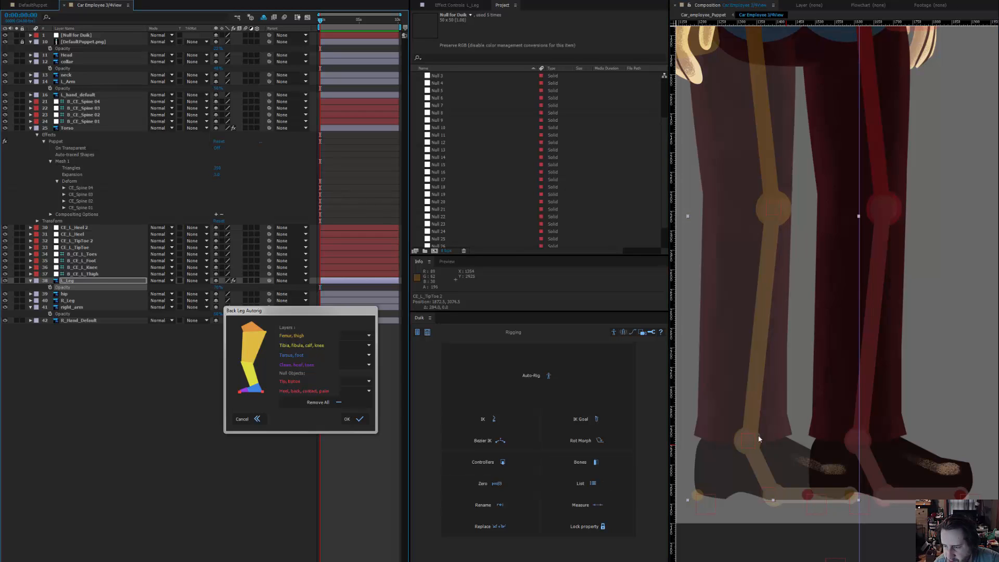
# - Nudge the duplicated heel and tiptoe nulls together slightly forward along the right foot
pyautogui.scroll(-2, 815, 471)
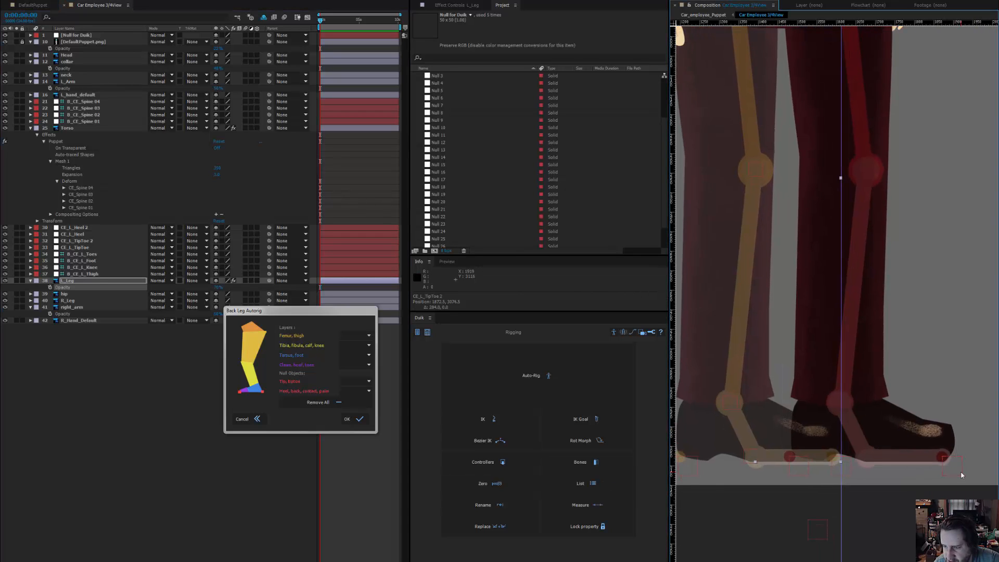
pyautogui.click(806, 473)
pyautogui.keyDown('shift'); pyautogui.click(800, 474); pyautogui.keyUp('shift')
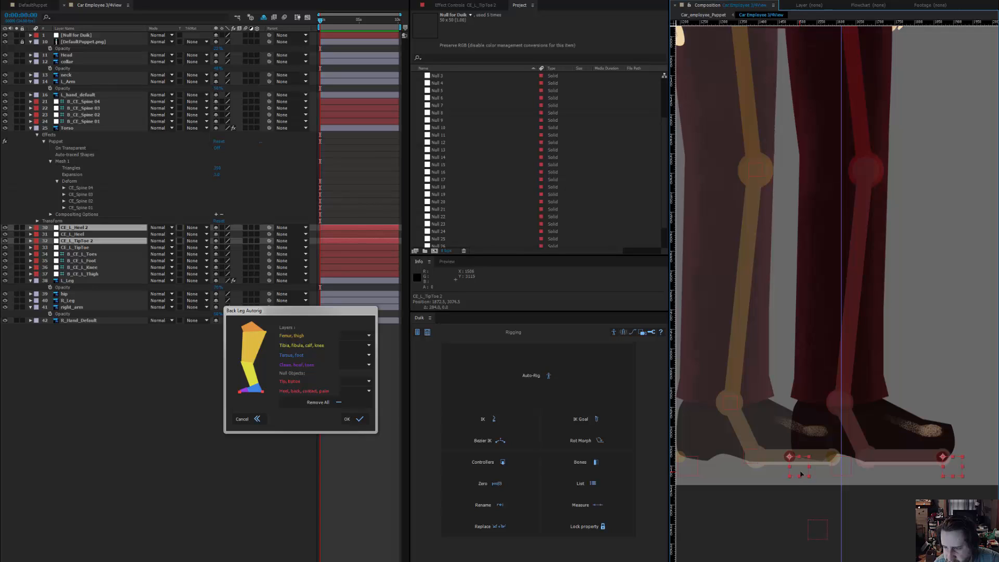
pyautogui.moveTo(800, 475); pyautogui.dragTo(802, 475)
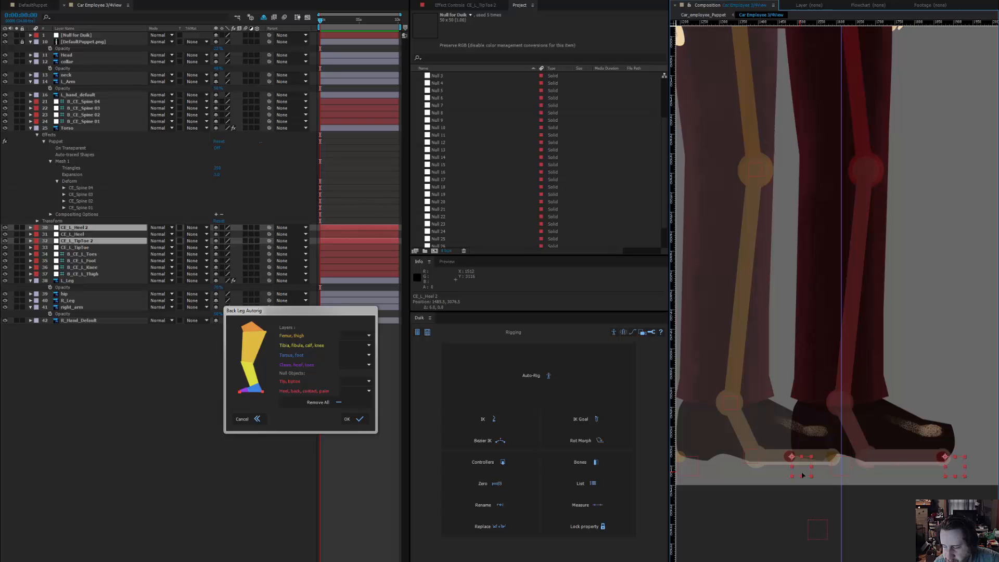
# - Place four puppet pins on the R_Leg layer at the hip, knee, ankle and ball of the foot
pyautogui.click(896, 423)
pyautogui.moveTo(907, 215); pyautogui.dragTo(877, 429)
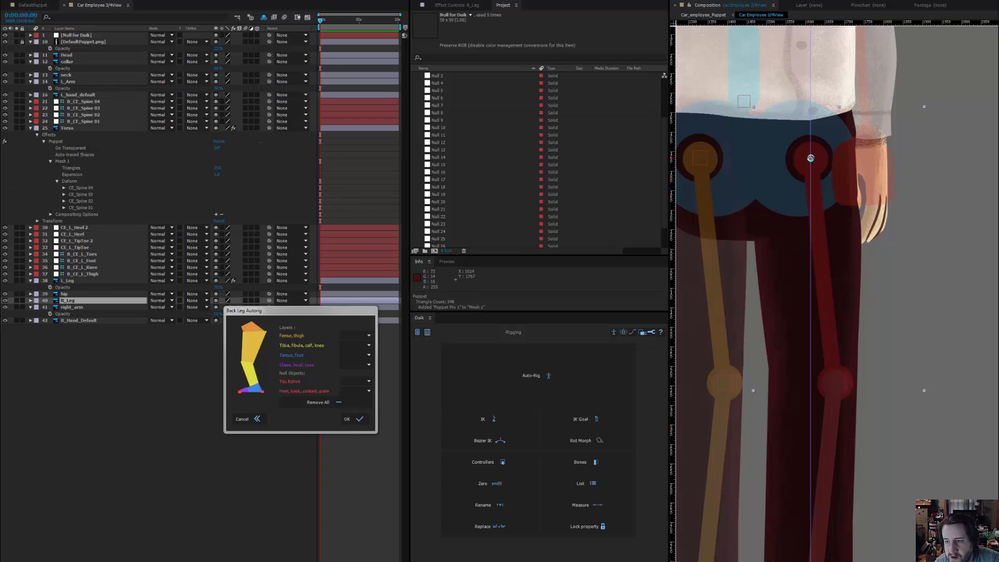
pyautogui.click(811, 158)
pyautogui.scroll(-3, 832, 234)
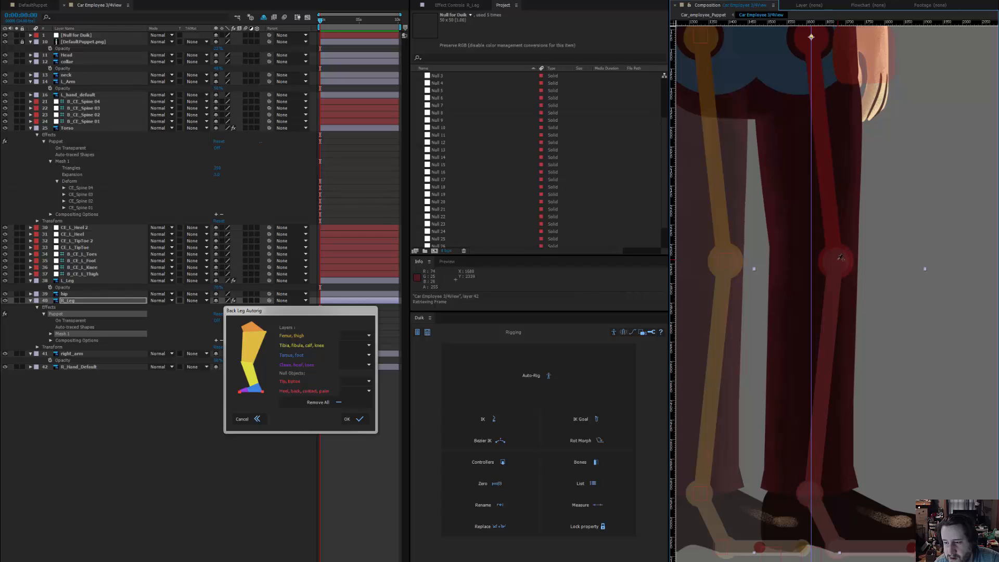
pyautogui.click(837, 260)
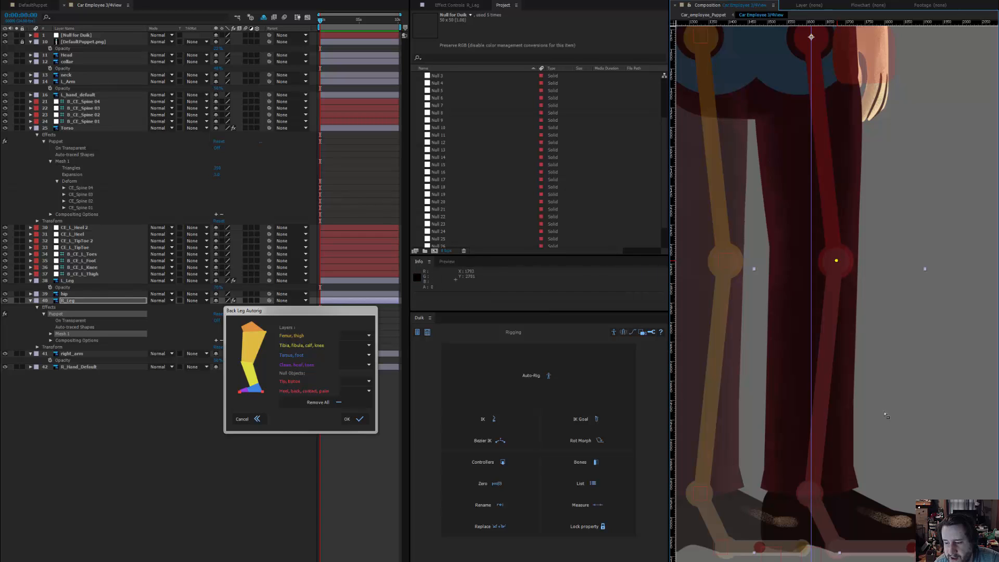
pyautogui.moveTo(886, 413); pyautogui.dragTo(863, 221)
pyautogui.scroll(1, 816, 287)
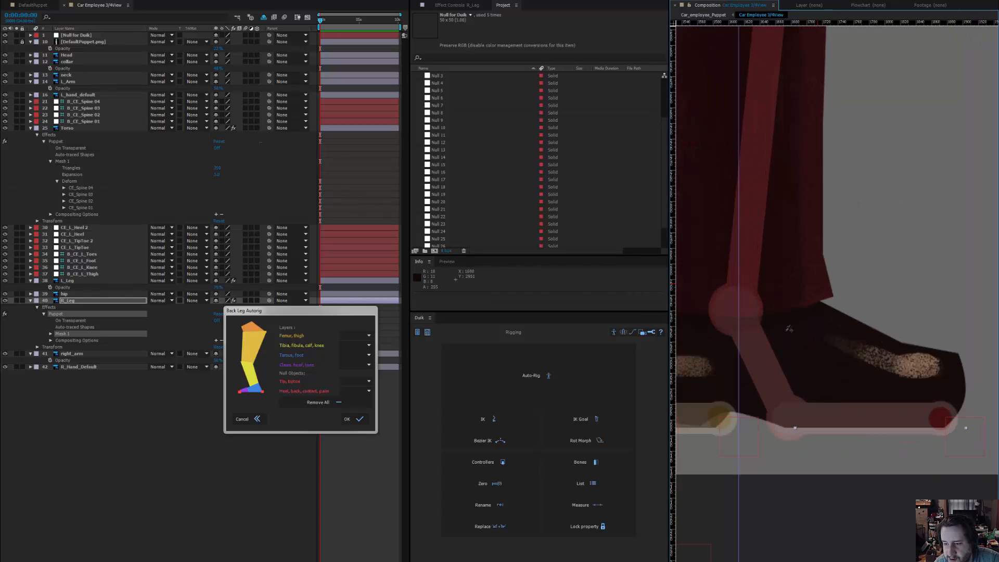
pyautogui.click(739, 305)
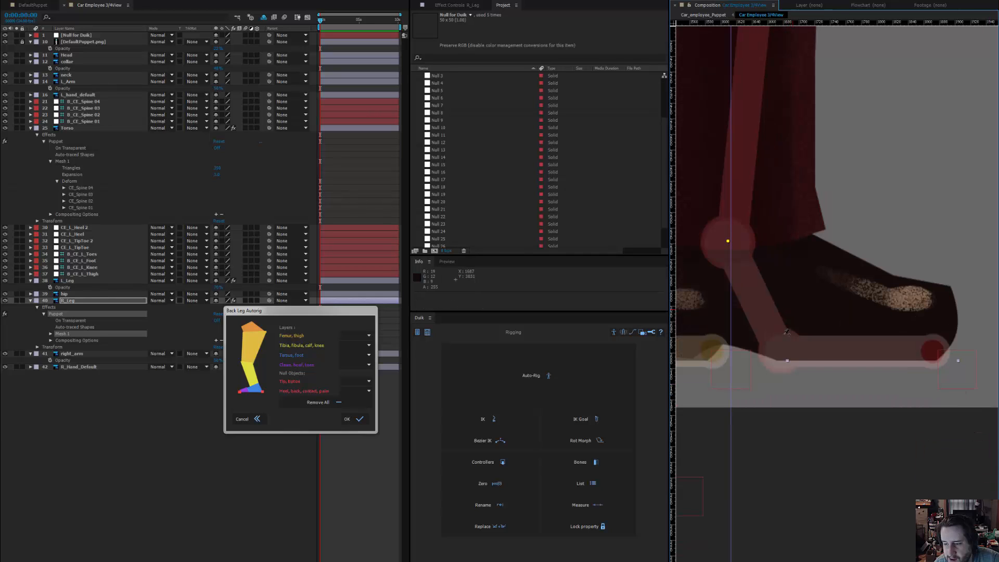
pyautogui.scroll(-2, 787, 345)
pyautogui.click(782, 350)
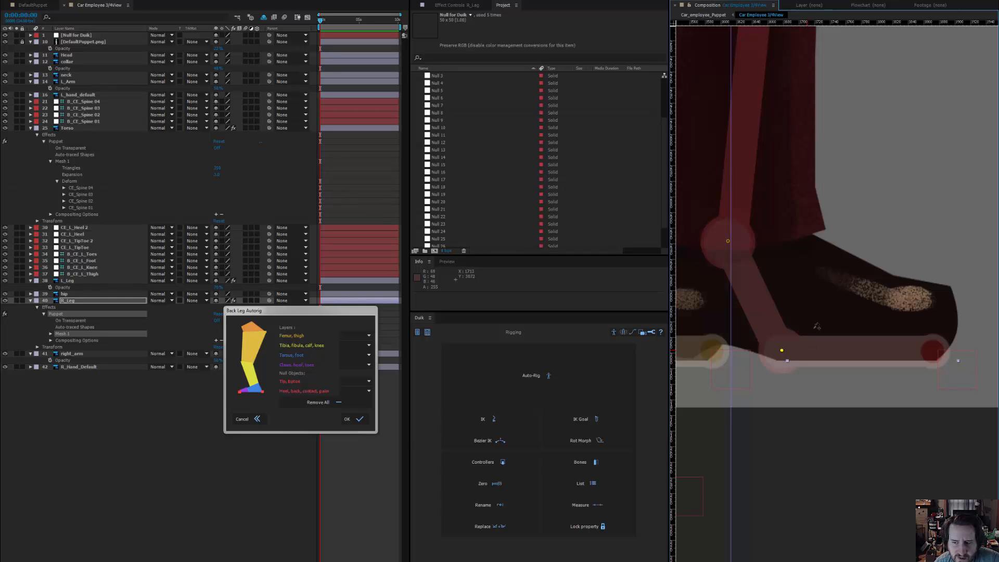
# - Expand R_Leg's Mesh 1 deform pins and rename Puppet Pin 1 at the hip CE_R_Thigh
pyautogui.moveTo(828, 284); pyautogui.dragTo(846, 369)
pyautogui.scroll(-2, 847, 364)
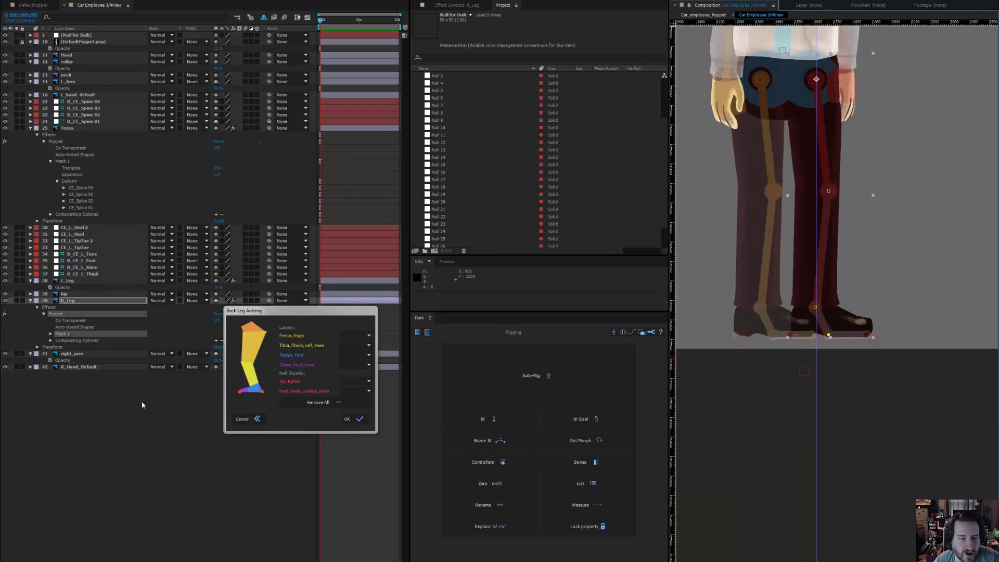
pyautogui.click(50, 334)
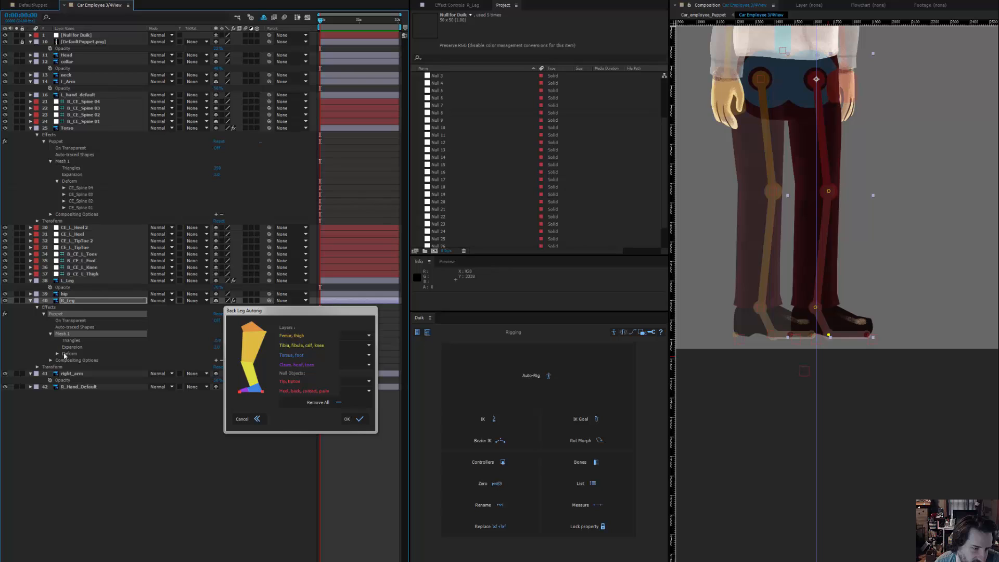
pyautogui.click(57, 354)
pyautogui.click(74, 381)
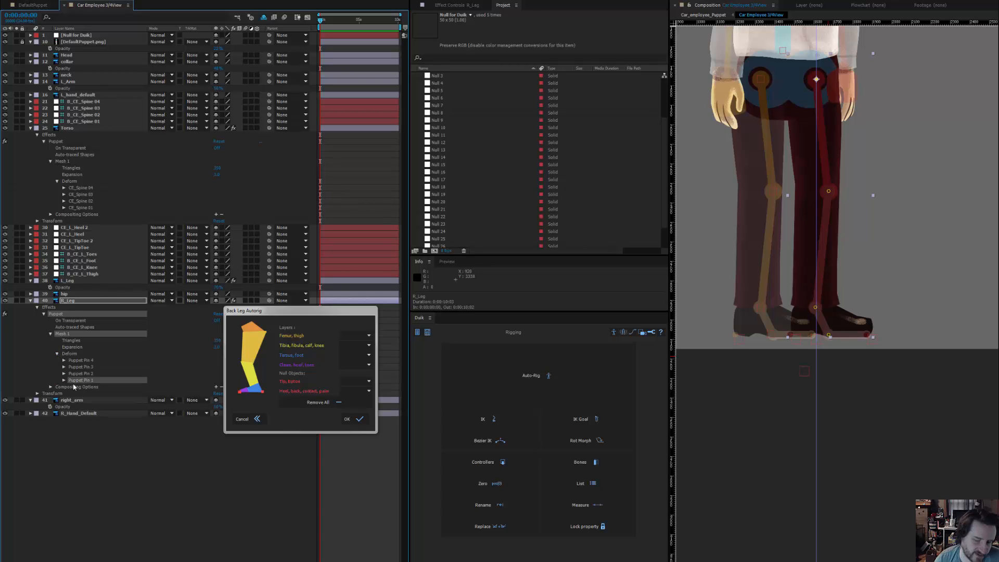
pyautogui.press('Return')
pyautogui.write('CE_L_Toes')
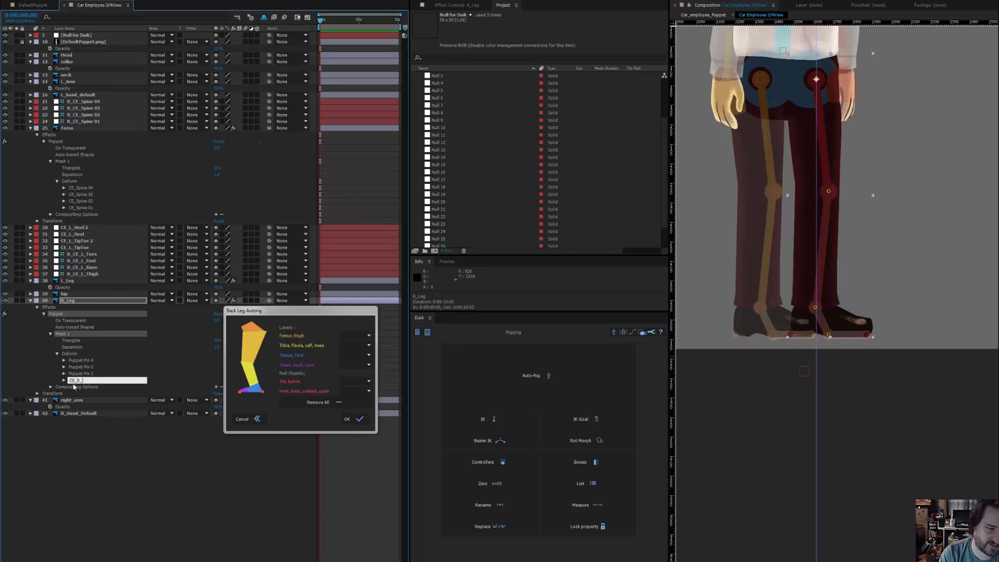
pyautogui.hotkey('ctrl', 'a')
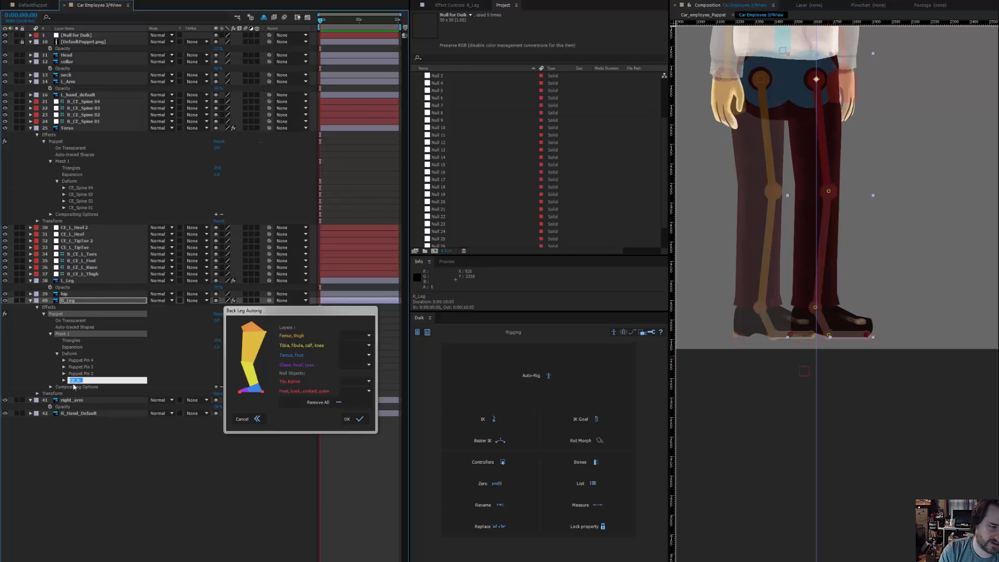
pyautogui.write('CE_R_')
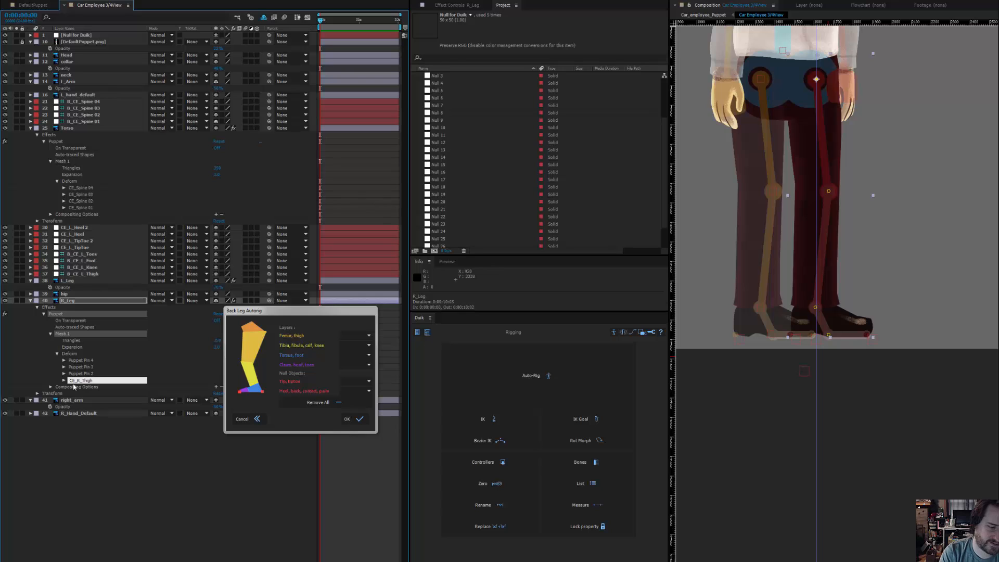
pyautogui.press('Return')
# - Rename R_Leg's Puppet Pin 2 at the knee CE_R_Knee and Puppet Pin 3 at the ankle CE_R_Foot
pyautogui.click(86, 375)
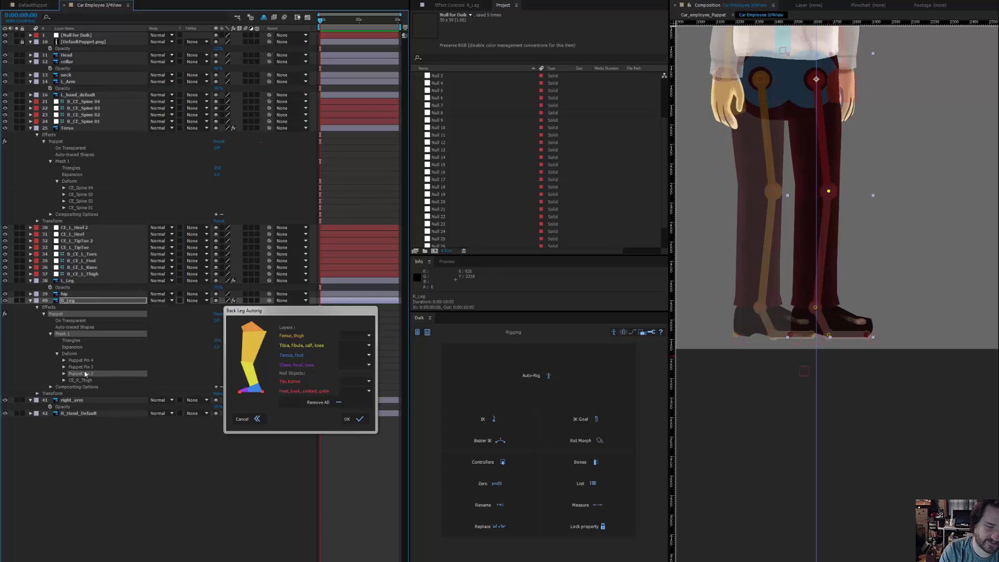
pyautogui.press('Return')
pyautogui.write('CE_R_Knee')
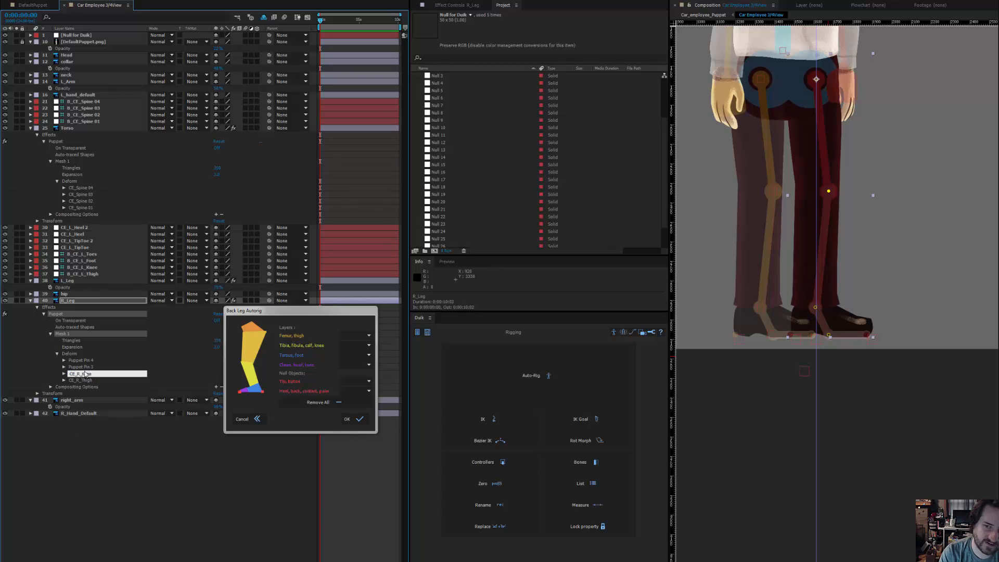
pyautogui.press('Return')
pyautogui.click(85, 368)
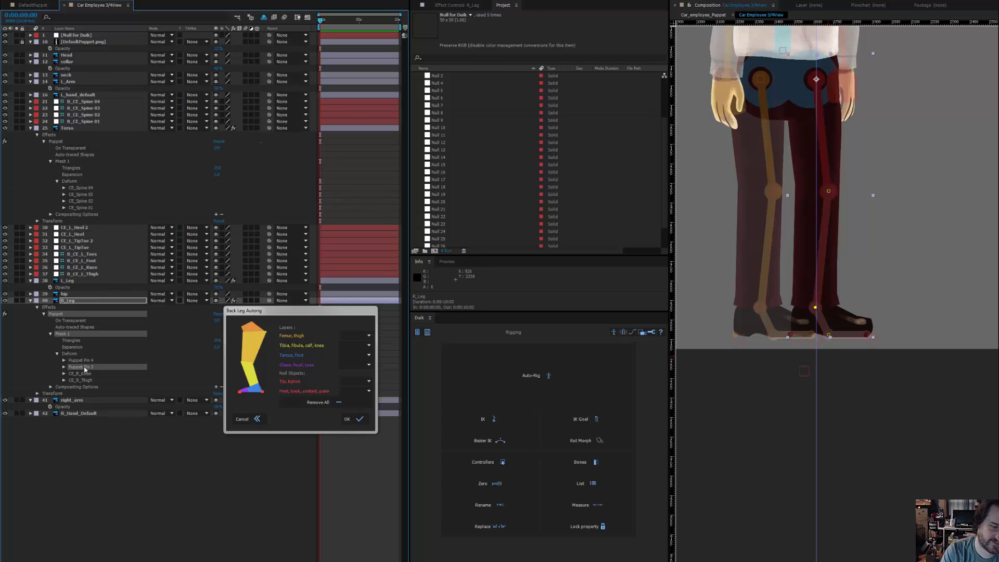
pyautogui.press('Return')
pyautogui.write('CE_R_Foot')
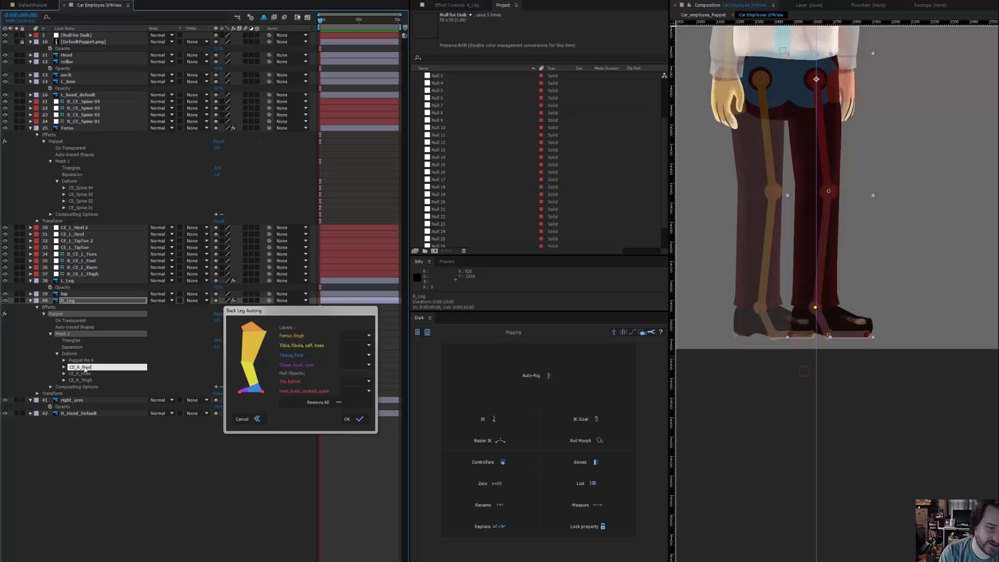
pyautogui.press('Return')
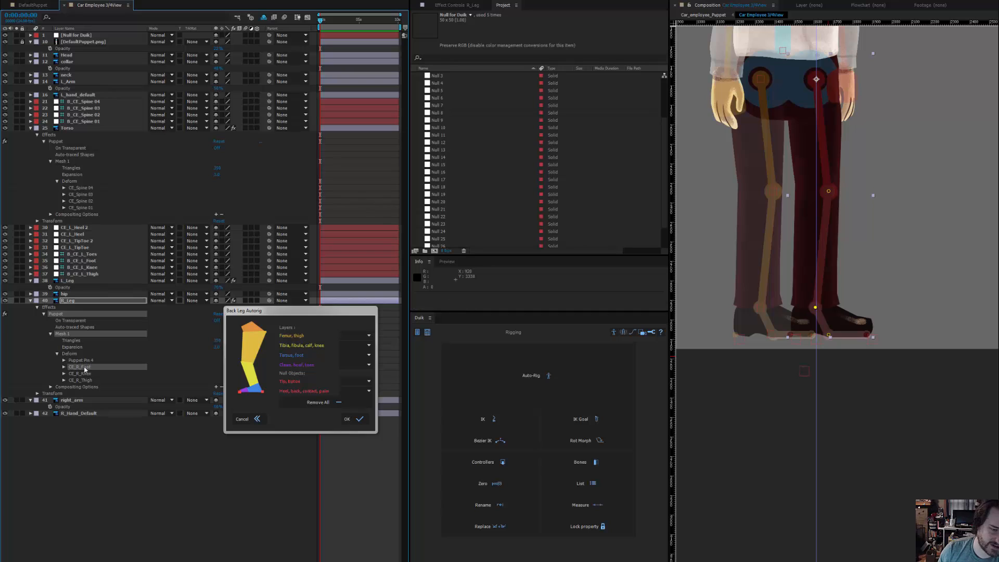
# - Rename R_Leg's Puppet Pin 4 at the ball of the foot CE_R_Toes
pyautogui.click(88, 362)
pyautogui.press('Return')
pyautogui.write('CE_R_Toes')
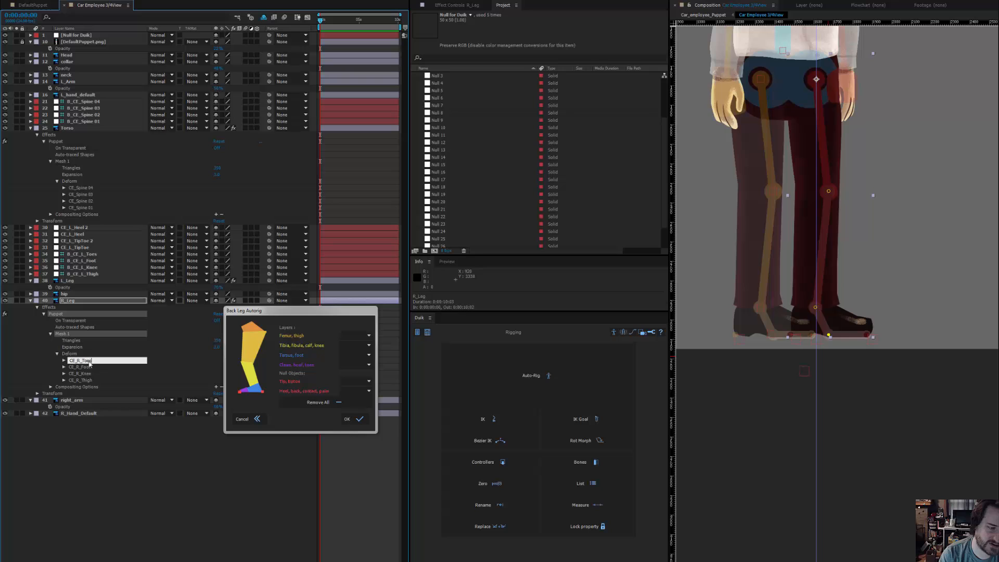
pyautogui.press('Return')
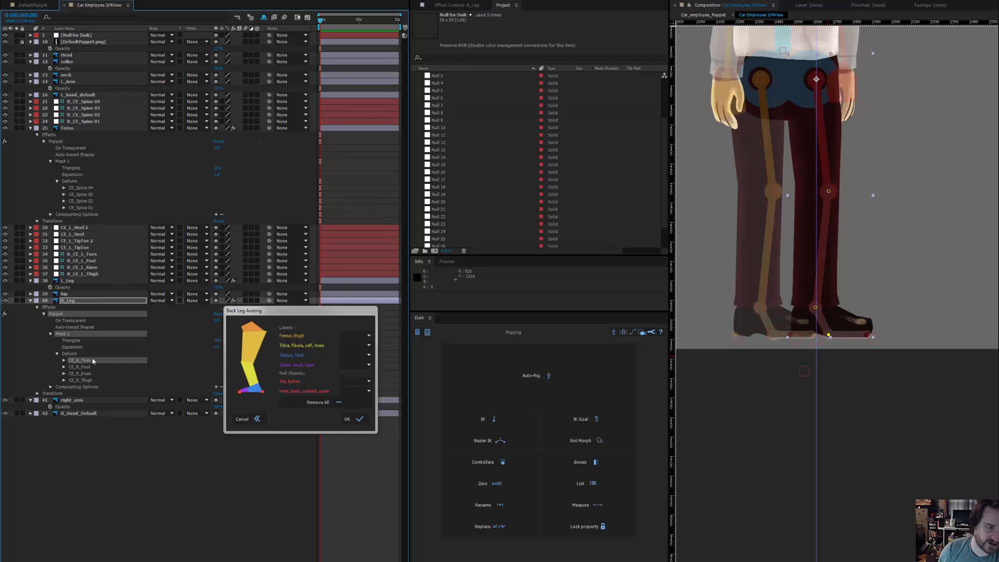
# - Rename the CE_L_Heel 2 null CE_R_Heel and move it directly above the R_Leg layer
pyautogui.click(799, 345)
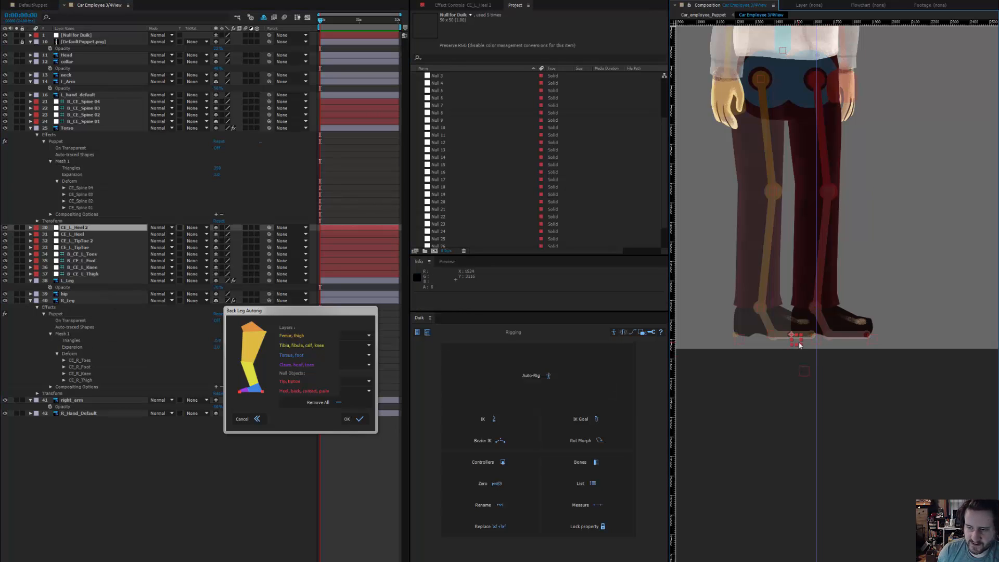
pyautogui.click(78, 229)
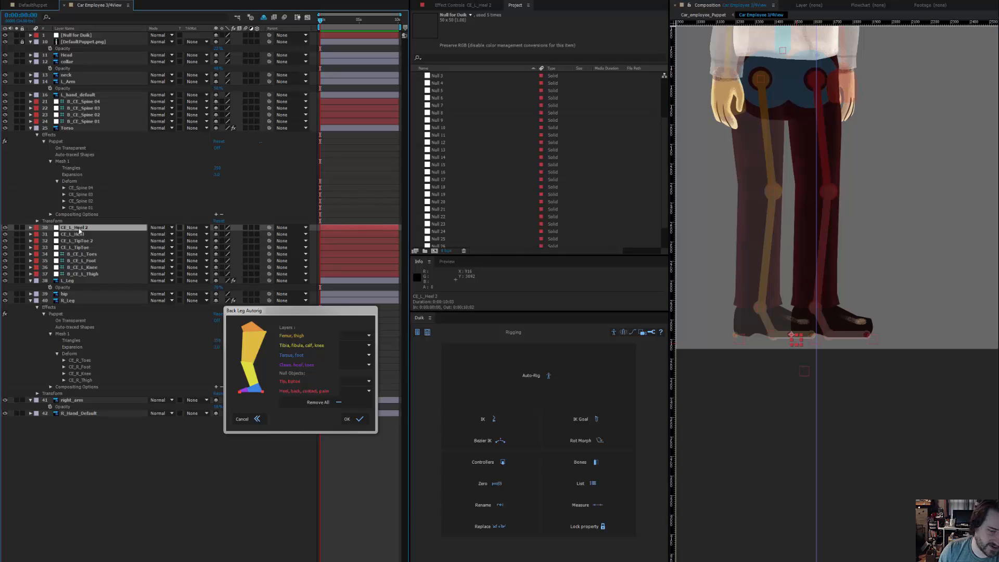
pyautogui.press('Return')
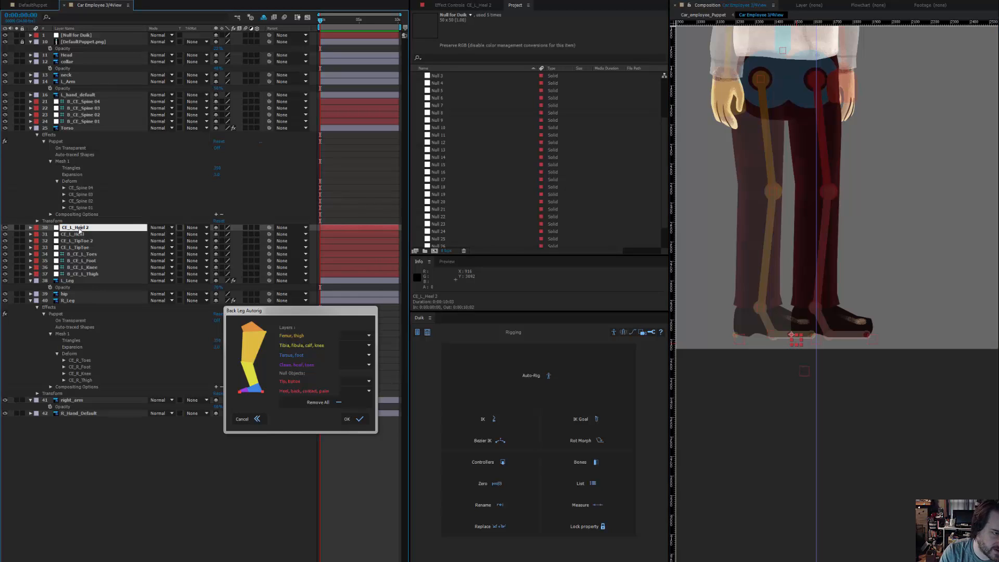
pyautogui.write('R')
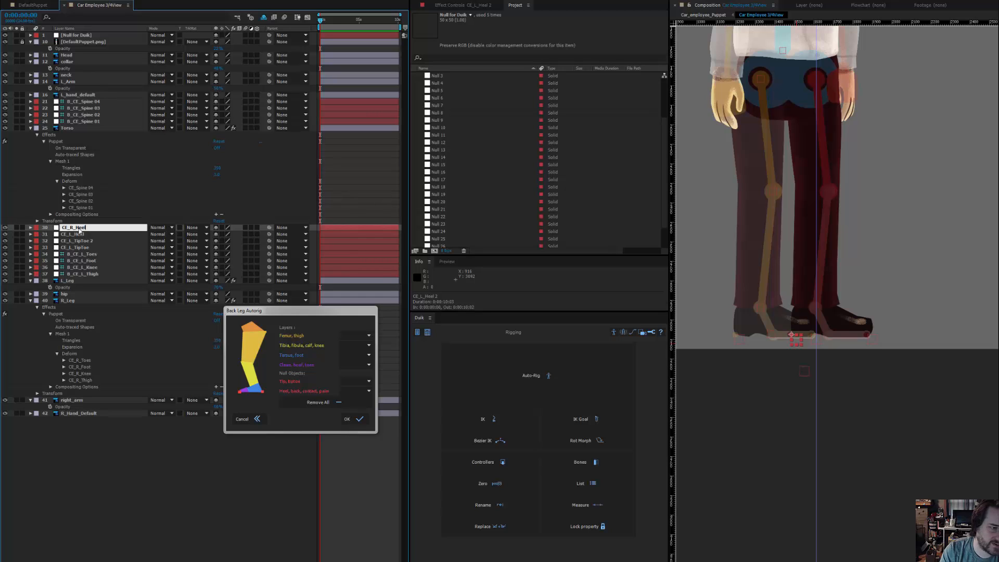
pyautogui.press('Return')
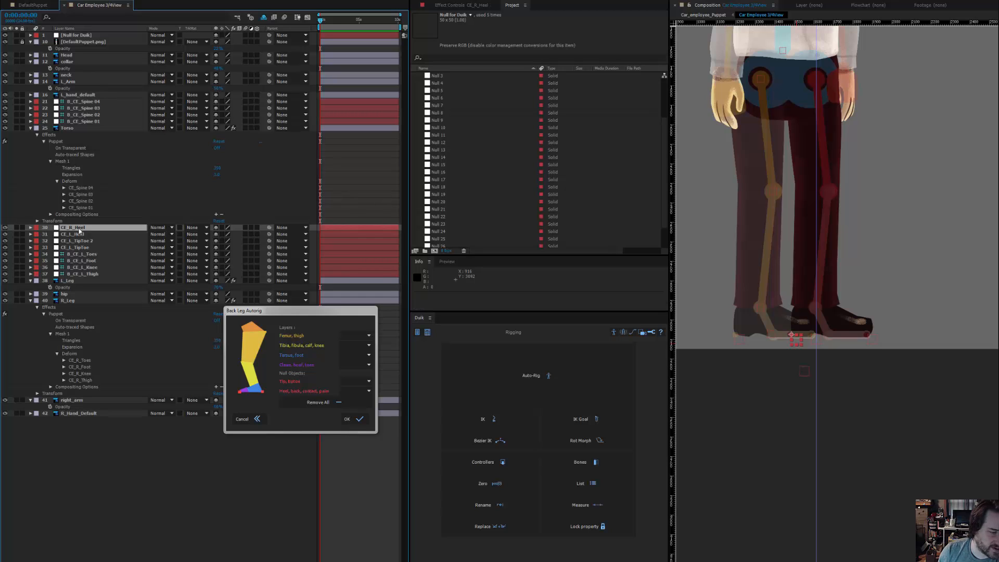
pyautogui.moveTo(79, 231); pyautogui.dragTo(81, 298)
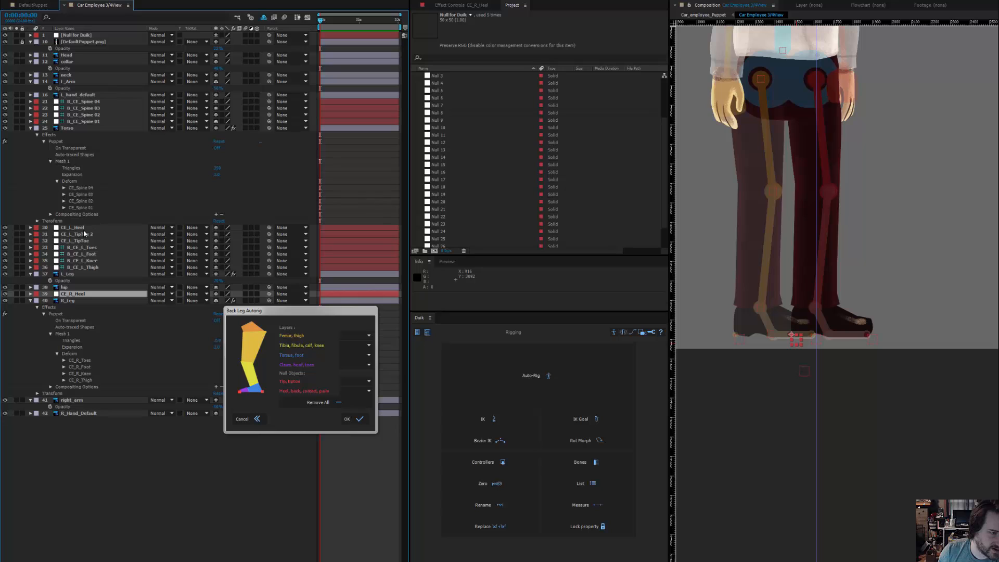
# - Rename the CE_L_TipToe 2 null CE_R_TipToe and move it directly above the CE_R_Heel layer
pyautogui.click(86, 237)
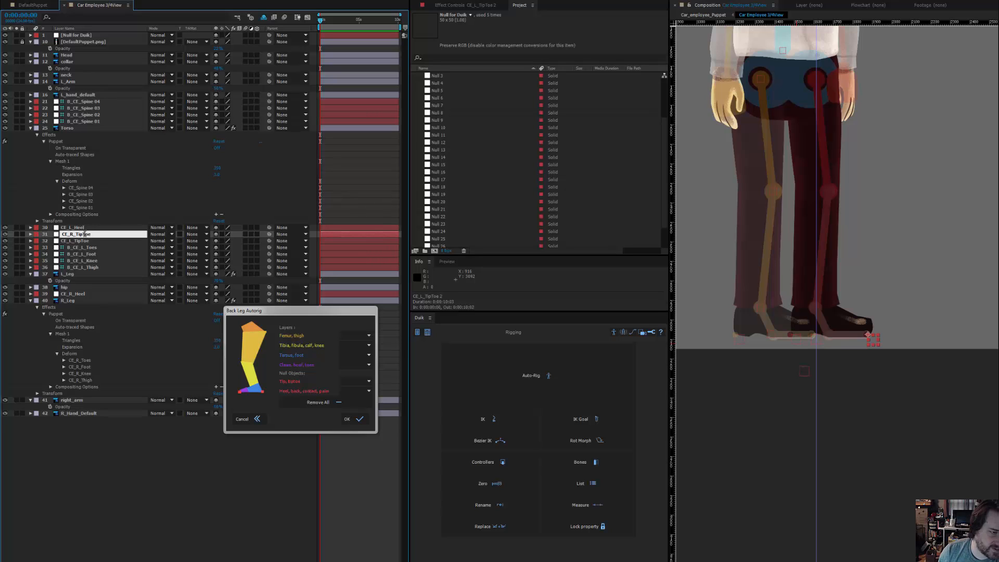
pyautogui.press('Return')
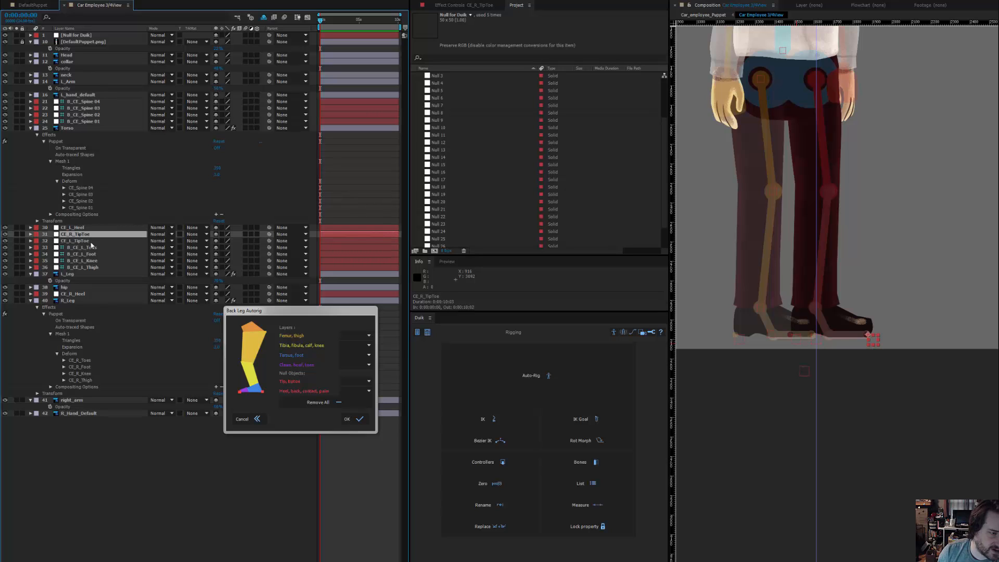
pyautogui.moveTo(95, 237); pyautogui.dragTo(105, 292)
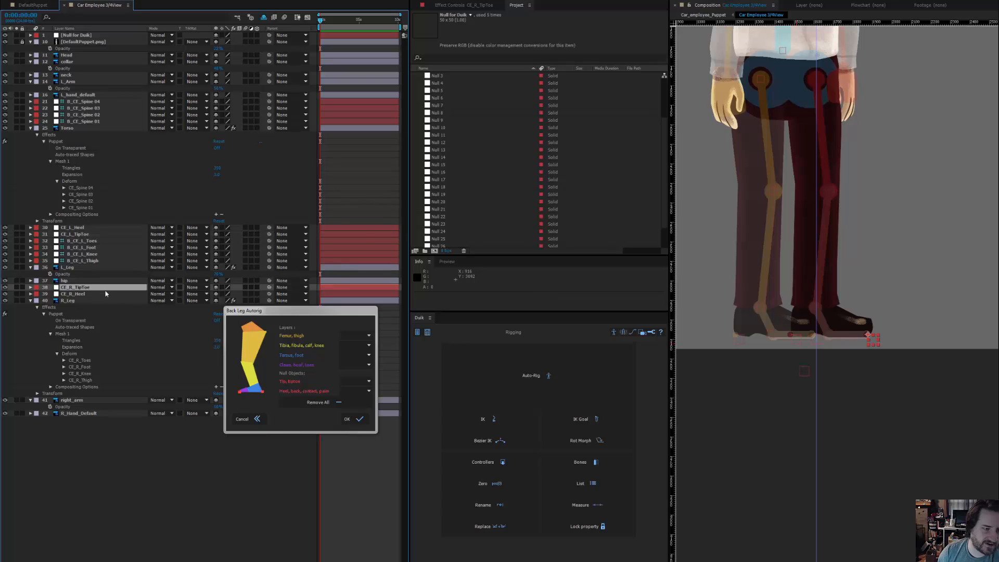
# - Create Duik bones for the puppet pins on the R_Leg layer
pyautogui.click(88, 301)
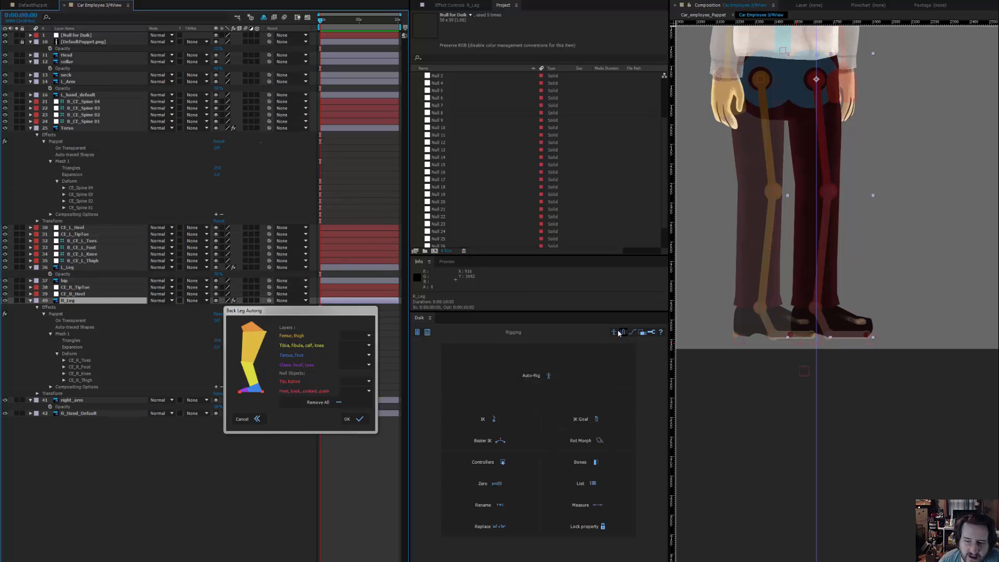
pyautogui.click(597, 462)
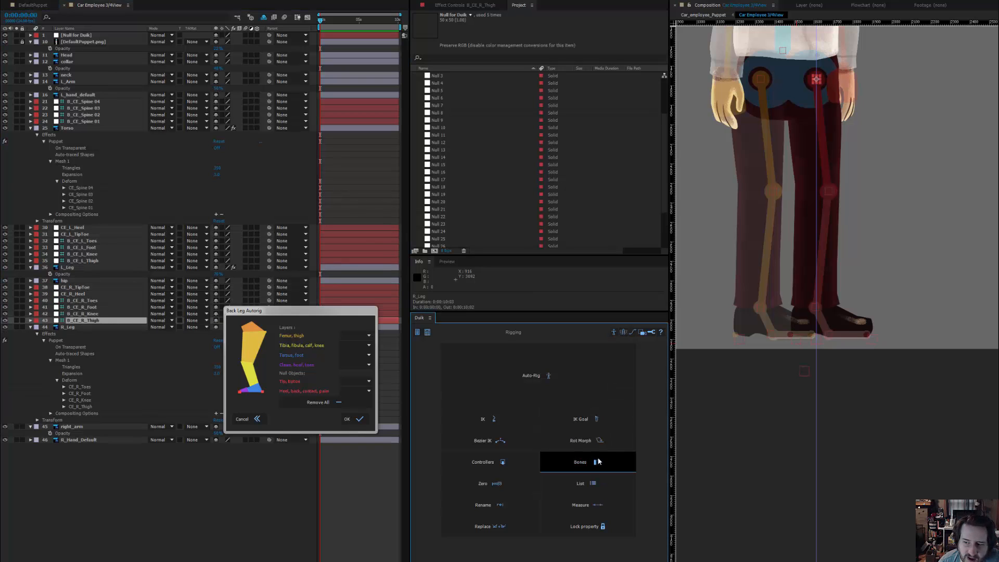
# - Select the right_arm layer and move the Back Leg Autorig dialog clear of the layer list
pyautogui.scroll(5, 841, 283)
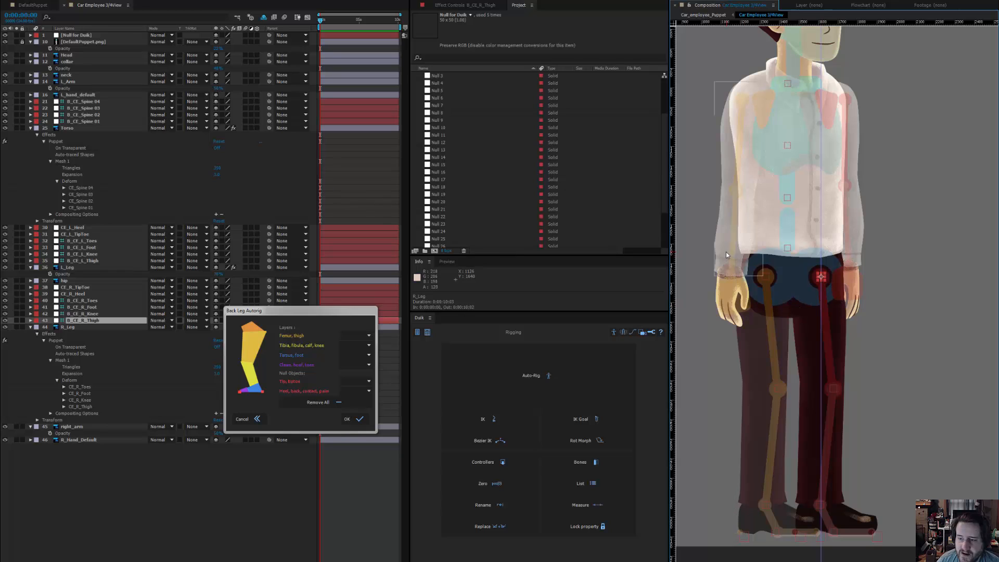
pyautogui.moveTo(786, 243); pyautogui.dragTo(775, 386)
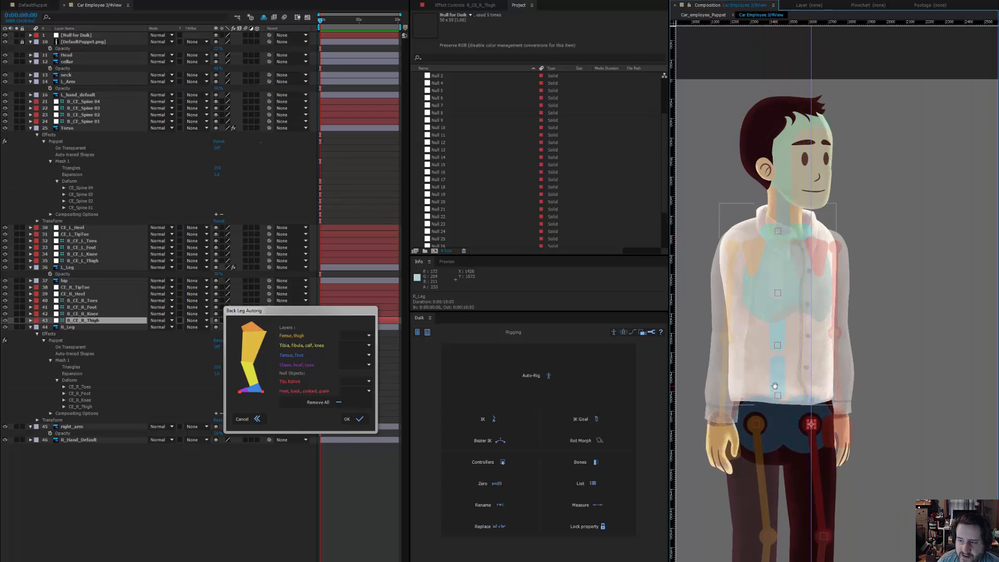
pyautogui.scroll(-5, 774, 386)
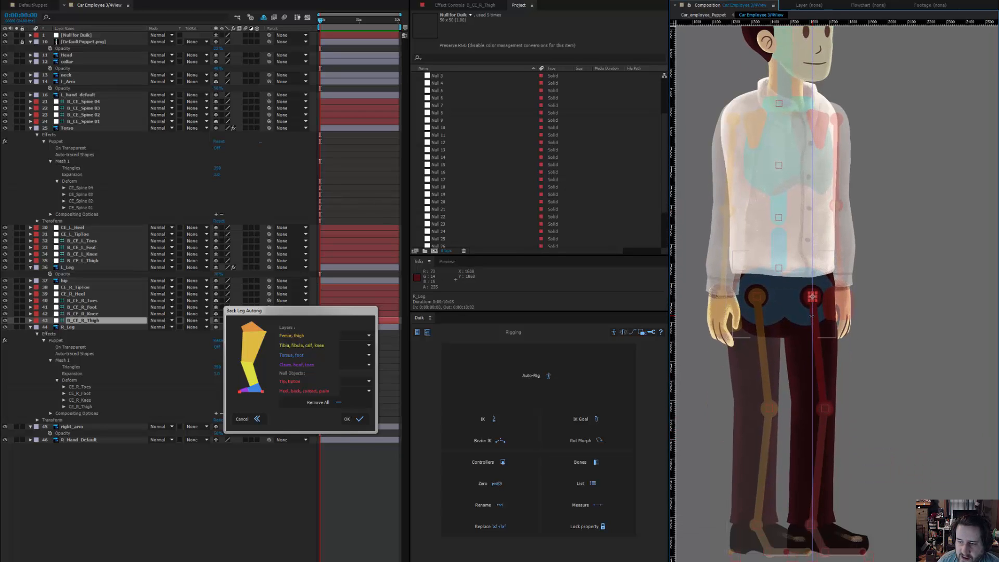
pyautogui.click(849, 285)
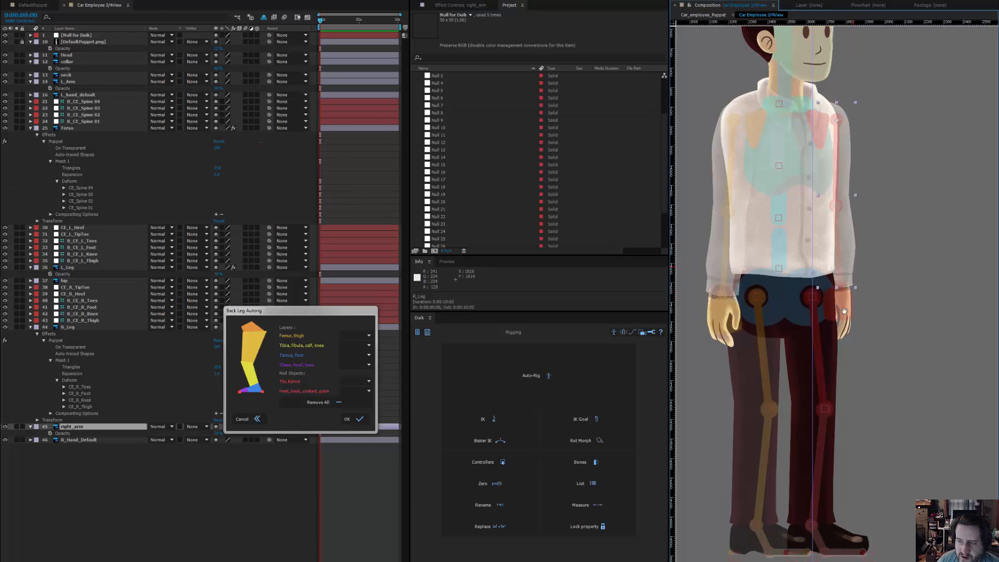
pyautogui.scroll(4, 833, 347)
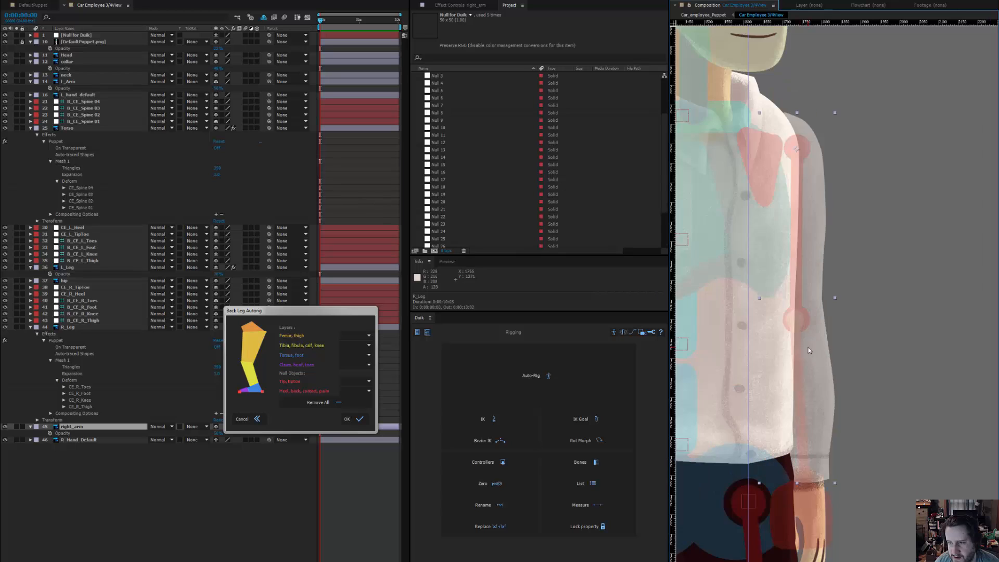
pyautogui.scroll(-4, 843, 310)
pyautogui.moveTo(843, 310); pyautogui.dragTo(842, 364)
pyautogui.scroll(2, 838, 368)
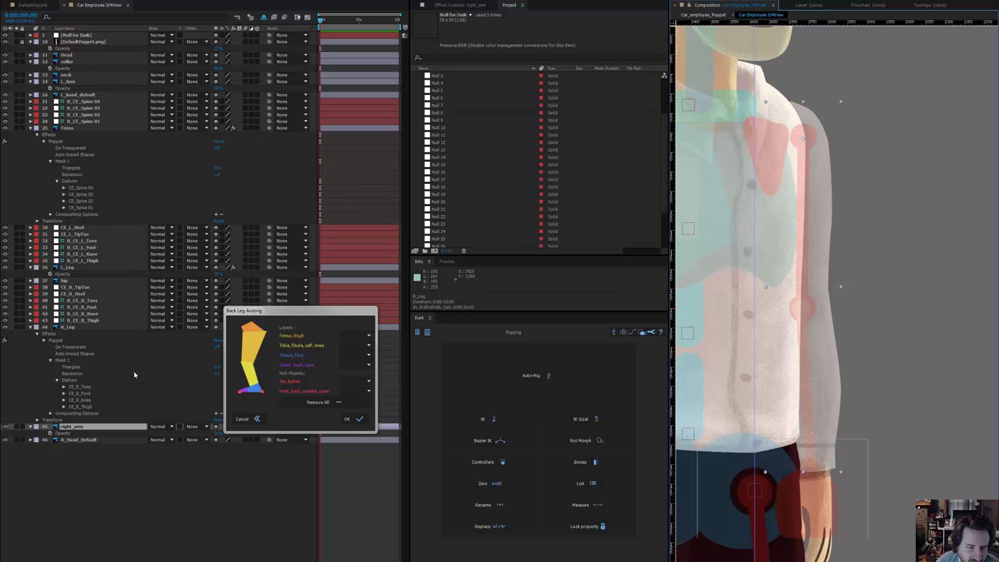
pyautogui.moveTo(305, 312); pyautogui.dragTo(111, 434)
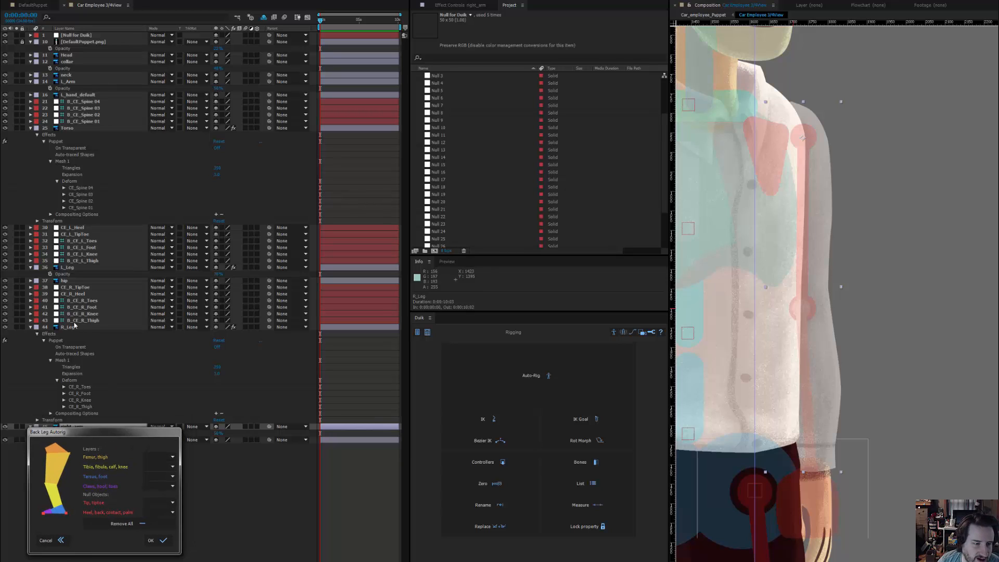
pyautogui.moveTo(116, 434); pyautogui.dragTo(114, 449)
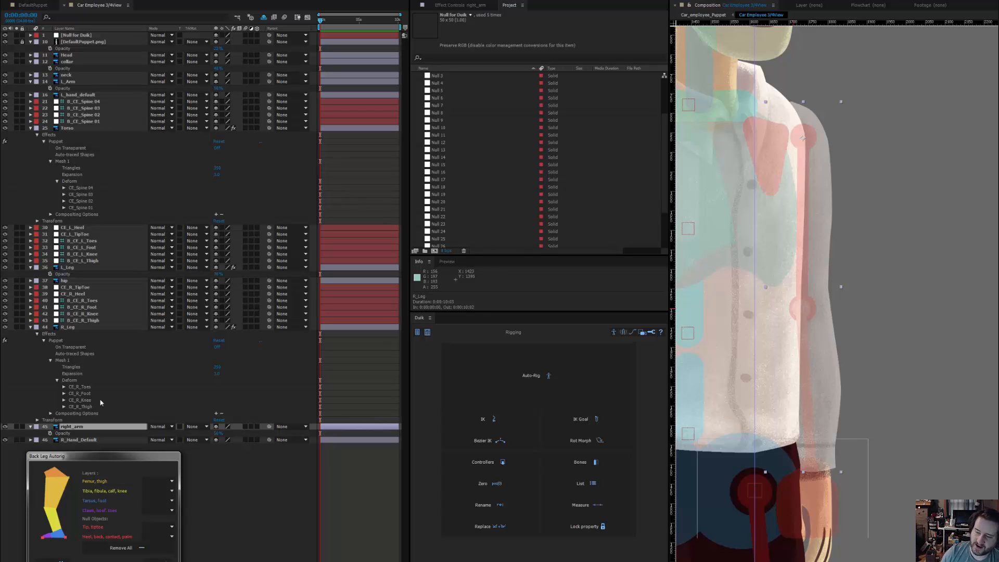
# - Test-move the C_Right Foot controller in the DefaultPuppet composition, undoing the move before returning to the Car Employee composition
pyautogui.moveTo(775, 339); pyautogui.dragTo(791, 236)
pyautogui.scroll(-1, 792, 235)
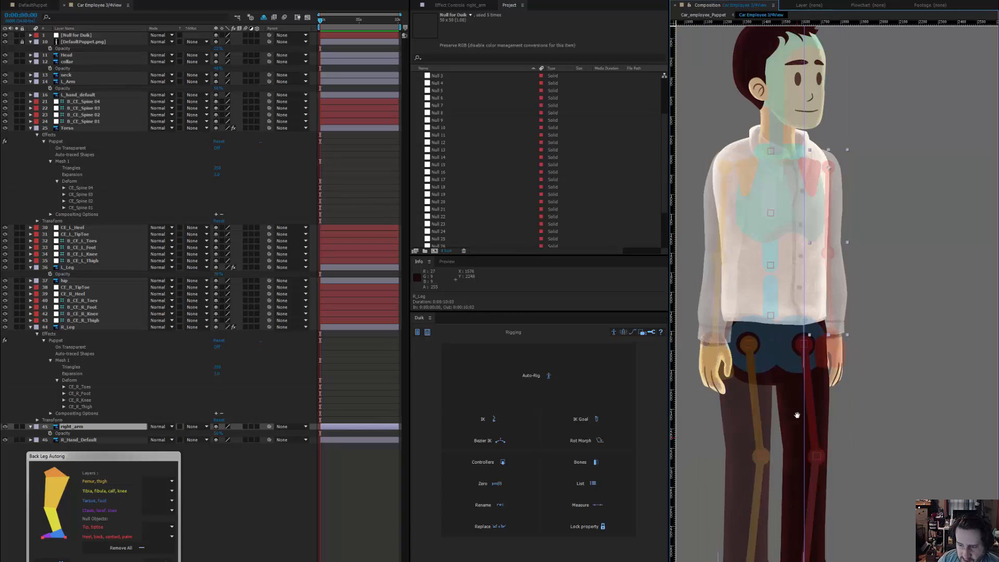
pyautogui.moveTo(797, 414); pyautogui.dragTo(790, 323)
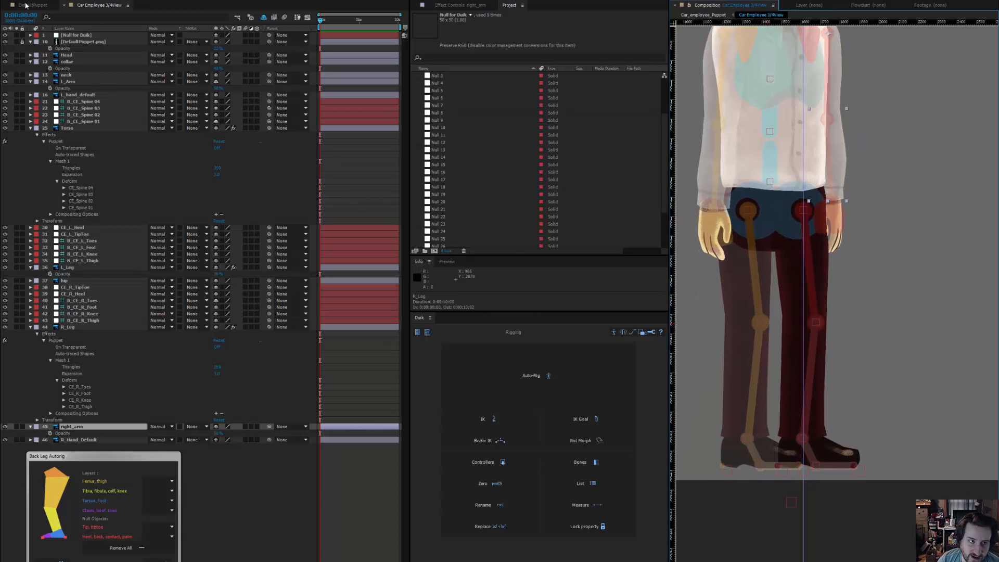
pyautogui.click(25, 5)
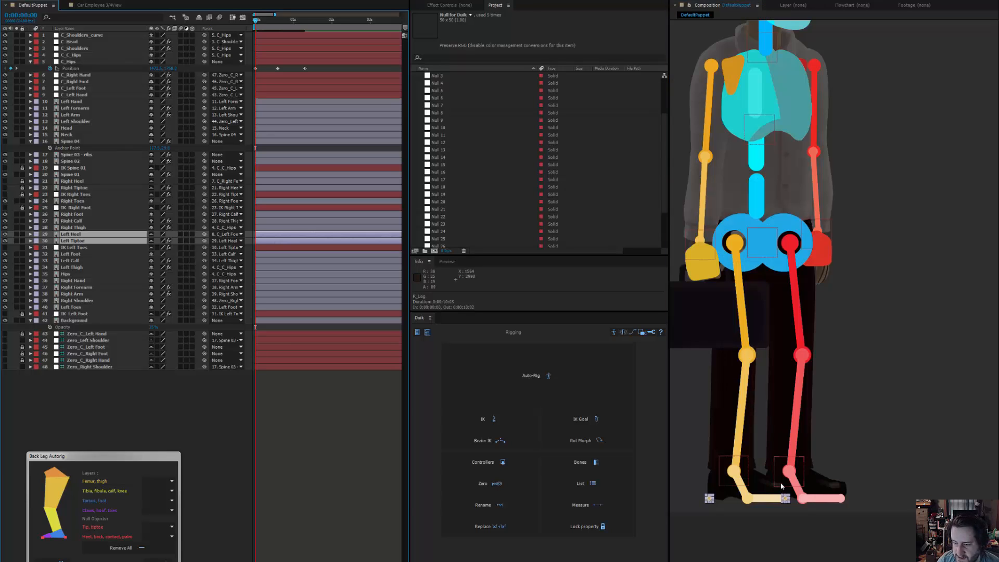
pyautogui.moveTo(781, 486); pyautogui.dragTo(778, 484)
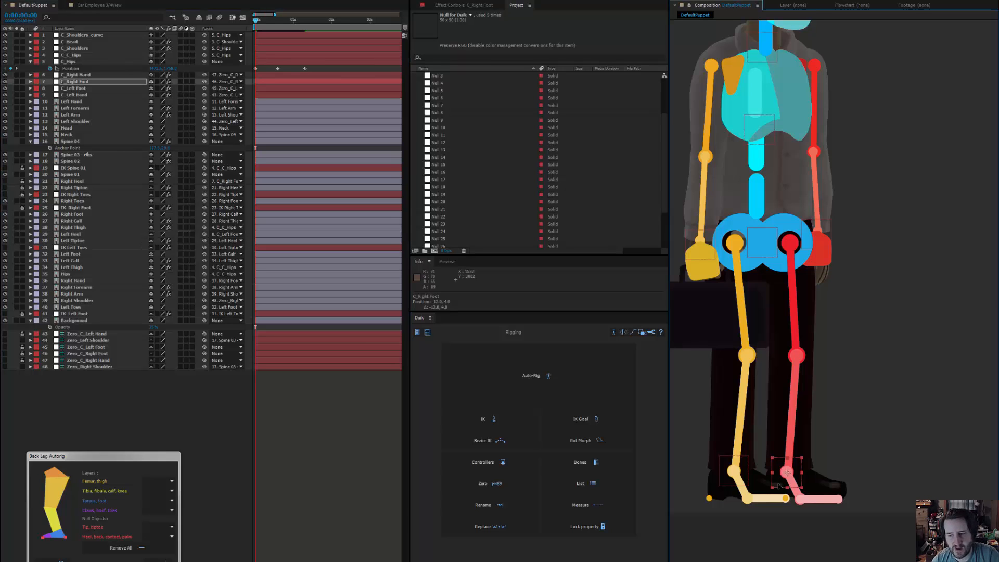
pyautogui.hotkey('ctrl', 'z')
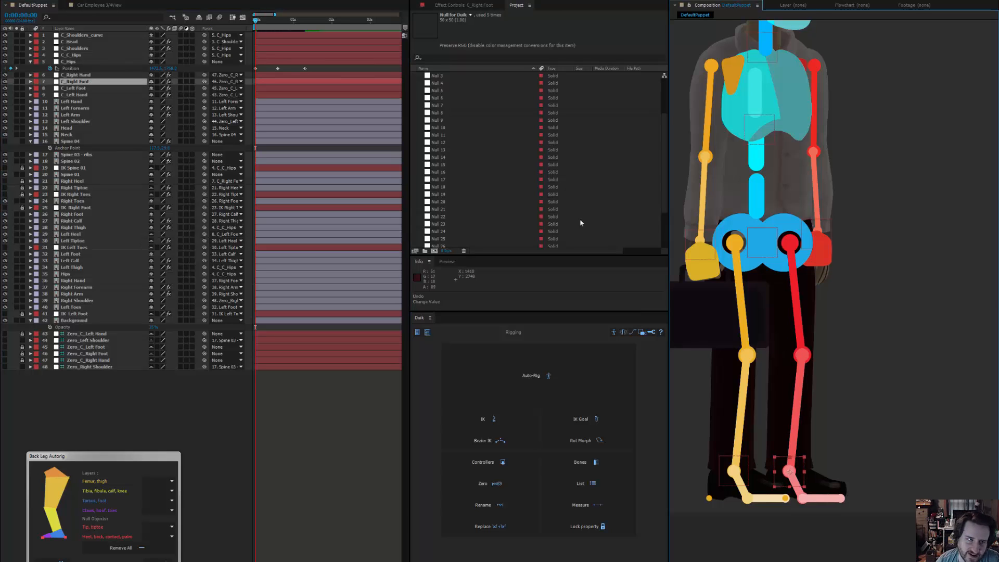
pyautogui.click(104, 6)
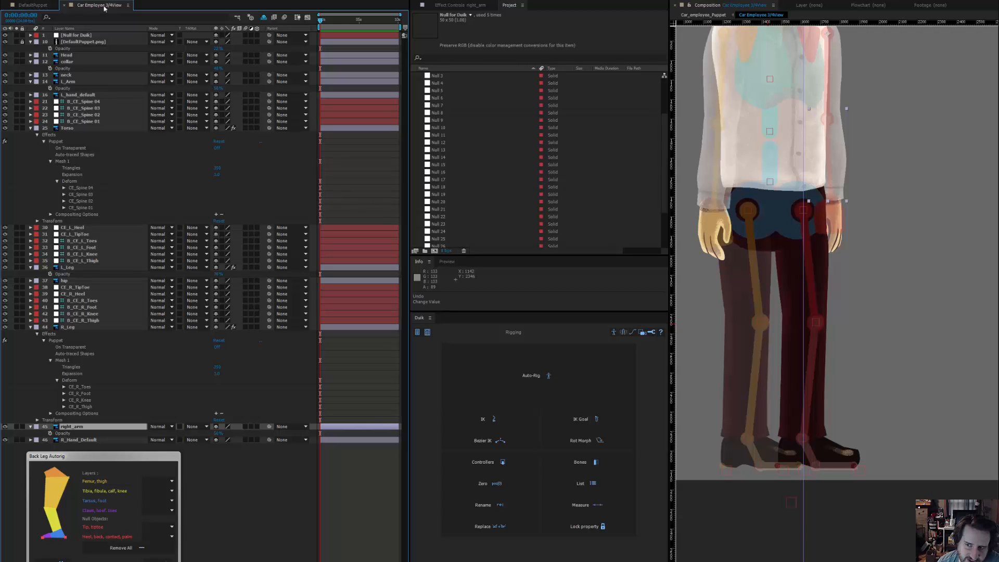
# - Hide the Torso layer to expose the whole right arm
pyautogui.scroll(5, 804, 181)
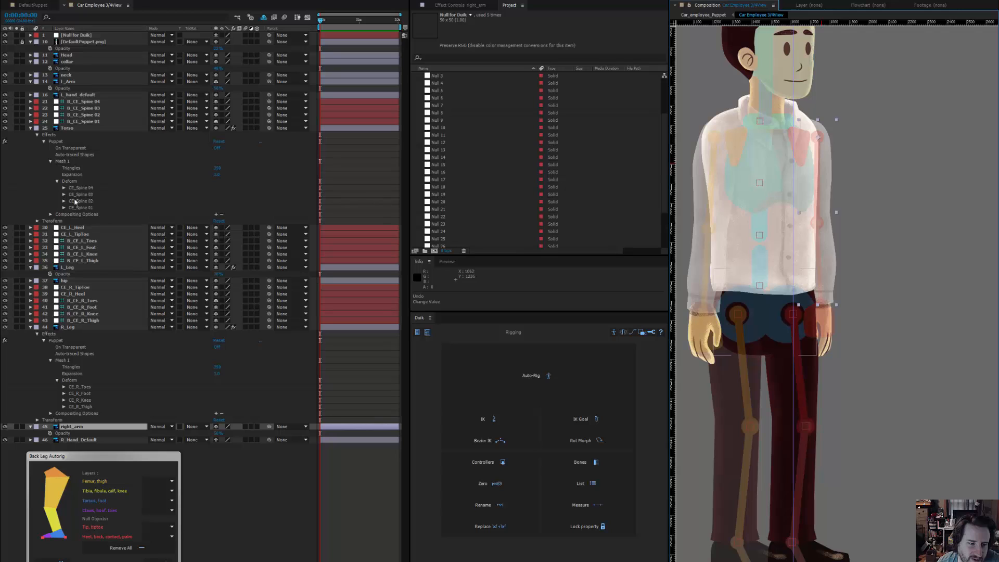
pyautogui.click(5, 128)
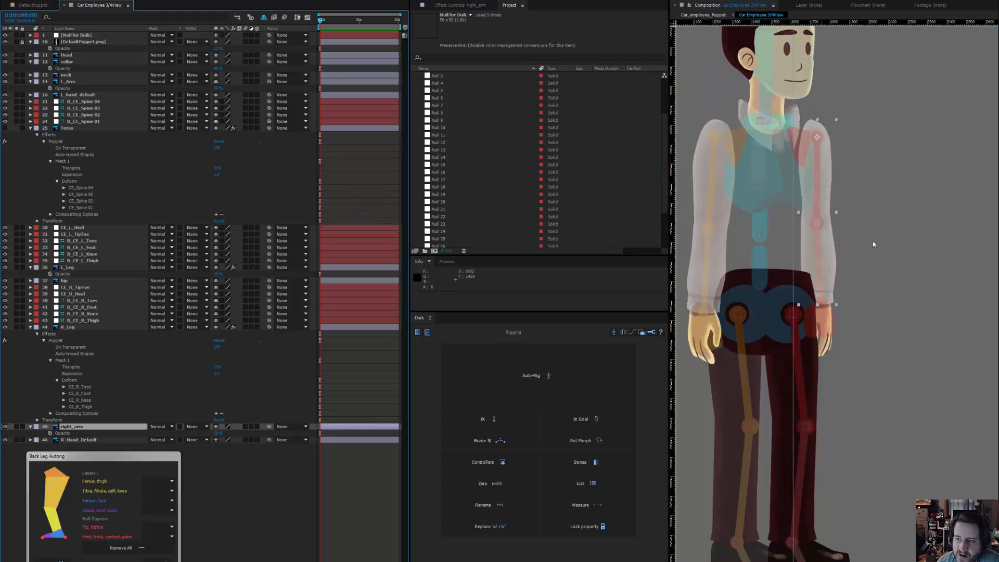
# - Place puppet pins at the shoulder, elbow and wrist of right_arm and move the Back Leg Autorig dialog off the layer's puppet properties
pyautogui.scroll(4, 870, 260)
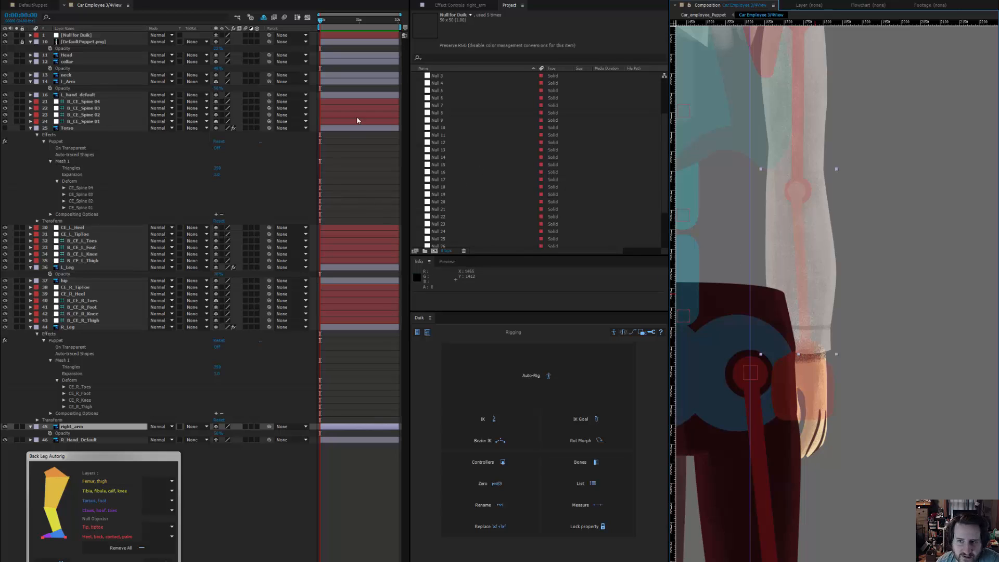
pyautogui.moveTo(871, 179); pyautogui.dragTo(883, 313)
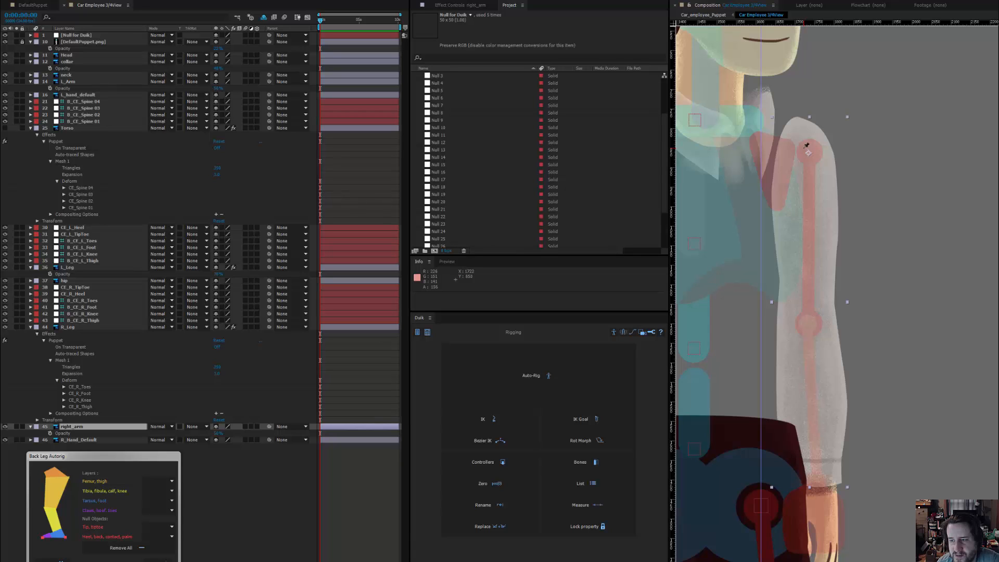
pyautogui.click(808, 147)
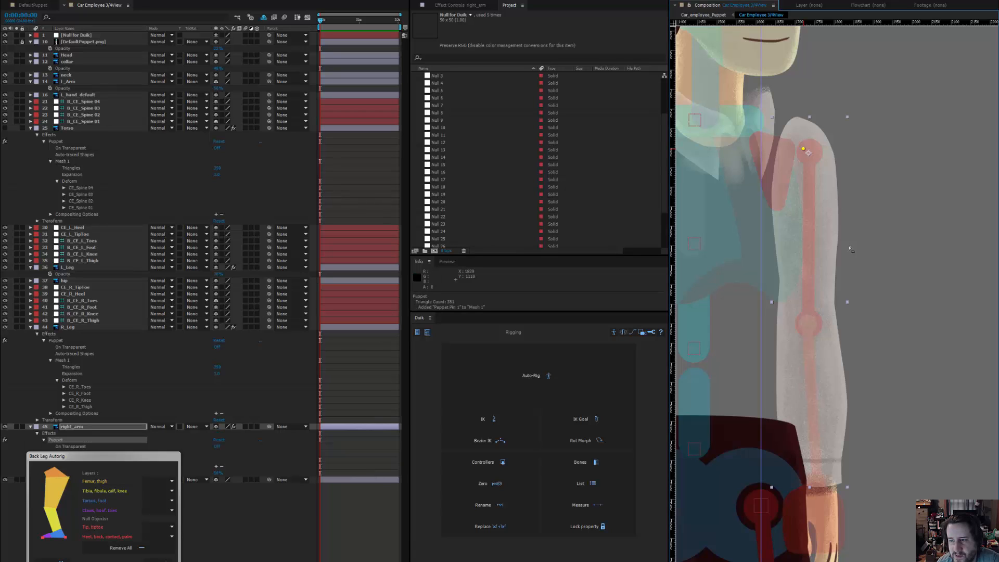
pyautogui.scroll(-4, 805, 201)
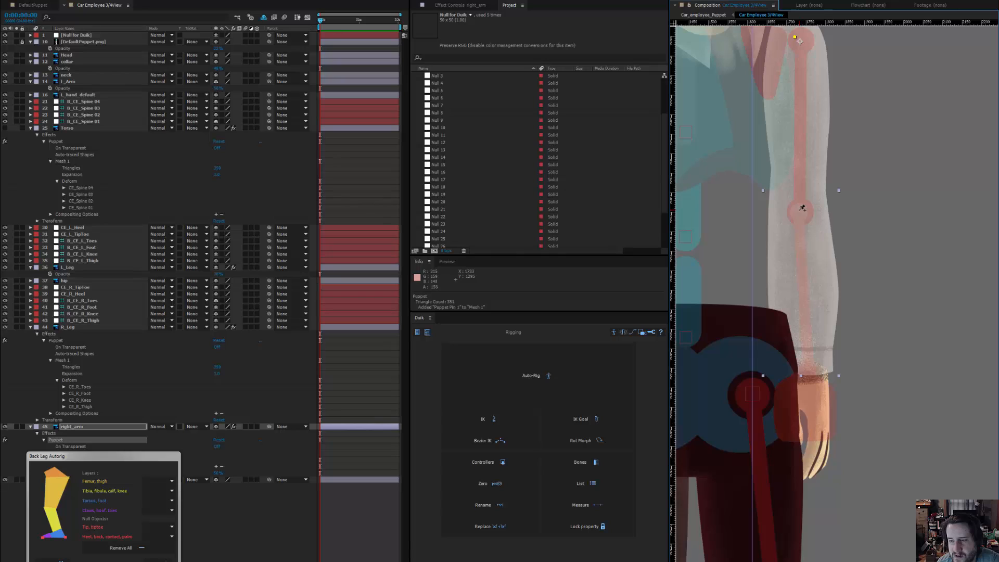
pyautogui.click(806, 369)
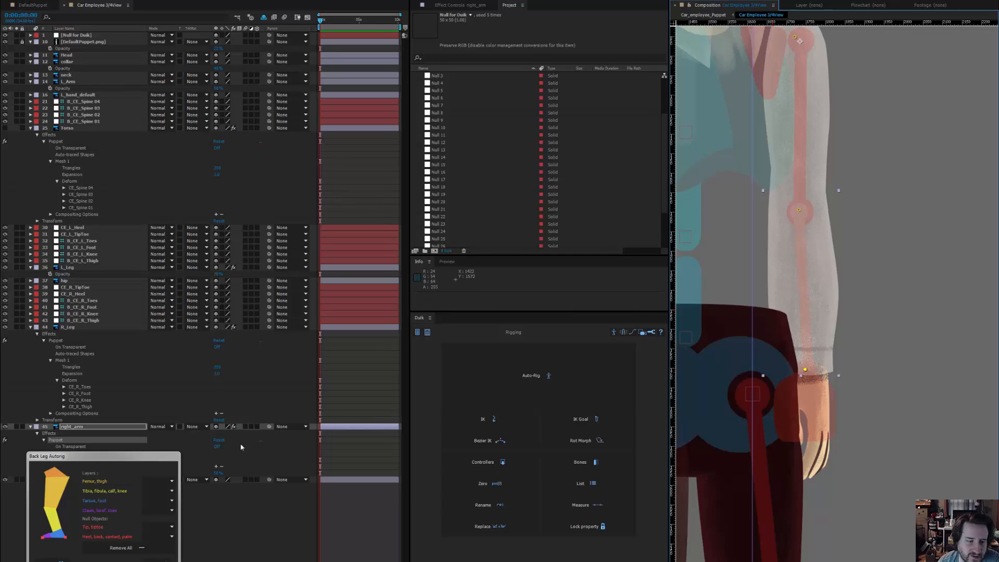
pyautogui.moveTo(118, 460); pyautogui.dragTo(112, 510)
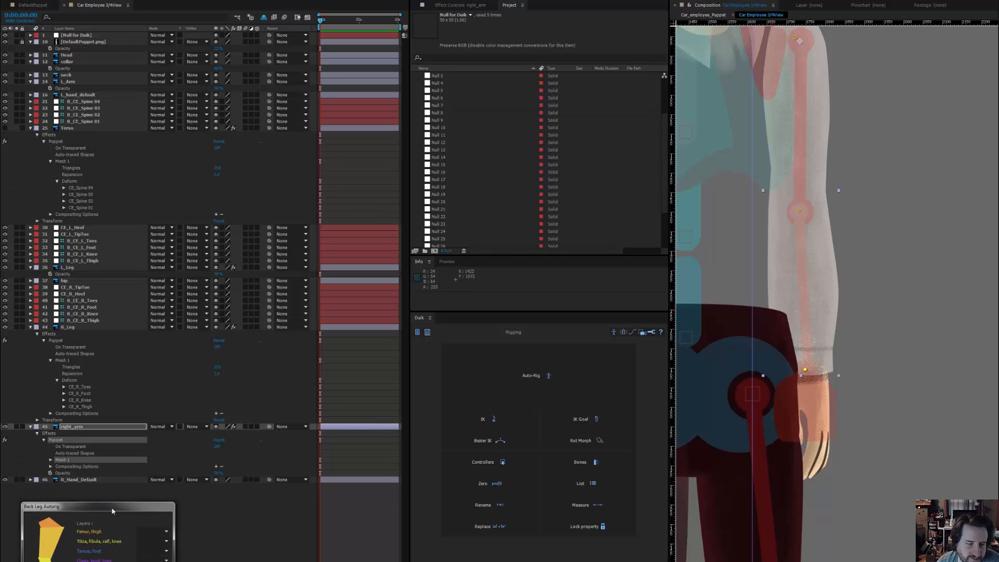
# - Expand Mesh 1 and its Deform group on the right_arm layer to list the puppet pins
pyautogui.click(50, 460)
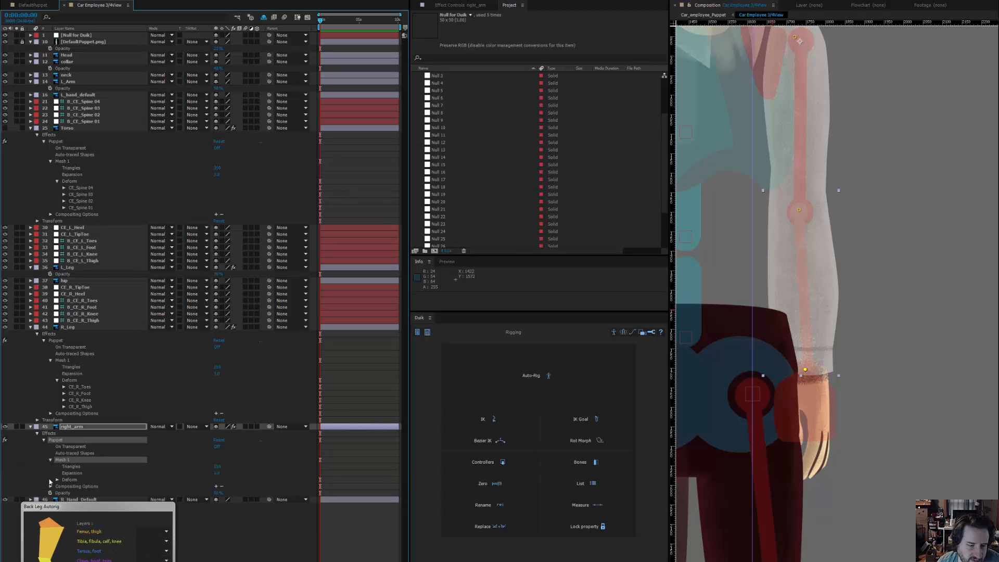
pyautogui.click(57, 480)
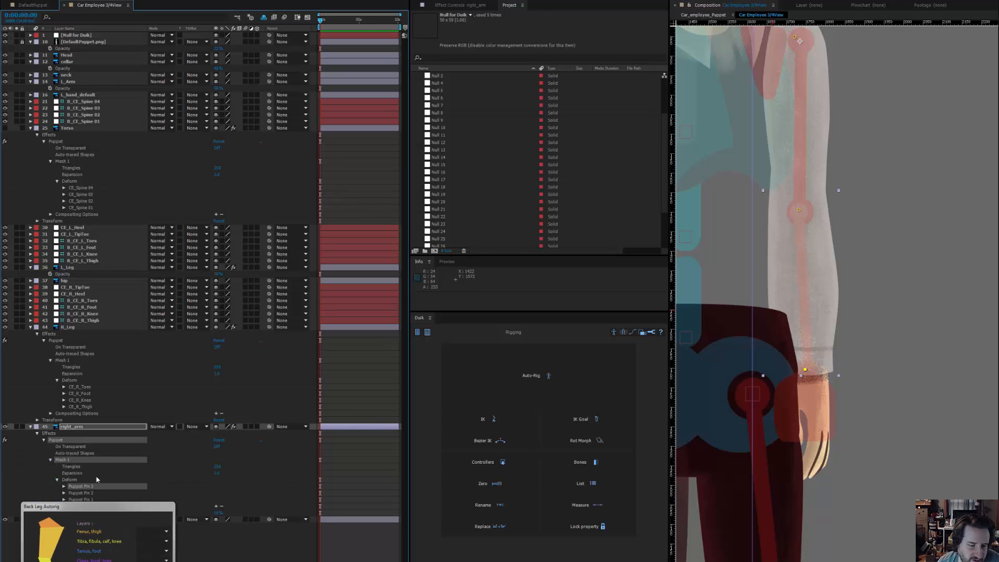
# - In the DefaultPuppet composition, select the Left Hand and Left Forearm layers and test-move the C_Left Hand controller, undoing the move
pyautogui.click(33, 8)
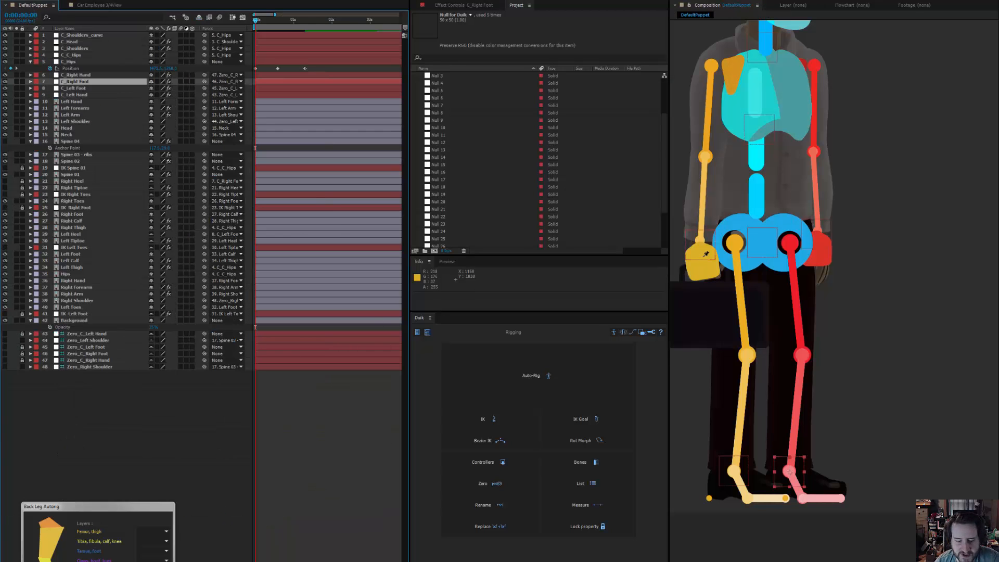
pyautogui.click(705, 263)
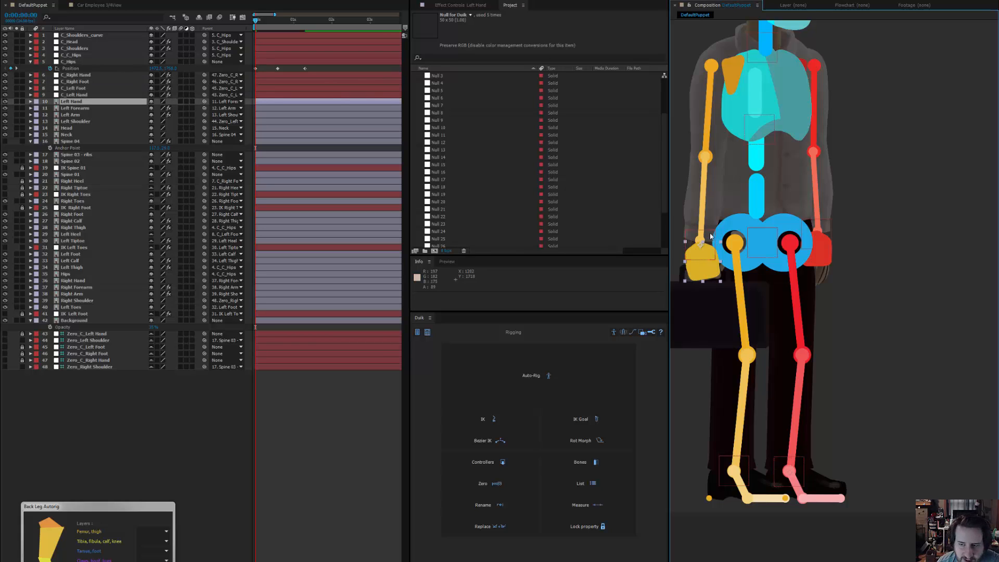
pyautogui.click(708, 157)
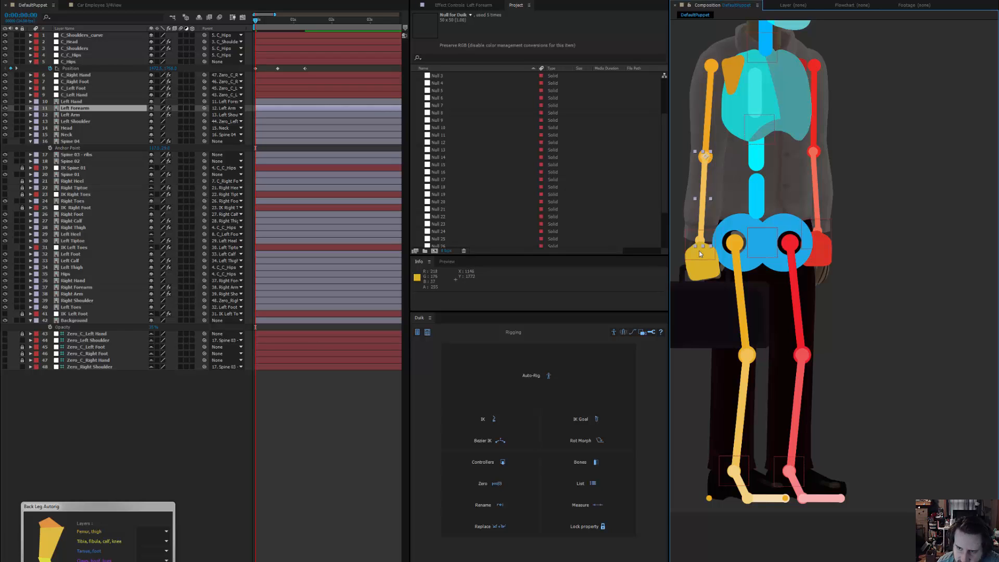
pyautogui.click(702, 272)
pyautogui.moveTo(711, 236); pyautogui.dragTo(672, 170)
pyautogui.moveTo(761, 195); pyautogui.dragTo(709, 190)
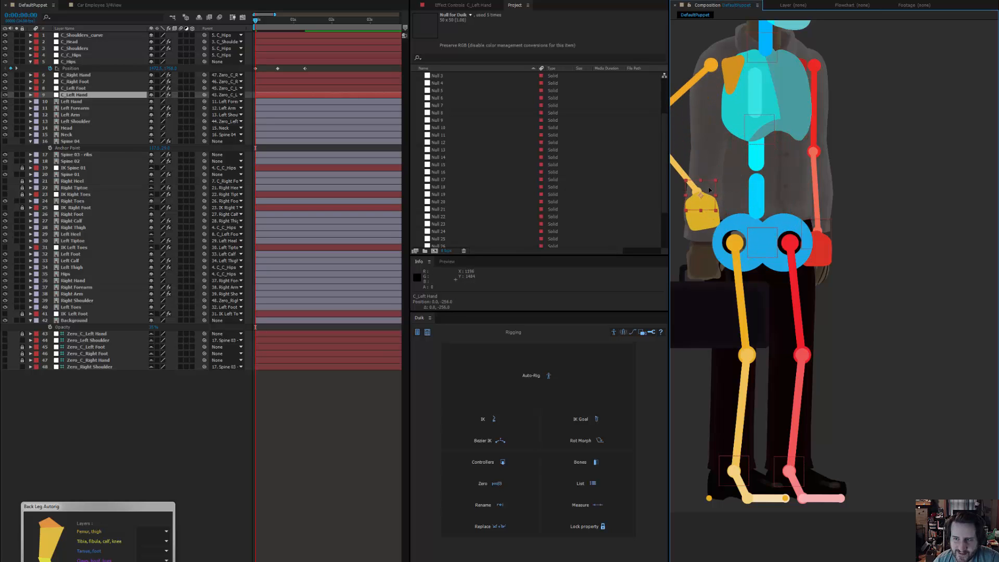
pyautogui.hotkey('ctrl', 'z')
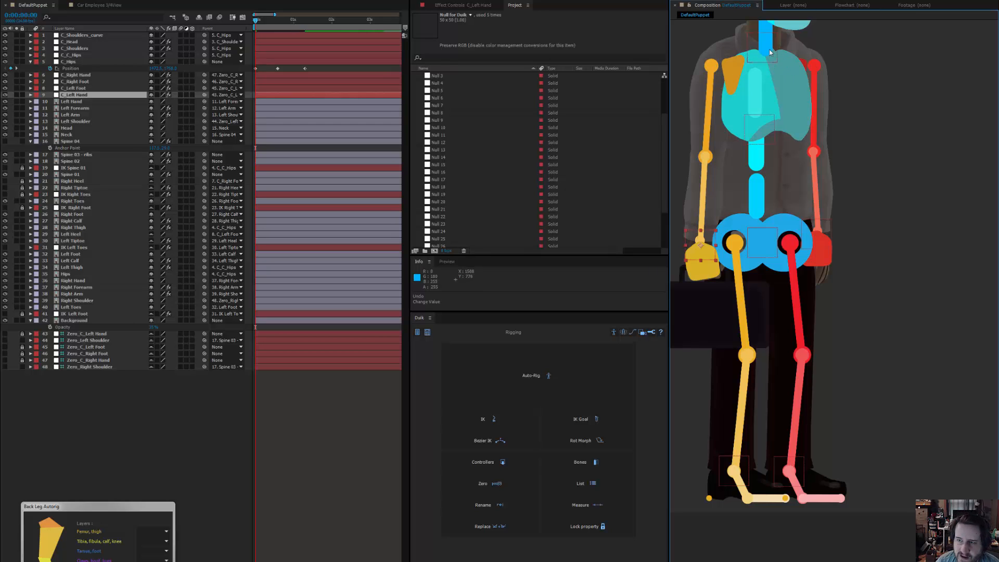
# - Test-move the C_Shoulders controller and the C_Left Hand controller in turn, undoing each move
pyautogui.moveTo(757, 65); pyautogui.dragTo(763, 99)
pyautogui.hotkey('ctrl', 'z')
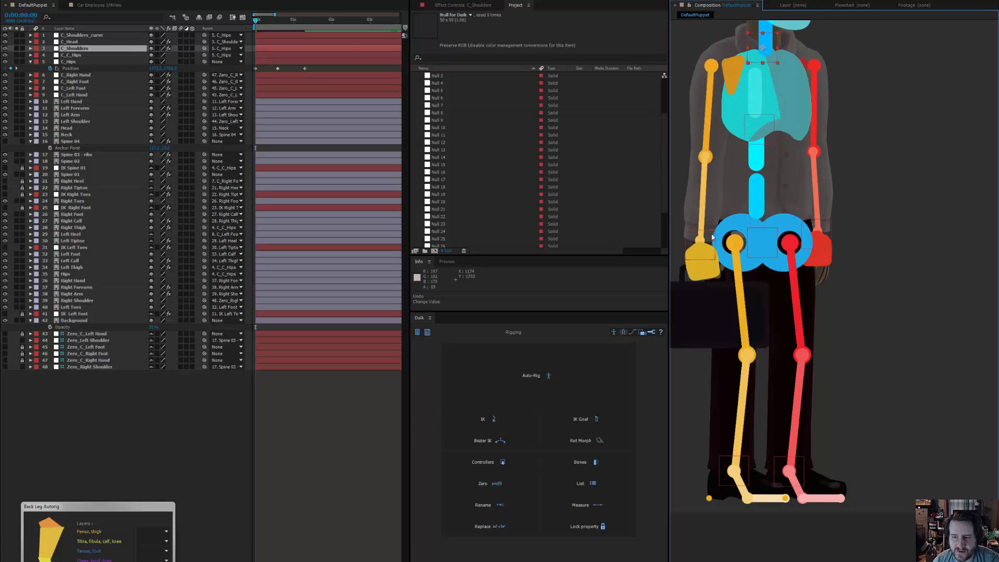
pyautogui.moveTo(704, 246); pyautogui.dragTo(754, 174)
pyautogui.hotkey('ctrl', 'z')
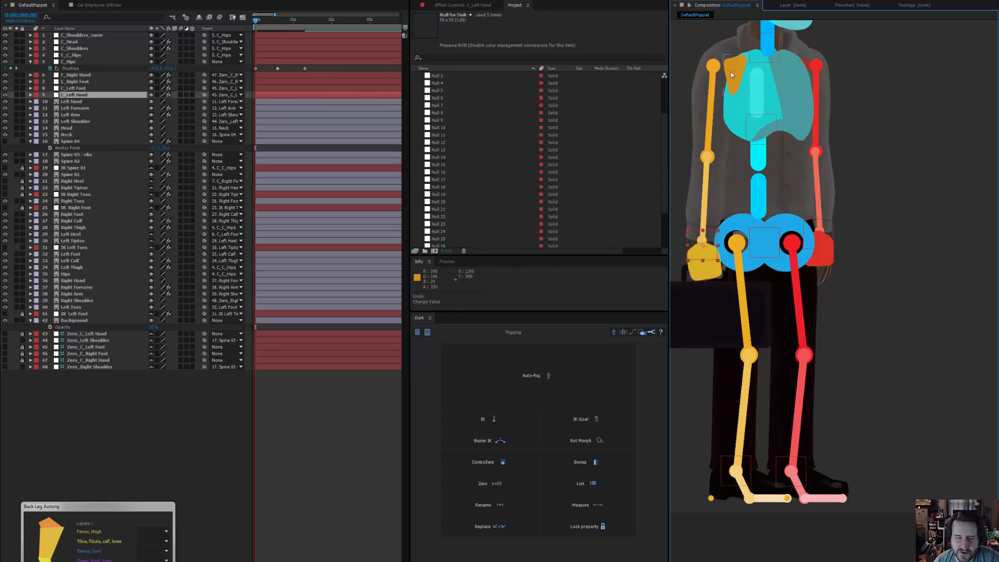
# - Switch to the Car Employee 3/4View composition and inspect the right arm's puppet pins against the reference skeleton
pyautogui.scroll(3, 734, 91)
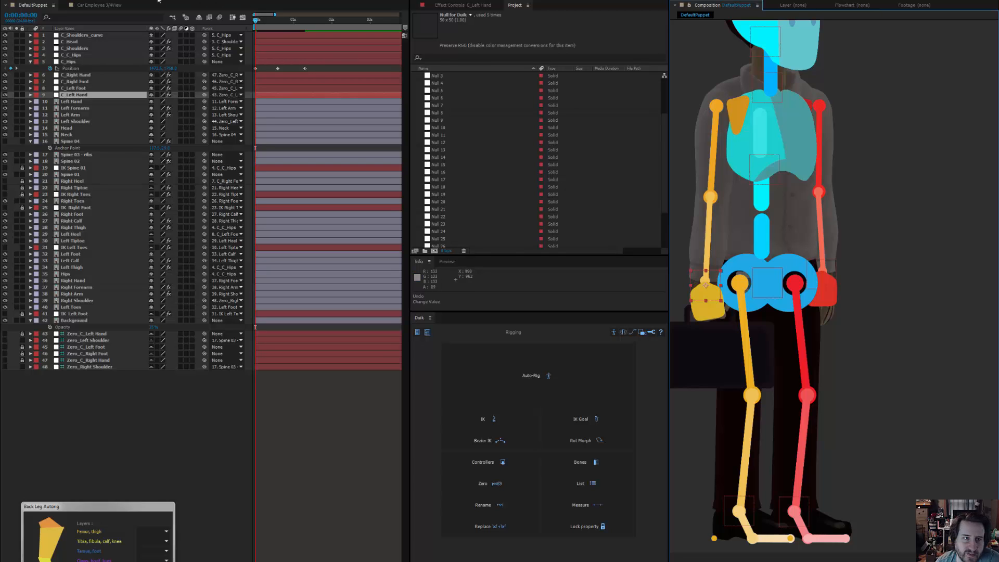
pyautogui.click(103, 7)
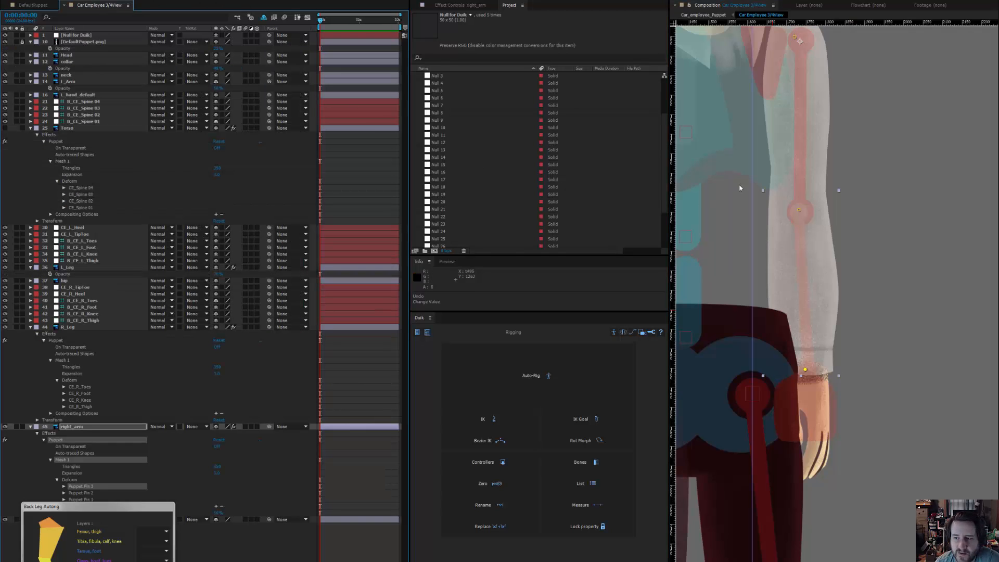
pyautogui.moveTo(858, 237); pyautogui.dragTo(837, 235)
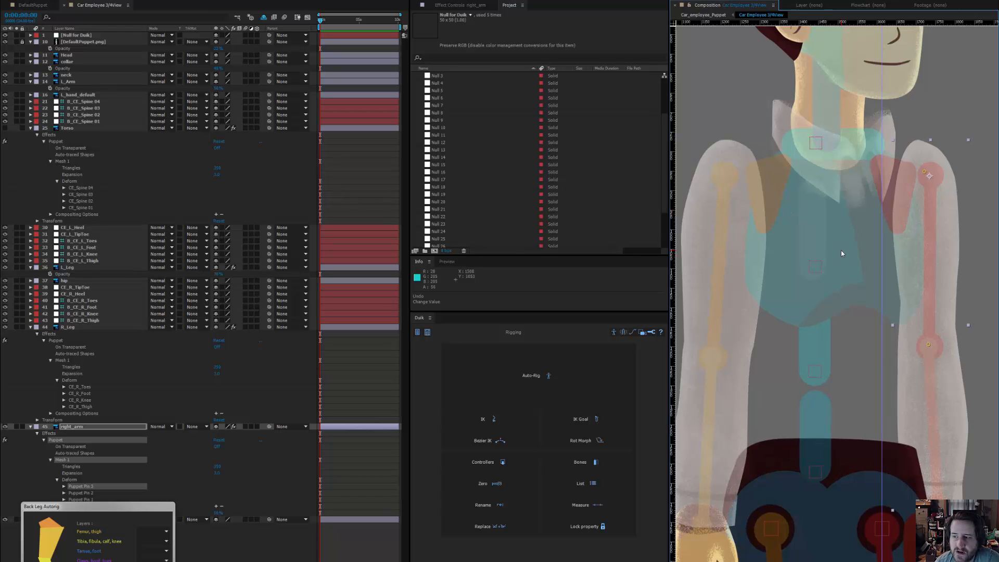
pyautogui.moveTo(855, 308); pyautogui.dragTo(842, 258)
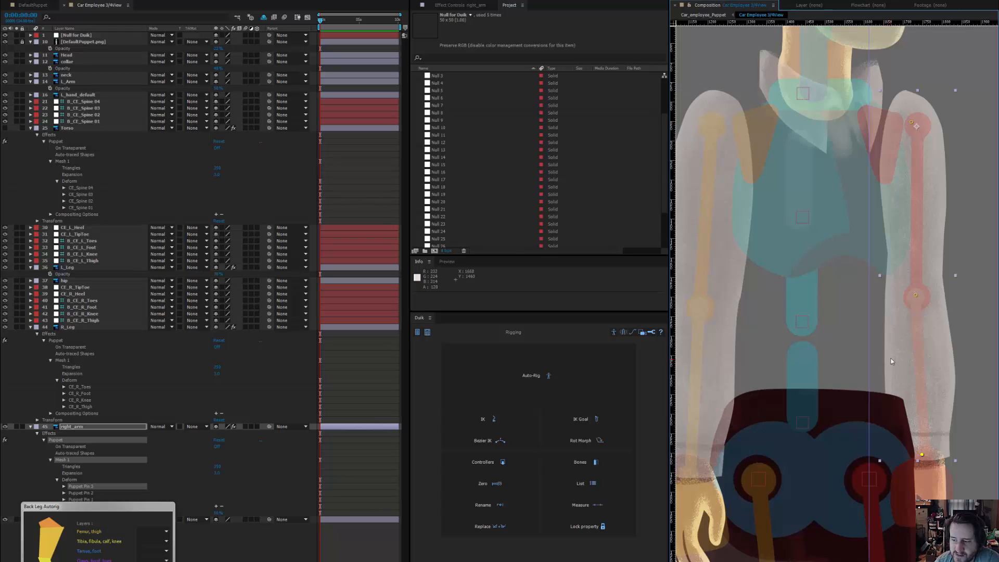
pyautogui.scroll(-4, 851, 251)
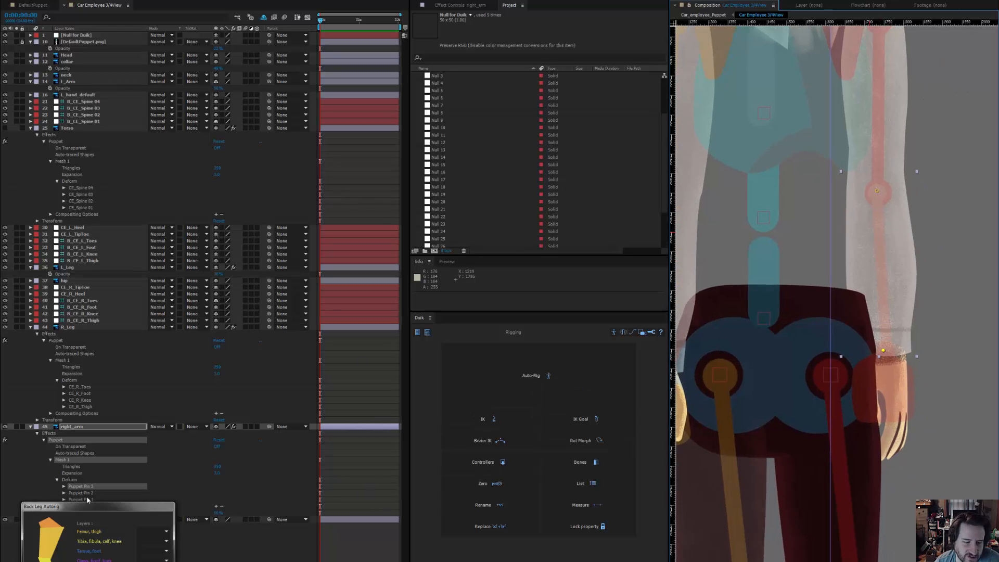
pyautogui.moveTo(76, 517); pyautogui.dragTo(64, 267)
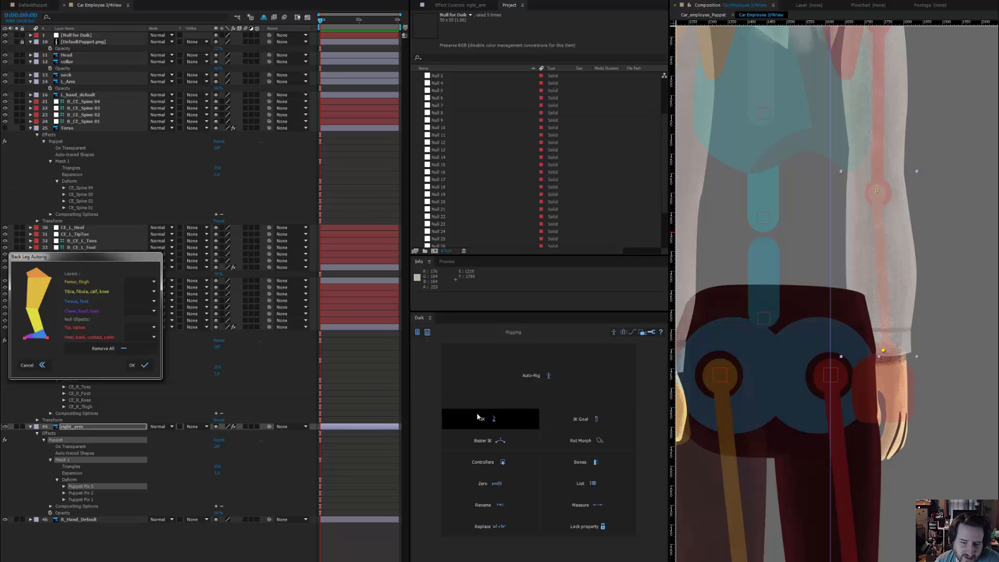
pyautogui.click(549, 377)
pyautogui.click(487, 459)
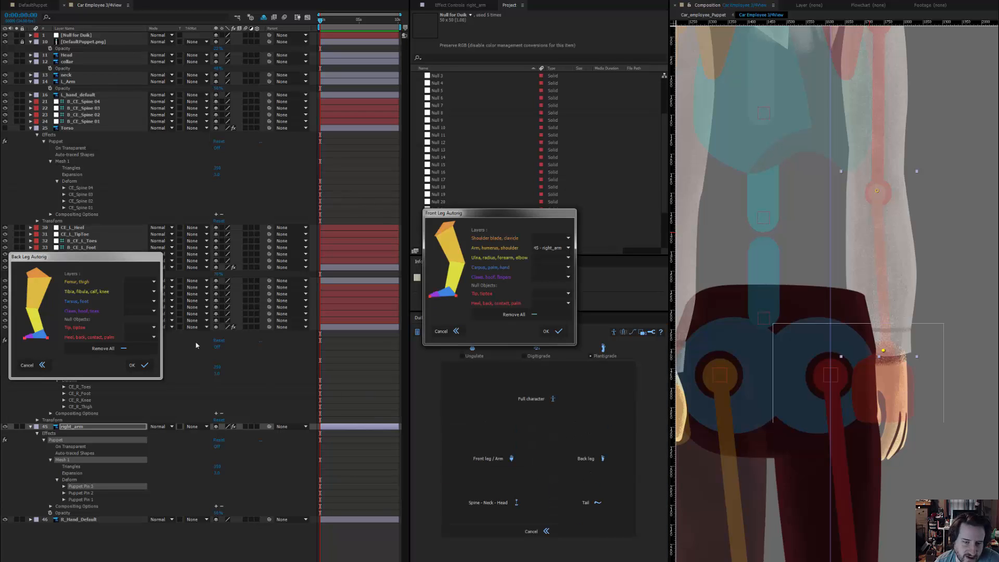
pyautogui.moveTo(465, 215); pyautogui.dragTo(67, 131)
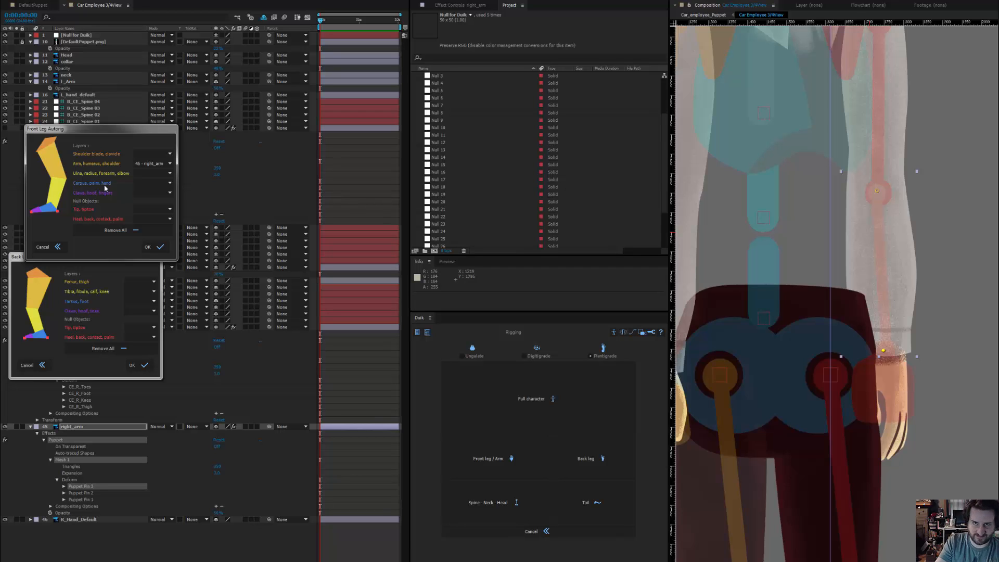
# - Rename the right_arm layer's shoulder pin, Puppet Pin 1, as CE_R_Arm
pyautogui.click(83, 500)
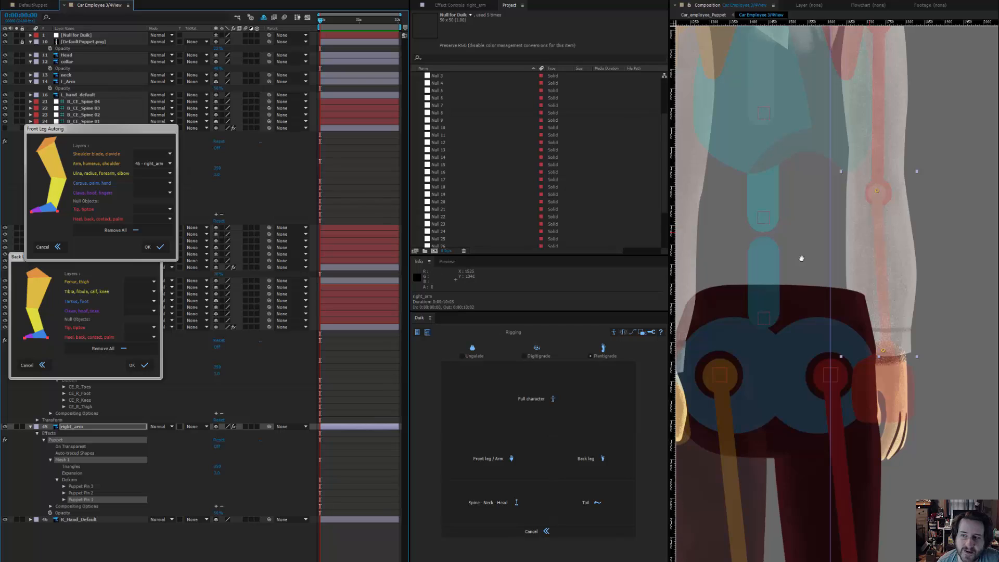
pyautogui.scroll(-1, 796, 256)
pyautogui.moveTo(785, 254); pyautogui.dragTo(791, 304)
pyautogui.scroll(1, 792, 303)
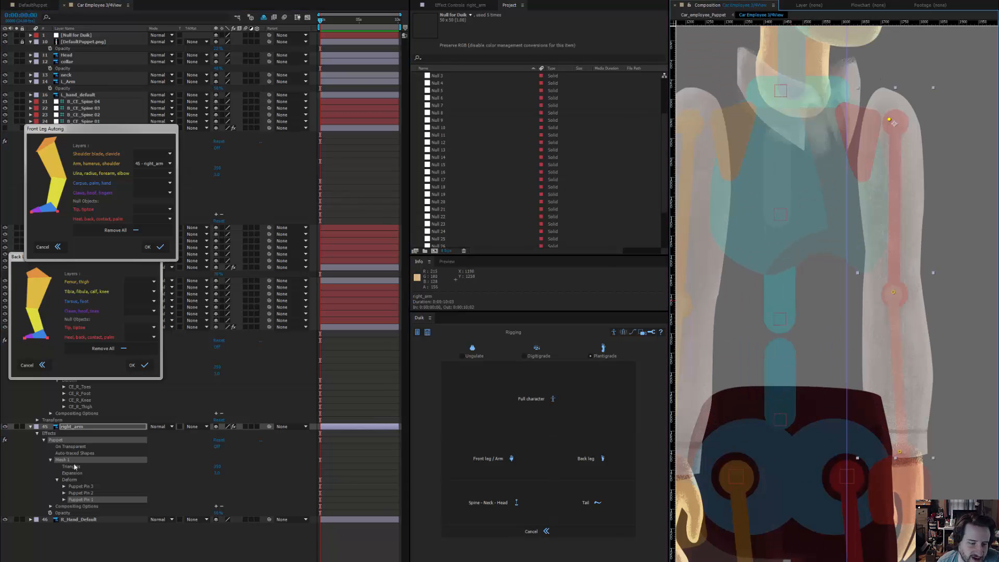
pyautogui.press('Return')
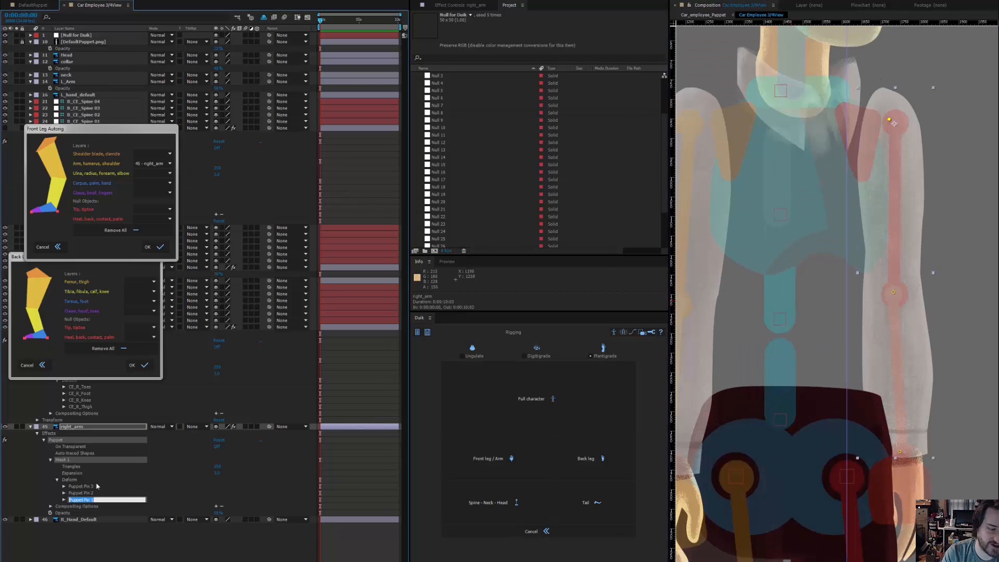
pyautogui.write('CE_R_Arm')
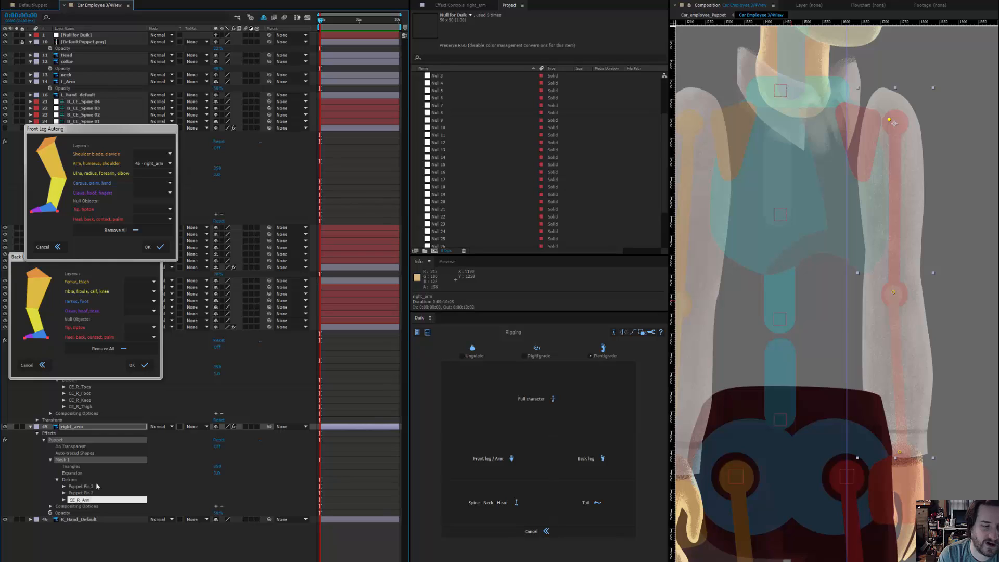
pyautogui.press('Return')
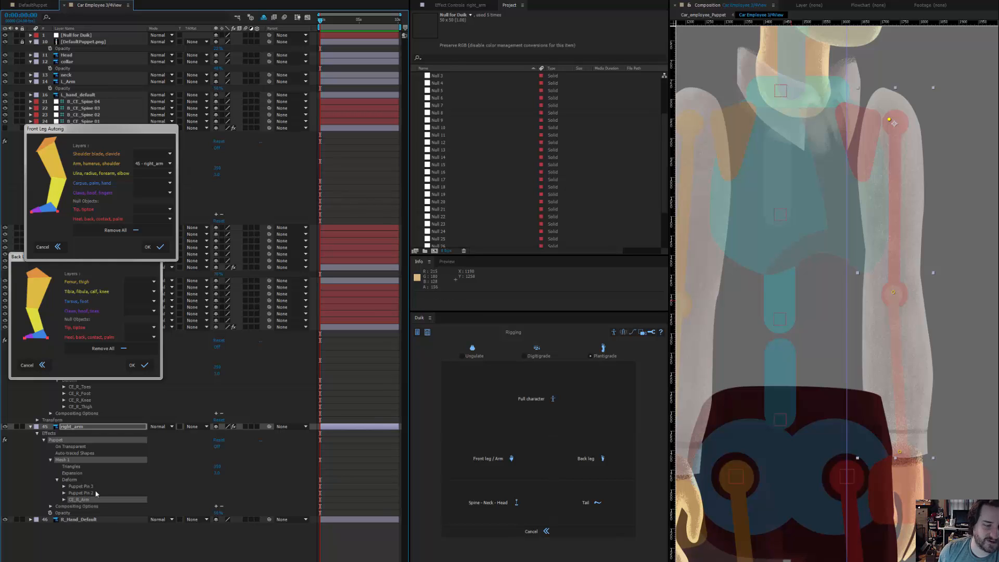
# - Rename the right_arm layer's Puppet Pin 2 as CE_R_Elbow and Puppet Pin 3 as CE_R_Hand
pyautogui.click(96, 493)
pyautogui.press('Return')
pyautogui.write('CE_R_Elbow')
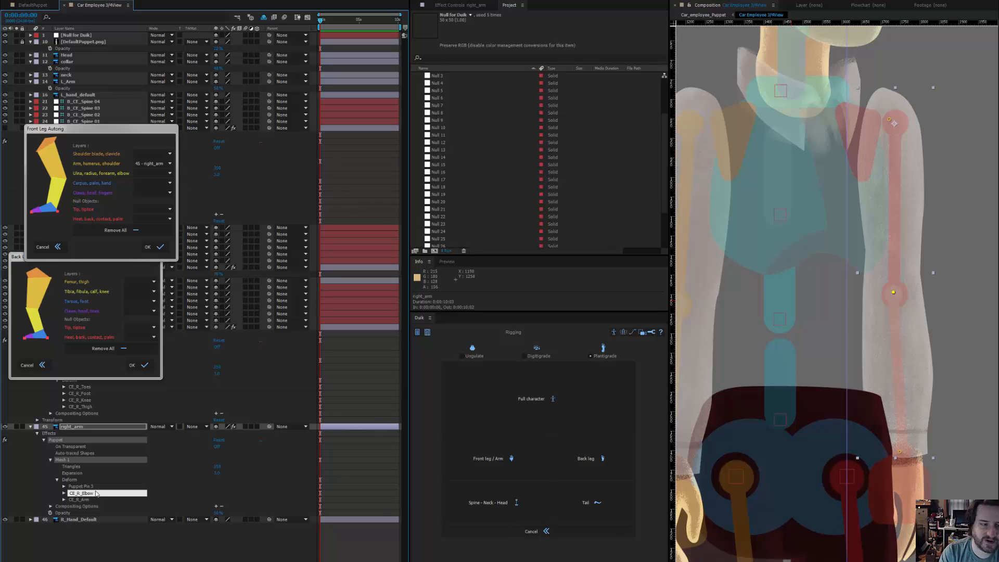
pyautogui.press('Return')
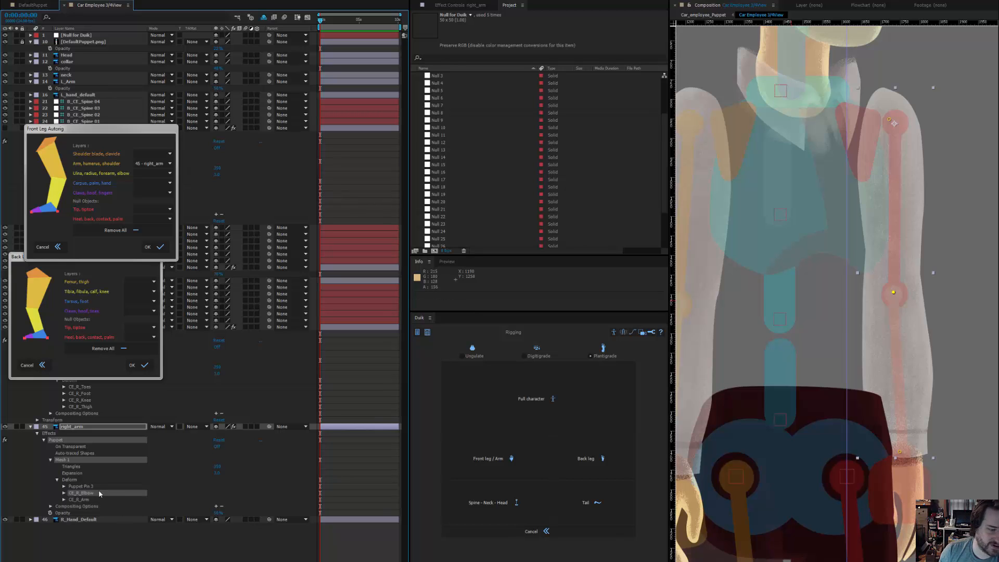
pyautogui.click(93, 485)
pyautogui.press('Return')
pyautogui.write('CE_R_Hand')
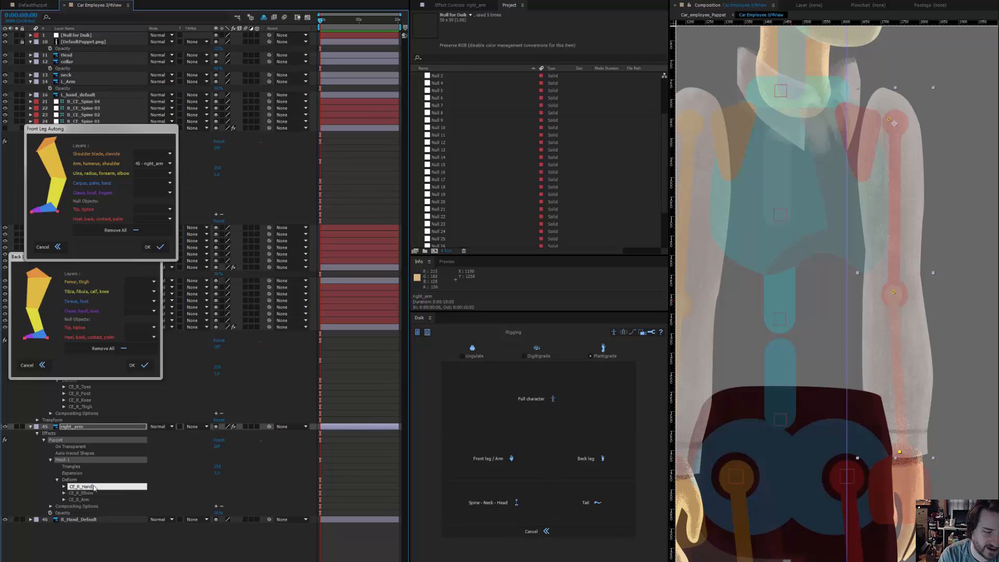
pyautogui.press('Return')
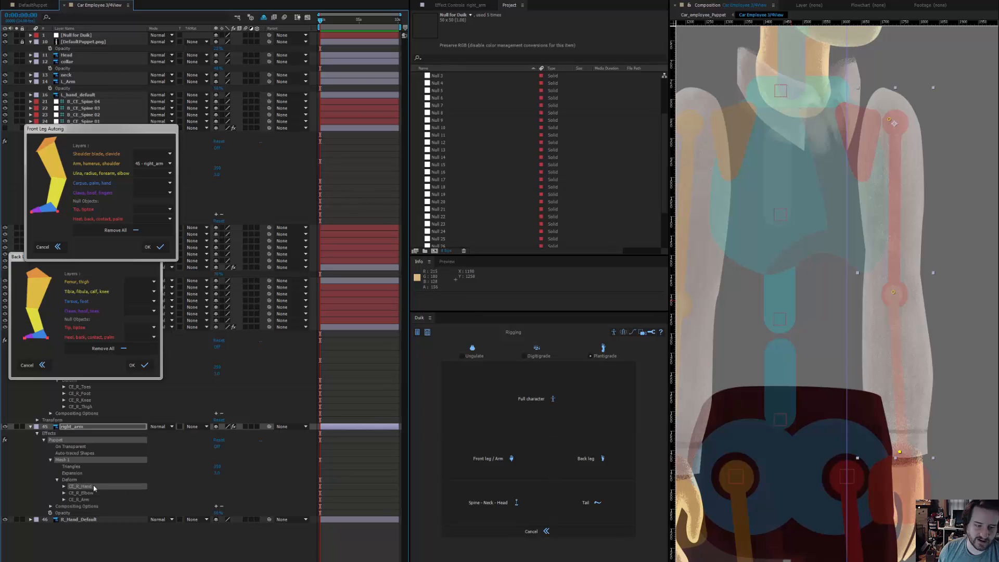
# - Copy the Left Shoulder and Right Shoulder layers from the DefaultPuppet composition into the Car Employee 3/4View composition
pyautogui.click(33, 5)
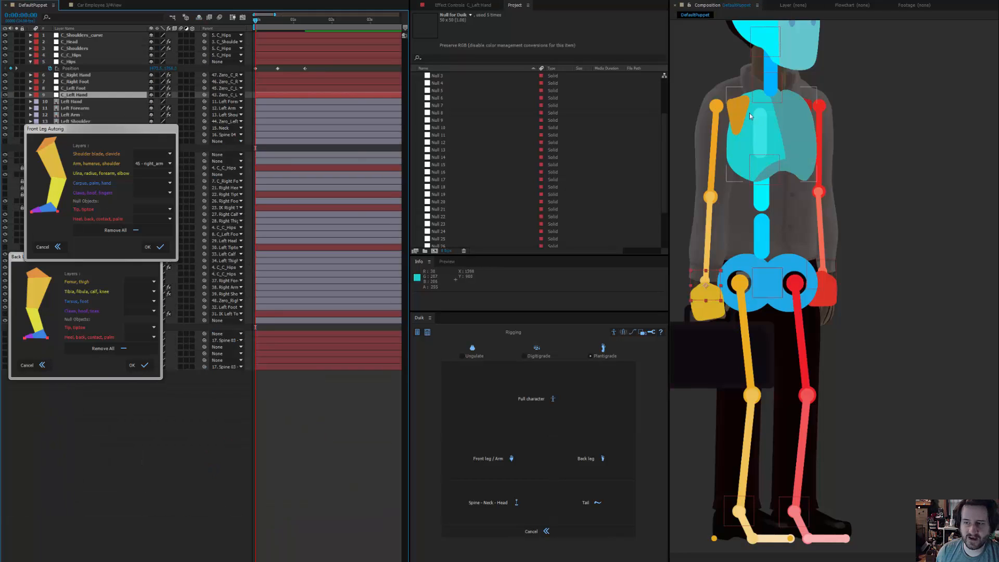
pyautogui.click(810, 103)
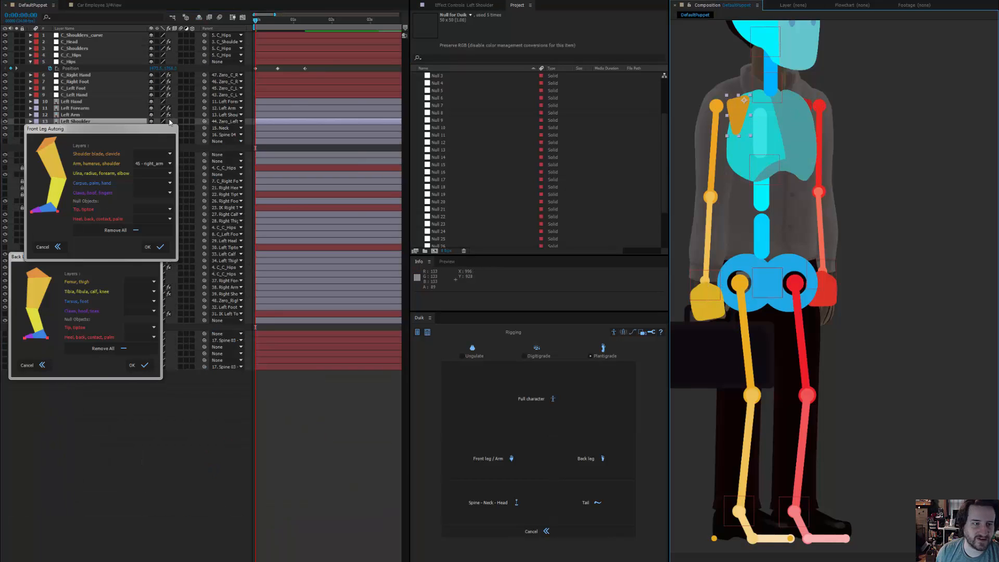
pyautogui.moveTo(151, 129); pyautogui.dragTo(173, 427)
pyautogui.moveTo(135, 257); pyautogui.dragTo(140, 304)
pyautogui.moveTo(145, 368); pyautogui.dragTo(149, 381)
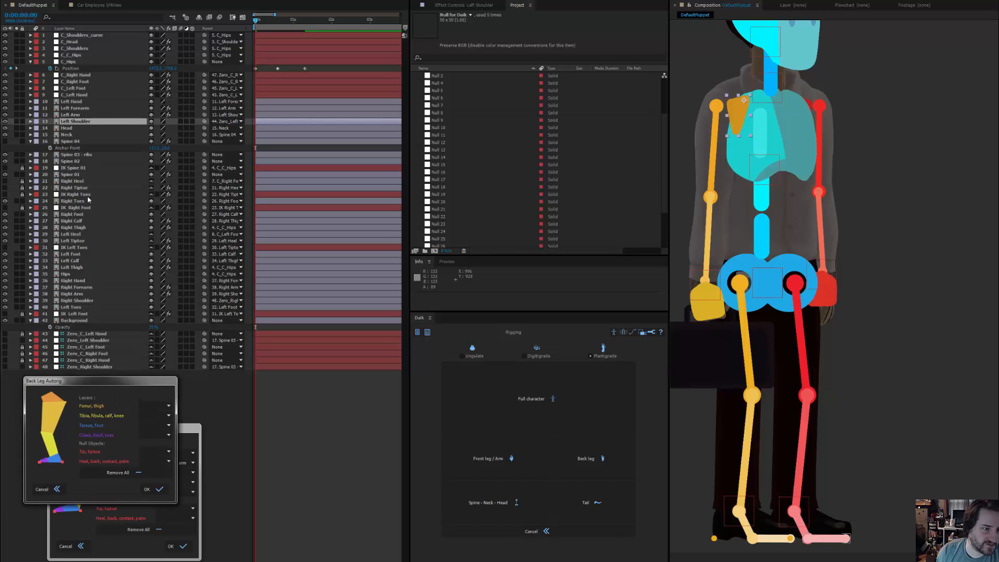
pyautogui.keyDown('ctrl'); pyautogui.click(82, 300); pyautogui.keyUp('ctrl')
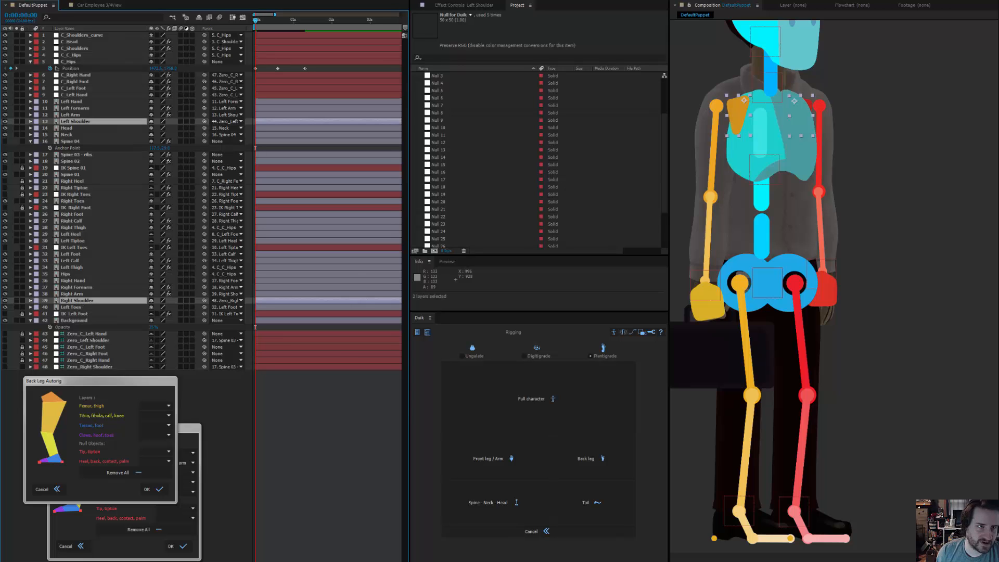
pyautogui.click(109, 5)
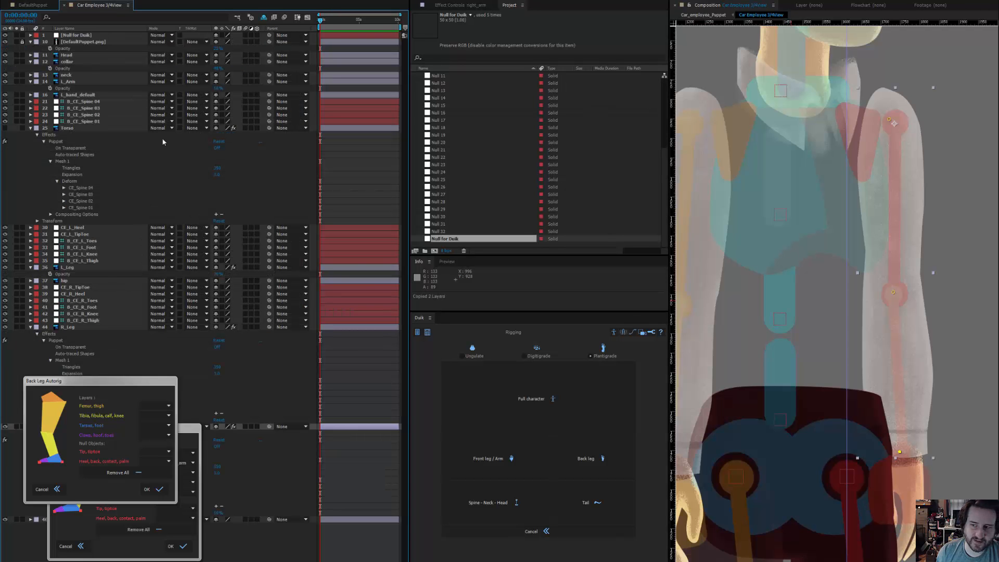
pyautogui.hotkey('ctrl', 'v')
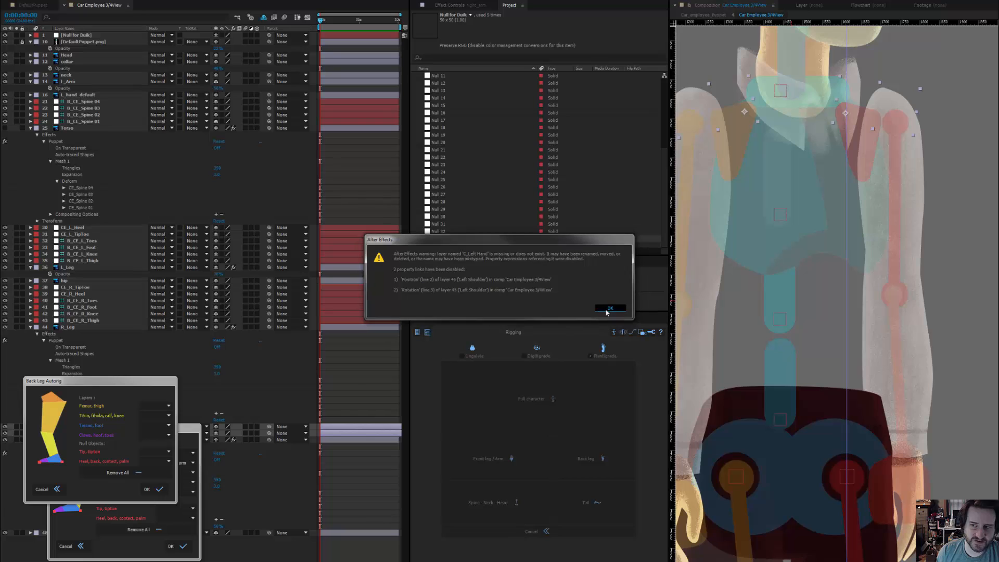
pyautogui.click(610, 308)
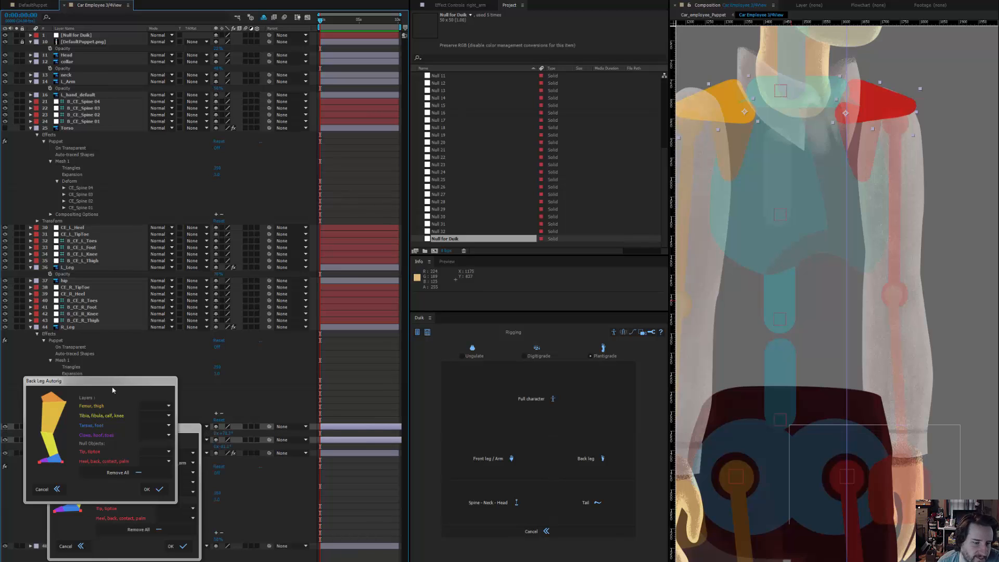
# - Cancel both leg autorig dialogs and reveal the modified properties of the Left Shoulder and Right Shoulder layers
pyautogui.click(42, 489)
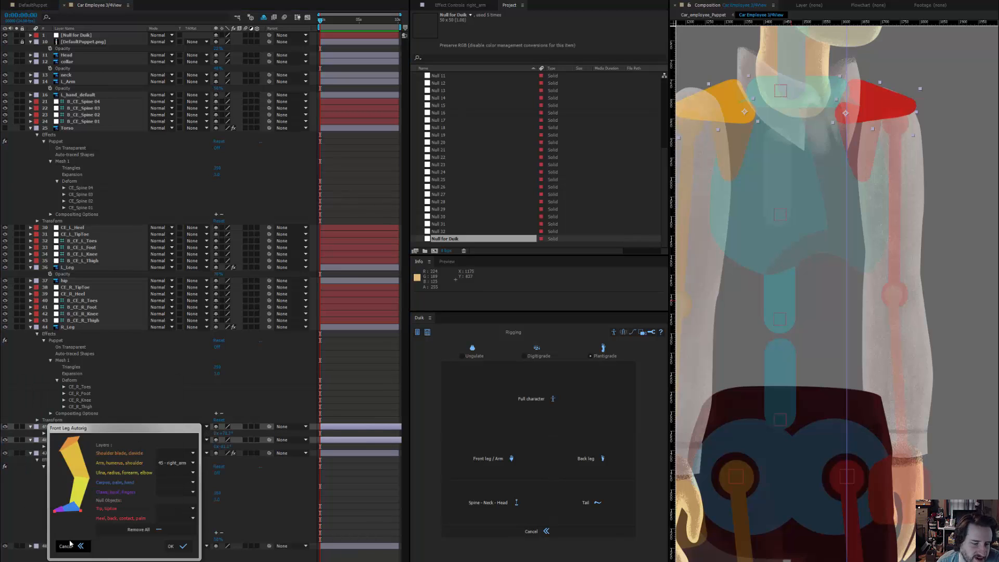
pyautogui.click(67, 546)
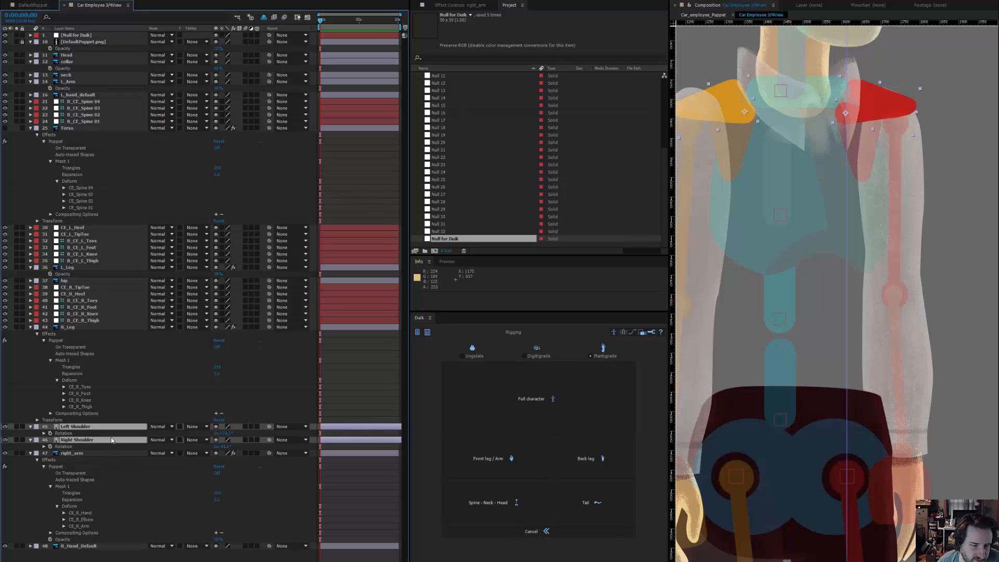
pyautogui.press('u')
pyautogui.press('u')
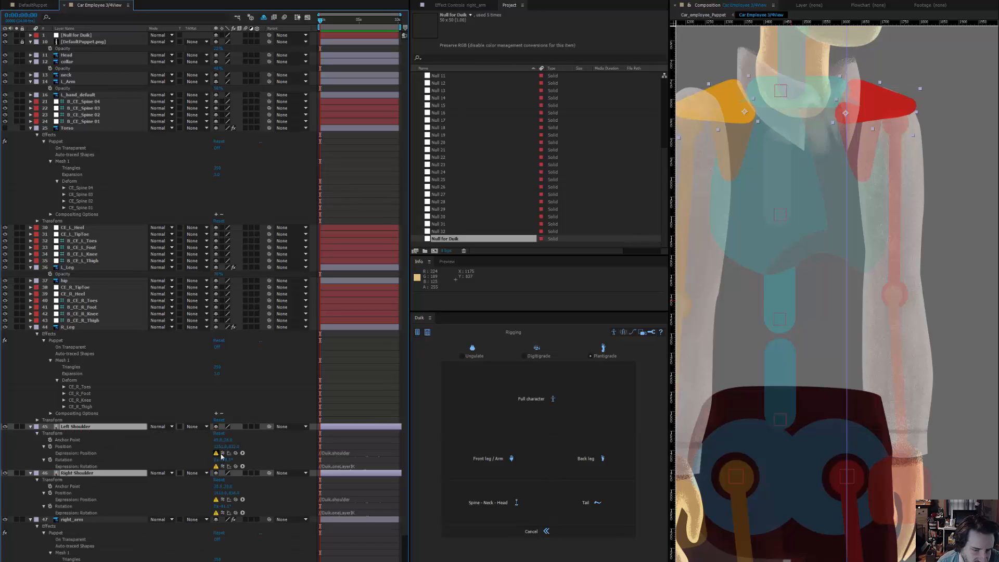
# - Delete the position and rotation expressions from the Left Shoulder layer
pyautogui.click(222, 454)
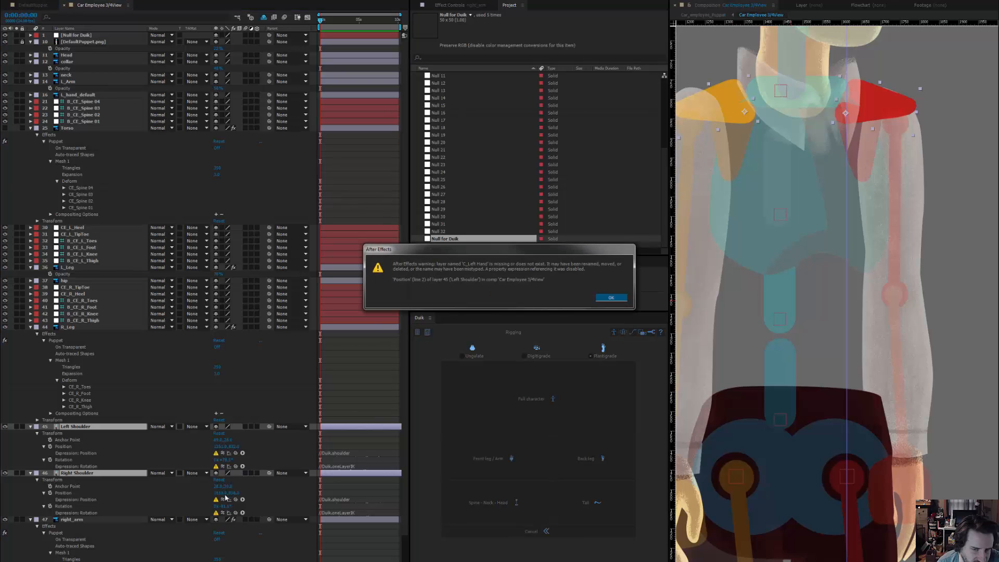
pyautogui.click(612, 298)
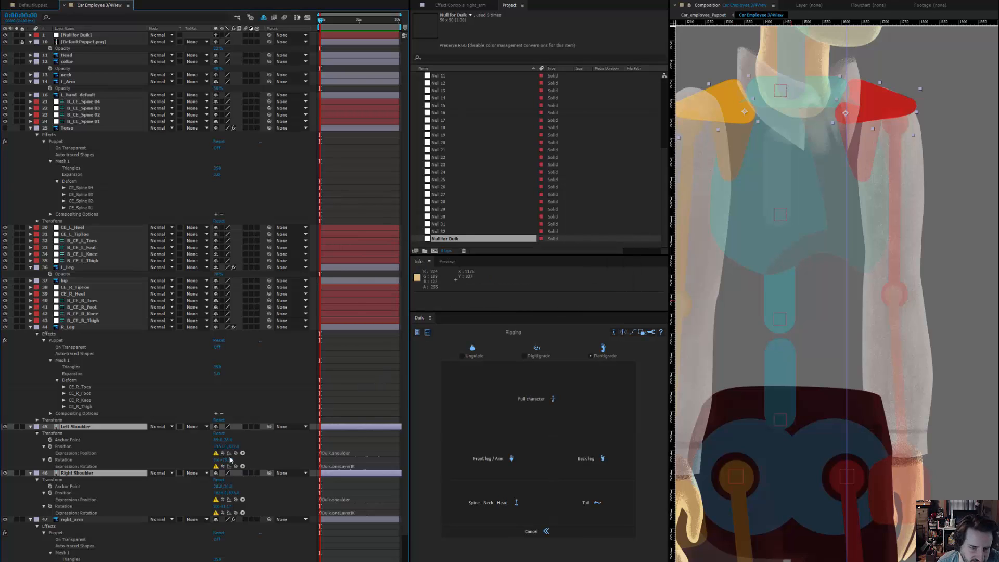
pyautogui.click(333, 459)
pyautogui.hotkey('ctrl', 'a')
pyautogui.press('BackSpace')
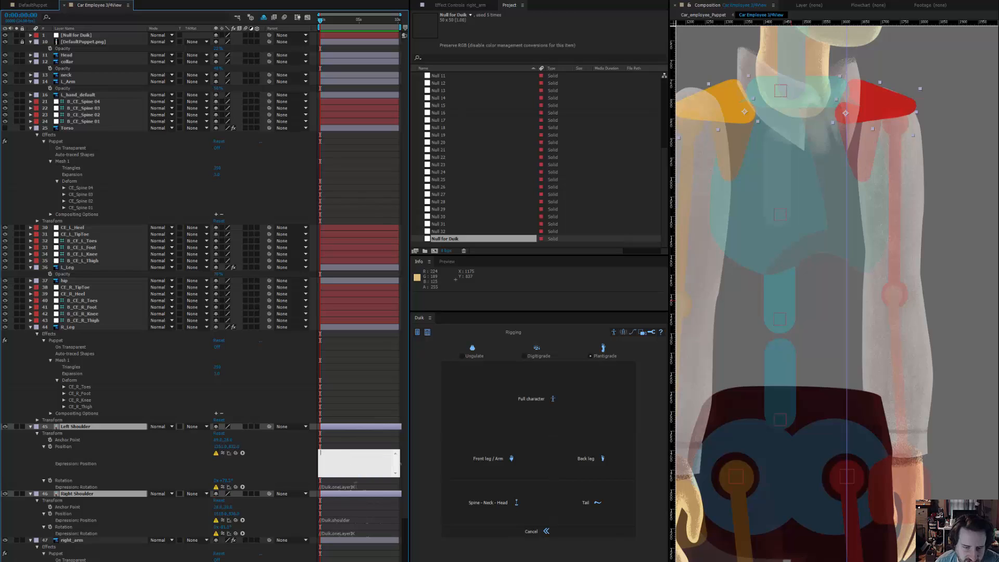
pyautogui.click(354, 492)
pyautogui.click(338, 460)
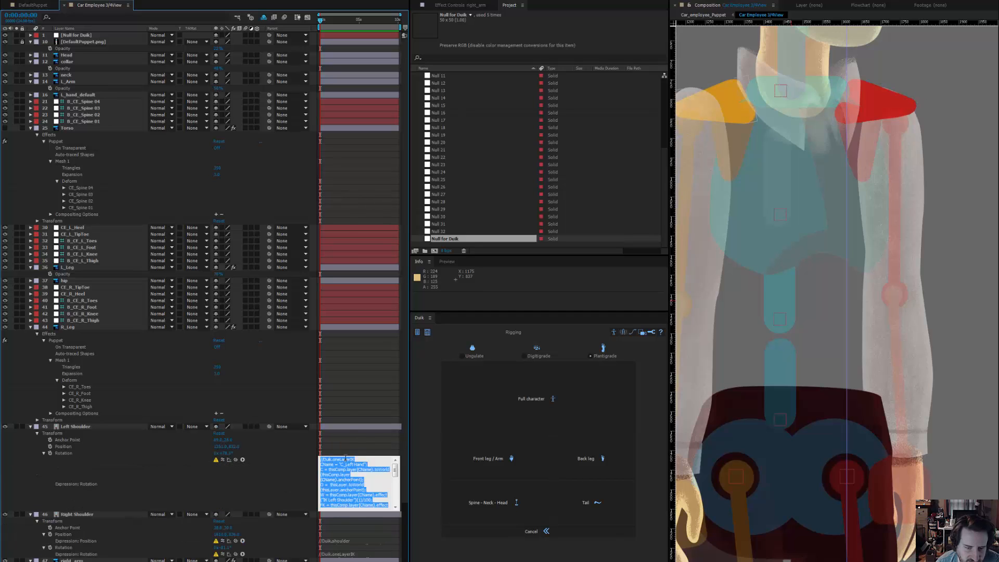
pyautogui.press('BackSpace')
pyautogui.click(342, 541)
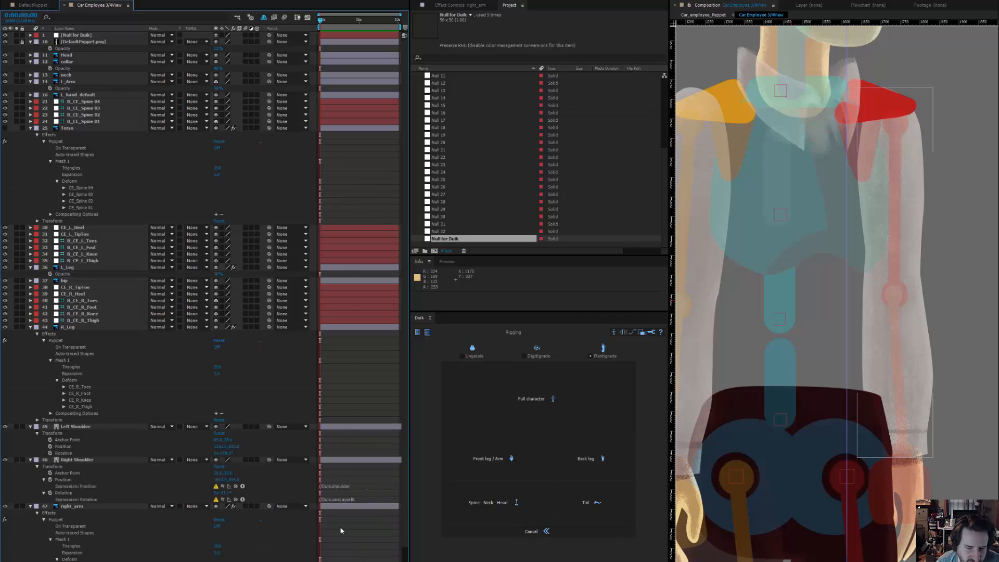
# - Delete the position and rotation expressions from the Right Shoulder layer
pyautogui.click(354, 497)
pyautogui.press('BackSpace')
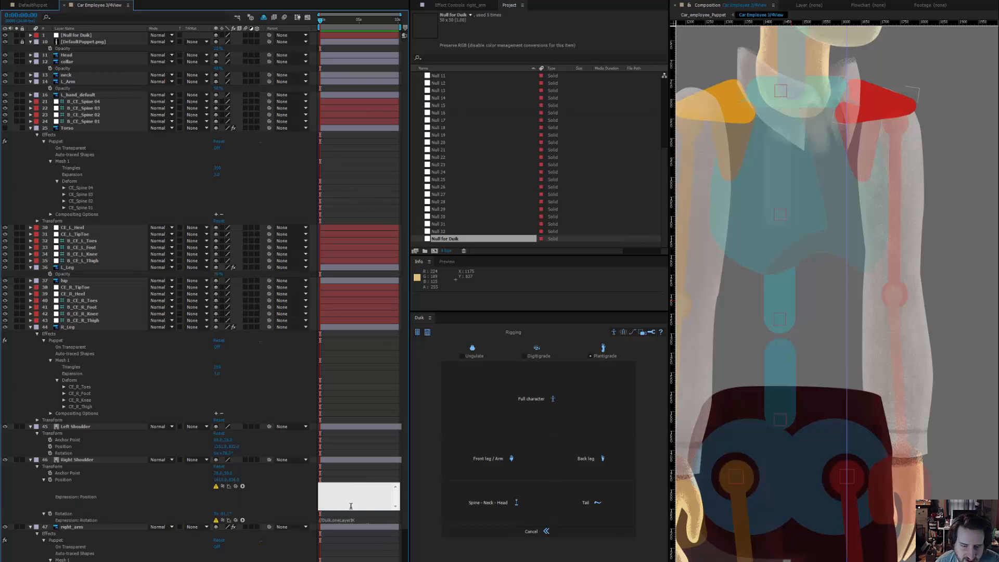
pyautogui.click(338, 520)
pyautogui.click(335, 492)
pyautogui.press('BackSpace')
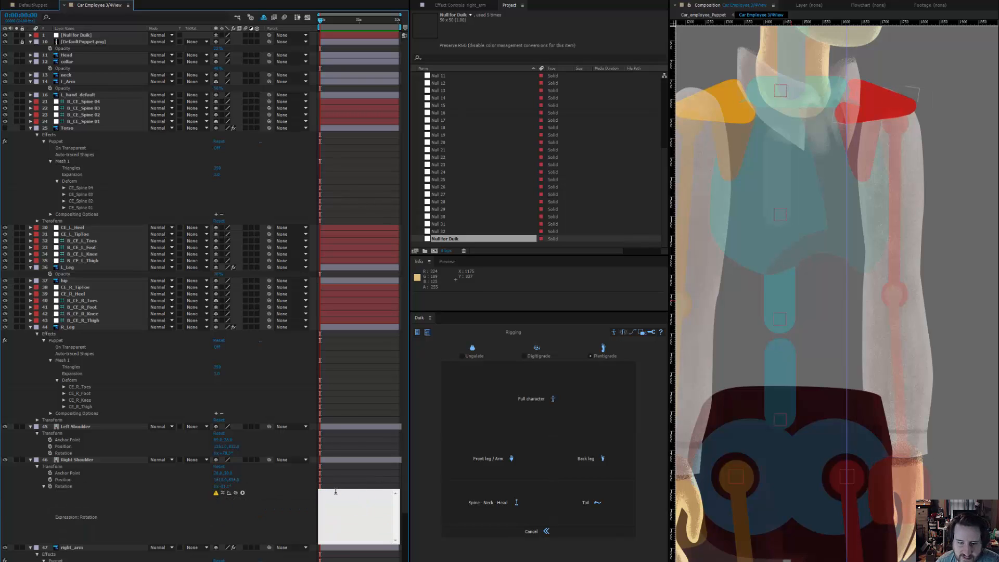
pyautogui.click(336, 554)
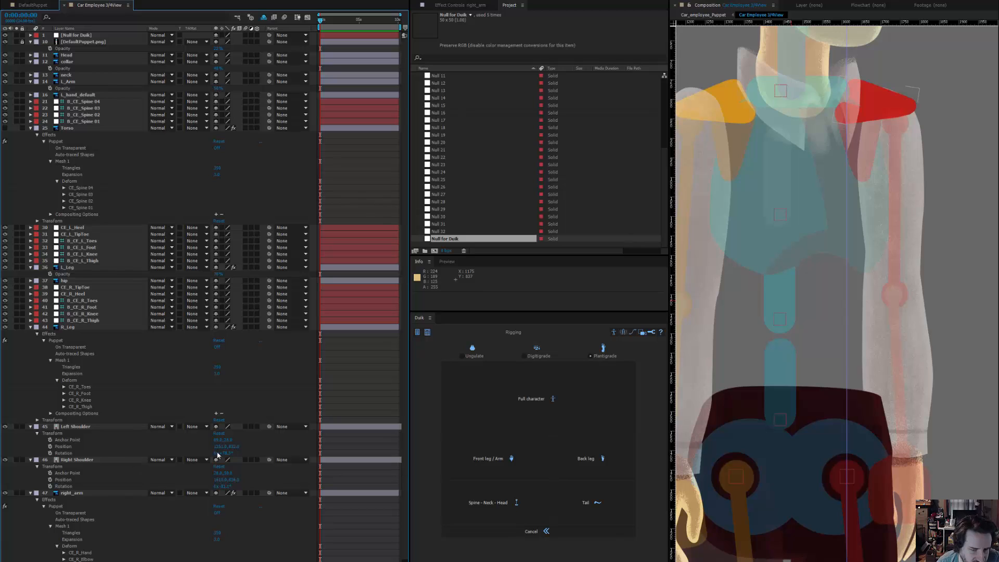
# - Reset the rotation of the Right Shoulder and Left Shoulder layers to their default
pyautogui.click(226, 486)
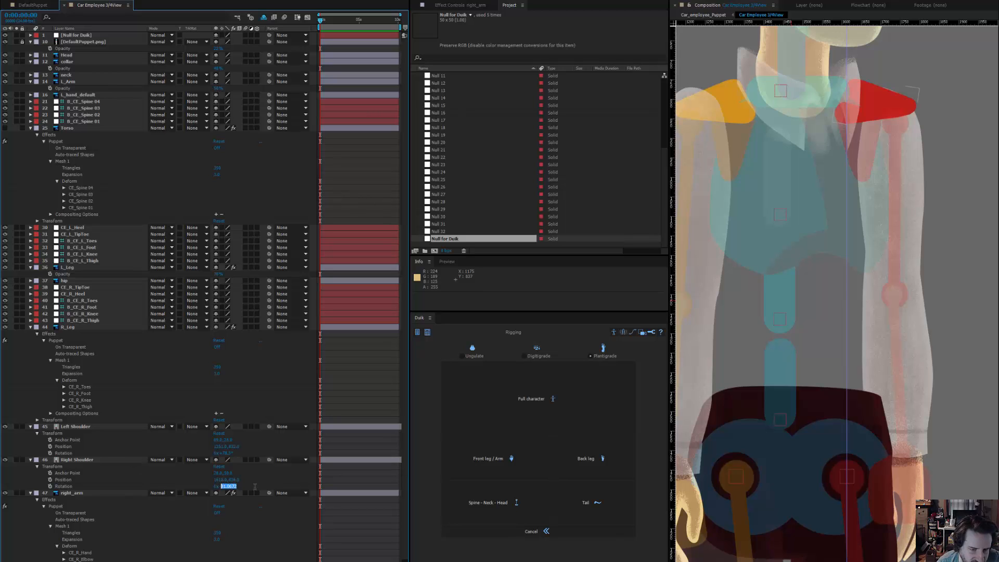
pyautogui.click(187, 488)
pyautogui.rightClick(66, 486)
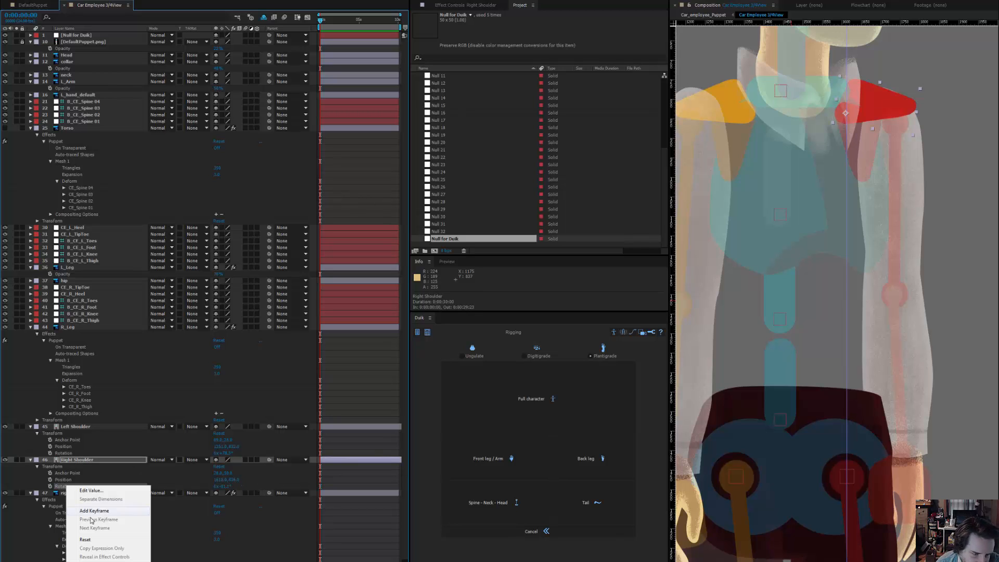
pyautogui.click(93, 539)
pyautogui.click(65, 453)
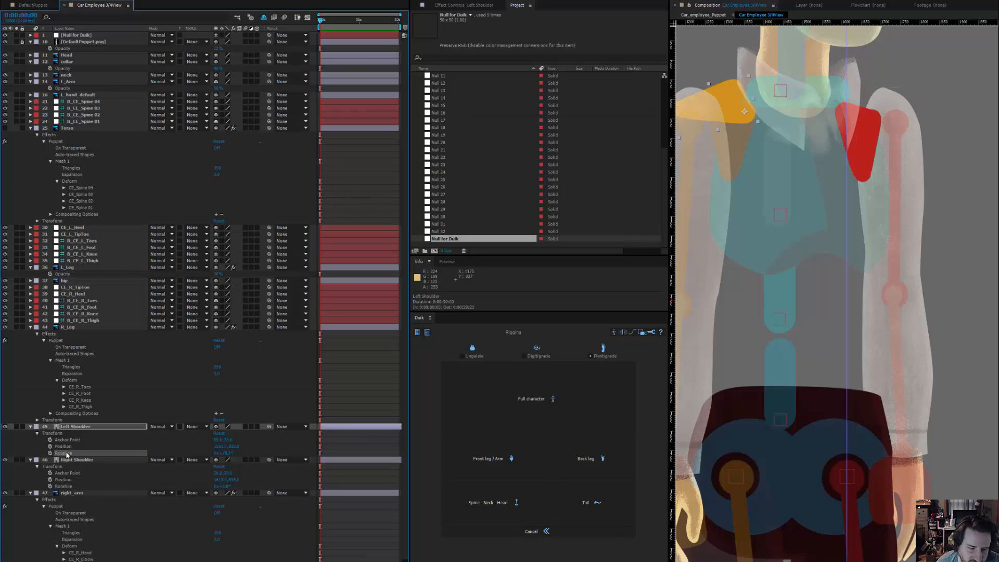
pyautogui.rightClick(65, 453)
pyautogui.click(86, 506)
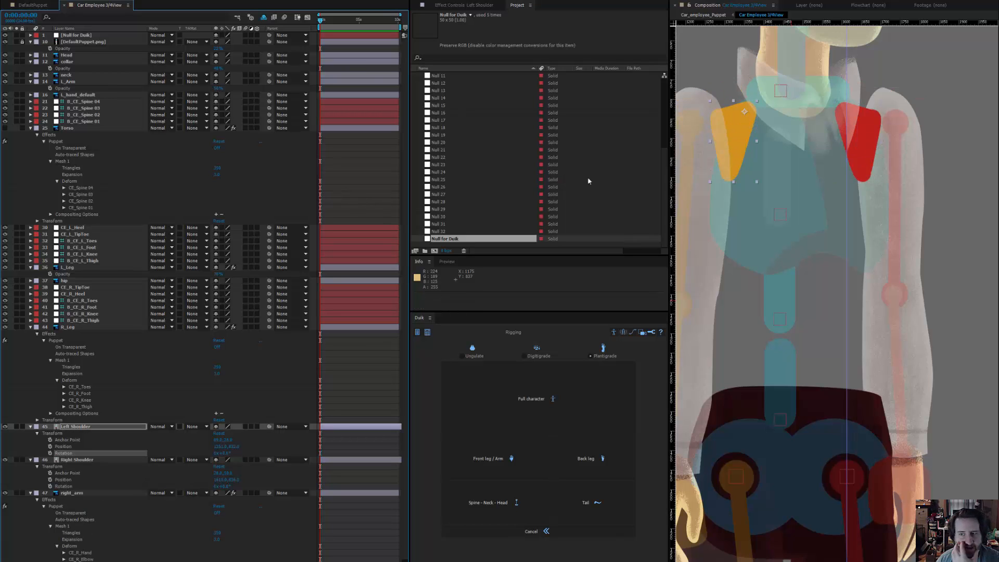
# - Try rotating the Left Shoulder layer around its anchor point, then undo the rotation
pyautogui.moveTo(793, 199); pyautogui.dragTo(845, 253)
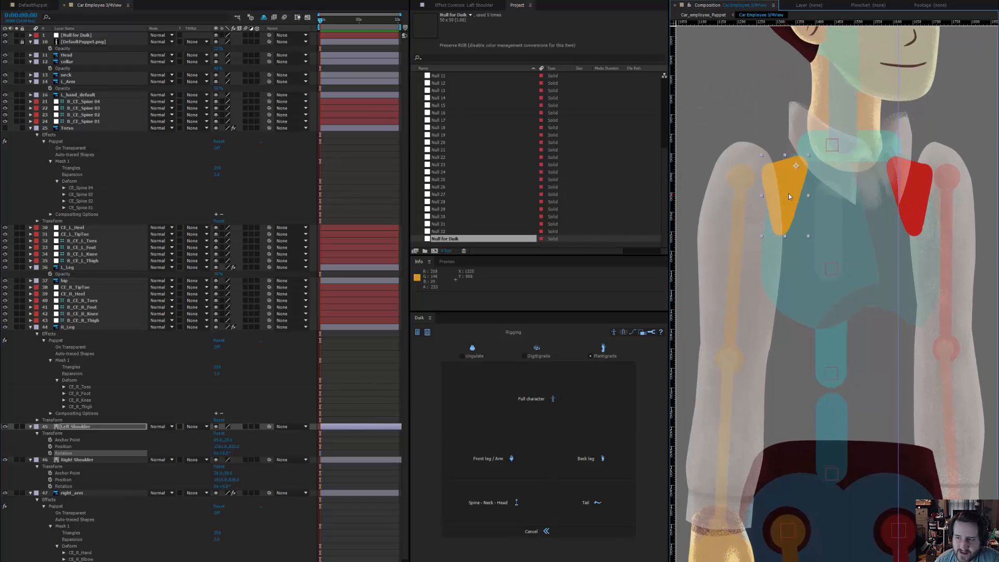
pyautogui.moveTo(794, 196); pyautogui.dragTo(785, 243)
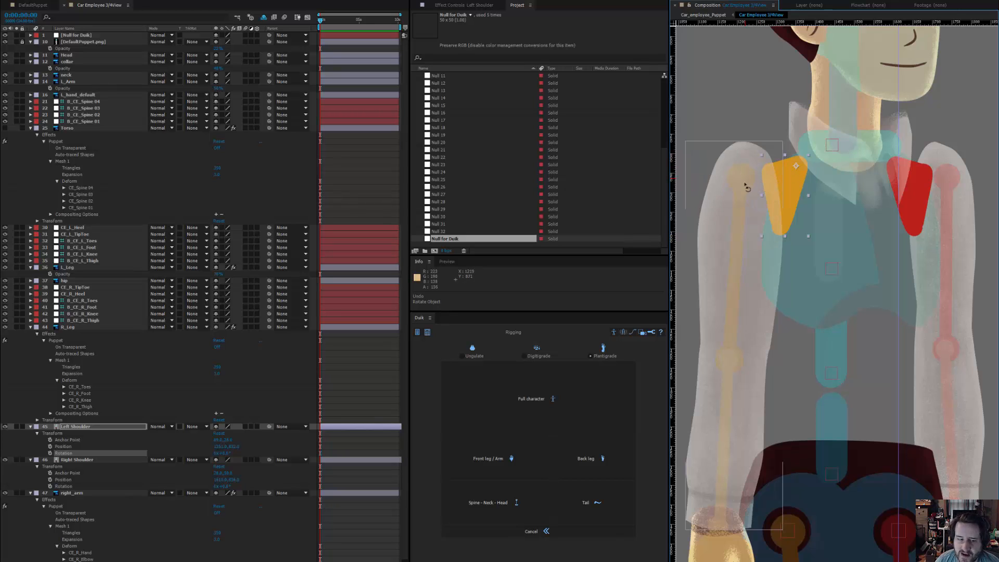
# - Make the Torso layer visible to check the shoulders and arms against the shirt
pyautogui.click(5, 128)
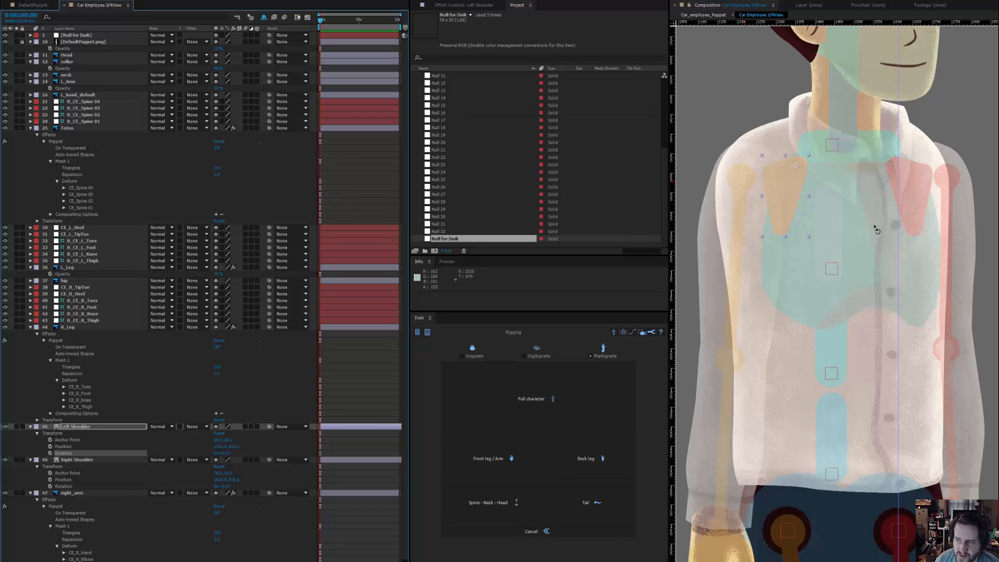
pyautogui.scroll(-2, 864, 260)
pyautogui.moveTo(865, 308); pyautogui.dragTo(876, 269)
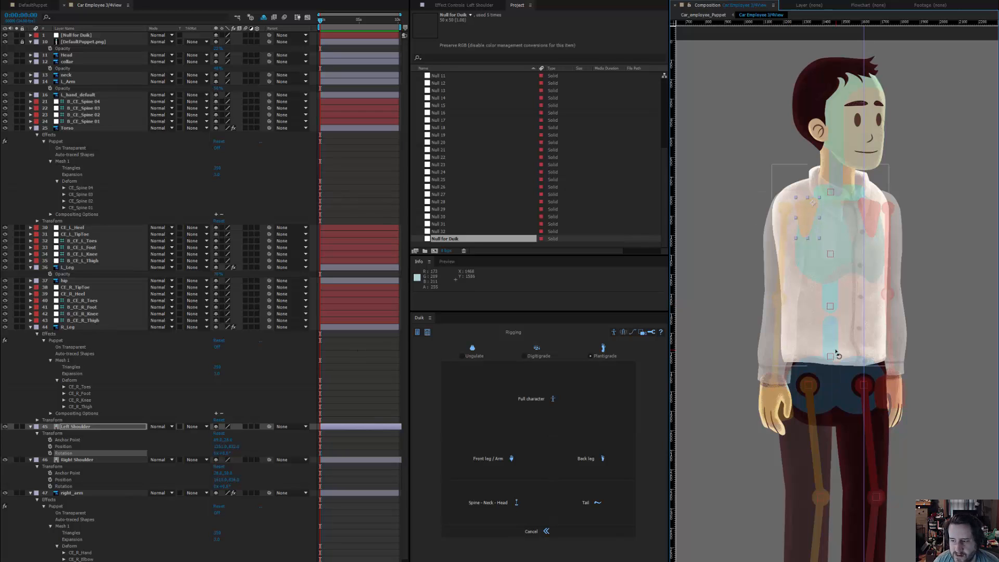
pyautogui.moveTo(900, 369); pyautogui.dragTo(895, 359)
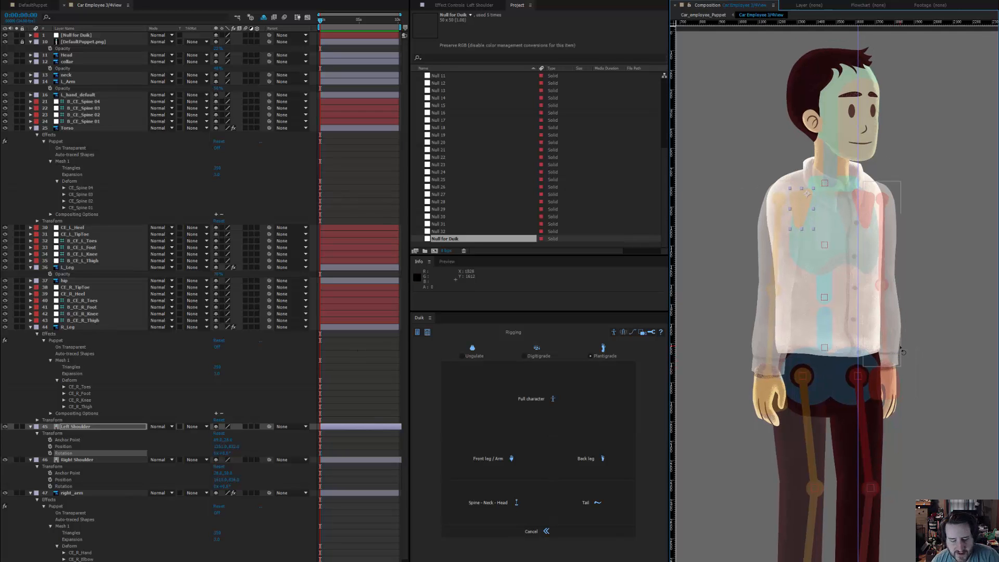
# - Create Duik bones for the puppet pins of the right_arm layer
pyautogui.click(903, 334)
pyautogui.click(898, 334)
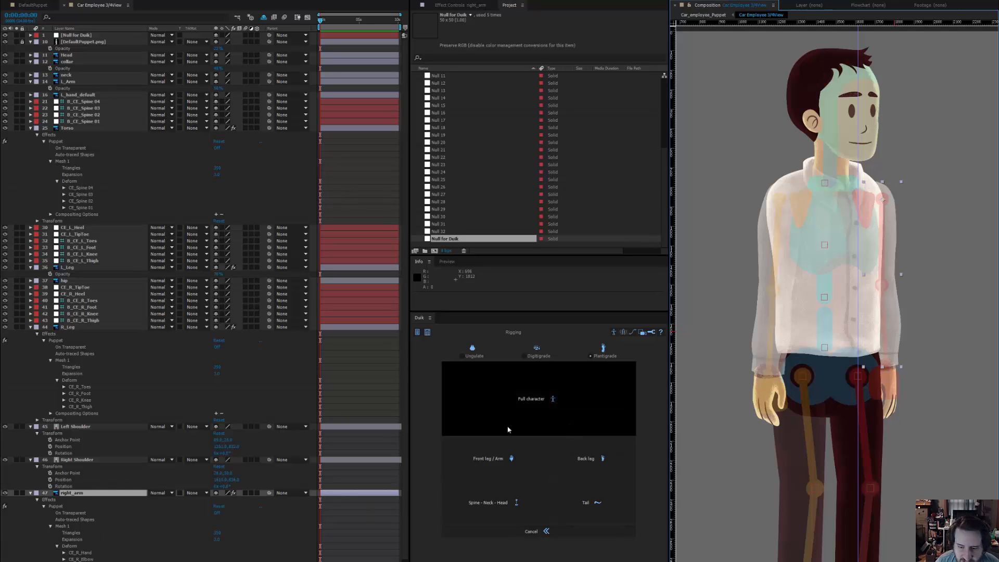
pyautogui.click(614, 332)
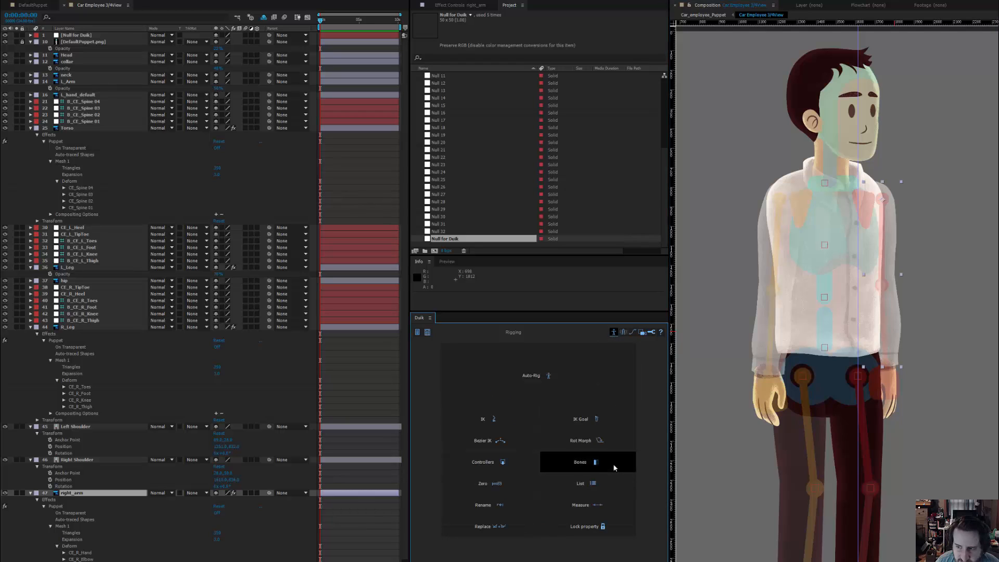
pyautogui.click(614, 467)
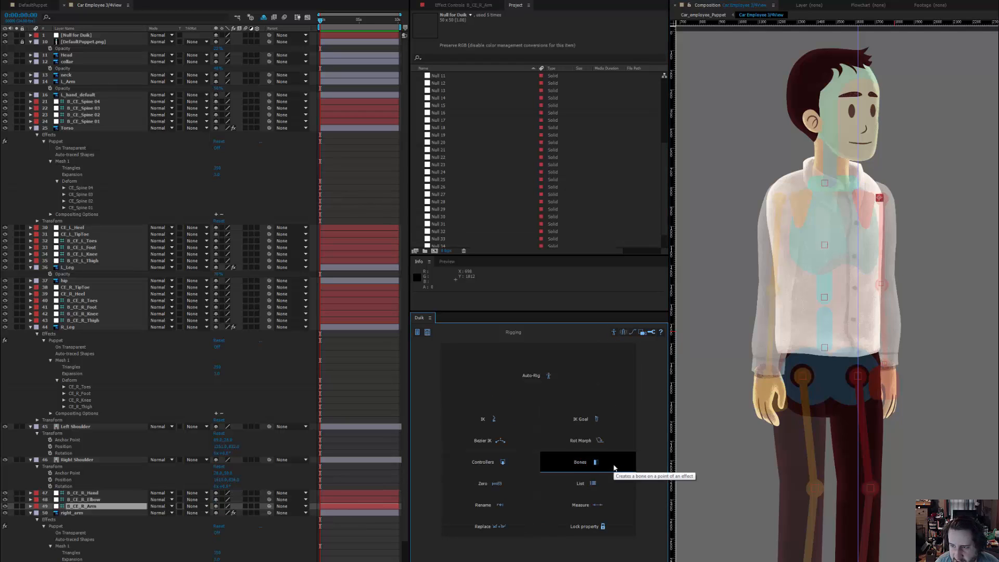
# - Place puppet pins on the L_Arm layer at the shoulder, elbow and wrist joints
pyautogui.scroll(4, 824, 330)
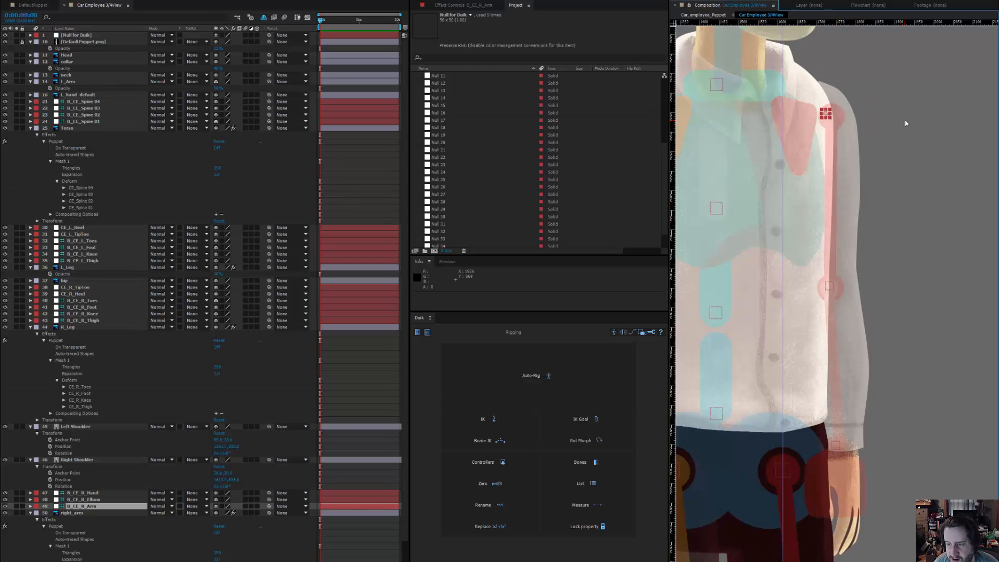
pyautogui.moveTo(915, 444); pyautogui.dragTo(938, 232)
pyautogui.moveTo(784, 236); pyautogui.dragTo(793, 443)
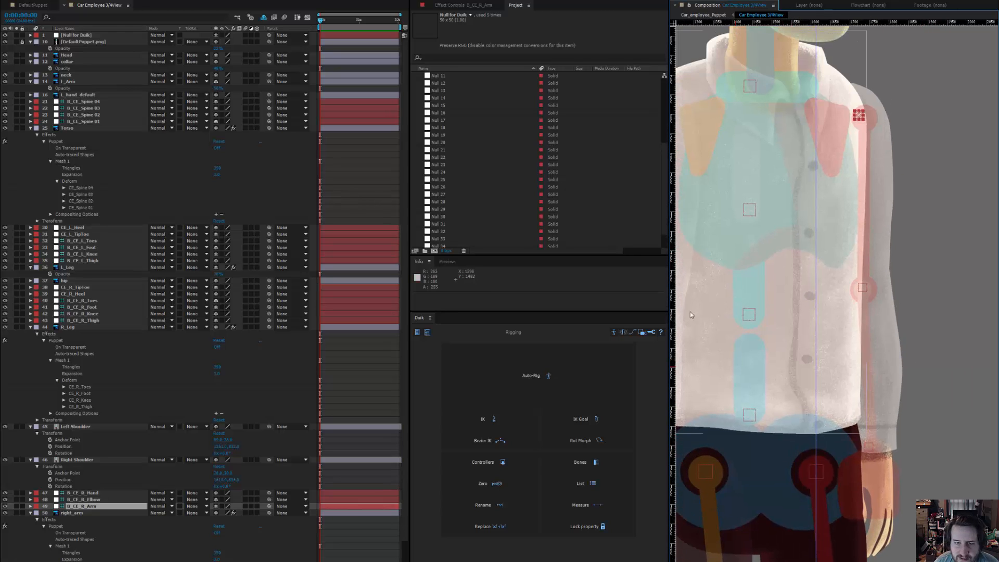
pyautogui.scroll(-2, 508, 176)
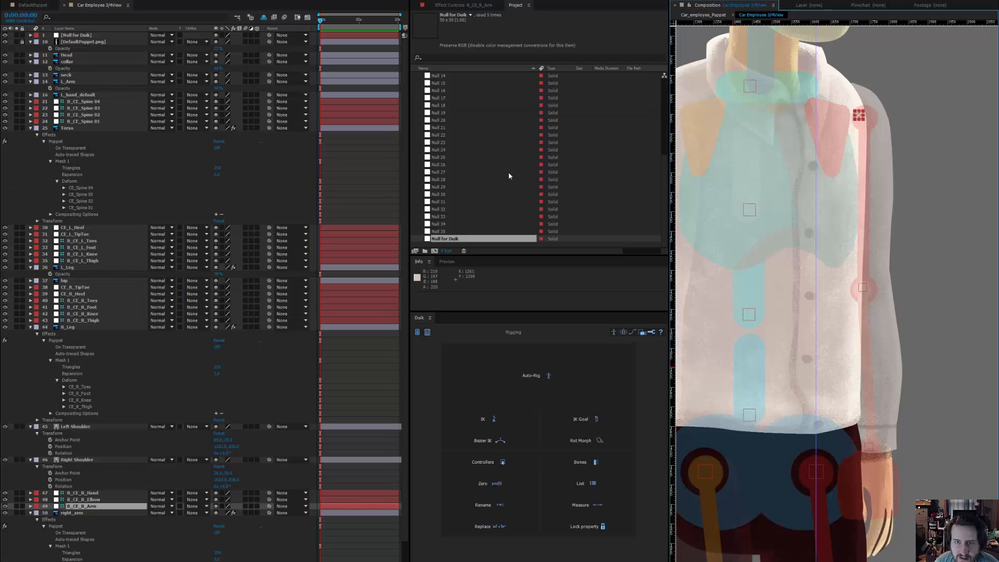
pyautogui.moveTo(774, 188); pyautogui.dragTo(843, 185)
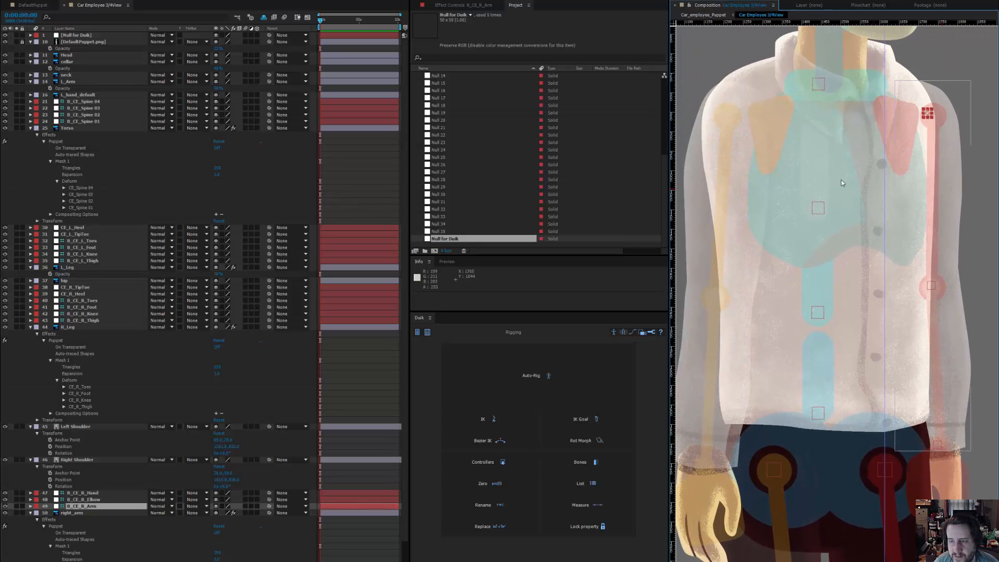
pyautogui.click(689, 197)
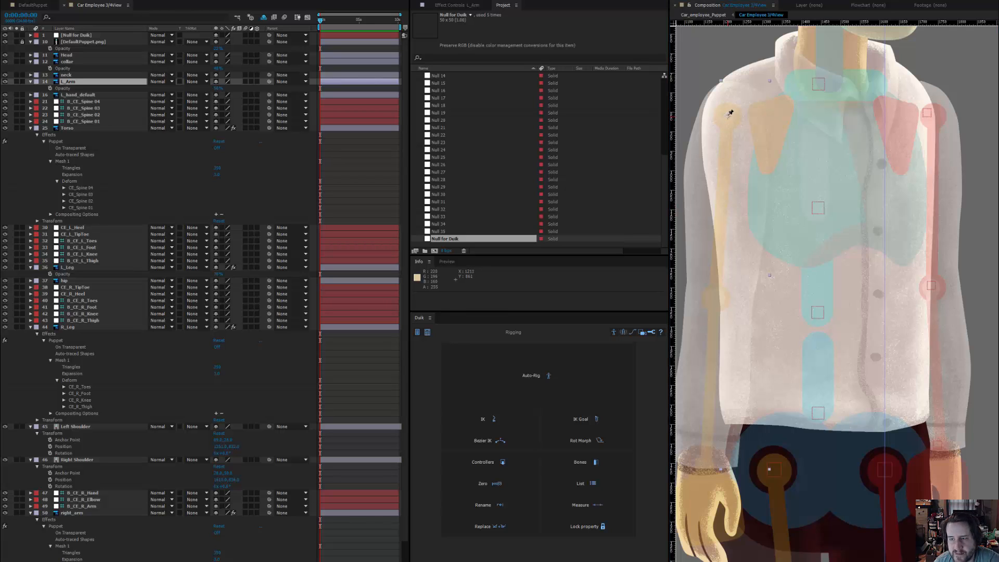
pyautogui.click(729, 114)
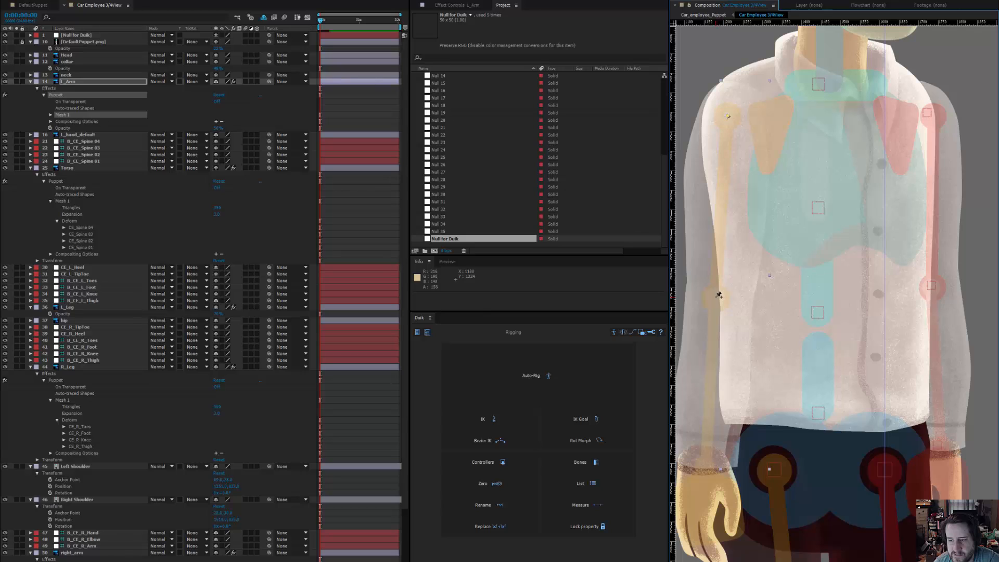
pyautogui.scroll(-5, 718, 295)
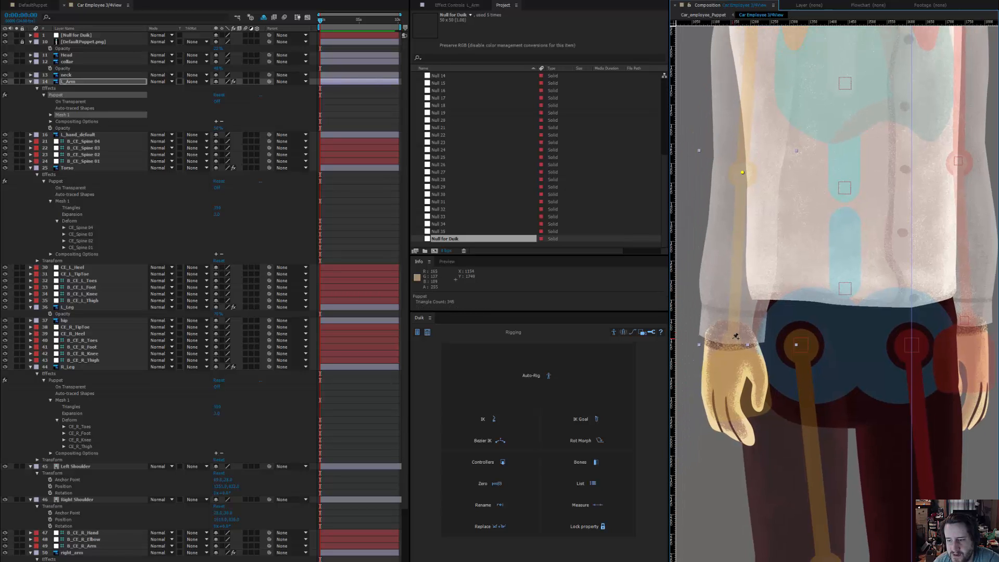
pyautogui.click(731, 340)
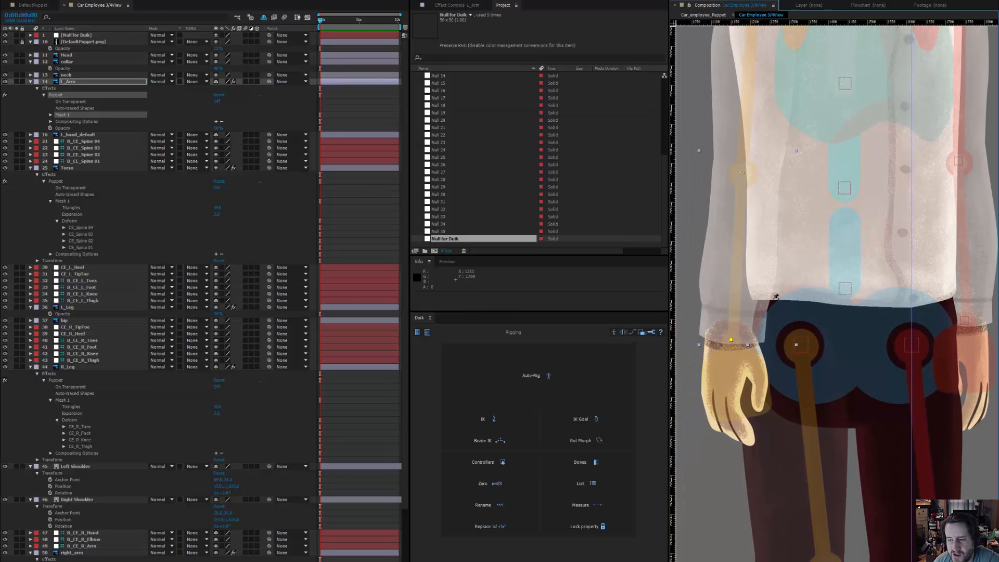
pyautogui.scroll(-1, 781, 306)
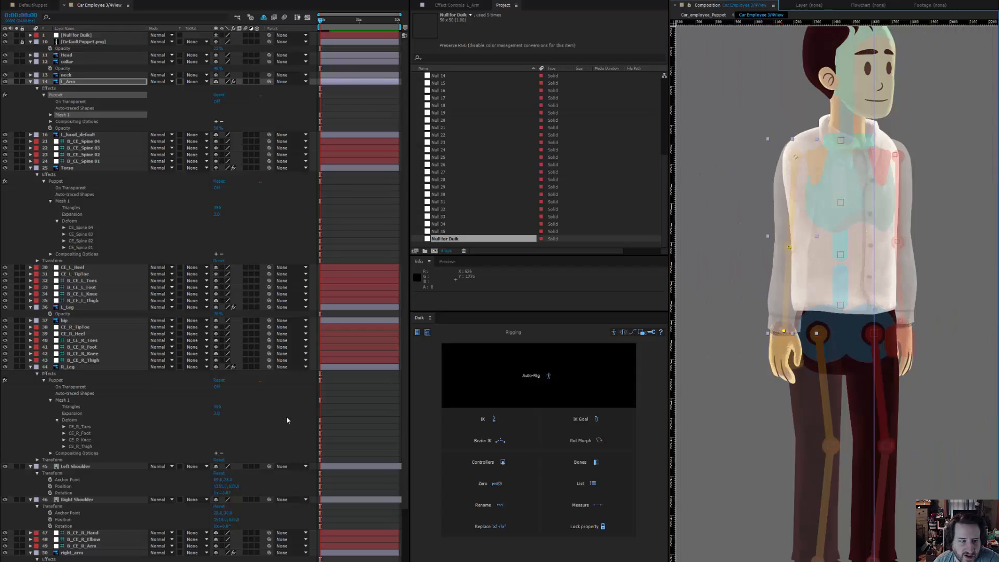
# - Rename the L_Arm layer's shoulder puppet pin as CE_L_Arm and copy the CE_L_ prefix
pyautogui.click(51, 116)
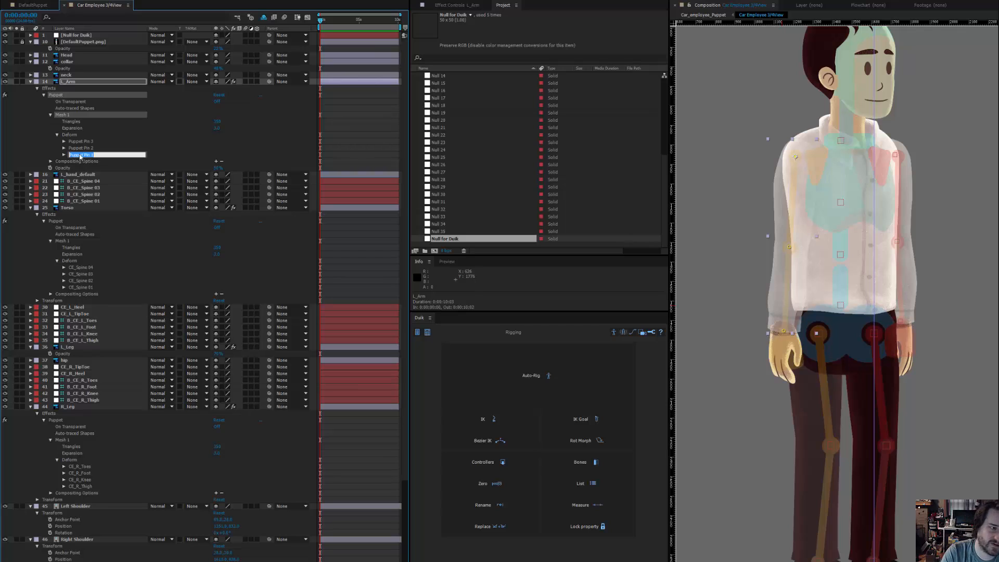
pyautogui.click(80, 154)
pyautogui.press('Return')
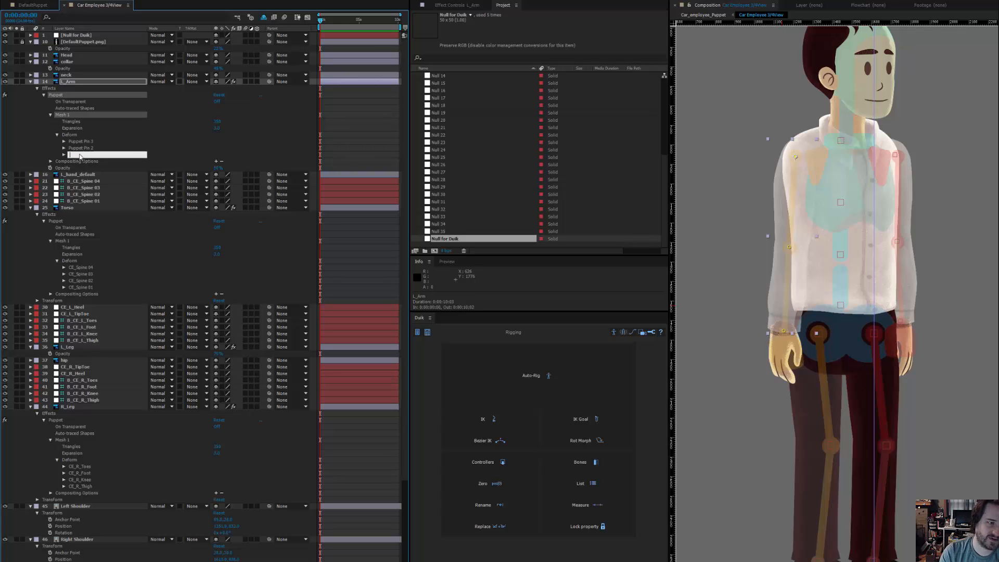
pyautogui.write('CE')
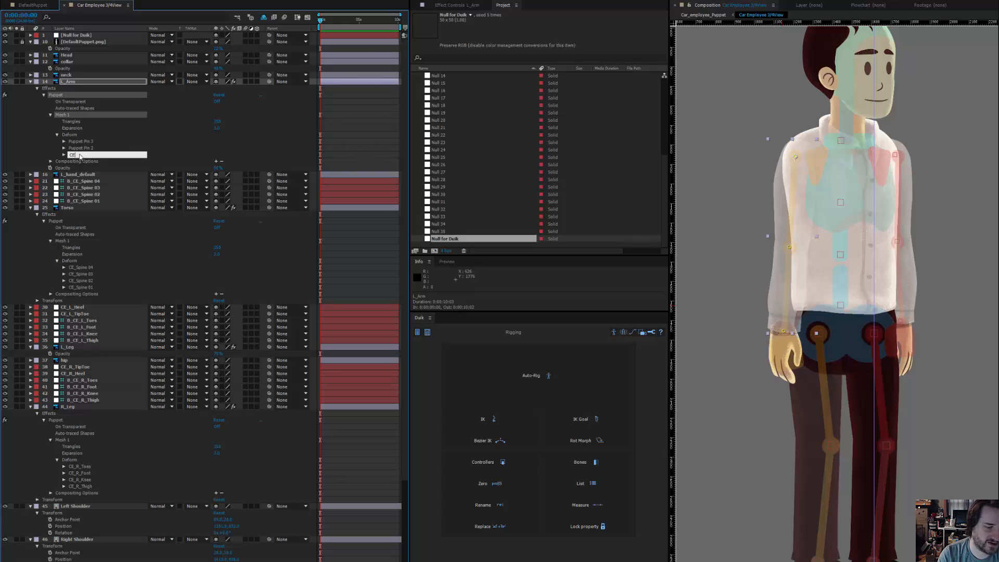
pyautogui.write('_L_Arm')
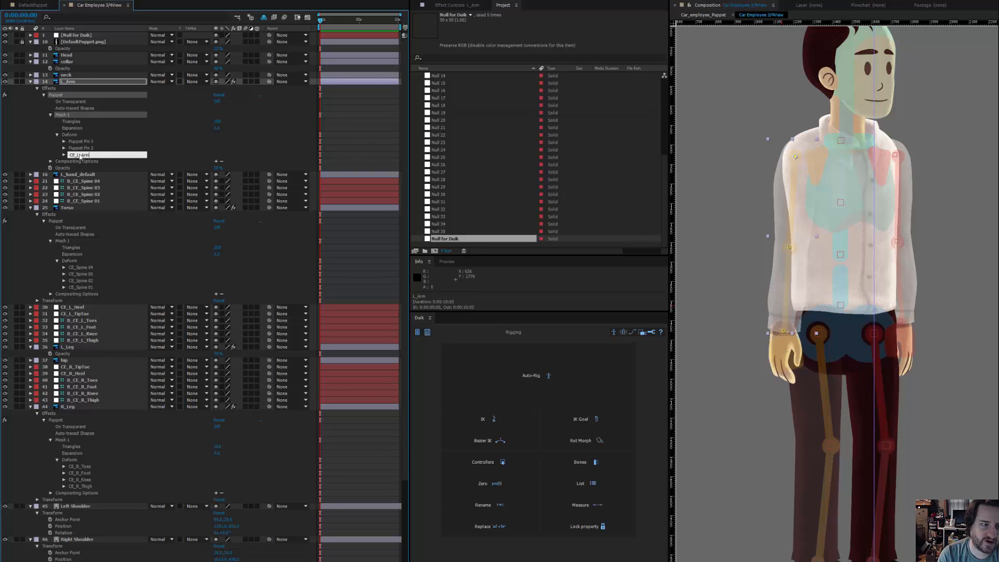
pyautogui.press('Left')
pyautogui.press('Left')
pyautogui.hotkey('shift', 'Home')
pyautogui.hotkey('ctrl', 'c')
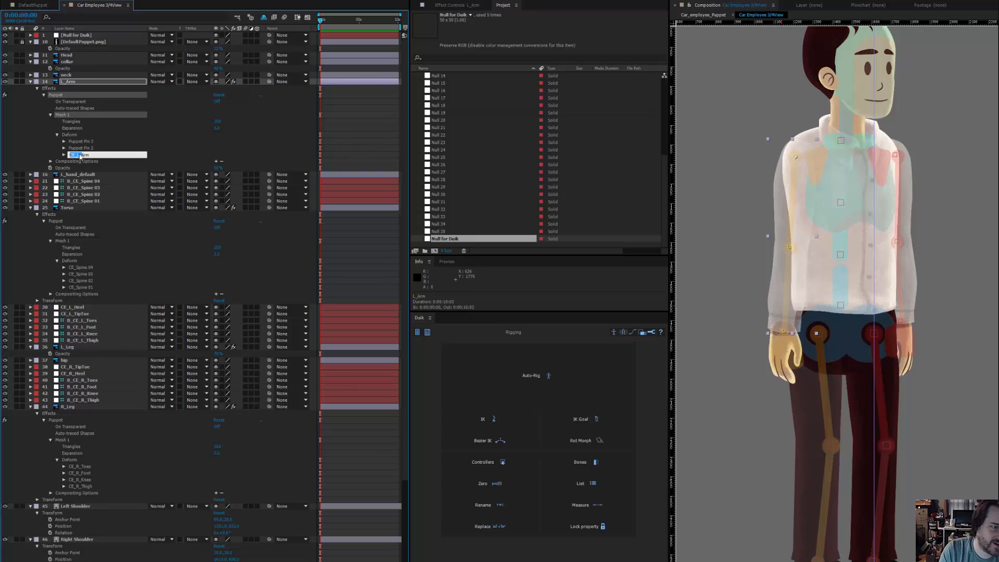
pyautogui.press('Return')
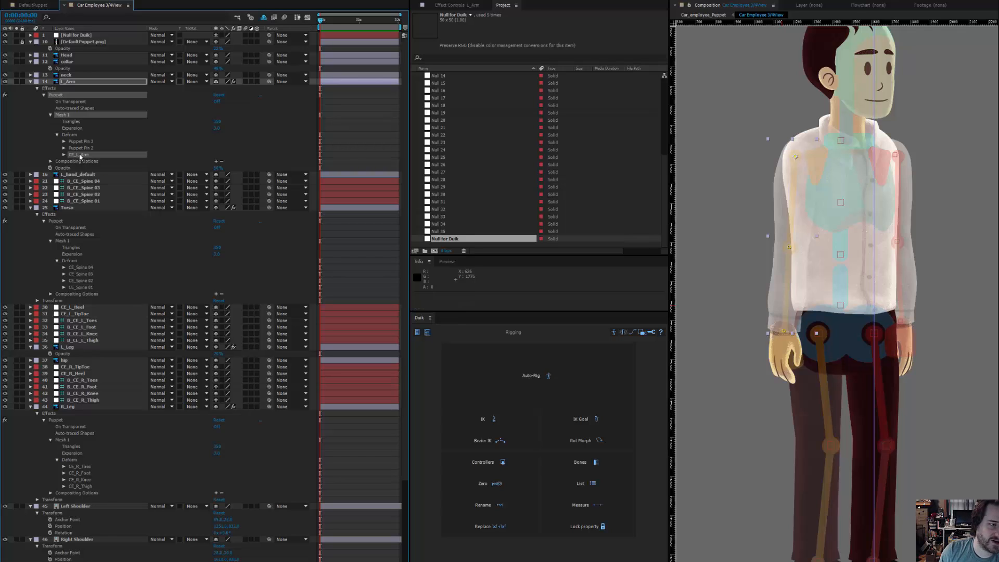
# - Rename the L_Arm layer's second puppet pin, at the elbow, as CE_L_Elbow
pyautogui.click(87, 149)
pyautogui.press('Return')
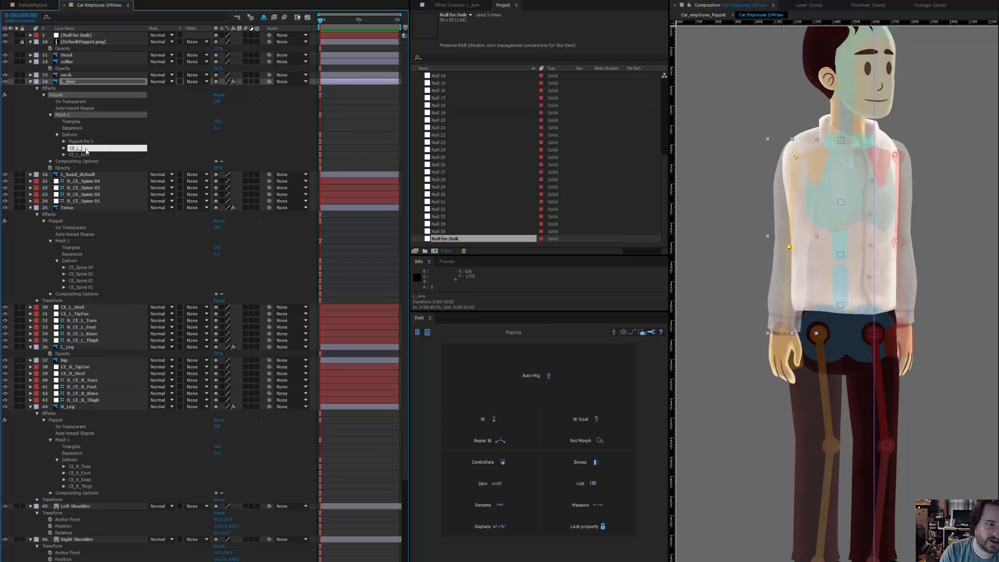
pyautogui.hotkey('ctrl', 'v')
pyautogui.press('Return')
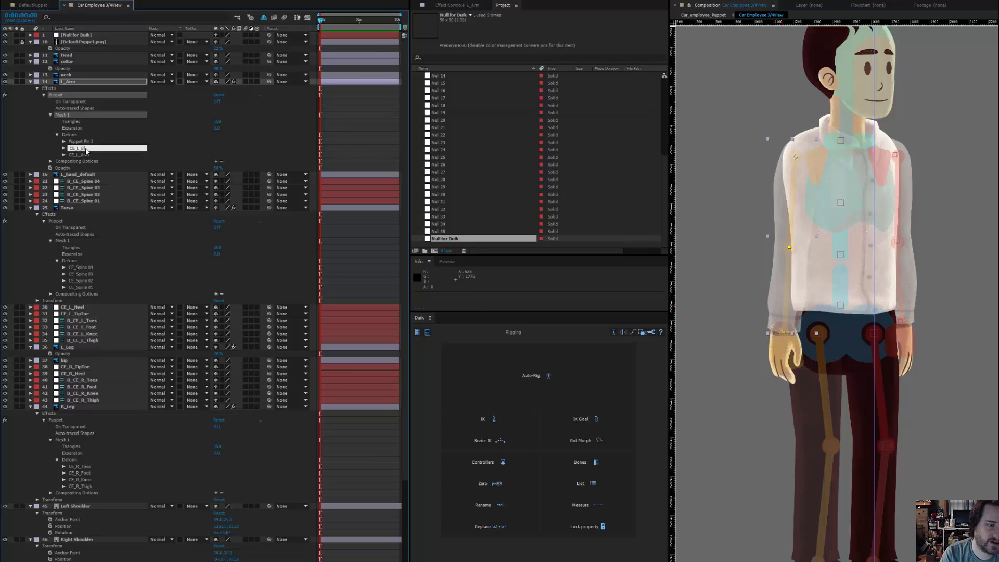
pyautogui.write('Elbow')
pyautogui.press('Return')
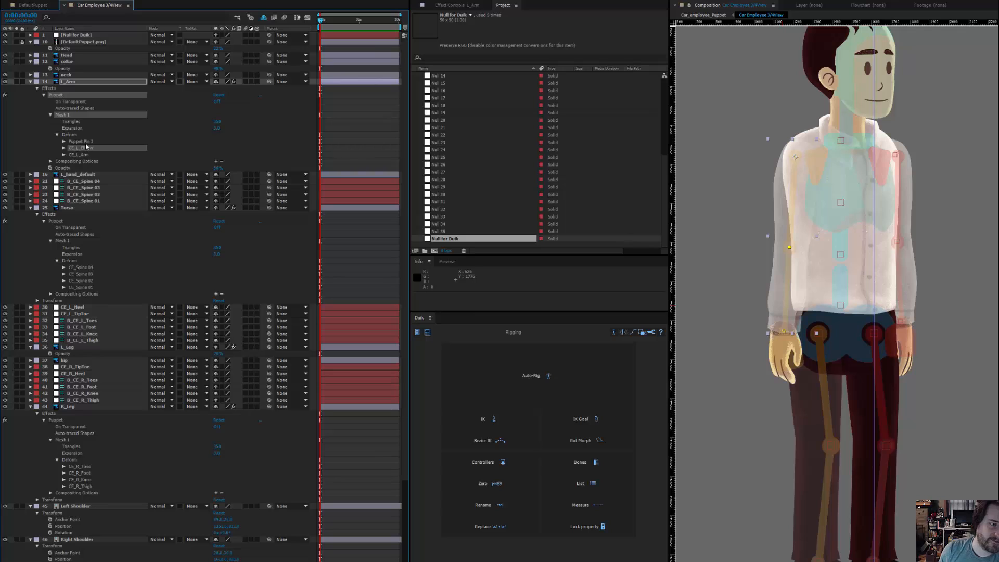
# - Rename the L_Arm layer's third puppet pin, at the wrist, as CE_L_Hand
pyautogui.click(87, 144)
pyautogui.press('Return')
pyautogui.hotkey('ctrl', 'v')
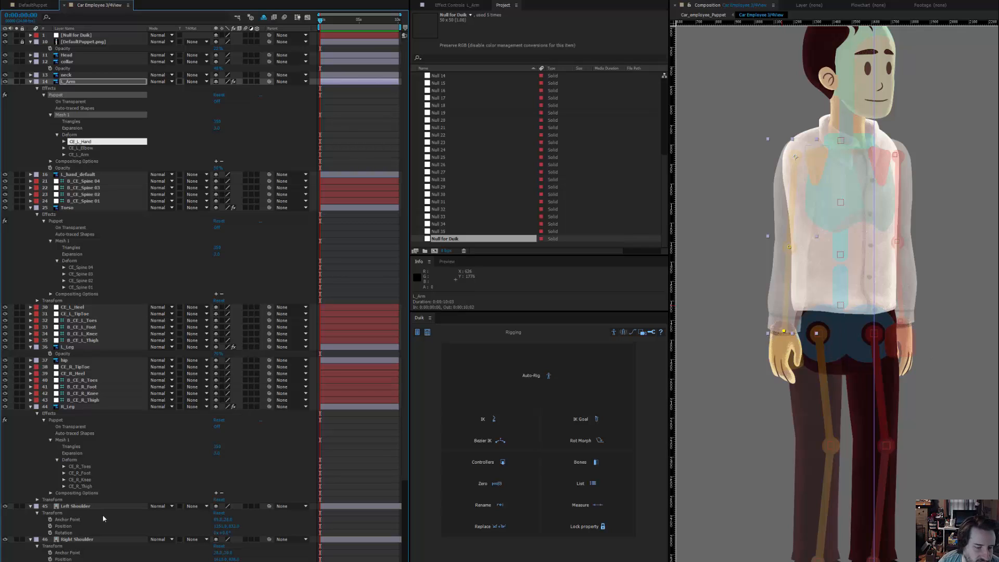
pyautogui.scroll(-3, 103, 519)
pyautogui.scroll(3, 151, 205)
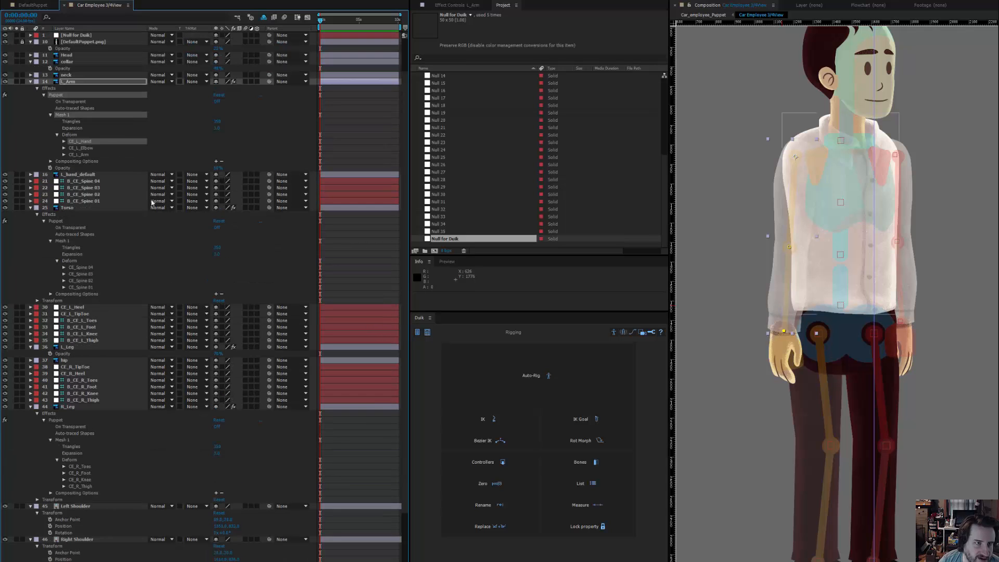
# - Create Duik bones for the puppet pins of the L_Arm layer
pyautogui.click(67, 82)
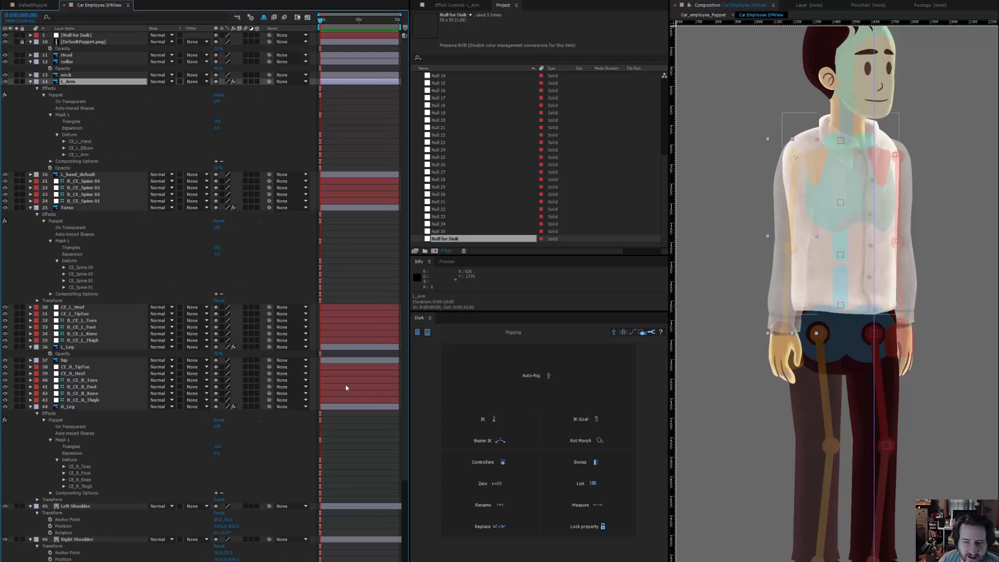
pyautogui.click(607, 467)
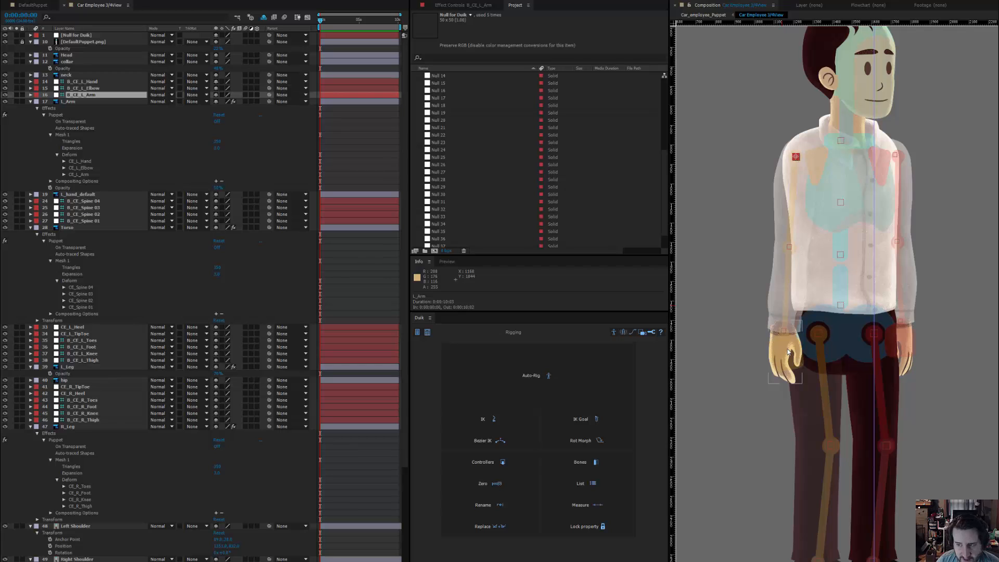
pyautogui.moveTo(842, 234); pyautogui.dragTo(778, 198)
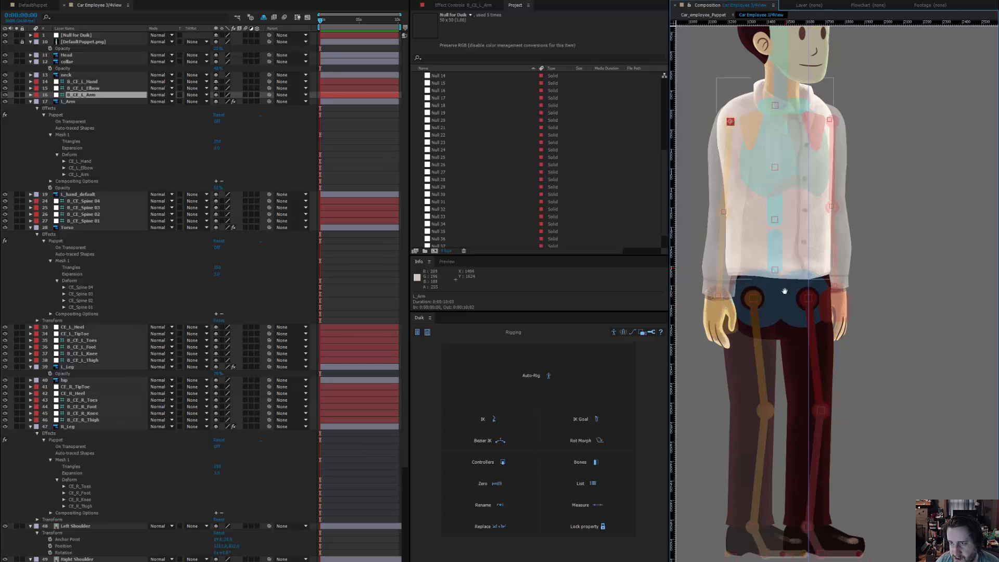
# - Select all layers of the Car Employee 3/4View composition and start Duik's full character auto-rig
pyautogui.moveTo(802, 261); pyautogui.dragTo(848, 262)
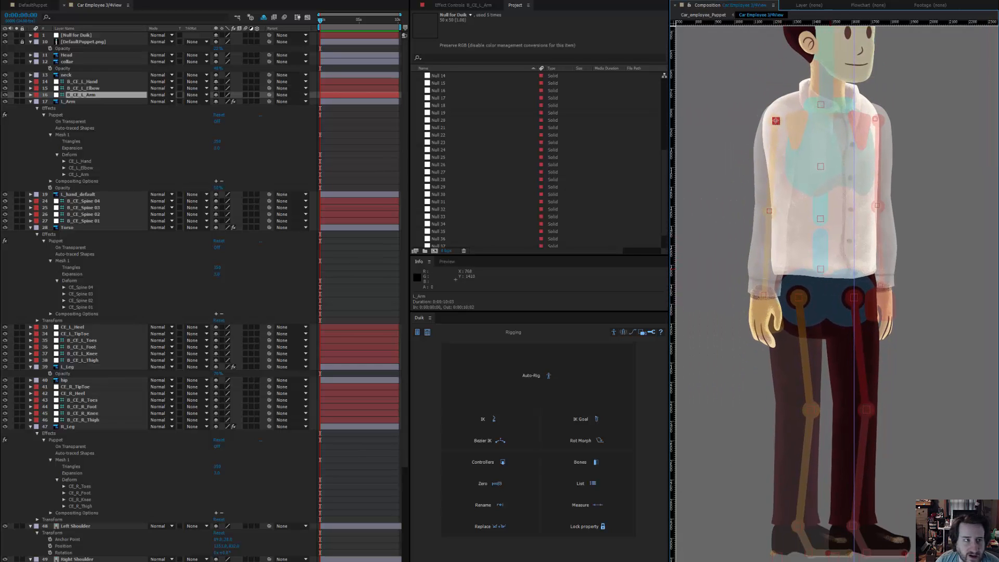
pyautogui.click(16, 1)
pyautogui.click(20, 48)
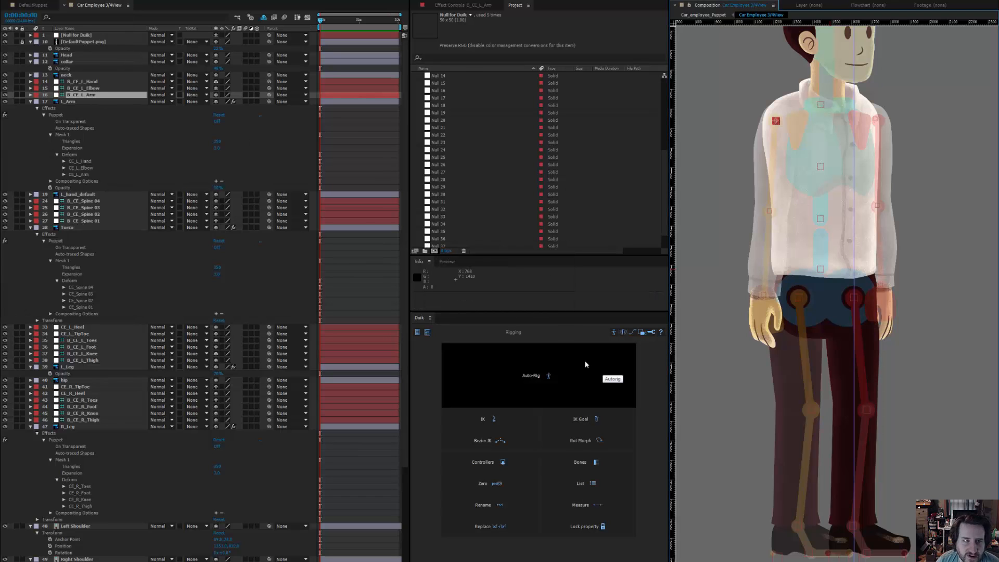
pyautogui.click(58, 127)
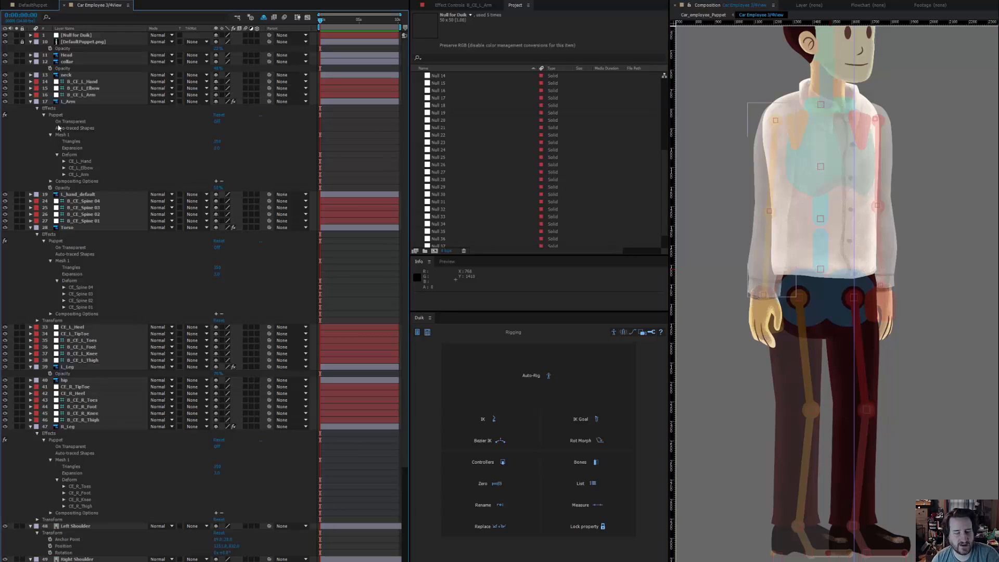
pyautogui.hotkey('ctrl', 'a')
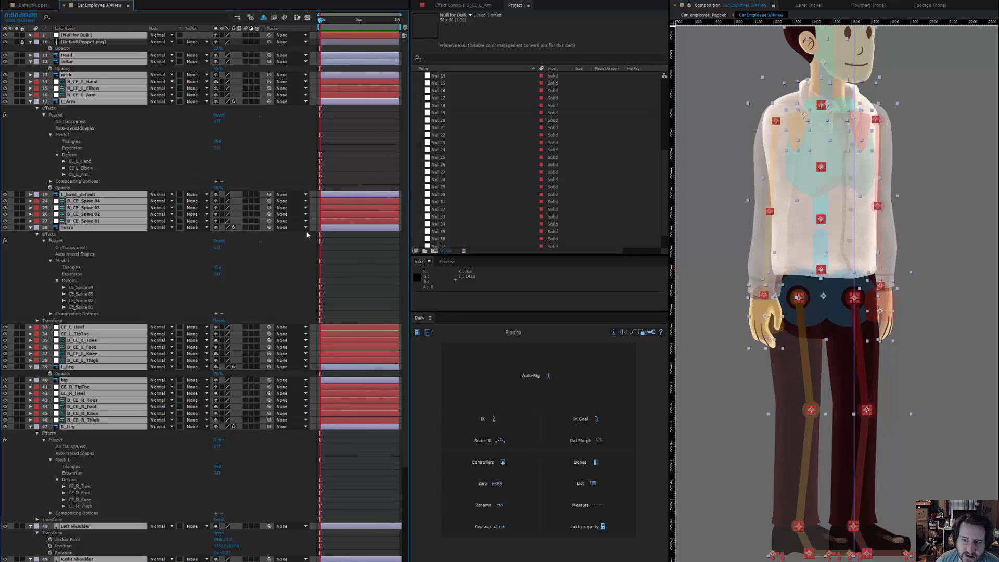
pyautogui.click(512, 370)
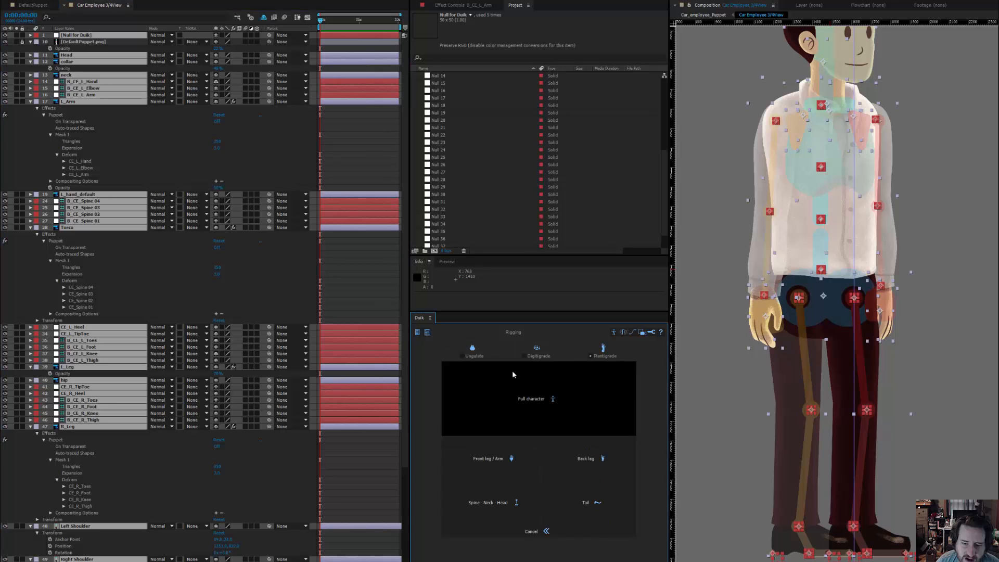
pyautogui.click(512, 389)
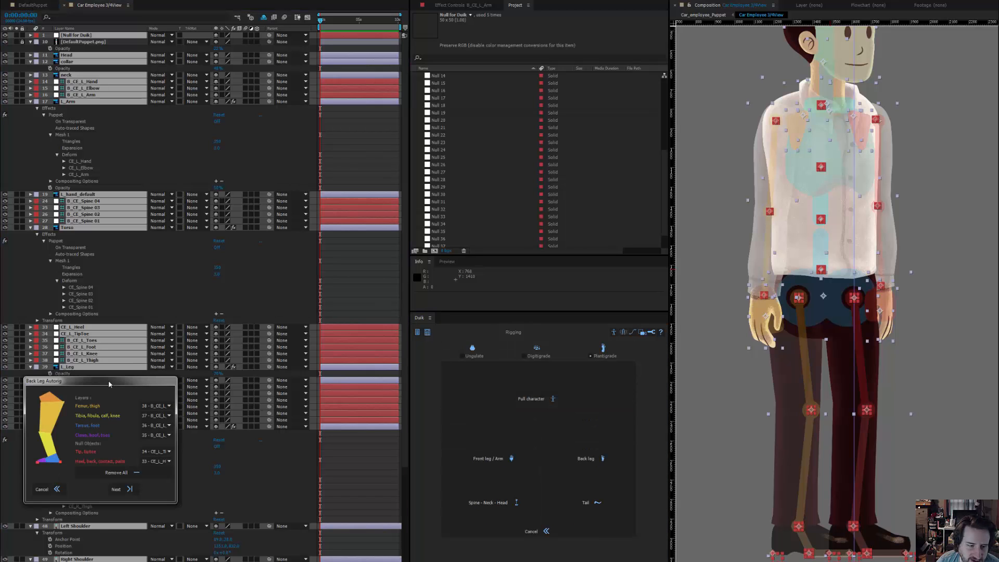
# - Review the left leg's bone and null layer assignments from thigh to heel in the Back Leg Autorig and accept them
pyautogui.moveTo(109, 384); pyautogui.dragTo(165, 254)
pyautogui.moveTo(233, 281); pyautogui.dragTo(335, 282)
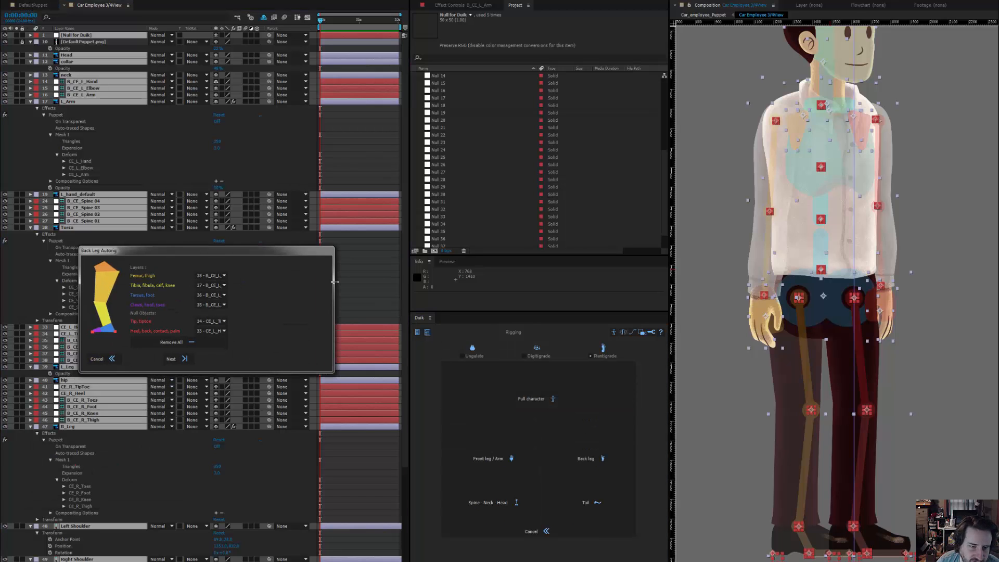
pyautogui.click(224, 275)
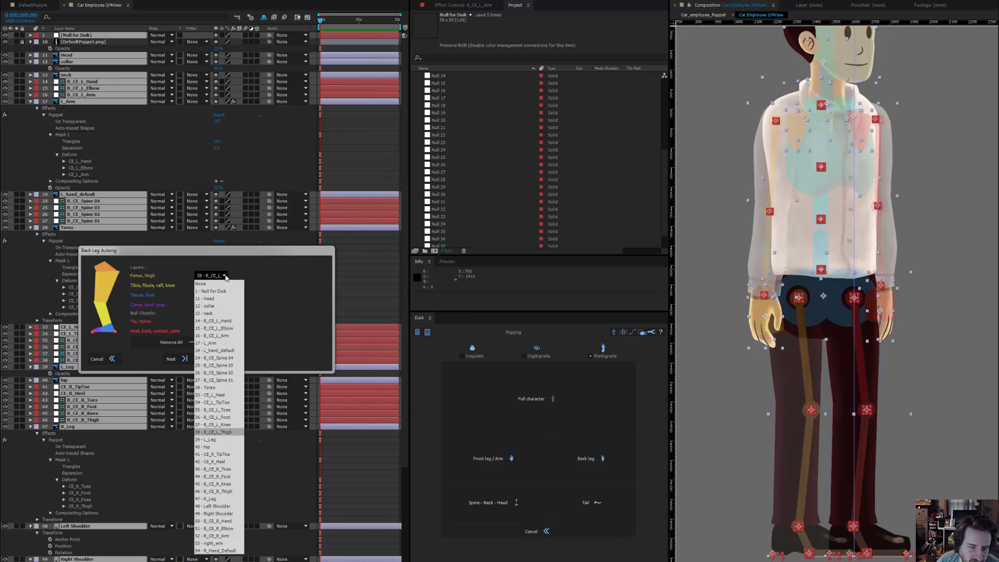
pyautogui.click(225, 276)
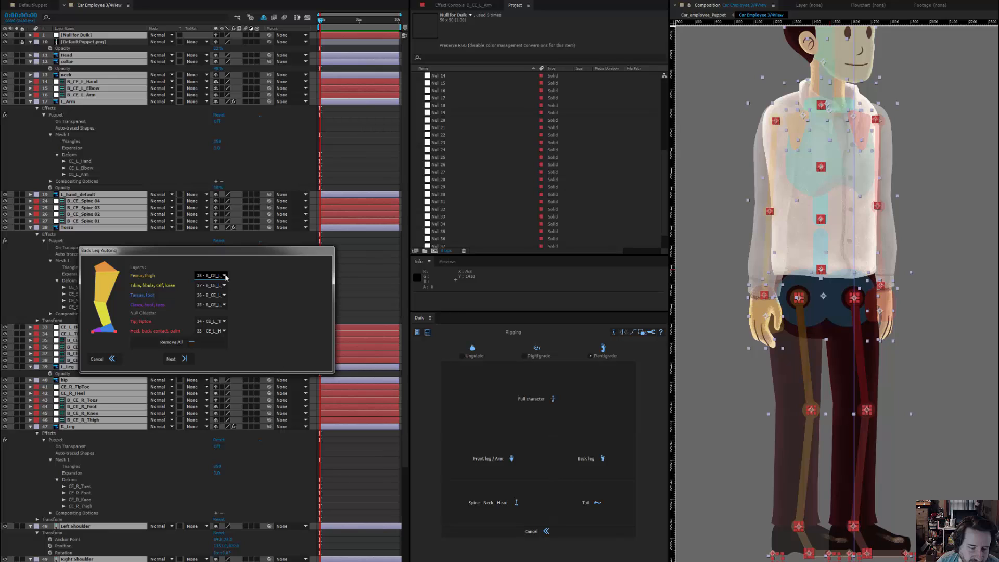
pyautogui.click(223, 277)
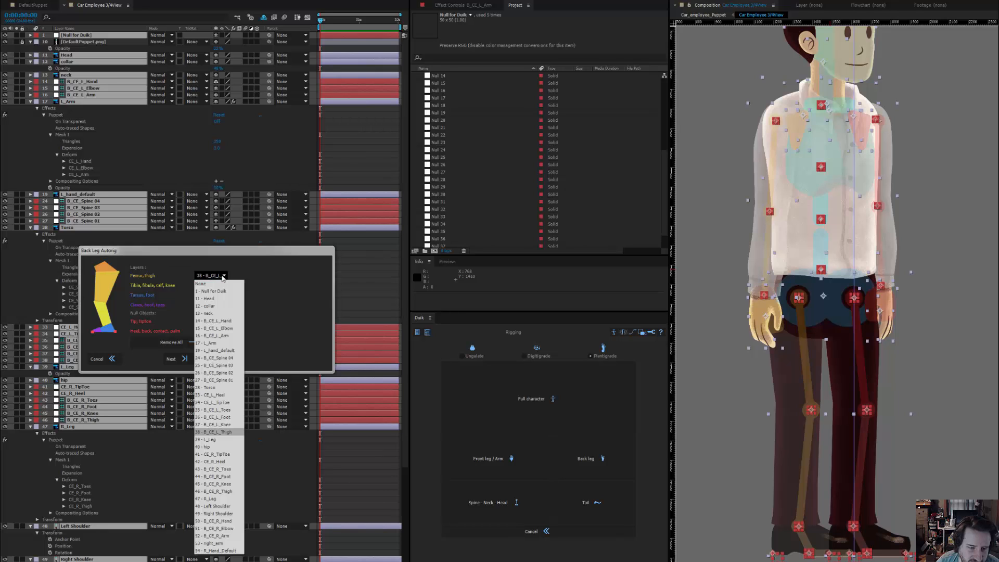
pyautogui.click(222, 277)
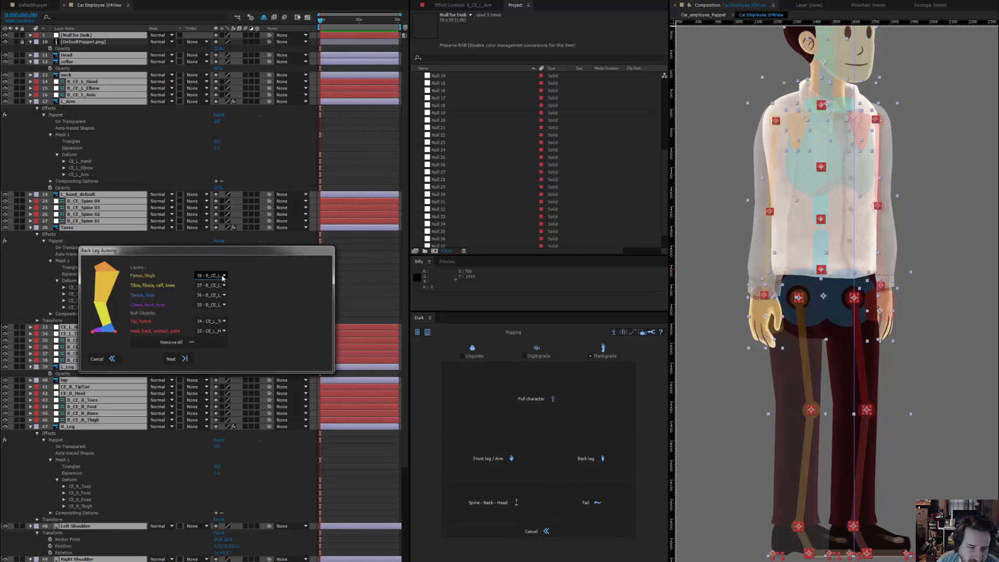
pyautogui.click(223, 322)
pyautogui.click(224, 326)
pyautogui.click(224, 331)
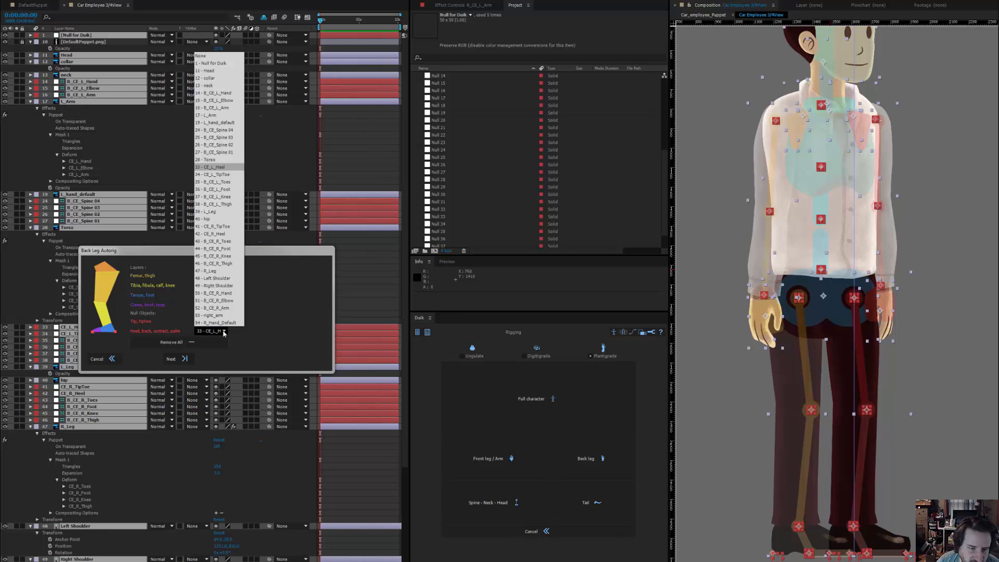
pyautogui.click(223, 332)
pyautogui.click(224, 295)
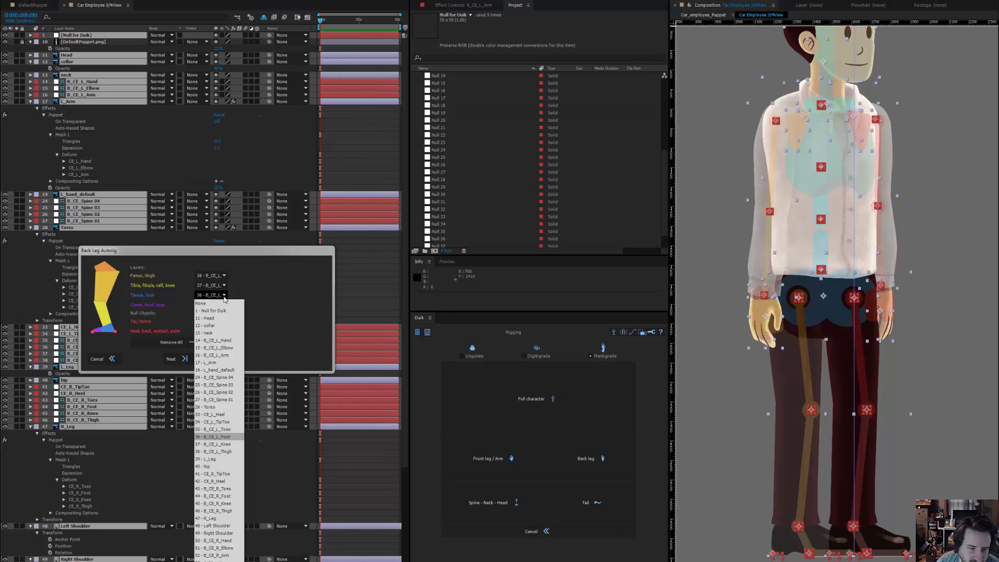
pyautogui.click(225, 298)
pyautogui.click(225, 286)
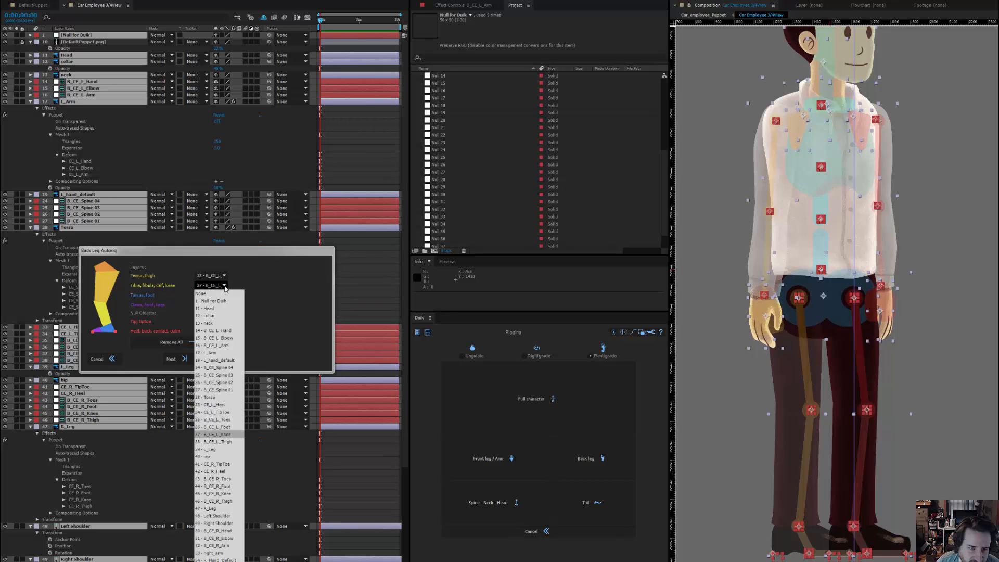
pyautogui.click(225, 287)
pyautogui.click(225, 275)
pyautogui.click(224, 276)
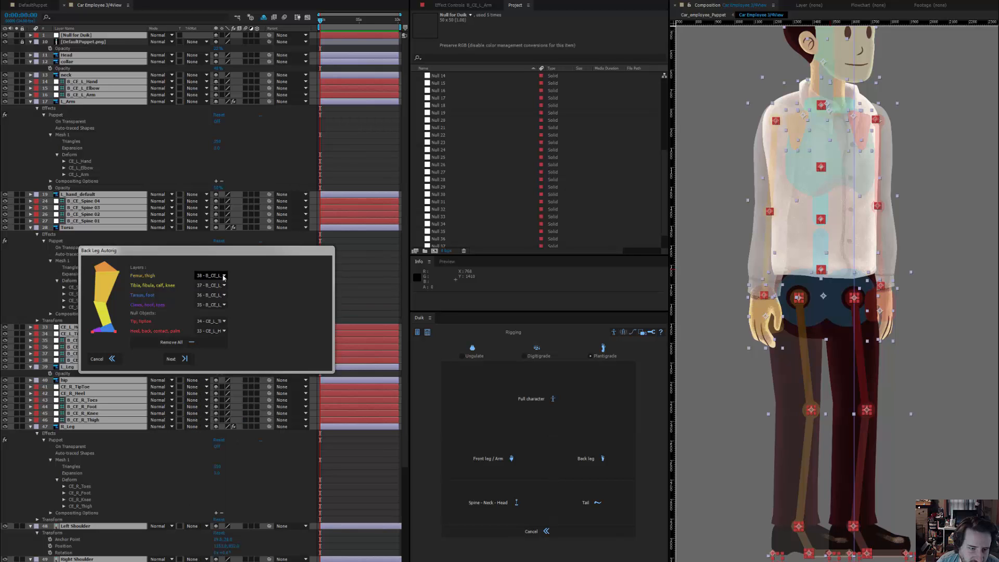
pyautogui.click(196, 357)
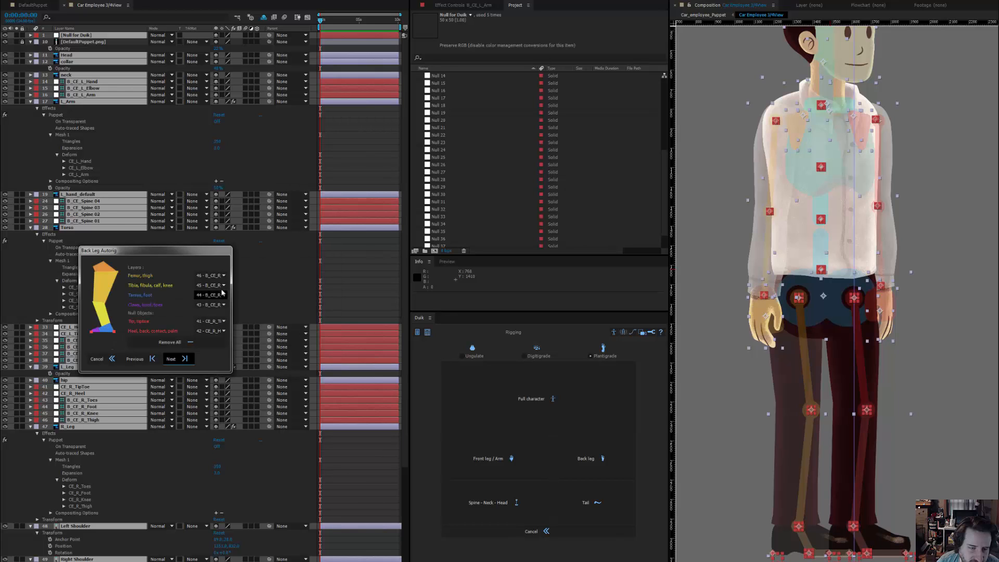
# - Review the right leg's thigh, knee, foot, toes, tiptoe and heel layer assignments in the auto-rig and accept them
pyautogui.moveTo(231, 281); pyautogui.dragTo(286, 281)
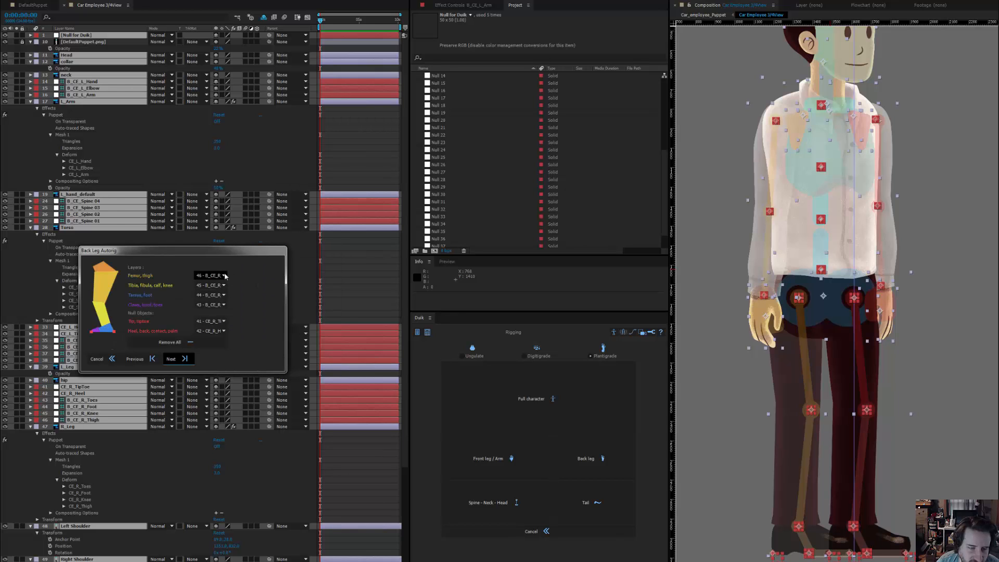
pyautogui.click(224, 275)
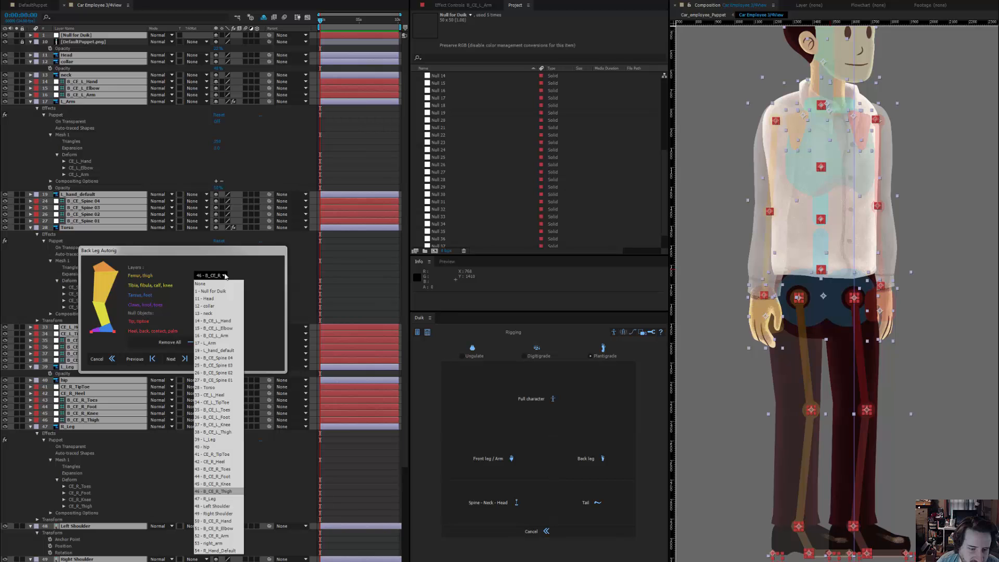
pyautogui.click(224, 275)
pyautogui.click(224, 285)
pyautogui.click(224, 286)
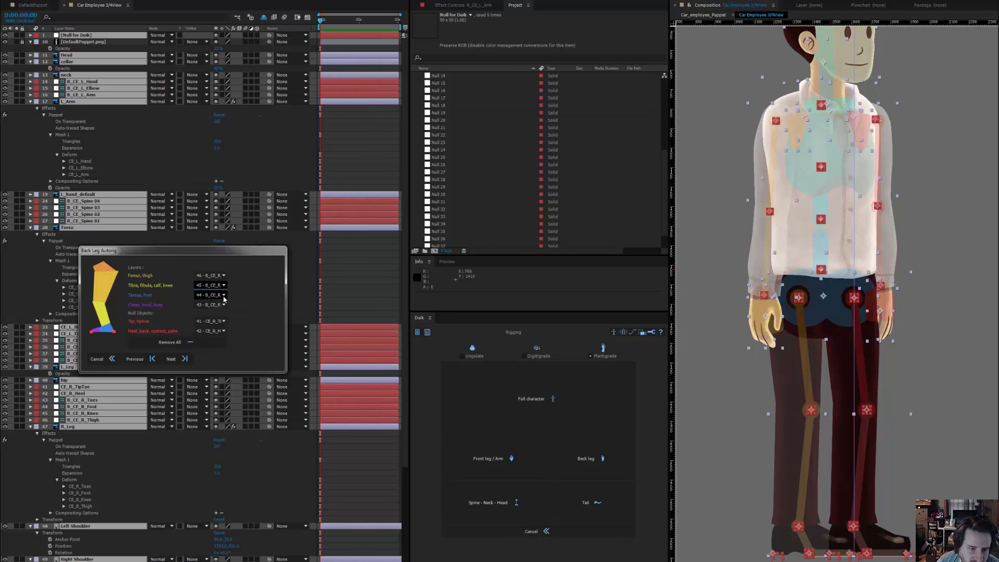
pyautogui.click(225, 295)
pyautogui.click(224, 295)
pyautogui.click(224, 305)
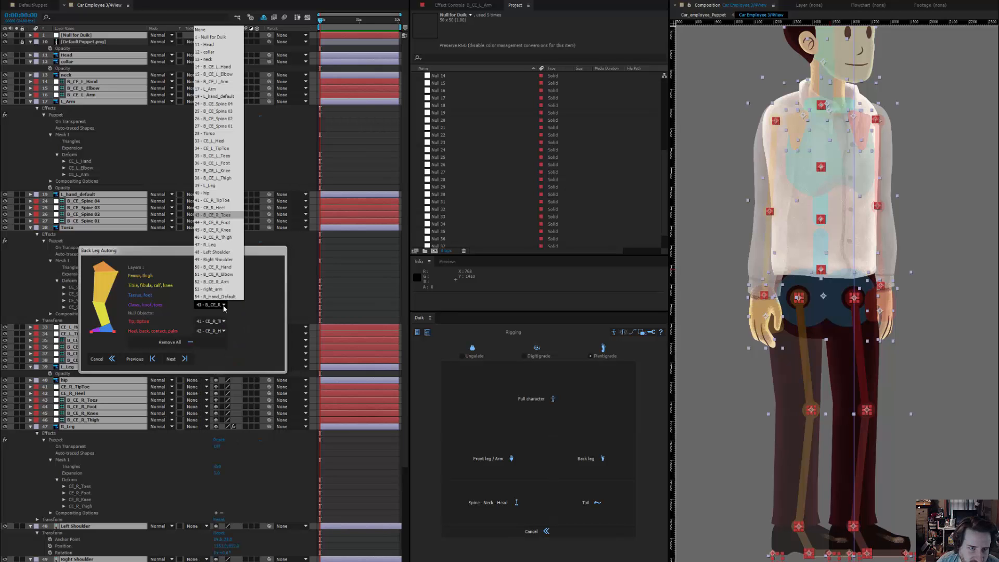
pyautogui.click(224, 306)
pyautogui.click(224, 321)
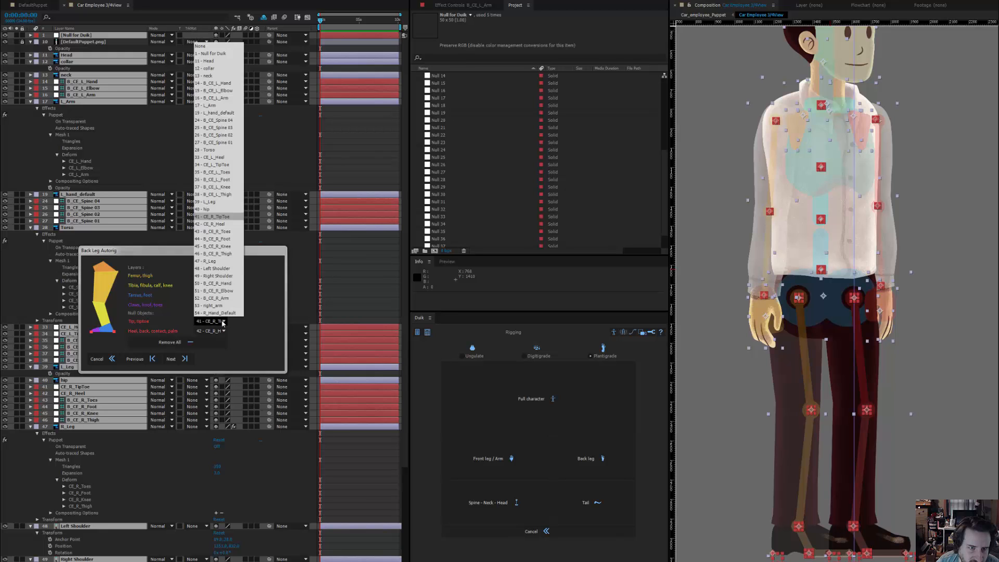
pyautogui.click(224, 322)
pyautogui.click(224, 332)
pyautogui.click(224, 334)
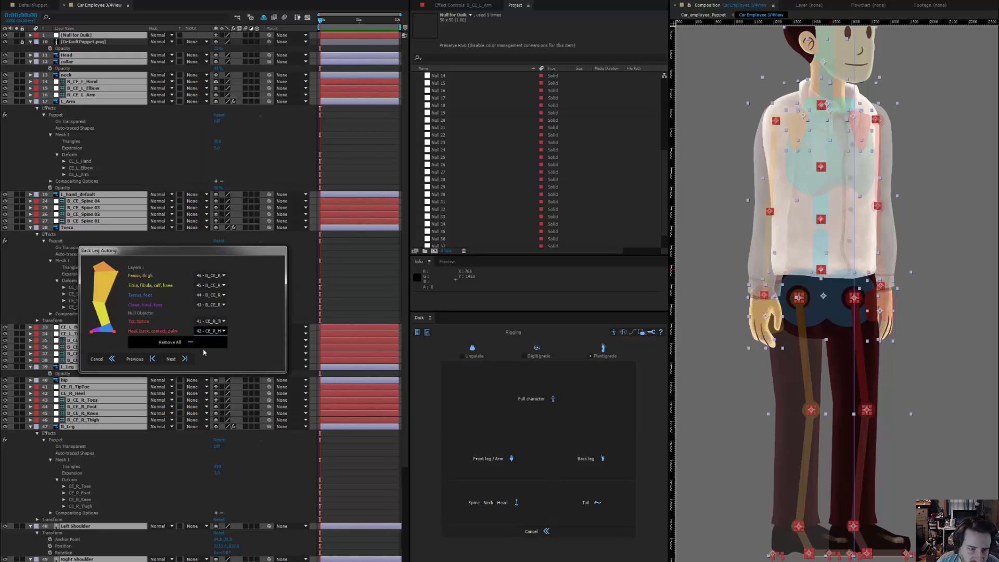
pyautogui.click(177, 359)
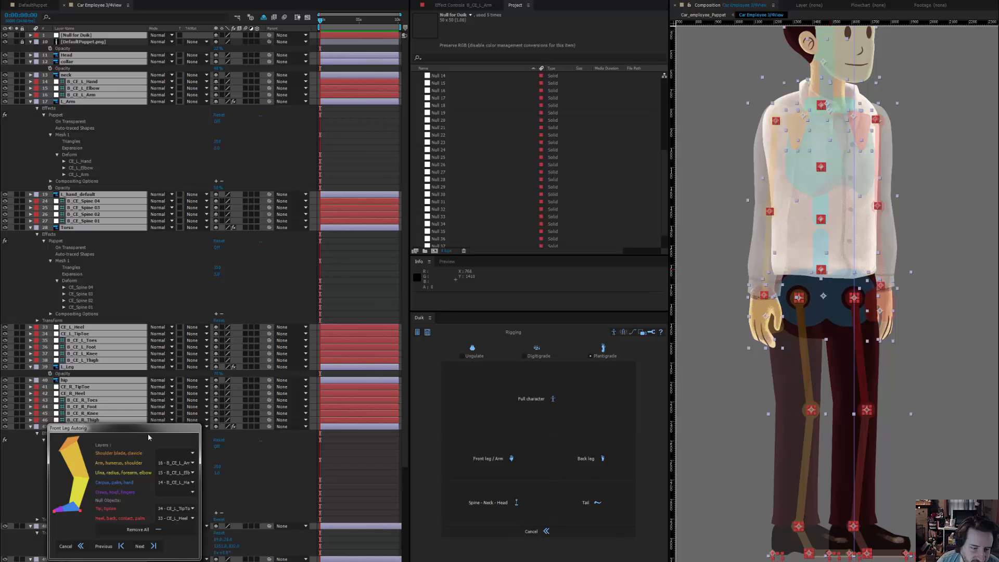
# - Assign the Left Shoulder layer as the left arm's shoulder blade, clavicle in the Front Leg Autorig
pyautogui.moveTo(148, 430); pyautogui.dragTo(211, 366)
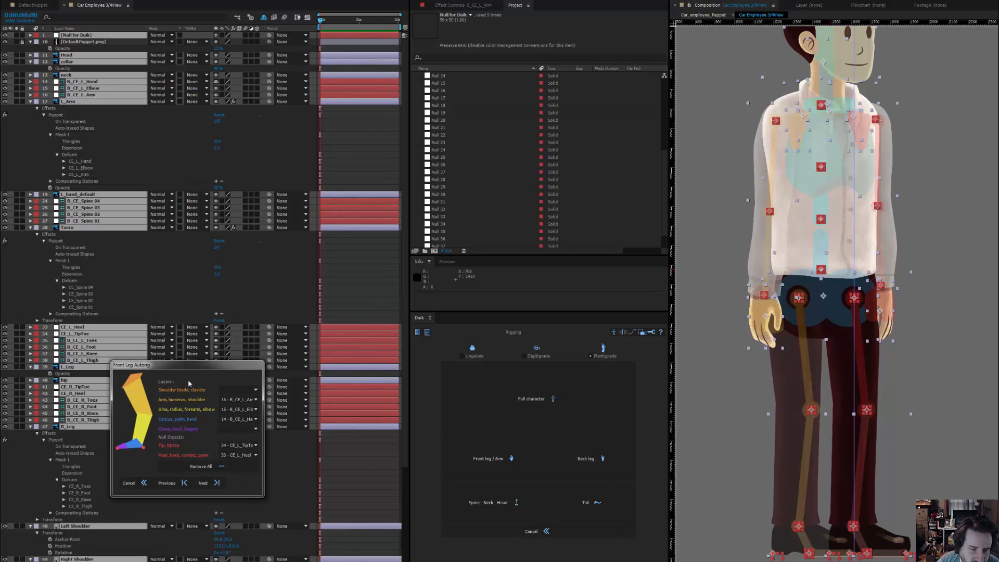
pyautogui.click(253, 391)
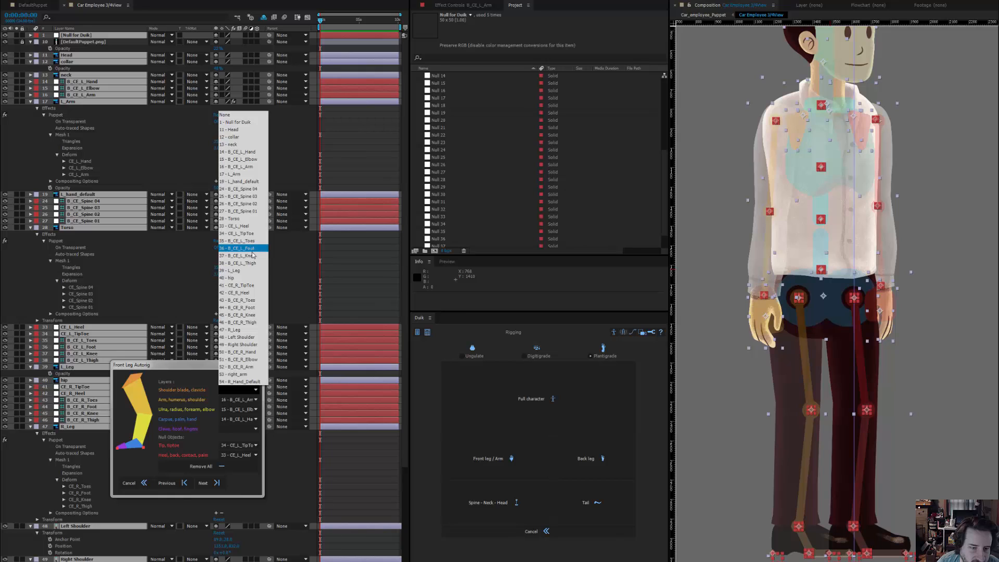
pyautogui.click(249, 337)
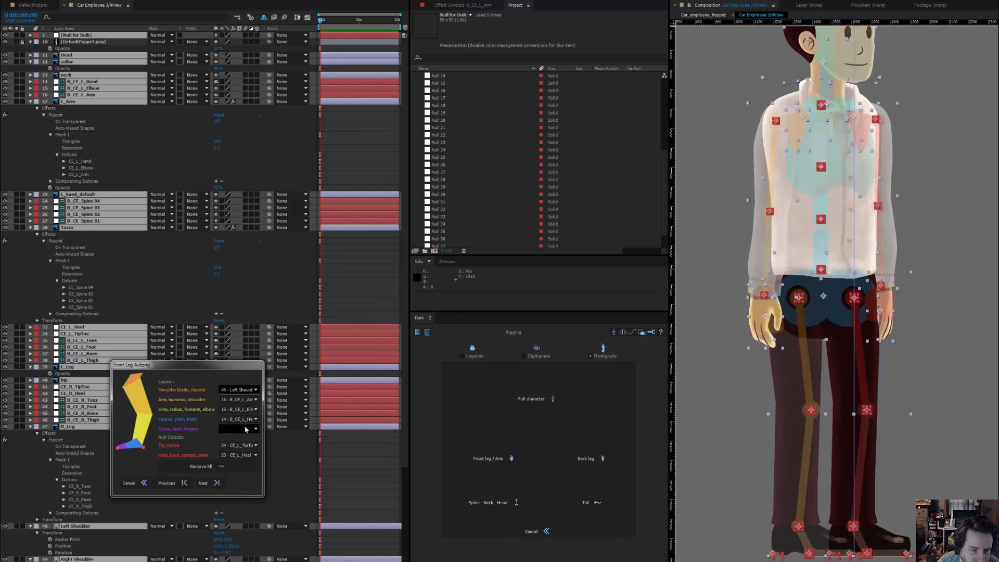
# - Set the left arm's tip and heel null objects to None and accept the left arm's assignments
pyautogui.click(256, 446)
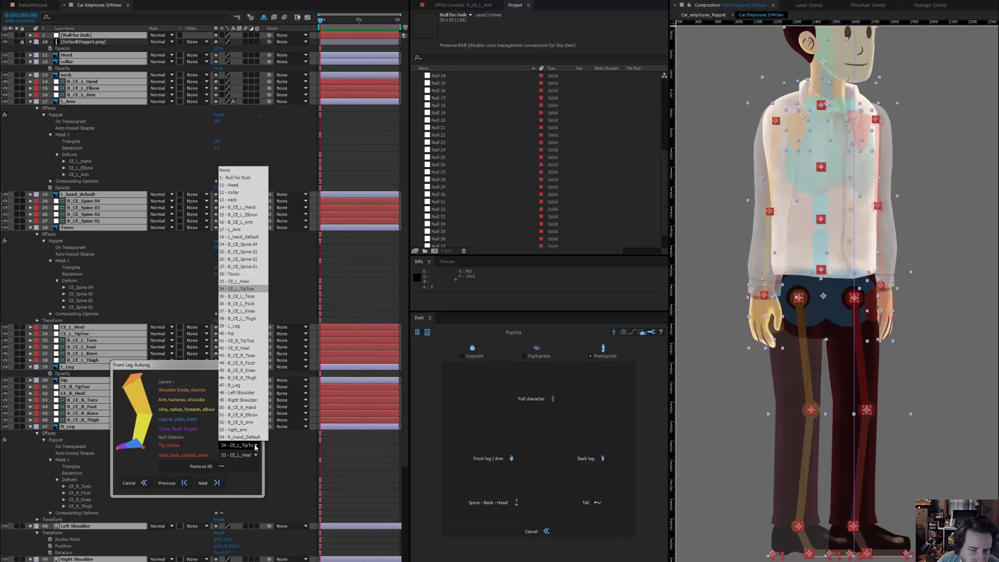
pyautogui.click(229, 171)
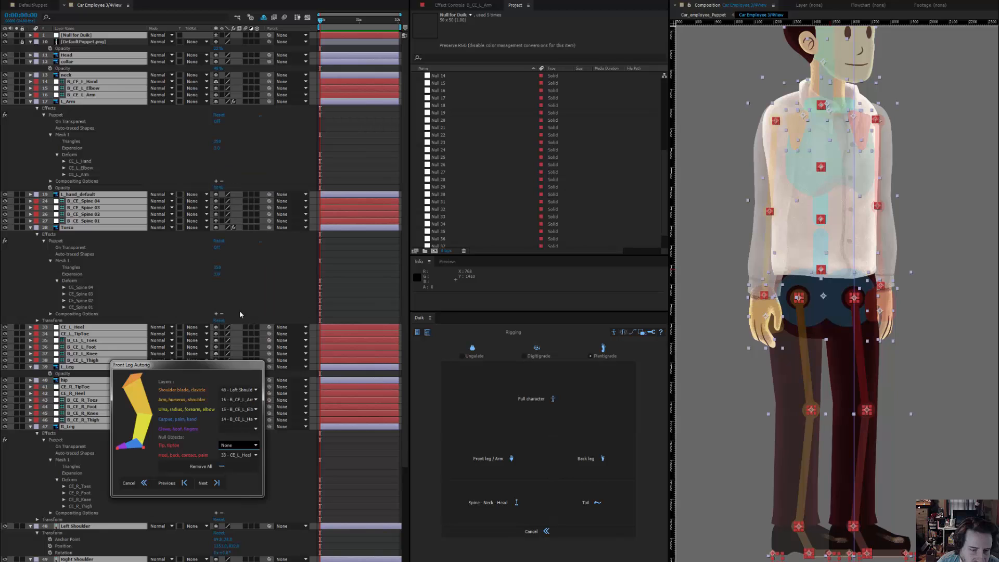
pyautogui.click(248, 453)
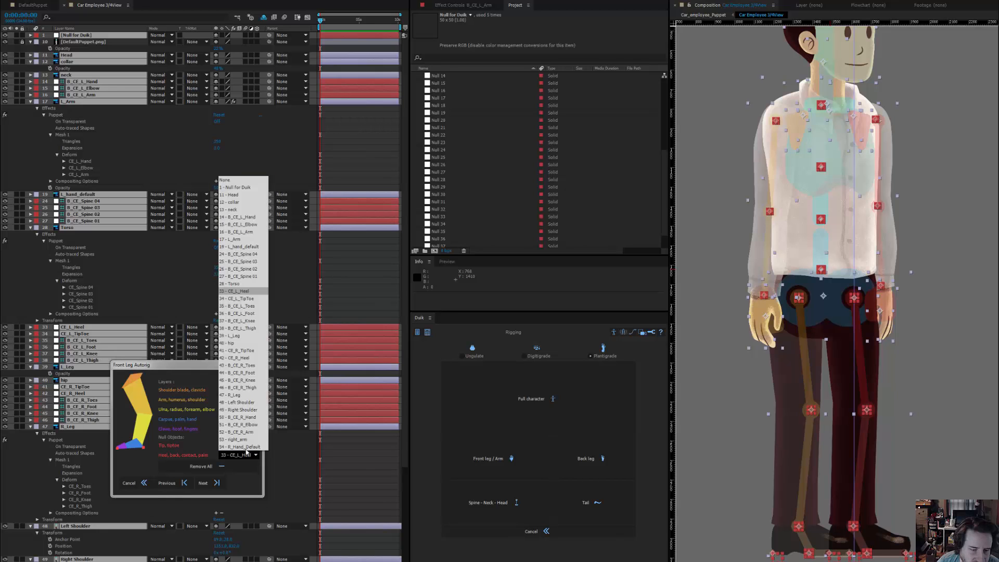
pyautogui.click(236, 182)
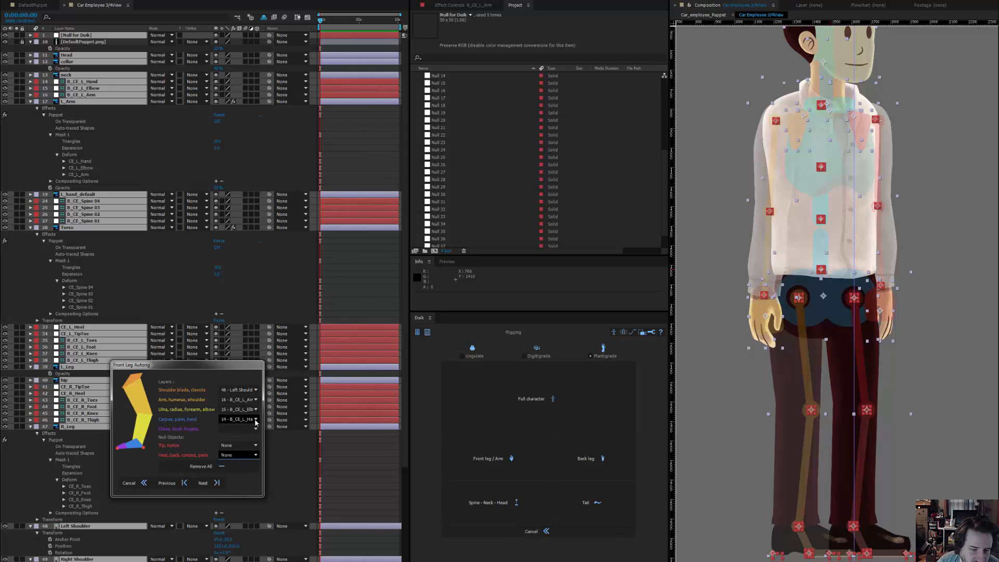
pyautogui.click(217, 483)
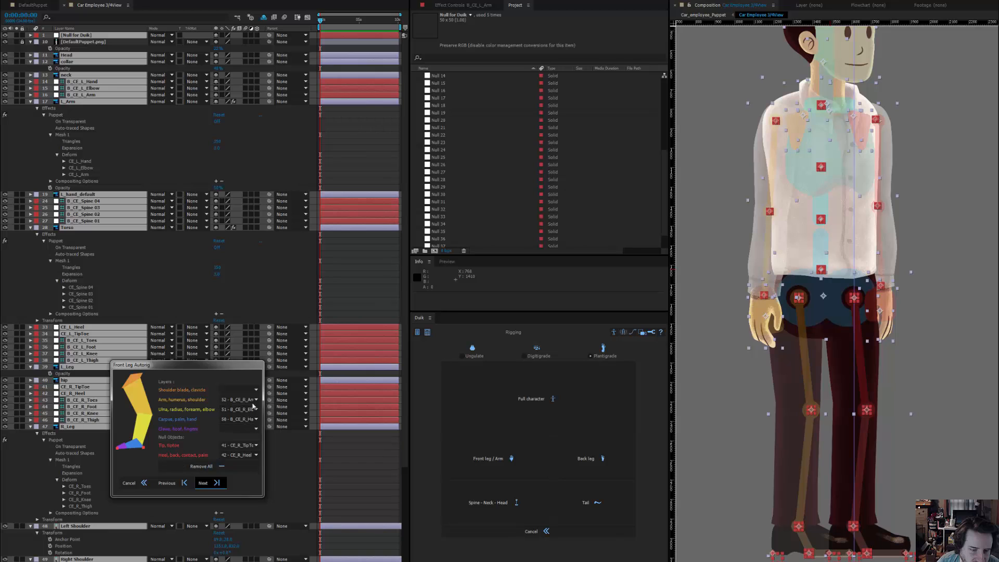
# - Assign the Right Shoulder layer as the right arm's shoulder blade, clavicle and check the arm, forearm and hand layer assignments
pyautogui.click(255, 389)
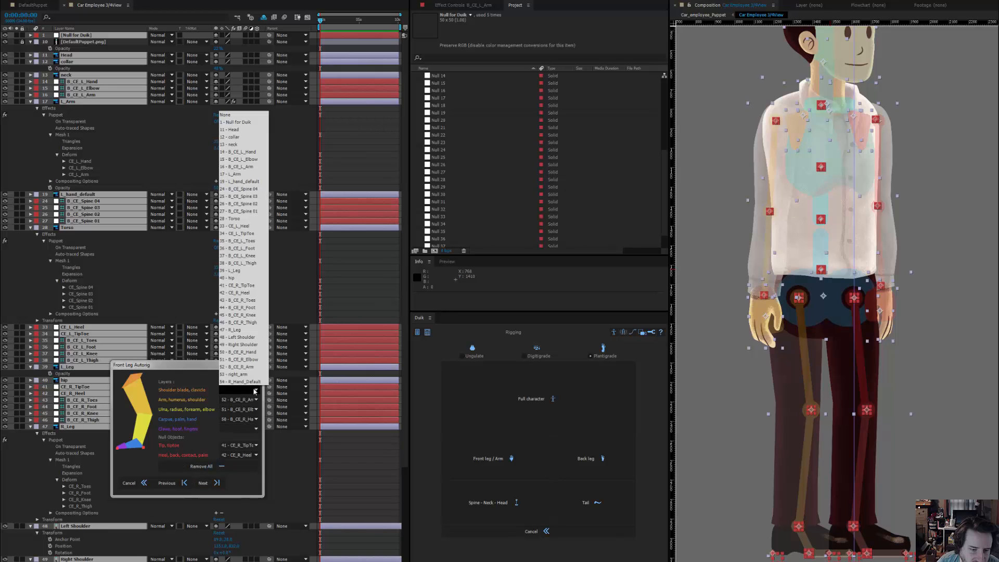
pyautogui.click(253, 346)
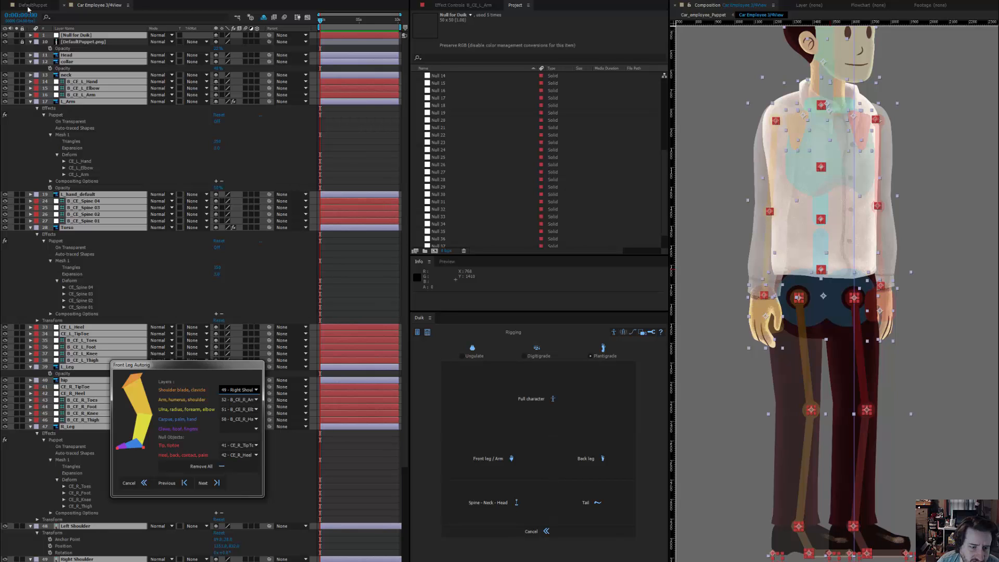
pyautogui.click(256, 399)
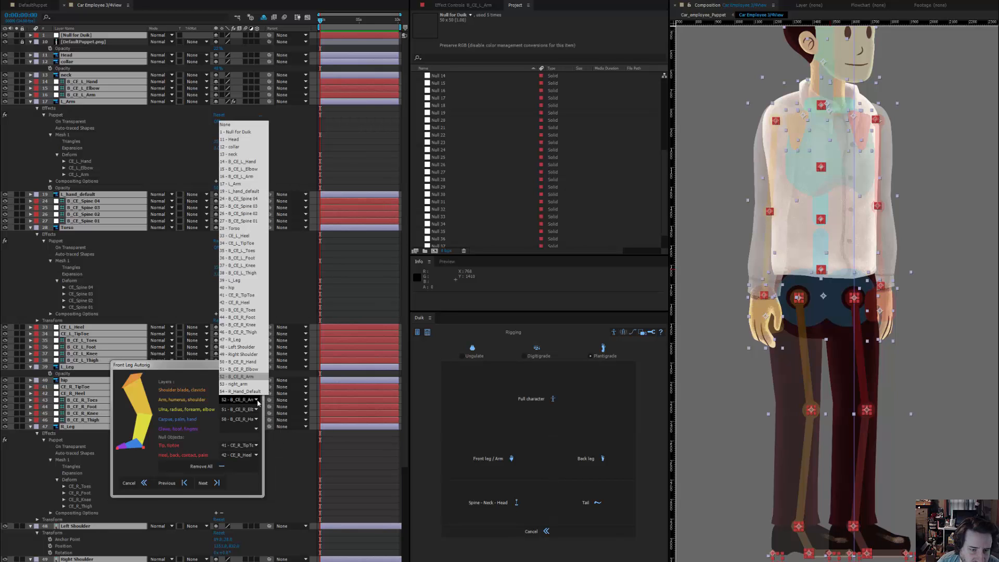
pyautogui.click(257, 399)
pyautogui.click(257, 409)
pyautogui.click(257, 409)
pyautogui.click(257, 419)
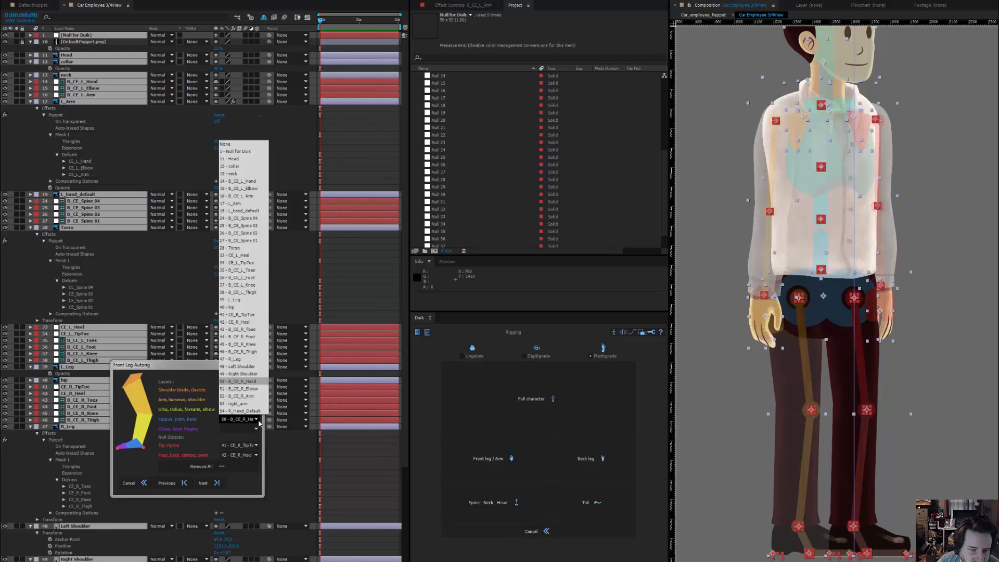
pyautogui.click(258, 422)
# - Set the right arm's tip and heel null objects to None and accept the right arm's assignments
pyautogui.click(256, 445)
pyautogui.click(237, 170)
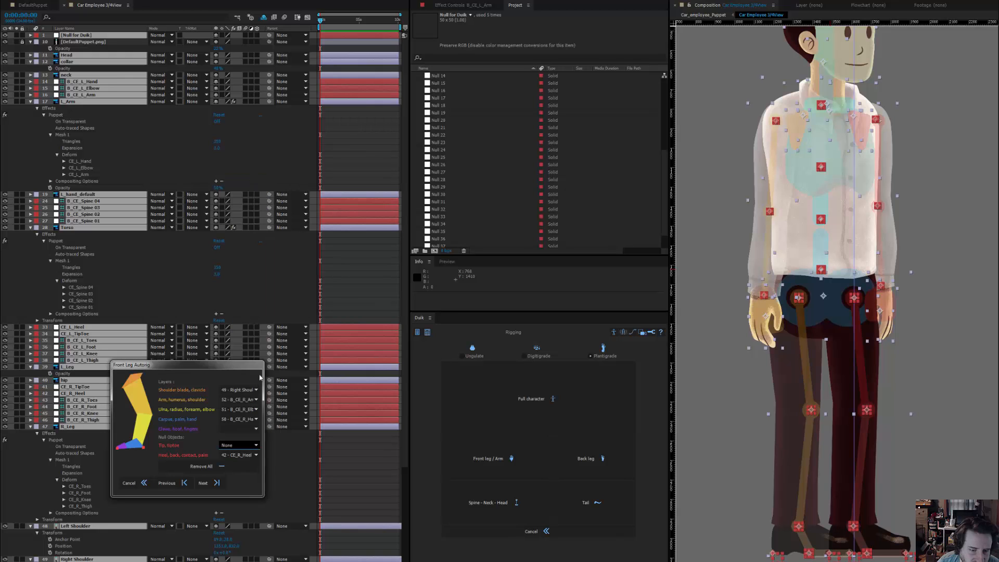
pyautogui.click(256, 455)
pyautogui.click(261, 178)
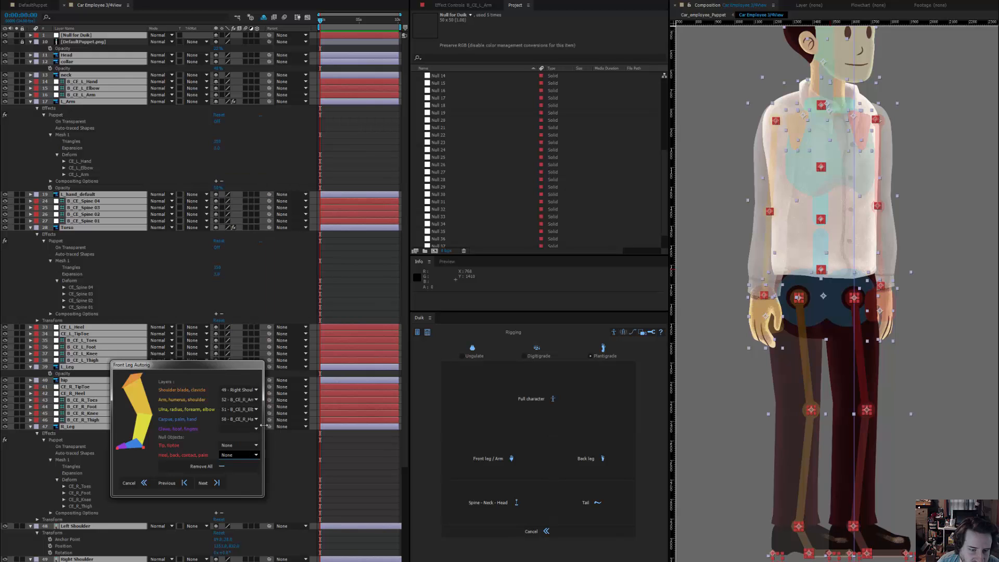
pyautogui.click(209, 483)
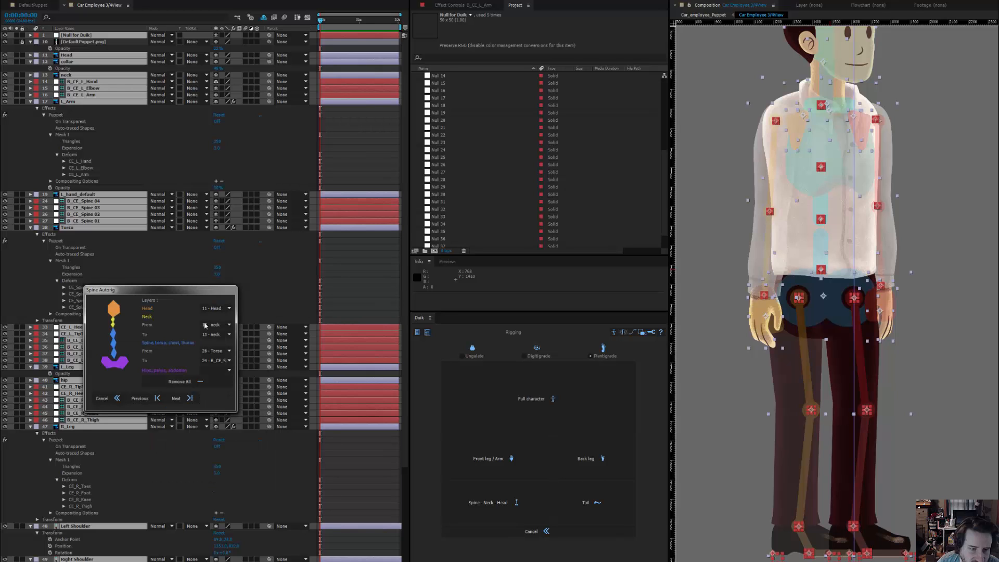
# - Review the neck and spine end layers in the Spine Autorig and set the spine's start layer to B_CE_Spine 01
pyautogui.click(223, 326)
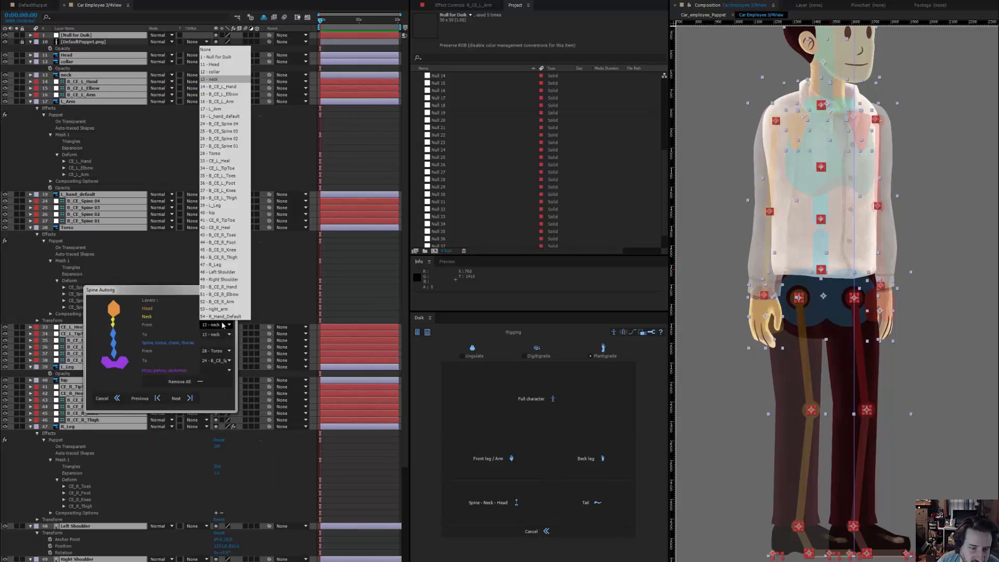
pyautogui.click(223, 325)
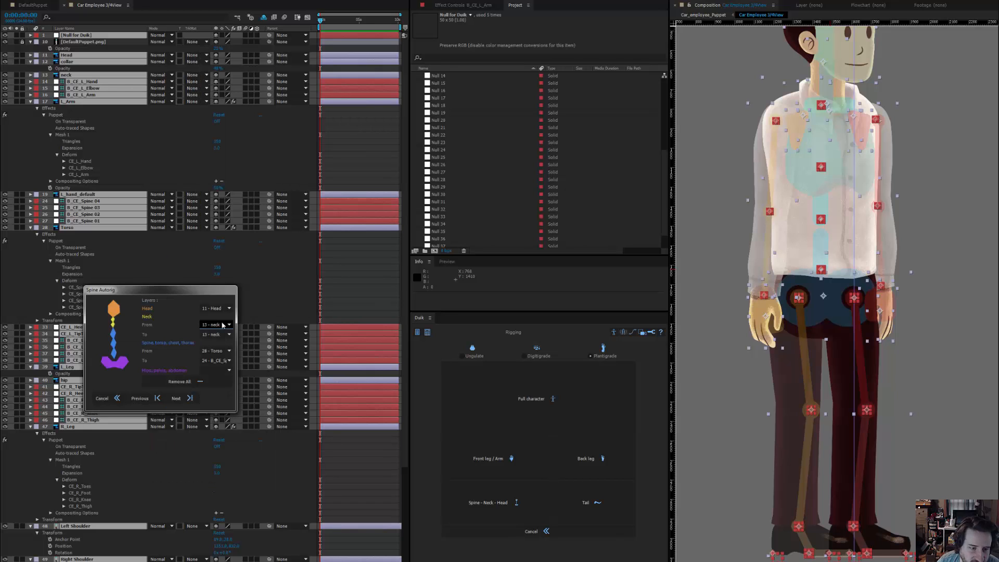
pyautogui.click(229, 361)
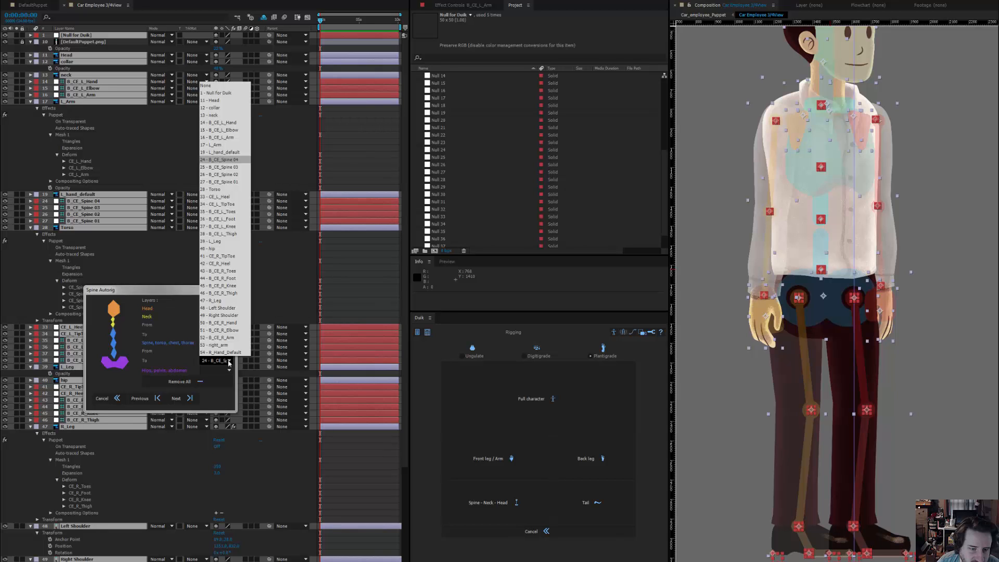
pyautogui.click(229, 360)
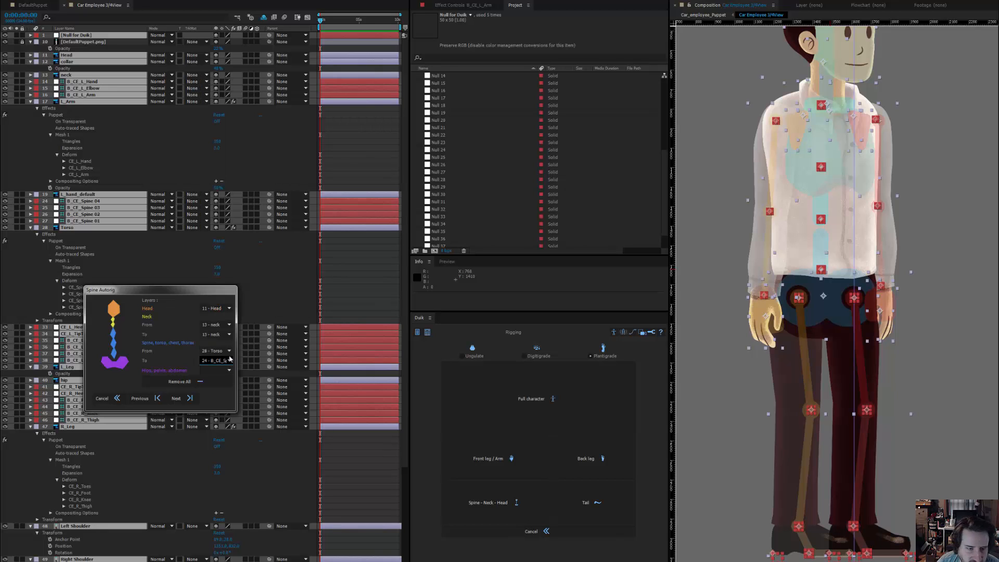
pyautogui.click(230, 360)
pyautogui.click(230, 361)
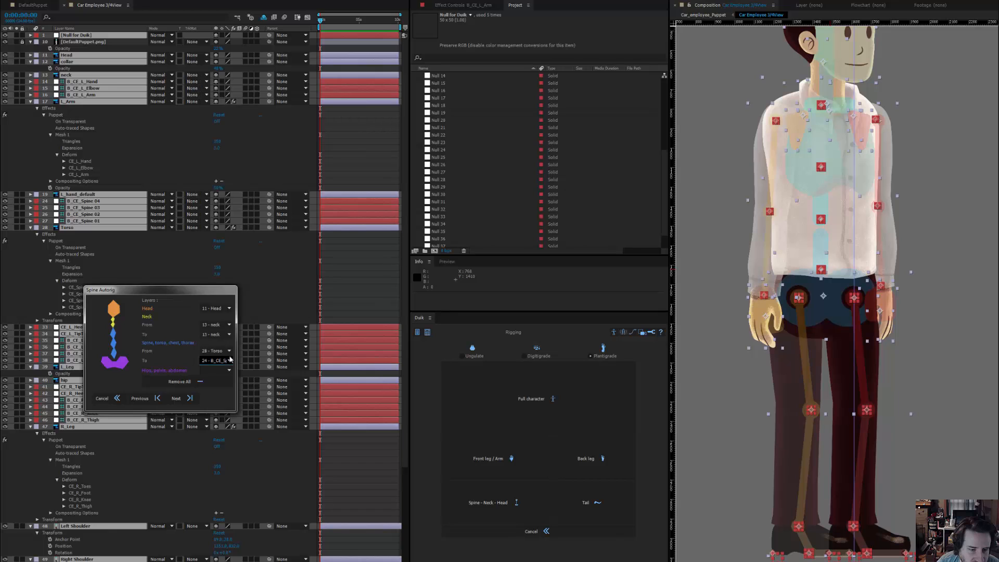
pyautogui.click(230, 353)
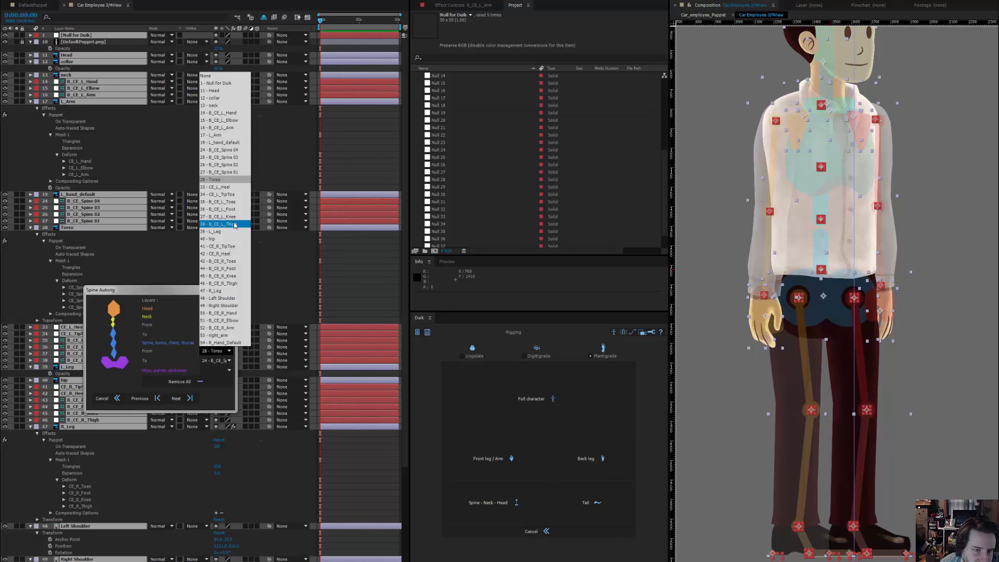
pyautogui.click(235, 172)
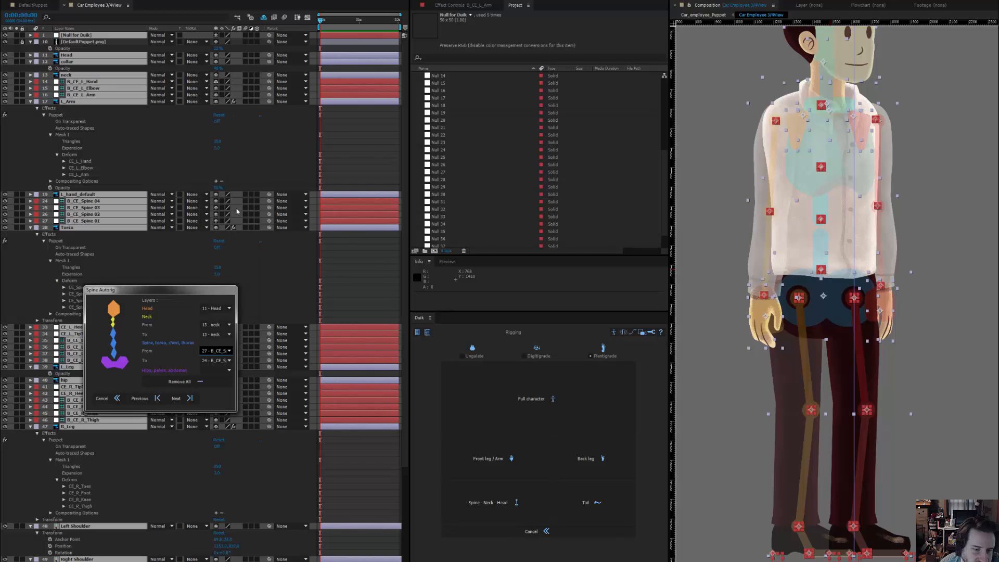
# - Assign the hip layer to the hips, accept the spine assignments, and return to After Effects once the rig is built
pyautogui.click(228, 370)
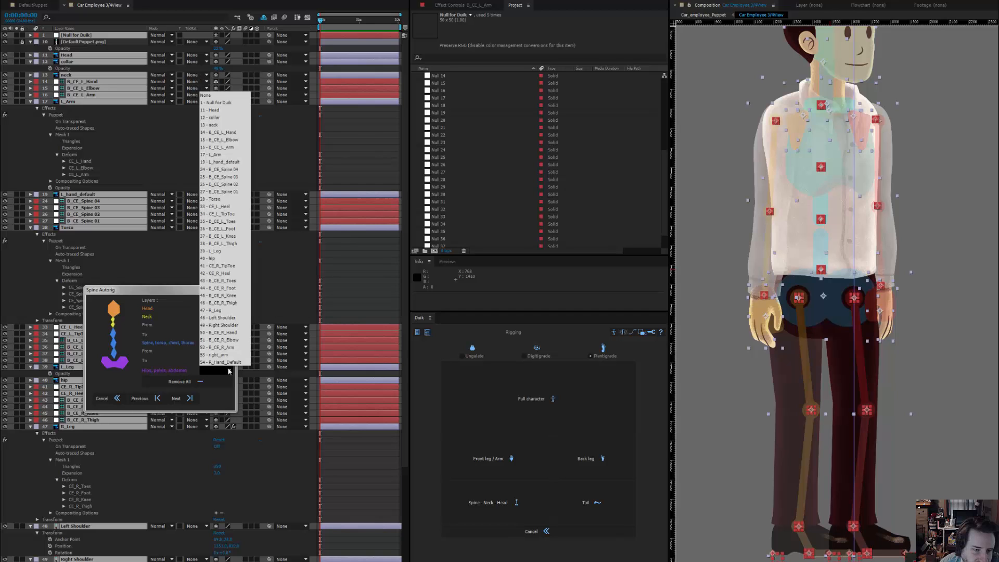
pyautogui.click(228, 263)
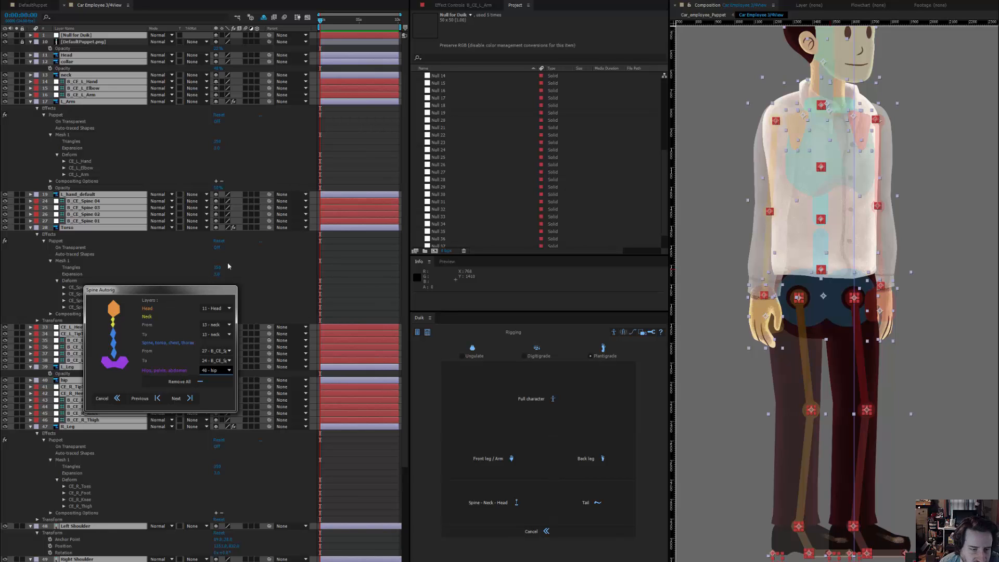
pyautogui.click(191, 399)
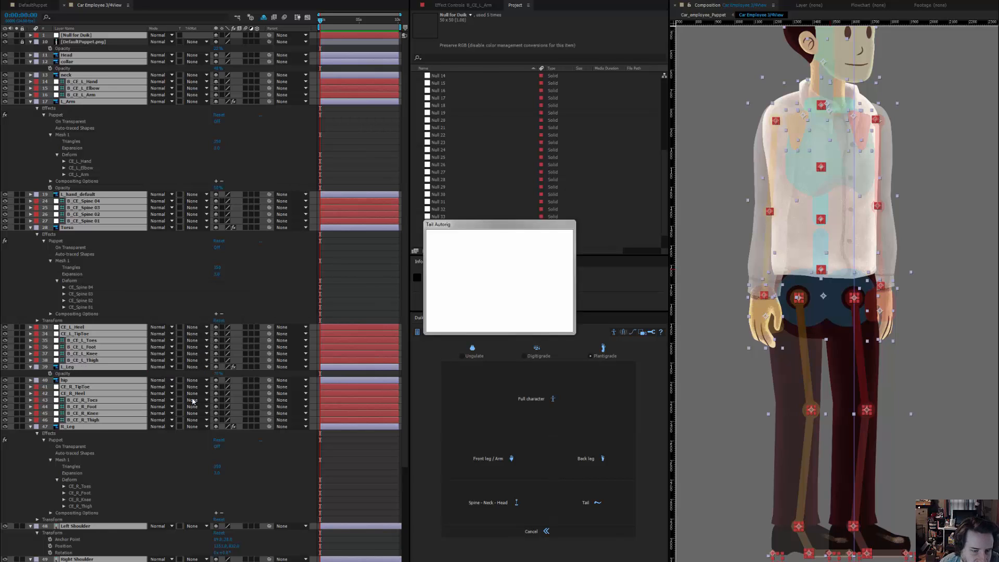
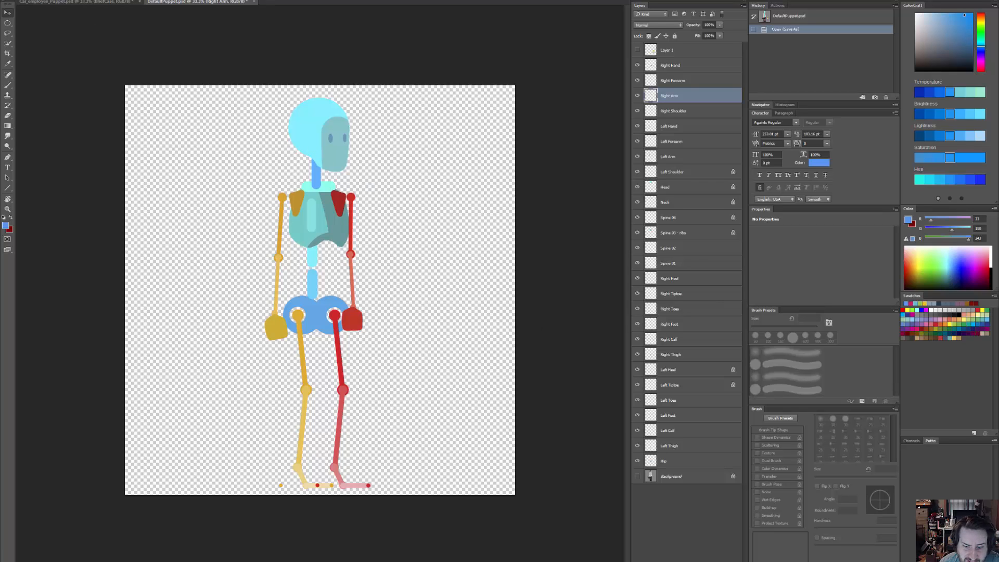
pyautogui.click(446, 533)
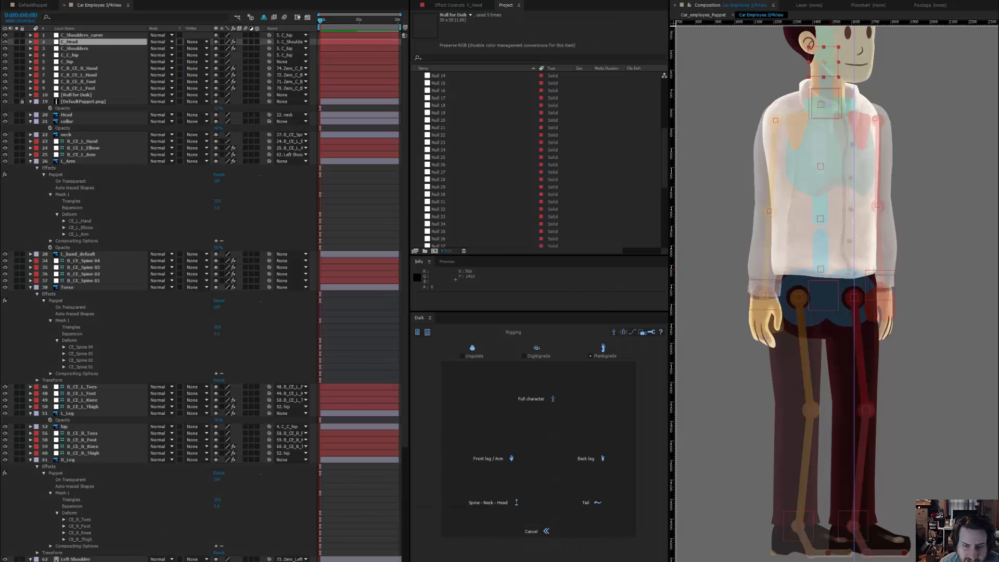
# - Lower the C_C_hip controller in the composition to test how the legs and torso bend
pyautogui.click(821, 298)
pyautogui.moveTo(818, 344); pyautogui.dragTo(799, 367)
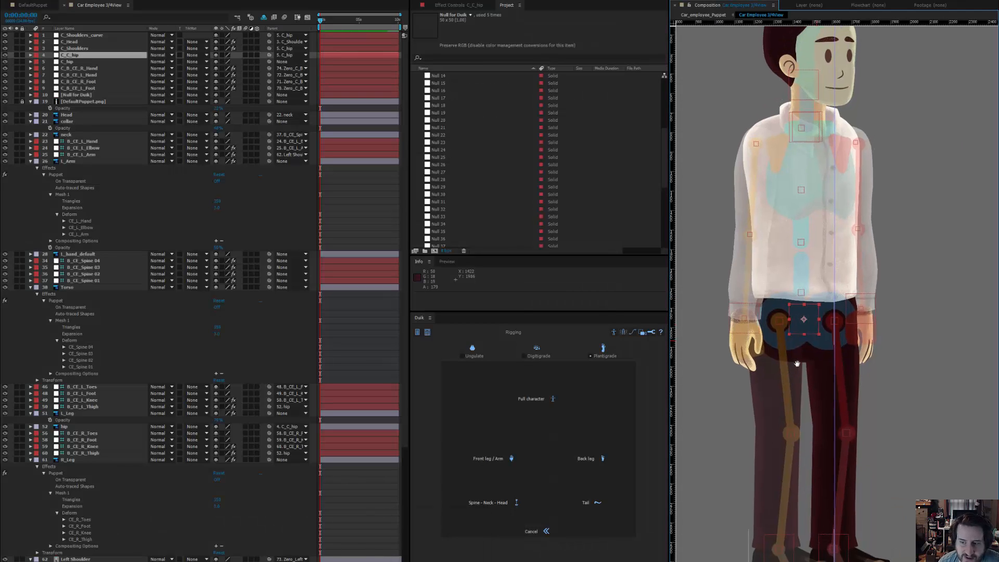
pyautogui.hotkey('ctrl', 'r')
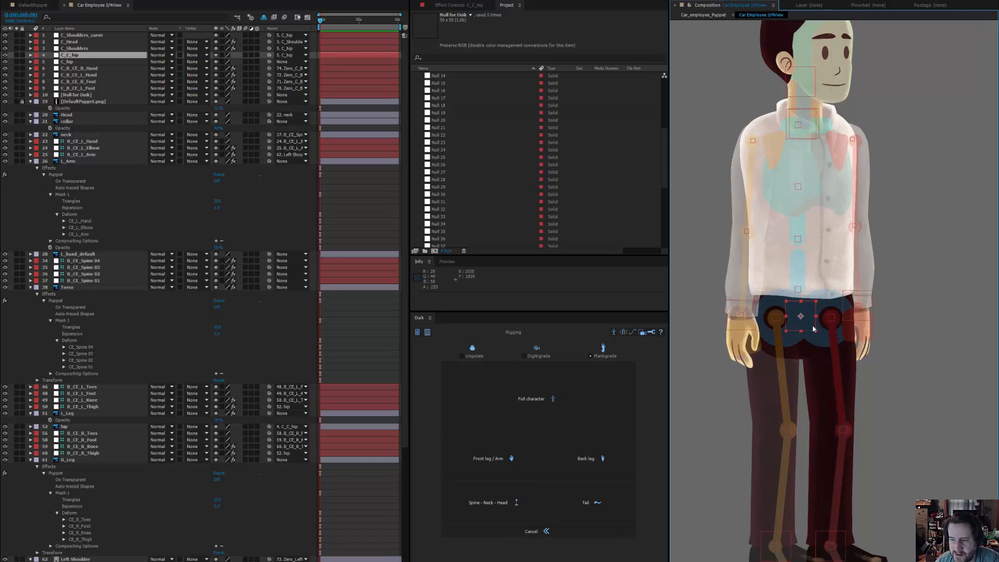
pyautogui.moveTo(801, 336); pyautogui.dragTo(780, 393)
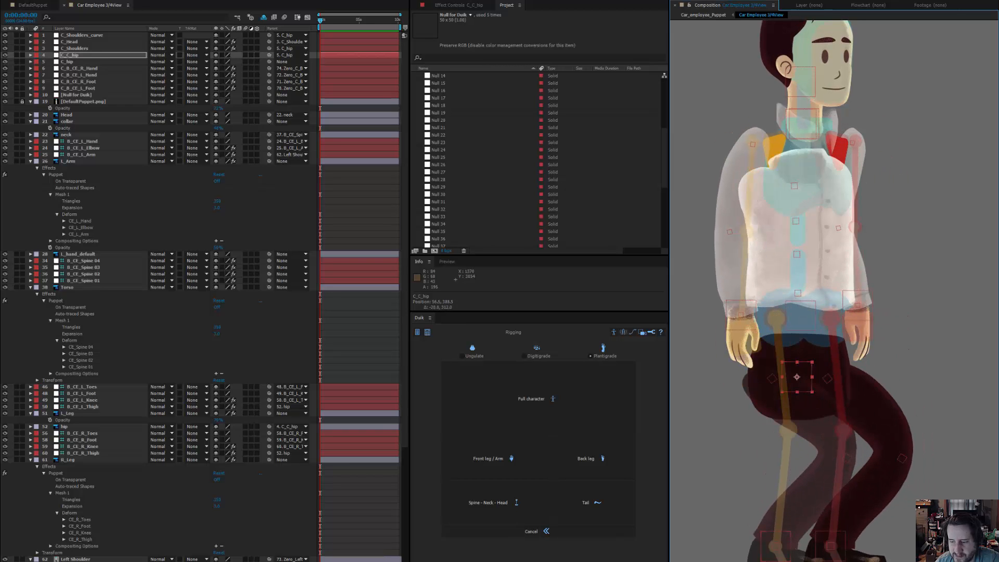
# - Try the Third preview resolution, then undo it together with the hip controller's move
pyautogui.hotkey('ctrl', 'a')
pyautogui.click(801, 561)
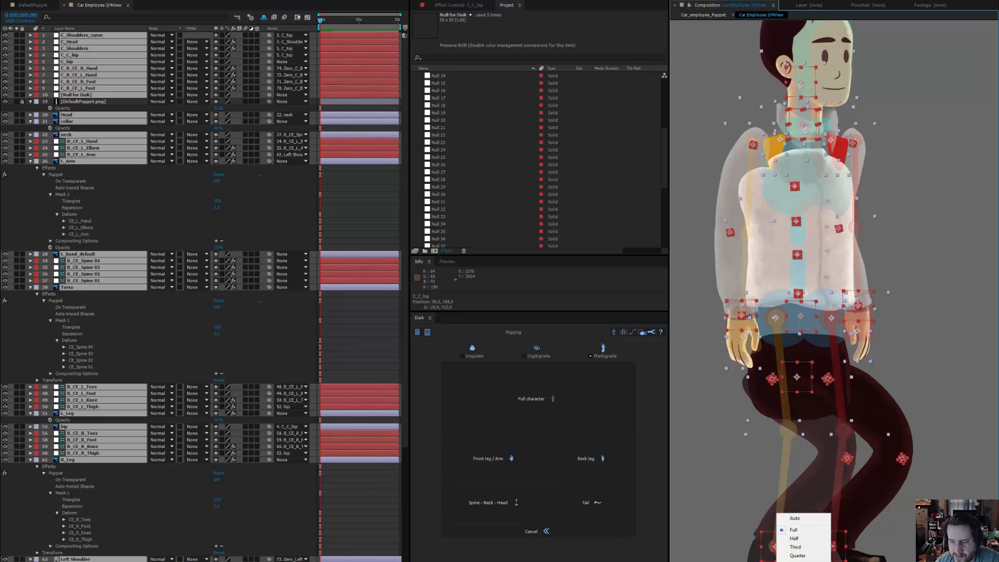
pyautogui.click(800, 548)
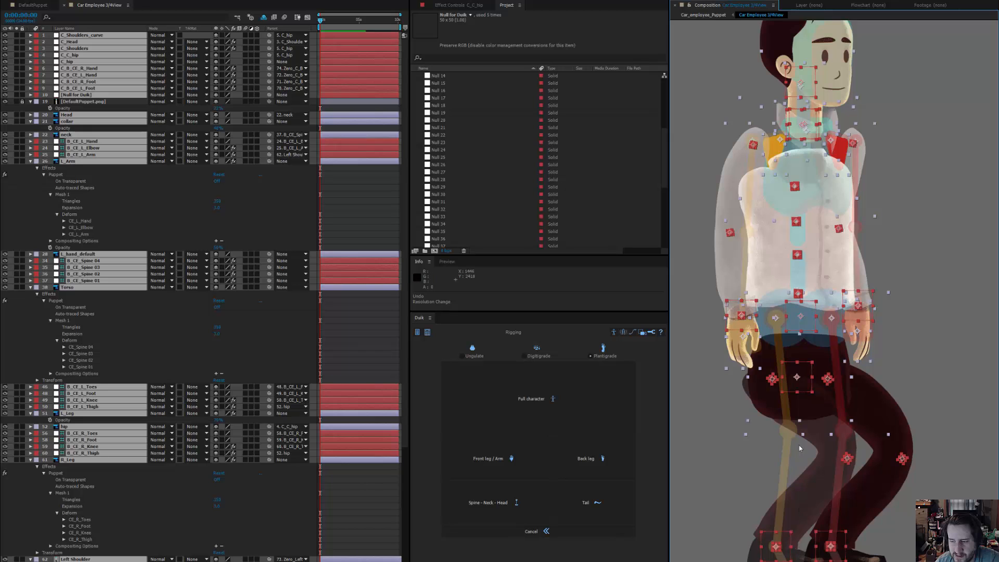
pyautogui.click(735, 465)
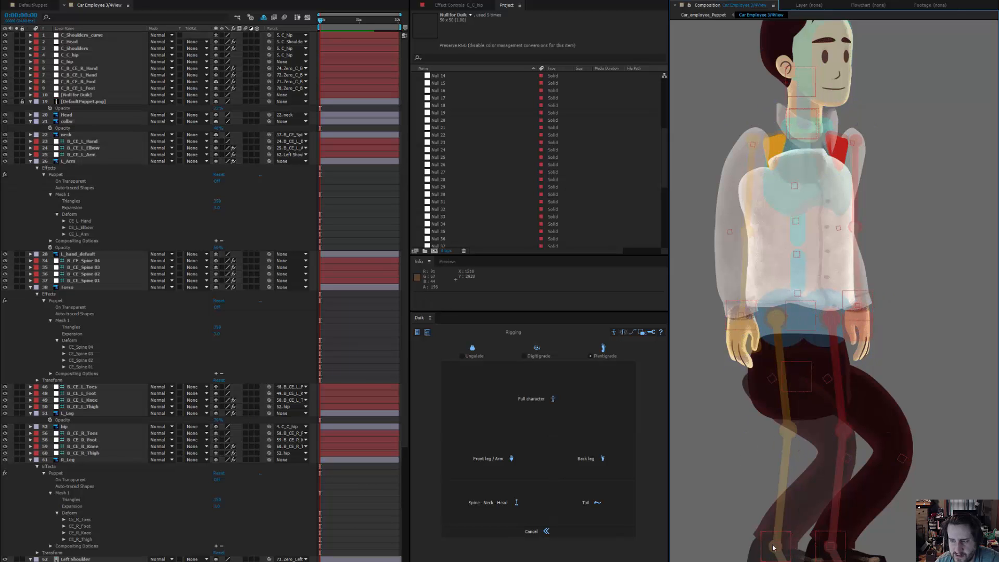
pyautogui.hotkey('ctrl', 'z')
# - Set the composition's preview resolution to Quarter
pyautogui.click(799, 561)
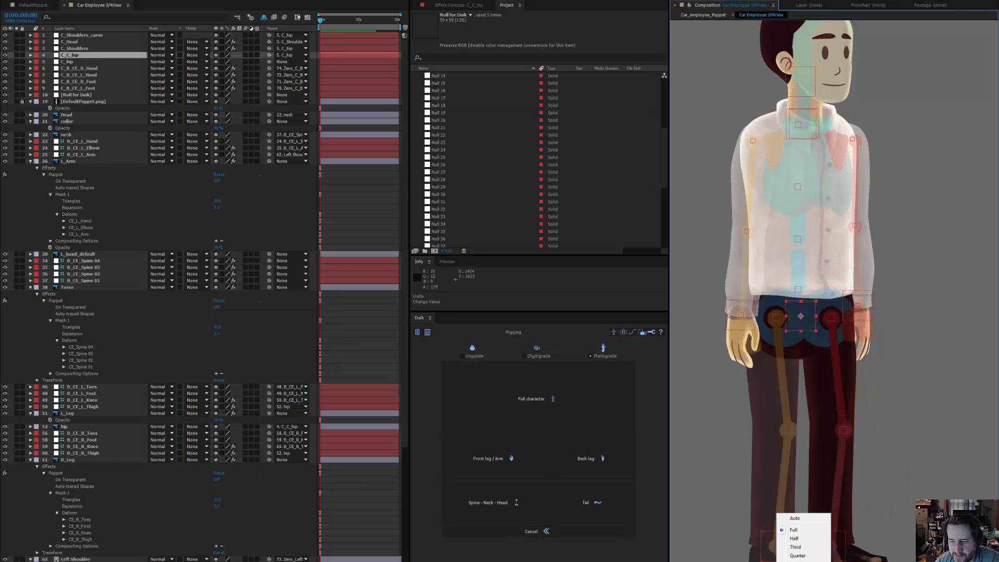
pyautogui.click(803, 556)
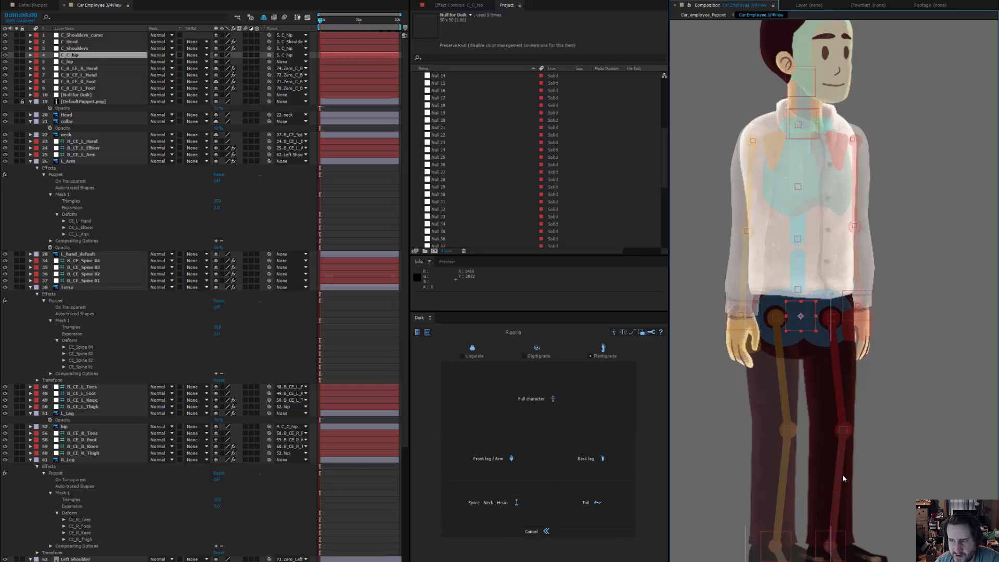
pyautogui.click(899, 408)
# - Test the rig by moving the C_C_hip controller around the pelvis area and undo the moves
pyautogui.moveTo(802, 323); pyautogui.dragTo(890, 301)
pyautogui.moveTo(878, 351); pyautogui.dragTo(837, 335)
pyautogui.hotkey('ctrl', 'z')
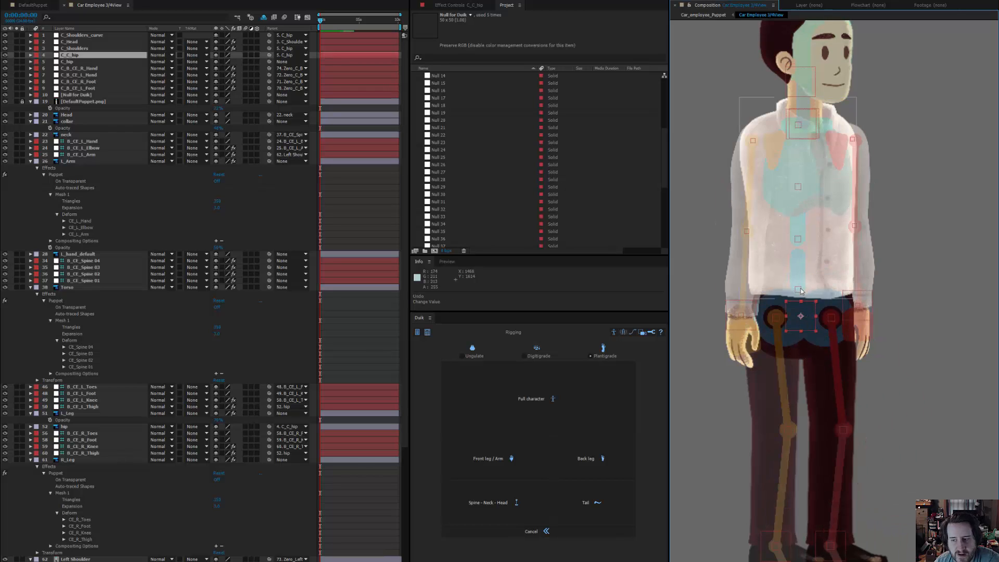
pyautogui.click(802, 315)
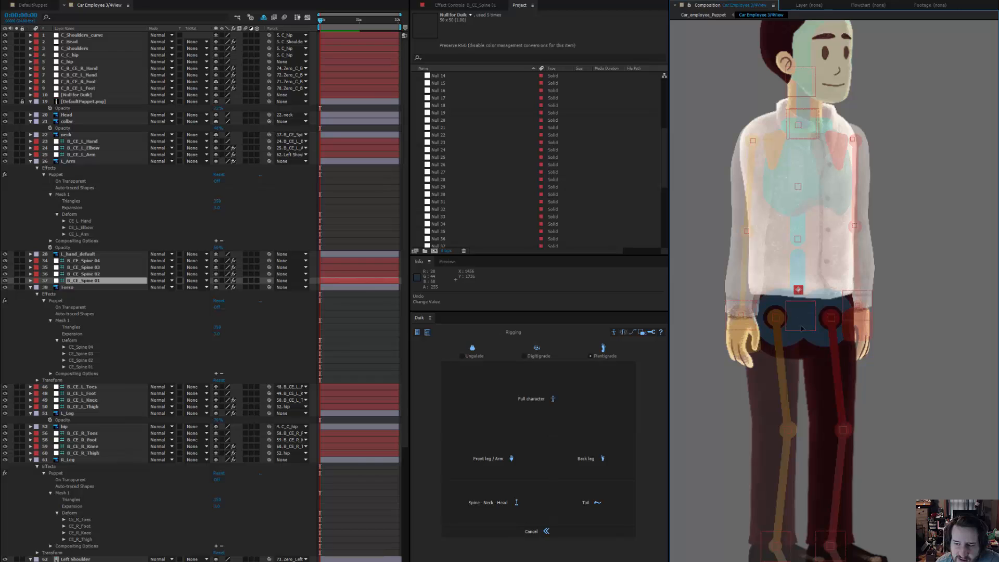
pyautogui.moveTo(802, 328); pyautogui.dragTo(828, 347)
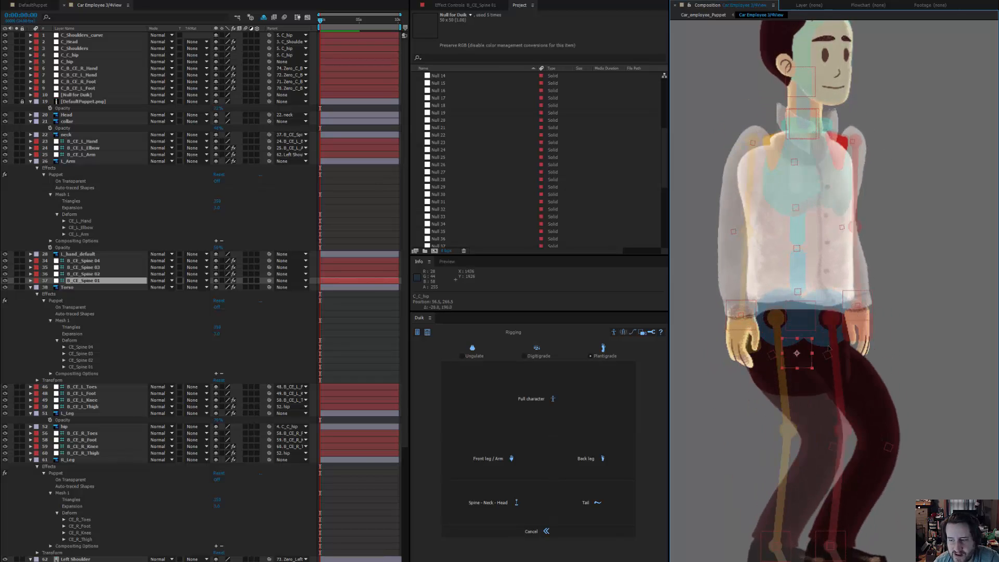
pyautogui.hotkey('ctrl', 'z')
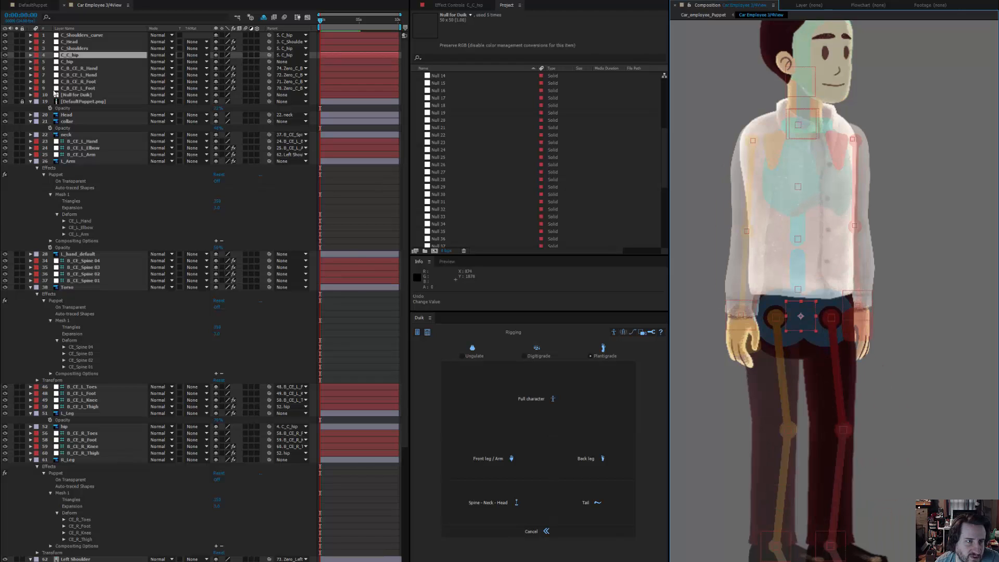
# - Select the C_Shoulders_curve controller and hide the DefaultPuppet.png reference layer
pyautogui.click(85, 35)
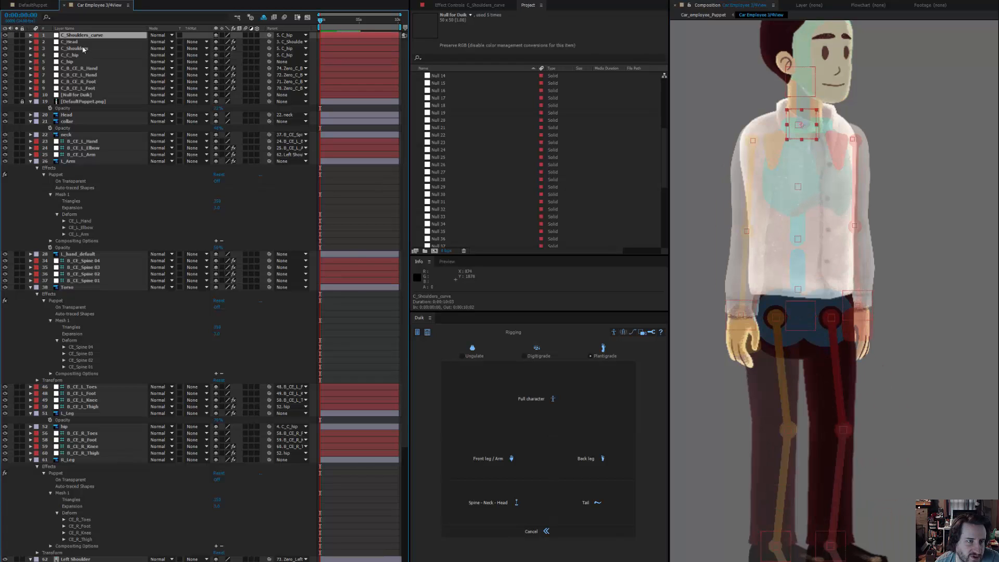
pyautogui.click(6, 101)
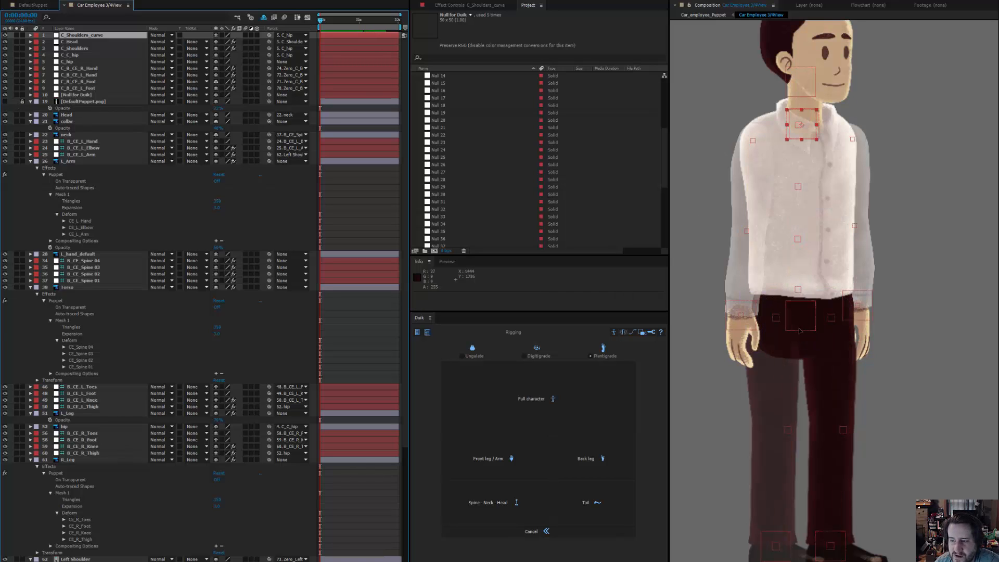
# - Test the rig by moving the C_C_hip and C_Shoulders_curve controllers, and undo the moves
pyautogui.moveTo(800, 331)
pyautogui.mouseDown()
pyautogui.moveTo(830, 348)
pyautogui.moveTo(848, 338)
pyautogui.moveTo(830, 359)
pyautogui.moveTo(774, 333)
pyautogui.moveTo(788, 359)
pyautogui.moveTo(833, 349)
pyautogui.moveTo(771, 328)
pyautogui.moveTo(809, 344)
pyautogui.moveTo(785, 337)
pyautogui.moveTo(830, 338)
pyautogui.moveTo(856, 365)
pyautogui.moveTo(895, 360)
pyautogui.moveTo(903, 336)
pyautogui.moveTo(858, 357)
pyautogui.moveTo(782, 344)
pyautogui.moveTo(792, 346)
pyautogui.mouseUp()
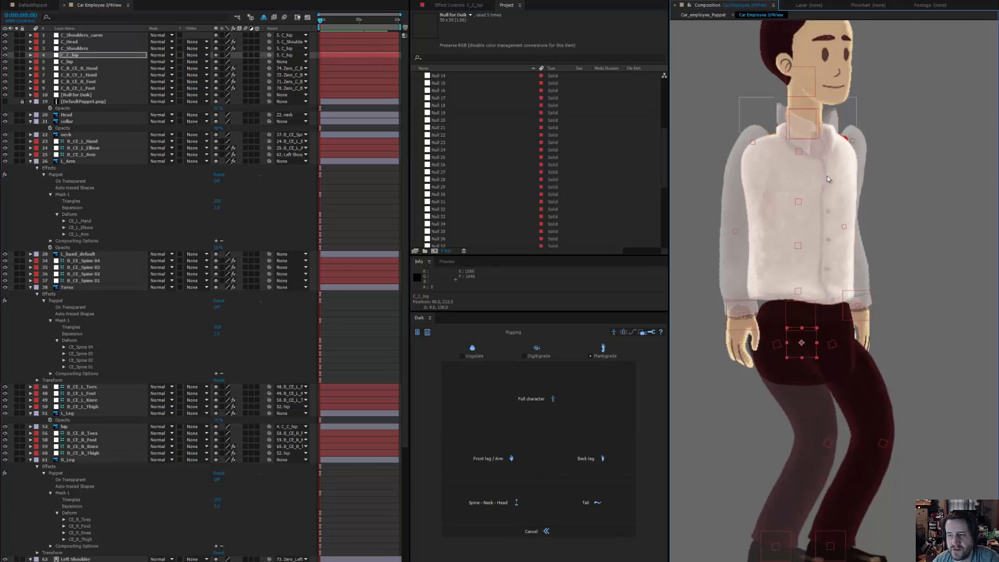
pyautogui.hotkey('ctrl', 'z')
pyautogui.moveTo(804, 135); pyautogui.dragTo(797, 135)
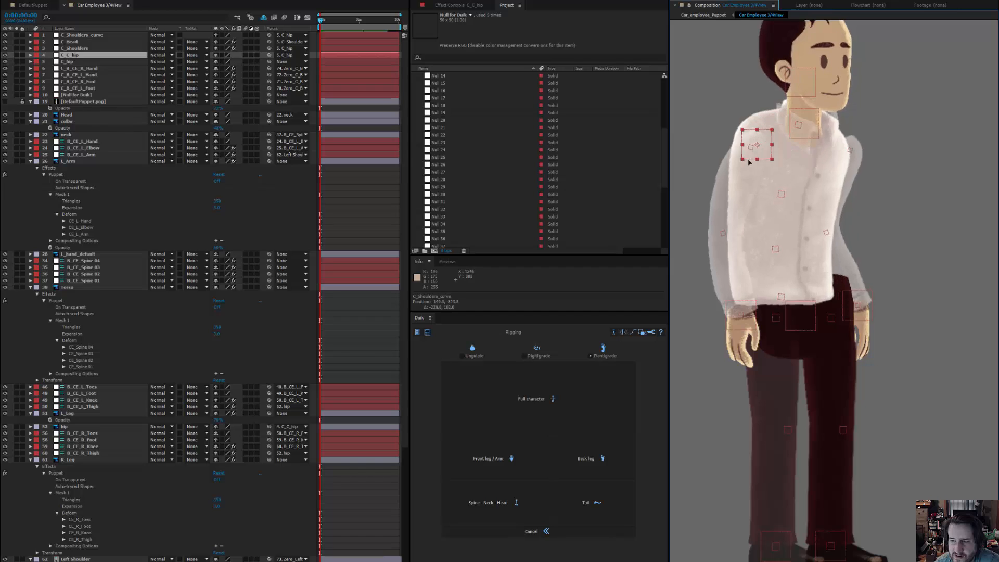
pyautogui.moveTo(796, 208); pyautogui.dragTo(815, 154)
pyautogui.hotkey('ctrl', 'z')
pyautogui.hotkey('ctrl', 'z')
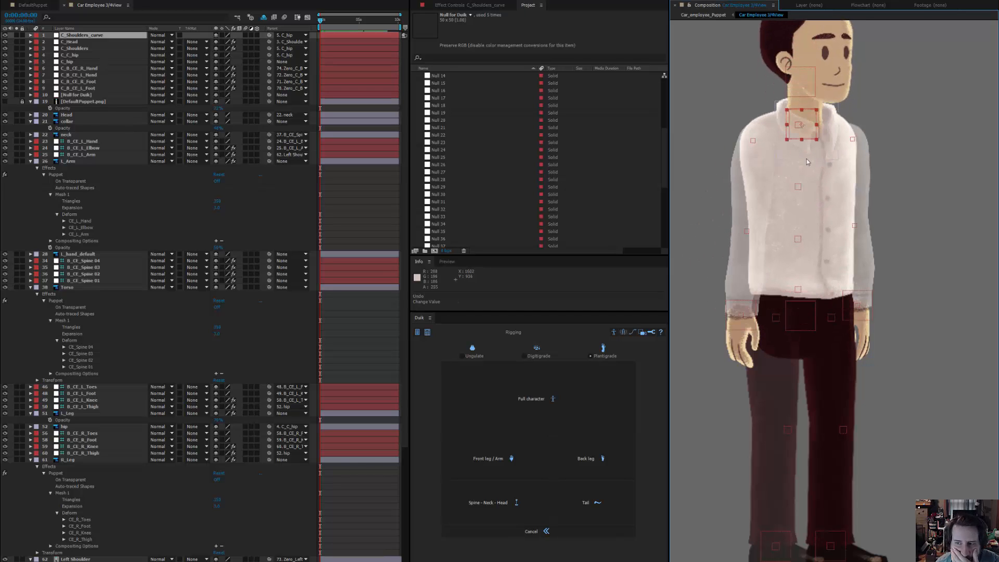
# - Move the C_Shoulders_curve controller in the DefaultPuppet composition for comparison, undo it and return to Car Employee 3/4View
pyautogui.click(42, 6)
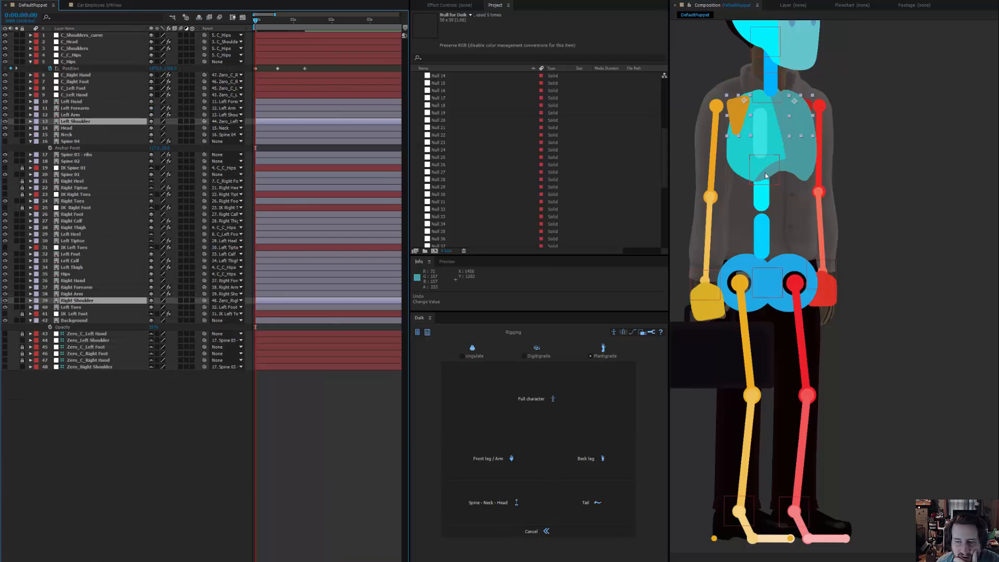
pyautogui.moveTo(748, 169)
pyautogui.mouseDown()
pyautogui.moveTo(753, 181)
pyautogui.moveTo(779, 168)
pyautogui.moveTo(749, 156)
pyautogui.mouseUp()
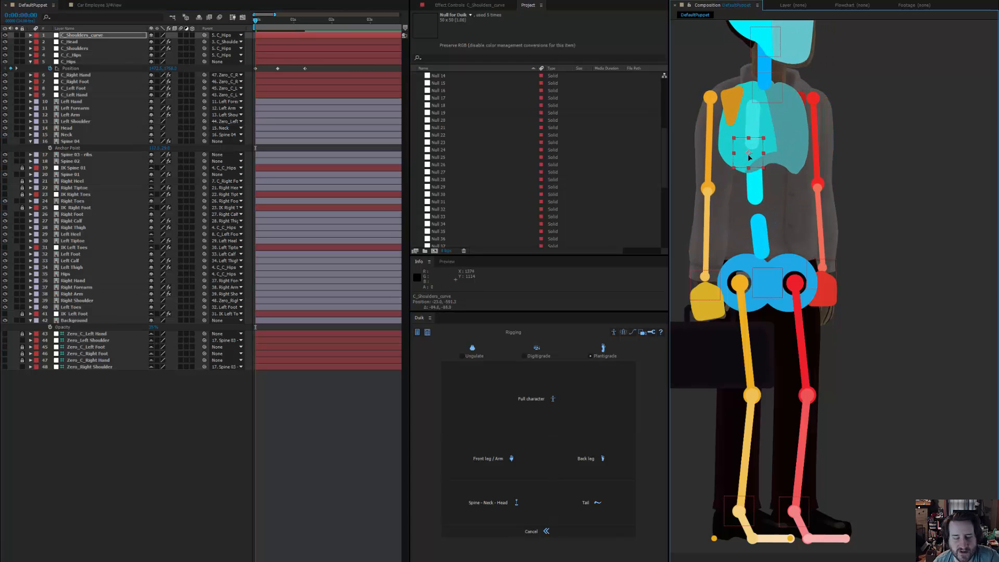
pyautogui.hotkey('ctrl', 'z')
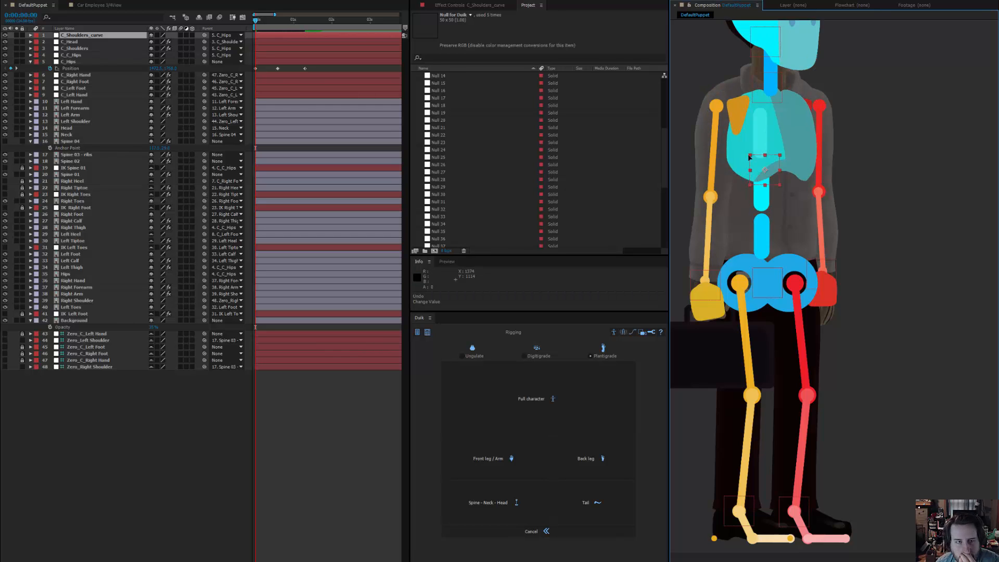
pyautogui.click(98, 6)
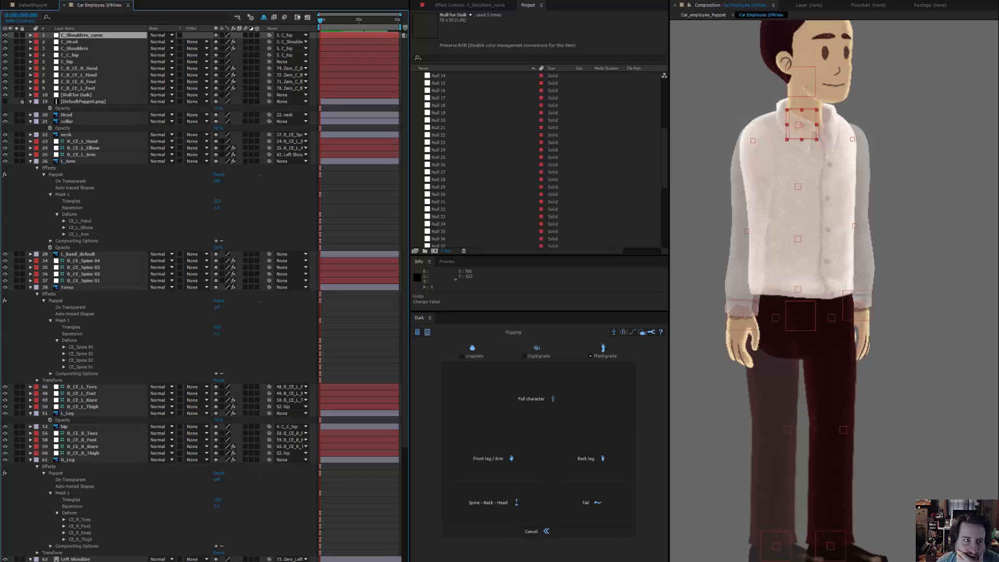
# - Undo back through hiding the DefaultPuppet.png layer and the full-character auto-rig, and save the project
pyautogui.click(46, 0)
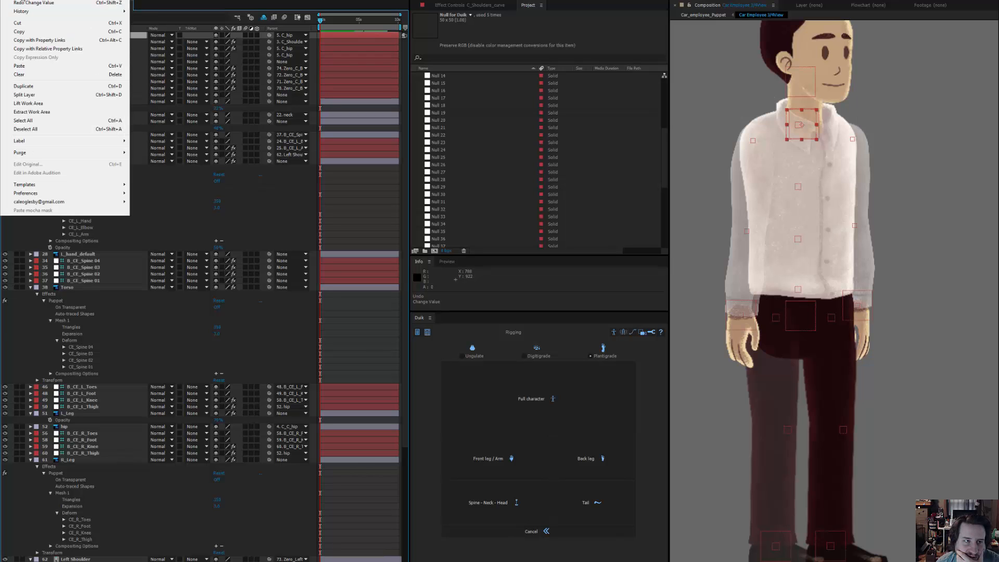
pyautogui.click(23, 0)
pyautogui.click(20, 0)
pyautogui.click(22, 0)
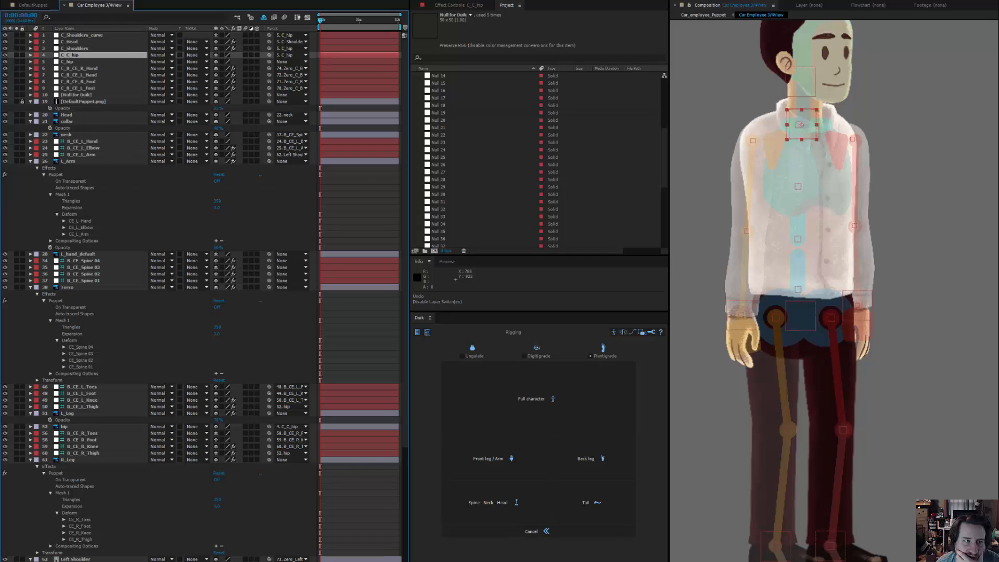
pyautogui.click(19, 0)
pyautogui.click(22, 0)
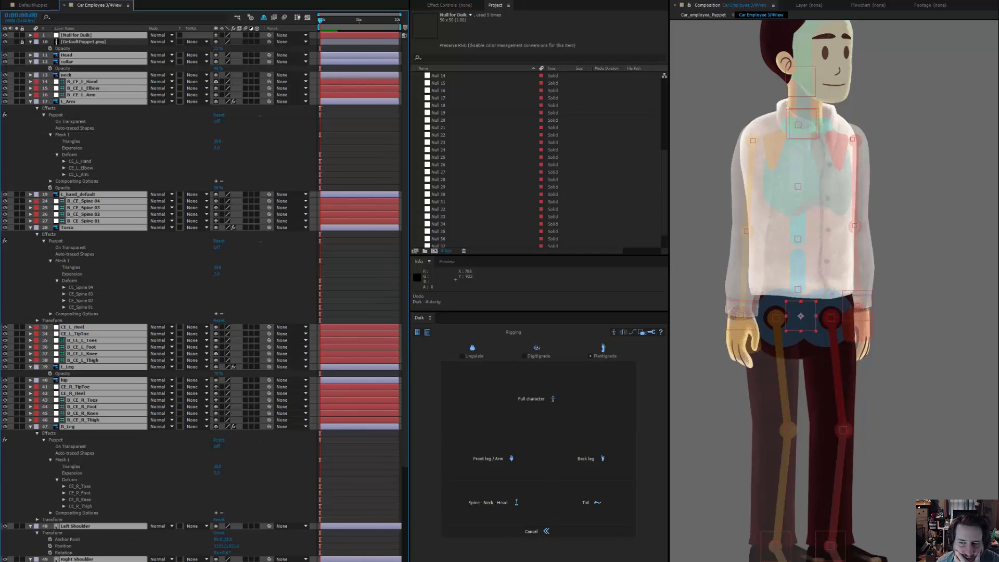
pyautogui.click(896, 259)
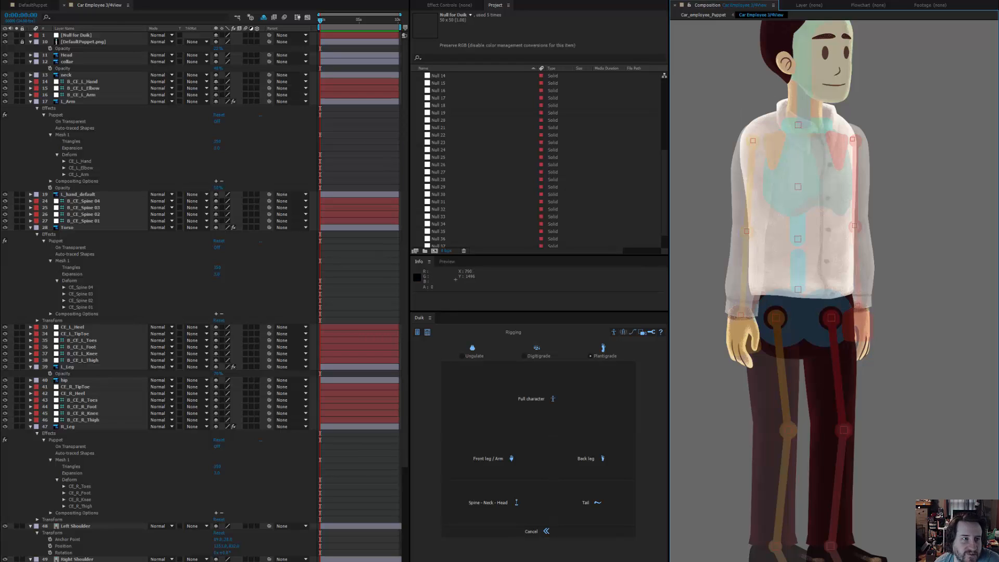
pyautogui.click(7, 0)
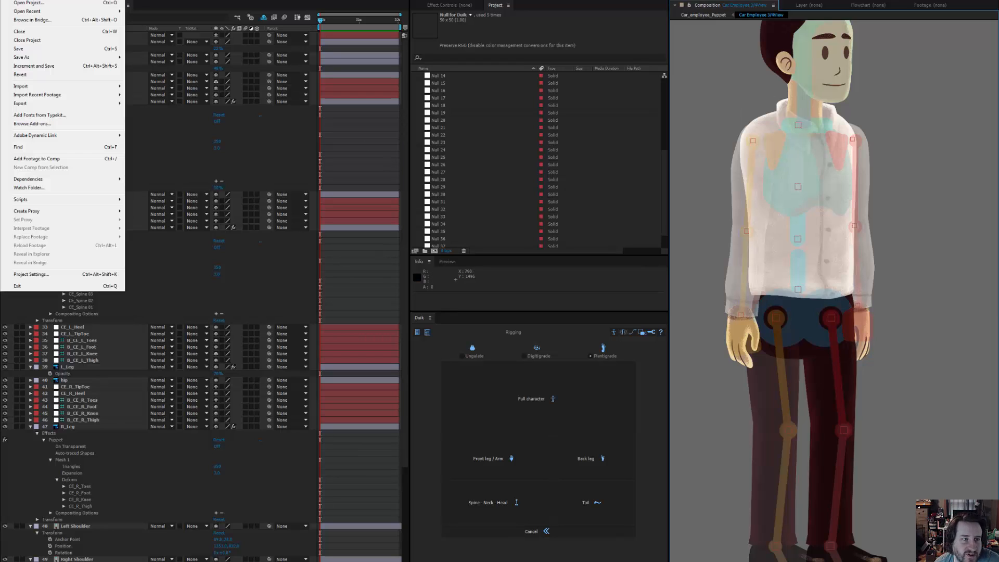
pyautogui.click(21, 50)
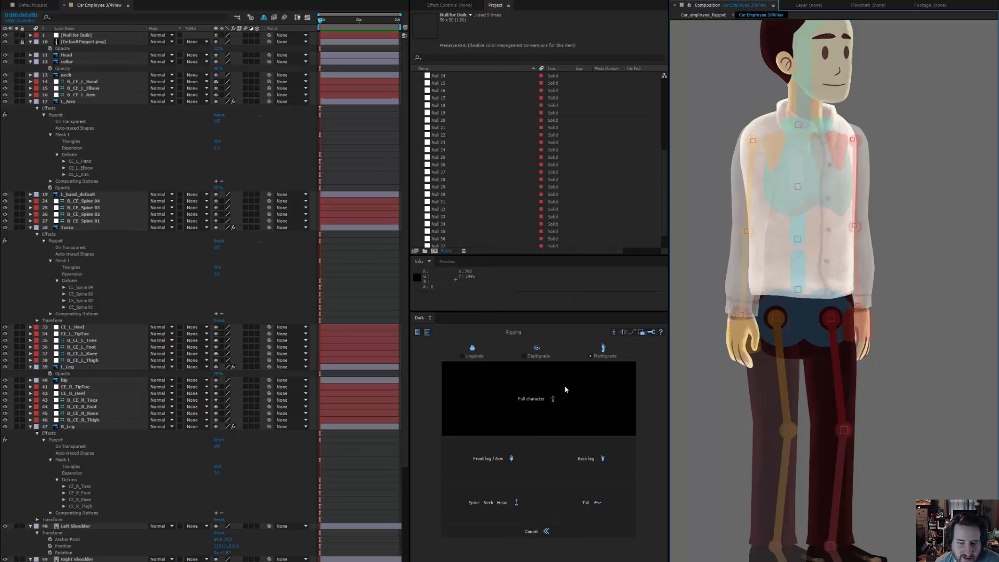
# - Try Duik's spine auto-rig with the hip layer assigned as both the start of the spine and the hips
pyautogui.click(516, 503)
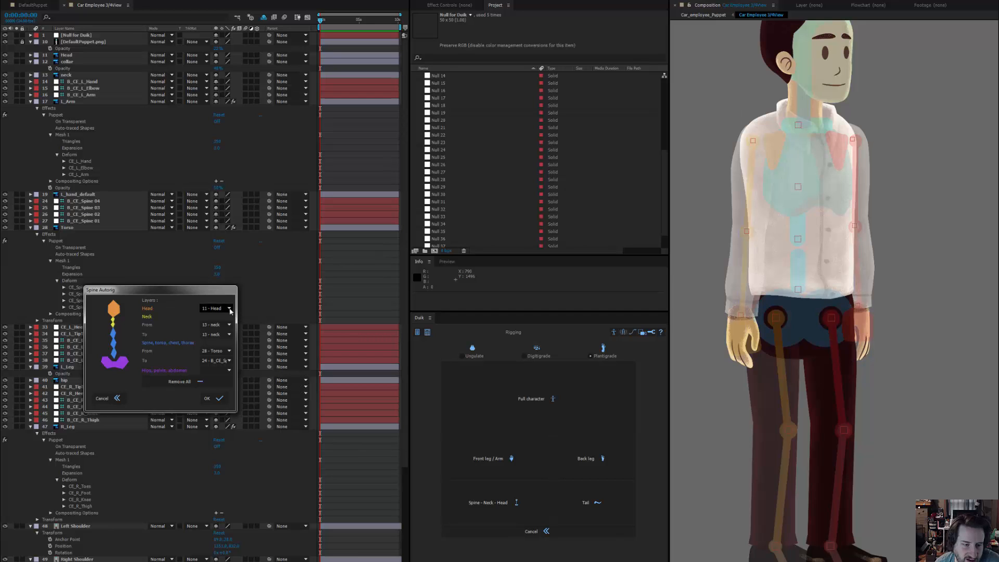
pyautogui.click(230, 352)
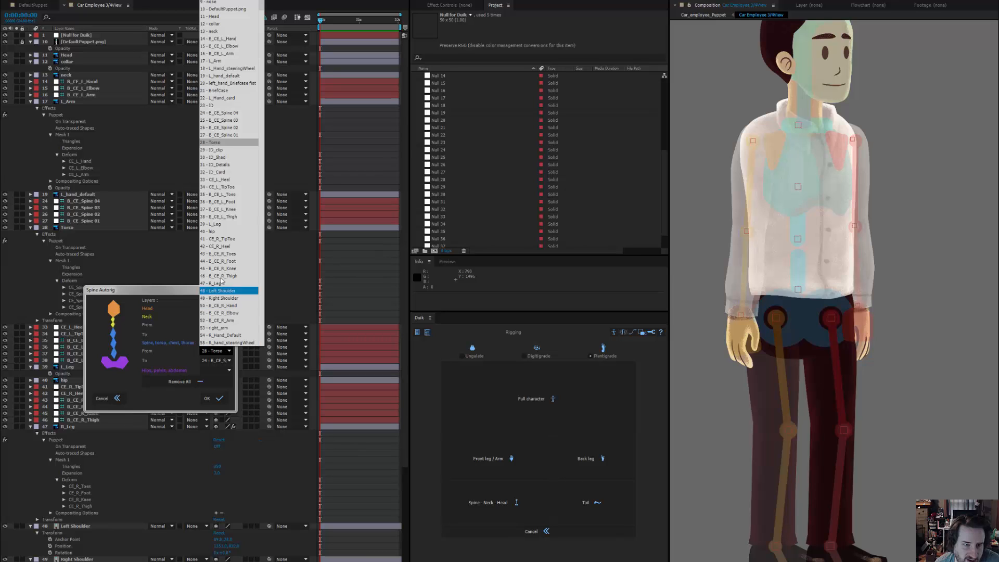
pyautogui.click(228, 231)
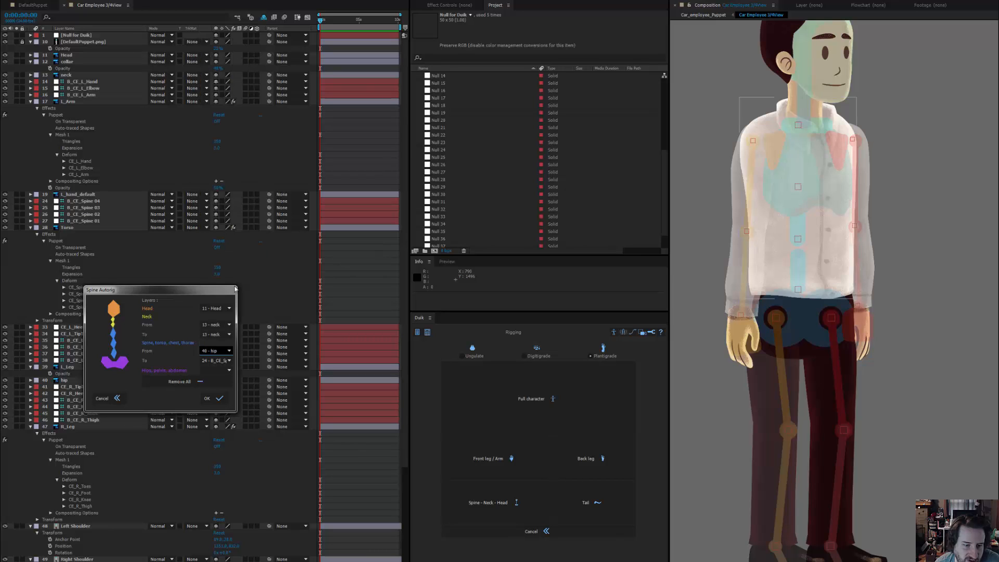
pyautogui.click(230, 363)
pyautogui.click(229, 365)
pyautogui.click(229, 372)
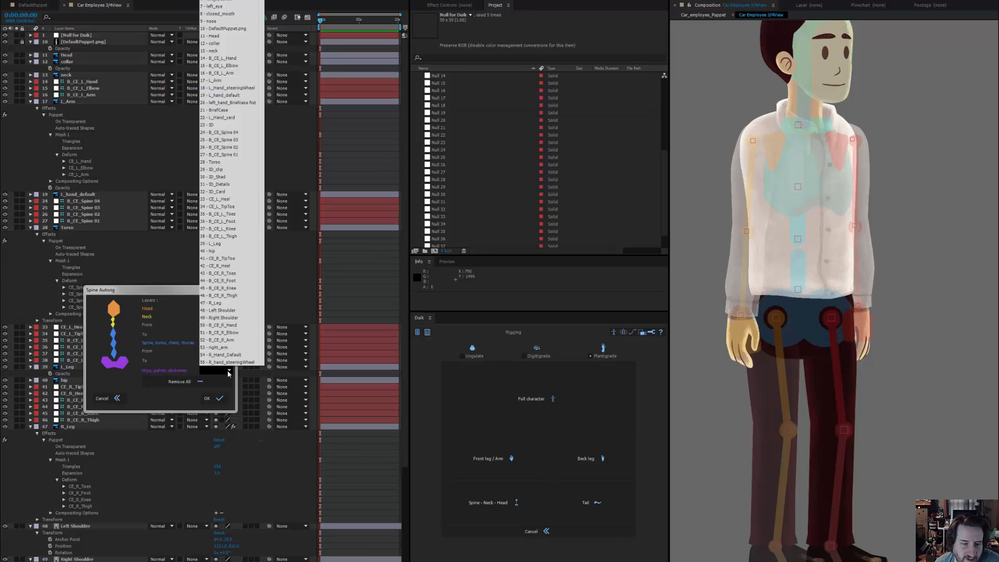
pyautogui.click(229, 251)
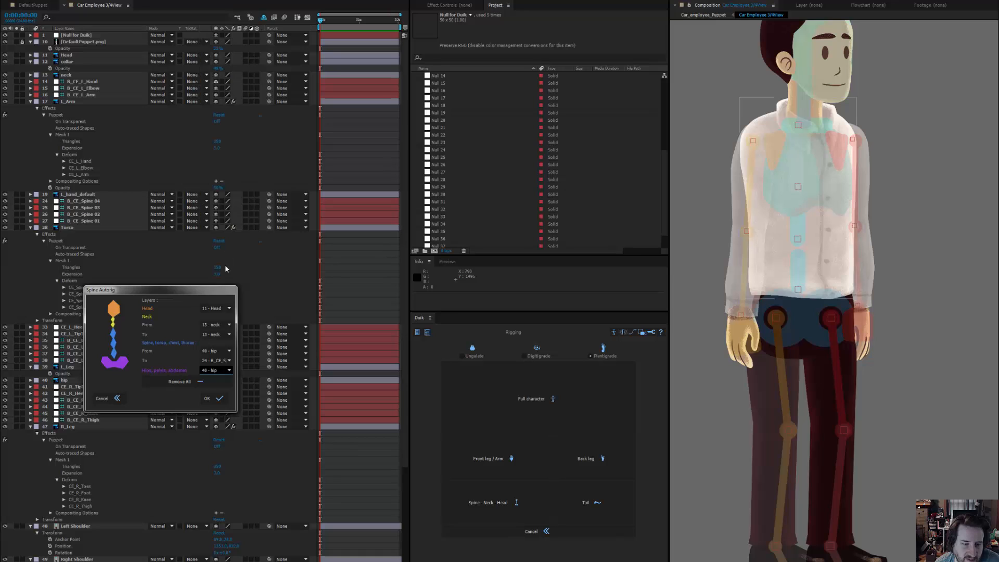
pyautogui.click(218, 398)
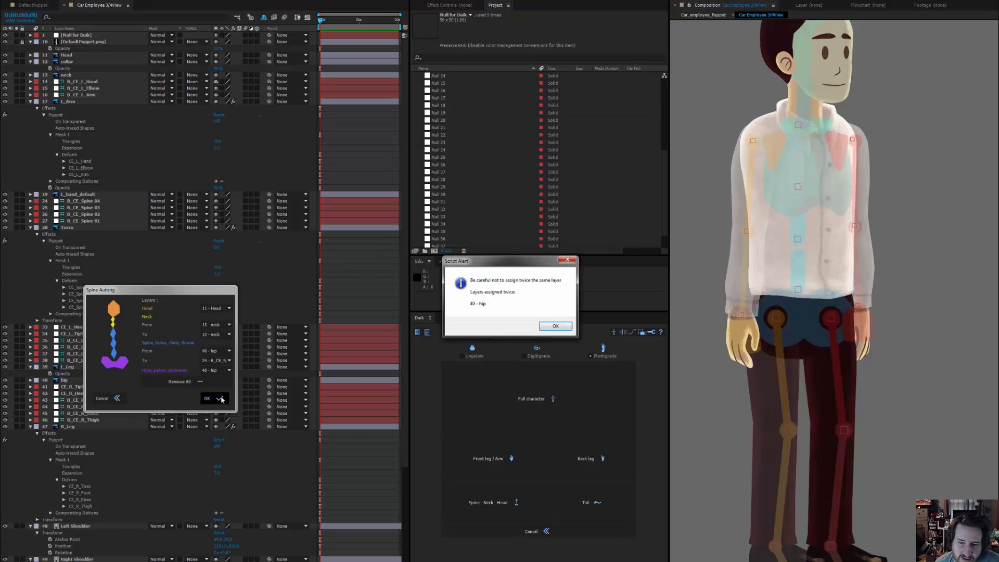
pyautogui.click(555, 327)
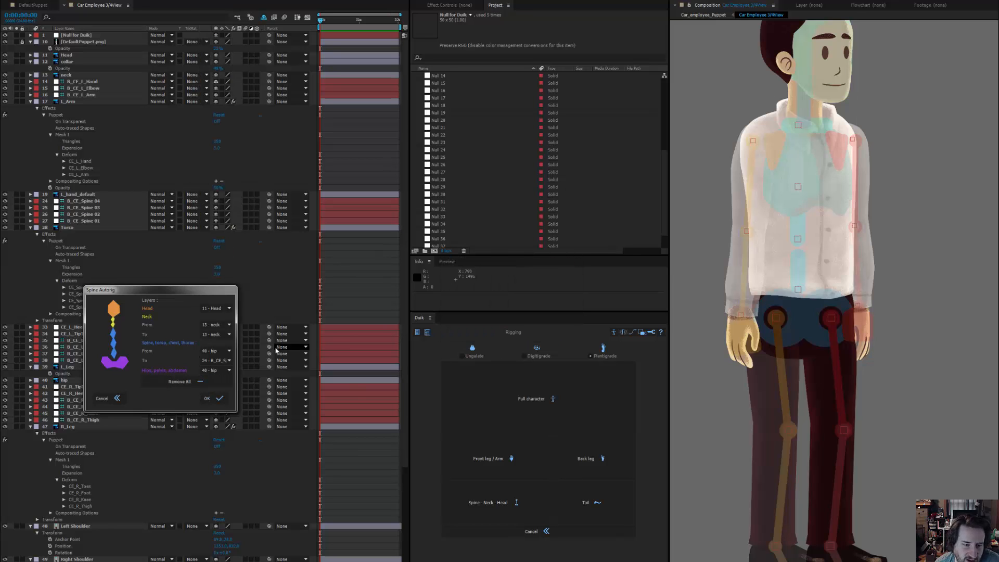
# - Apply the spine auto-rig with B_CE_Spine 01 as the spine start, and test it by moving the C_C_hip controller
pyautogui.click(222, 351)
pyautogui.click(228, 136)
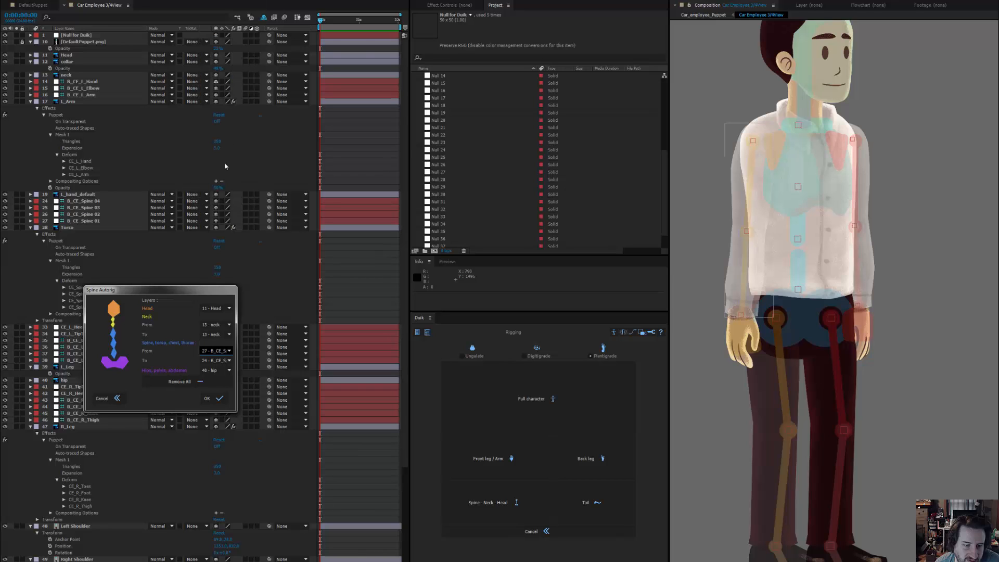
pyautogui.click(219, 399)
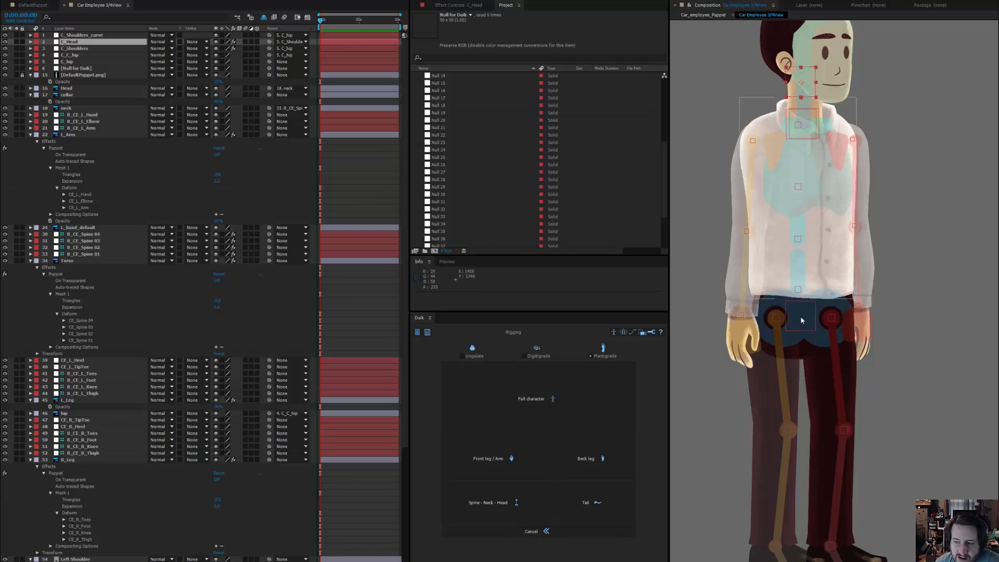
pyautogui.moveTo(800, 313); pyautogui.dragTo(779, 324)
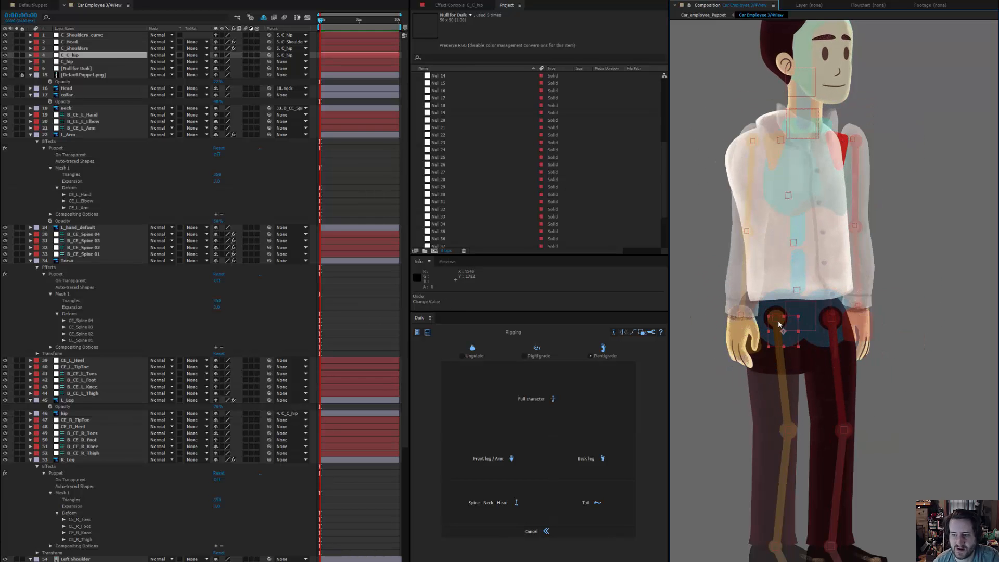
pyautogui.hotkey('ctrl', 'z')
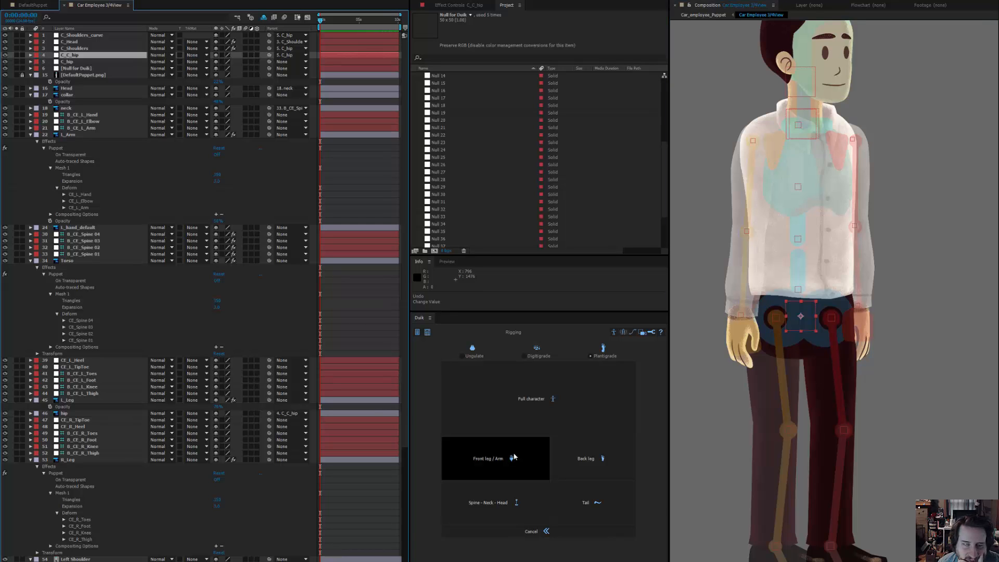
# - Examine where the Hips layer and the Spine 01 to Spine 04 layers sit in the DefaultPuppet composition
pyautogui.click(38, 6)
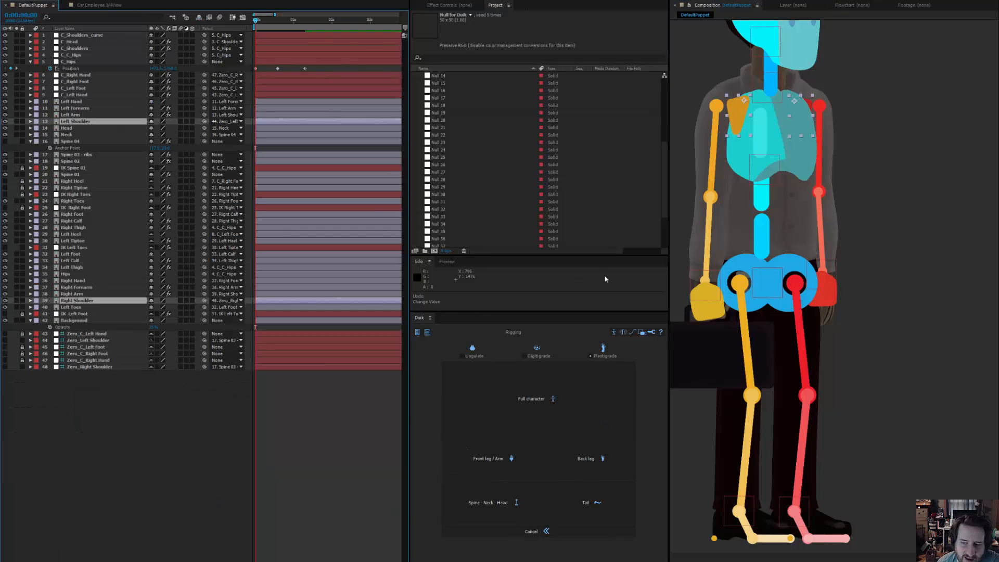
pyautogui.click(767, 282)
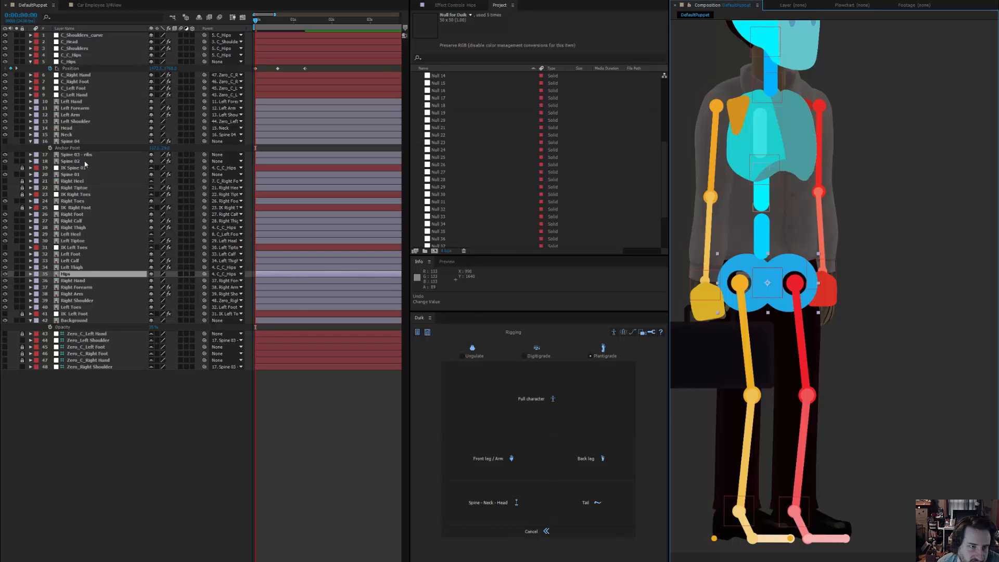
pyautogui.click(84, 162)
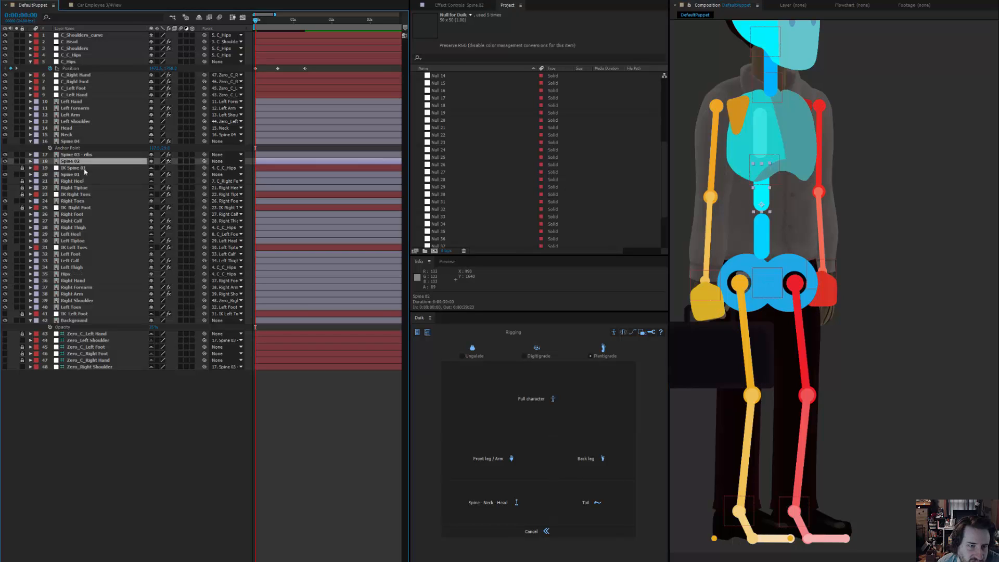
pyautogui.hotkey('ctrl', 'shift', 'a')
pyautogui.click(75, 176)
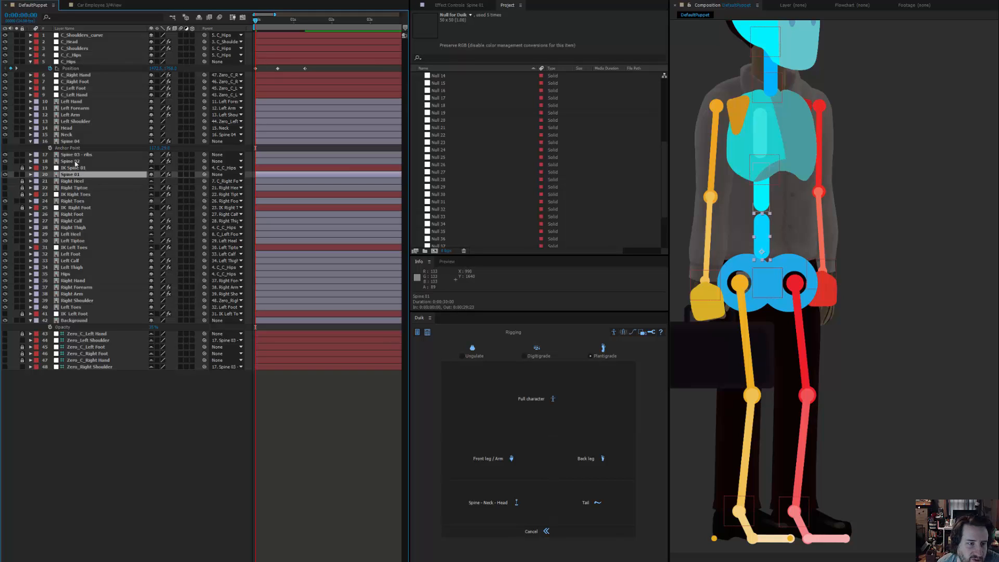
pyautogui.click(76, 161)
pyautogui.click(77, 155)
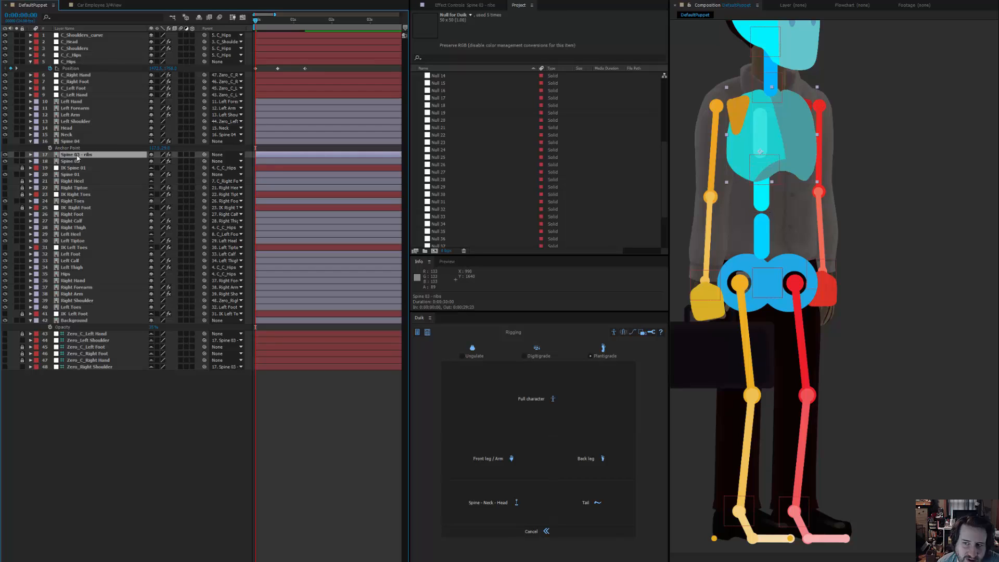
pyautogui.click(77, 141)
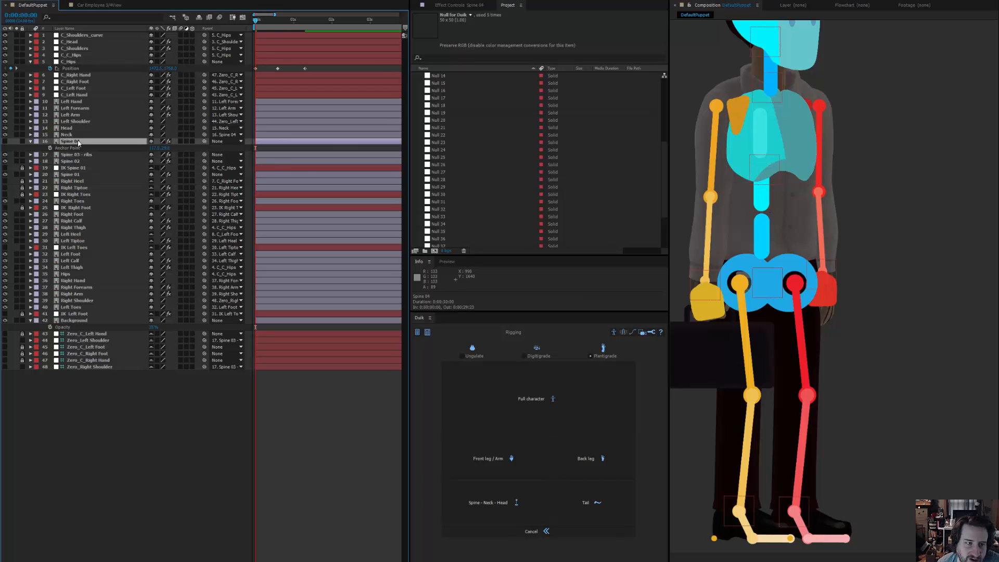
# - Show the hidden Spine 04 layer, check it against the Neck layer, and return to the Car Employee 3/4View composition
pyautogui.click(6, 142)
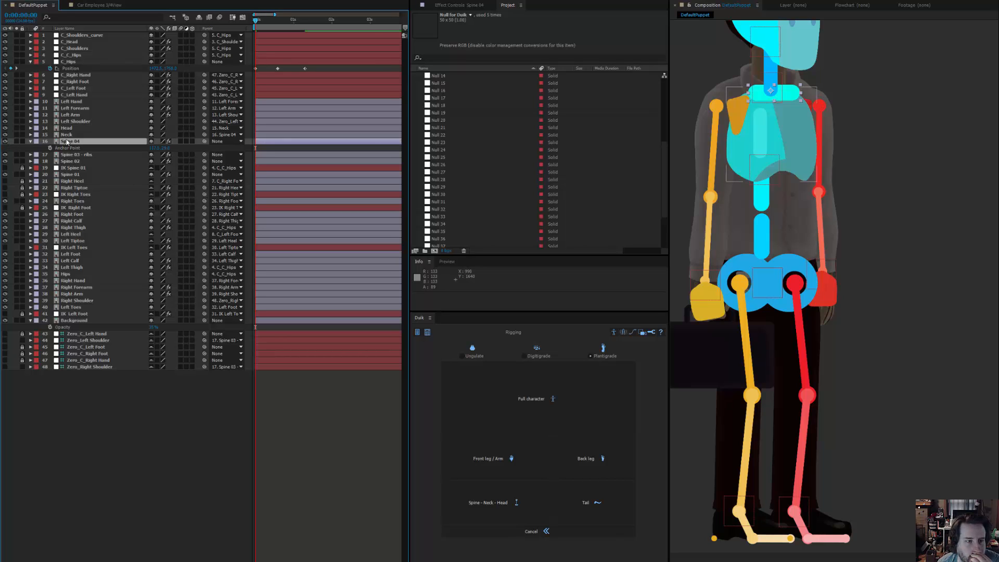
pyautogui.click(68, 136)
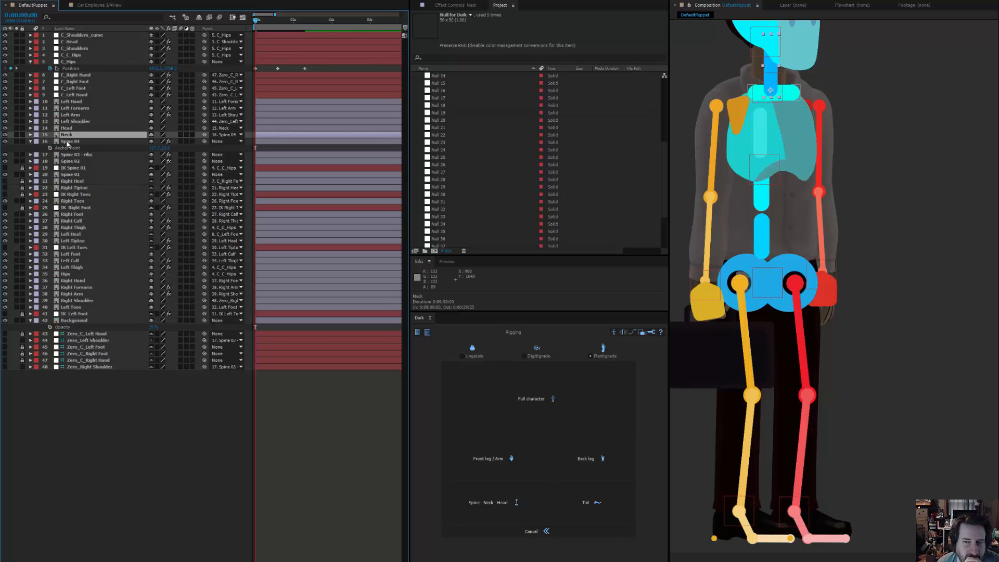
pyautogui.click(99, 6)
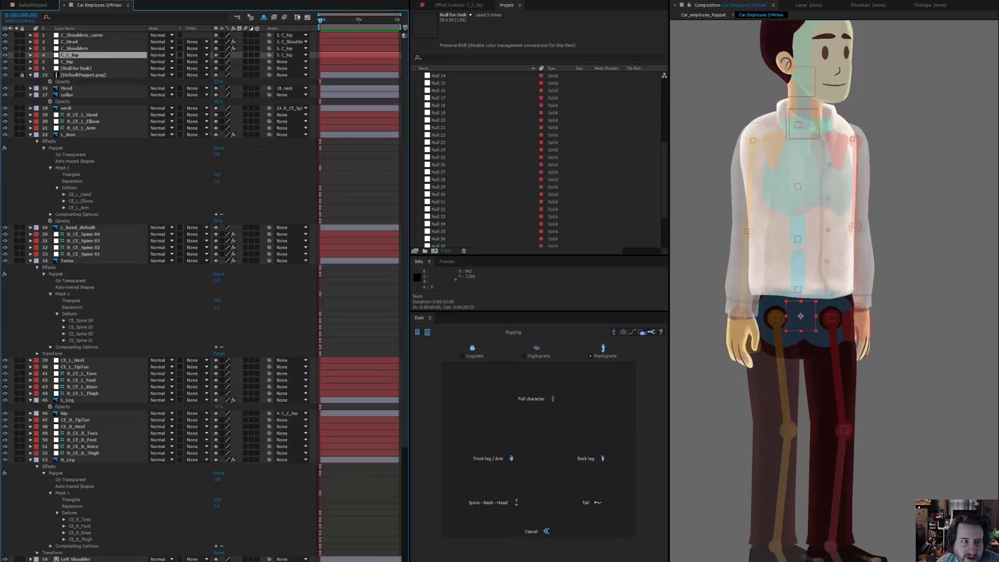
# - Undo the Spine 04 visibility change and the spine auto-rig
pyautogui.click(17, 0)
pyautogui.click(24, 0)
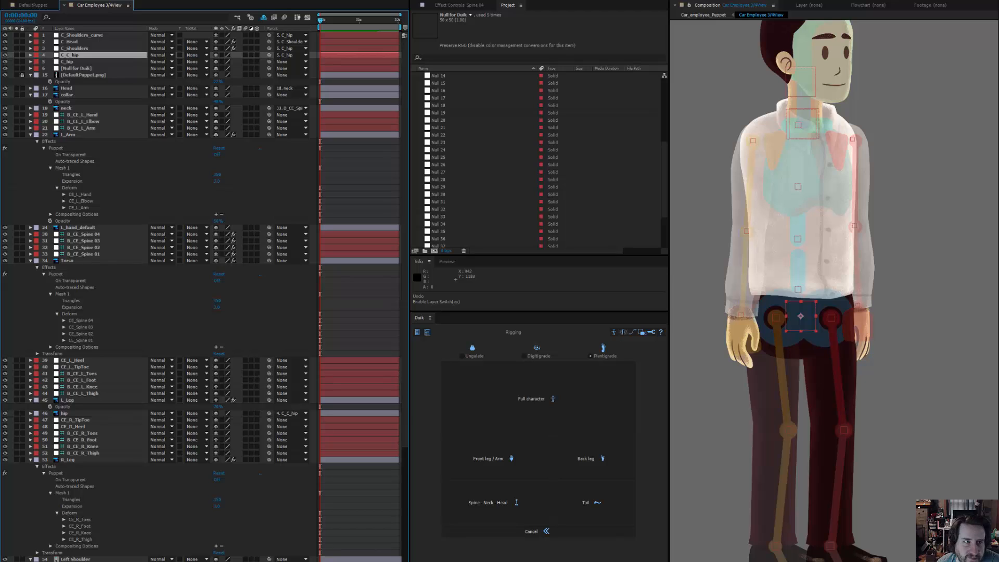
pyautogui.click(17, 0)
pyautogui.click(23, 0)
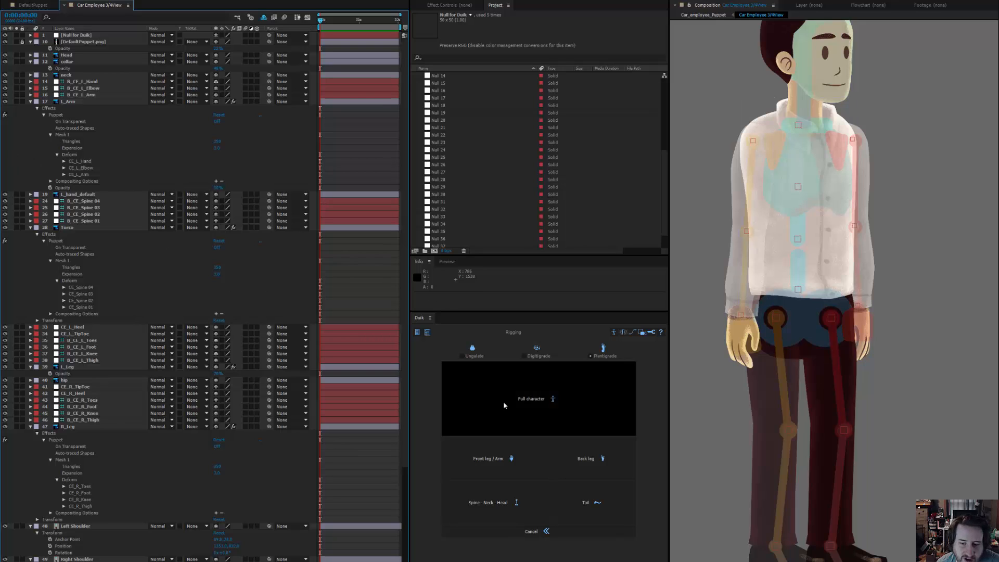
# - Try the spine auto-rig with B_CE_Spine 01 to B_CE_Spine 04 as the spine and hip as the hips, and undo it
pyautogui.click(495, 500)
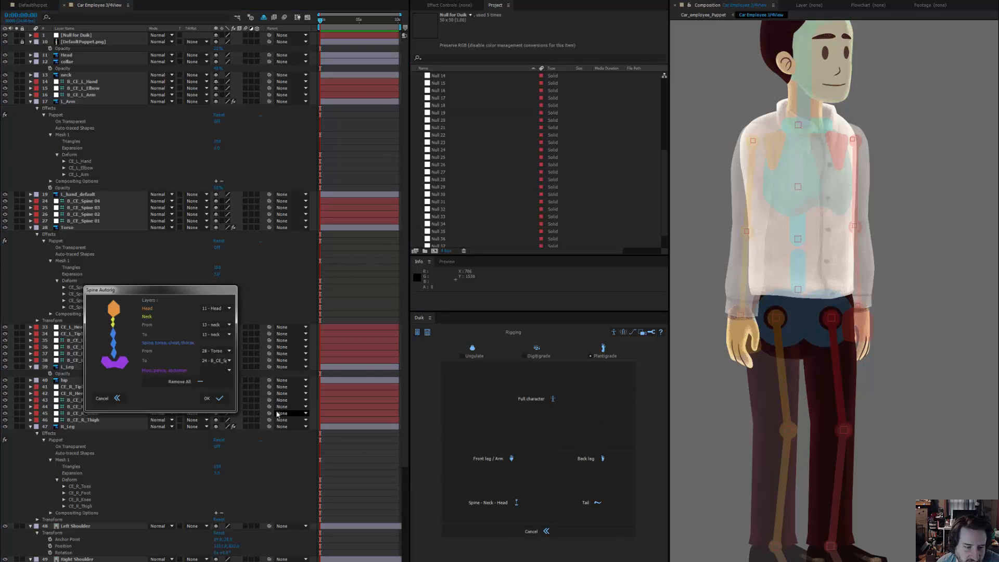
pyautogui.click(220, 372)
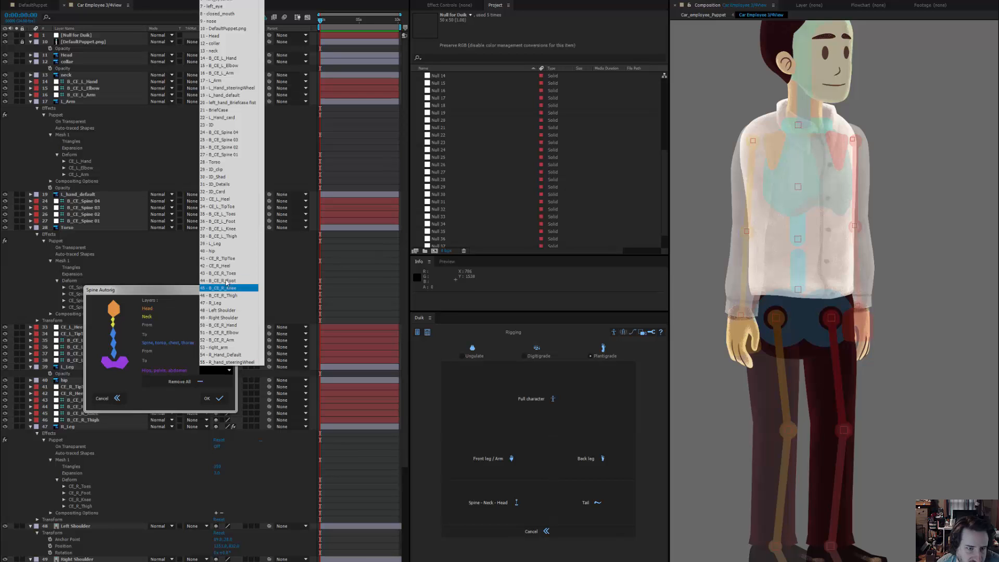
pyautogui.click(229, 252)
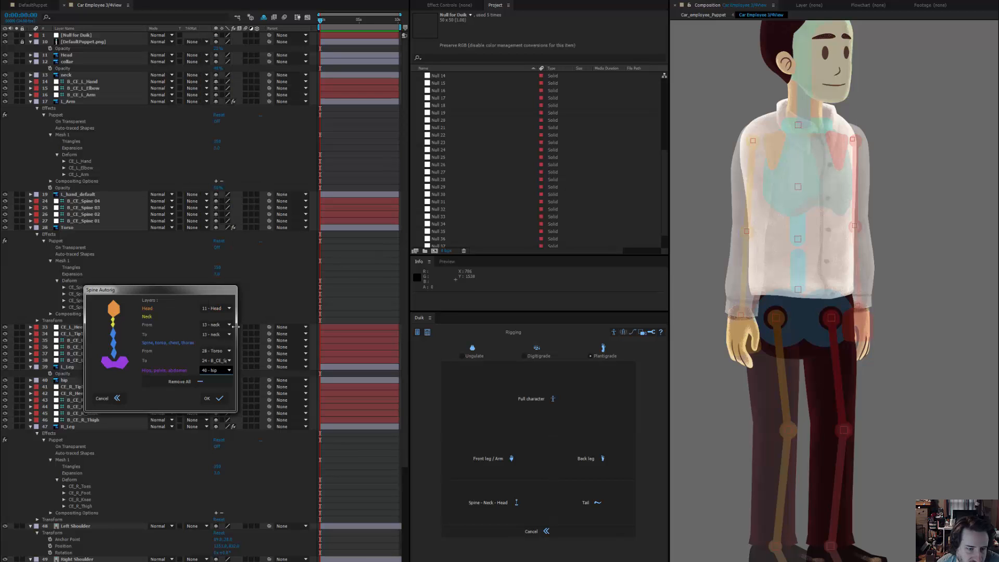
pyautogui.click(227, 352)
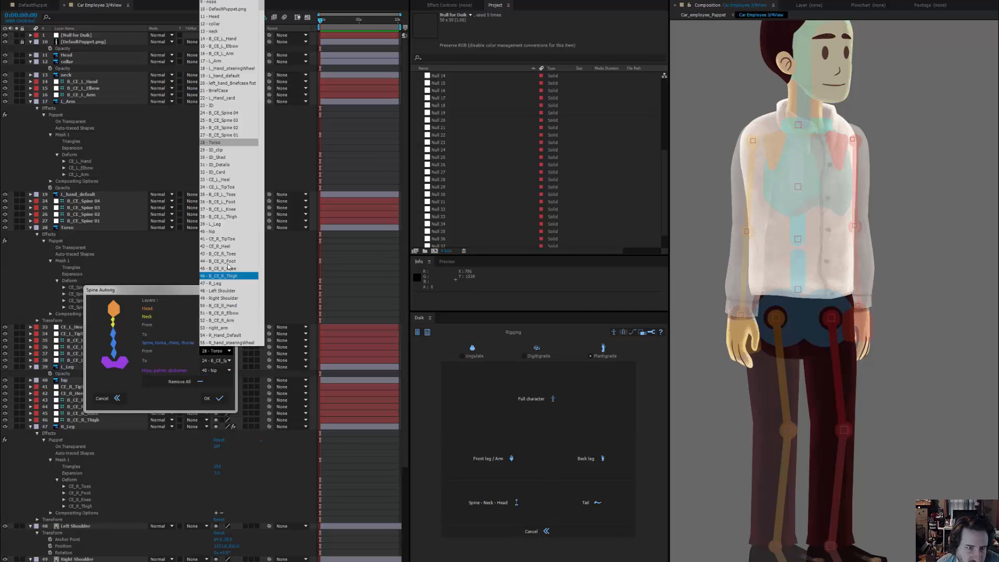
pyautogui.click(236, 136)
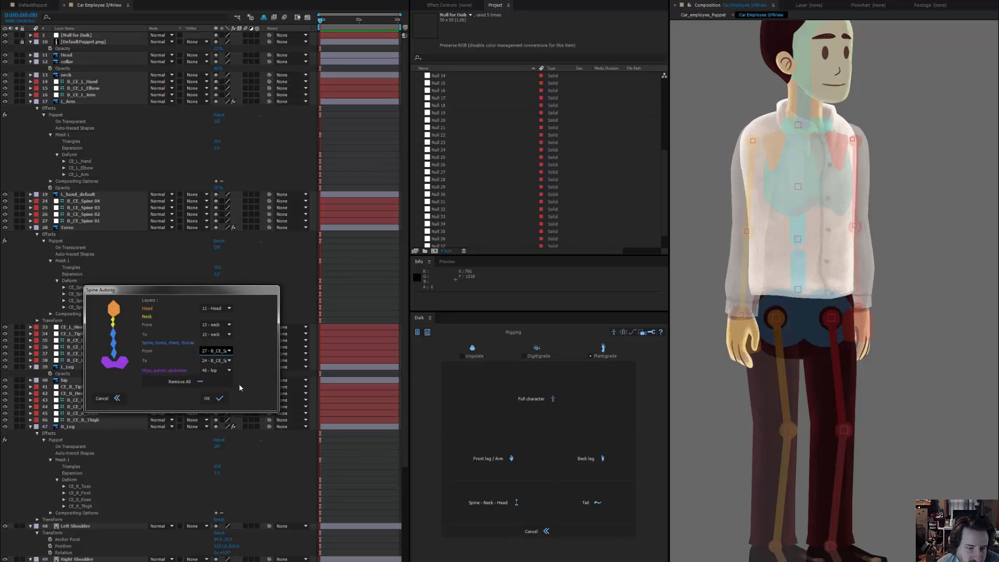
pyautogui.click(216, 398)
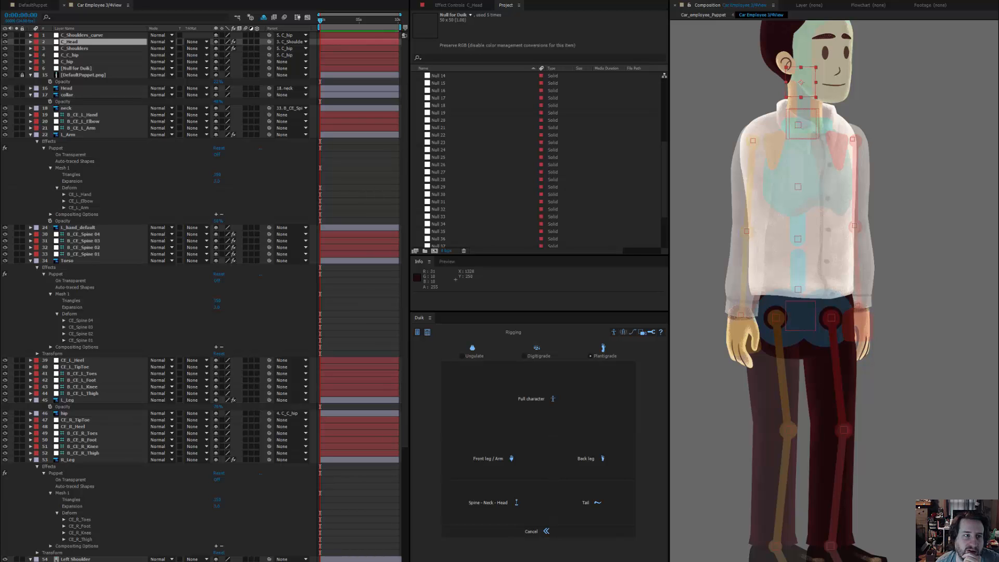
pyautogui.click(24, 0)
pyautogui.click(24, 6)
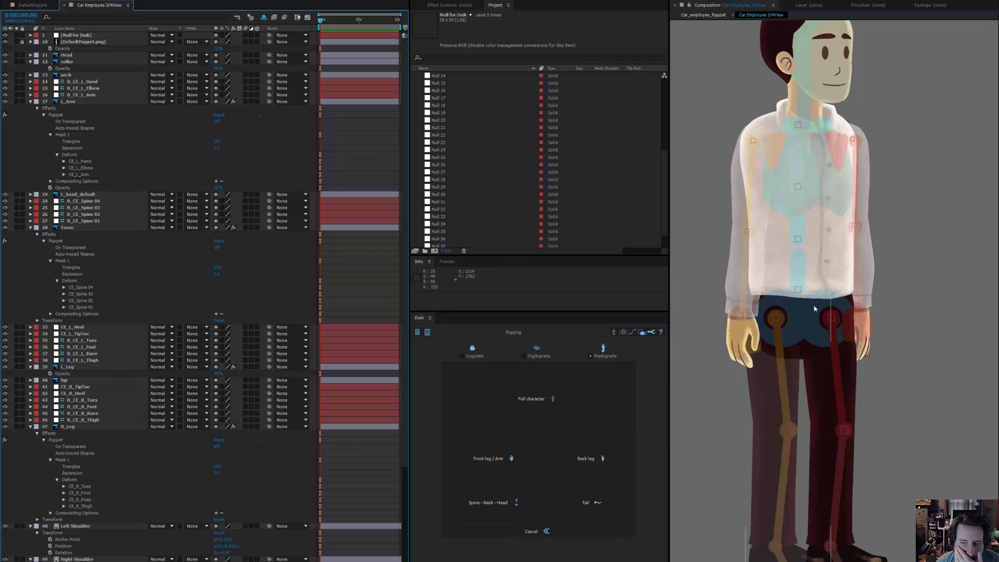
# - Parent B_CE_Spine 04 to B_CE_Spine 03, B_CE_Spine 03 to B_CE_Spine 02, and B_CE_Spine 02 to B_CE_Spine 01
pyautogui.click(97, 217)
pyautogui.click(99, 222)
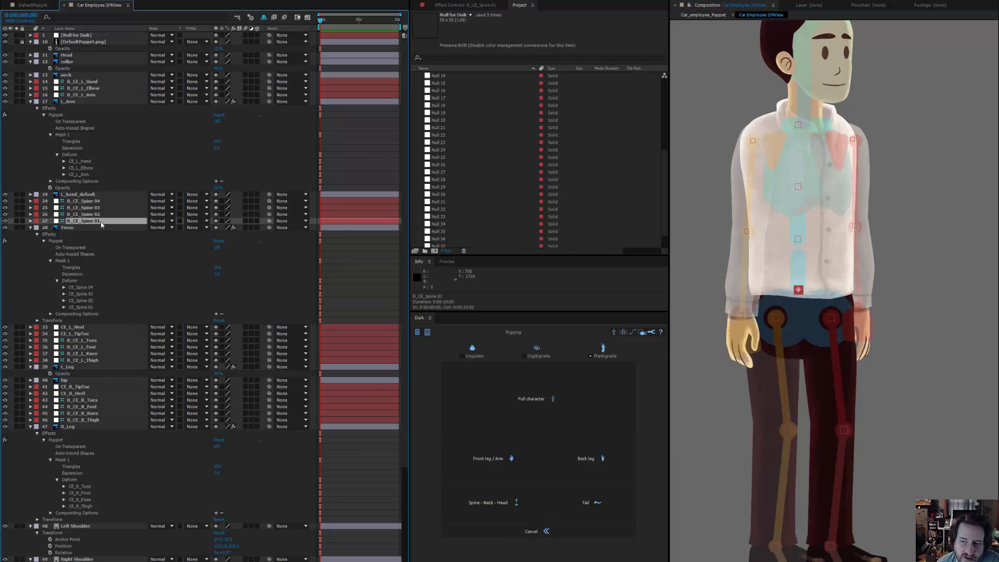
pyautogui.click(98, 202)
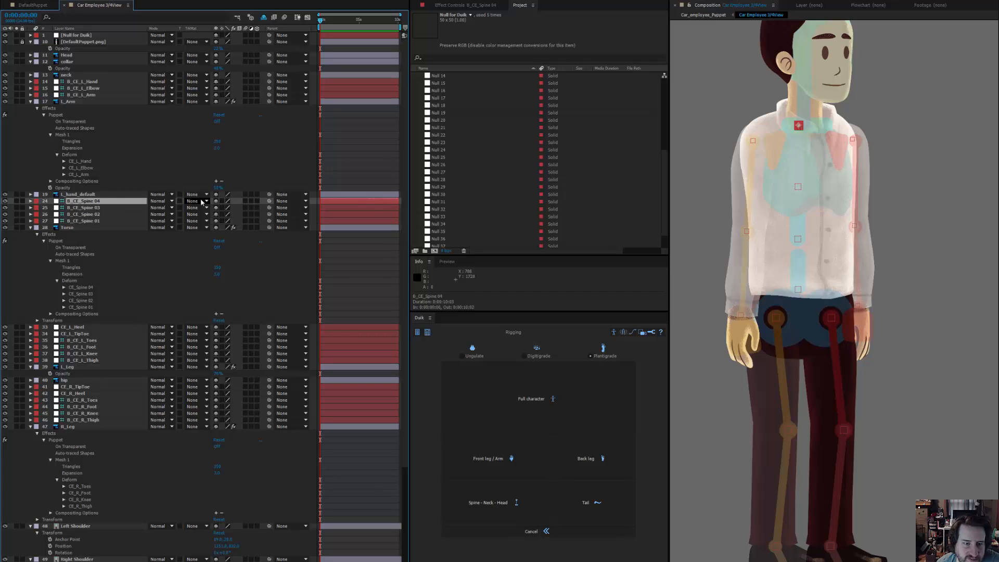
pyautogui.moveTo(269, 203); pyautogui.dragTo(100, 223)
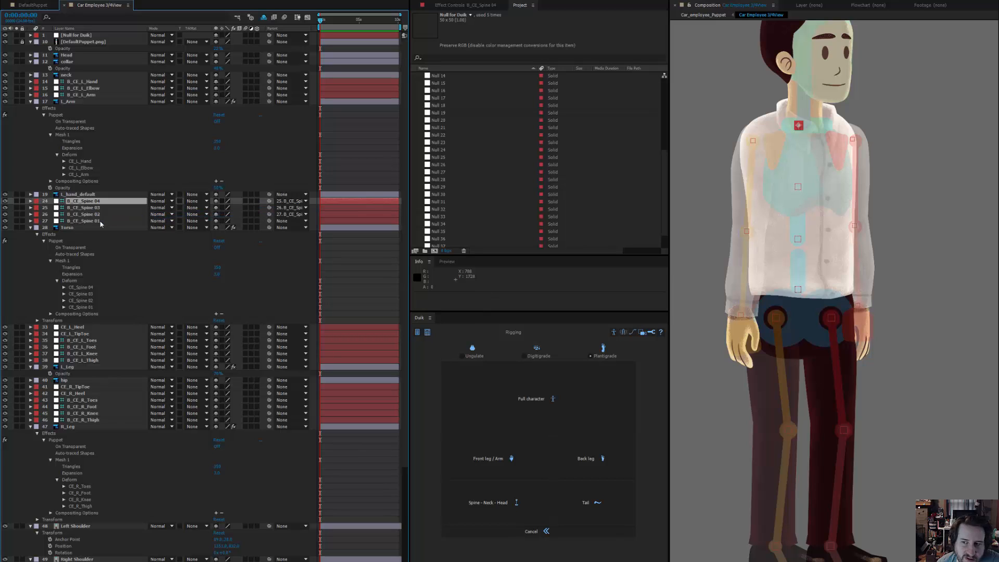
pyautogui.click(34, 176)
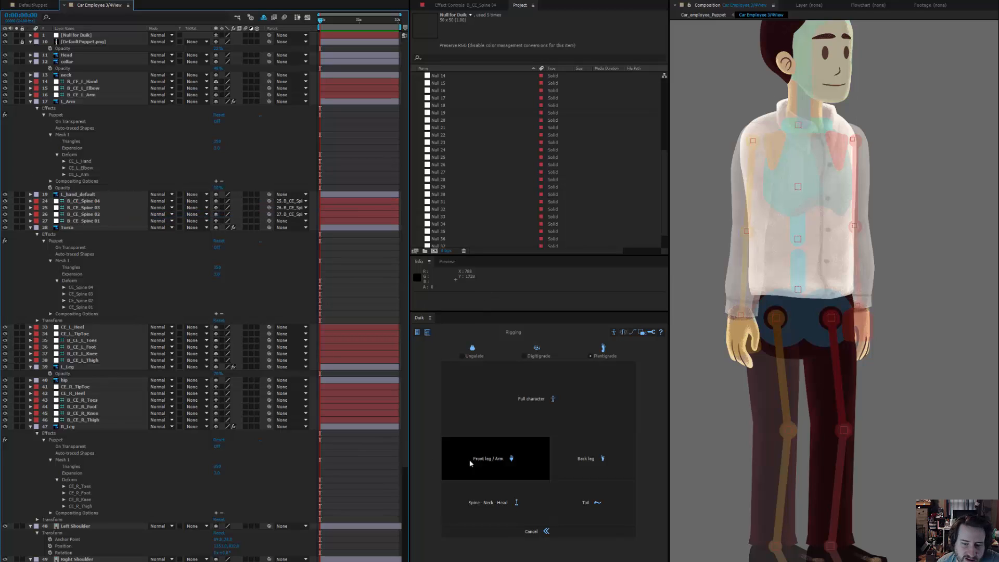
# - Apply the spine auto-rig with B_CE_Spine 04 as the spine start, B_CE_Spine 01 as its end, and hip as the hips
pyautogui.click(487, 500)
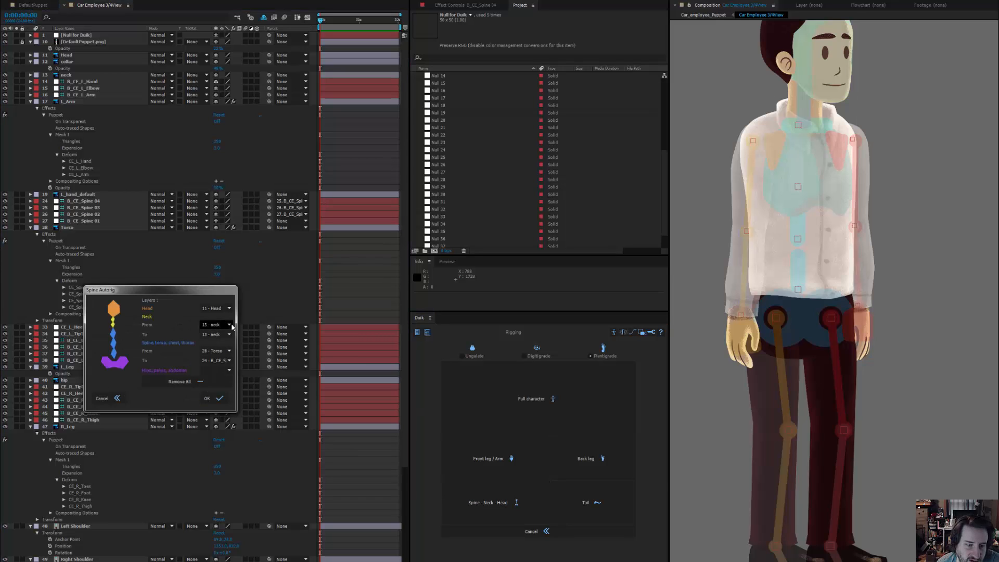
pyautogui.click(230, 351)
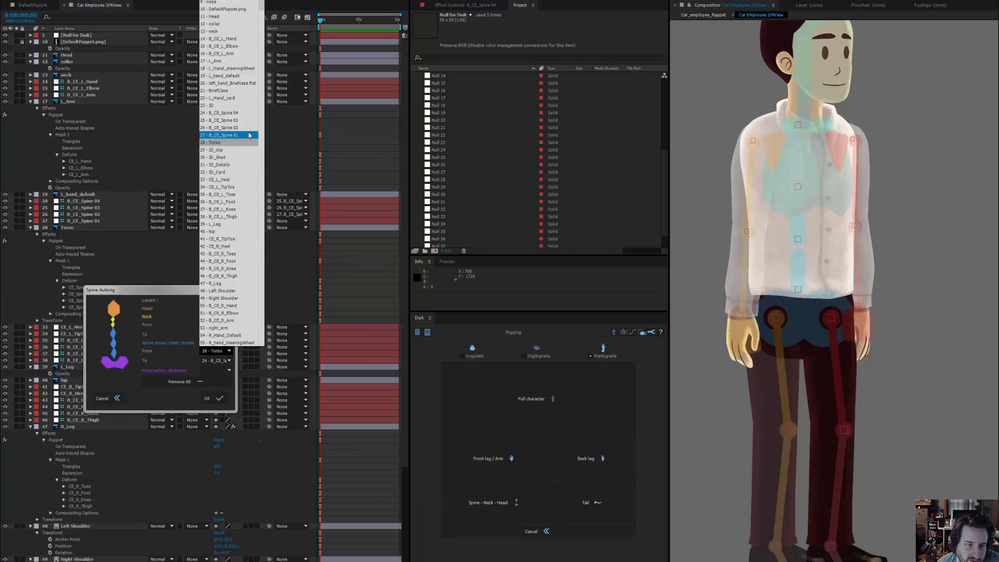
pyautogui.click(229, 113)
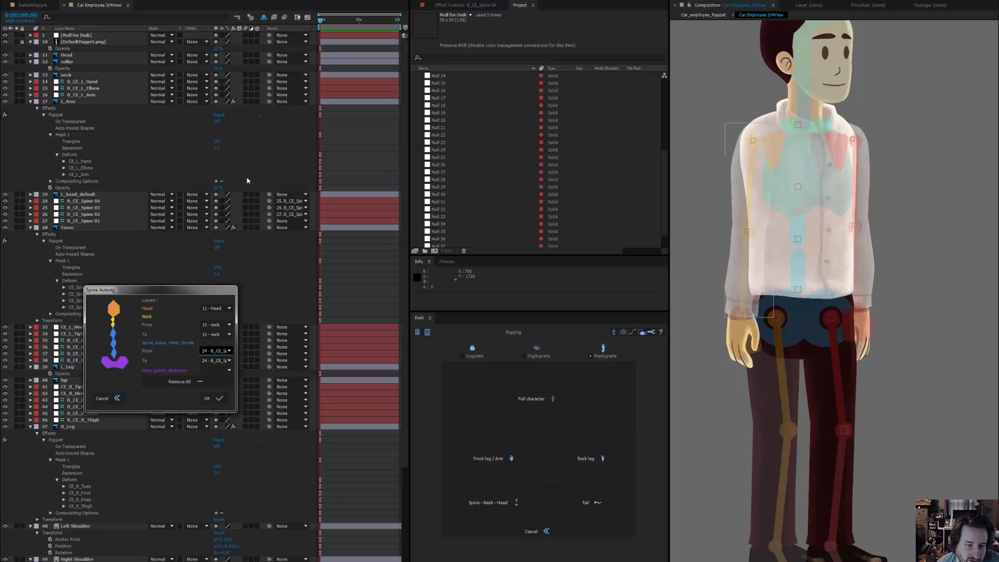
pyautogui.click(227, 361)
pyautogui.click(228, 362)
pyautogui.click(227, 361)
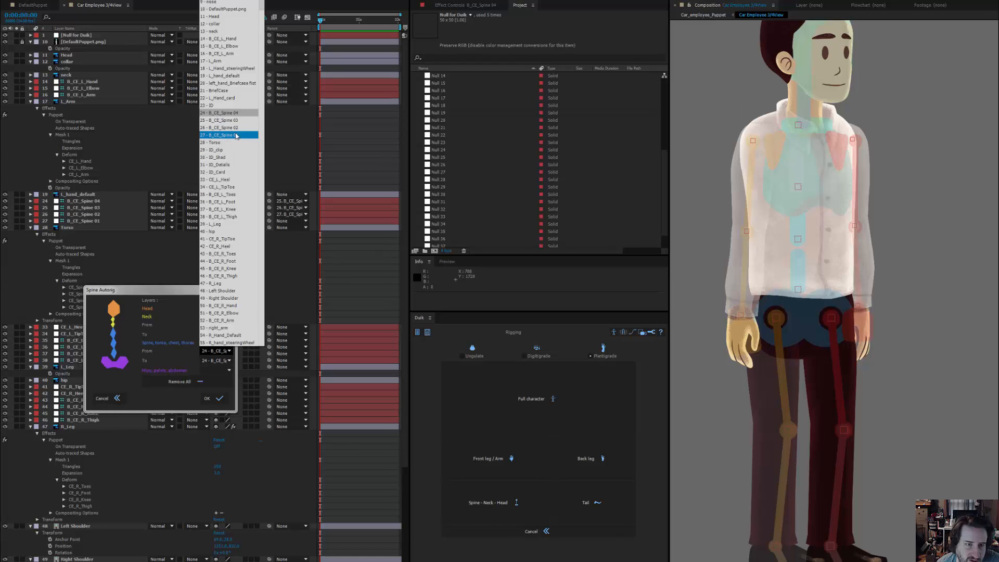
pyautogui.click(236, 136)
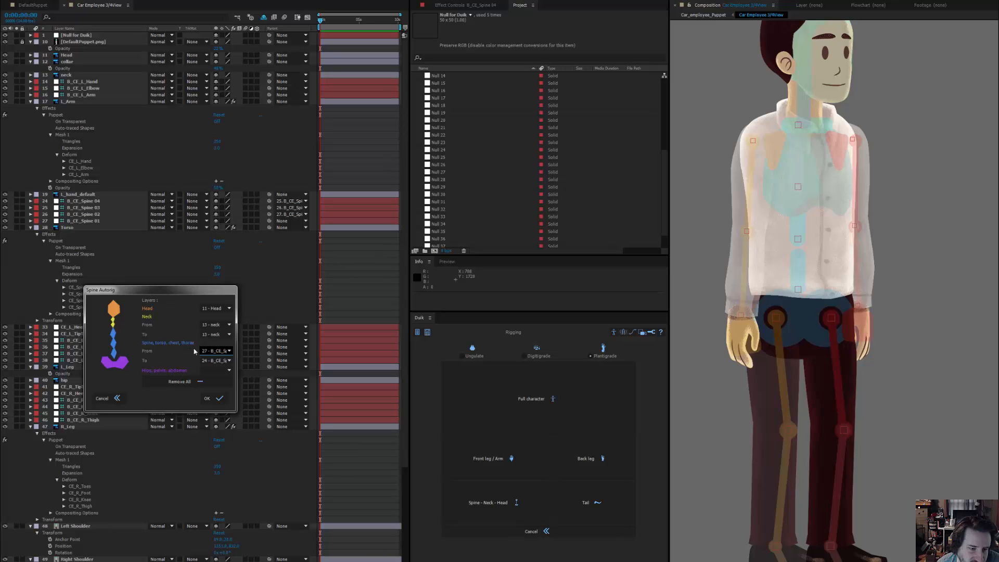
pyautogui.click(216, 351)
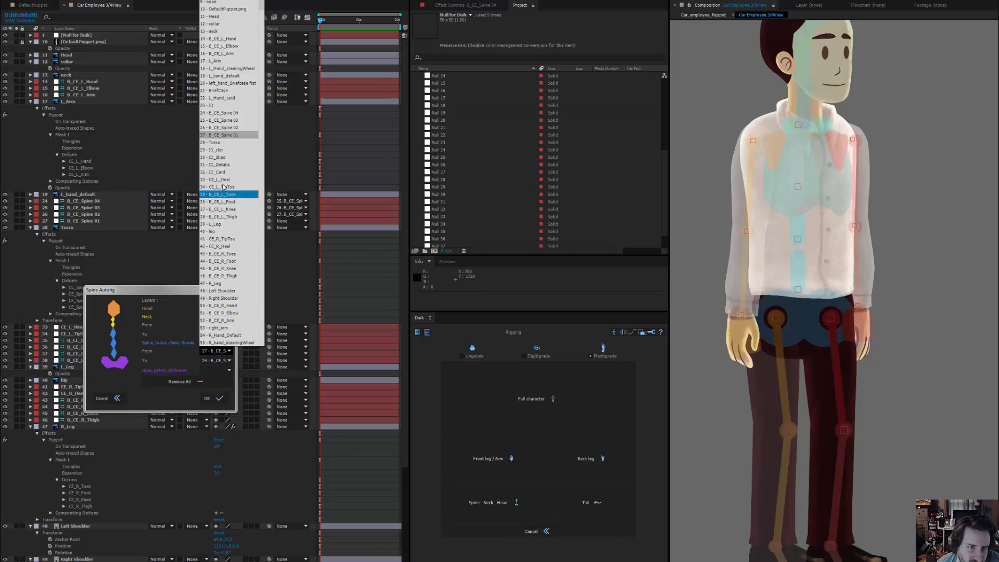
pyautogui.click(232, 122)
pyautogui.click(216, 360)
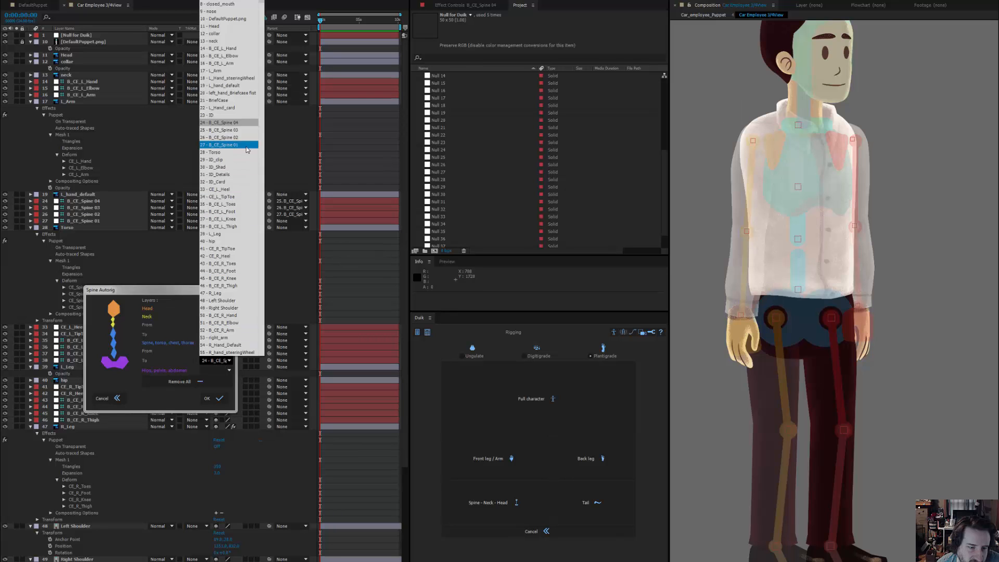
pyautogui.click(229, 151)
pyautogui.click(216, 370)
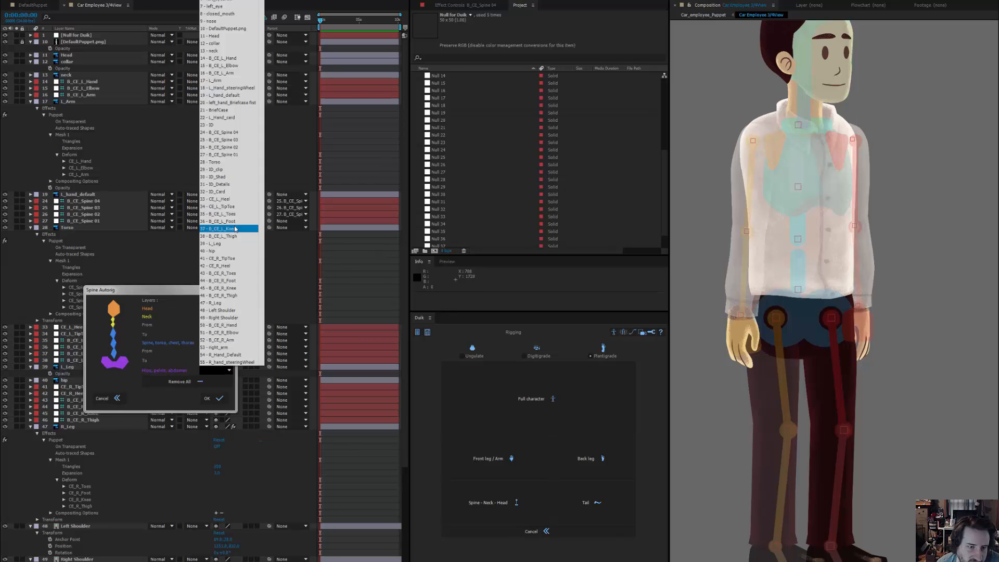
pyautogui.click(233, 252)
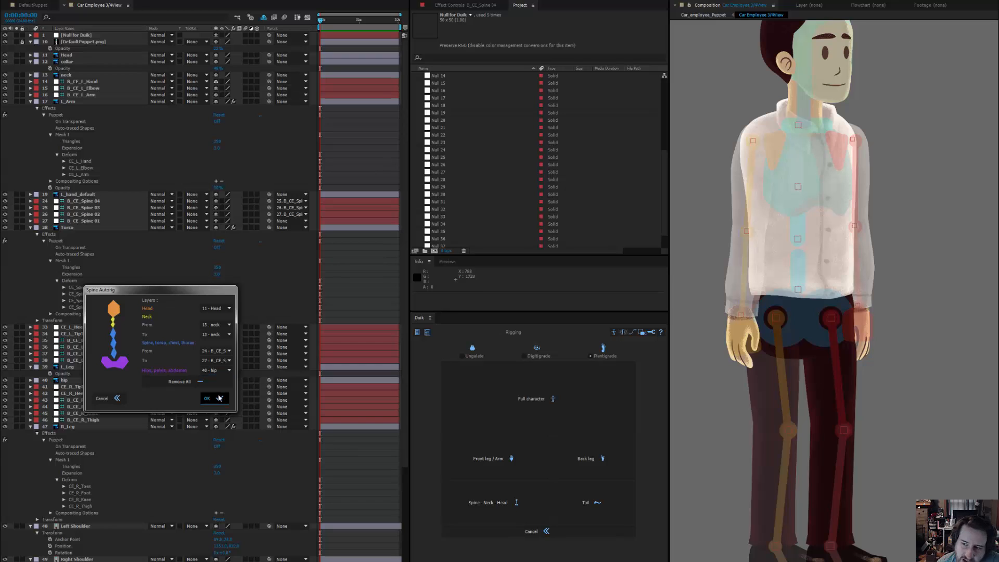
pyautogui.click(212, 399)
# - Test the torso bend by moving the C_Shoulders_curve and C_Shoulders controllers, undoing each move
pyautogui.moveTo(801, 206); pyautogui.dragTo(777, 216)
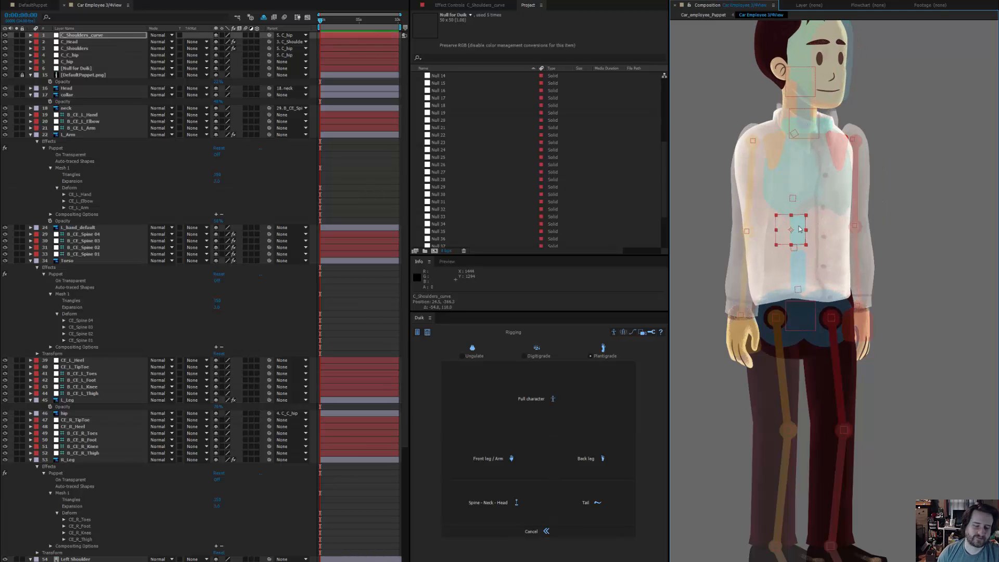
pyautogui.hotkey('ctrl', 'z')
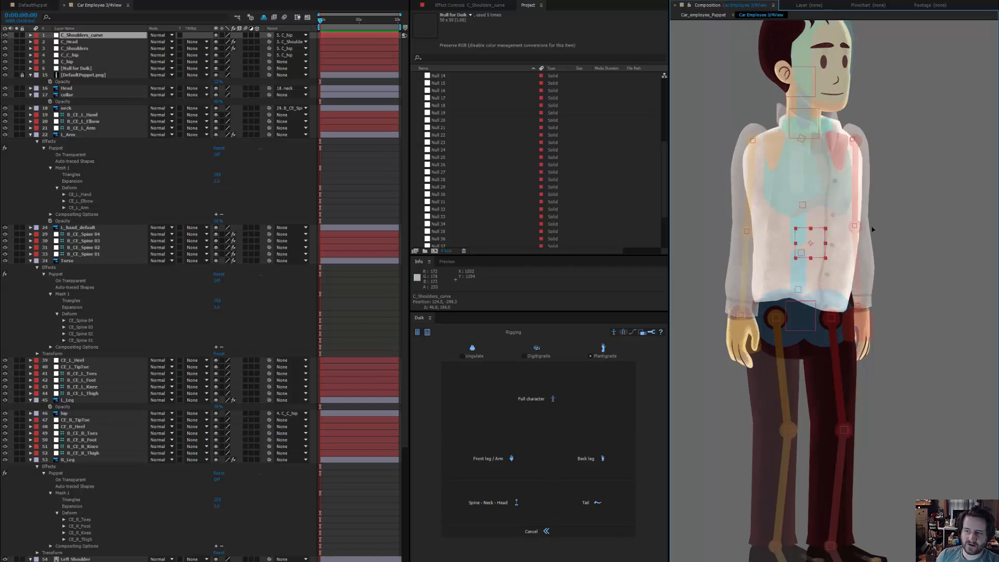
pyautogui.moveTo(873, 229); pyautogui.dragTo(831, 219)
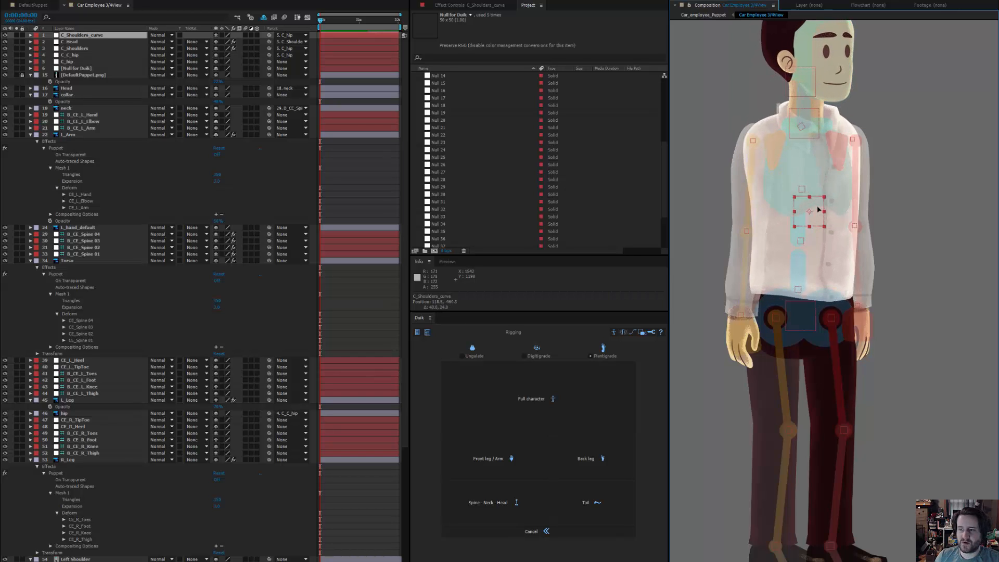
pyautogui.hotkey('ctrl', 'z')
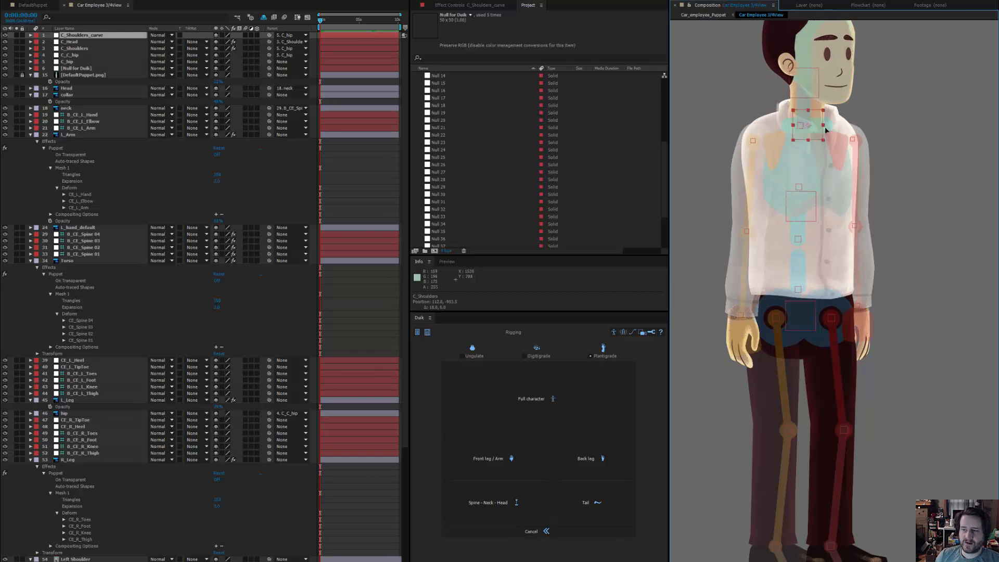
pyautogui.moveTo(831, 135); pyautogui.dragTo(789, 134)
pyautogui.hotkey('ctrl', 'z')
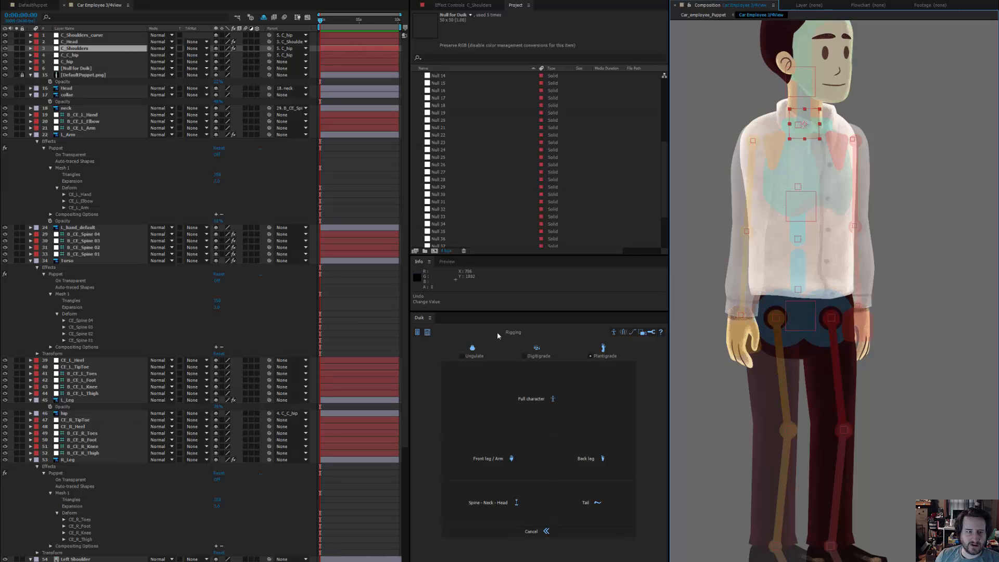
# - Open the Front leg / Arm auto-rig setup and review the layer choices for the shoulder blade
pyautogui.click(517, 462)
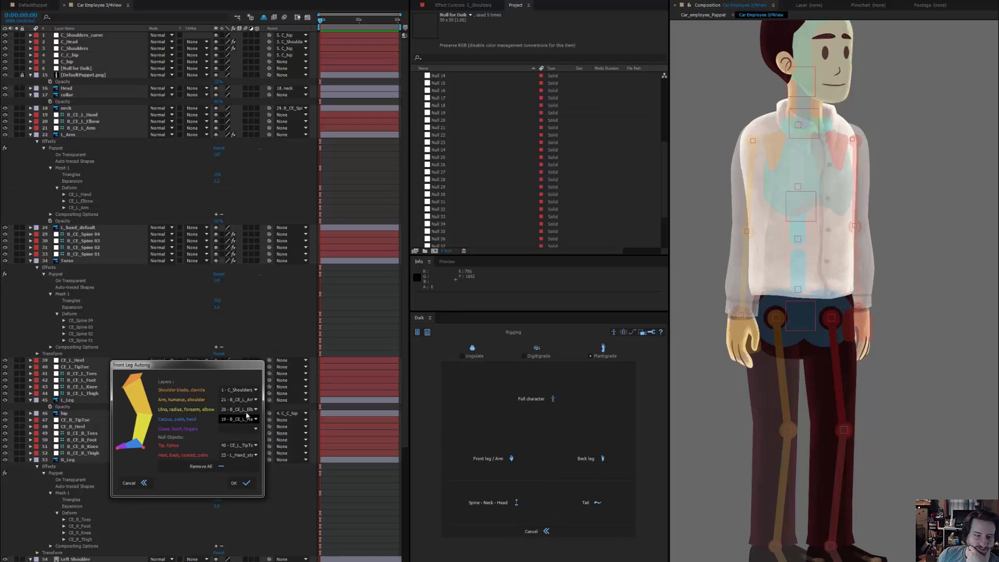
pyautogui.click(255, 391)
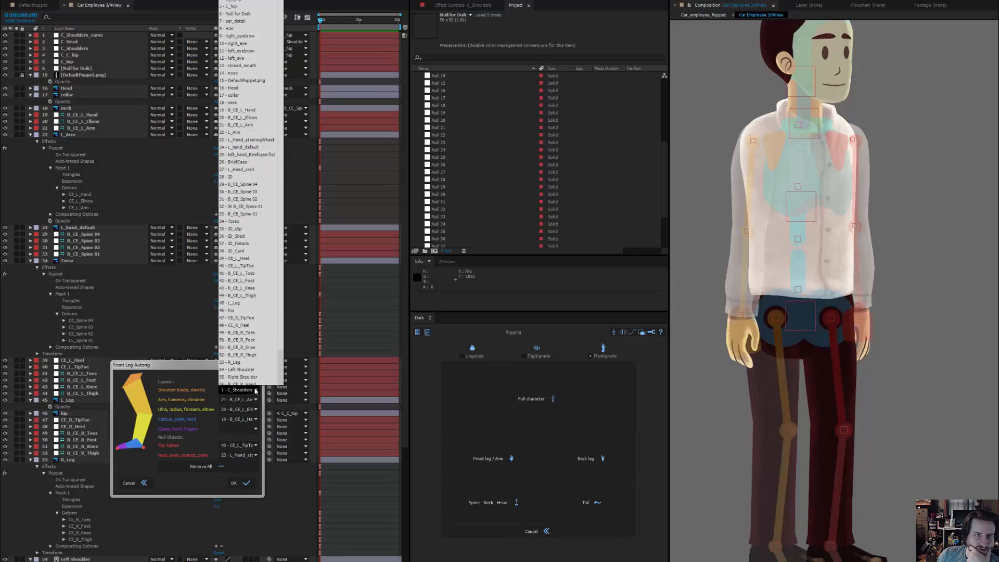
pyautogui.click(255, 391)
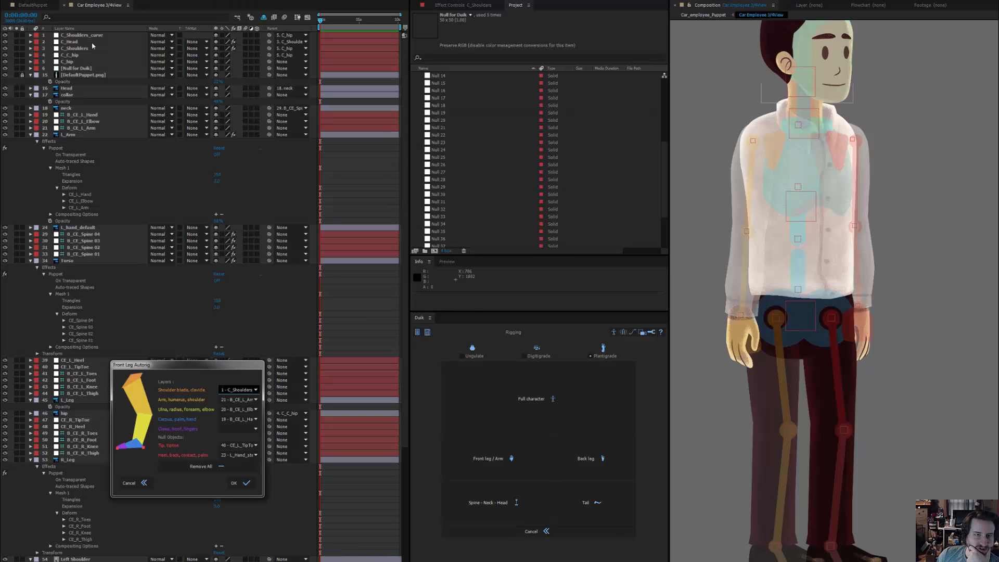
# - Check what the C_Shoulders_curve controller affects by moving it slightly, and undo the move
pyautogui.click(73, 35)
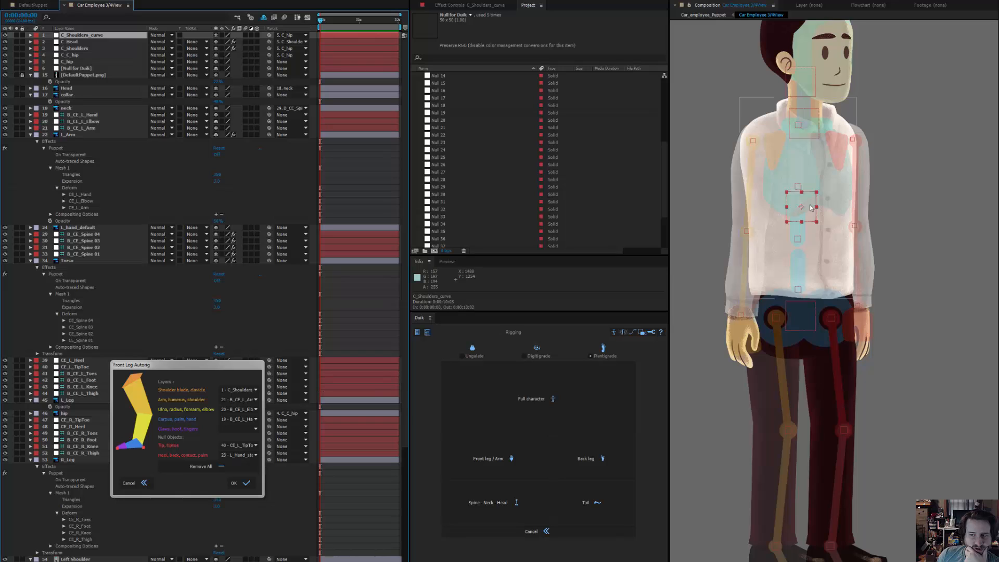
pyautogui.moveTo(809, 207)
pyautogui.mouseDown()
pyautogui.moveTo(784, 204)
pyautogui.moveTo(827, 208)
pyautogui.moveTo(805, 204)
pyautogui.mouseUp()
pyautogui.hotkey('ctrl', 'z')
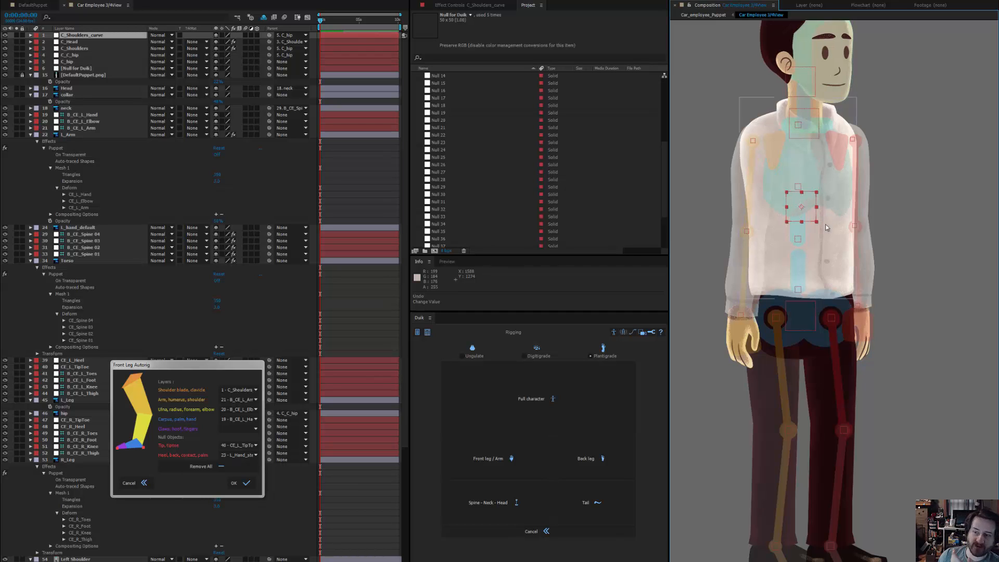
# - Apply the left arm auto-rig with Left Shoulder as the shoulder blade and both the tip and heel null objects set to None
pyautogui.click(238, 390)
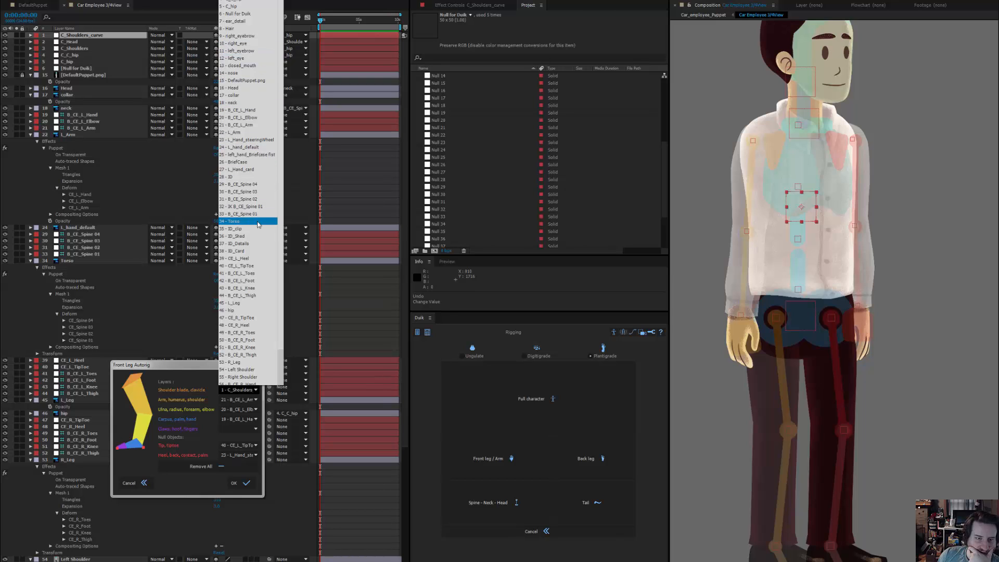
pyautogui.click(255, 369)
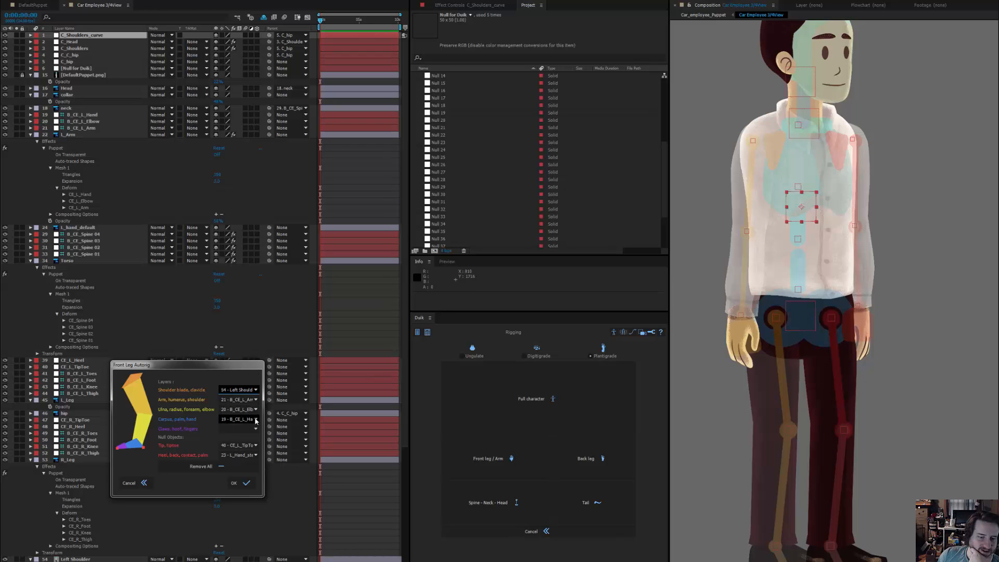
pyautogui.click(256, 446)
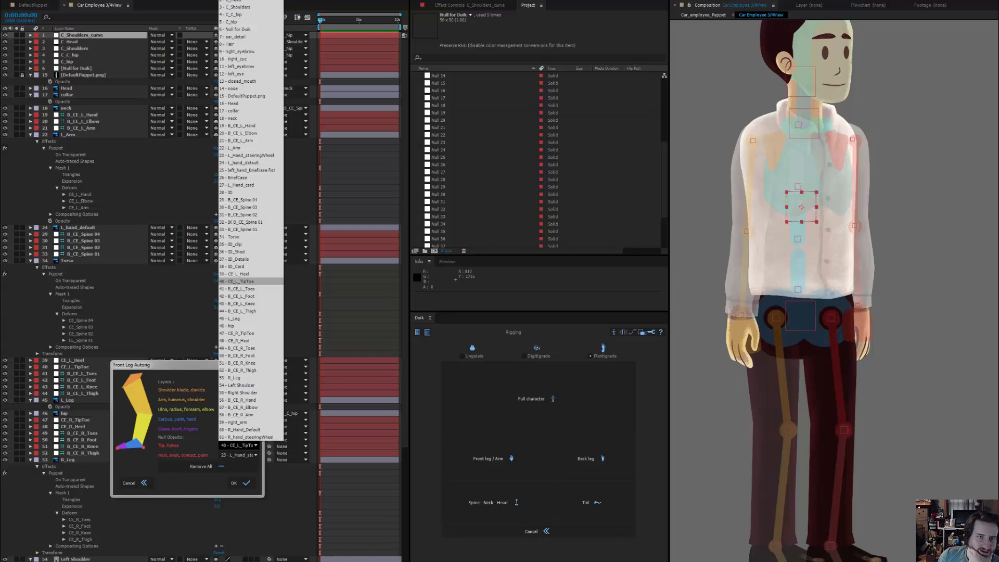
pyautogui.click(251, 1)
pyautogui.click(255, 446)
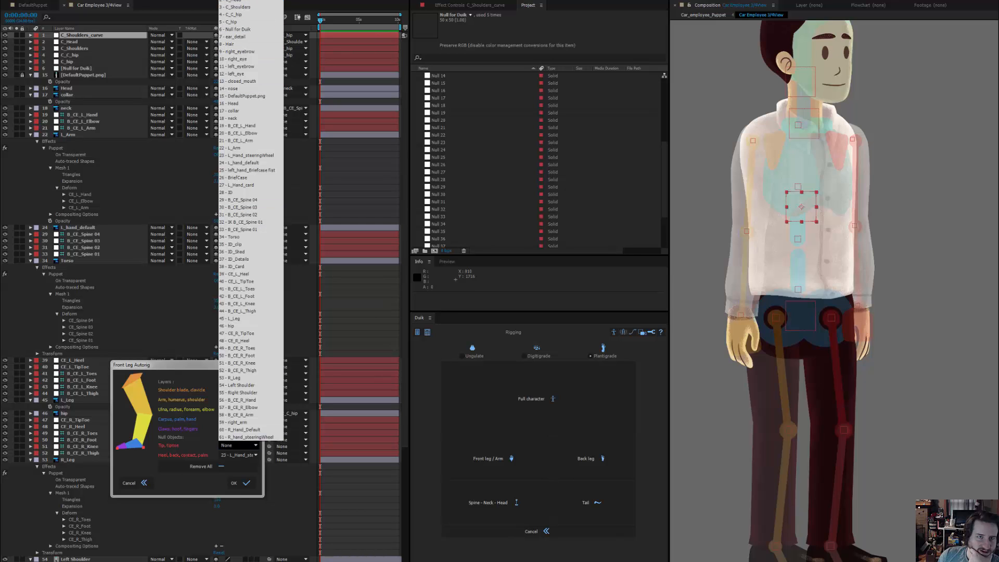
pyautogui.click(255, 446)
pyautogui.click(255, 455)
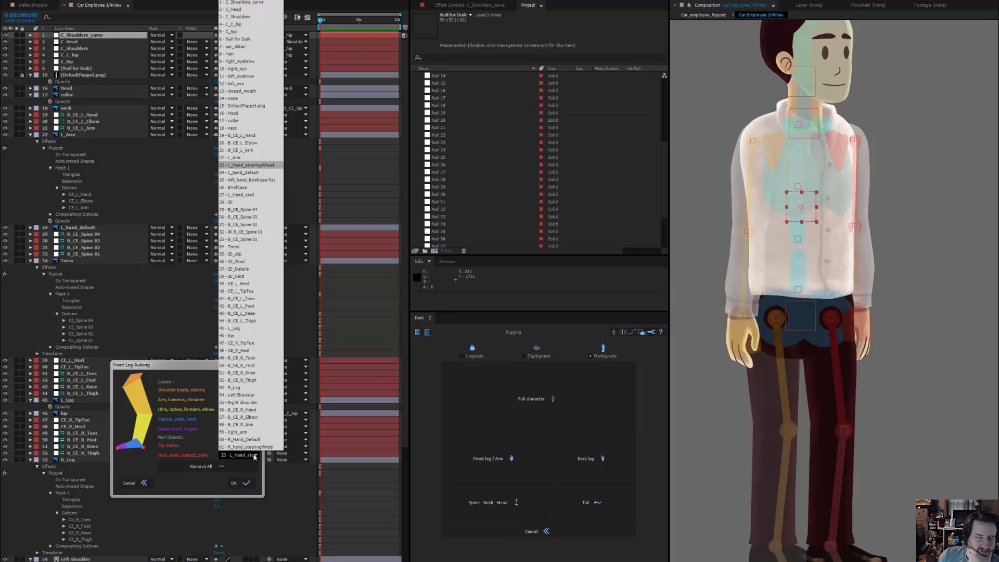
pyautogui.click(251, 1)
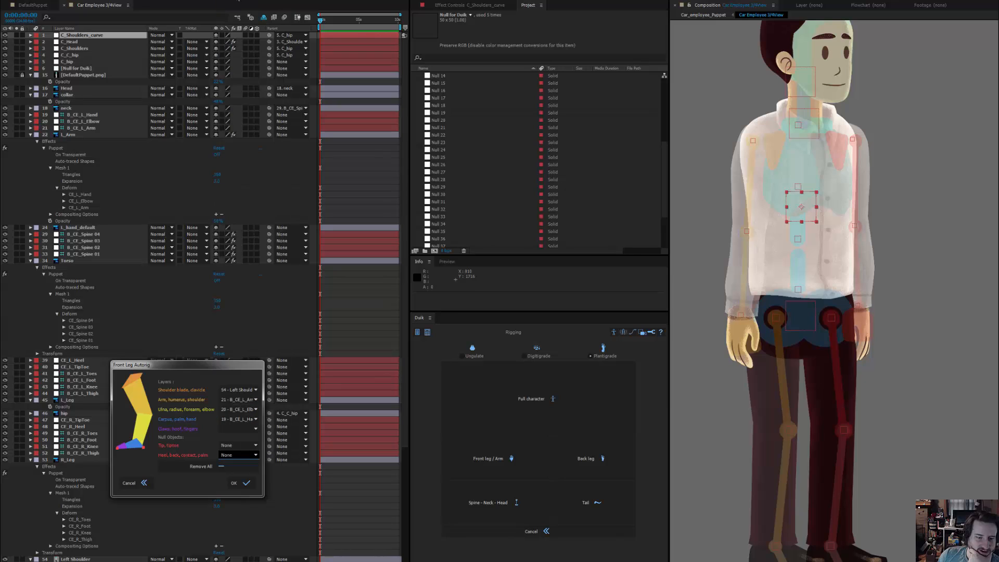
pyautogui.click(239, 483)
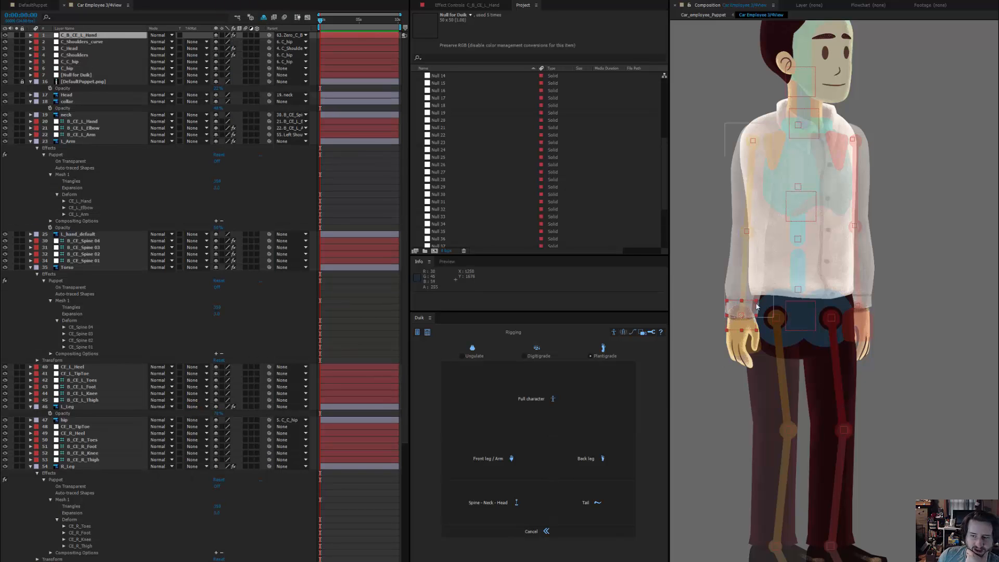
# - Test the left arm rig by moving the C_B_CE_L_Hand controller up toward the chest, and undo the move
pyautogui.moveTo(745, 314); pyautogui.dragTo(773, 220)
pyautogui.hotkey('ctrl', 'z')
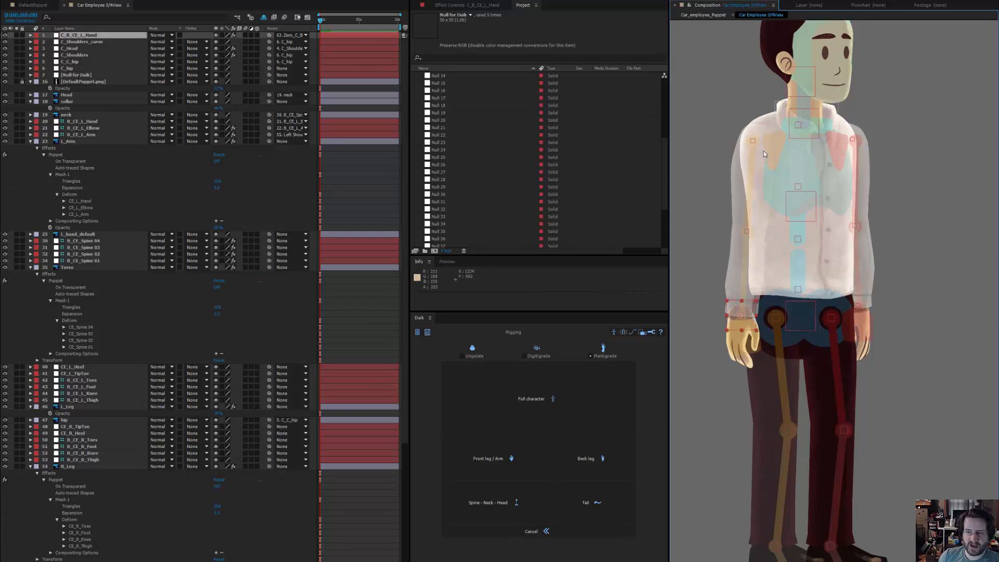
pyautogui.moveTo(763, 148); pyautogui.dragTo(778, 224)
# - Try parenting the Left Shoulder's zero layer, Zero_Left Shoulder, to C_Shoulders_curve
pyautogui.scroll(3, 779, 224)
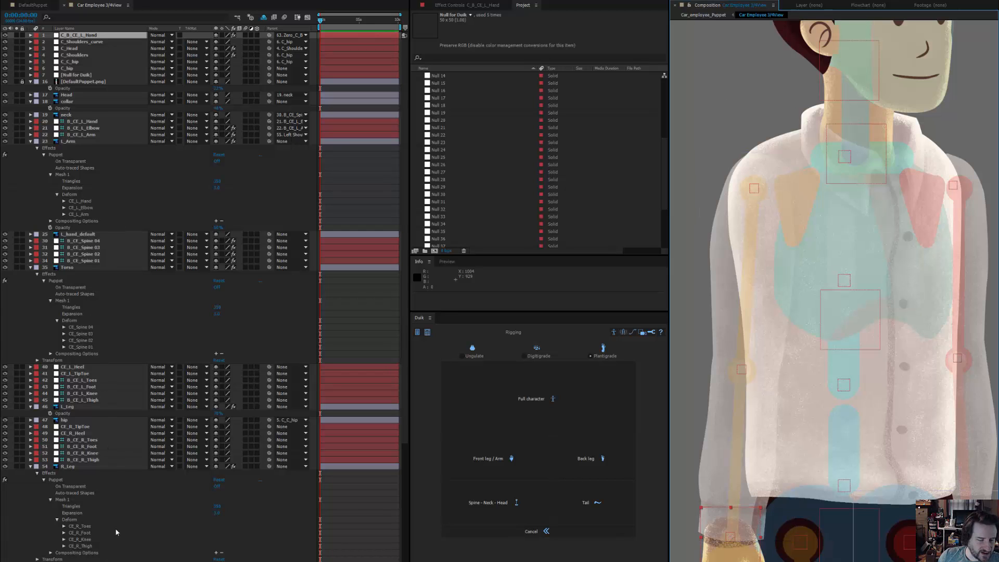
pyautogui.scroll(-1, 113, 541)
pyautogui.click(95, 547)
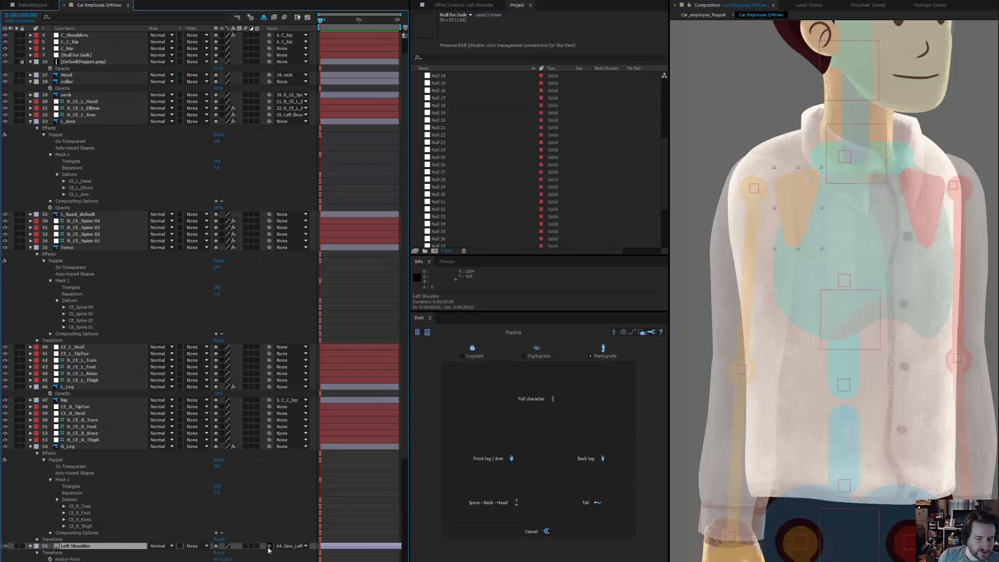
pyautogui.scroll(-6, 206, 535)
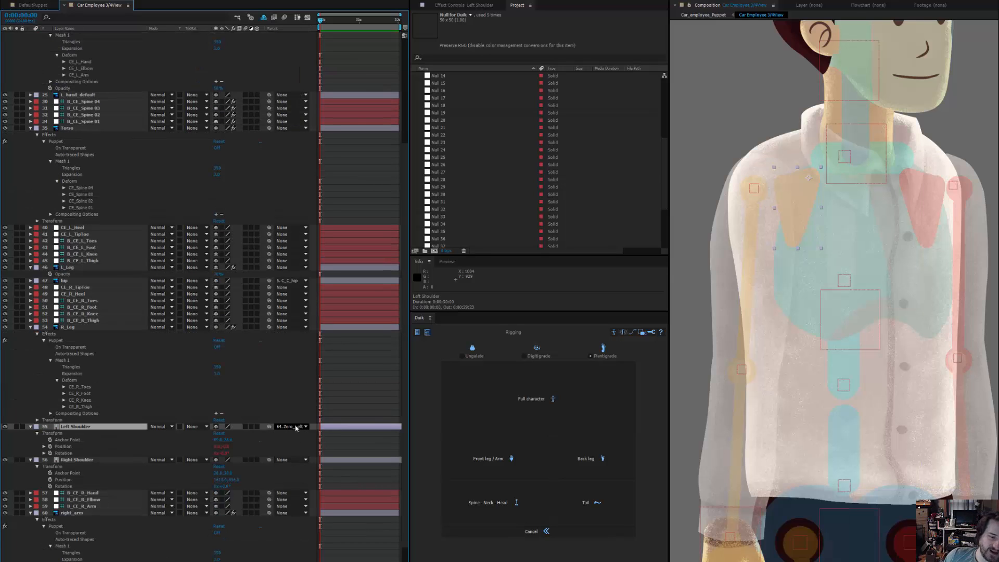
pyautogui.scroll(-2, 226, 461)
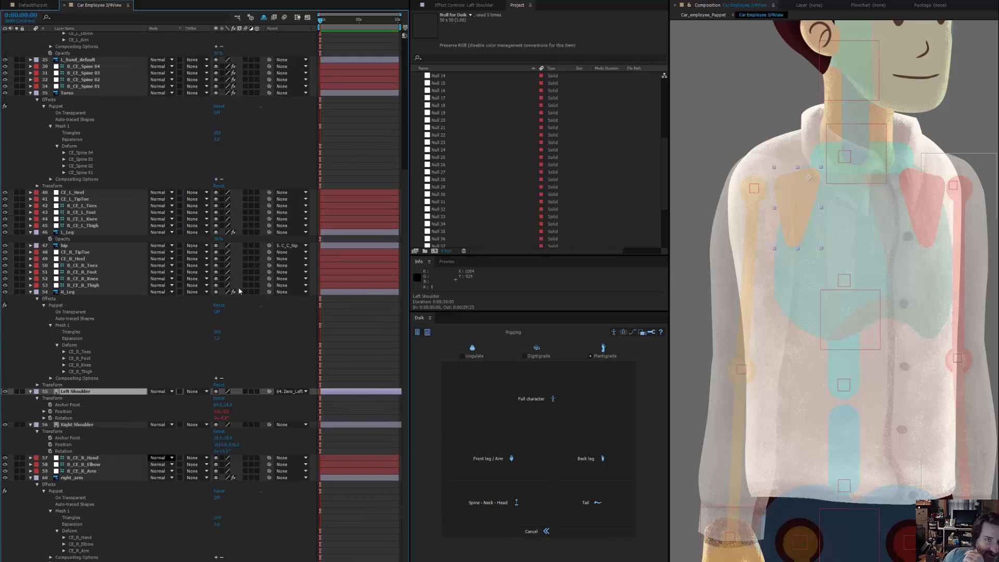
pyautogui.scroll(-7, 95, 485)
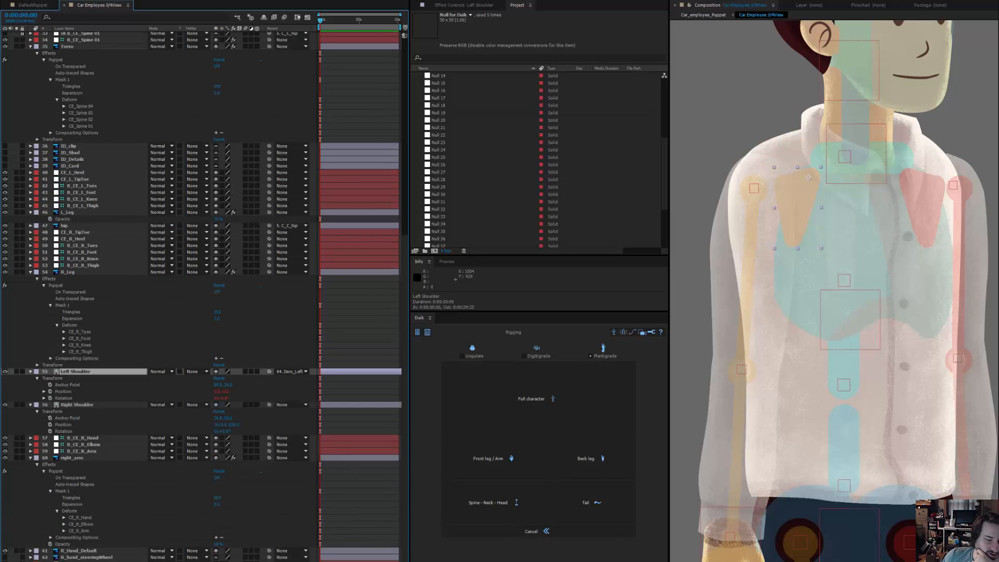
pyautogui.click(291, 371)
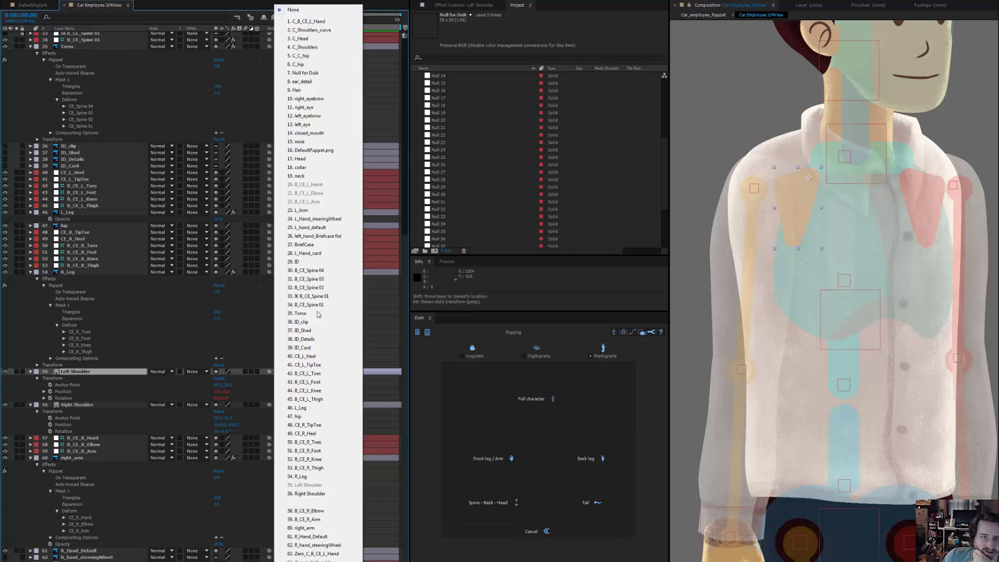
pyautogui.click(314, 31)
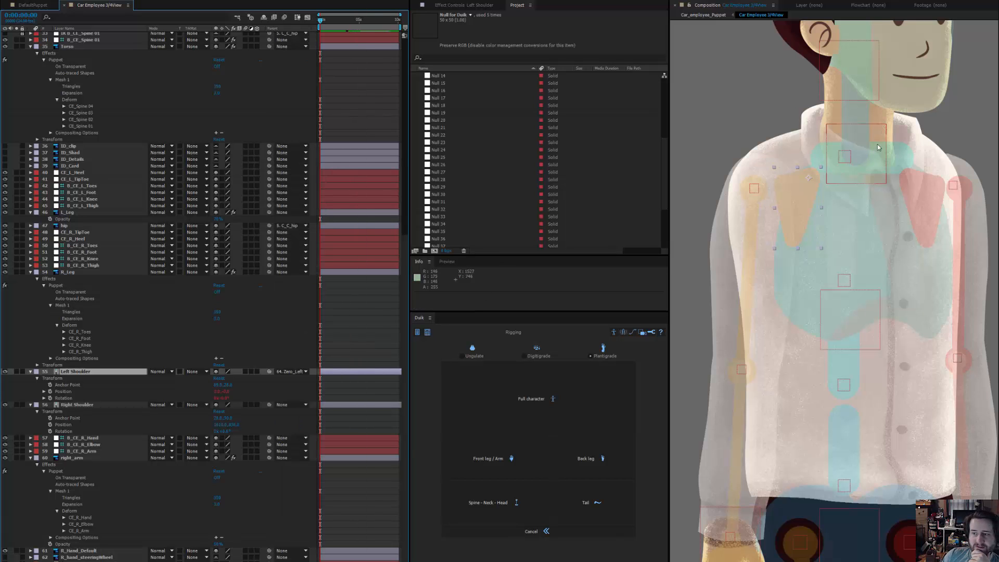
# - Test how the left shoulder and arm follow the C_Shoulders and C_Shoulders_curve controllers, undoing the moves
pyautogui.moveTo(891, 149); pyautogui.dragTo(837, 178)
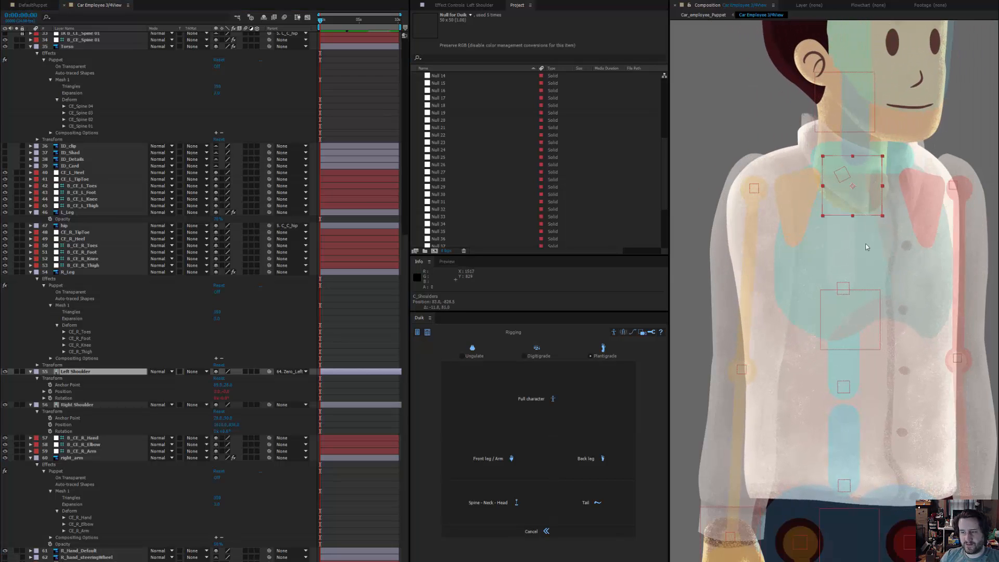
pyautogui.hotkey('ctrl', 'z')
pyautogui.moveTo(865, 312); pyautogui.dragTo(801, 328)
pyautogui.moveTo(860, 344)
pyautogui.mouseDown()
pyautogui.moveTo(888, 343)
pyautogui.moveTo(895, 294)
pyautogui.moveTo(853, 340)
pyautogui.moveTo(880, 348)
pyautogui.moveTo(861, 345)
pyautogui.mouseUp()
pyautogui.hotkey('ctrl', 'z')
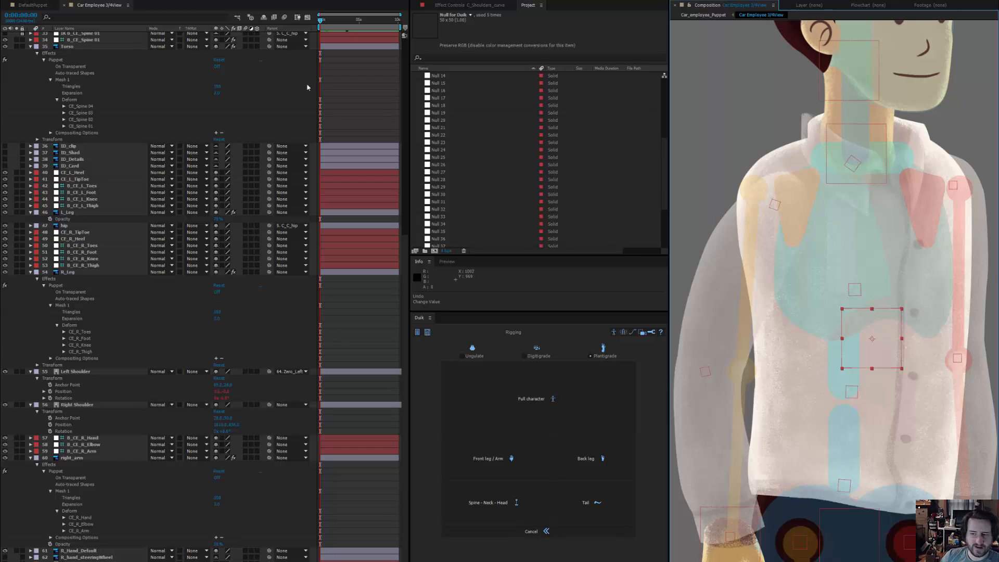
# - Examine in the DefaultPuppet composition which layer Zero_Left Shoulder is parented to, widening the parent column to read the full name
pyautogui.click(33, 5)
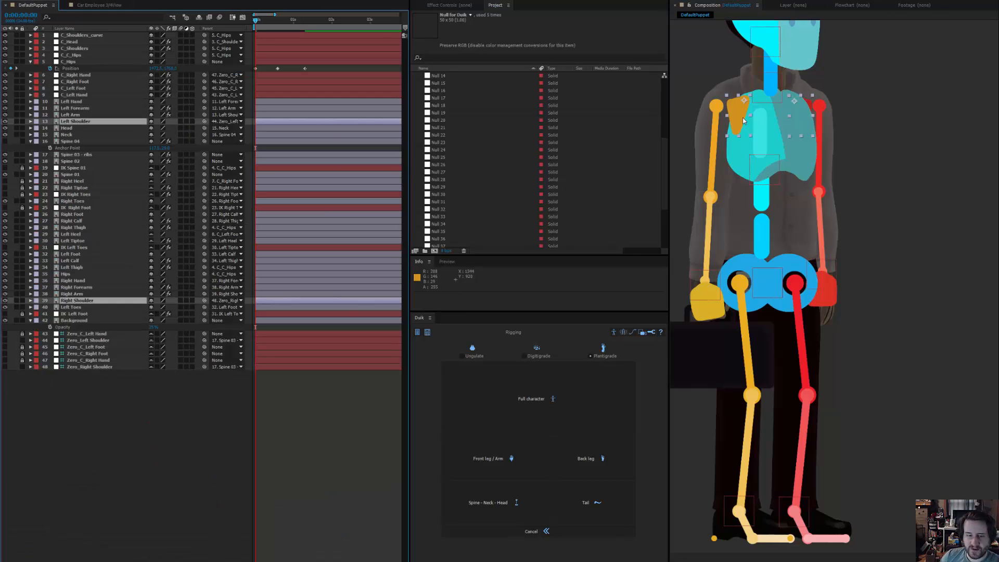
pyautogui.click(153, 415)
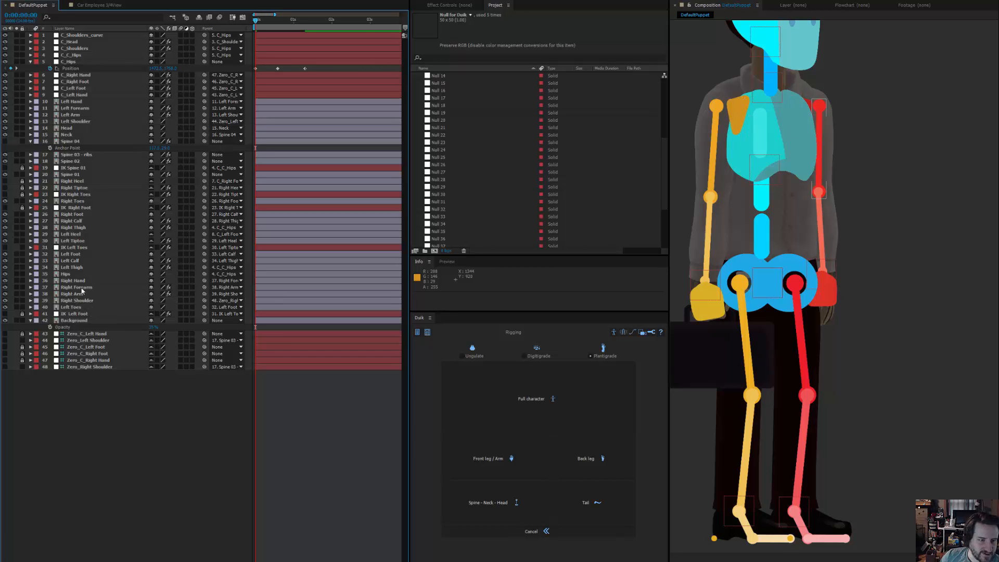
pyautogui.click(86, 301)
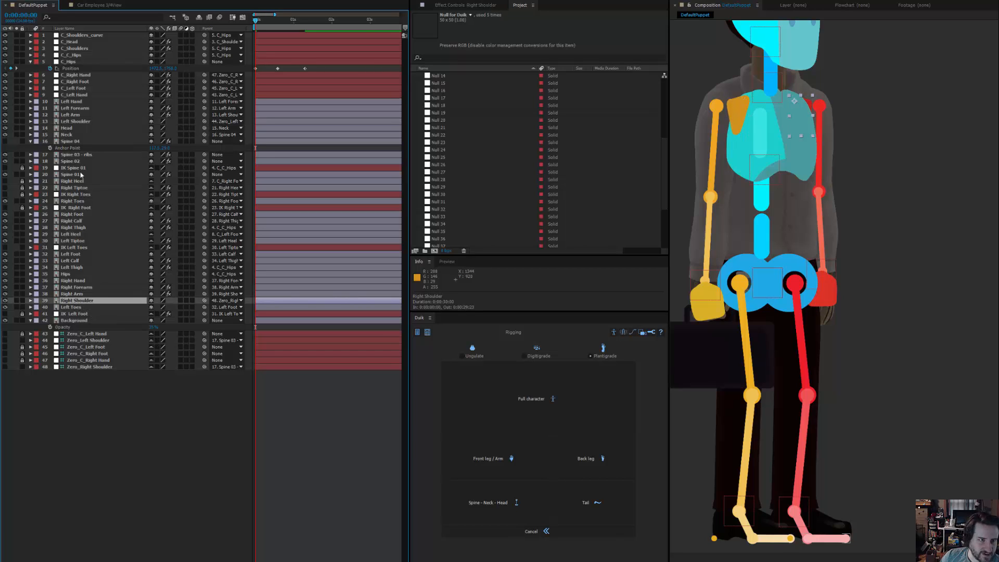
pyautogui.click(82, 121)
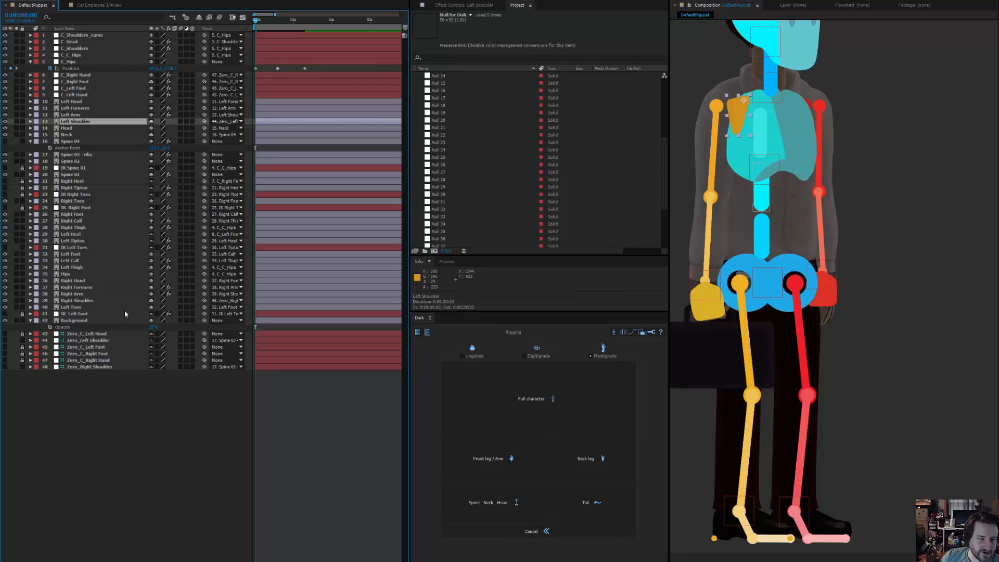
pyautogui.click(102, 341)
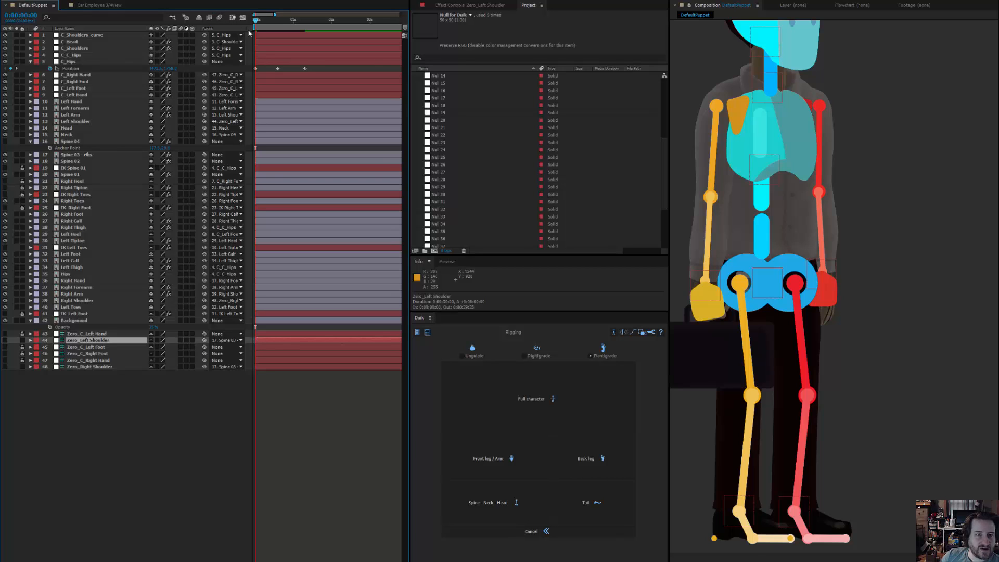
pyautogui.moveTo(253, 29); pyautogui.dragTo(270, 28)
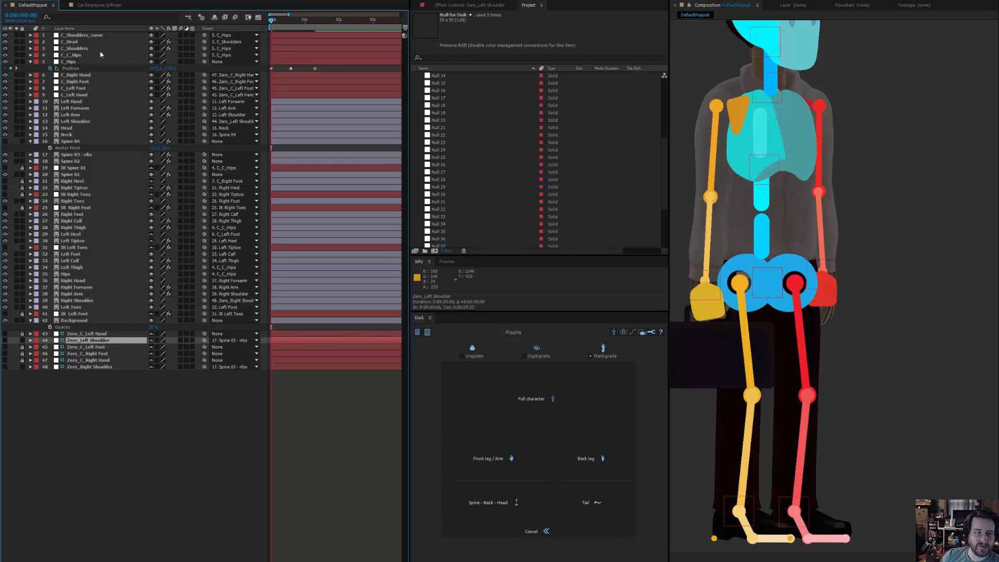
# - Back in the Car Employee 3/4View composition, parent Zero_Left Shoulder to B_CE_Spine 03 and test it with the C_Shoulders controller, undoing the move
pyautogui.click(90, 6)
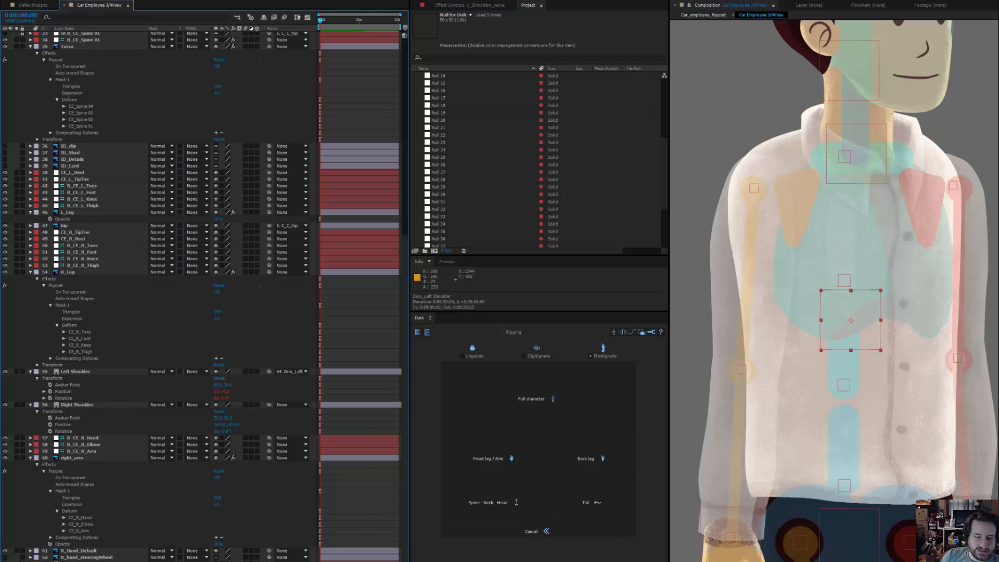
pyautogui.click(292, 372)
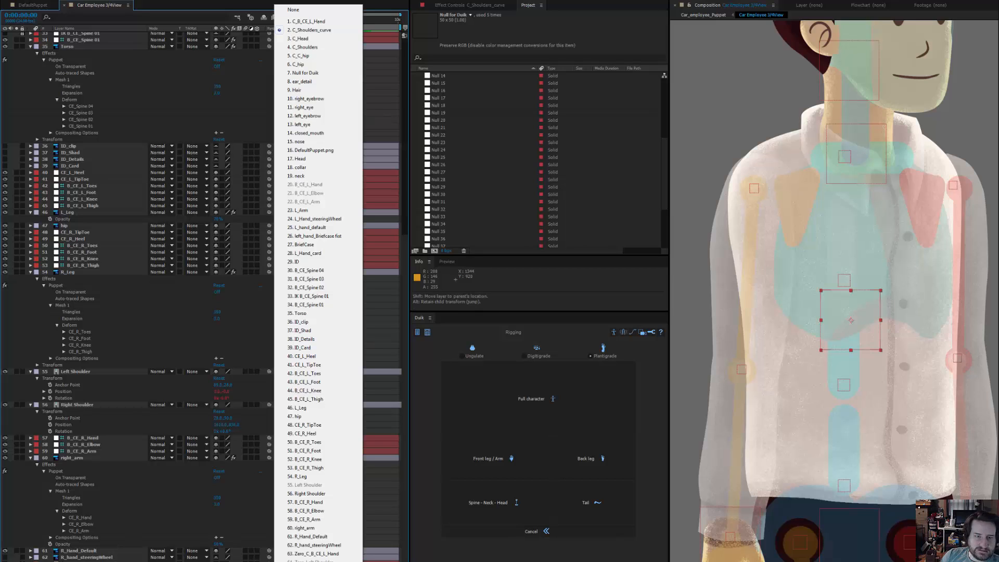
pyautogui.click(323, 281)
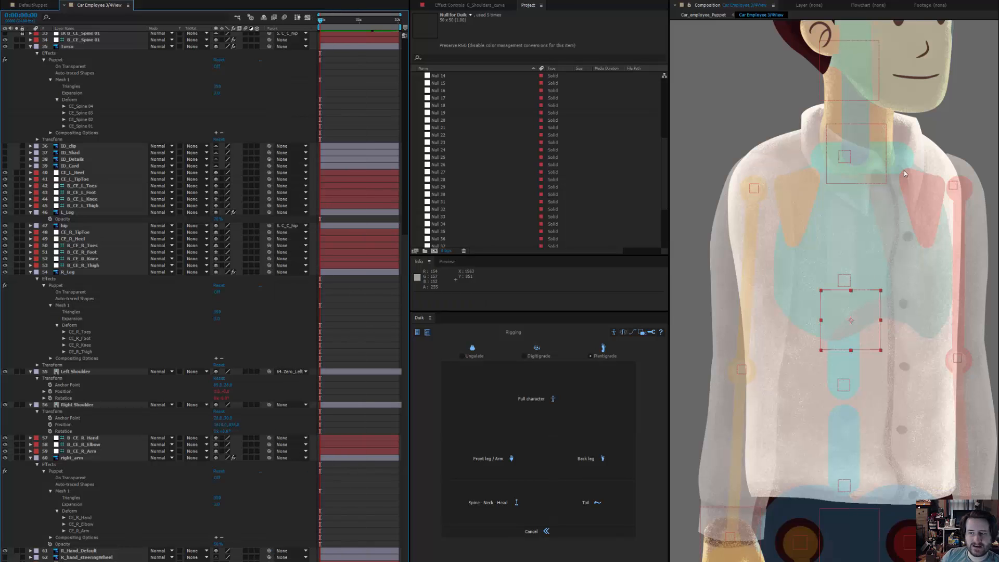
pyautogui.moveTo(879, 169); pyautogui.dragTo(851, 170)
pyautogui.hotkey('ctrl', 'z')
# - Start a Front leg / Arm auto-rig for the right arm with B_CE_R_Arm as the arm and Right Shoulder as the shoulder blade
pyautogui.moveTo(876, 251); pyautogui.dragTo(794, 224)
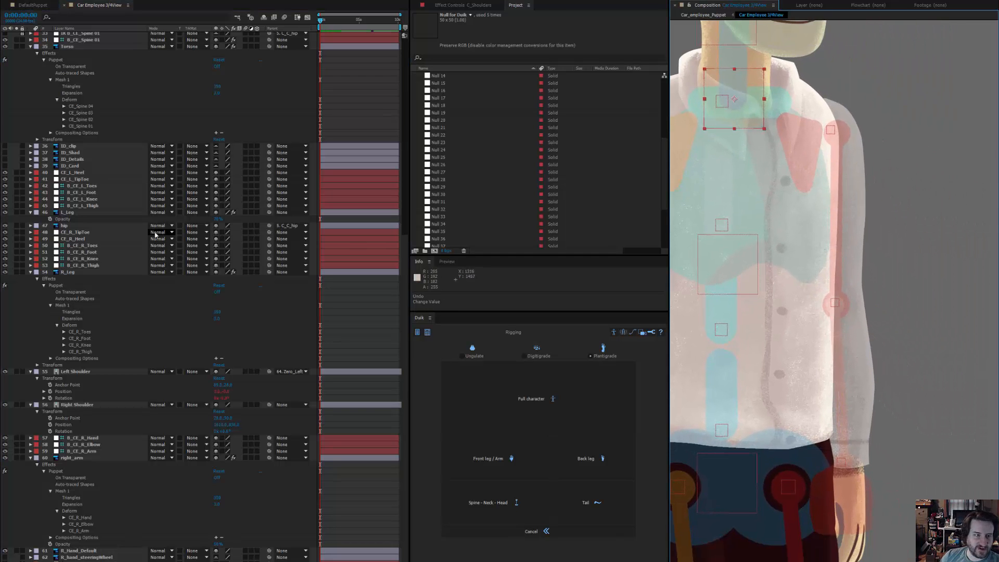
pyautogui.click(517, 467)
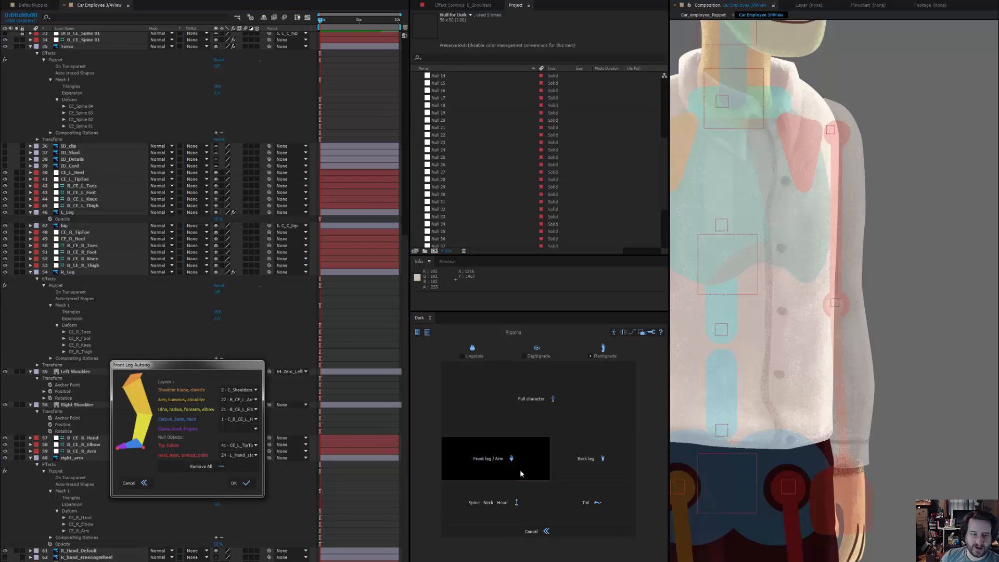
pyautogui.click(255, 399)
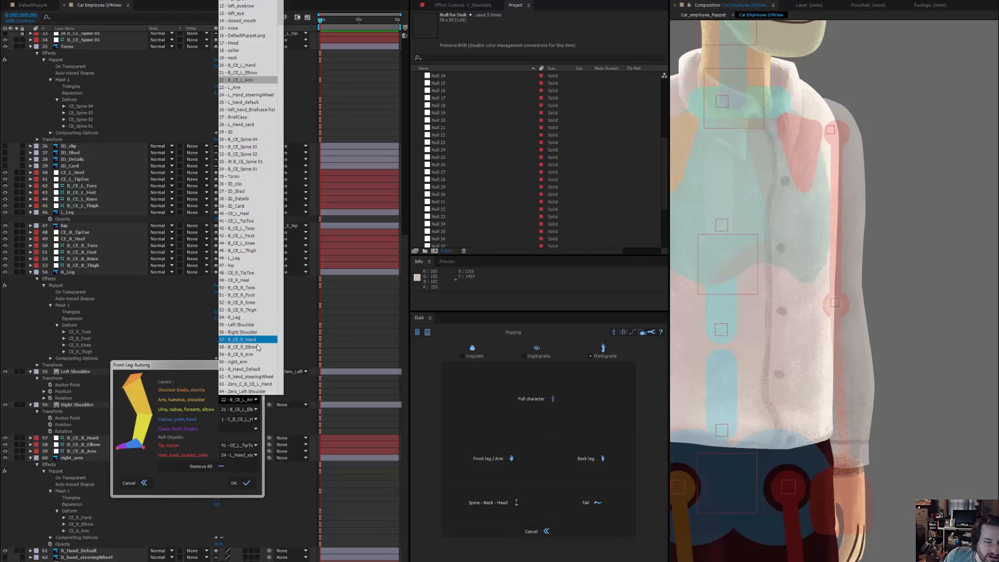
pyautogui.click(242, 354)
pyautogui.click(256, 390)
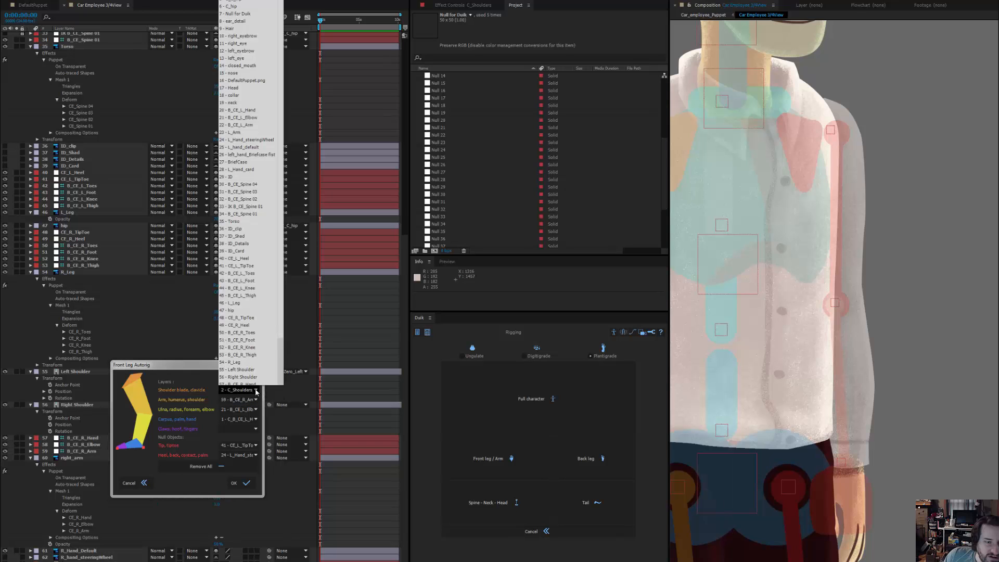
pyautogui.click(254, 377)
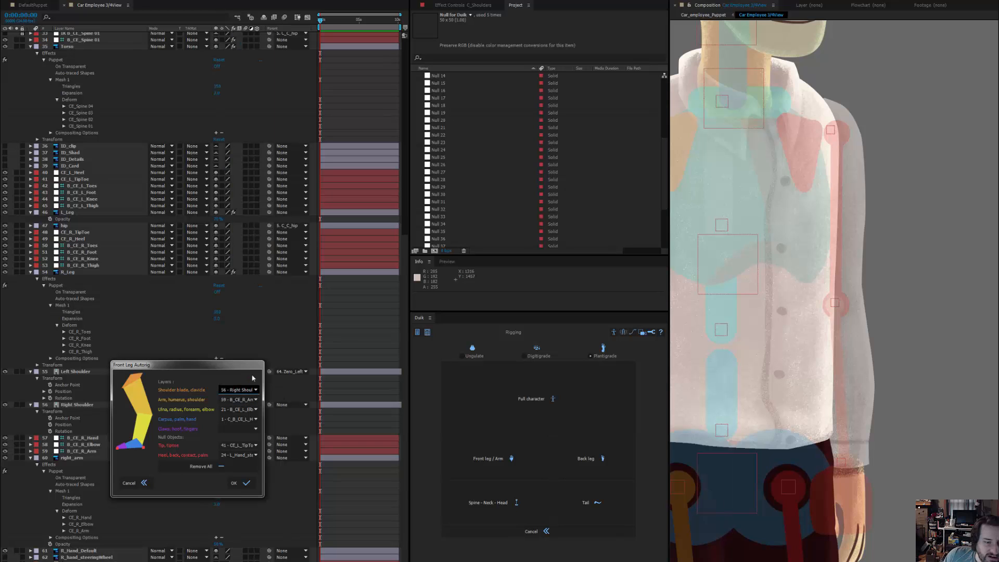
# - In the right arm auto-rig, assign B_CE_R_Elbow as the forearm and B_CE_R_Hand as the hand
pyautogui.click(255, 409)
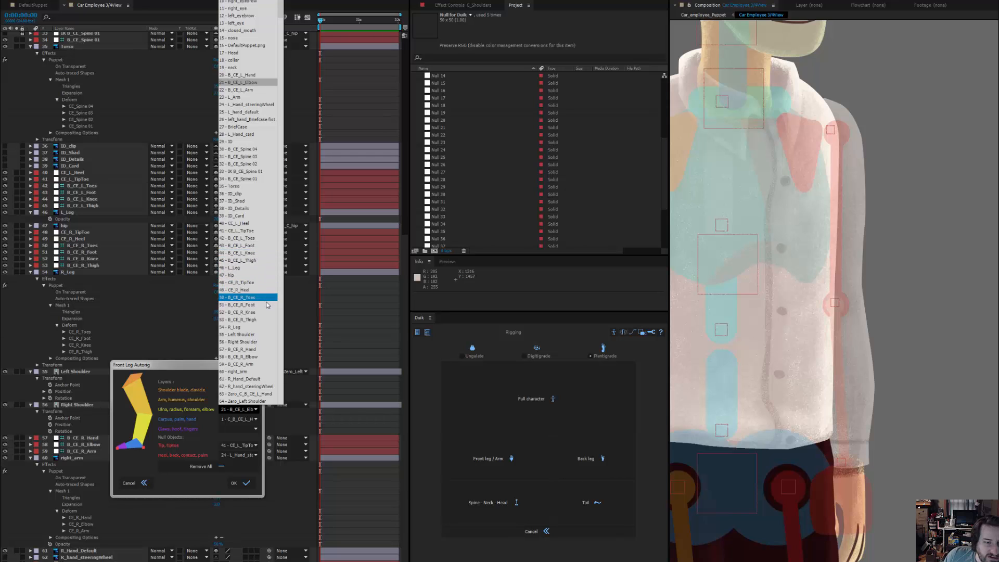
pyautogui.click(260, 357)
pyautogui.click(254, 419)
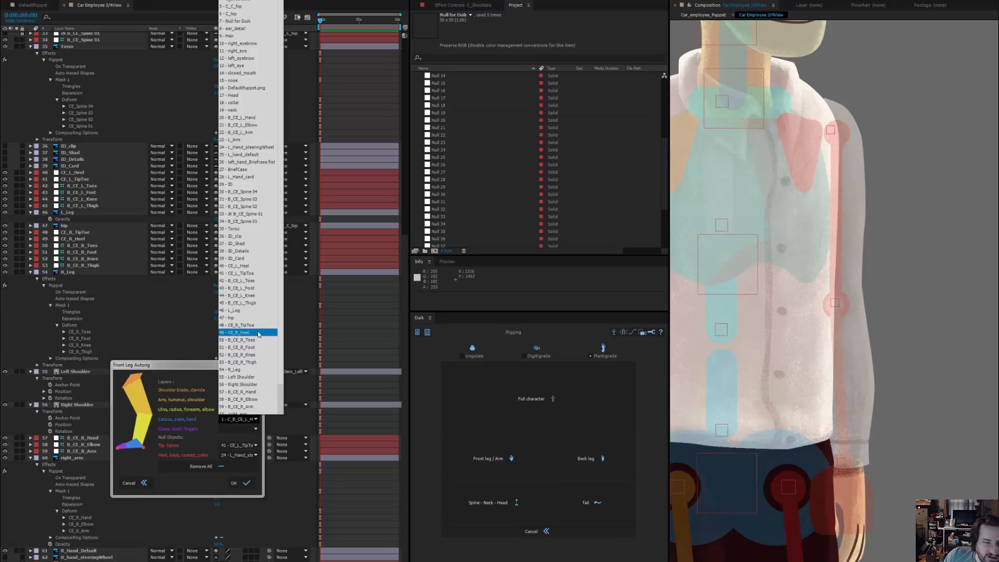
pyautogui.click(259, 393)
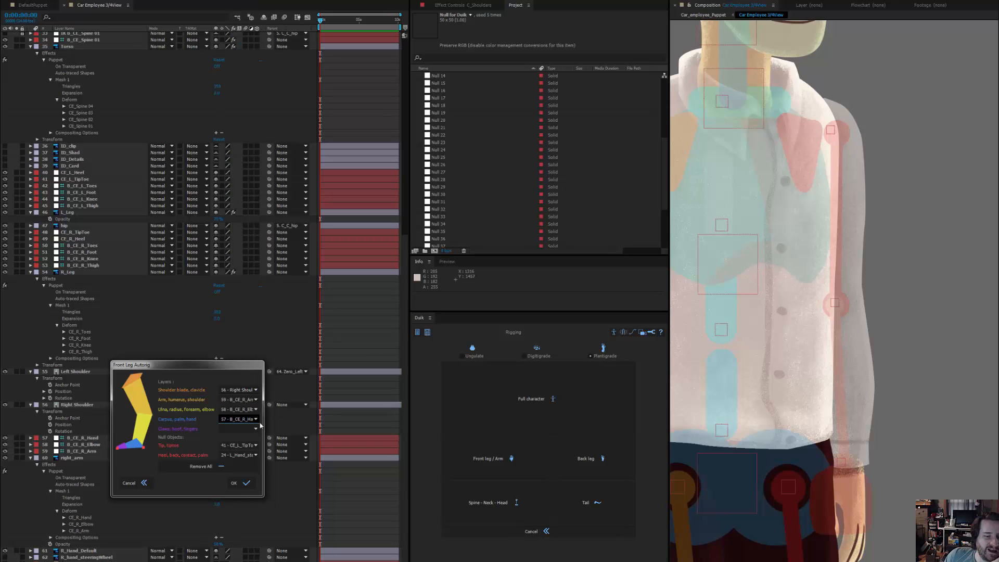
# - Create the right arm rig with both null objects set to None, and test the C_B_CE_R_Hand controller, undoing the move
pyautogui.click(255, 445)
pyautogui.scroll(1, 254, 16)
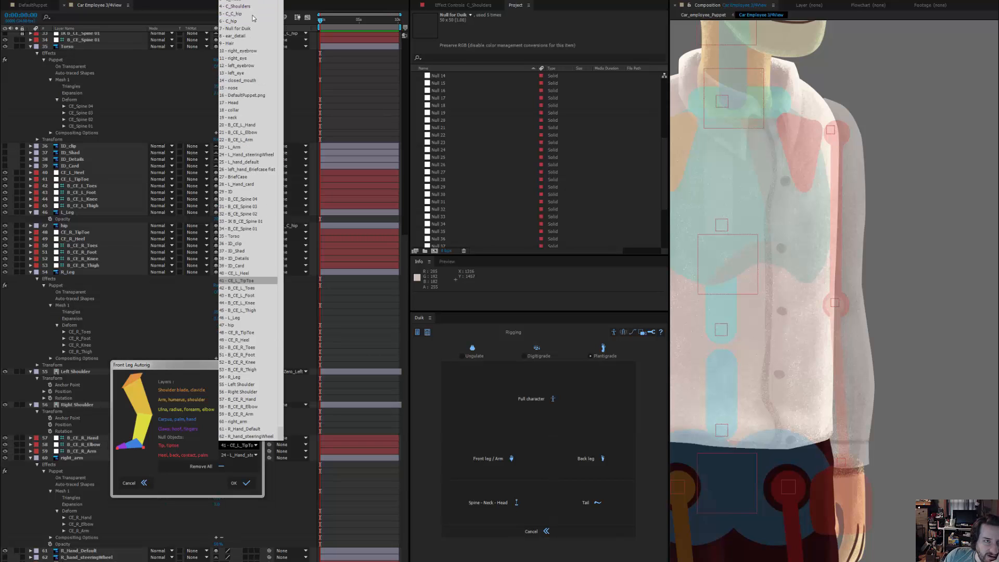
pyautogui.click(253, 1)
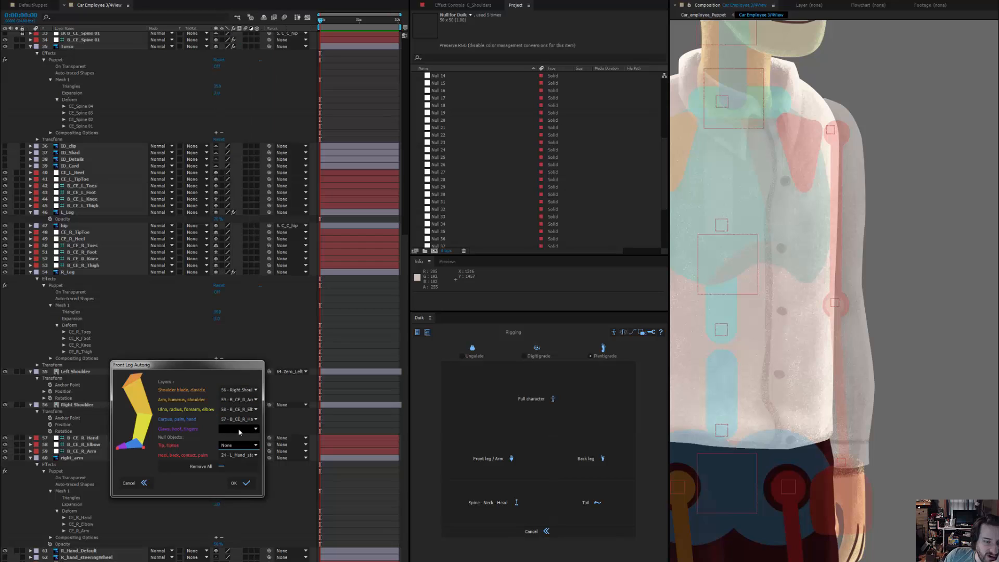
pyautogui.click(246, 454)
pyautogui.click(253, 1)
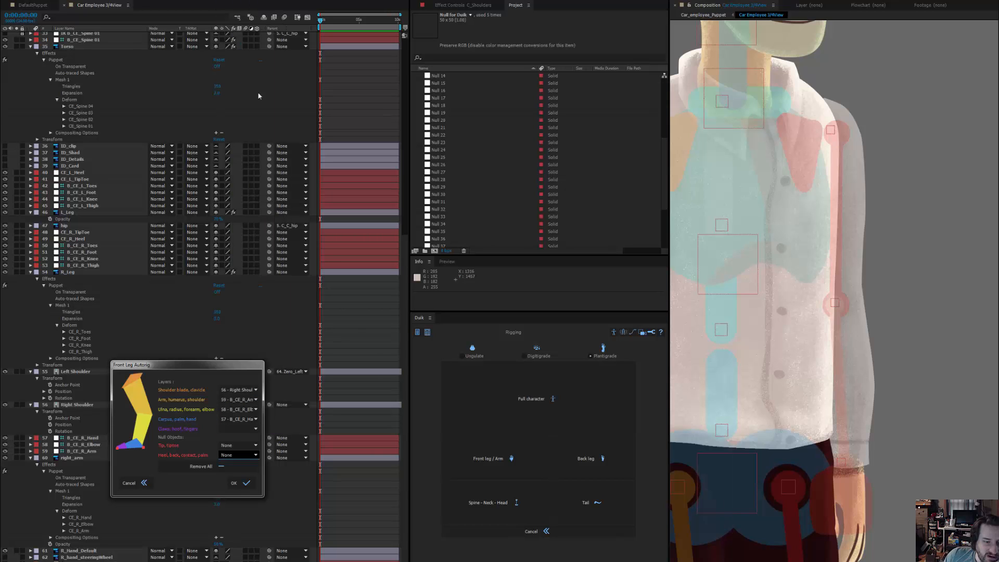
pyautogui.click(242, 484)
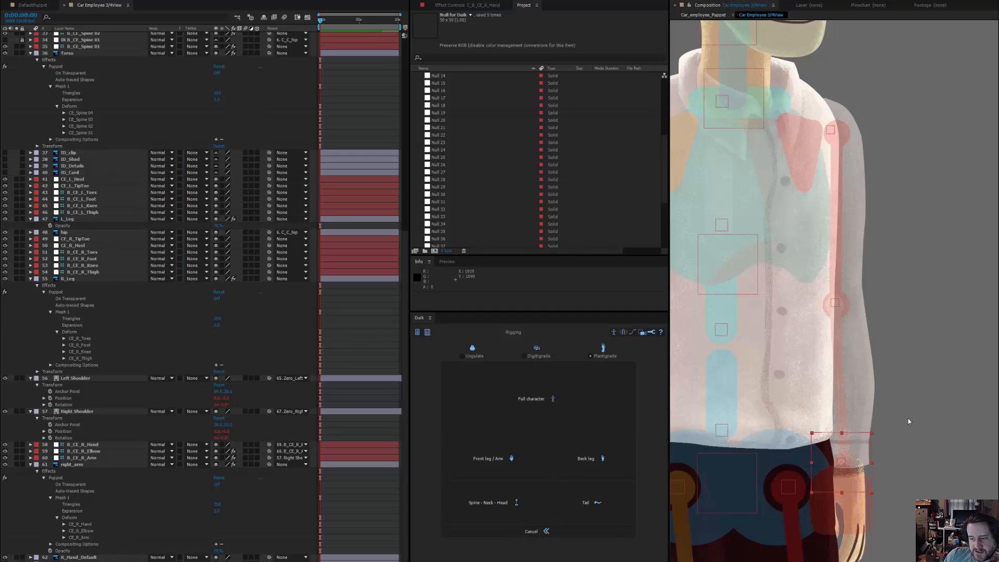
pyautogui.moveTo(865, 453); pyautogui.dragTo(924, 447)
pyautogui.hotkey('ctrl', 'z')
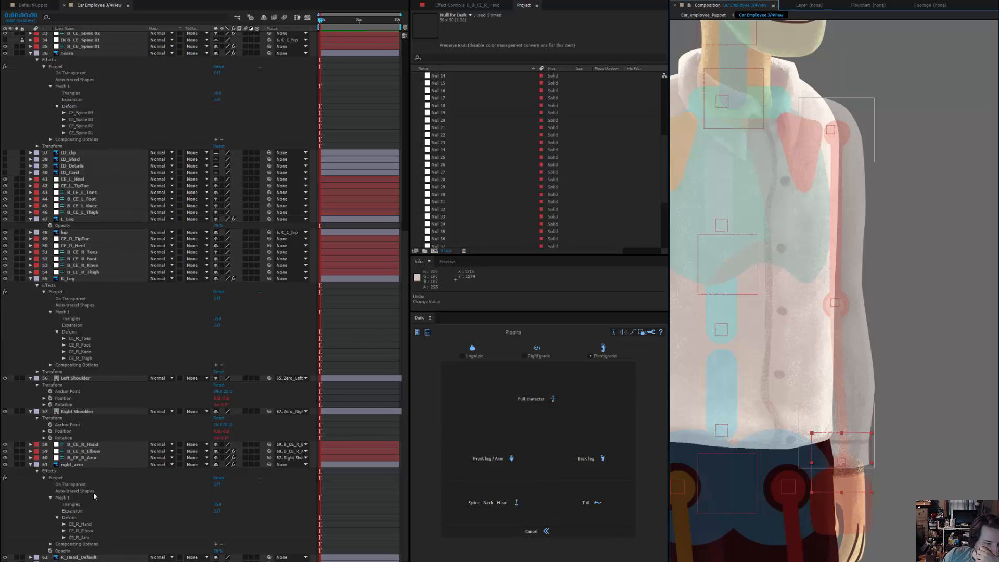
# - Check which layer Right Shoulder is parented to, and parent Zero_Right Shoulder to B_CE_Spine 03
pyautogui.scroll(5, 95, 389)
pyautogui.scroll(4, 94, 389)
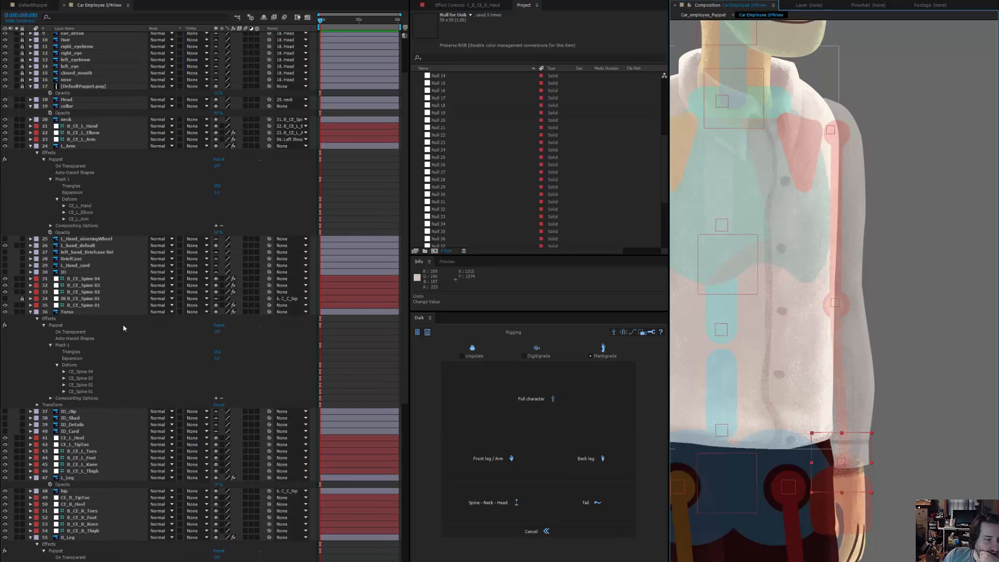
pyautogui.scroll(2, 129, 448)
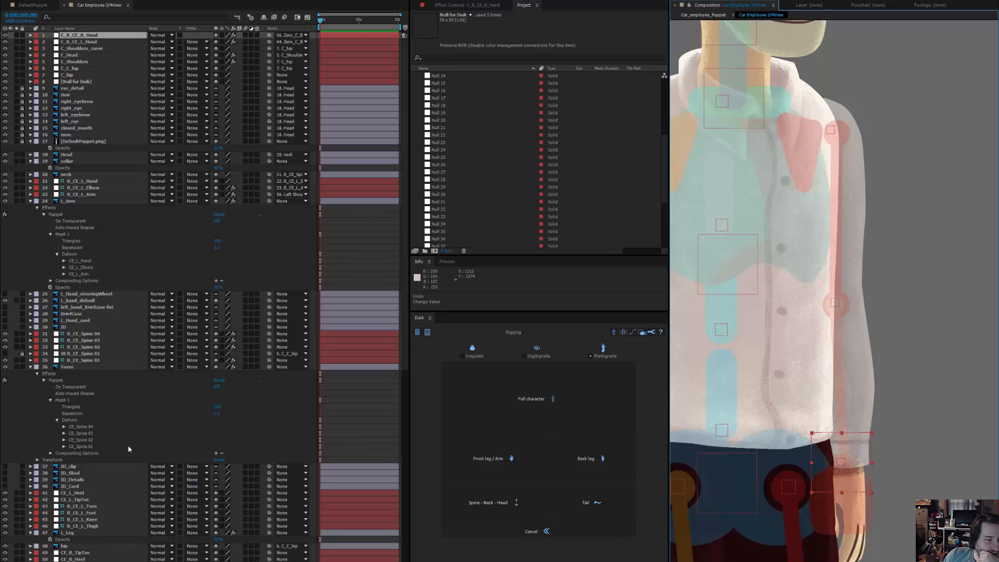
pyautogui.scroll(-9, 128, 448)
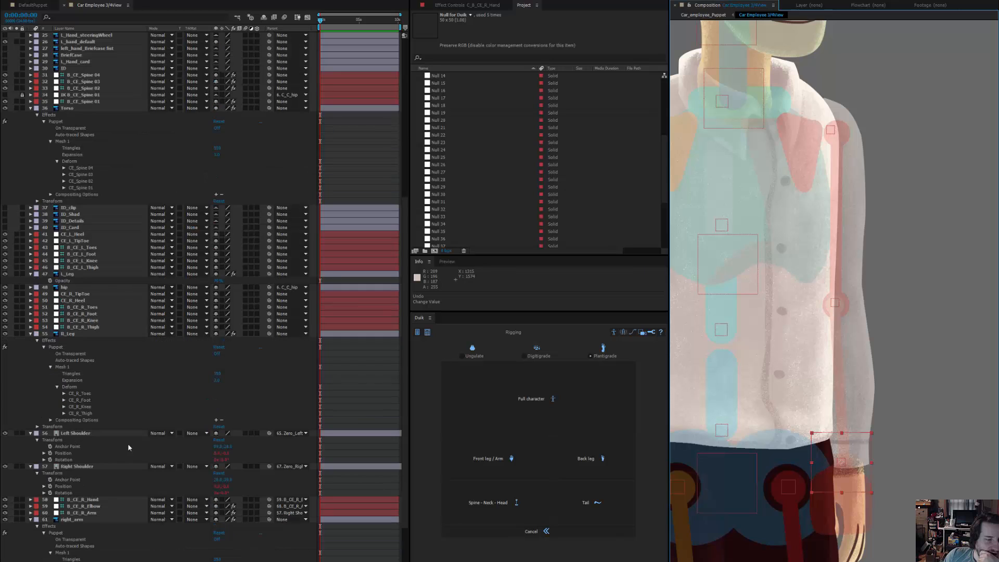
pyautogui.click(147, 467)
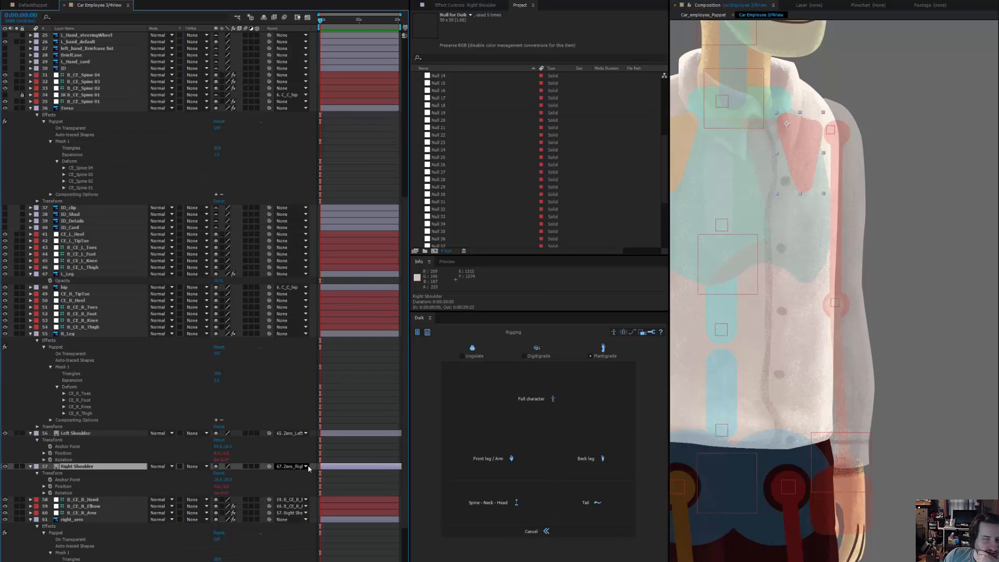
pyautogui.moveTo(310, 28); pyautogui.dragTo(323, 29)
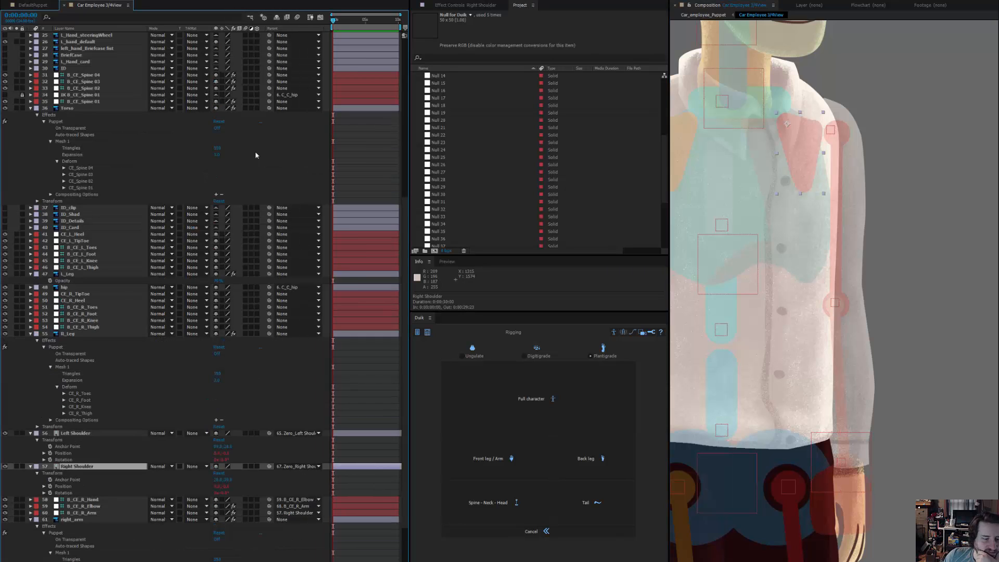
pyautogui.click(13, 561)
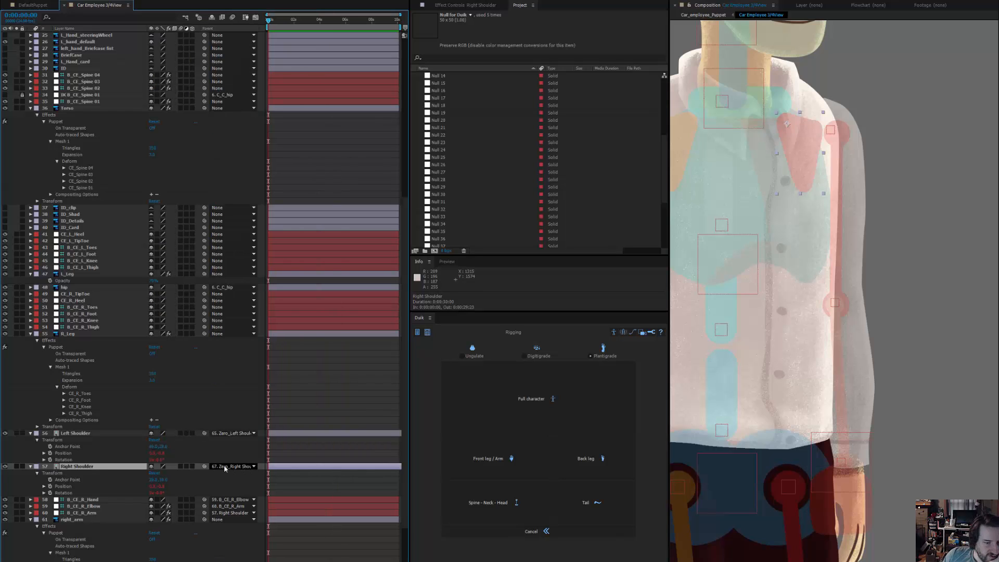
pyautogui.scroll(-4, 112, 482)
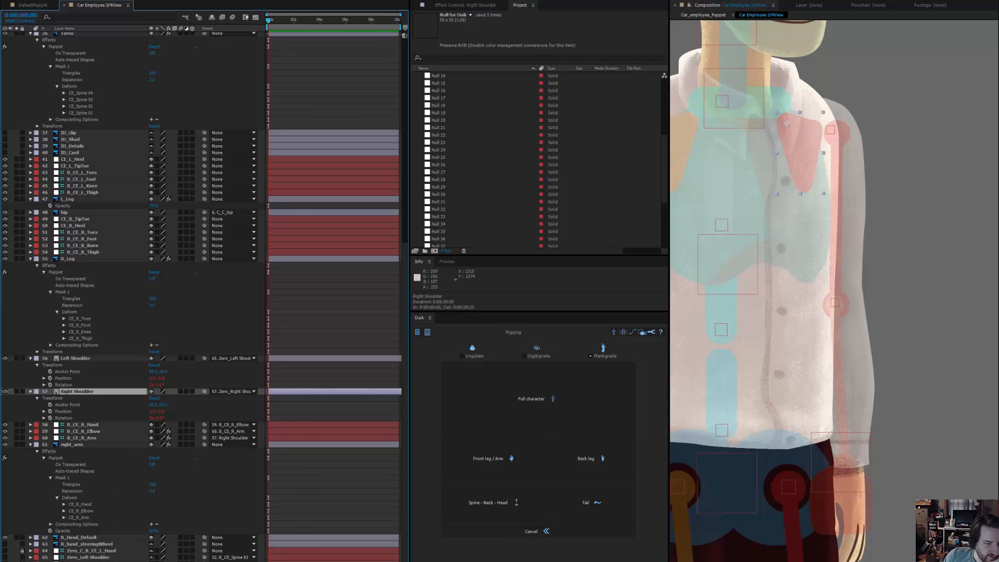
pyautogui.click(231, 391)
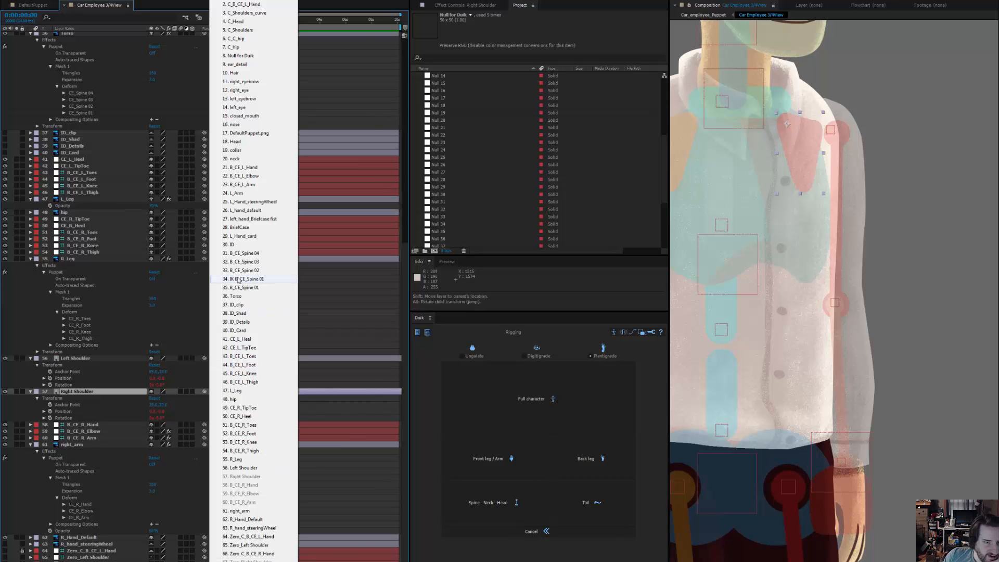
pyautogui.click(237, 262)
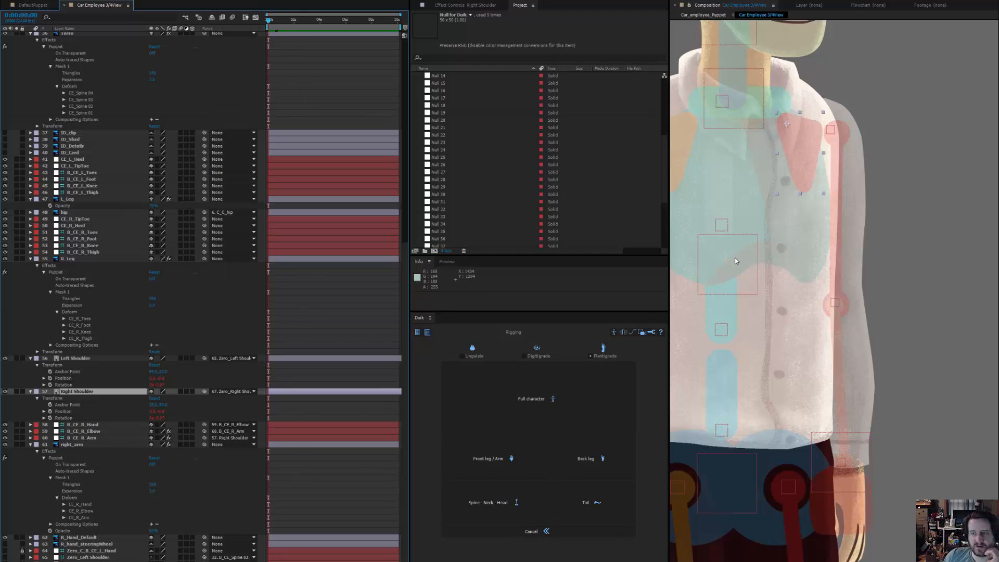
# - Test how the torso and both arms follow the C_Shoulders and C_C_hip controllers, undoing the moves
pyautogui.scroll(-3, 736, 261)
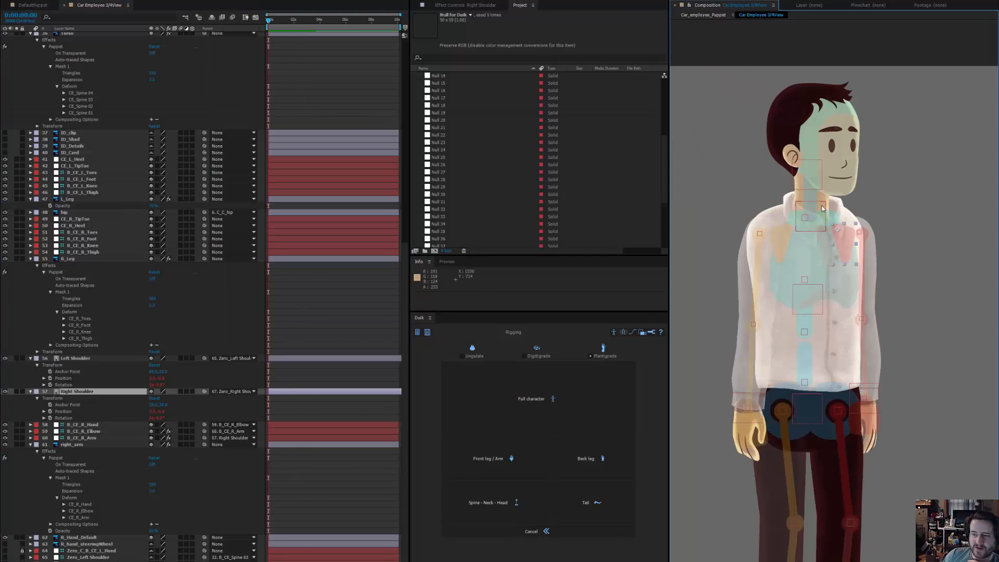
pyautogui.moveTo(822, 208)
pyautogui.mouseDown()
pyautogui.moveTo(885, 221)
pyautogui.moveTo(789, 227)
pyautogui.moveTo(739, 213)
pyautogui.moveTo(703, 229)
pyautogui.moveTo(739, 240)
pyautogui.moveTo(871, 221)
pyautogui.moveTo(749, 194)
pyautogui.moveTo(713, 209)
pyautogui.moveTo(836, 203)
pyautogui.mouseUp()
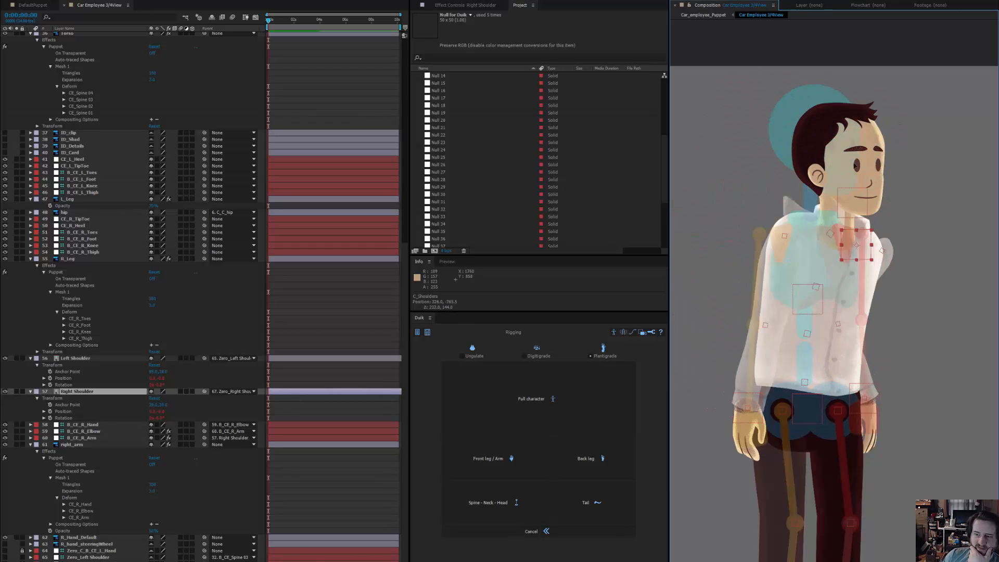
pyautogui.moveTo(797, 238); pyautogui.dragTo(740, 247)
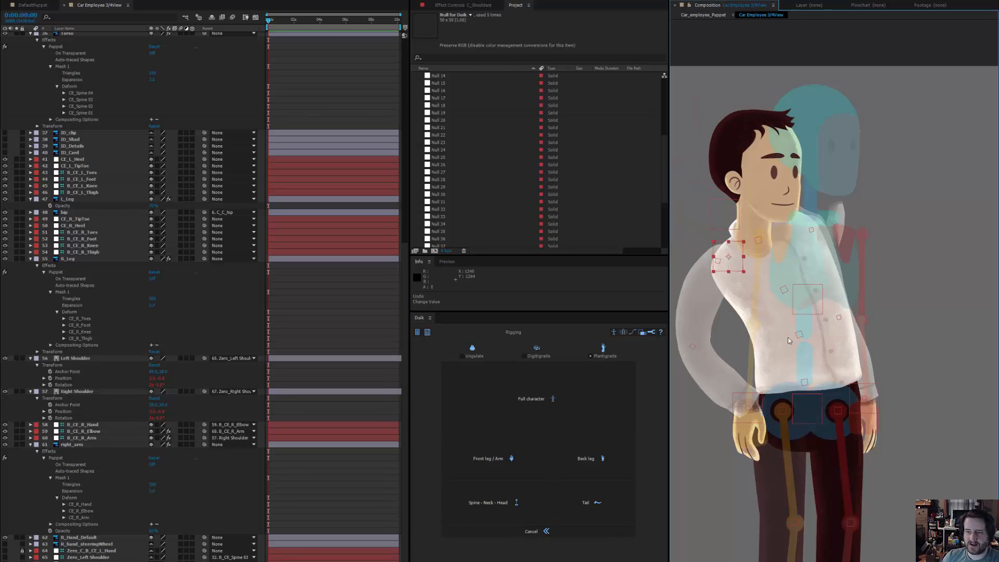
pyautogui.hotkey('ctrl', 'z')
pyautogui.moveTo(797, 399); pyautogui.dragTo(817, 319)
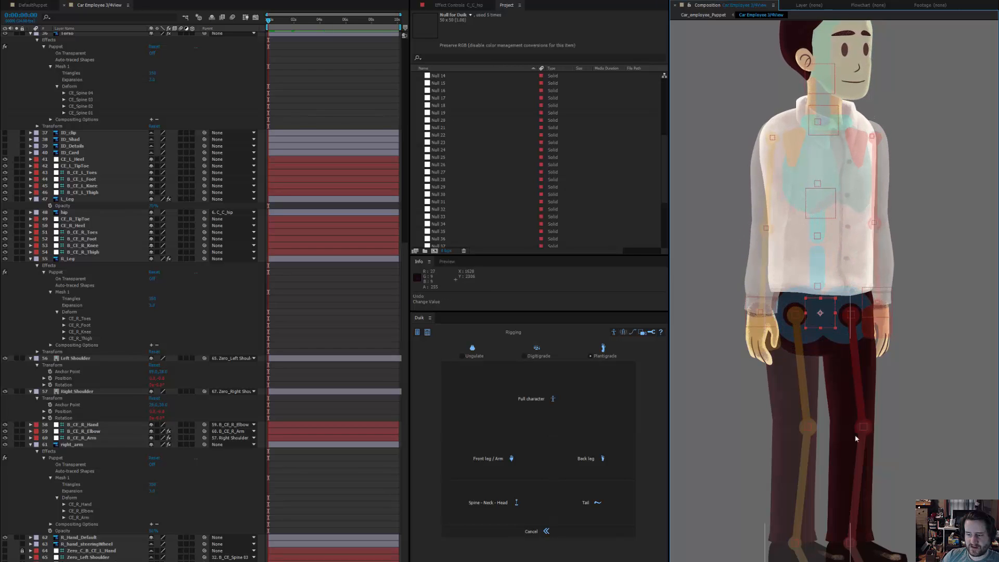
# - Start a Back leg auto-rig for the left leg, keeping B_CE_L_Thigh, B_CE_L_Knee, B_CE_L_Foot and B_CE_L_Toes as its layers
pyautogui.moveTo(856, 439); pyautogui.dragTo(838, 340)
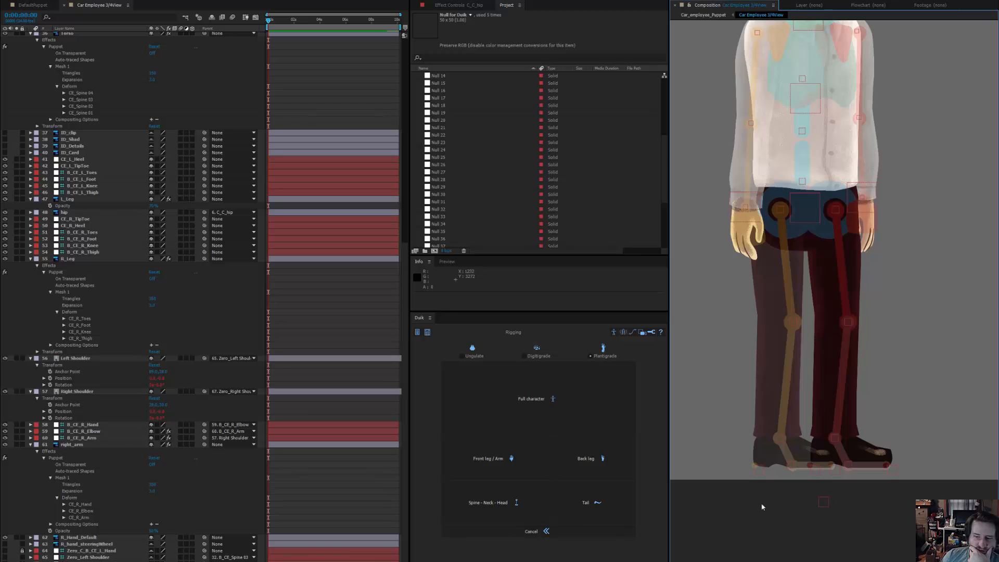
pyautogui.click(582, 463)
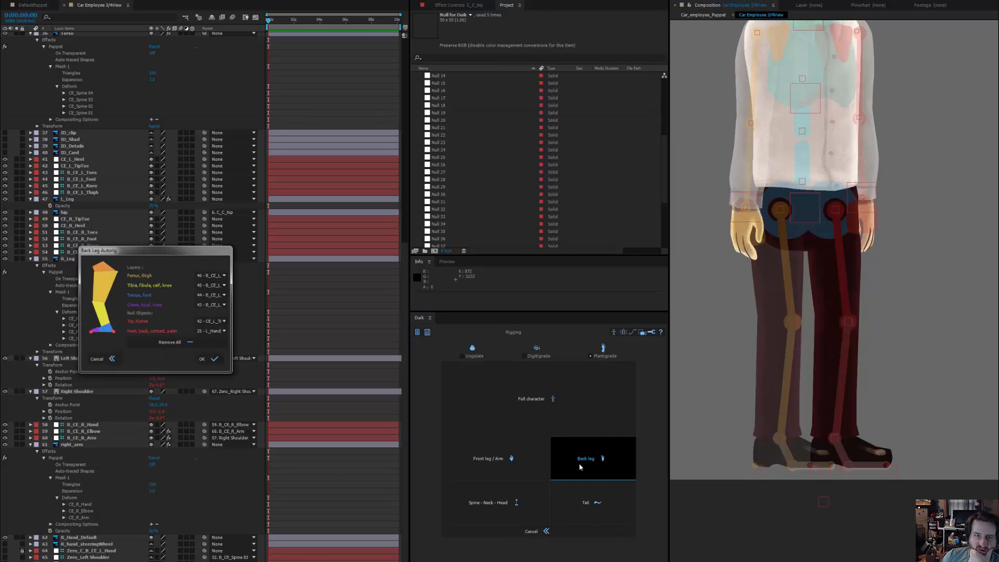
pyautogui.click(224, 276)
pyautogui.click(225, 279)
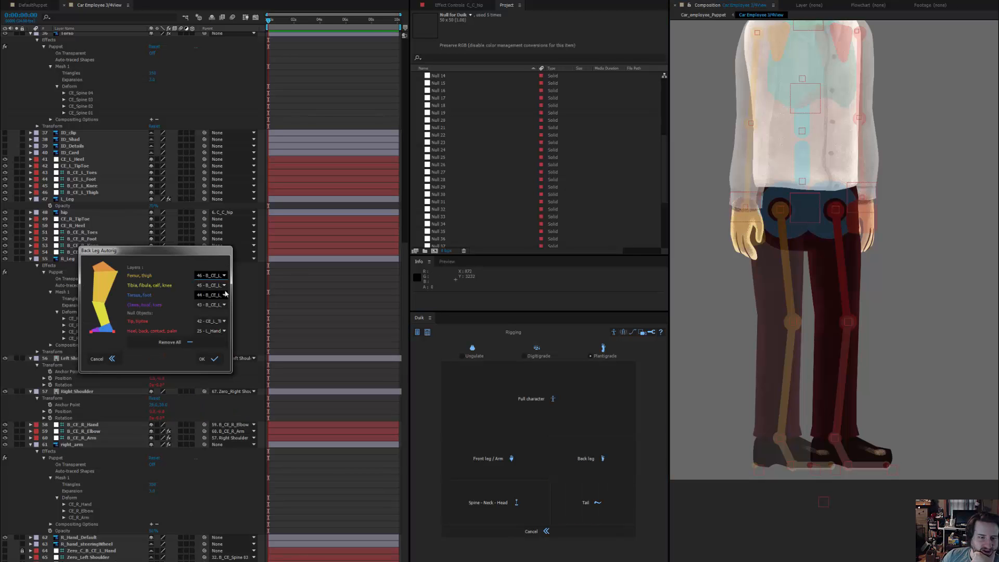
pyautogui.click(225, 285)
pyautogui.click(226, 295)
pyautogui.click(226, 295)
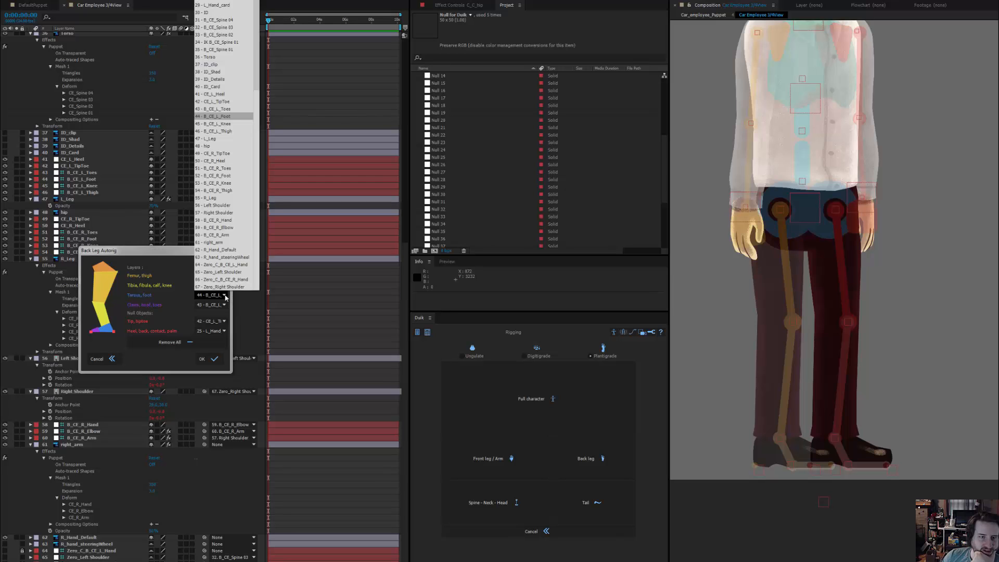
pyautogui.click(226, 296)
pyautogui.click(225, 306)
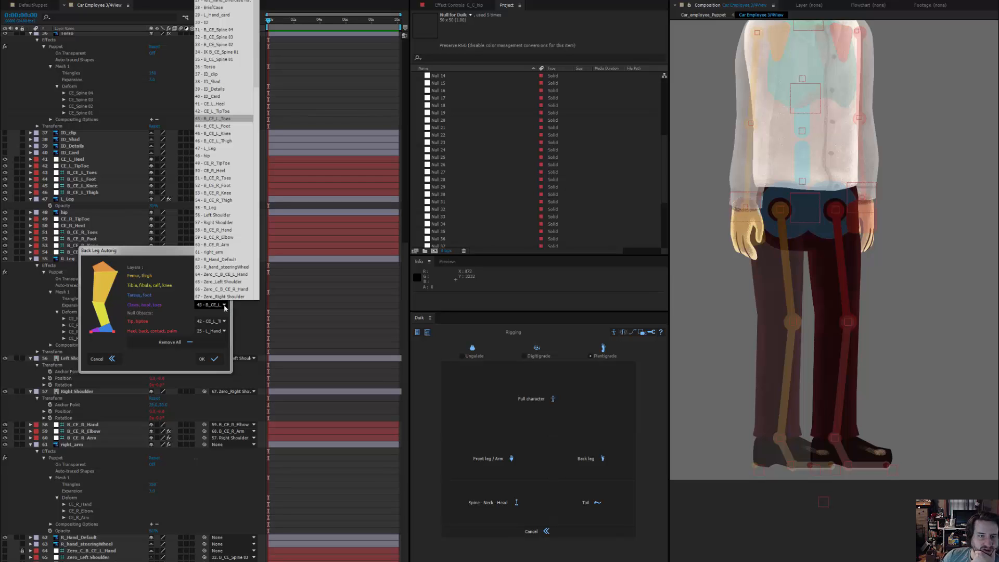
pyautogui.click(226, 307)
# - Keep CE_L_TipToe as the tip, assign CE_L_Heel as the heel, and create the left leg rig
pyautogui.click(226, 321)
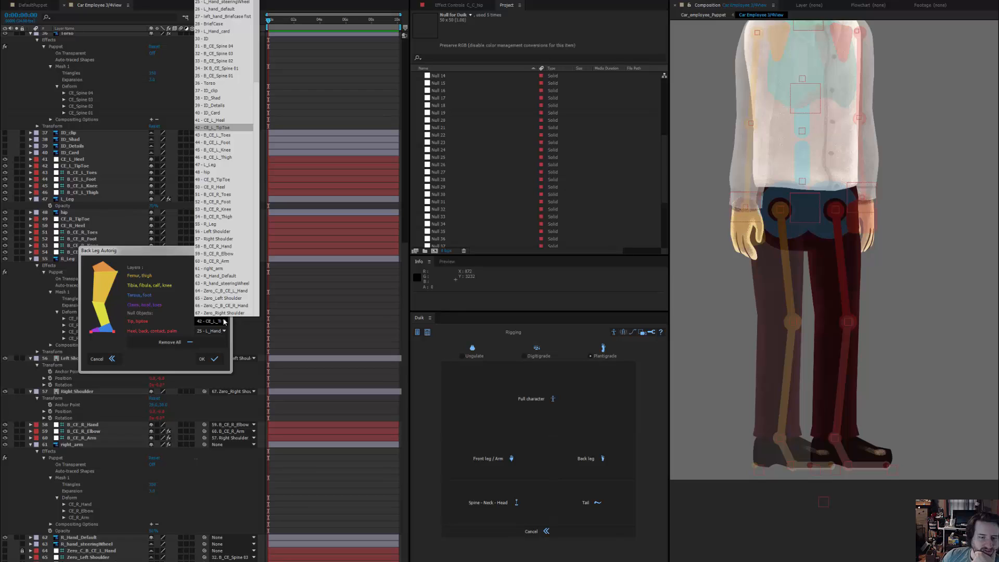
pyautogui.click(223, 332)
pyautogui.click(223, 332)
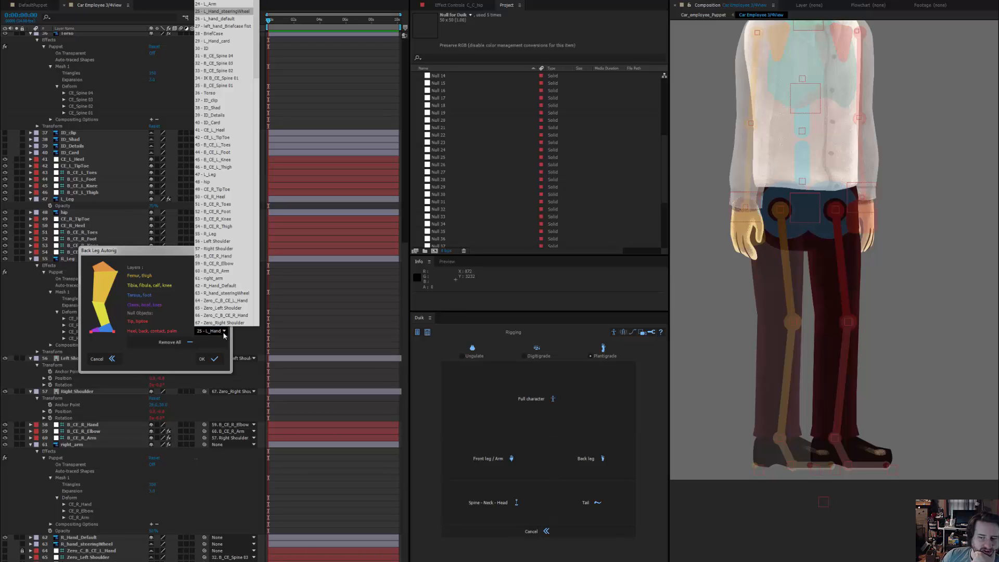
pyautogui.click(227, 131)
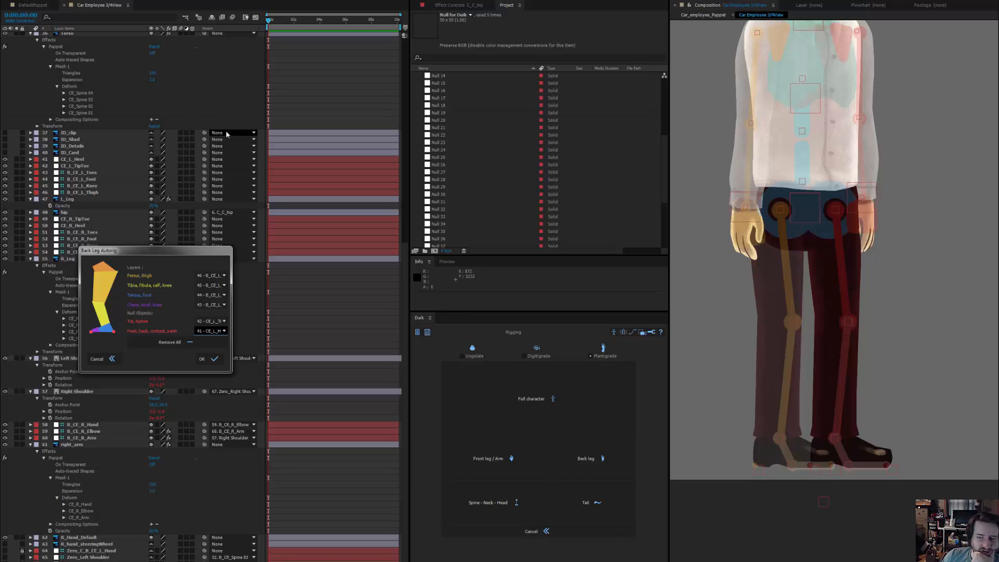
pyautogui.click(218, 359)
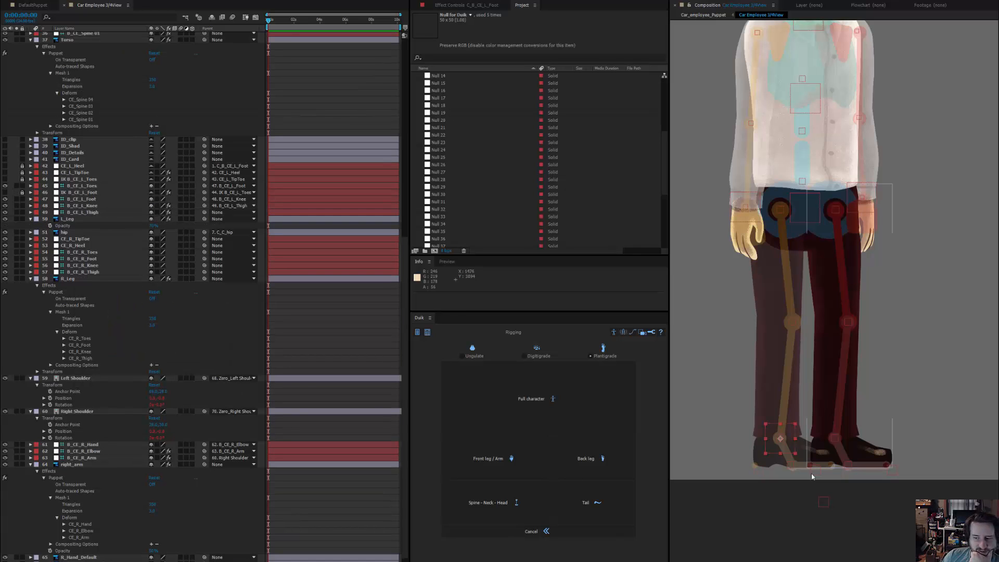
# - Test how the left leg bends by moving the C_B_CE_L_Foot controller, undoing all the moves
pyautogui.moveTo(793, 433); pyautogui.dragTo(709, 410)
pyautogui.scroll(-3, 755, 409)
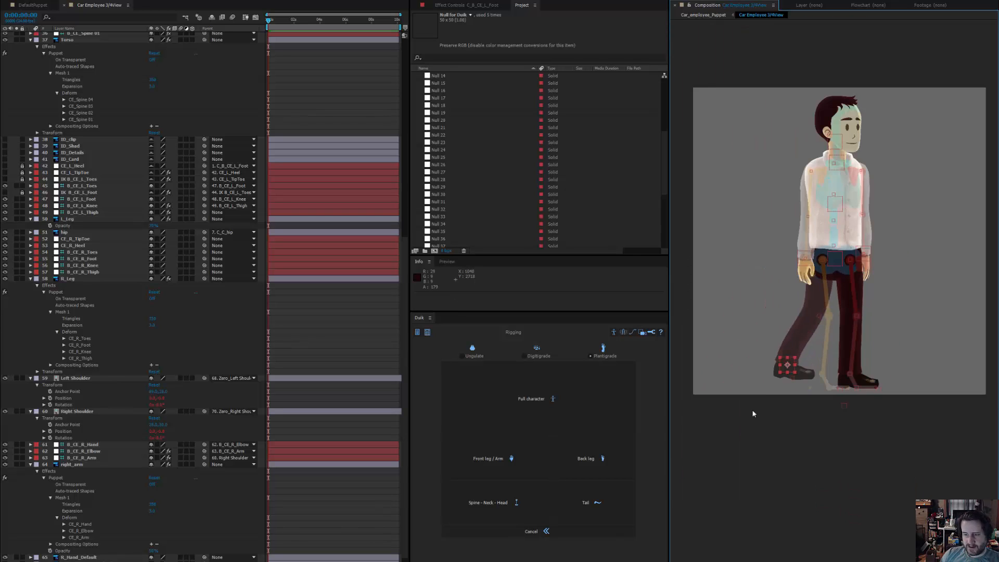
pyautogui.scroll(3, 773, 391)
pyautogui.moveTo(800, 397); pyautogui.dragTo(741, 260)
pyautogui.hotkey('ctrl', 'z')
pyautogui.hotkey('ctrl', 'z')
pyautogui.hotkey('ctrl', 'z')
pyautogui.hotkey('ctrl', 'z')
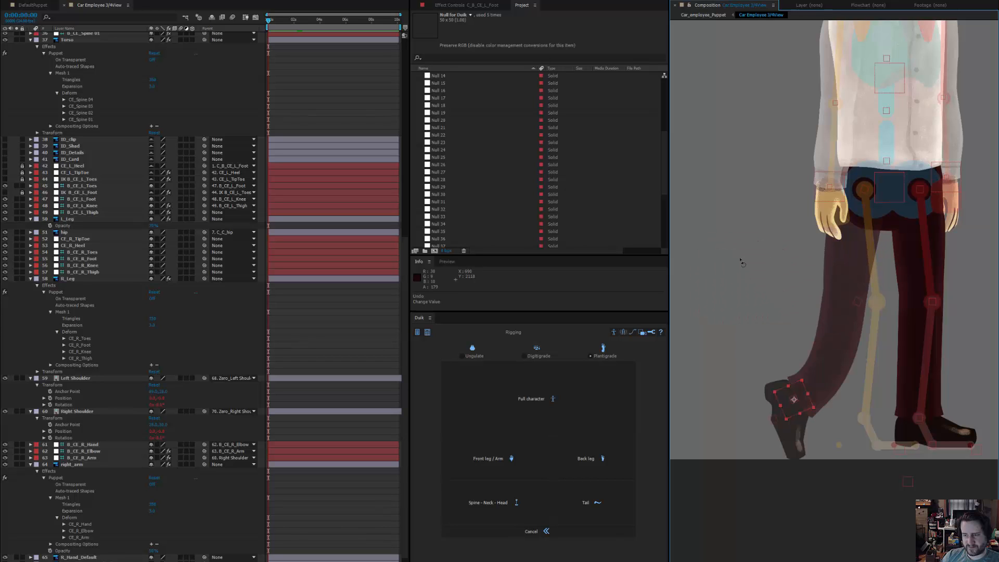
pyautogui.hotkey('ctrl', 'z')
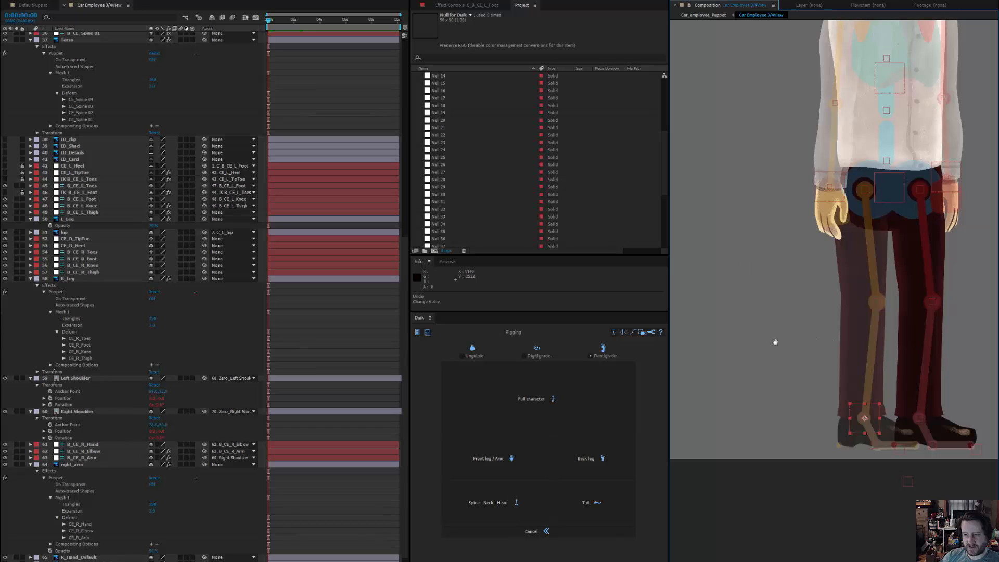
# - Test the left leg's bending by moving and rotating the C_B_CE_L_Foot controller, undoing every change
pyautogui.moveTo(775, 343); pyautogui.dragTo(708, 353)
pyautogui.moveTo(755, 438); pyautogui.dragTo(693, 348)
pyautogui.press('w')
pyautogui.press('v')
pyautogui.moveTo(761, 368); pyautogui.dragTo(711, 316)
pyautogui.hotkey('ctrl', 'z')
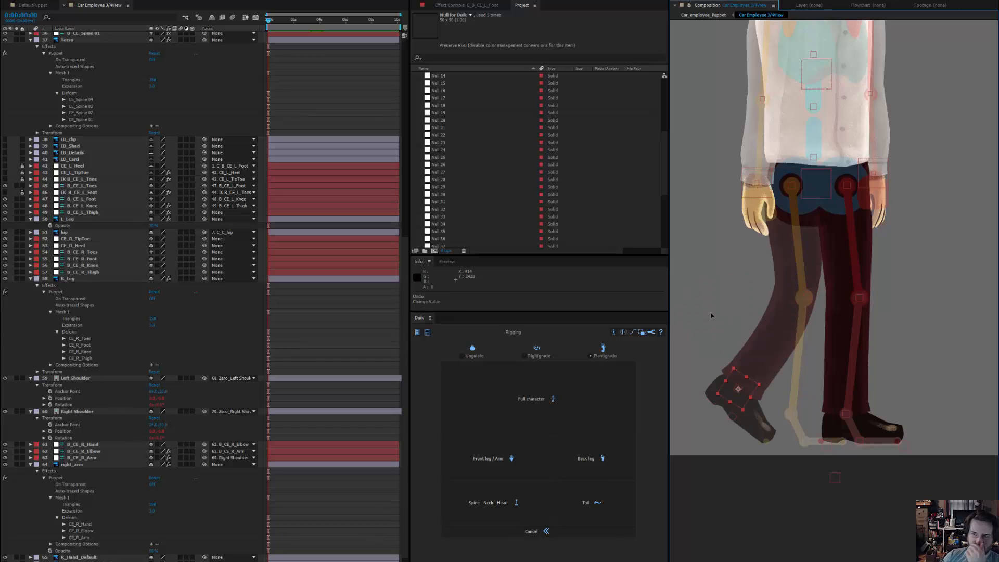
pyautogui.hotkey('ctrl', 'z')
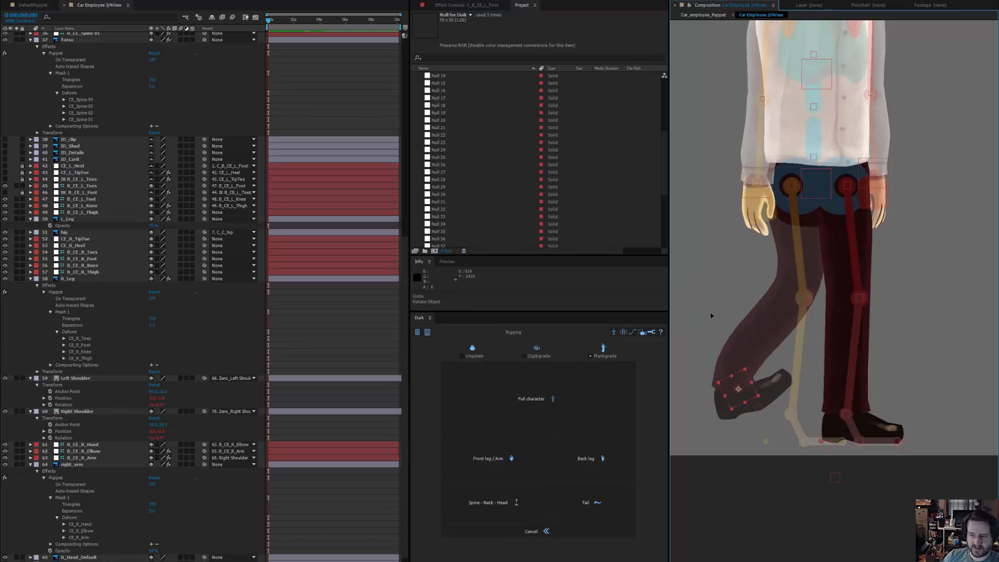
pyautogui.hotkey('ctrl', 'z')
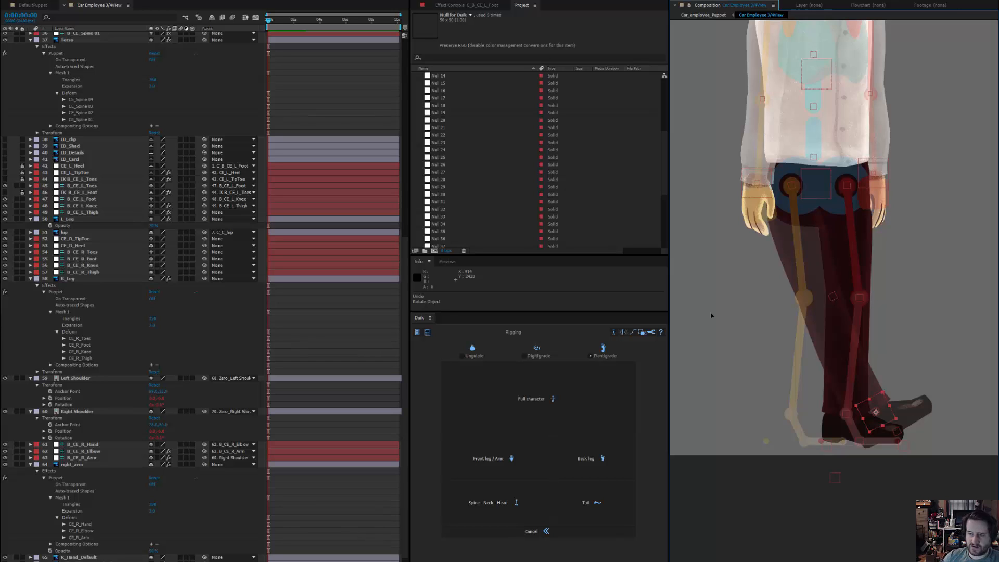
pyautogui.hotkey('ctrl', 'z')
pyautogui.hotkey('ctrl', 'z')
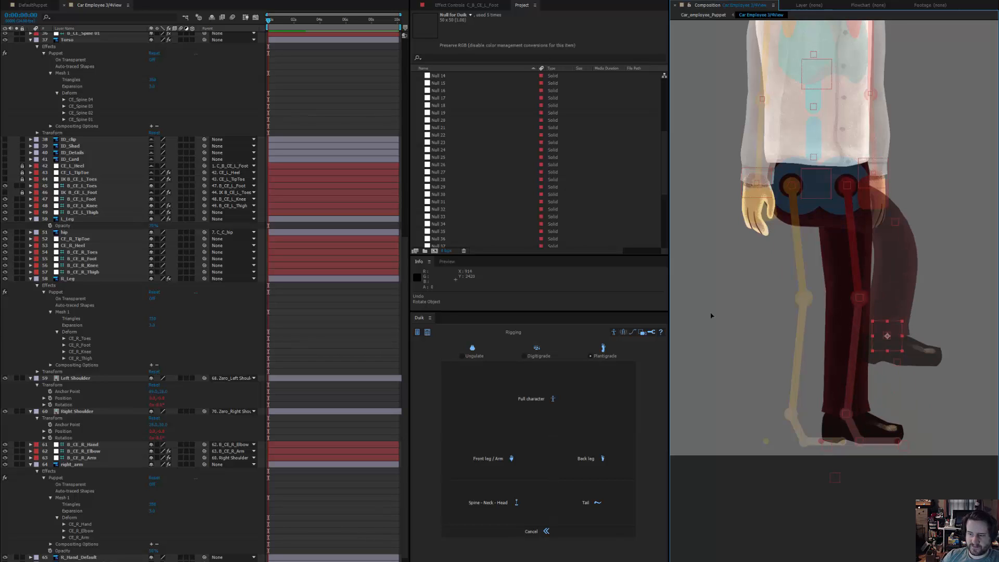
pyautogui.hotkey('ctrl', 'z')
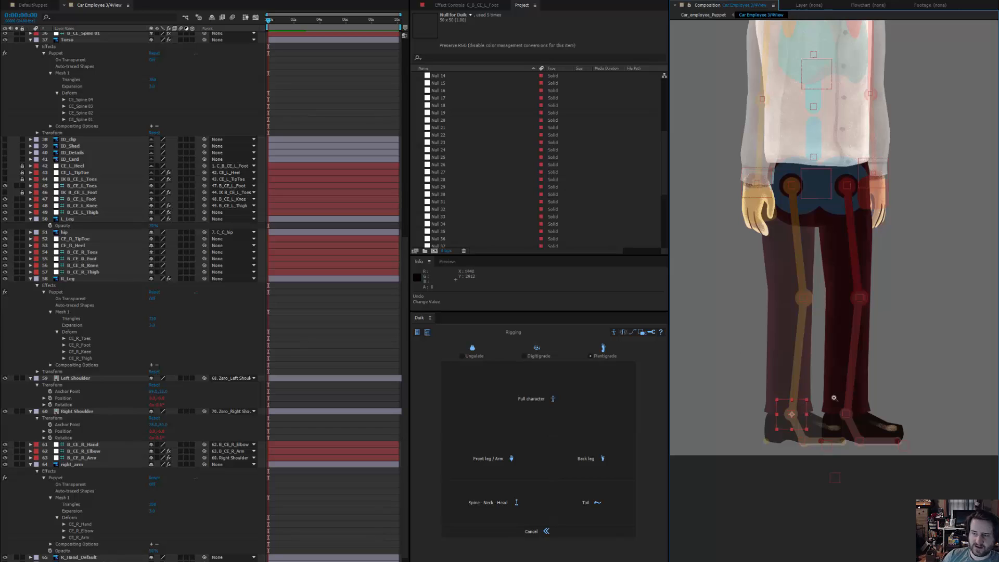
# - Parent the B_CE_L_Thigh layer to the C_C_hip controller
pyautogui.click(29, 340)
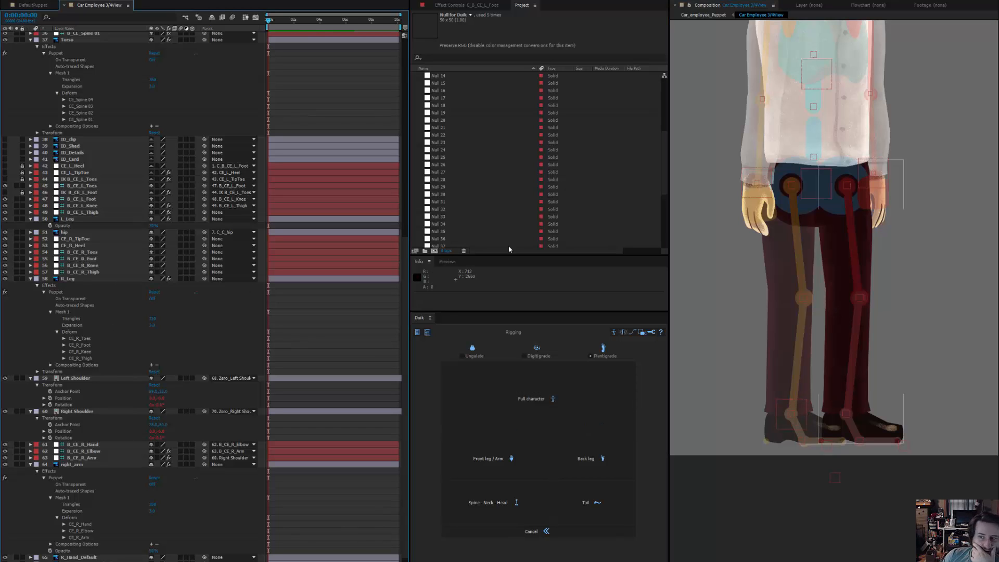
pyautogui.click(797, 185)
pyautogui.click(795, 185)
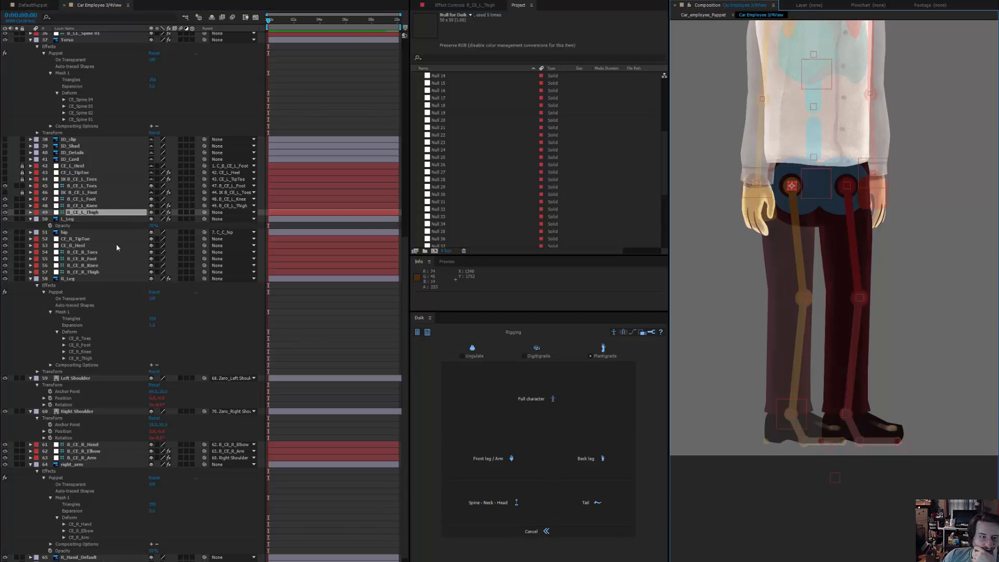
pyautogui.click(218, 213)
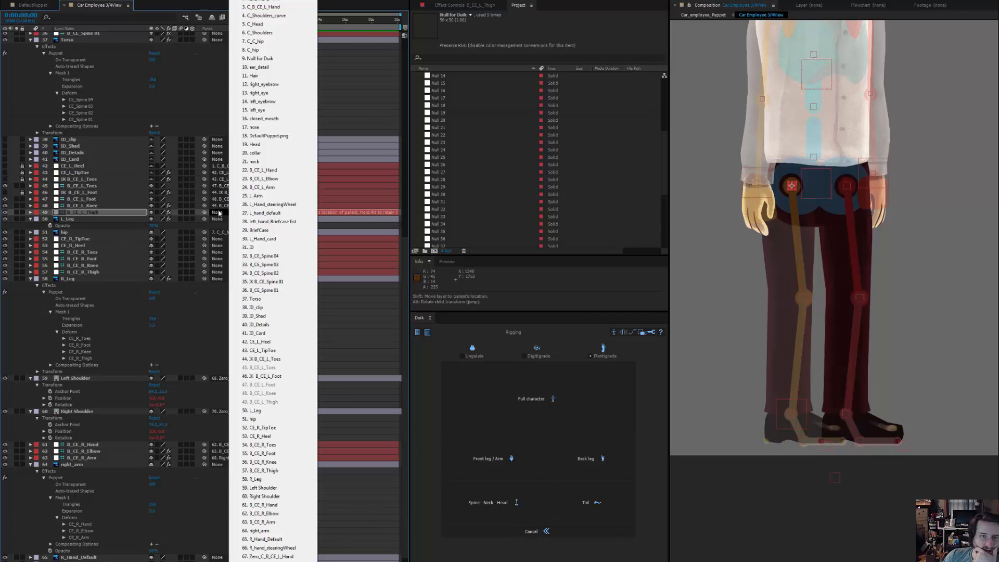
pyautogui.click(275, 42)
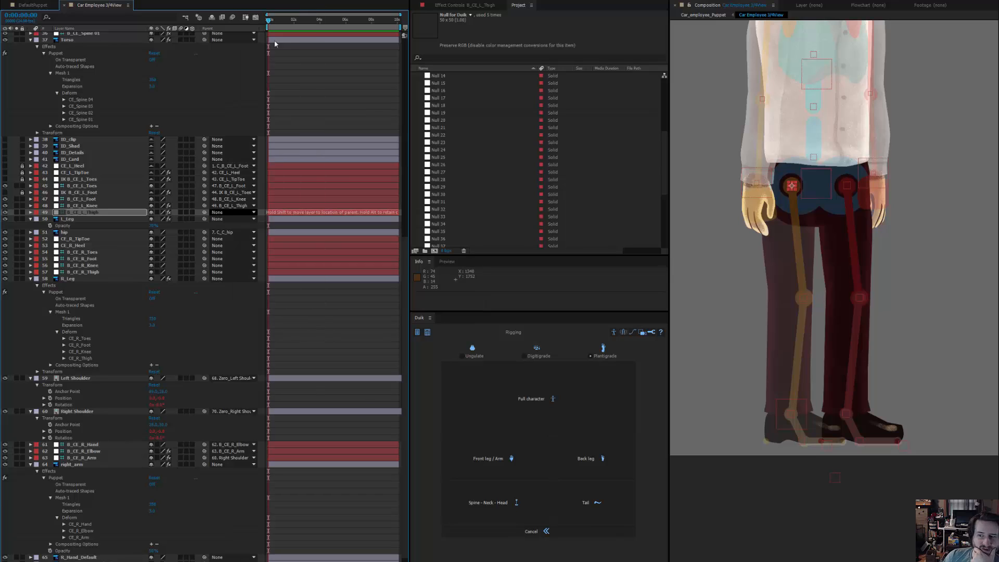
# - Test how the hips, torso and left leg follow the C_C_hip and C_hip controllers, undoing the moves
pyautogui.moveTo(825, 193); pyautogui.dragTo(790, 175)
pyautogui.moveTo(786, 222); pyautogui.dragTo(787, 249)
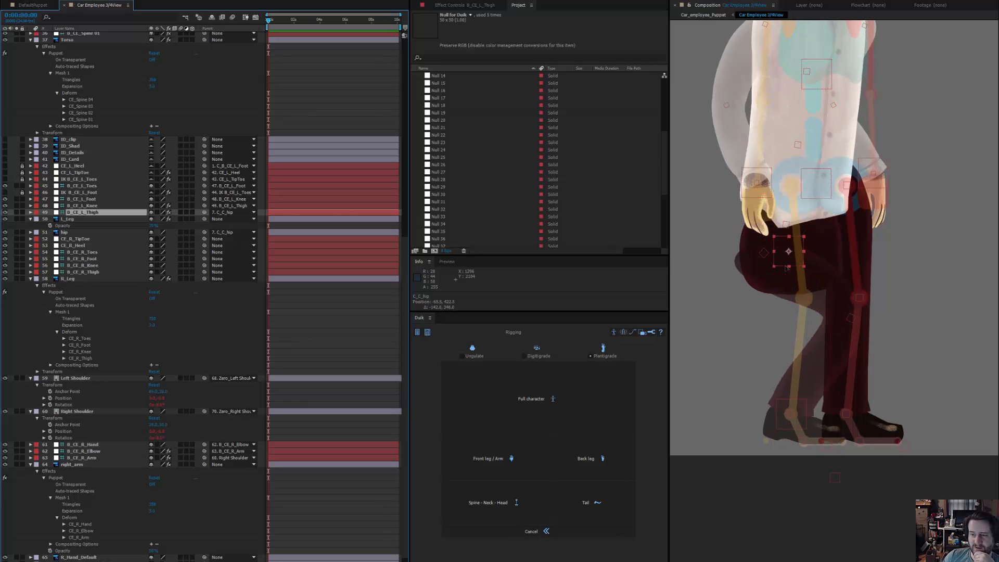
pyautogui.click(797, 225)
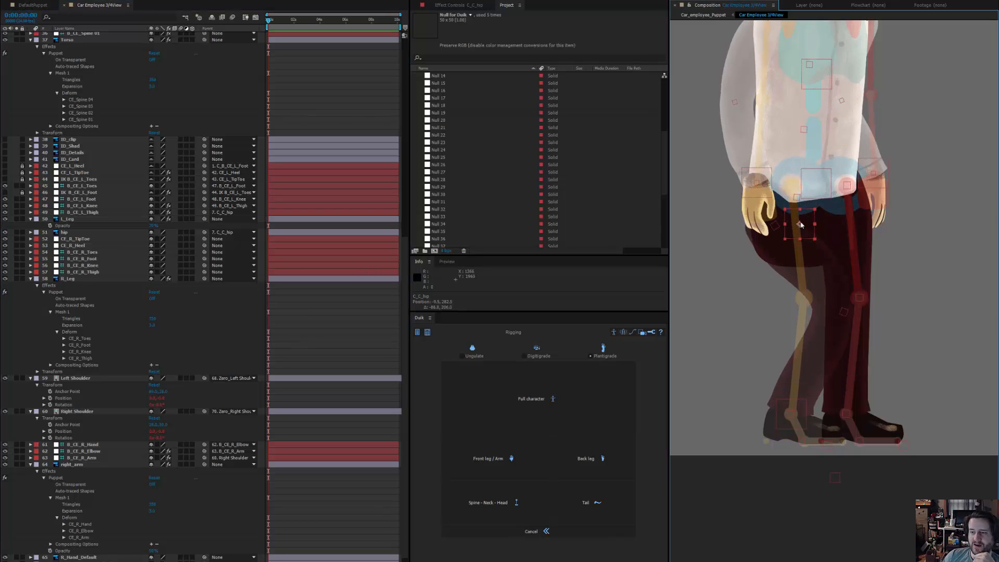
pyautogui.moveTo(797, 225); pyautogui.dragTo(796, 311)
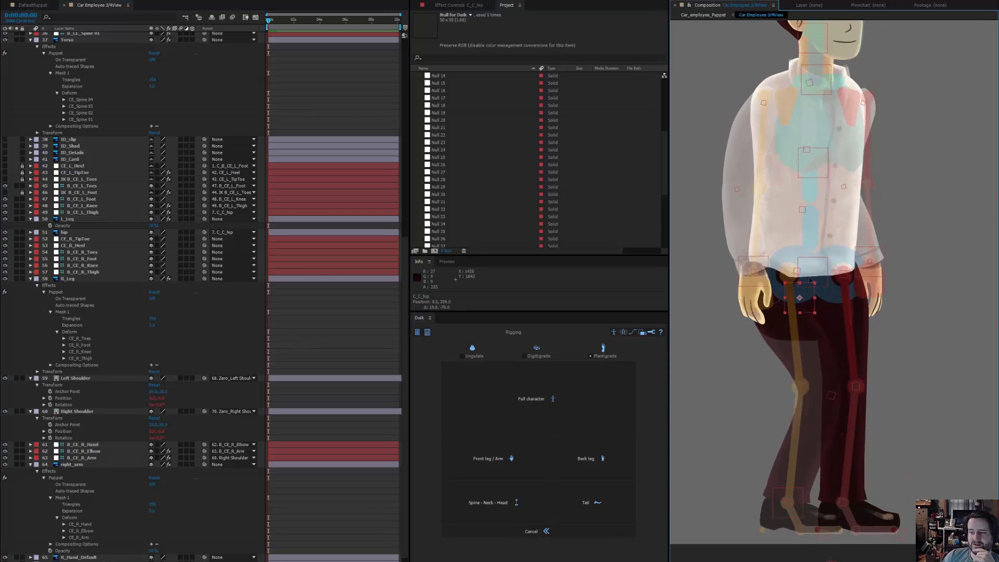
pyautogui.moveTo(807, 262); pyautogui.dragTo(840, 264)
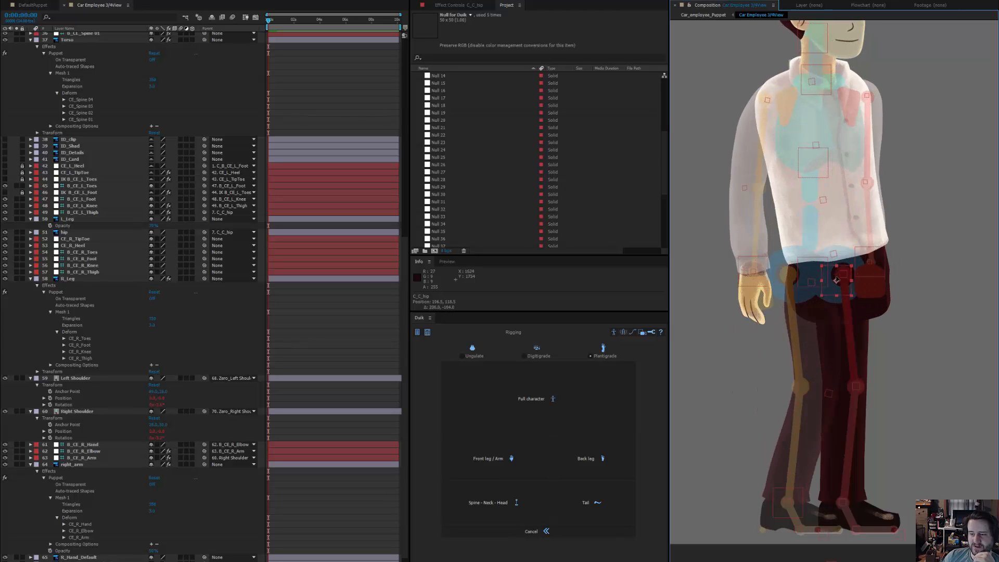
pyautogui.moveTo(848, 271); pyautogui.dragTo(798, 270)
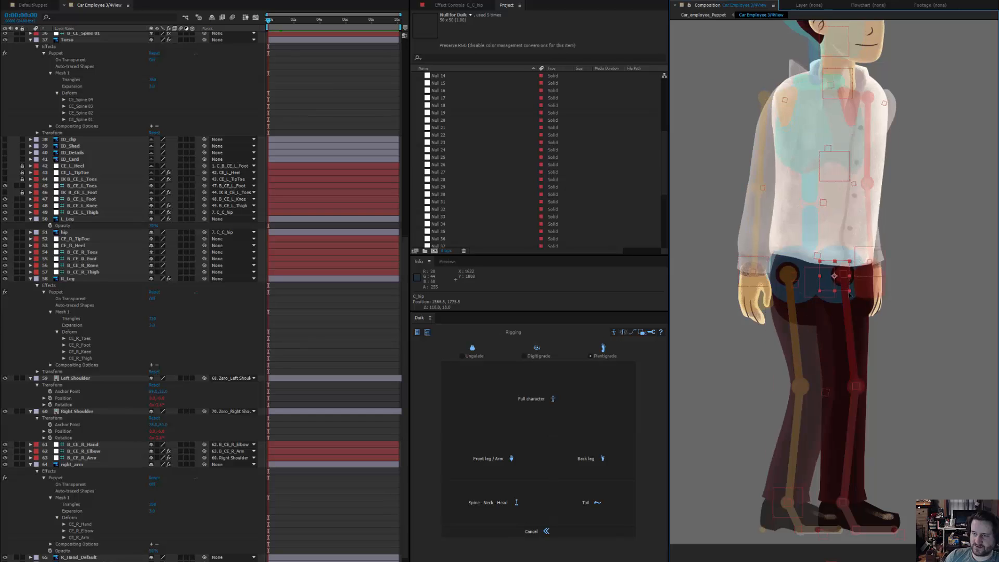
pyautogui.moveTo(821, 311); pyautogui.dragTo(809, 379)
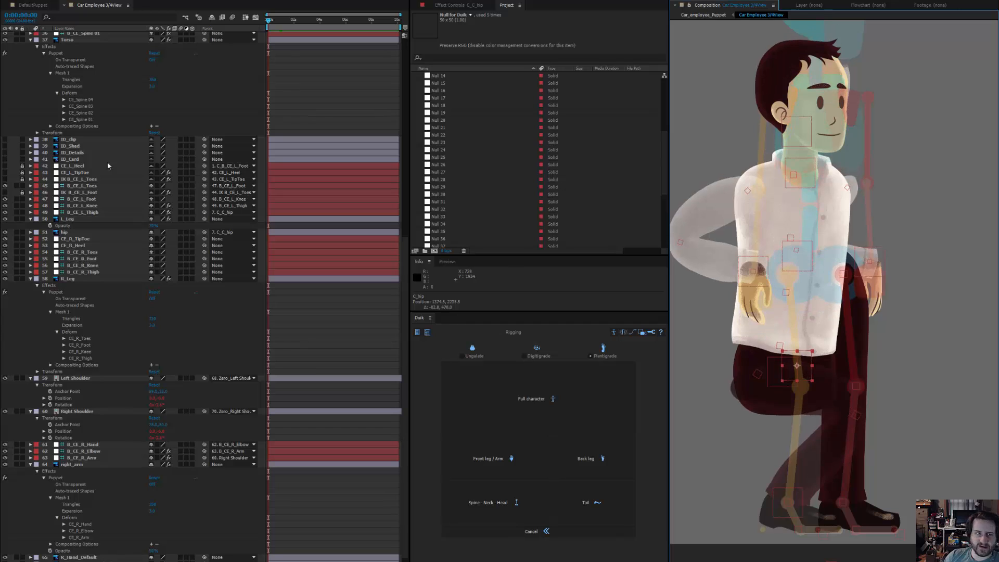
pyautogui.hotkey('ctrl', 'z')
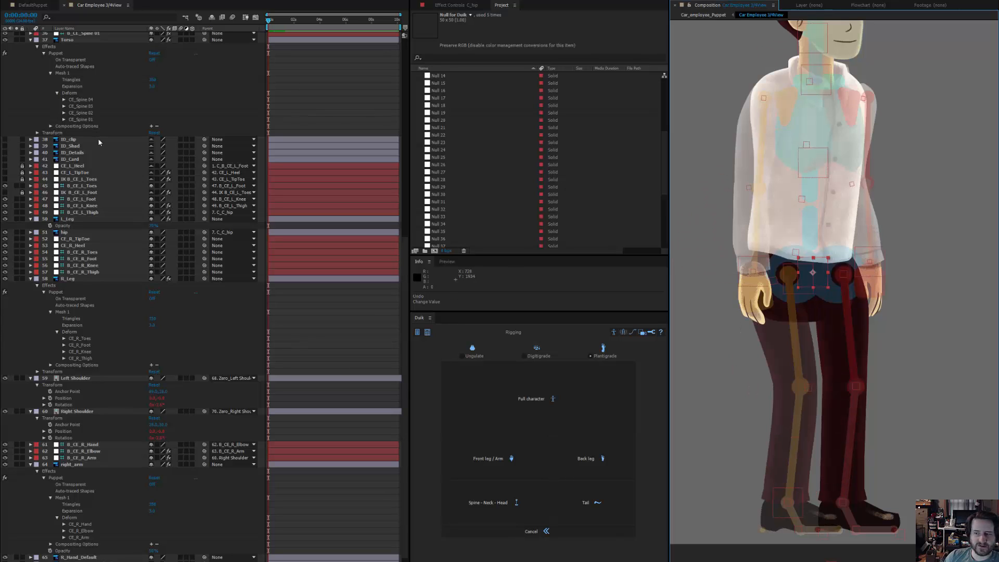
pyautogui.hotkey('ctrl', 'z')
pyautogui.hotkey('ctrl', 'z')
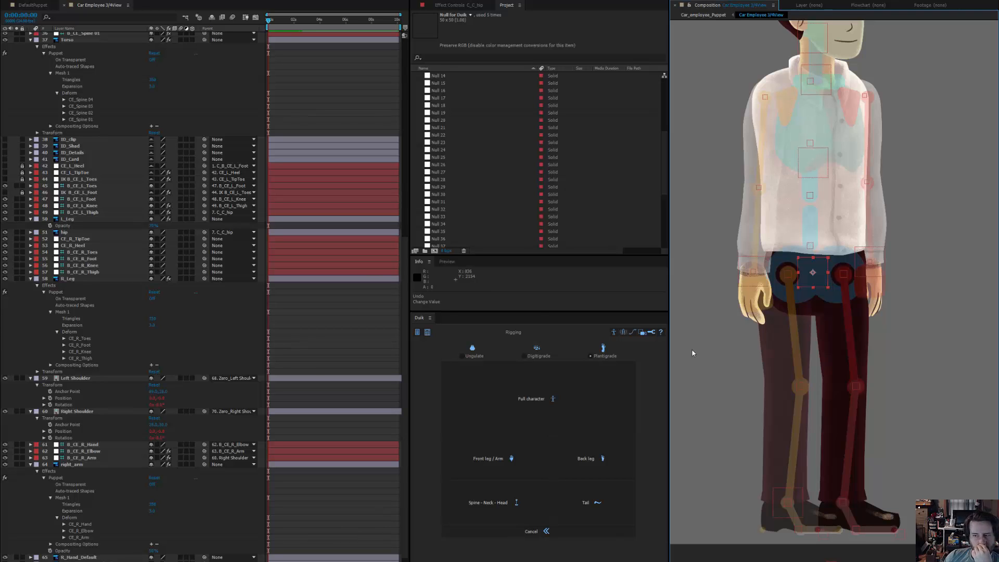
# - Test the torso's bend by moving the C_Shoulders_curve controller, undoing the move
pyautogui.moveTo(849, 301); pyautogui.dragTo(799, 388)
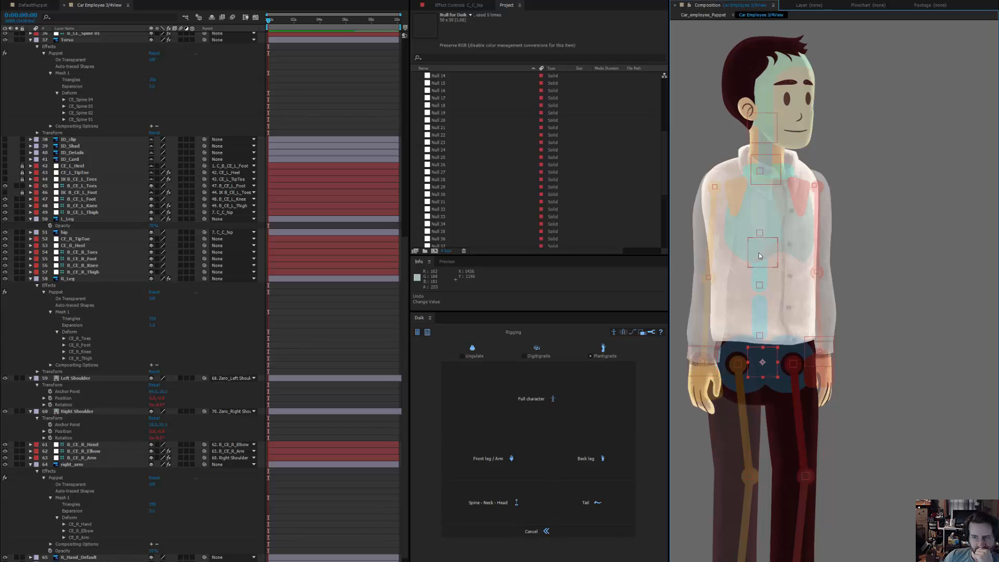
pyautogui.moveTo(743, 259)
pyautogui.mouseDown()
pyautogui.moveTo(770, 266)
pyautogui.moveTo(750, 270)
pyautogui.moveTo(755, 264)
pyautogui.mouseUp()
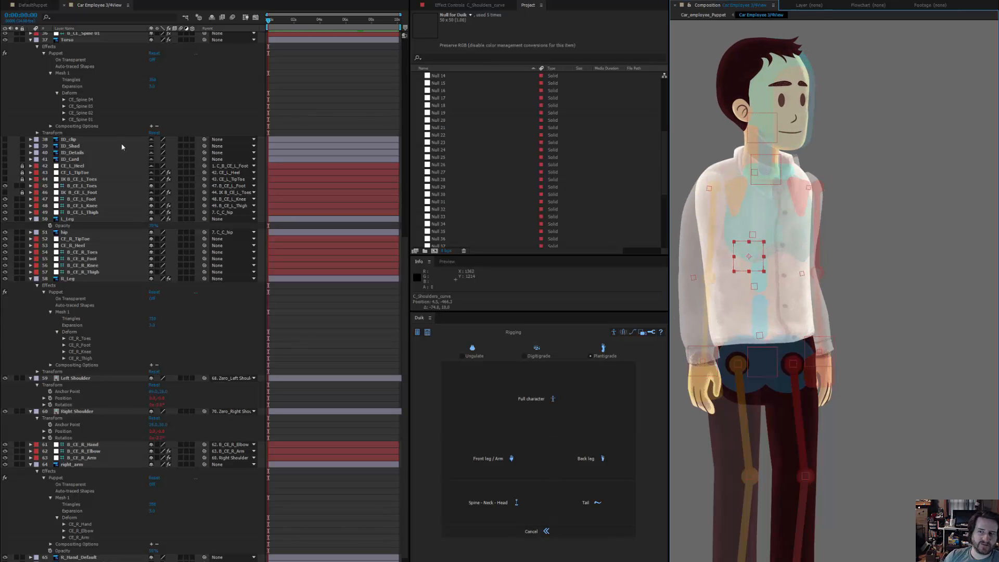
pyautogui.hotkey('ctrl', 'z')
# - Hide the DefaultPuppet.png reference layer so only the character artwork and controllers are displayed
pyautogui.scroll(6, 25, 61)
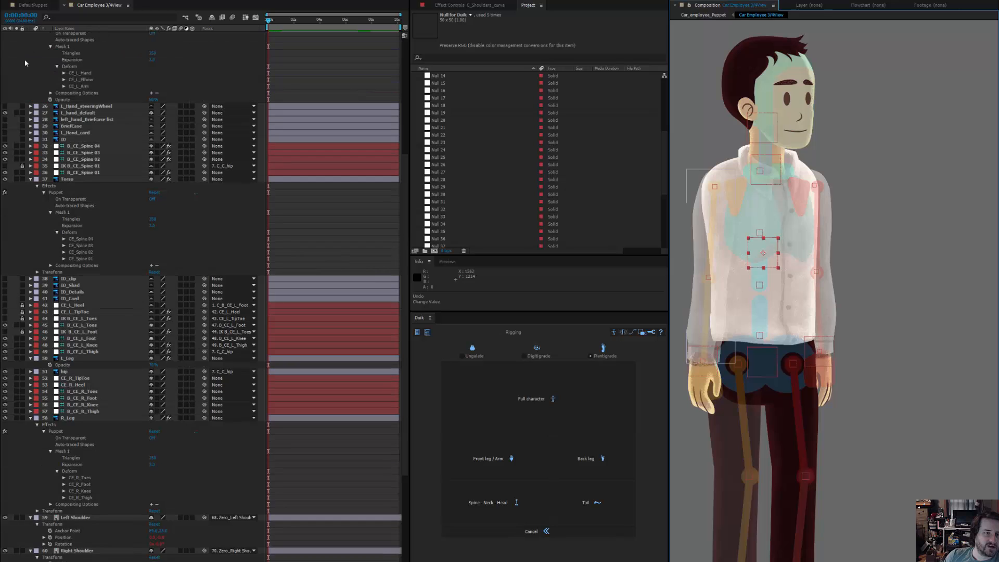
pyautogui.scroll(5, 23, 52)
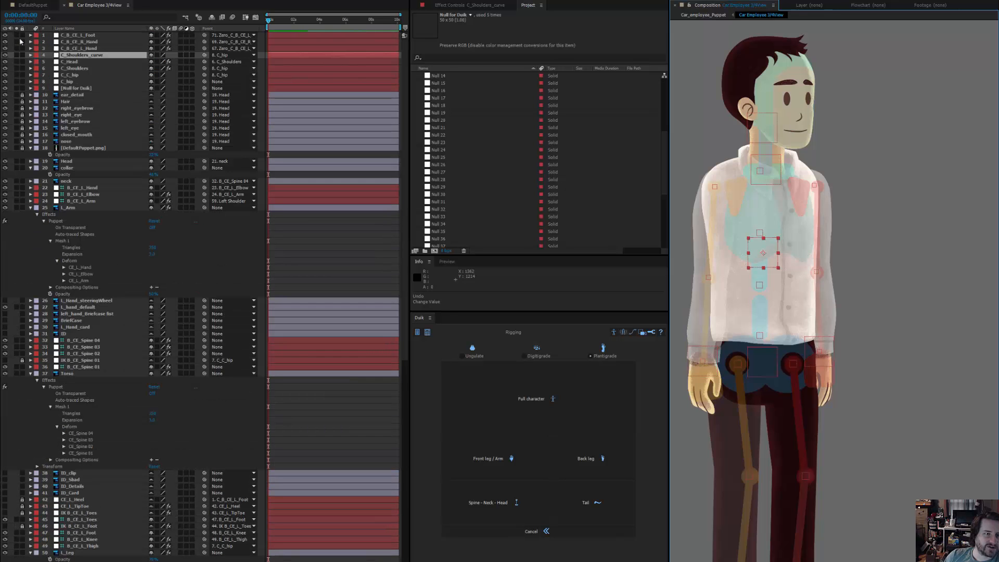
pyautogui.click(6, 148)
pyautogui.scroll(2, 716, 308)
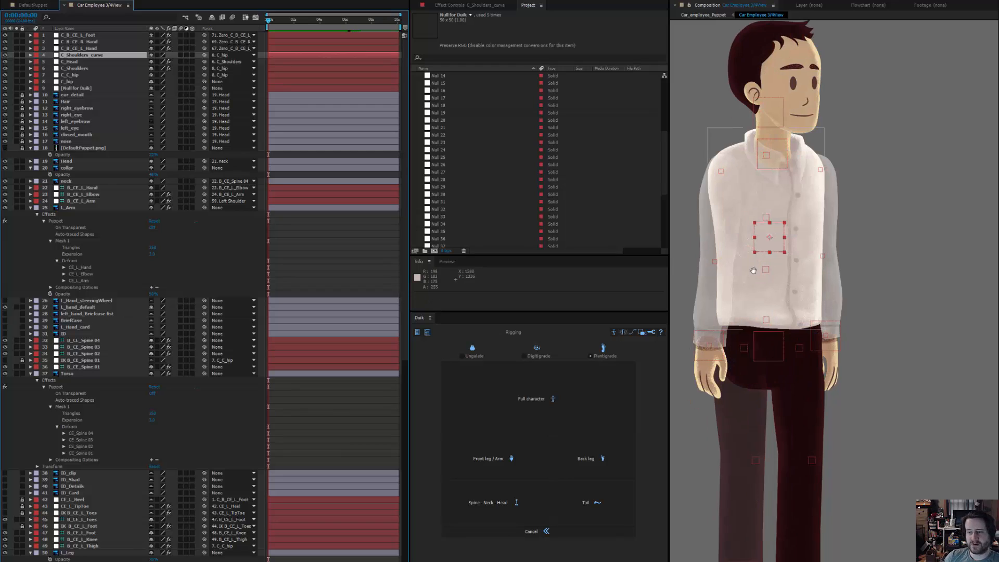
# - Set the opacity of the L_Arm and right_arm layers to 100%
pyautogui.click(716, 306)
pyautogui.press('t')
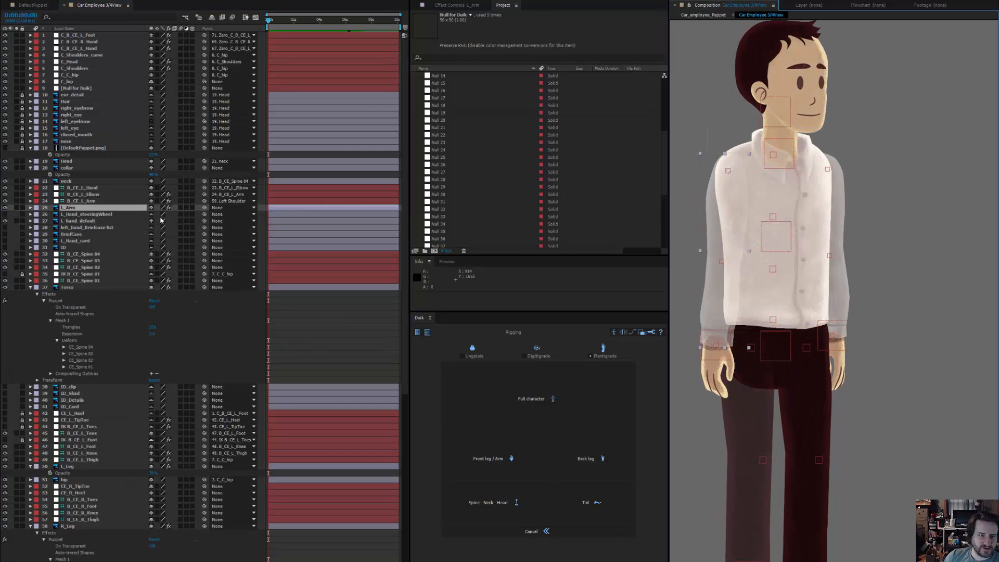
pyautogui.press('t')
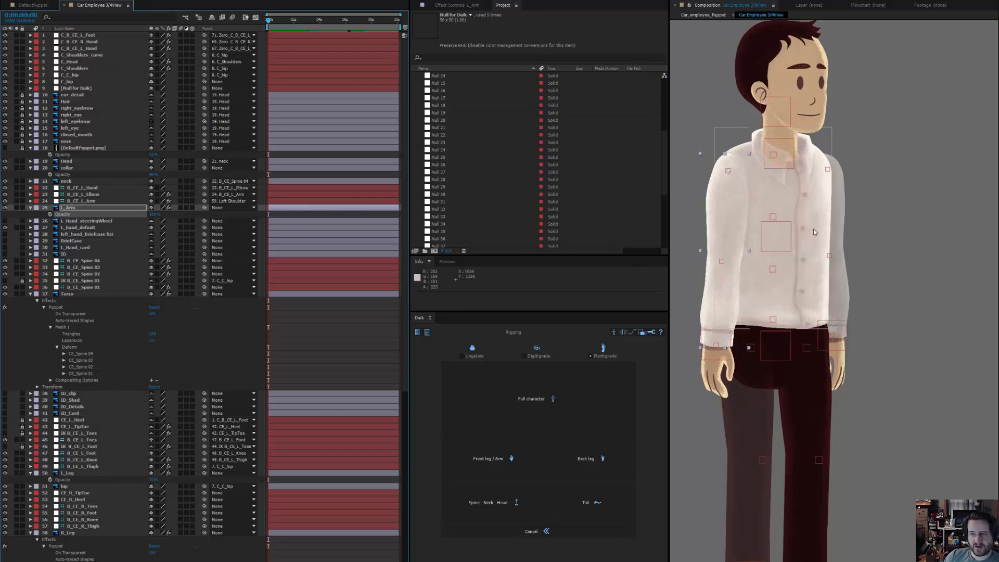
pyautogui.click(814, 233)
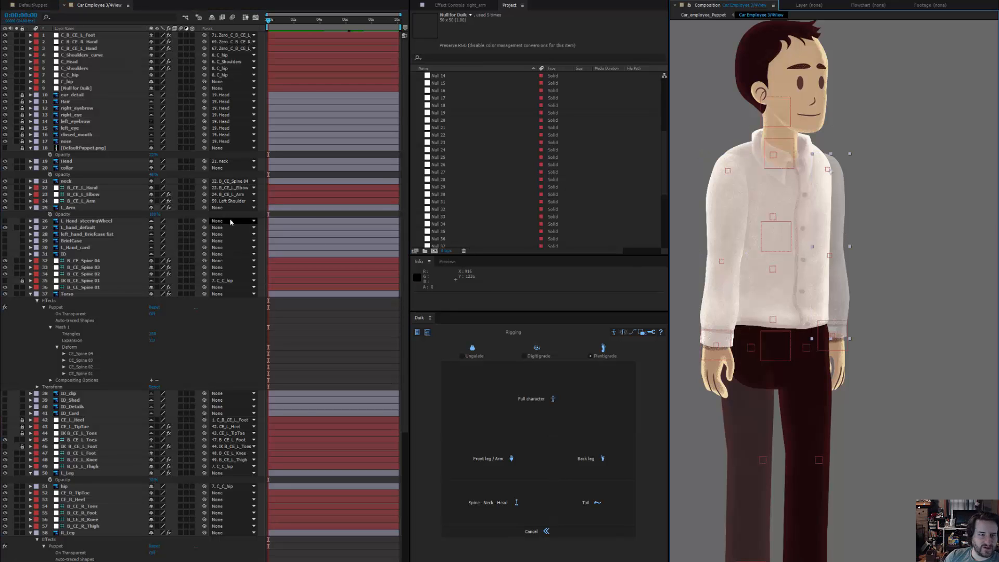
pyautogui.press('t')
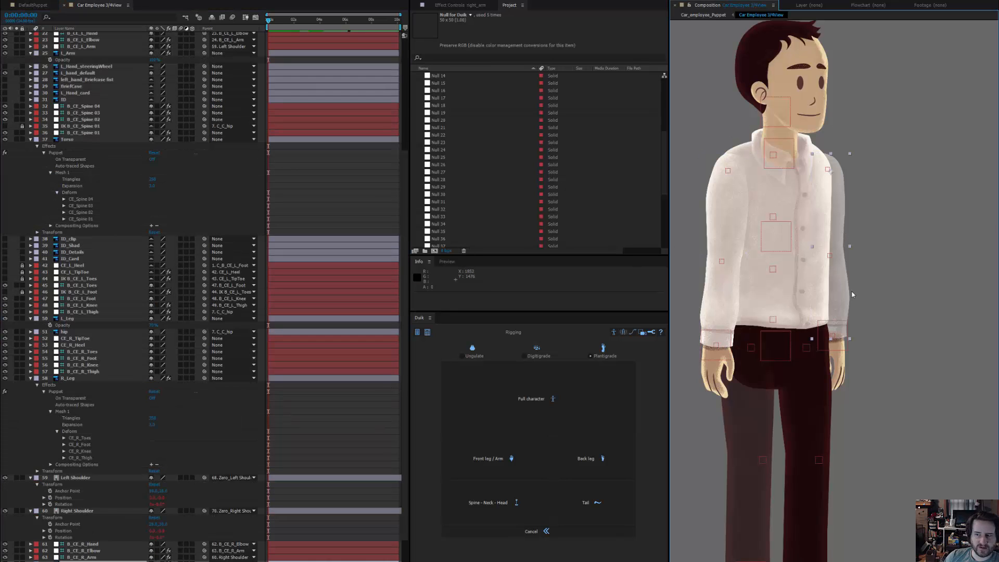
pyautogui.scroll(-10, 232, 203)
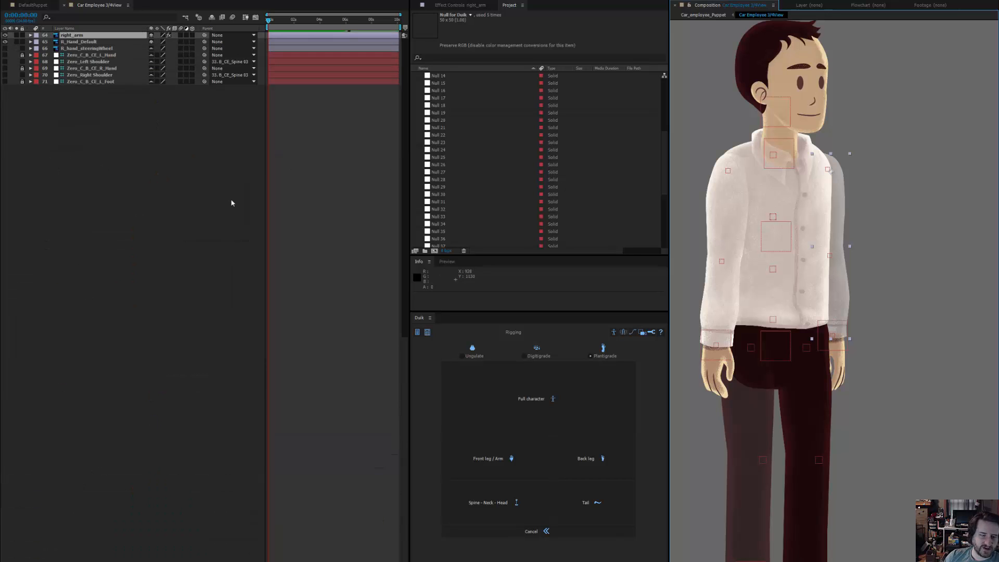
pyautogui.scroll(10, 191, 215)
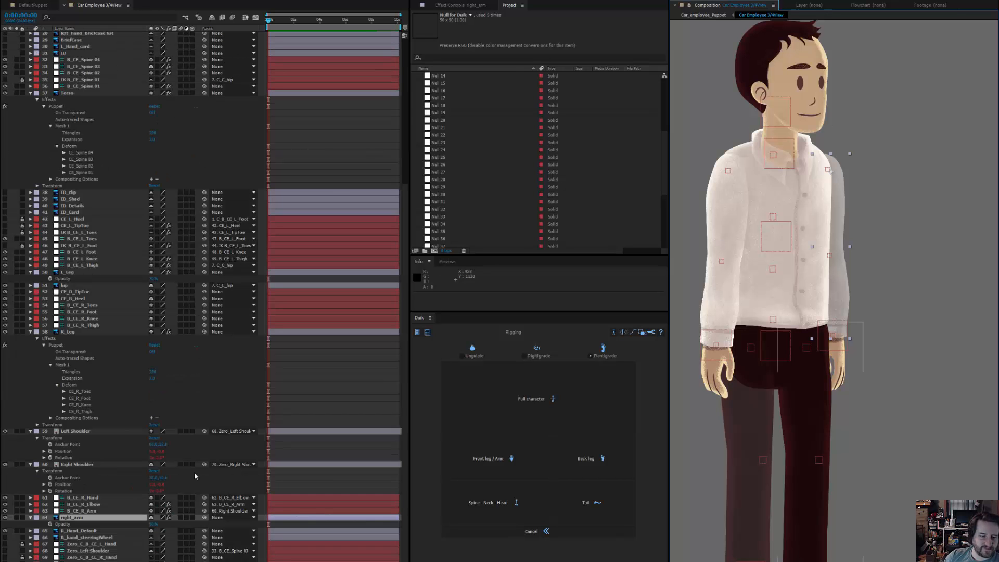
pyautogui.moveTo(153, 525); pyautogui.dragTo(464, 525)
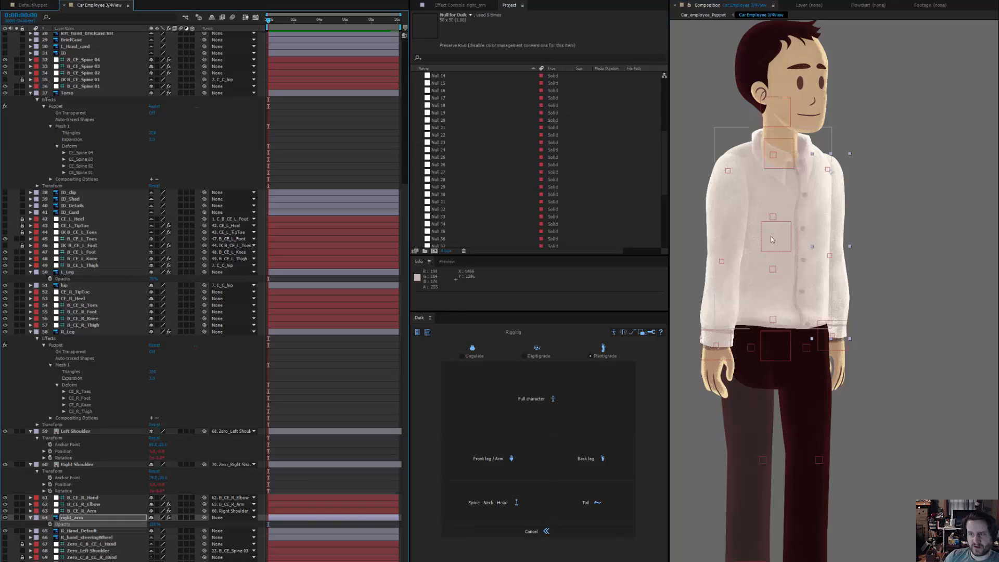
# - Set the collar layer's opacity to 100%
pyautogui.click(809, 168)
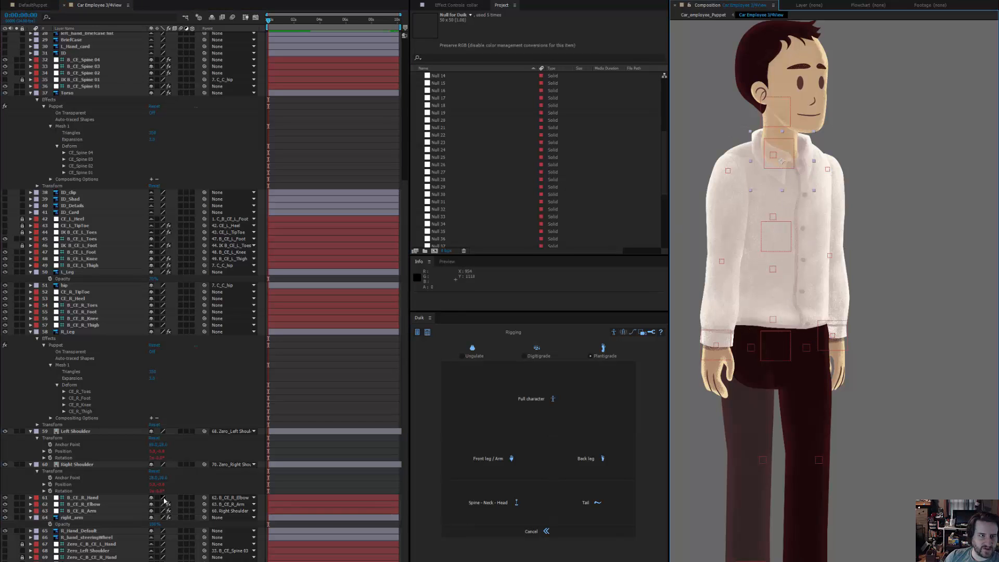
pyautogui.scroll(3, 179, 309)
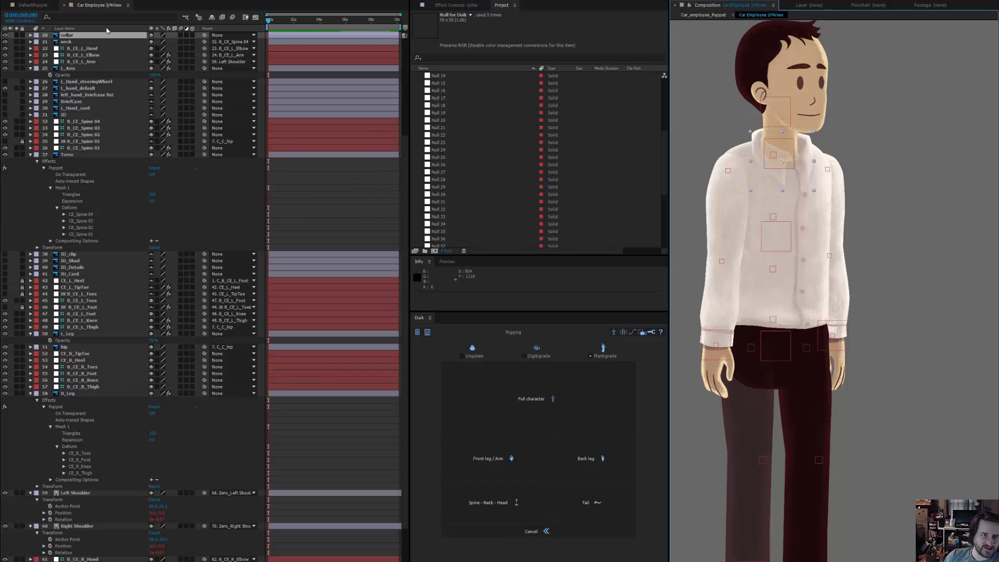
pyautogui.press('t')
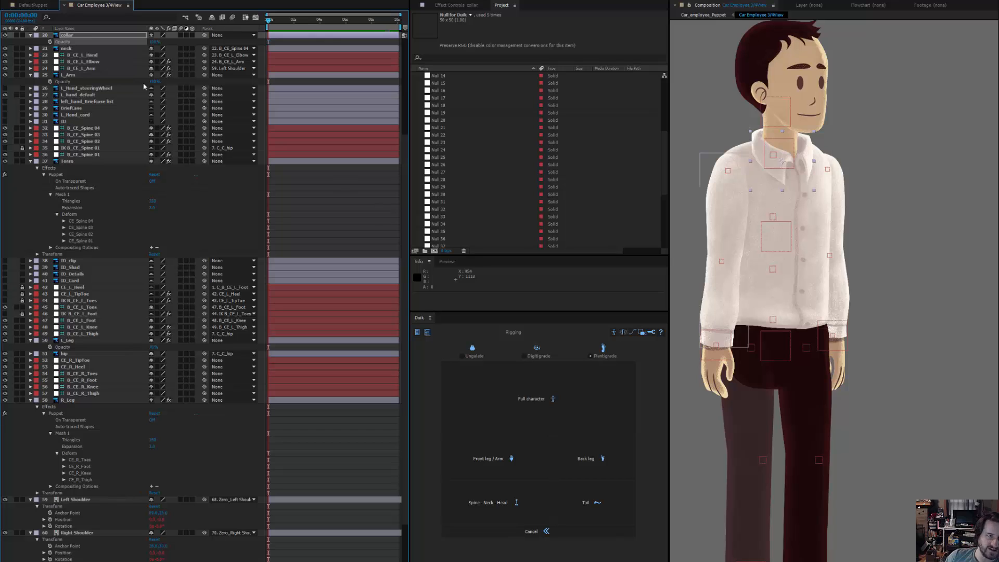
pyautogui.scroll(2, 122, 65)
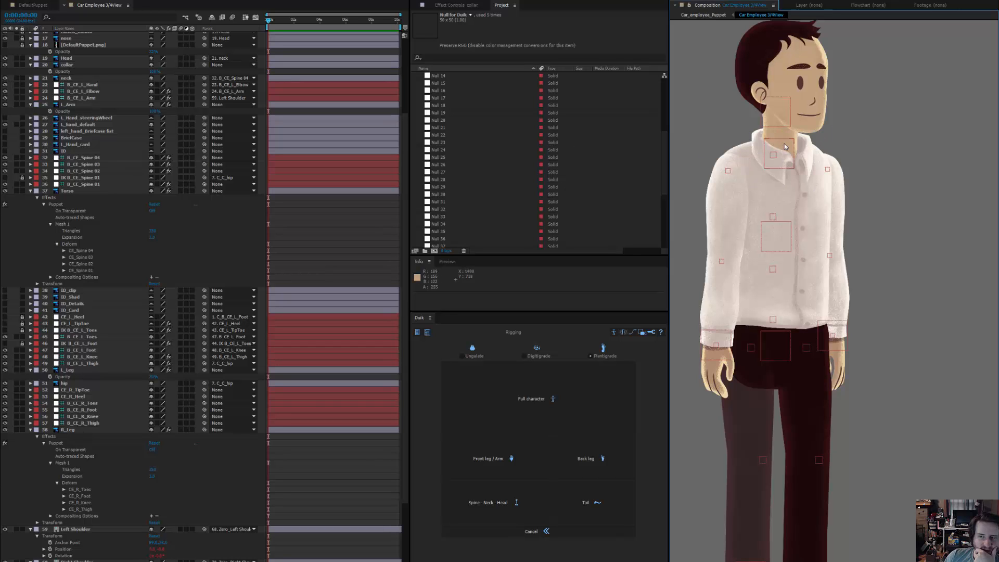
# - Test how the collar and upper body follow the C_Shoulders controller, undoing the move
pyautogui.moveTo(785, 144)
pyautogui.mouseDown()
pyautogui.moveTo(755, 152)
pyautogui.moveTo(774, 147)
pyautogui.mouseUp()
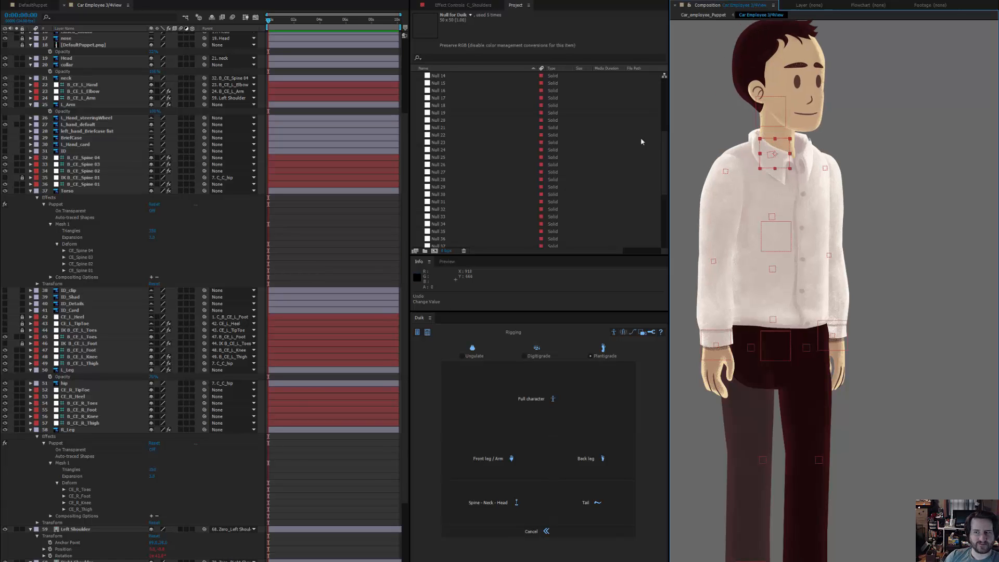
pyautogui.hotkey('ctrl', 'z')
pyautogui.scroll(5, 229, 116)
pyautogui.scroll(-2, 229, 115)
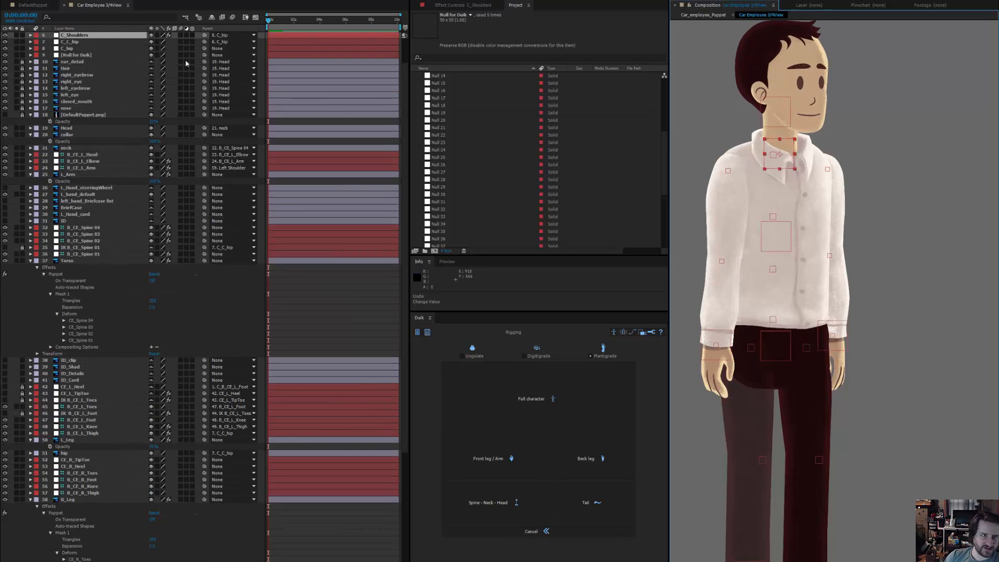
# - Parent the collar layer to the C_Shoulders controller
pyautogui.click(761, 142)
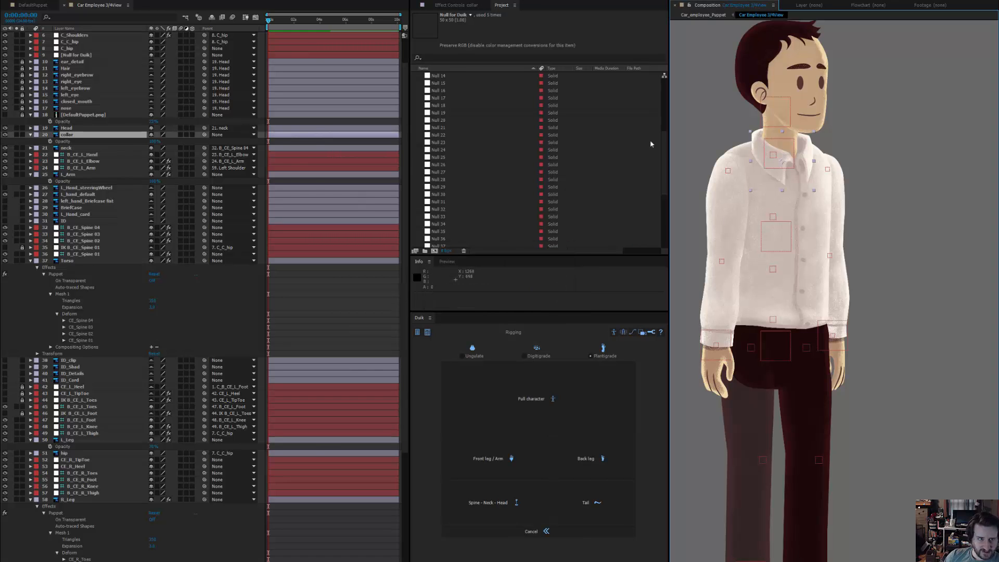
pyautogui.click(232, 134)
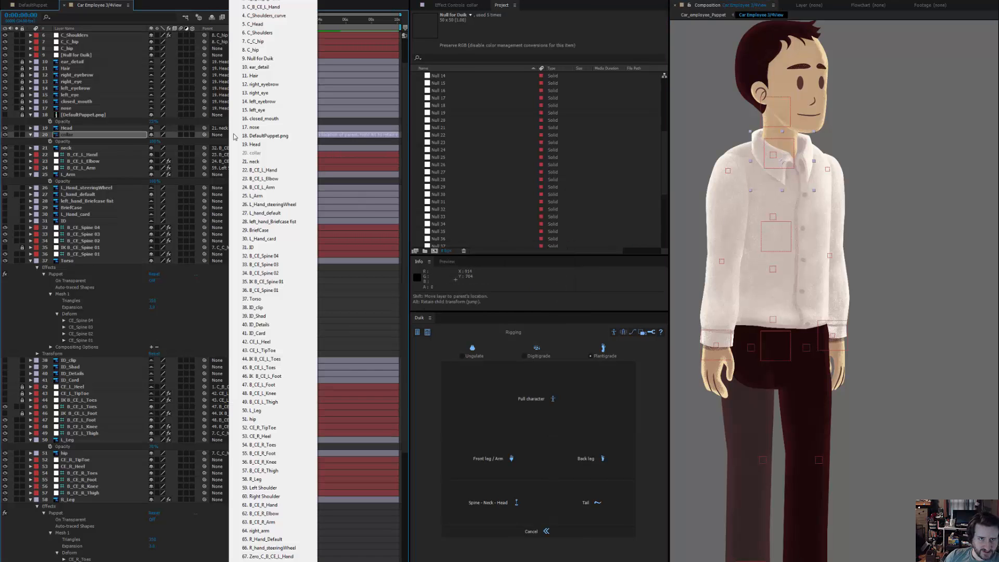
pyautogui.click(268, 34)
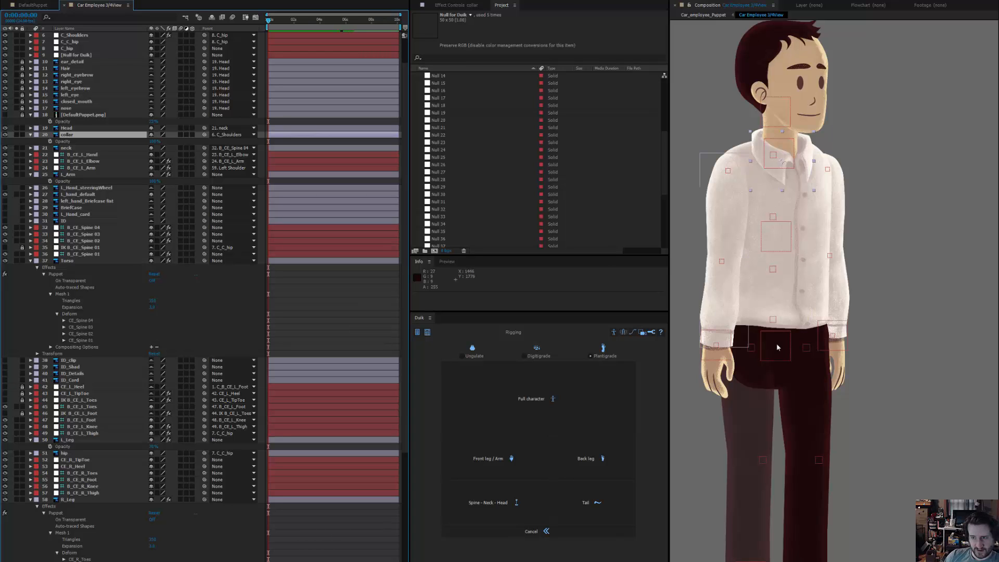
# - Test how the collar follows trial moves of the C_C_hip and C_Shoulders controllers
pyautogui.moveTo(785, 346); pyautogui.dragTo(783, 394)
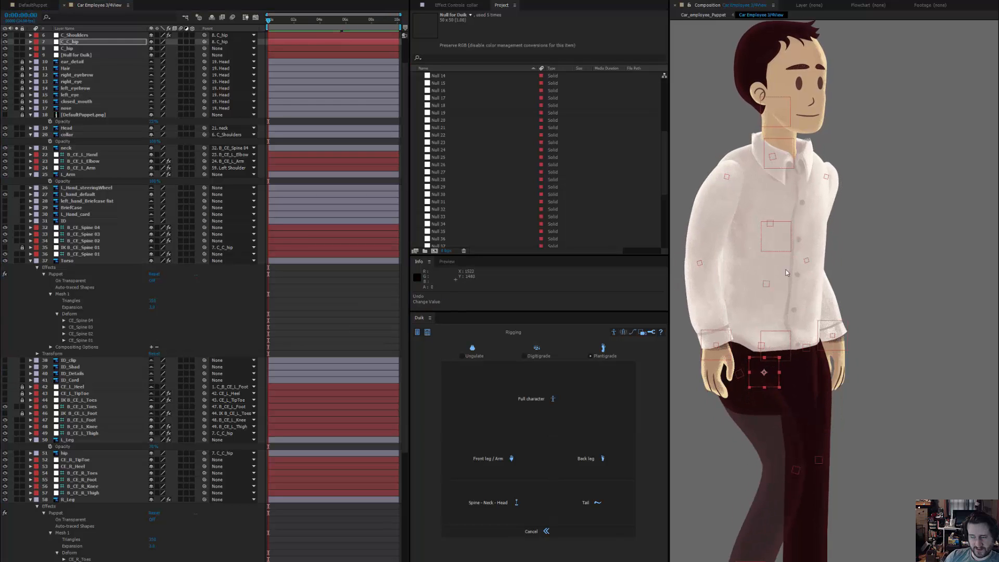
pyautogui.hotkey('ctrl', 'z')
pyautogui.moveTo(786, 153)
pyautogui.mouseDown()
pyautogui.moveTo(759, 157)
pyautogui.moveTo(806, 152)
pyautogui.moveTo(756, 137)
pyautogui.moveTo(749, 158)
pyautogui.moveTo(786, 155)
pyautogui.moveTo(761, 159)
pyautogui.moveTo(771, 151)
pyautogui.mouseUp()
pyautogui.hotkey('ctrl', 'z')
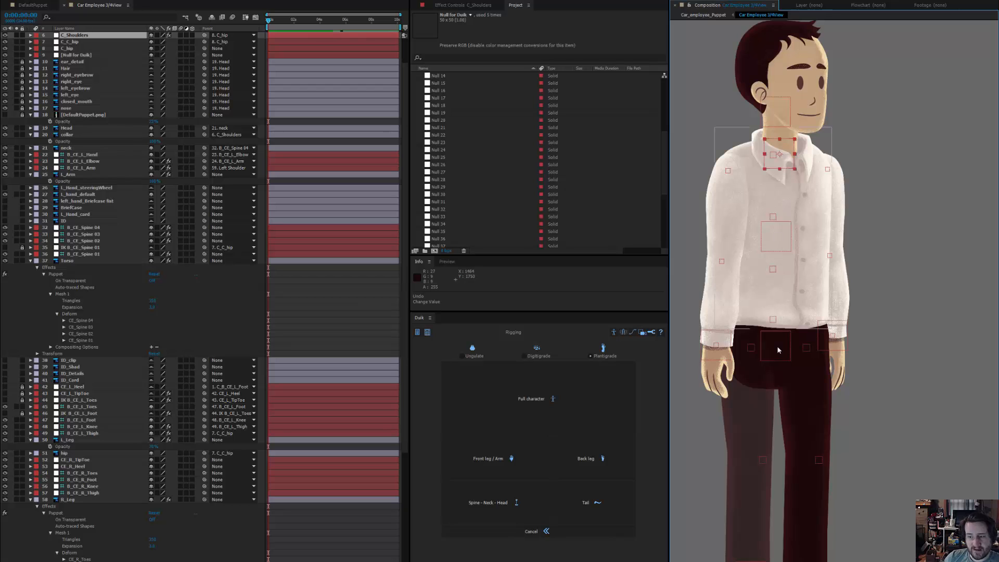
pyautogui.moveTo(790, 348); pyautogui.dragTo(750, 341)
pyautogui.scroll(4, 764, 157)
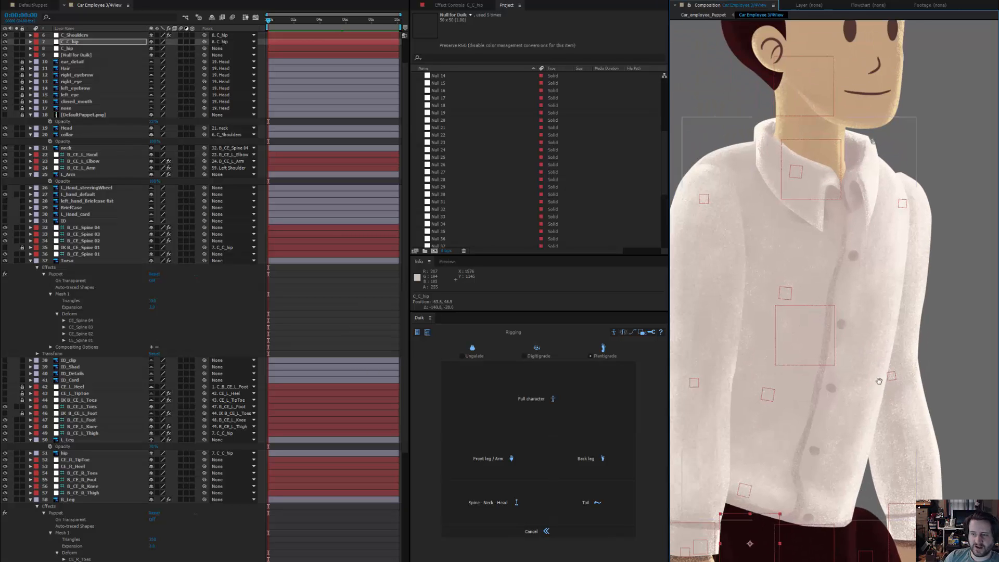
# - Undo the trial hip move and set the composition's preview resolution to Half
pyautogui.click(802, 561)
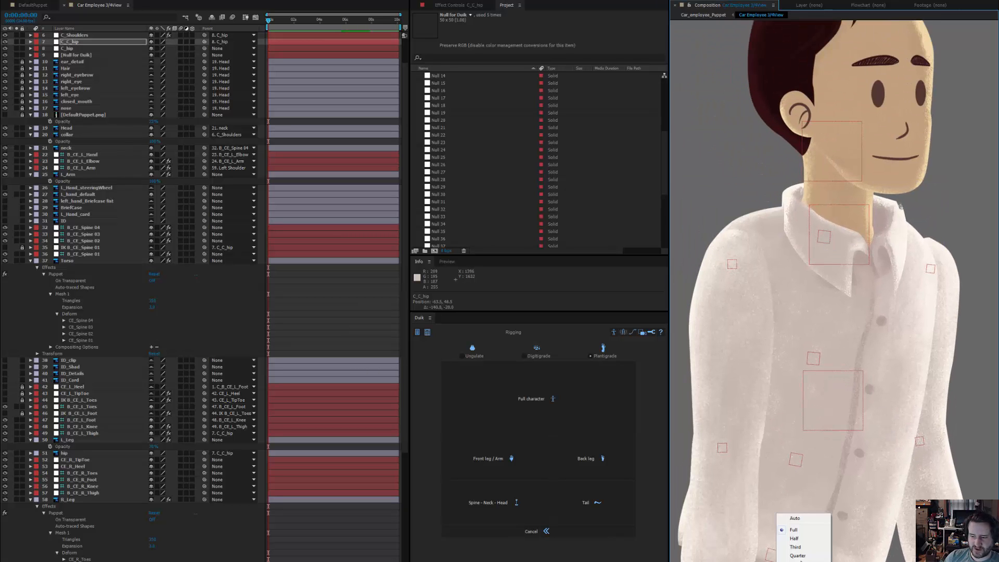
pyautogui.click(805, 540)
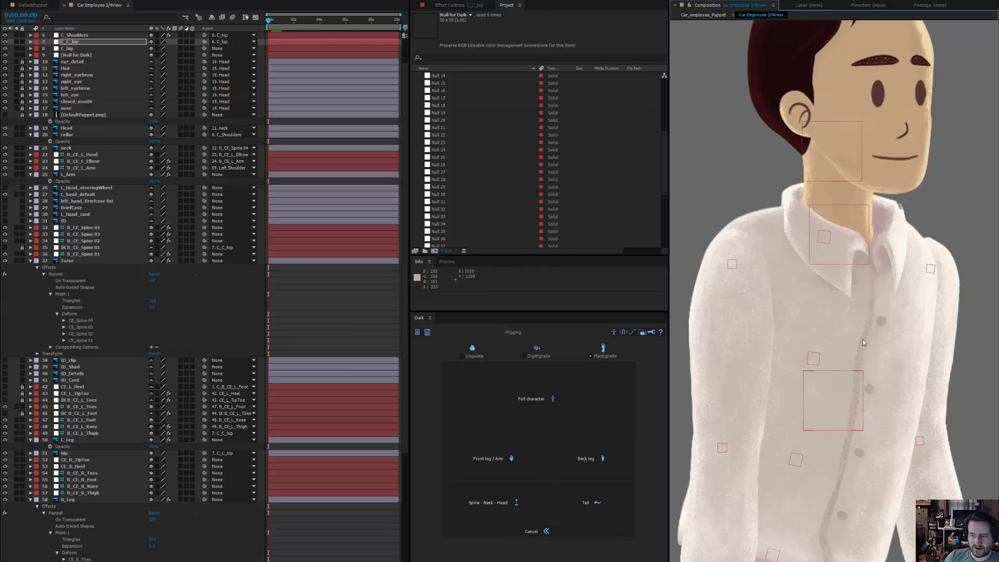
pyautogui.hotkey('ctrl', 'z')
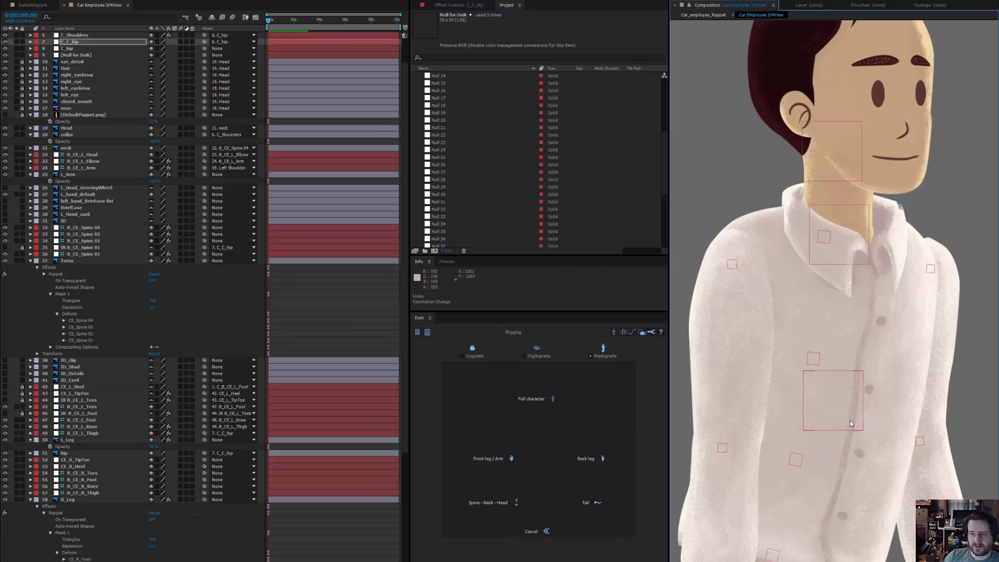
pyautogui.moveTo(850, 401); pyautogui.dragTo(854, 374)
pyautogui.click(800, 561)
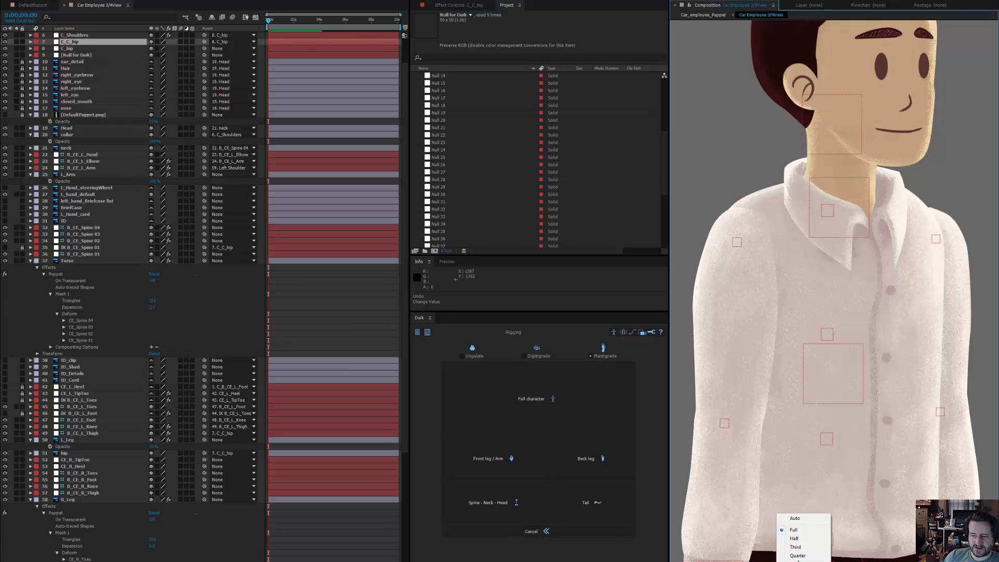
pyautogui.click(804, 540)
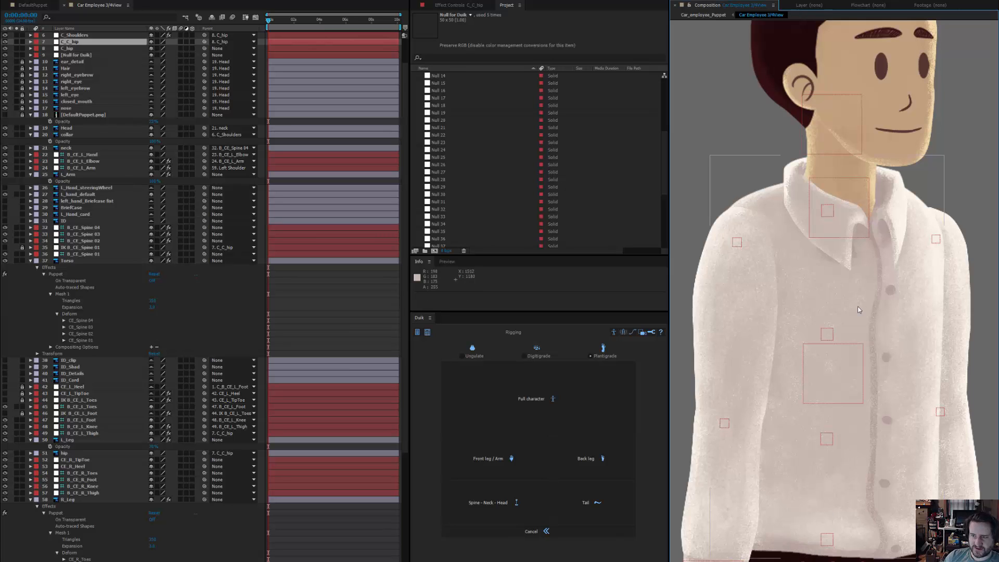
# - Test how the shirt deforms with the chest curve controller, undo the move, and select C_Shoulders
pyautogui.moveTo(833, 385); pyautogui.dragTo(891, 404)
pyautogui.hotkey('ctrl', 'z')
pyautogui.click(829, 212)
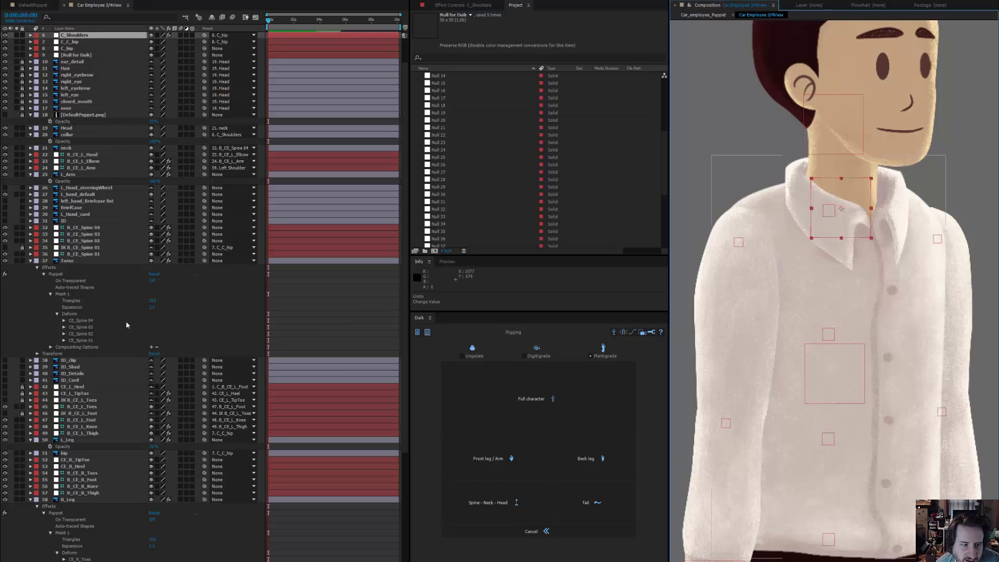
# - Duplicate the B_CE_Spine 04 bone and disable the copy's rotation expression, keeping its position expression enabled
pyautogui.click(83, 227)
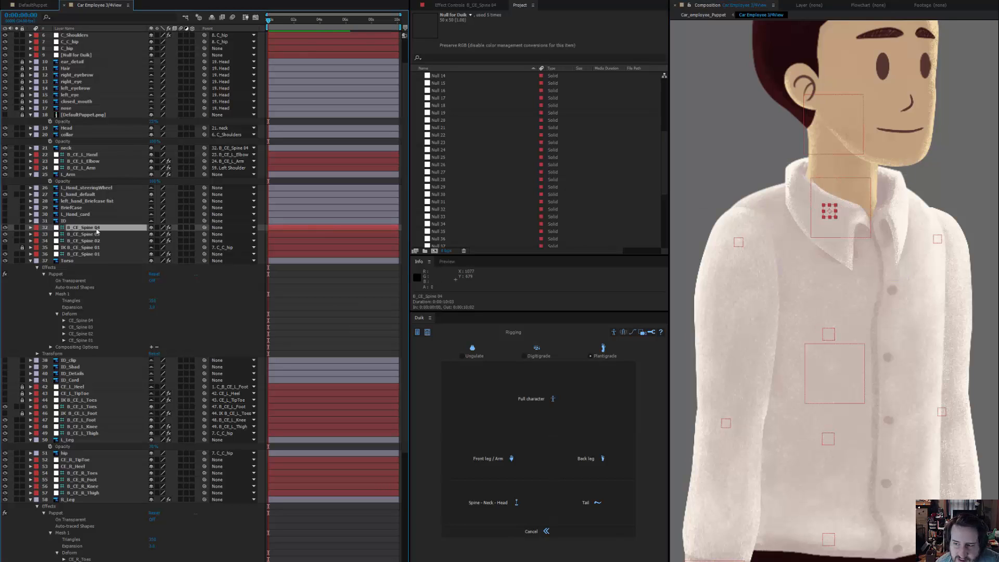
pyautogui.hotkey('ctrl', 'd')
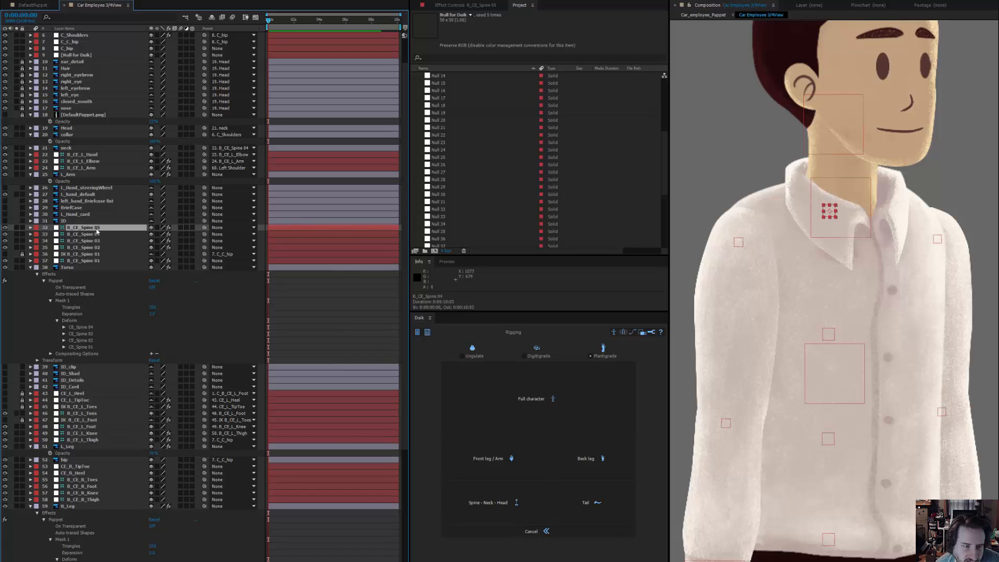
pyautogui.click(30, 228)
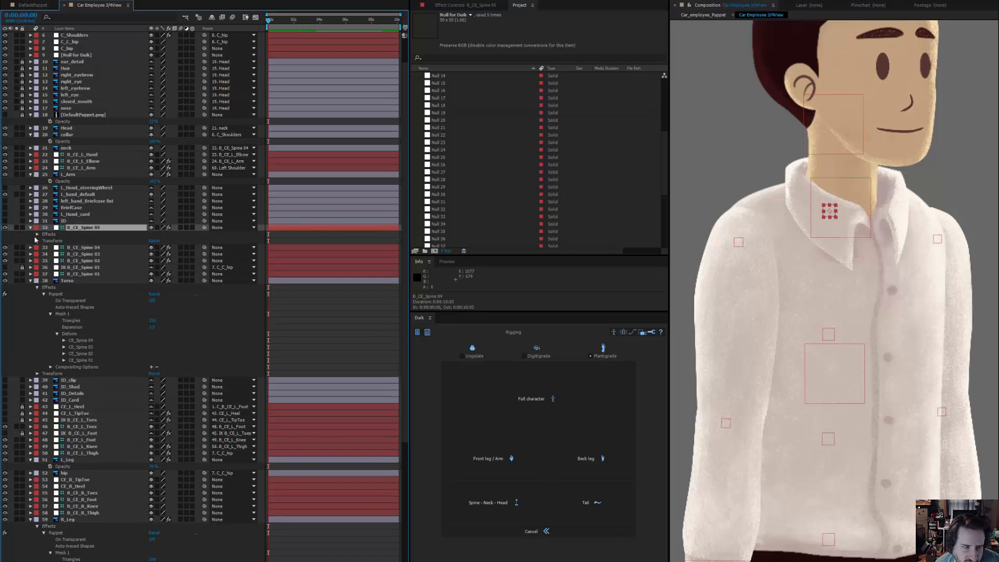
pyautogui.press('u')
pyautogui.press('u')
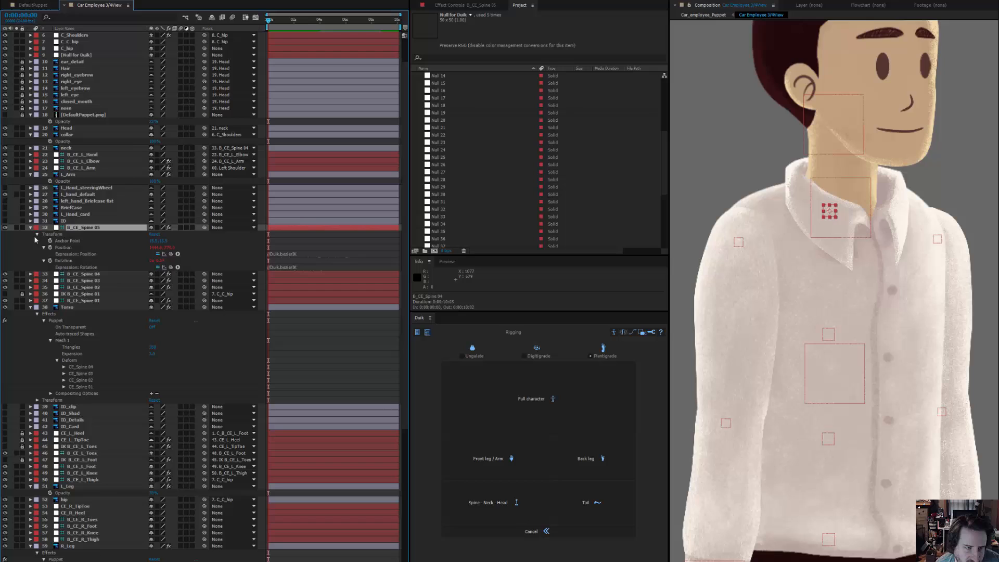
pyautogui.click(157, 254)
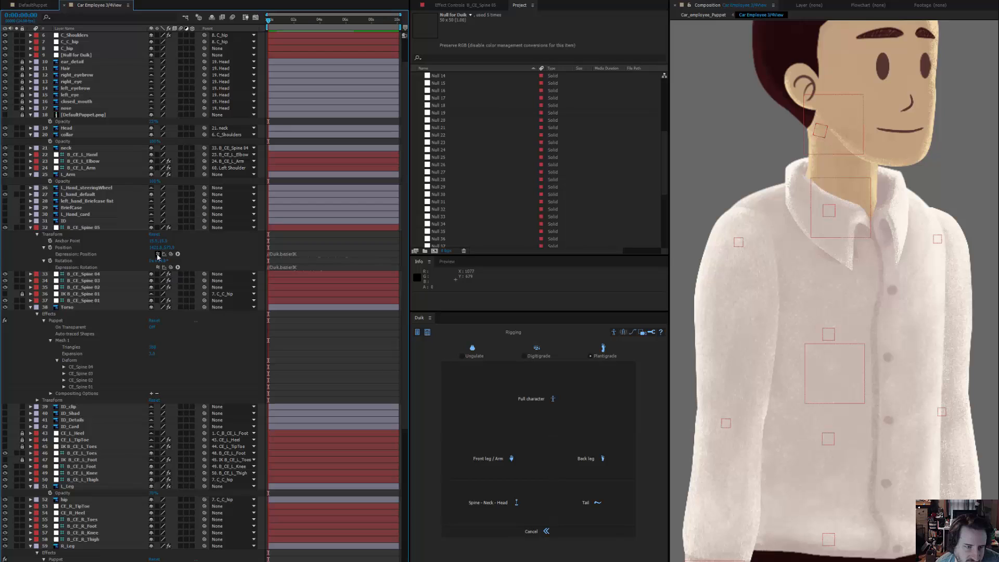
pyautogui.click(158, 254)
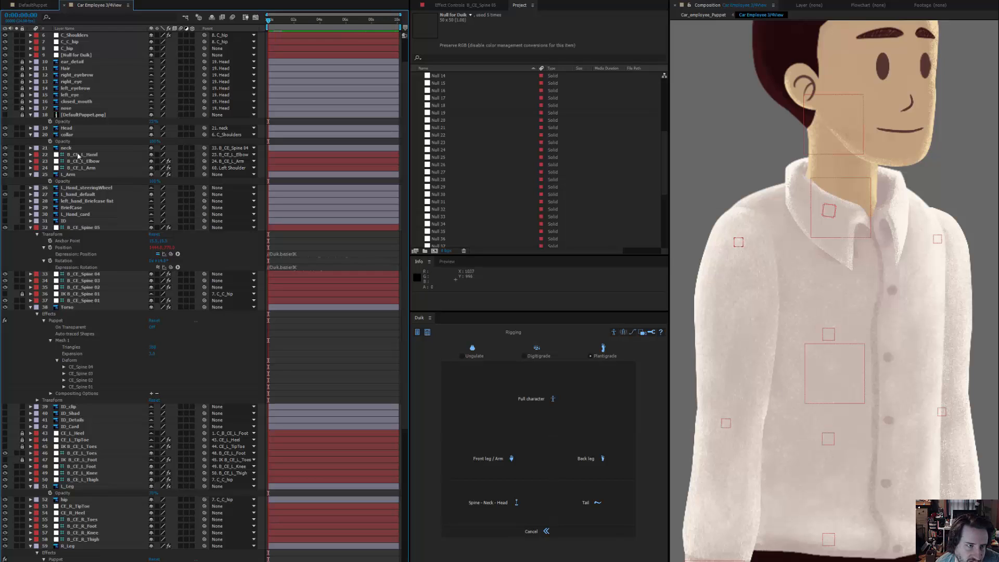
# - Parent the collar layer to the duplicated bone, B_CE_Spine 05
pyautogui.click(234, 134)
pyautogui.click(242, 137)
pyautogui.click(242, 136)
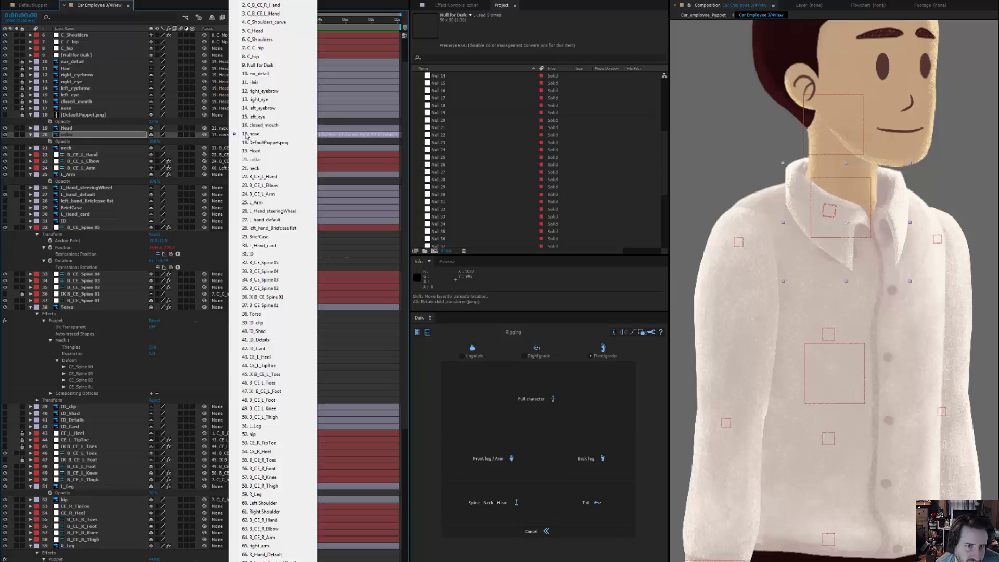
pyautogui.click(267, 262)
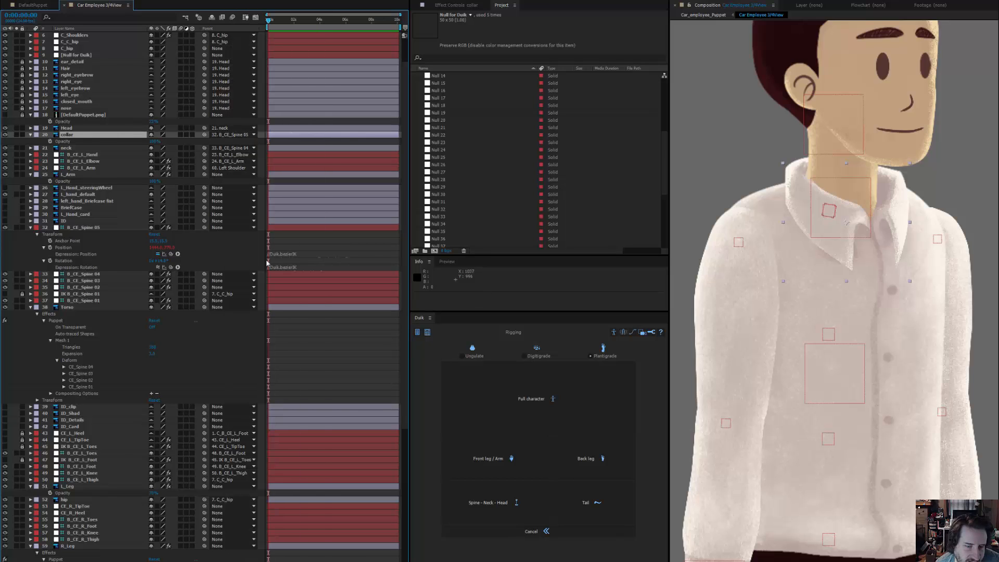
# - Test how the reparented collar follows the C_C_hip controller, undoing the trial moves
pyautogui.scroll(-2, 841, 343)
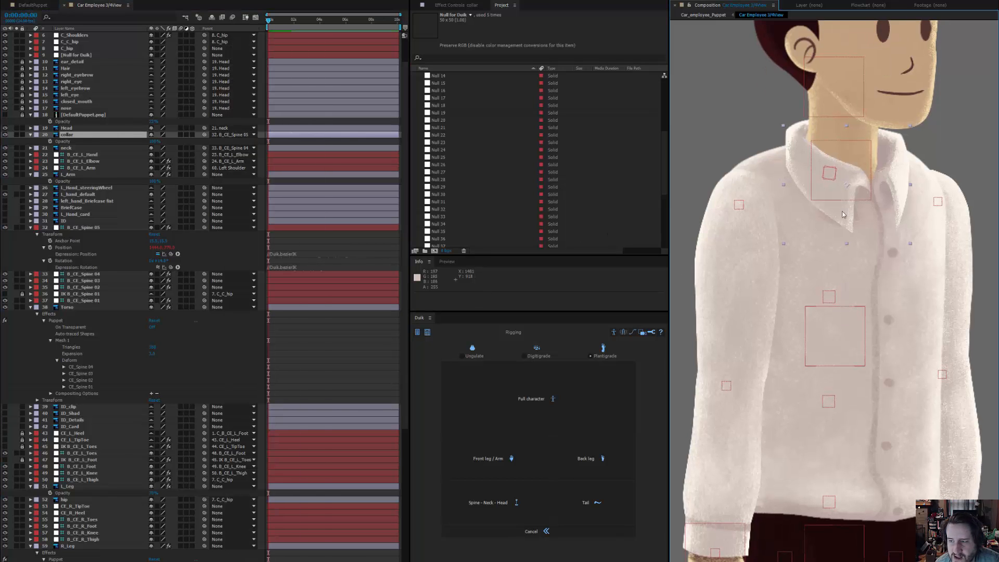
pyautogui.moveTo(860, 154); pyautogui.dragTo(846, 168)
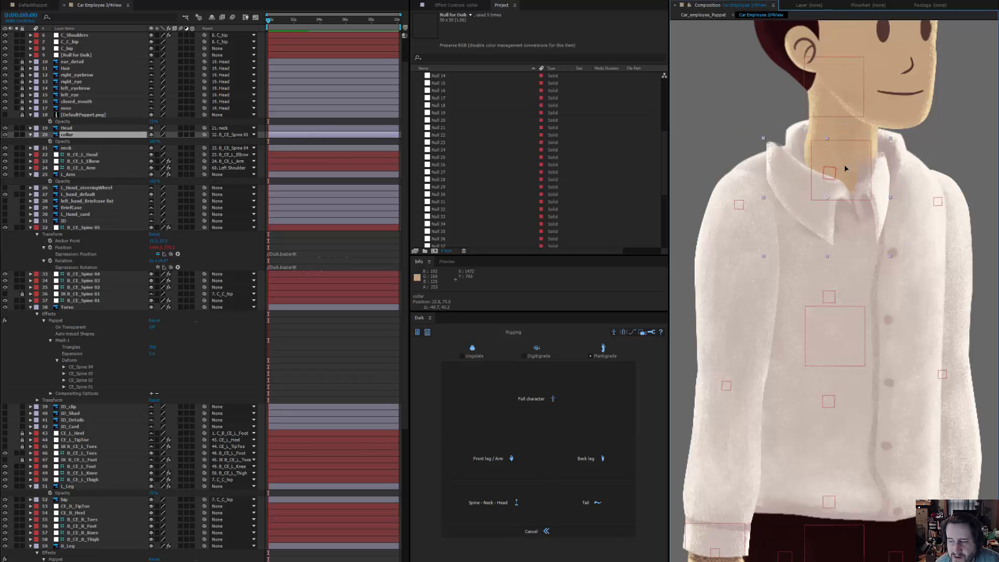
pyautogui.hotkey('ctrl', 'z')
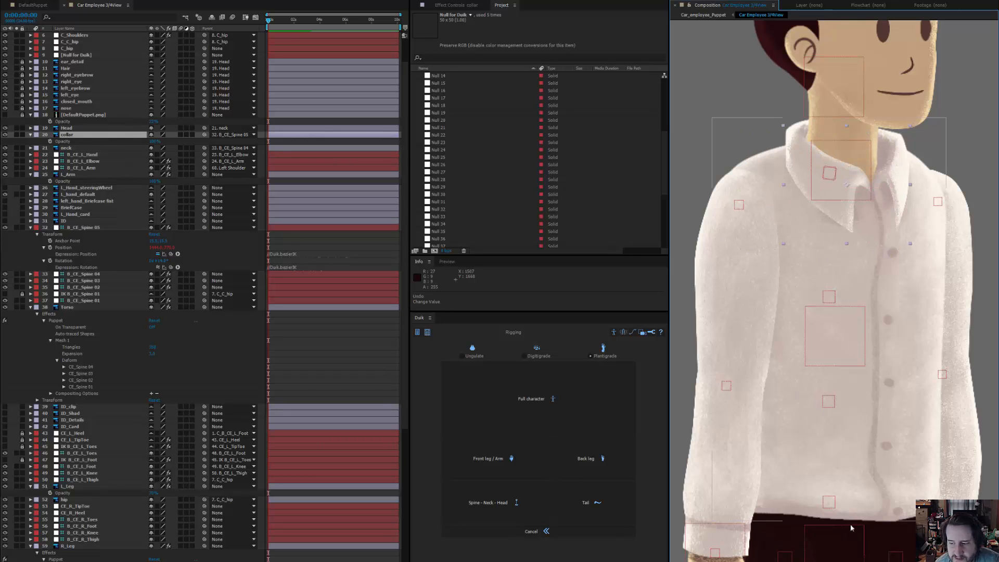
pyautogui.moveTo(852, 541); pyautogui.dragTo(994, 441)
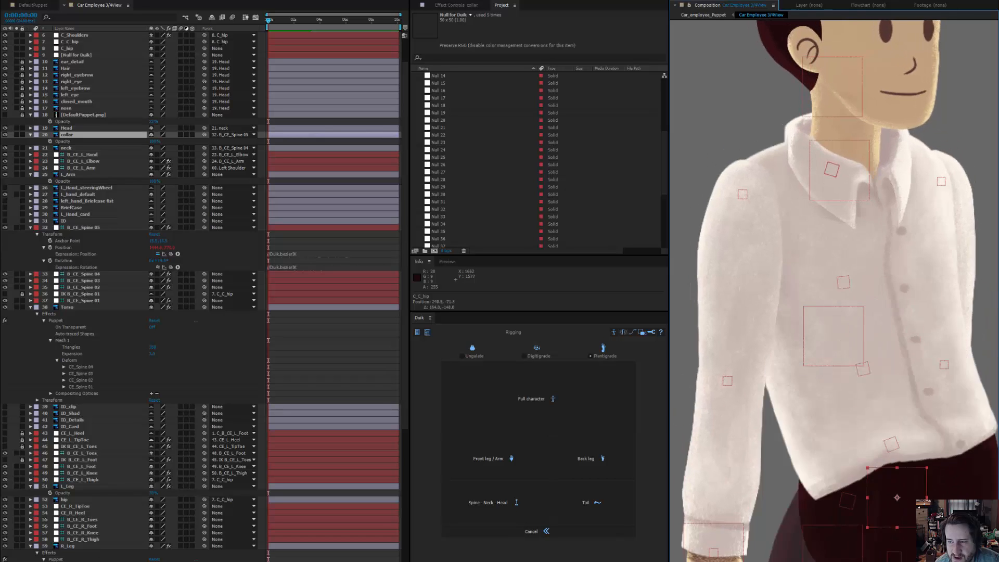
pyautogui.hotkey('ctrl', 'z')
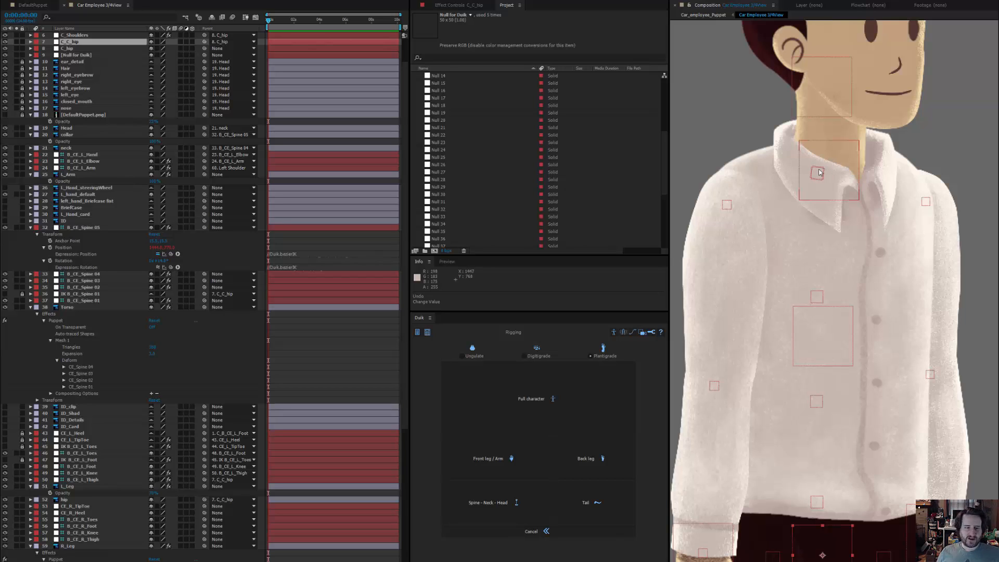
# - Test how the torso and collar respond to the C_Shoulders_curve controller, undoing the trial move
pyautogui.click(86, 274)
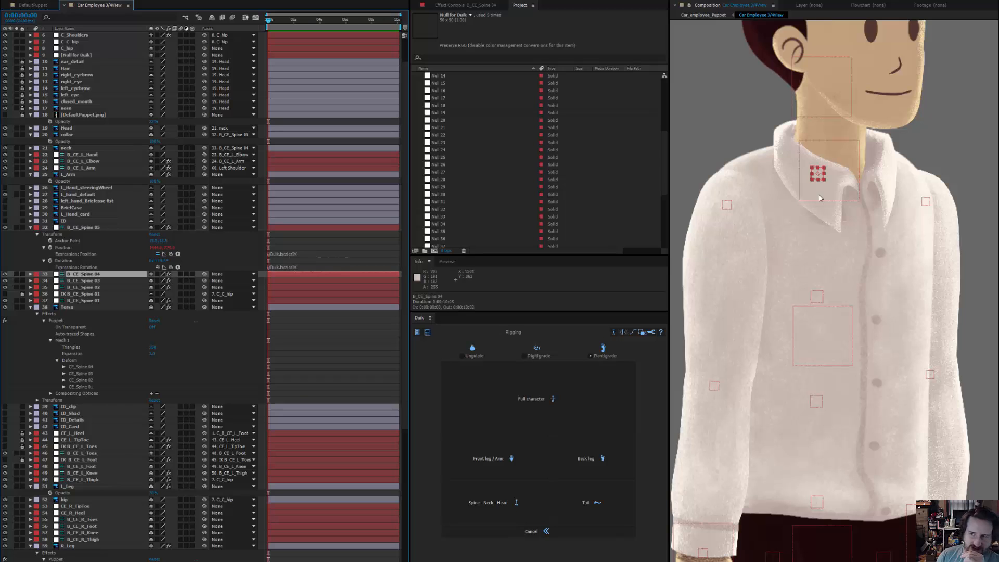
pyautogui.moveTo(849, 344); pyautogui.dragTo(651, 362)
pyautogui.moveTo(716, 380); pyautogui.dragTo(839, 373)
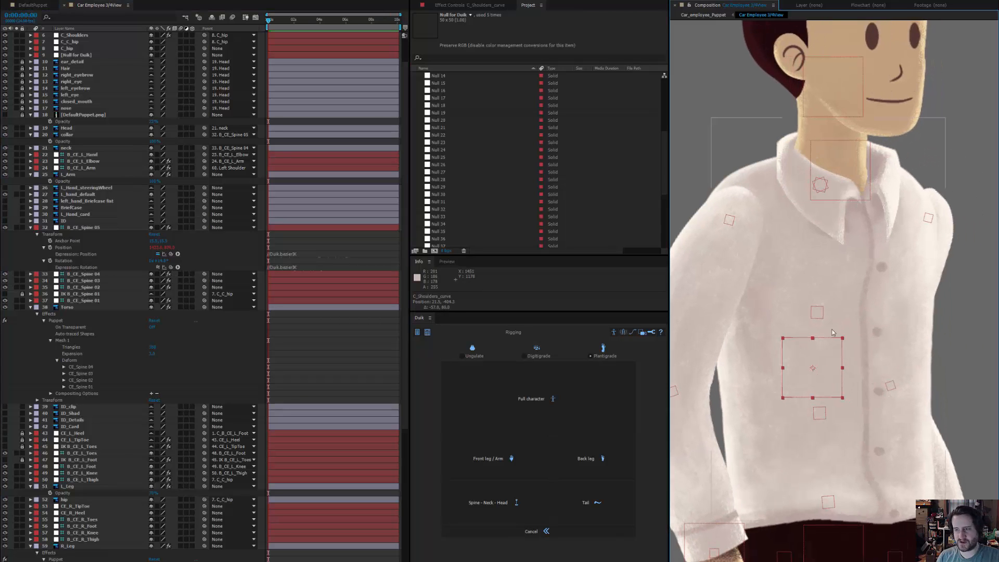
pyautogui.hotkey('ctrl', 'z')
pyautogui.moveTo(837, 319); pyautogui.dragTo(826, 332)
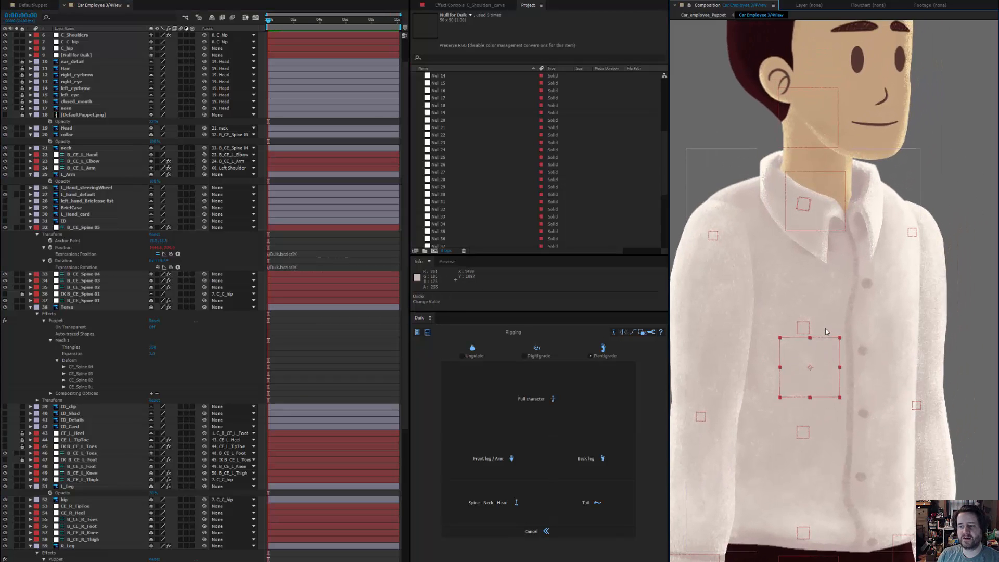
pyautogui.scroll(-4, 812, 292)
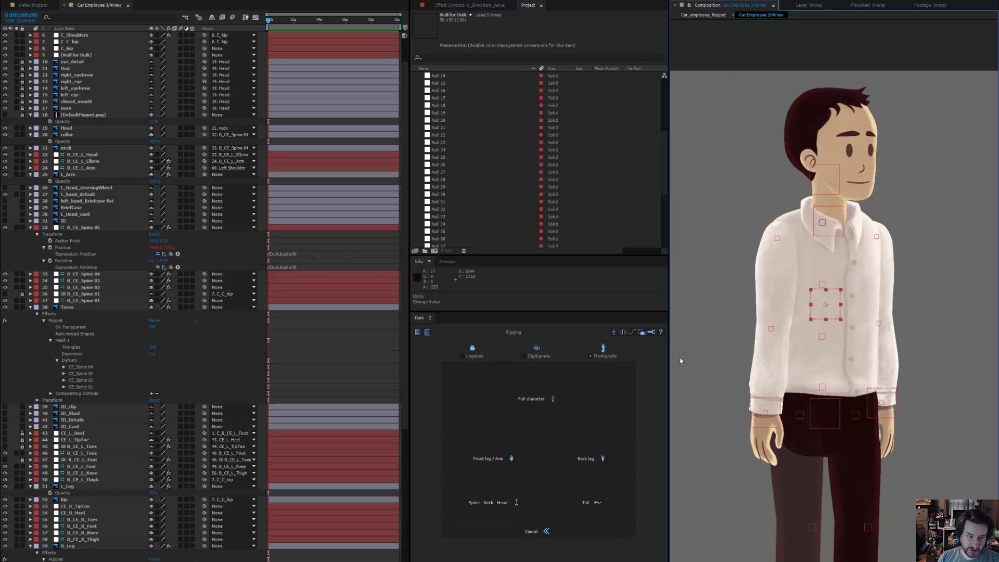
# - Parent L_Hand_steeringWheel, L_hand_default, the left-hand briefcase layer and L_Hand_card to the C_B_CE_L_Hand controller
pyautogui.click(855, 463)
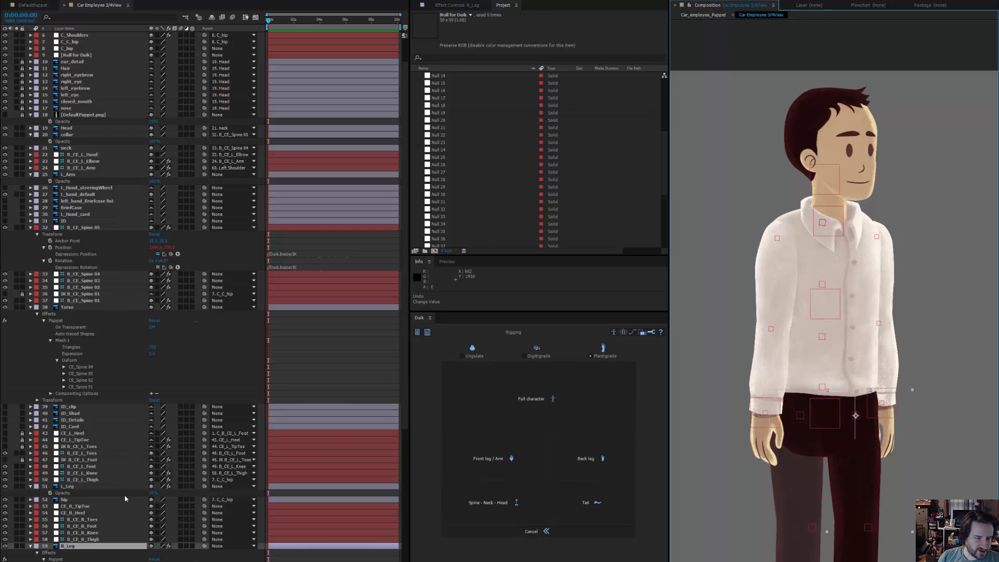
pyautogui.click(77, 215)
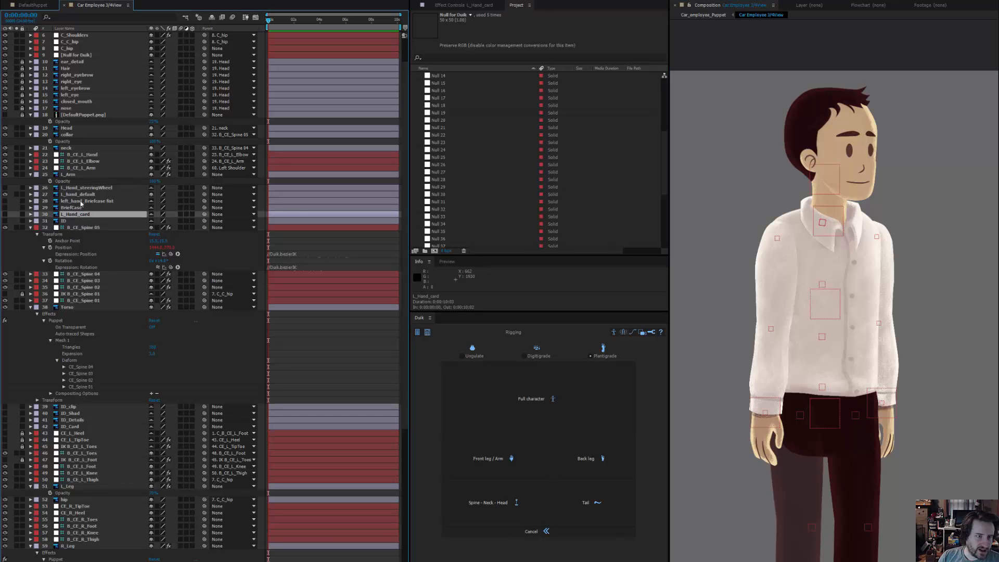
pyautogui.keyDown('ctrl'); pyautogui.click(86, 189); pyautogui.keyUp('ctrl')
pyautogui.keyDown('ctrl'); pyautogui.click(87, 196); pyautogui.keyUp('ctrl')
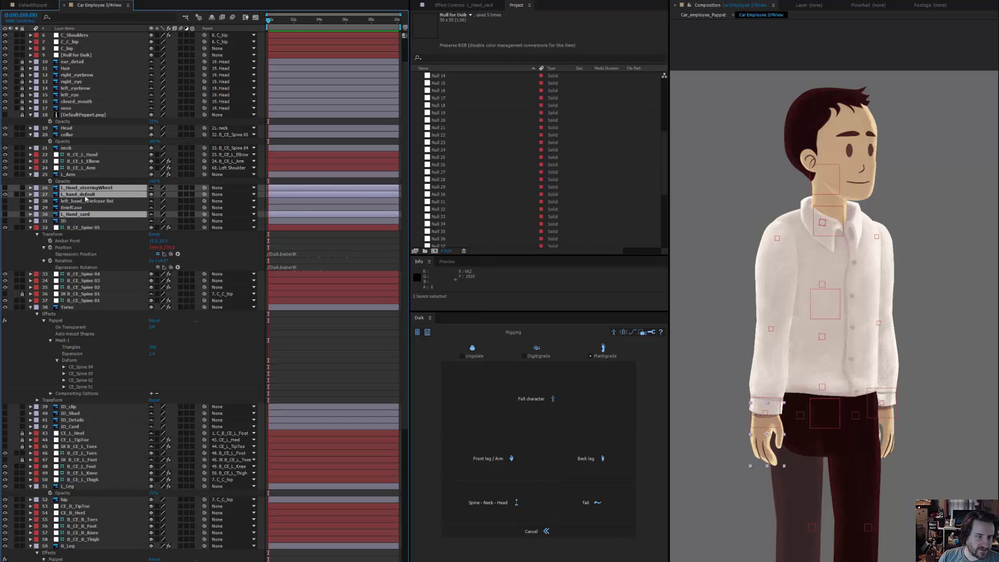
pyautogui.keyDown('ctrl'); pyautogui.click(89, 202); pyautogui.keyUp('ctrl')
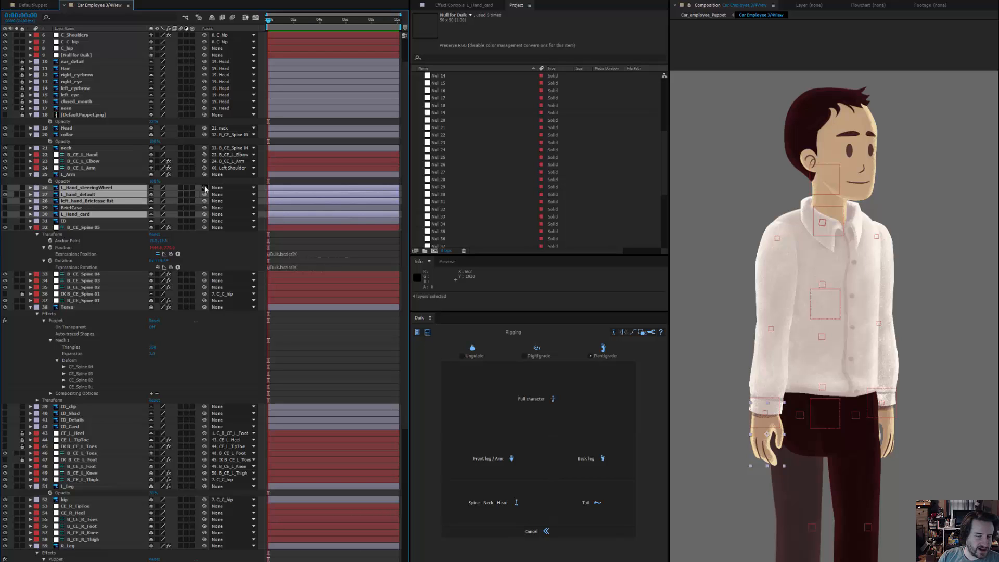
pyautogui.click(223, 189)
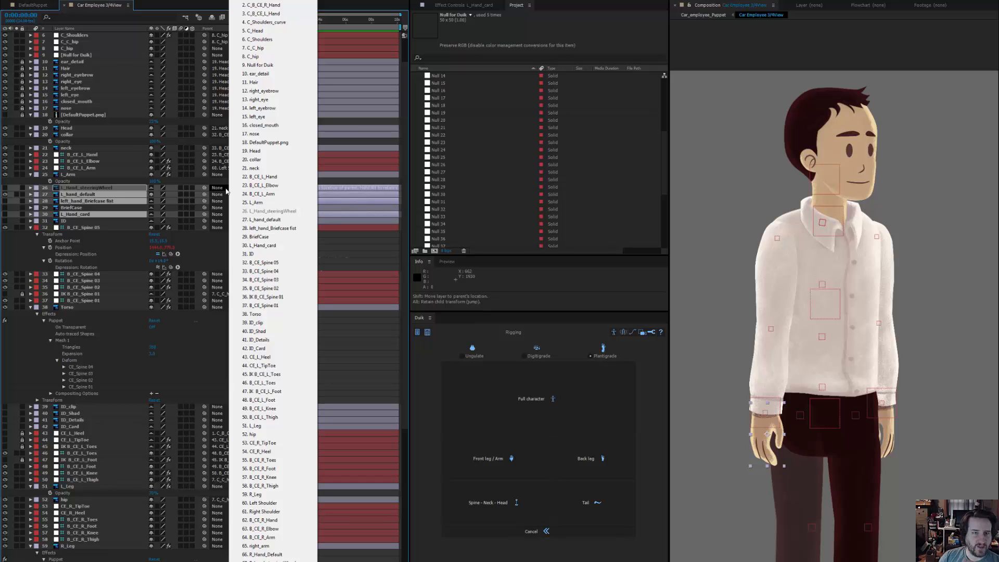
pyautogui.click(263, 13)
pyautogui.click(772, 410)
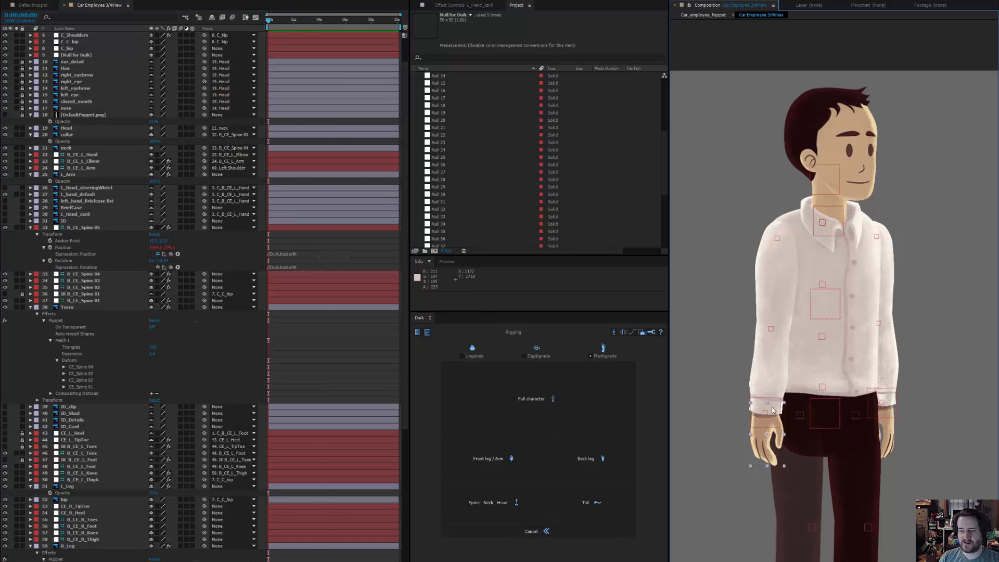
# - Test how the left hand and arm follow the C_B_CE_L_Hand controller, undoing the trial move
pyautogui.moveTo(772, 410); pyautogui.dragTo(756, 394)
pyautogui.hotkey('ctrl', 'z')
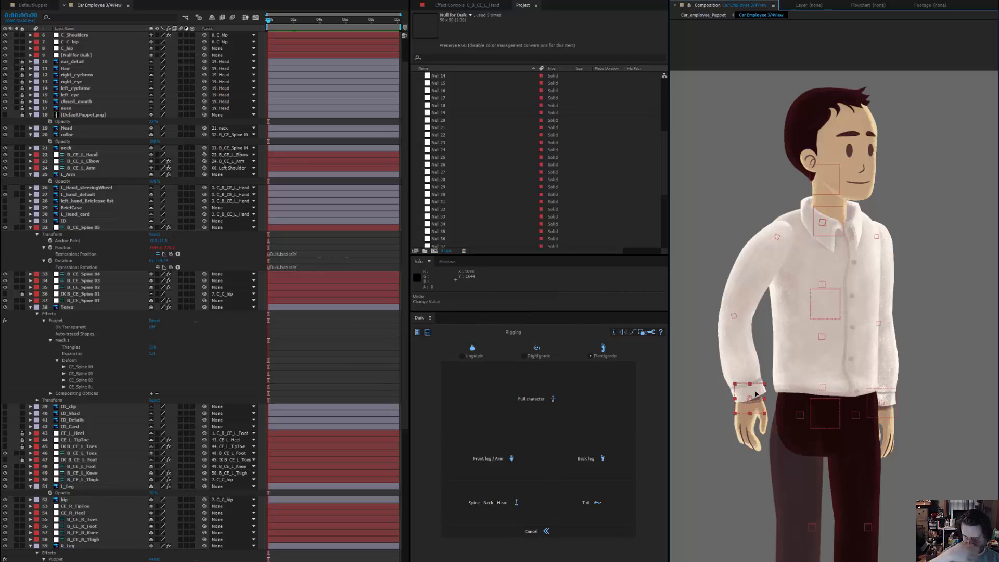
# - Select the C_B_CE_R_Hand controller and collapse the properties of R_Leg, Torso, B_CE_Spine 05, Left Shoulder and Right Shoulder
pyautogui.click(878, 411)
pyautogui.scroll(-5, 91, 481)
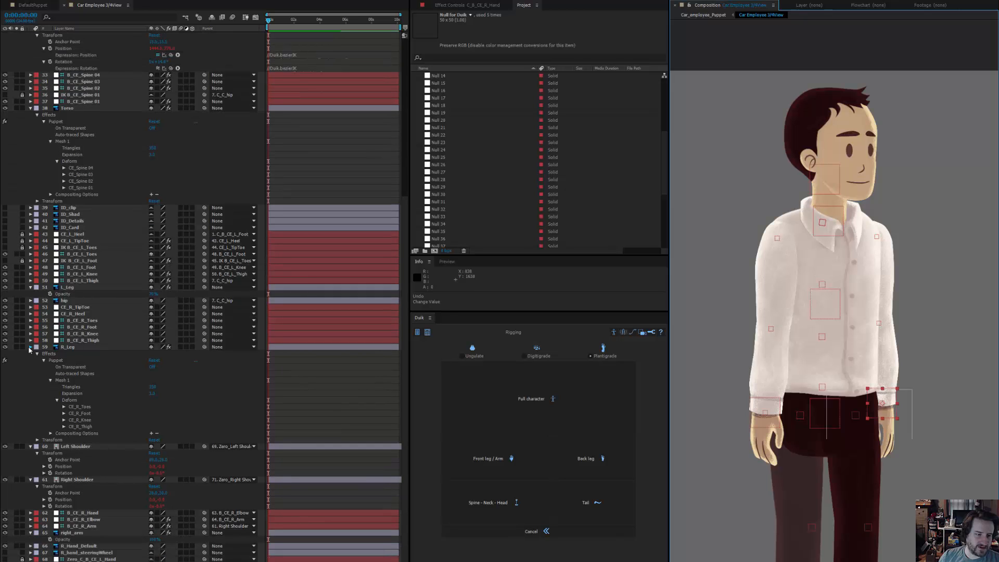
pyautogui.click(29, 347)
pyautogui.click(31, 185)
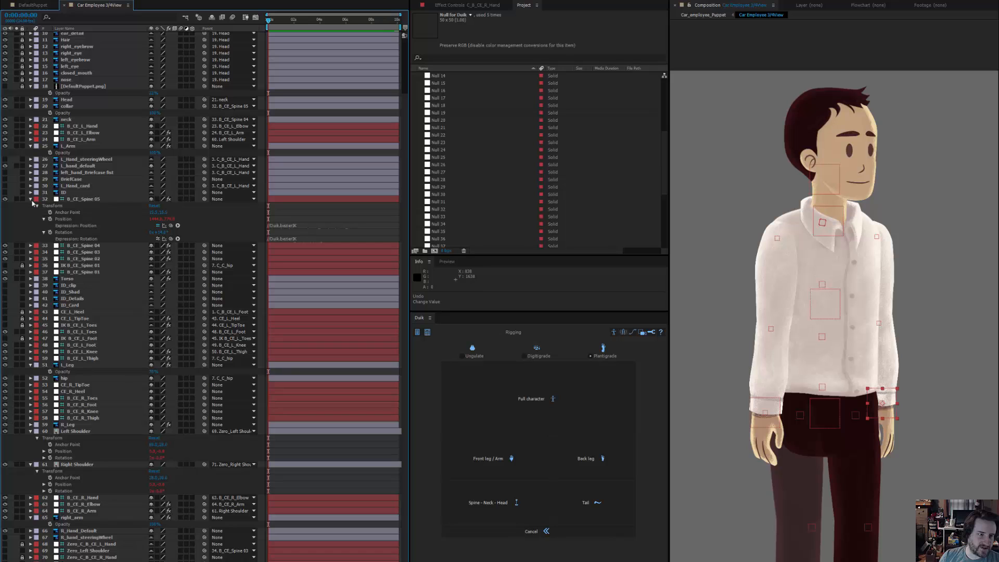
pyautogui.click(30, 200)
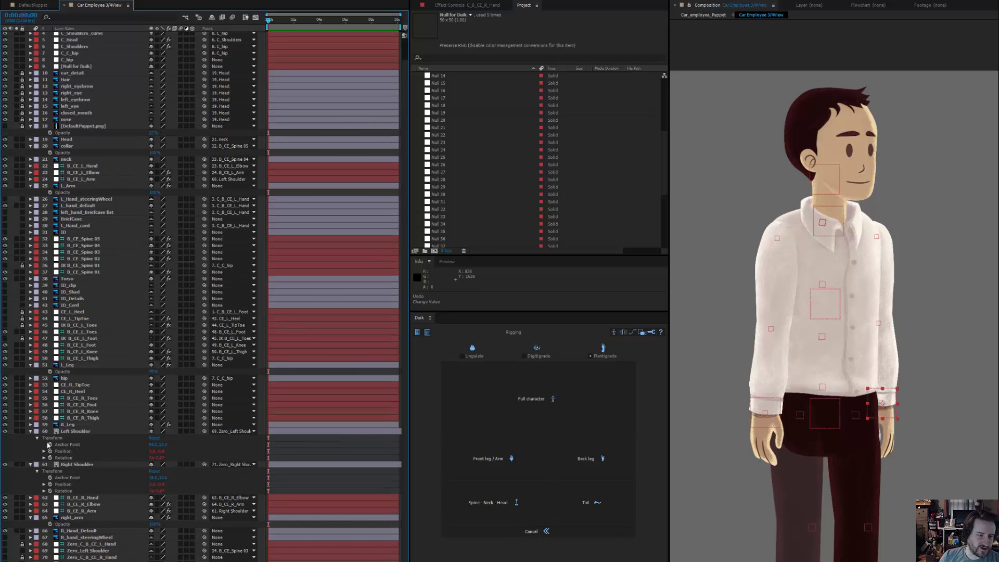
pyautogui.click(30, 432)
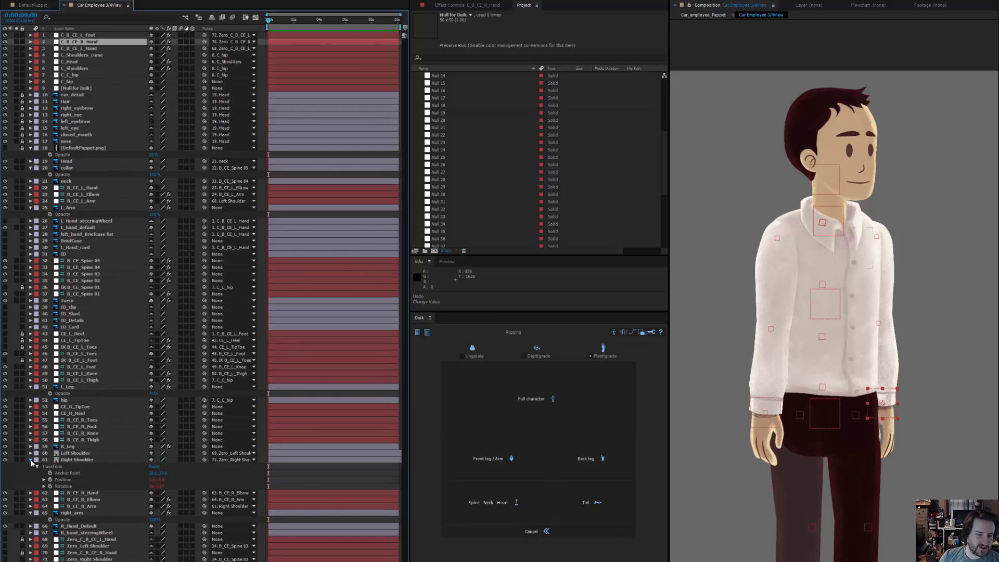
pyautogui.click(30, 460)
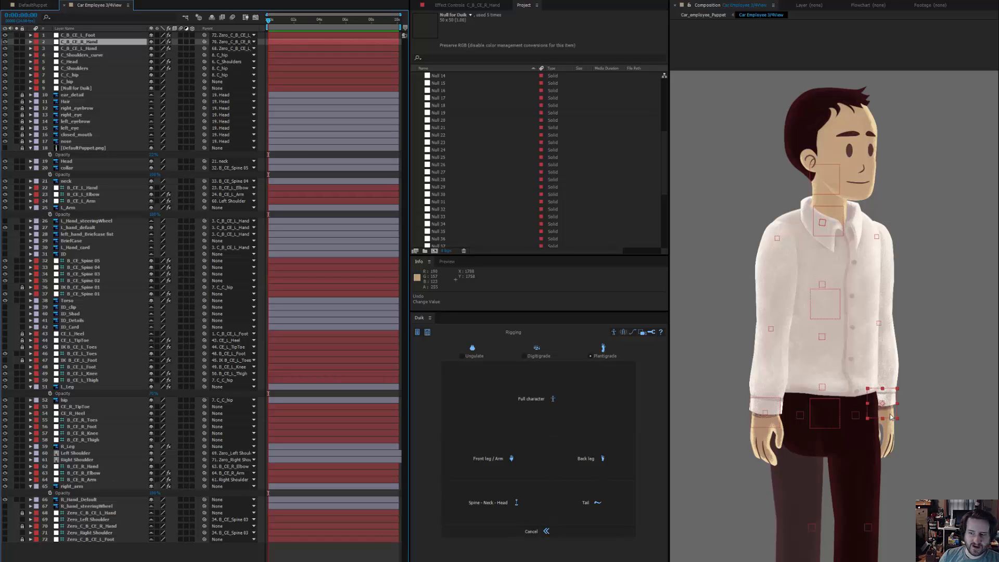
# - Parent the R_Hand_Default and R_hand_steeringWheel layers to the C_B_CE_R_Hand controller
pyautogui.click(89, 467)
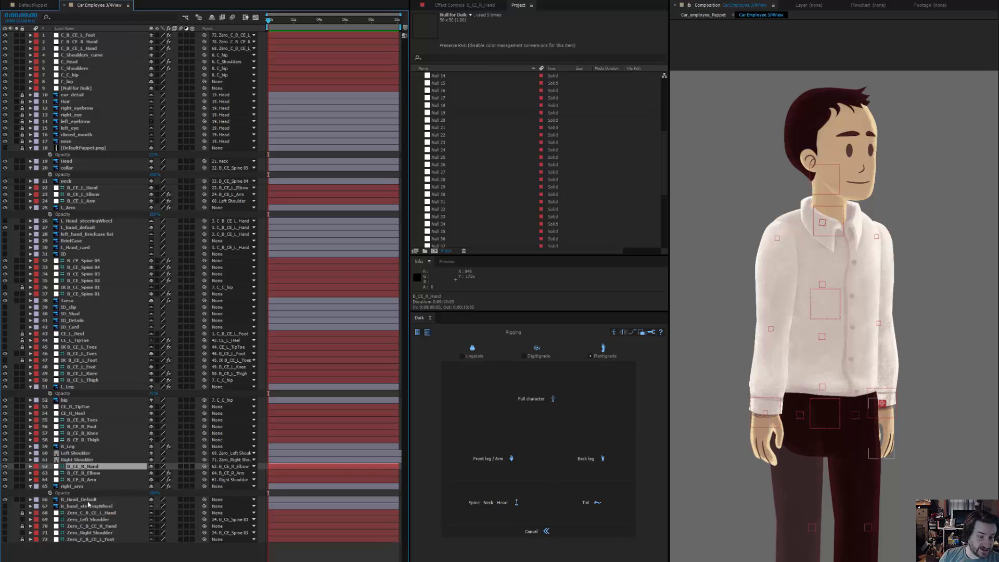
pyautogui.click(89, 501)
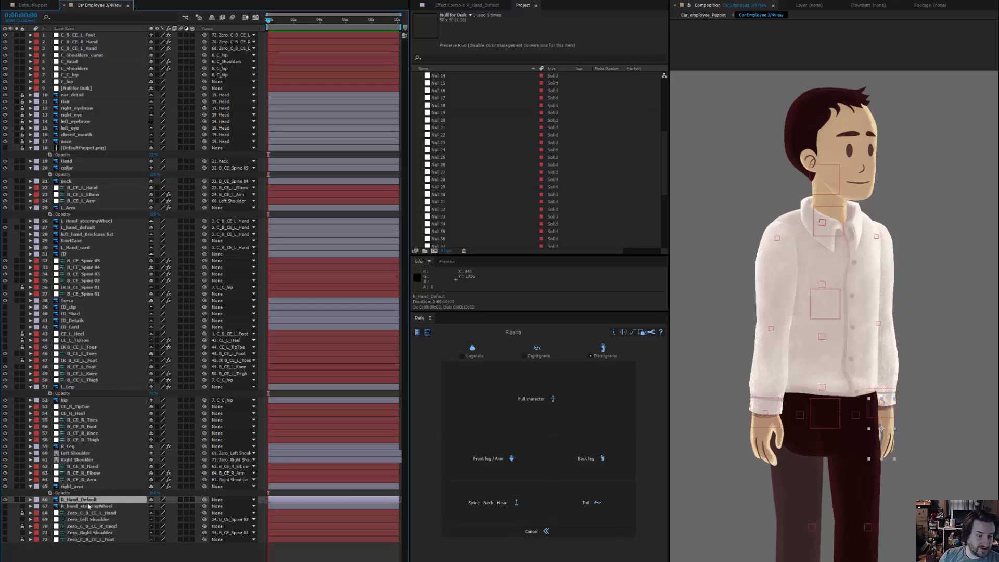
pyautogui.click(219, 507)
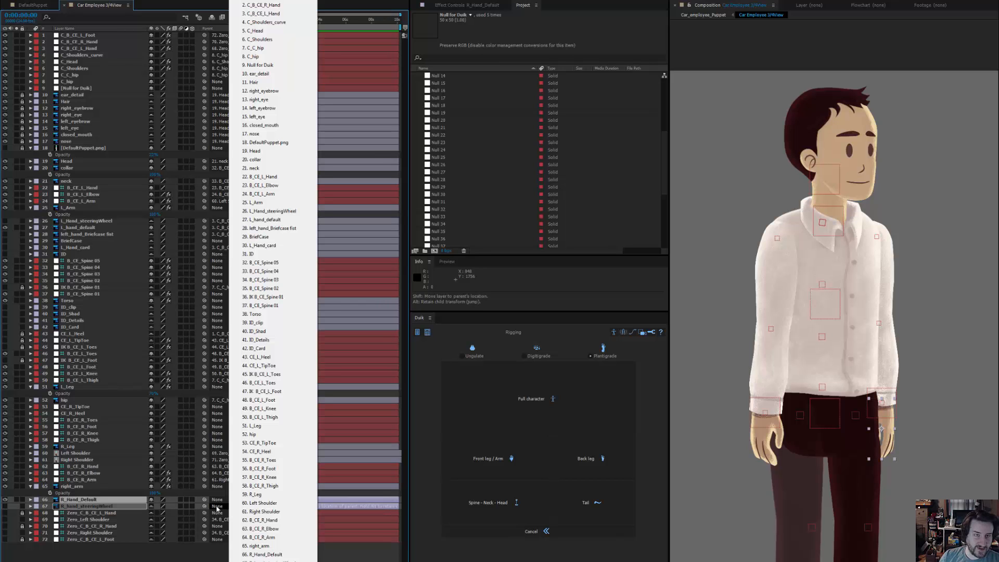
pyautogui.click(279, 6)
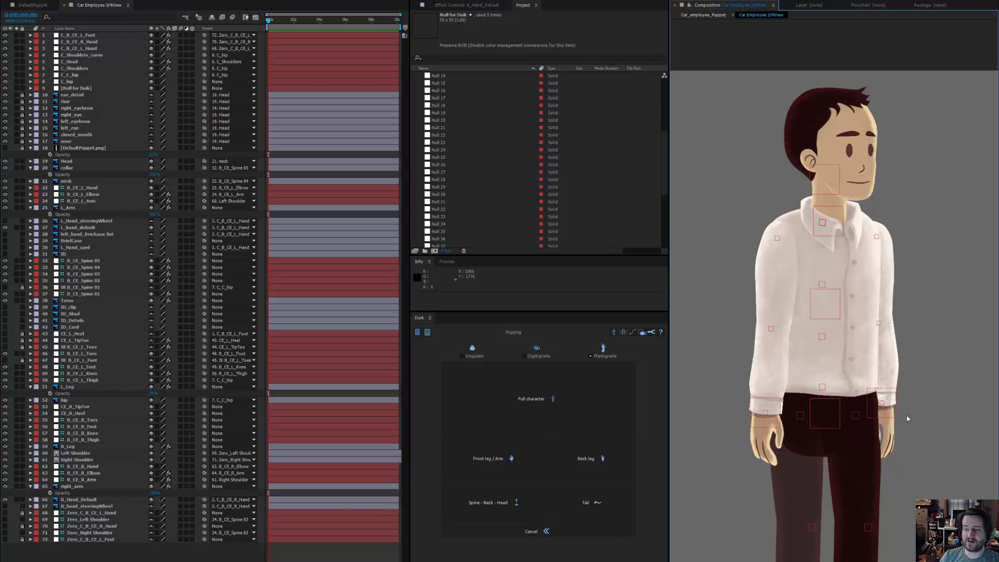
# - Test how the right hand and arm follow the C_B_CE_R_Hand controller, undoing the trial move
pyautogui.moveTo(893, 415); pyautogui.dragTo(953, 349)
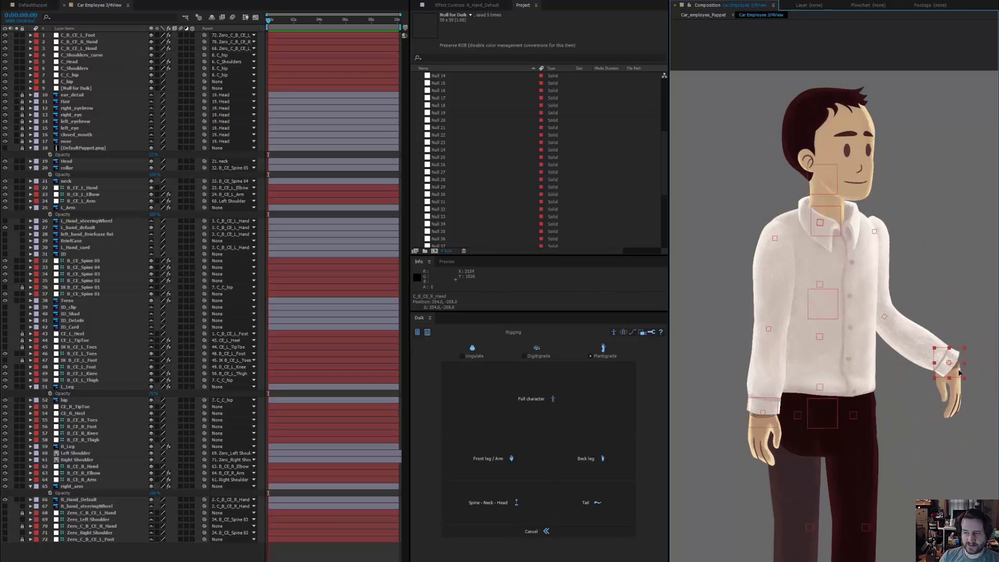
pyautogui.hotkey('ctrl', 'z')
pyautogui.scroll(3, 864, 260)
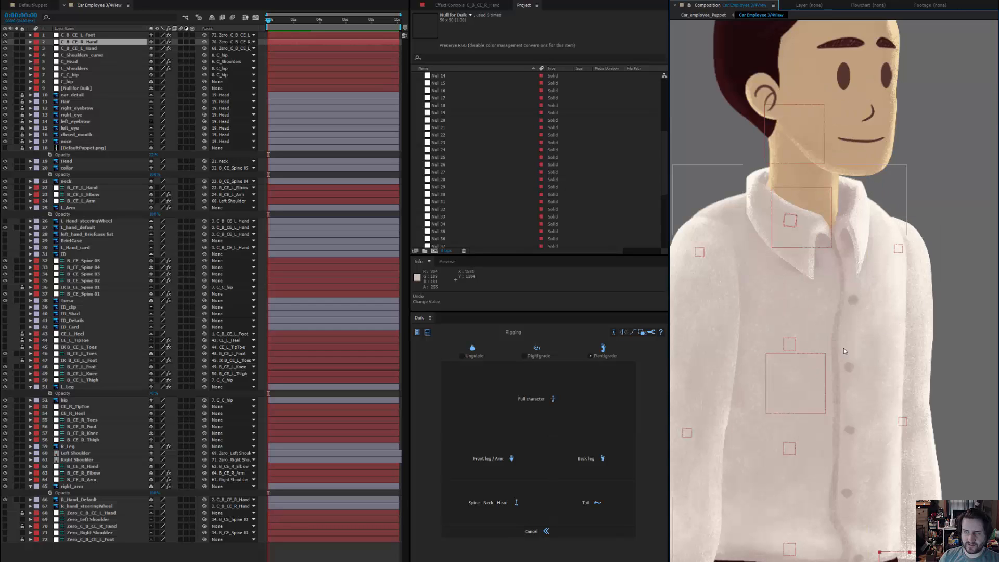
# - Save the project with Save As in the After Effects Files folder
pyautogui.click(8, 0)
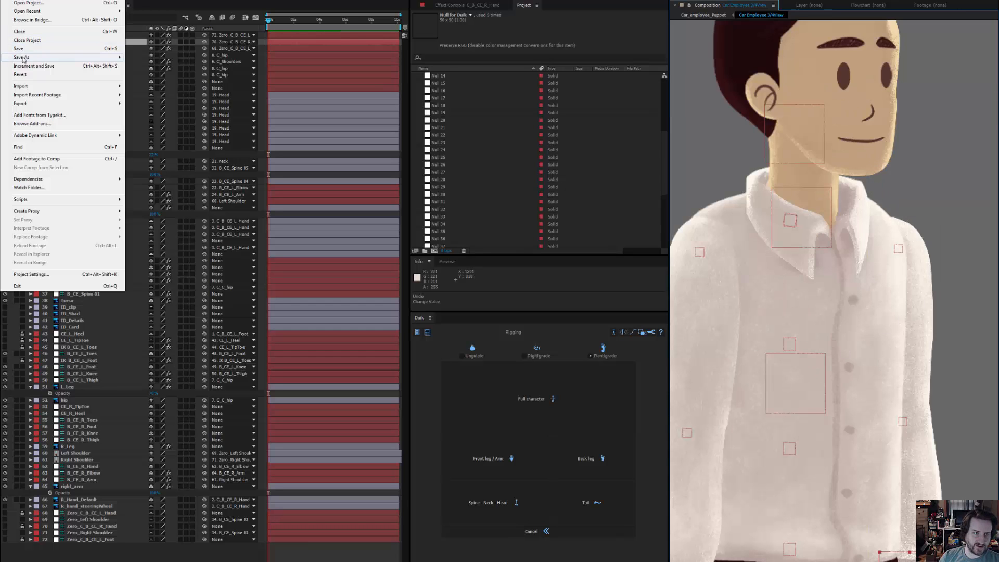
pyautogui.moveTo(23, 58)
pyautogui.click(143, 59)
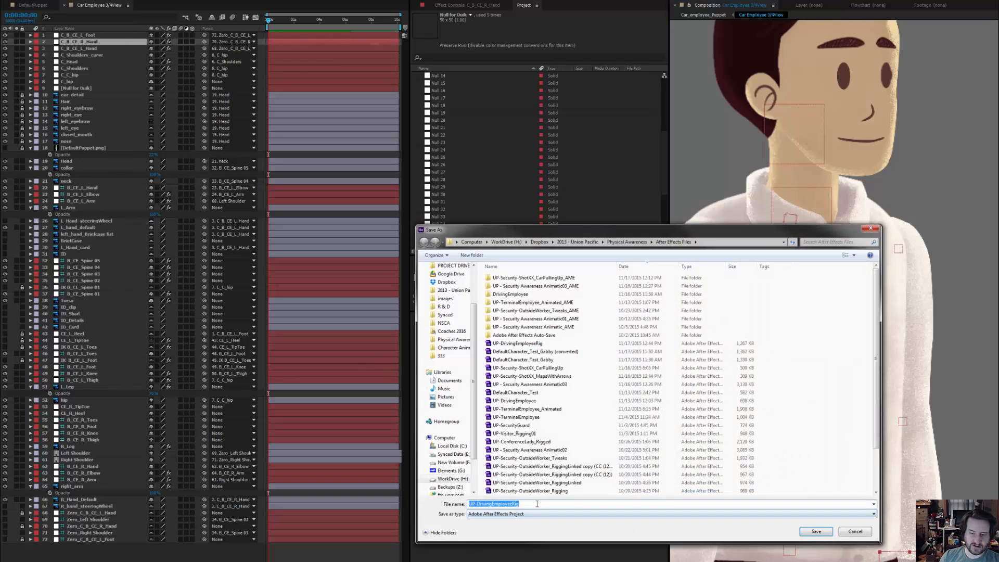
pyautogui.press('Return')
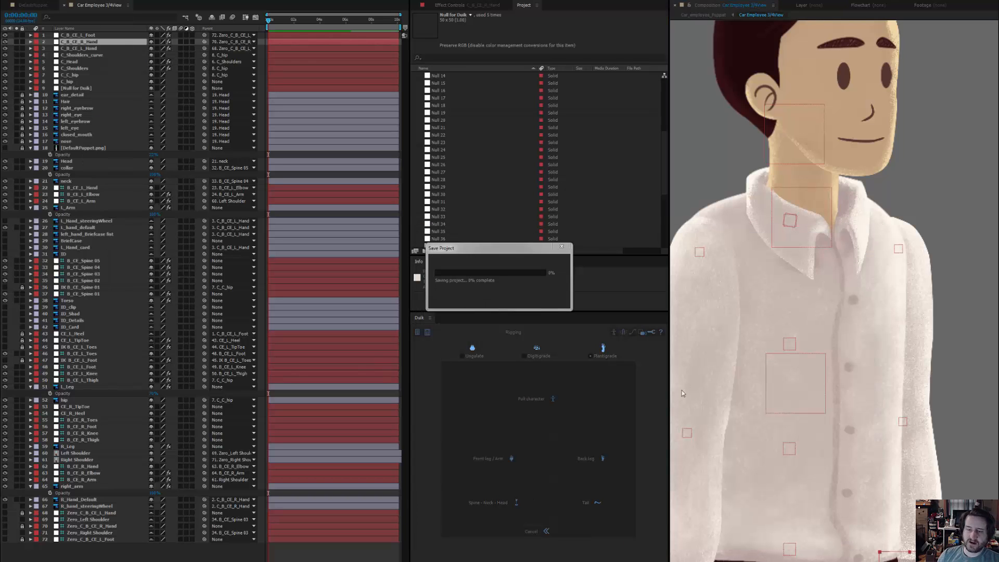
# - Lower the opacity of the L_Arm and right_arm layers together to make both sleeves semi-transparent over the torso
pyautogui.click(860, 334)
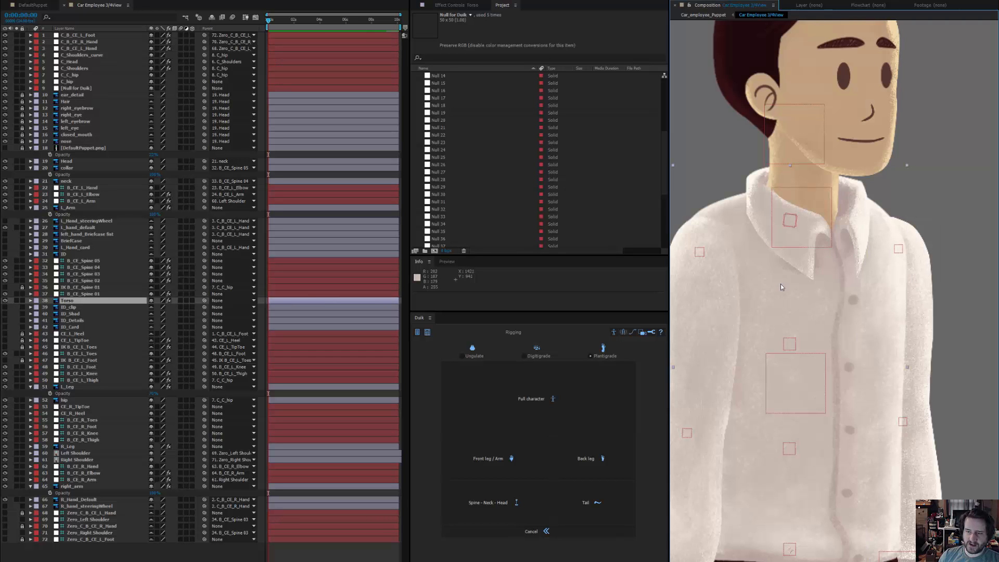
pyautogui.moveTo(760, 290); pyautogui.dragTo(802, 240)
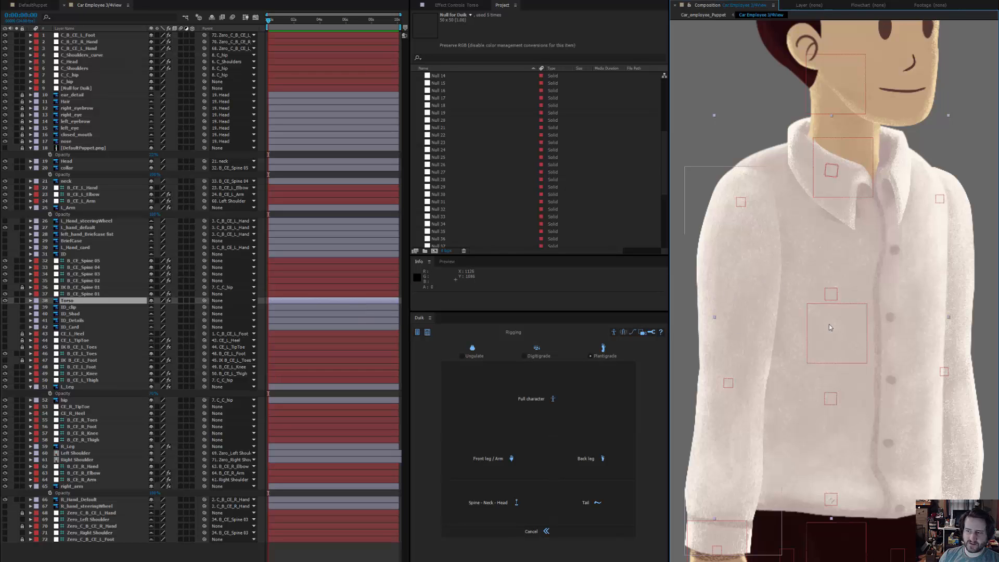
pyautogui.click(968, 287)
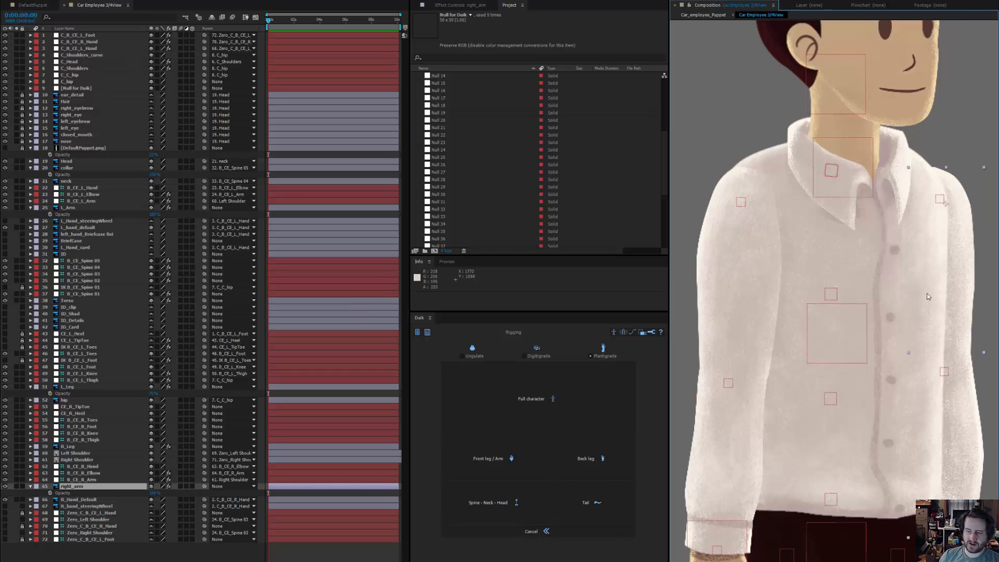
pyautogui.click(710, 233)
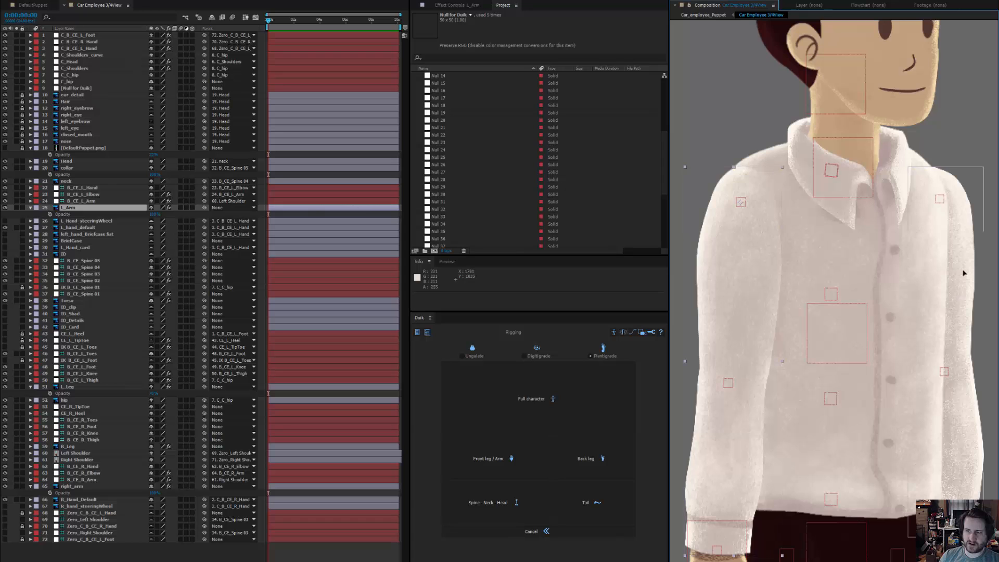
pyautogui.keyDown('shift'); pyautogui.click(964, 273); pyautogui.keyUp('shift')
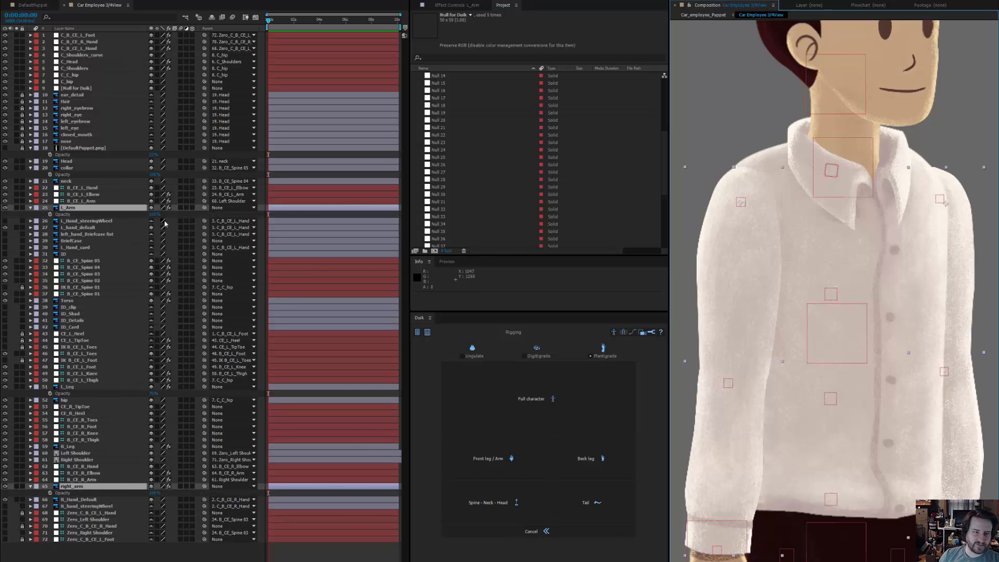
pyautogui.moveTo(153, 217); pyautogui.dragTo(117, 216)
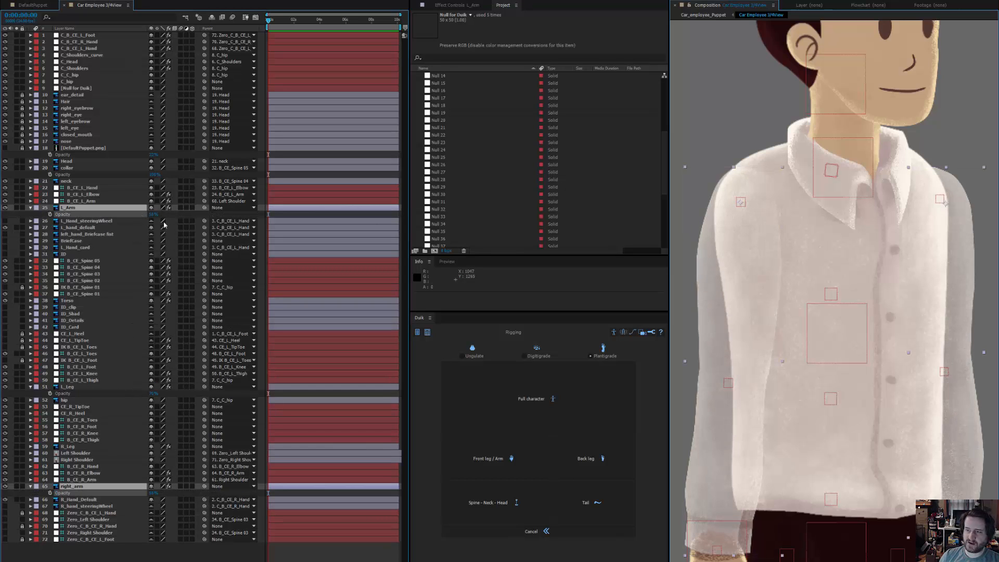
# - Add two puppet pins to the Torso layer's existing Mesh 1, one on each shoulder joint marker
pyautogui.click(763, 152)
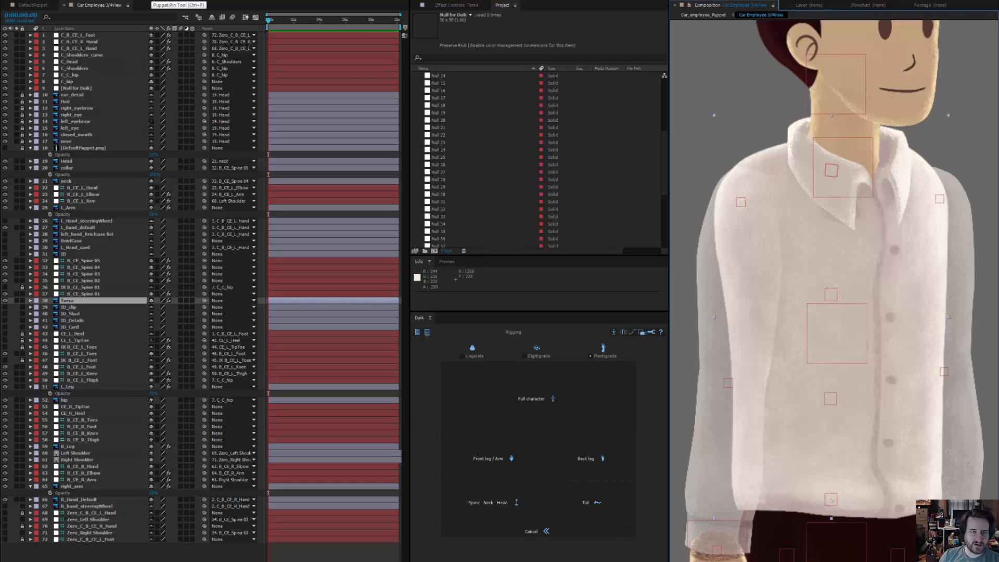
pyautogui.click(31, 301)
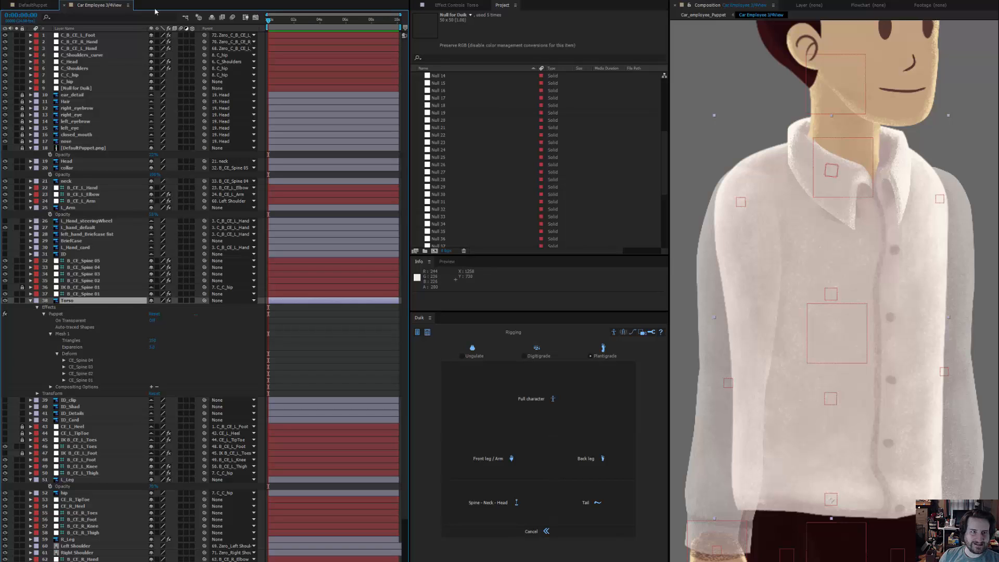
pyautogui.click(56, 314)
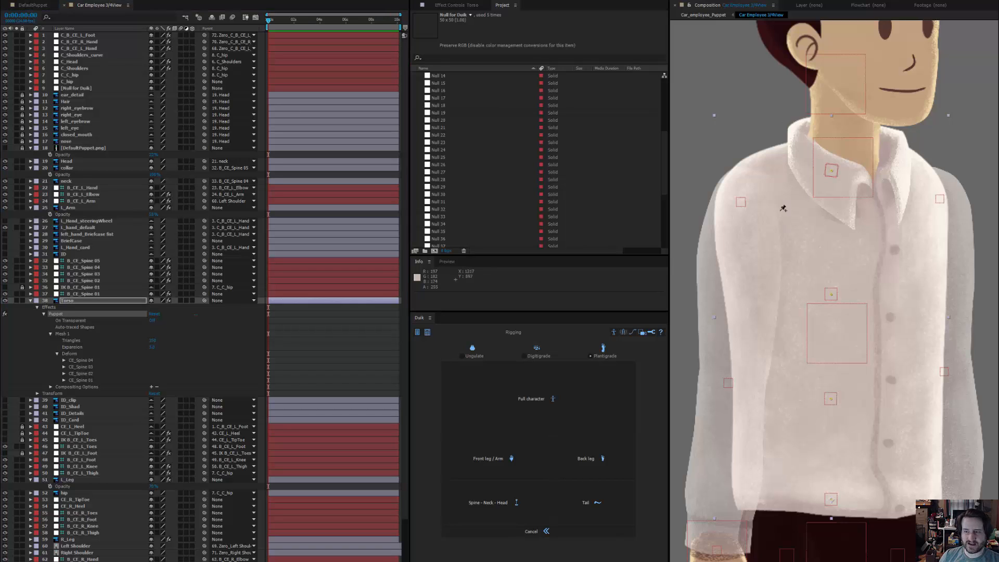
pyautogui.click(742, 201)
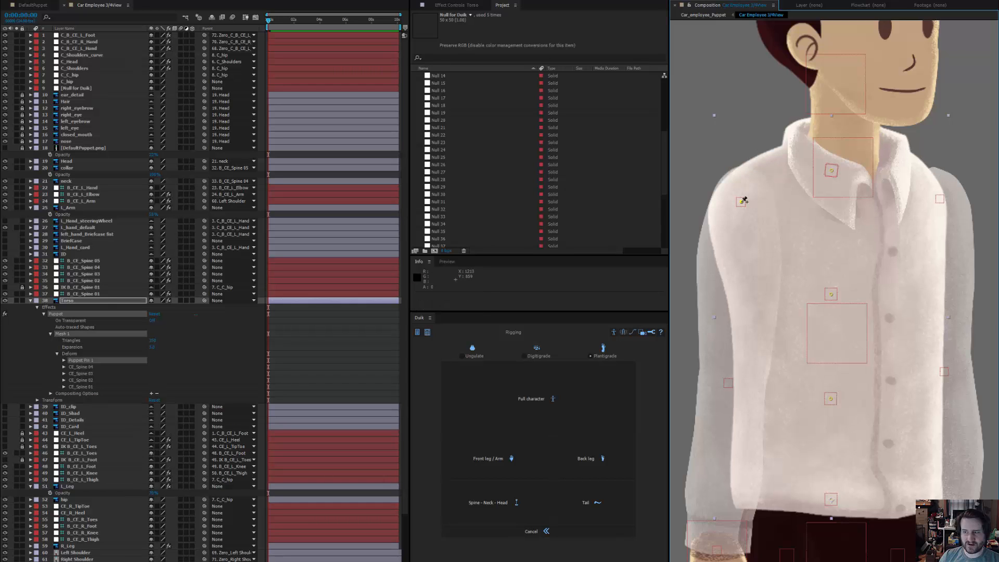
pyautogui.hotkey('ctrl', 'z')
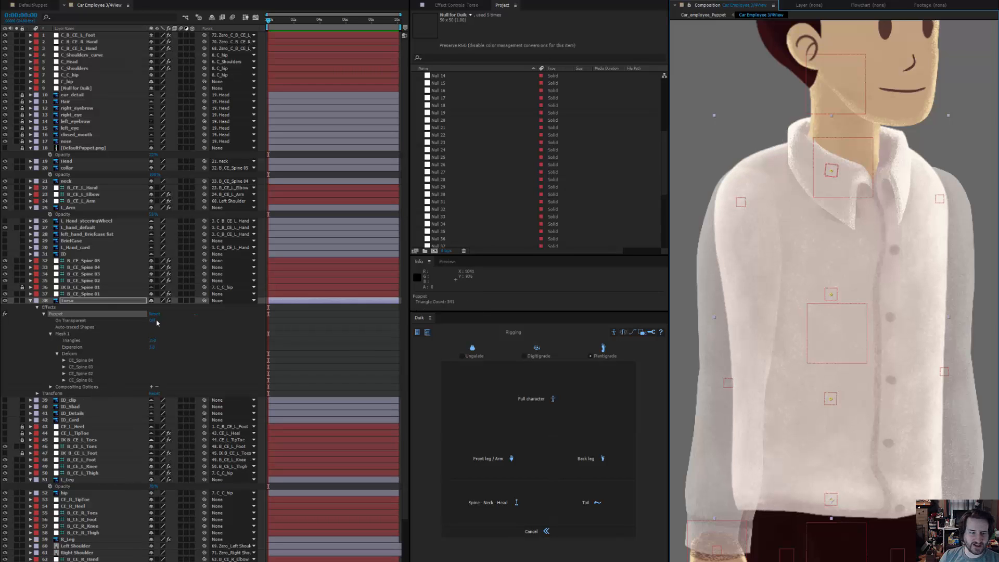
pyautogui.click(134, 355)
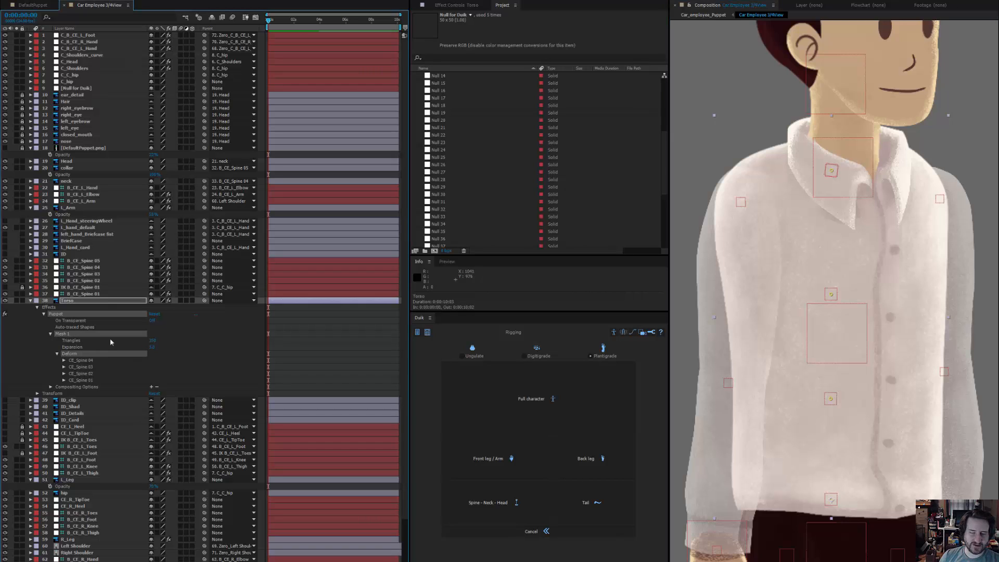
pyautogui.click(743, 201)
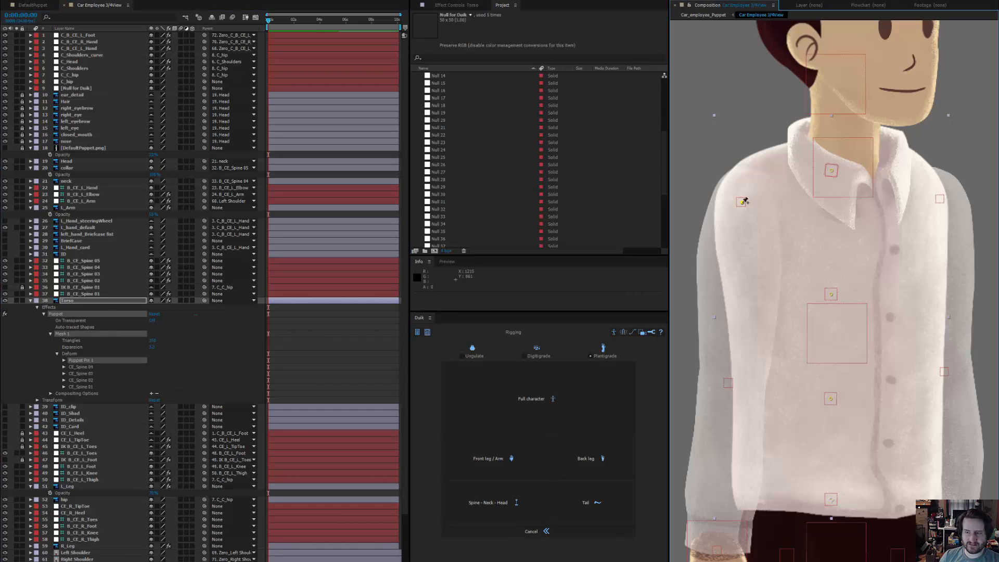
pyautogui.click(941, 198)
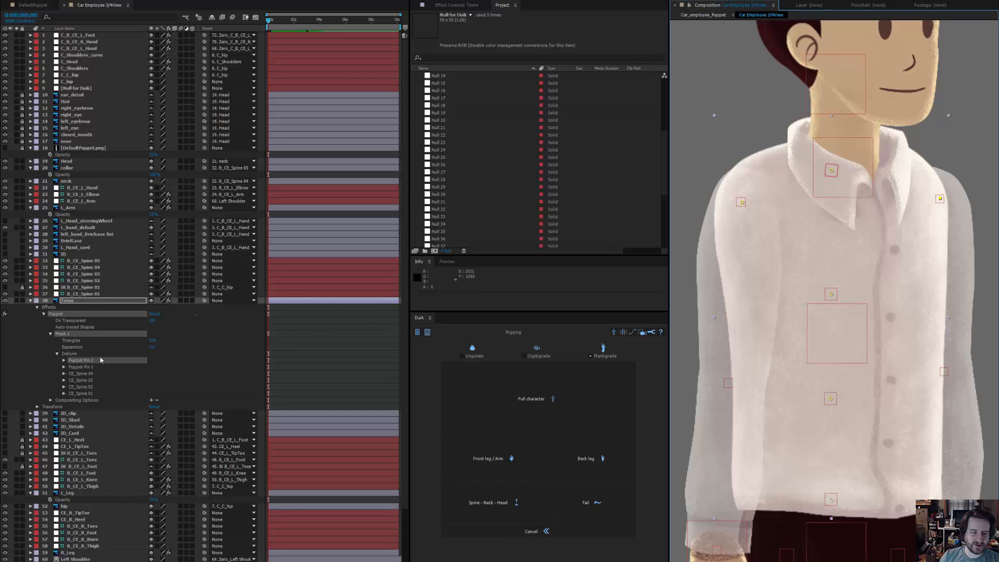
# - Create Duik bones for the two new shoulder pins, Puppet Pin 1 and Puppet Pin 2
pyautogui.keyDown('shift'); pyautogui.click(80, 367); pyautogui.keyUp('shift')
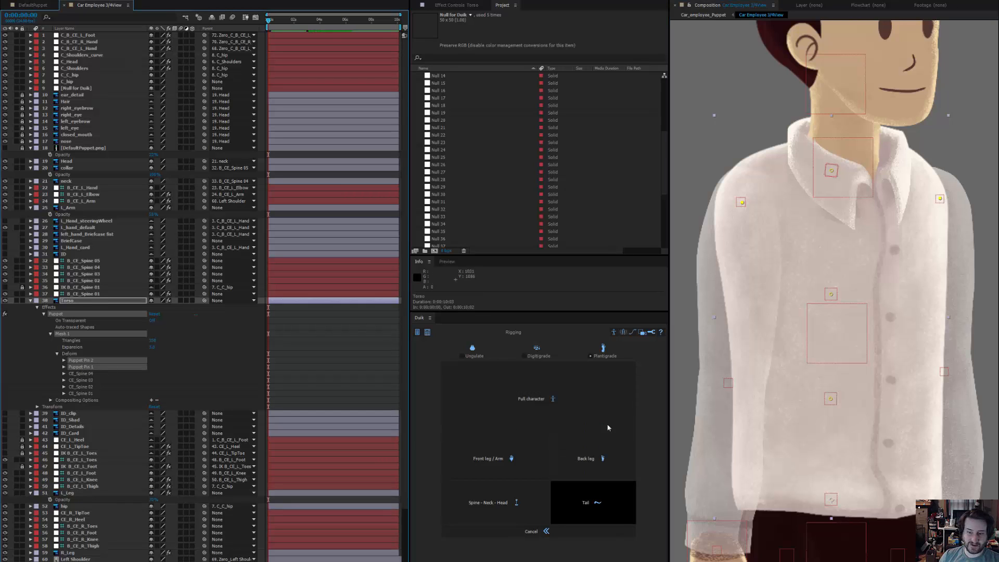
pyautogui.click(614, 332)
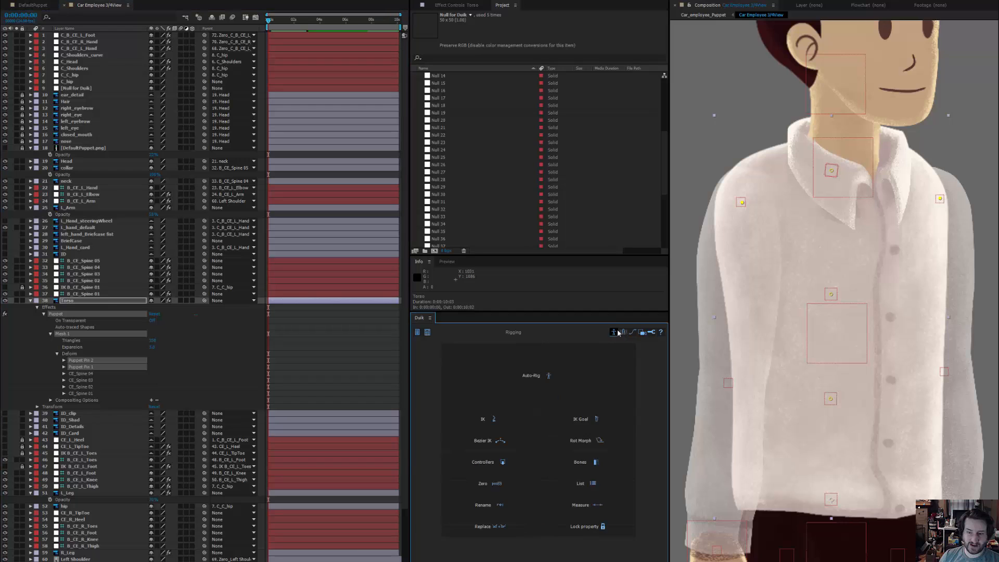
pyautogui.click(606, 464)
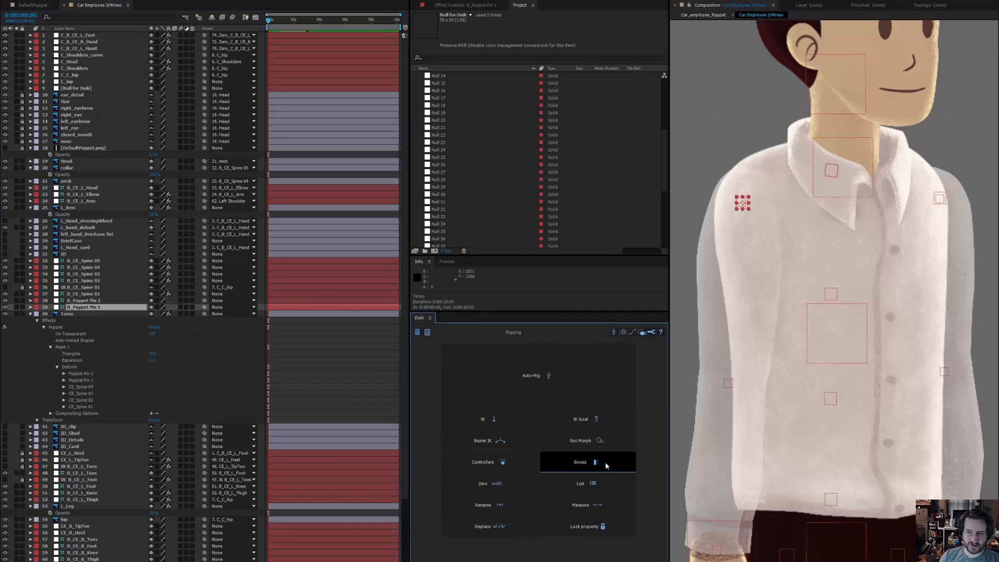
# - Parent the B_Puppet Pin 1 bone to Left Shoulder and the B_Puppet Pin 2 bone to Right Shoulder
pyautogui.click(215, 307)
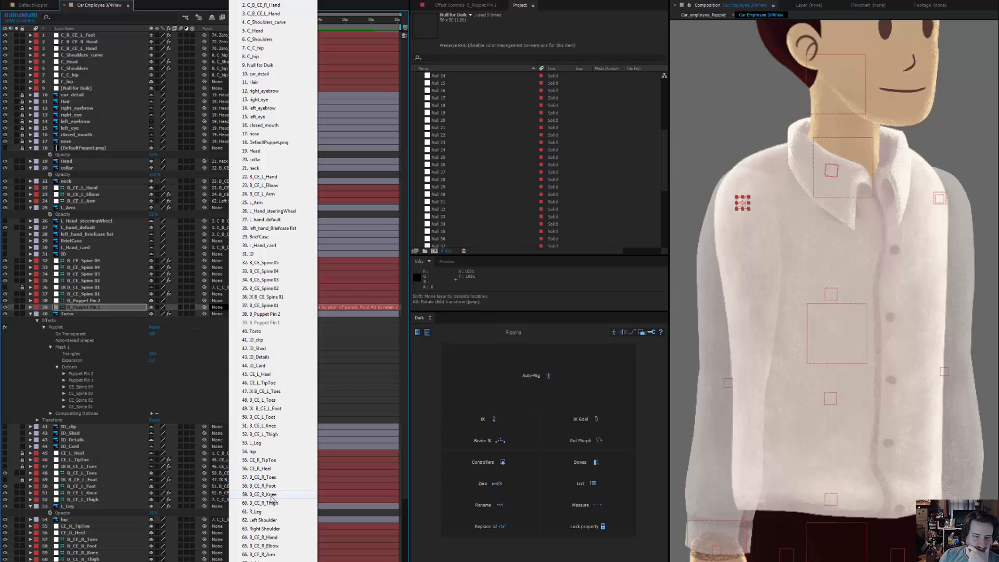
pyautogui.click(267, 521)
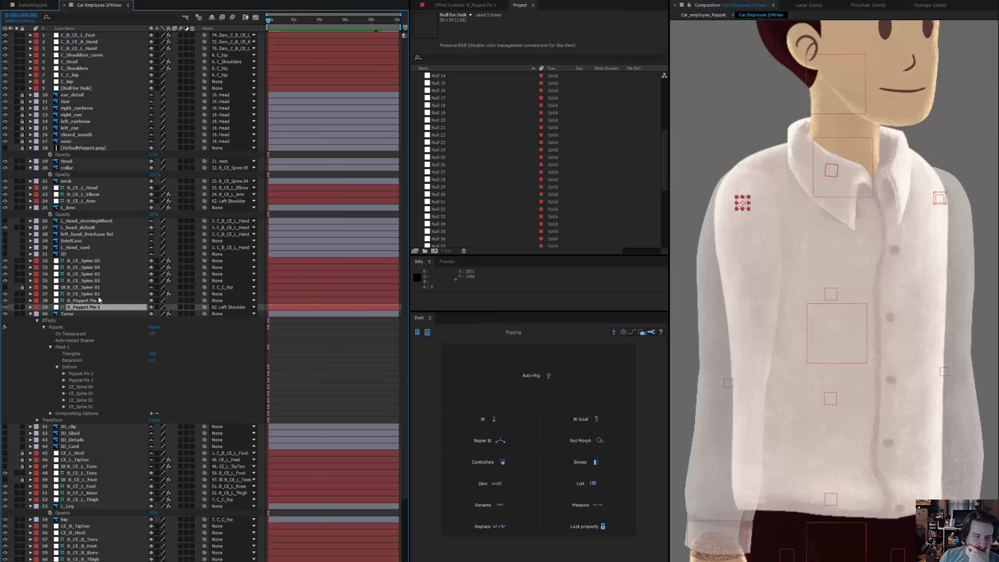
pyautogui.click(121, 302)
pyautogui.click(241, 301)
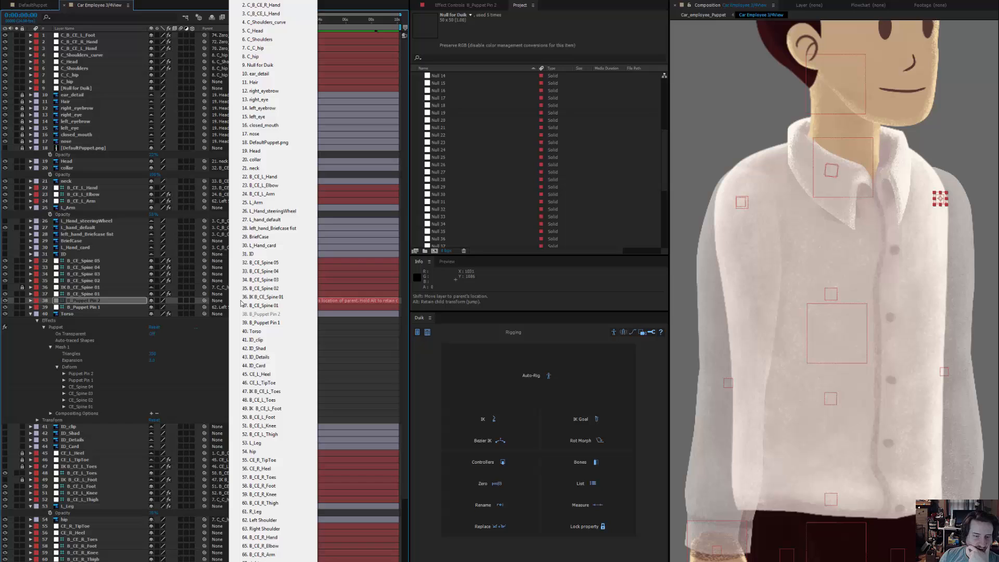
pyautogui.click(283, 530)
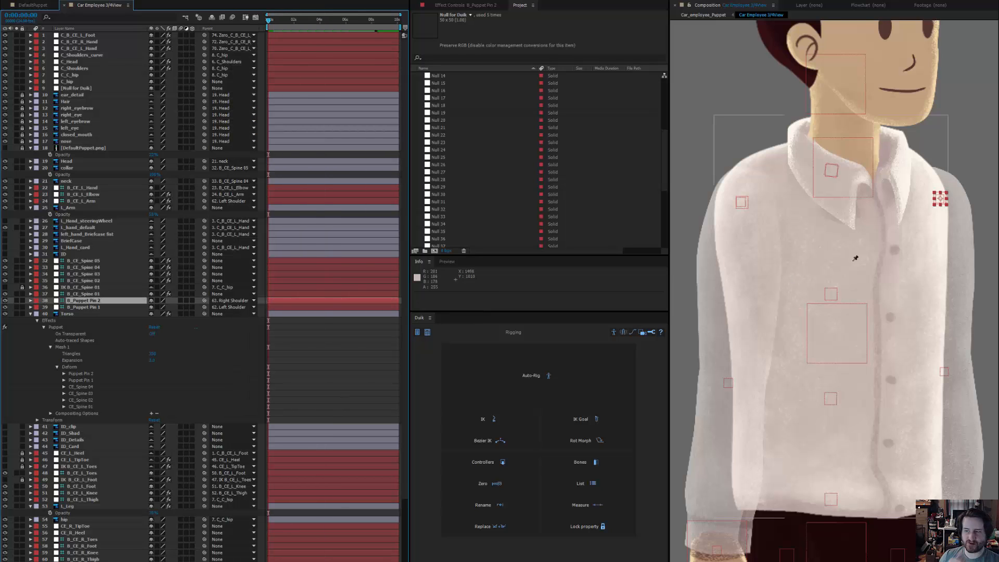
# - Test the right arm by moving the C_B_CE_R_Hand controller up and out from the body, and undo the move
pyautogui.scroll(-3, 850, 276)
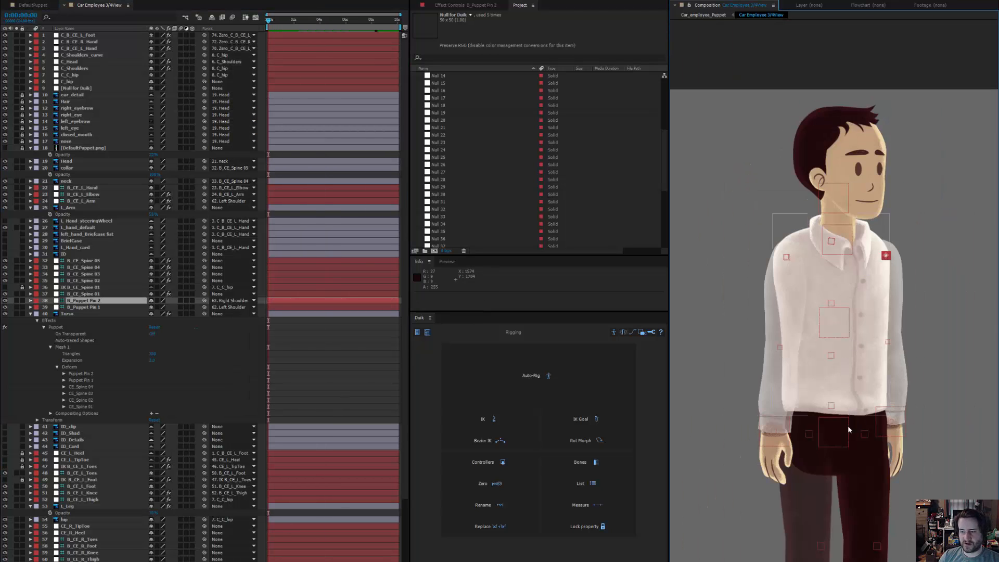
pyautogui.moveTo(841, 431); pyautogui.dragTo(959, 288)
pyautogui.hotkey('ctrl', 'z')
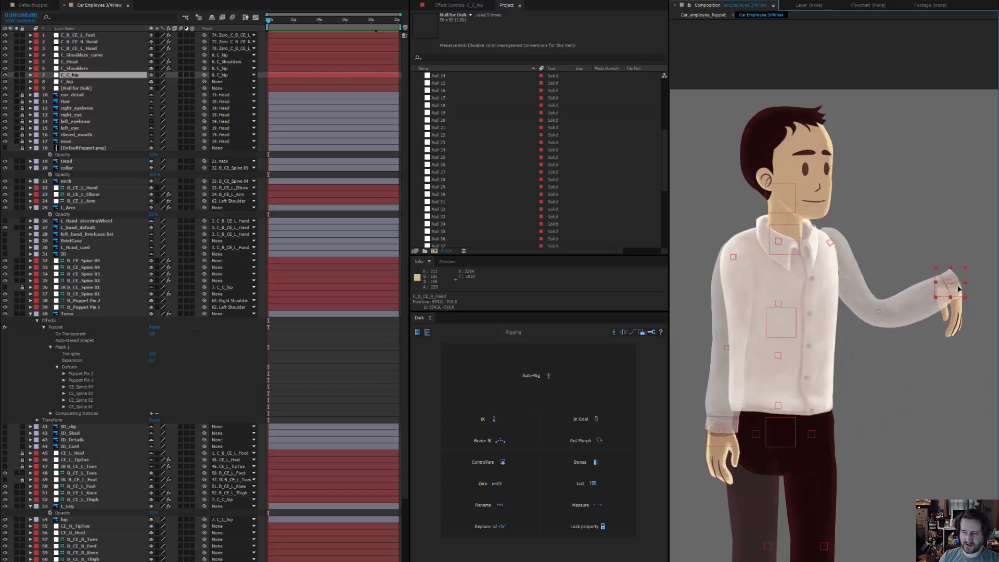
pyautogui.hotkey('ctrl', 'z')
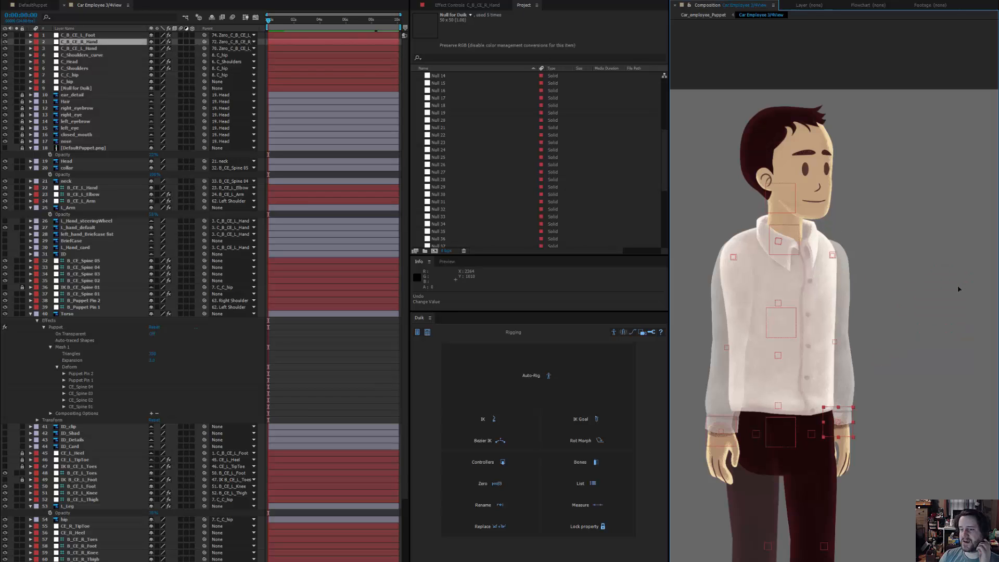
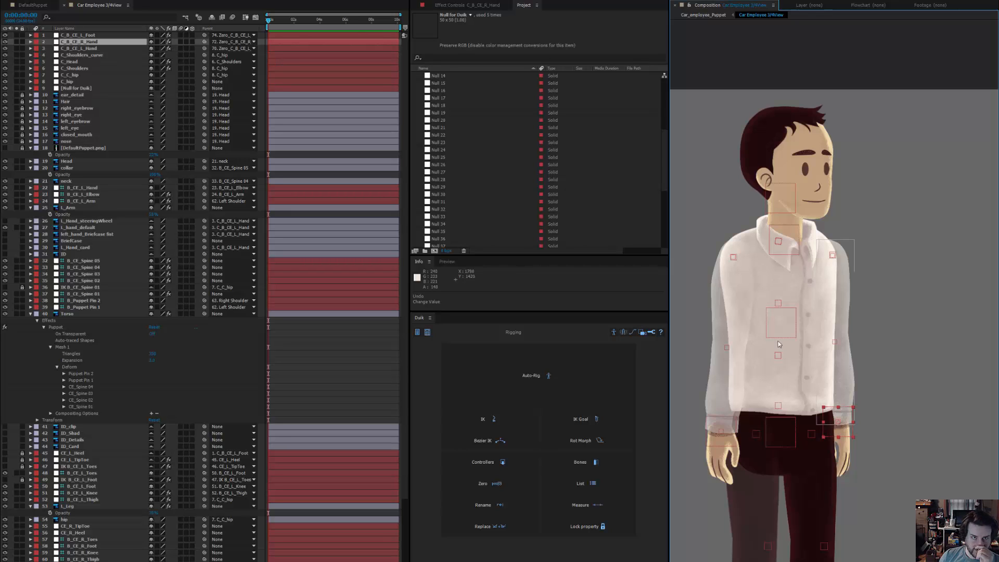
# - Save the rigged character project
pyautogui.click(8, 1)
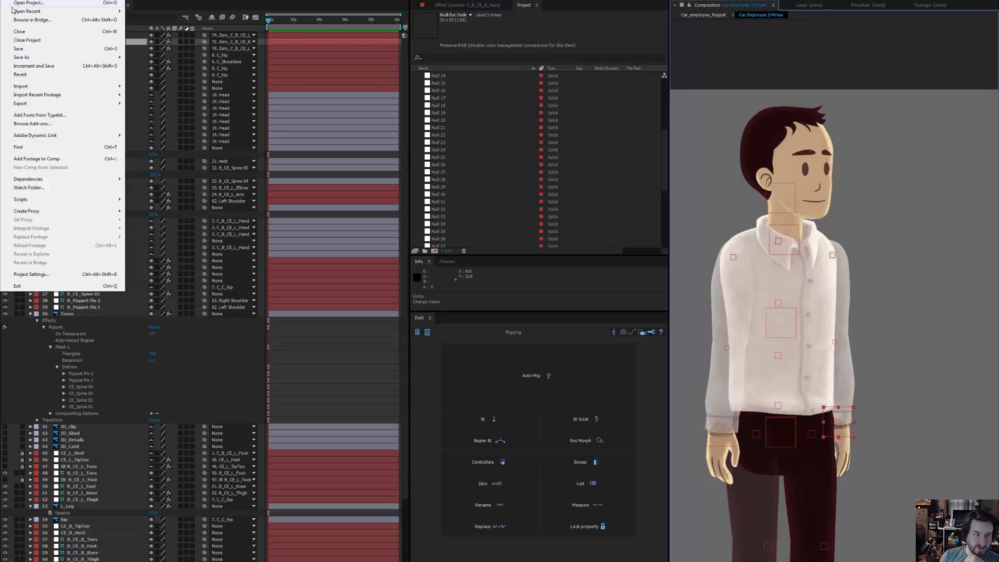
pyautogui.click(26, 51)
# - Switch to Photoshop, close Car_employee_Puppet.psd without saving its changes, and reopen it from the recent files
pyautogui.hotkey('alt', 'Tab')
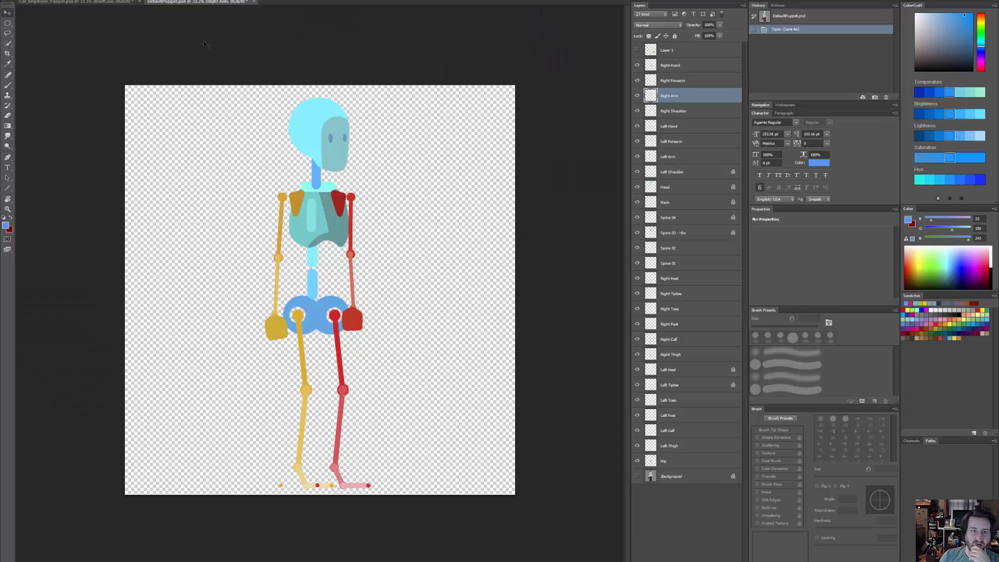
pyautogui.click(78, 2)
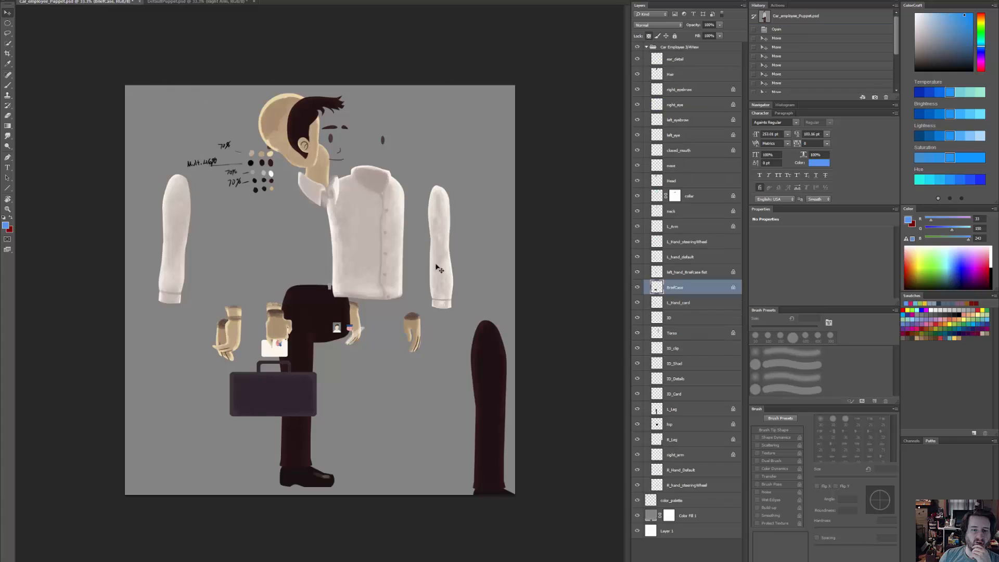
pyautogui.click(140, 2)
pyautogui.click(501, 197)
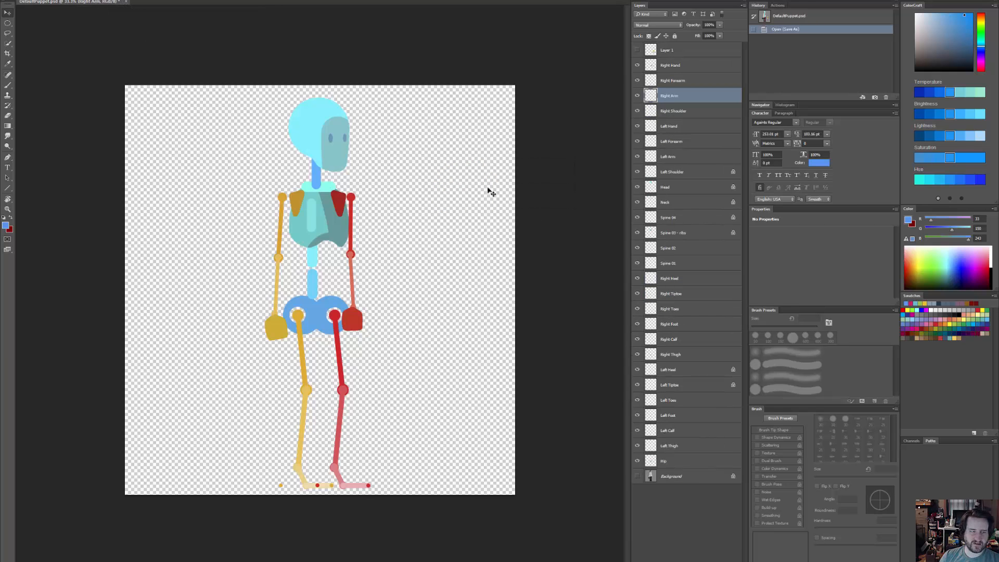
pyautogui.click(22, 0)
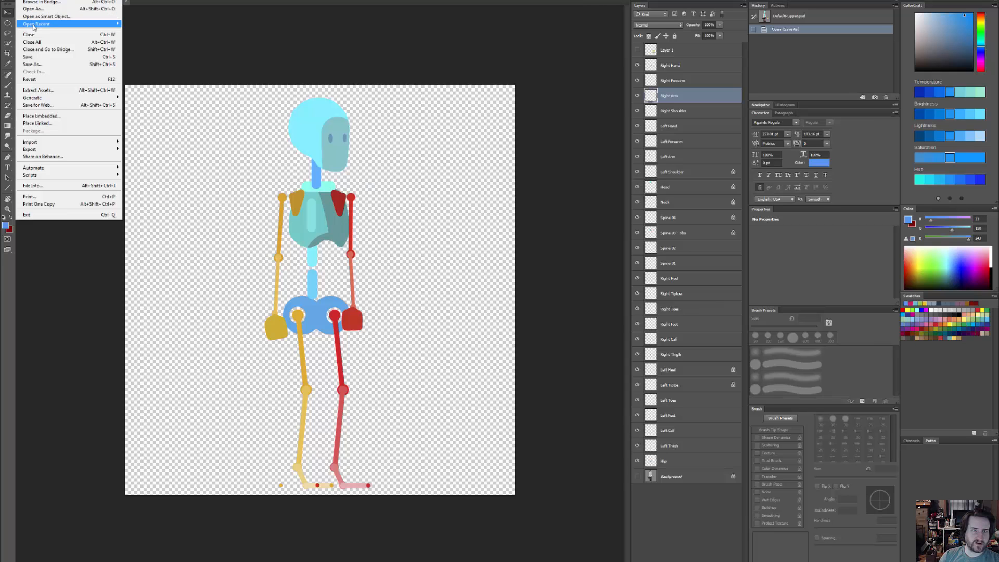
pyautogui.moveTo(63, 24)
pyautogui.click(169, 26)
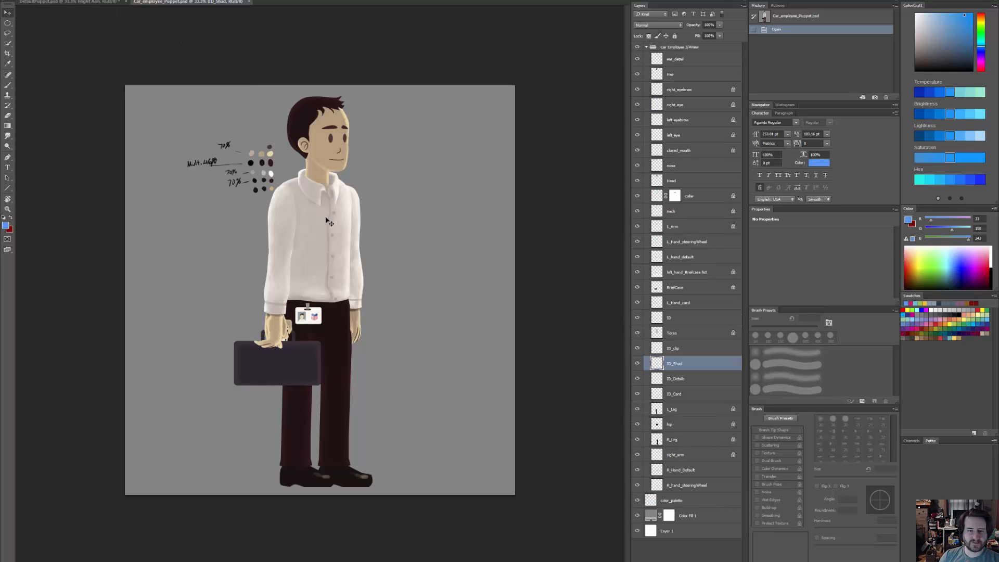
# - Hide the Torso layer and examine the tops of both sleeves at the shoulders, with the Brush tool active
pyautogui.keyDown('ctrl'); pyautogui.click(327, 221); pyautogui.keyUp('ctrl')
pyautogui.click(637, 333)
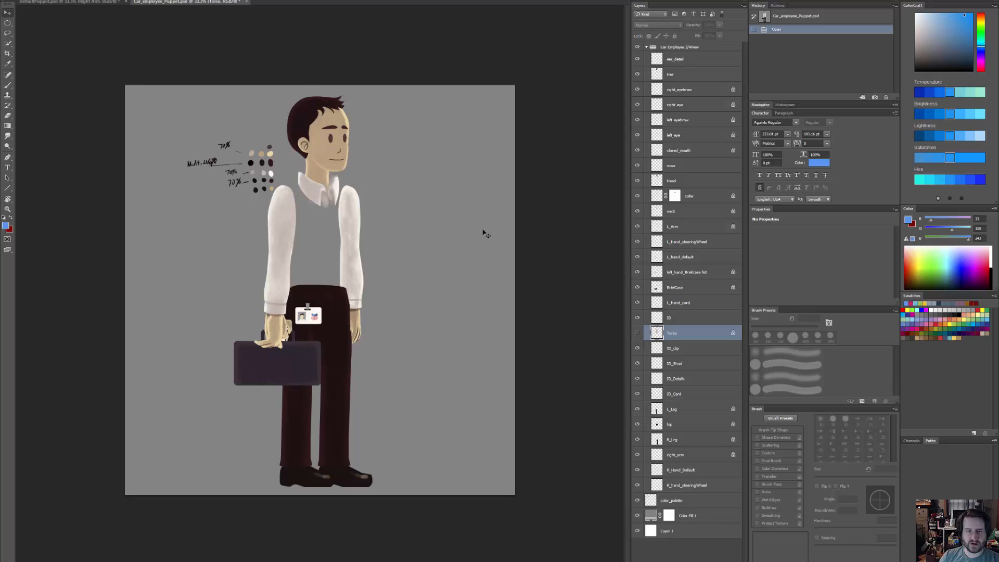
pyautogui.moveTo(351, 174); pyautogui.dragTo(404, 160)
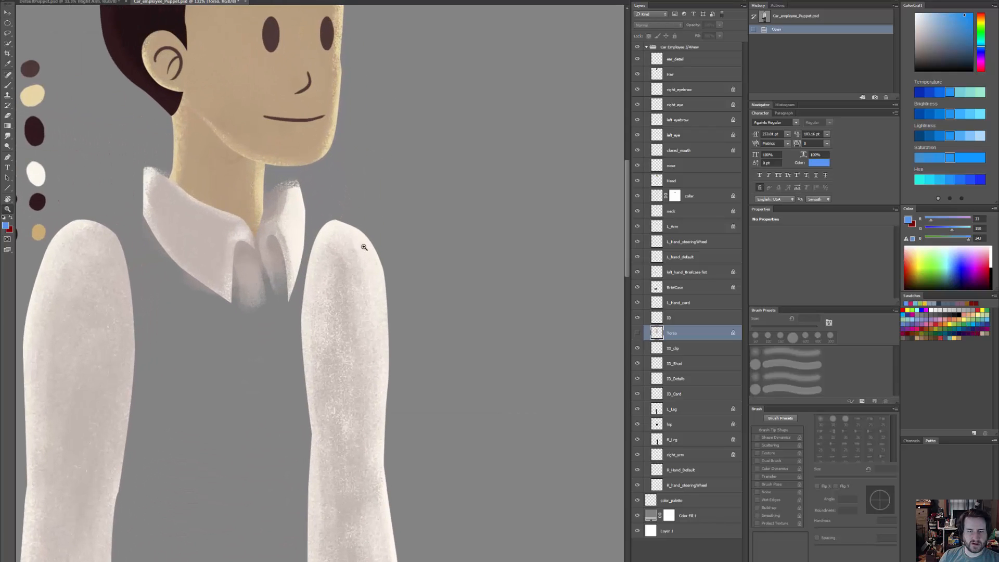
pyautogui.press('b')
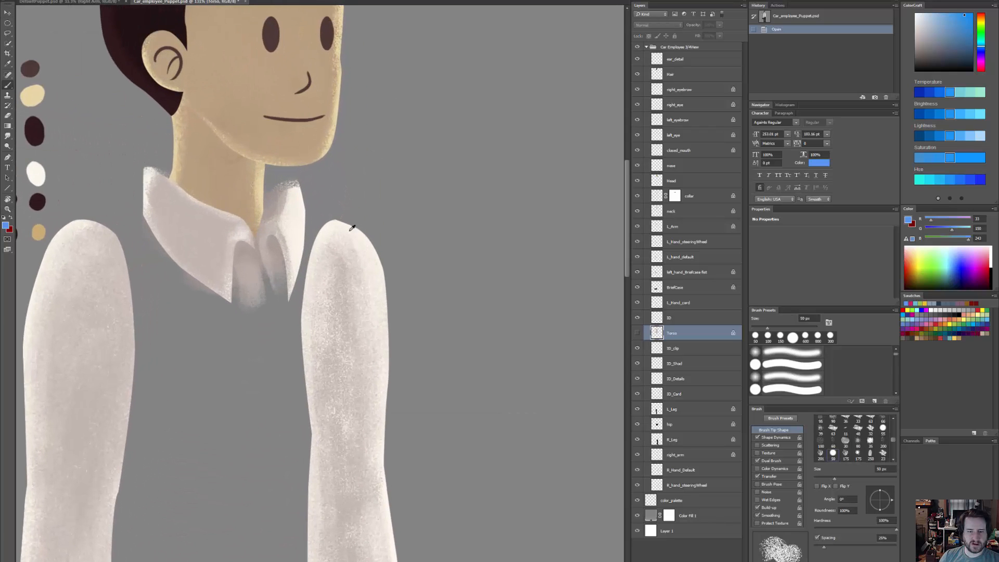
# - Show the Torso layer, try lowering its opacity to about 62%, and undo the opacity change
pyautogui.click(637, 333)
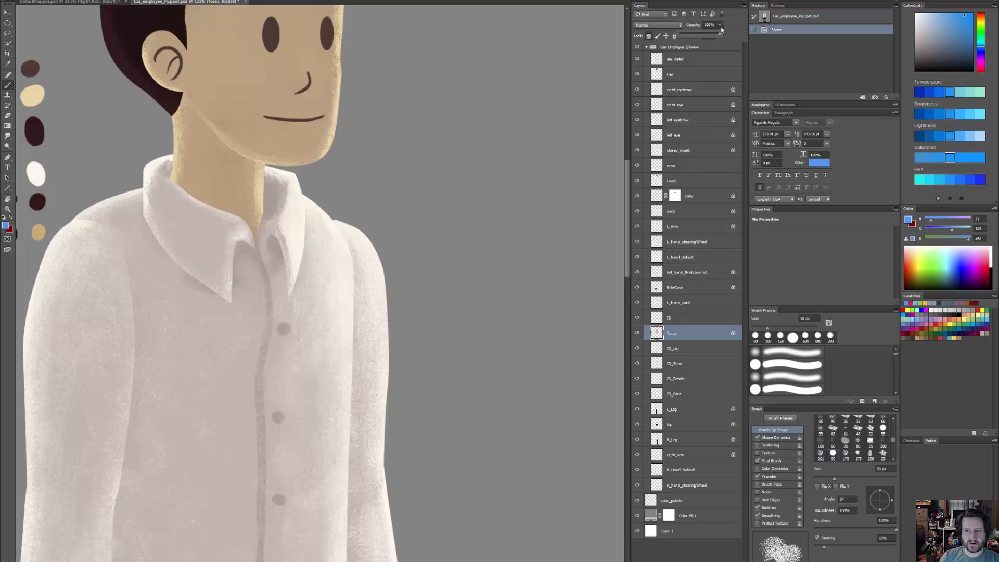
pyautogui.moveTo(712, 36); pyautogui.dragTo(706, 36)
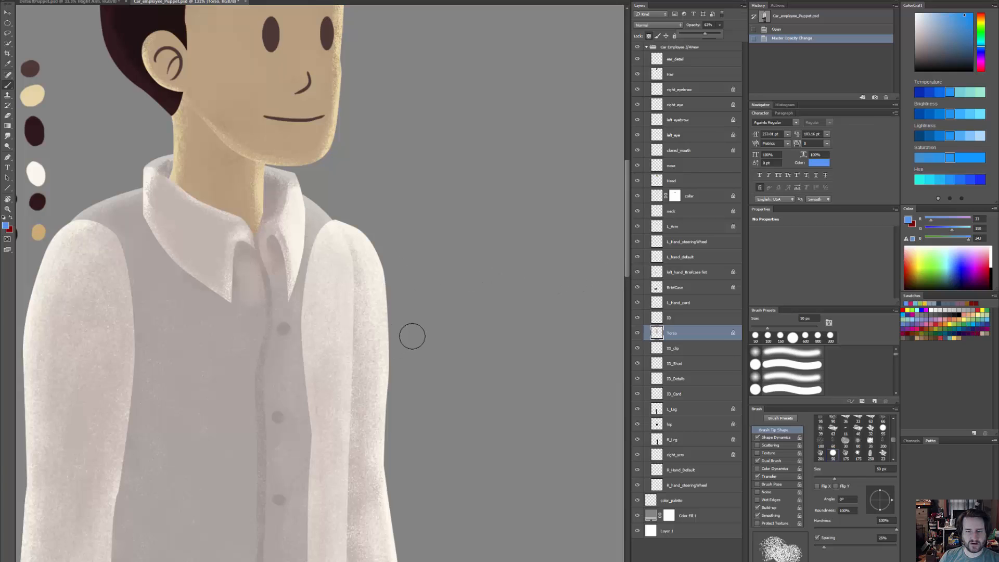
pyautogui.hotkey('ctrl', 'z')
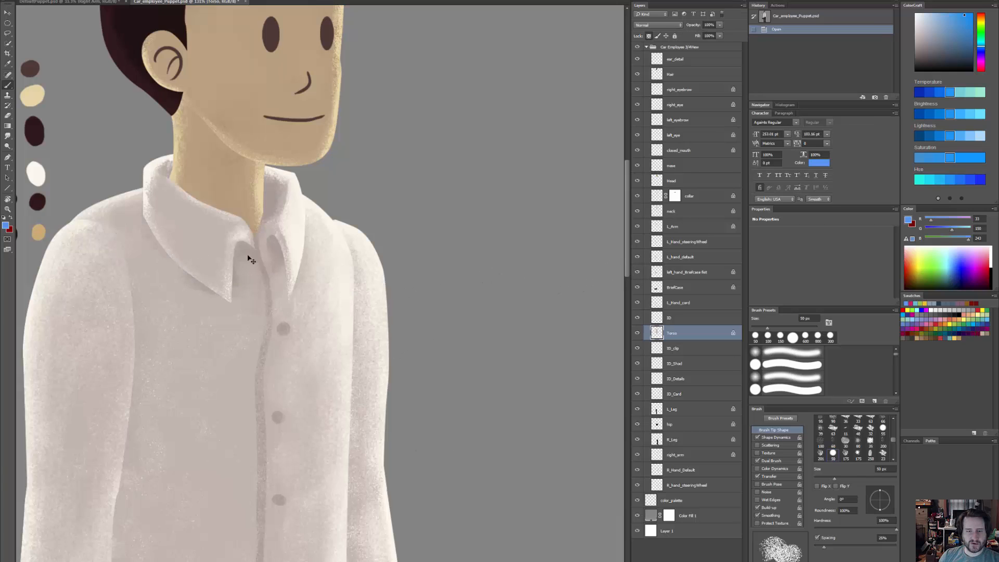
# - Switch from Photoshop to After Effects and make the Torso layer semi-transparent so the arm behind it shows through
pyautogui.press('v')
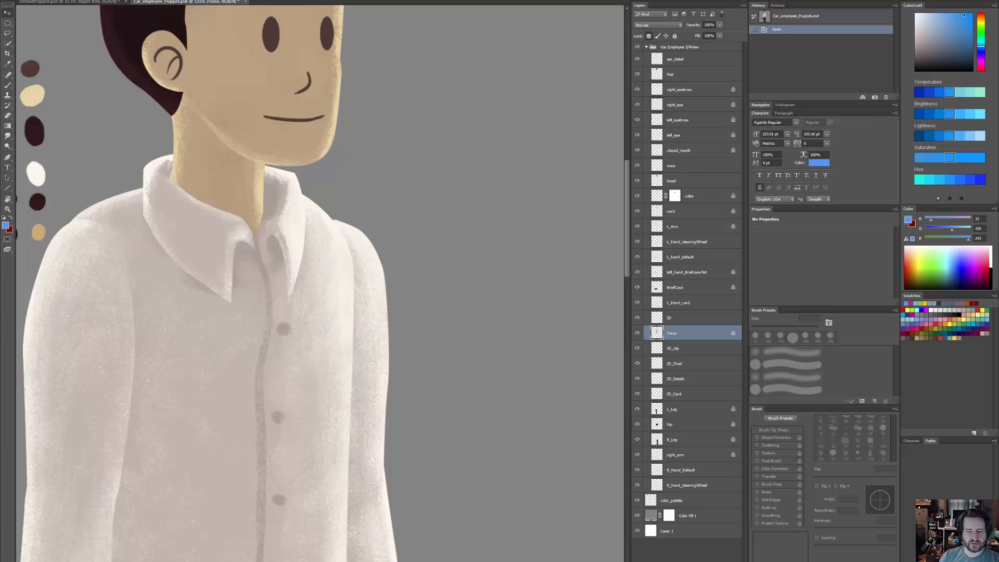
pyautogui.hotkey('alt', 'Tab')
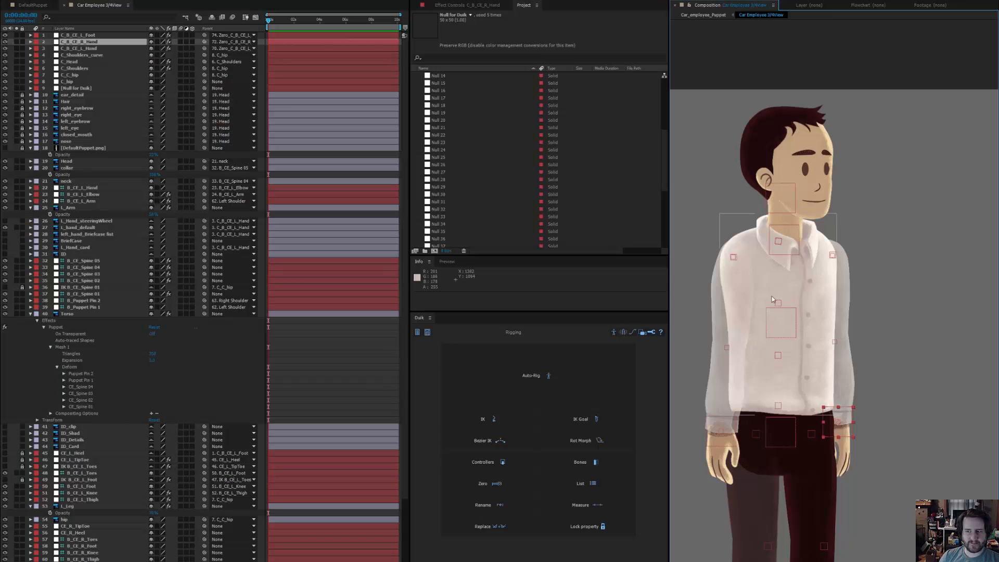
pyautogui.click(852, 267)
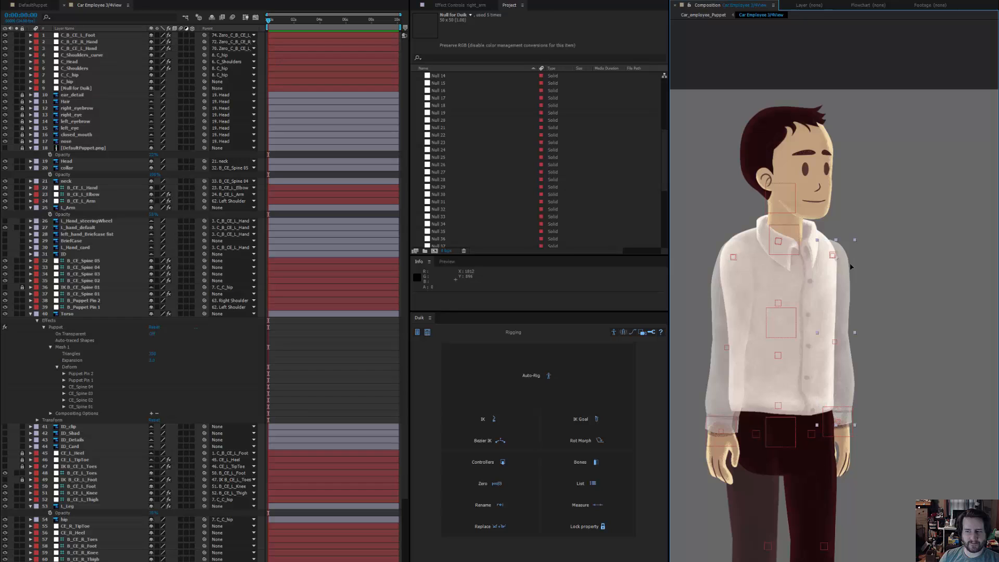
pyautogui.scroll(3, 851, 266)
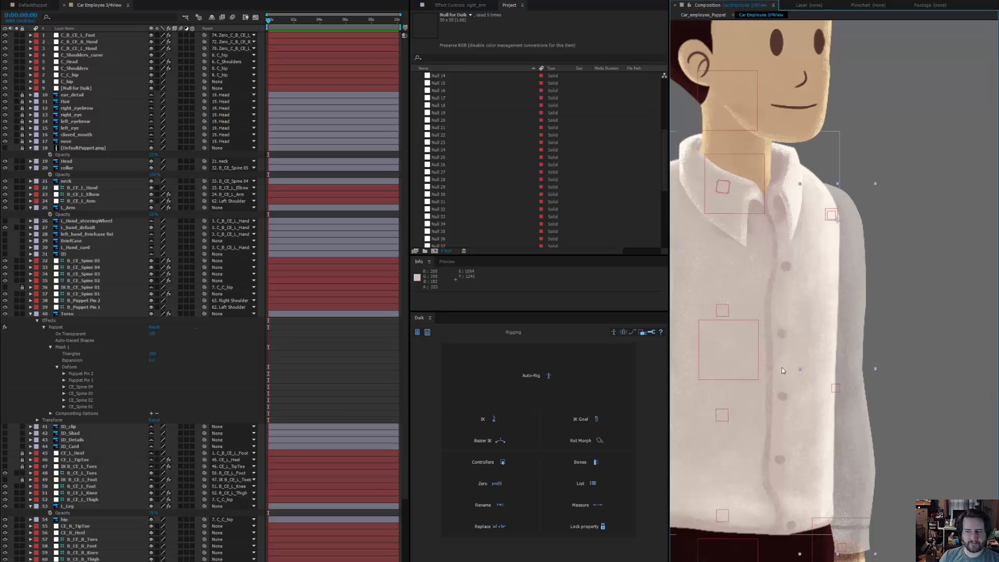
pyautogui.click(773, 455)
pyautogui.press('t')
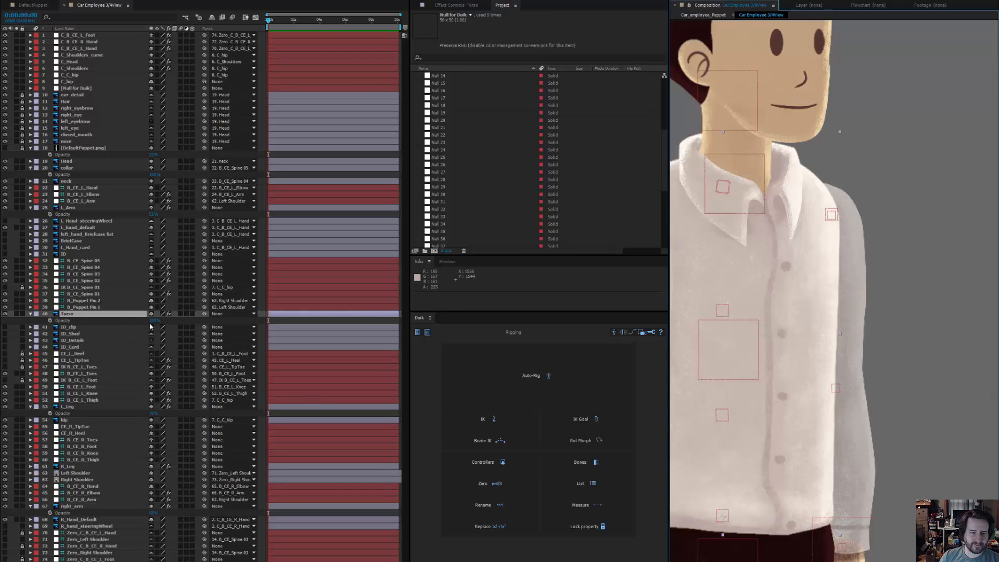
pyautogui.moveTo(152, 320); pyautogui.dragTo(836, 259)
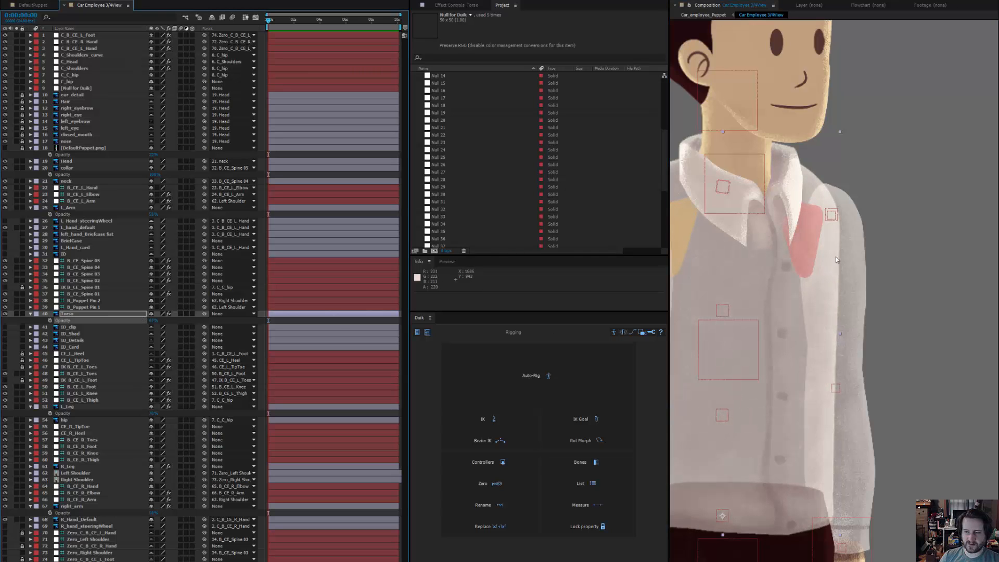
# - Mask off the upper shoulder edge of the right_arm layer, set the mask mode to Subtract, and fine-tune the mask's points
pyautogui.click(853, 270)
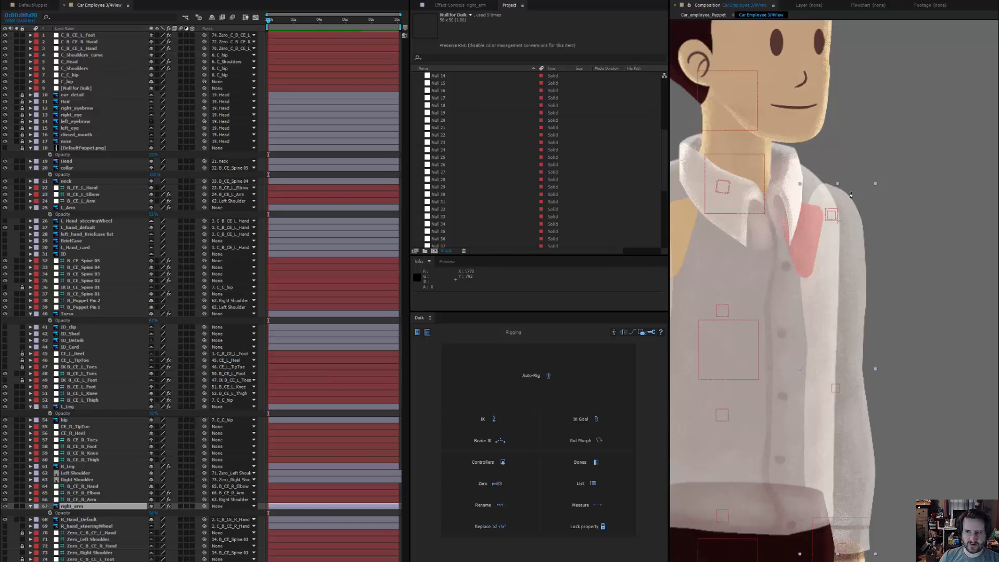
pyautogui.click(854, 194)
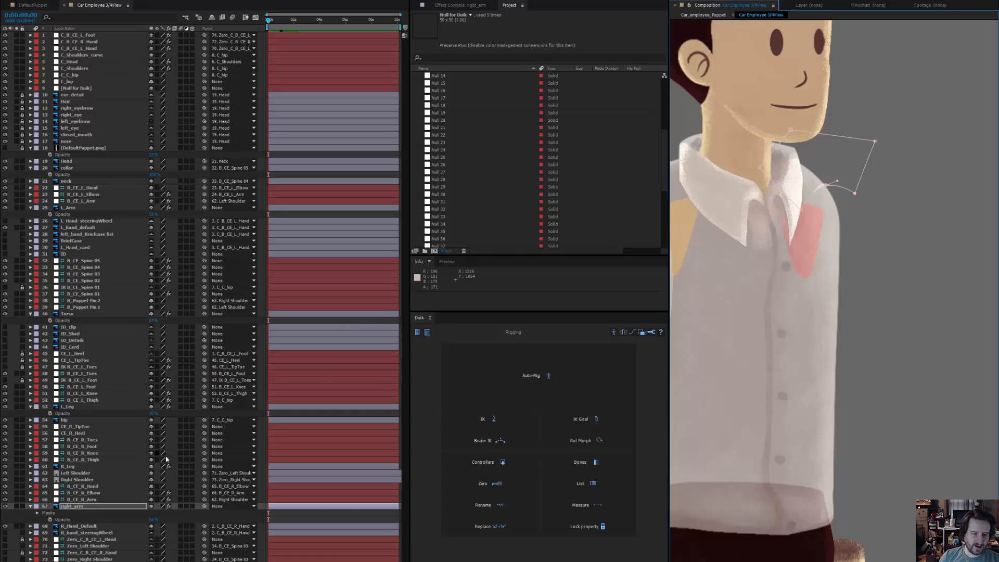
pyautogui.press('m')
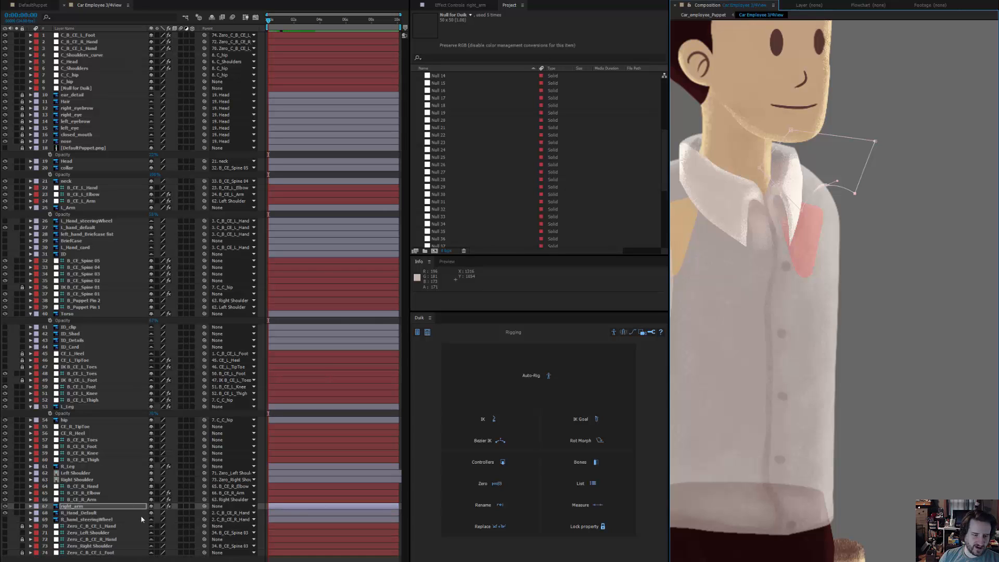
pyautogui.click(163, 513)
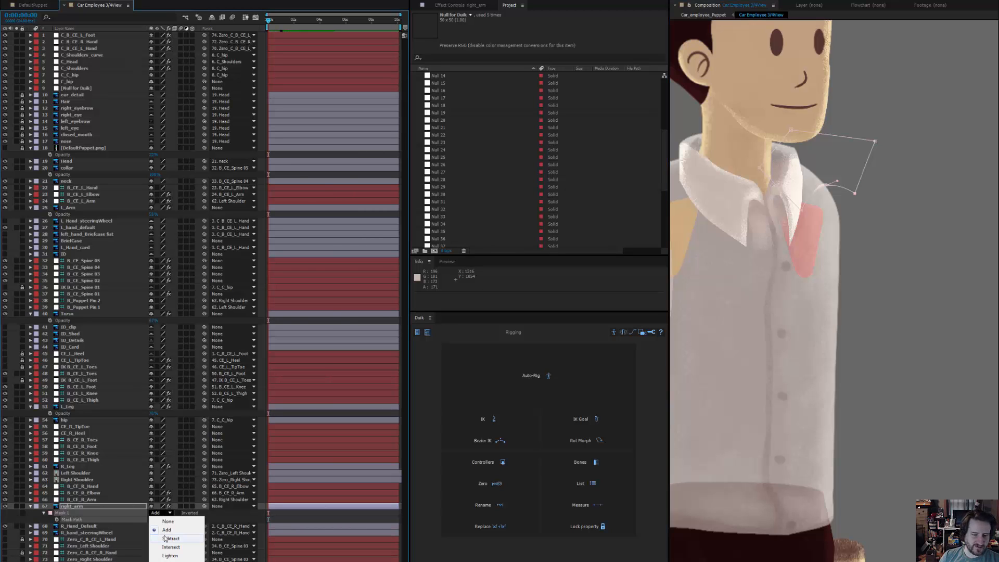
pyautogui.click(165, 539)
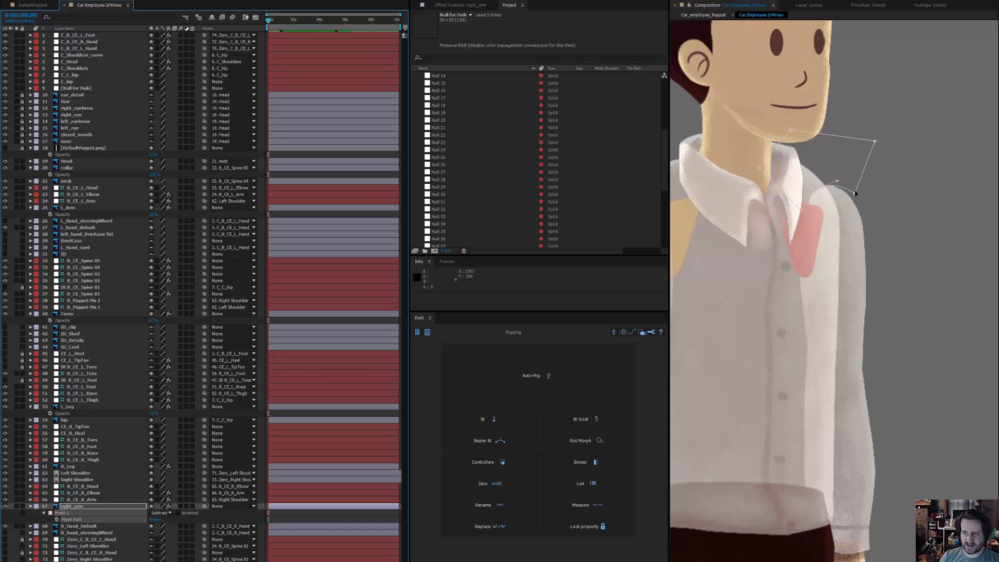
pyautogui.press('a')
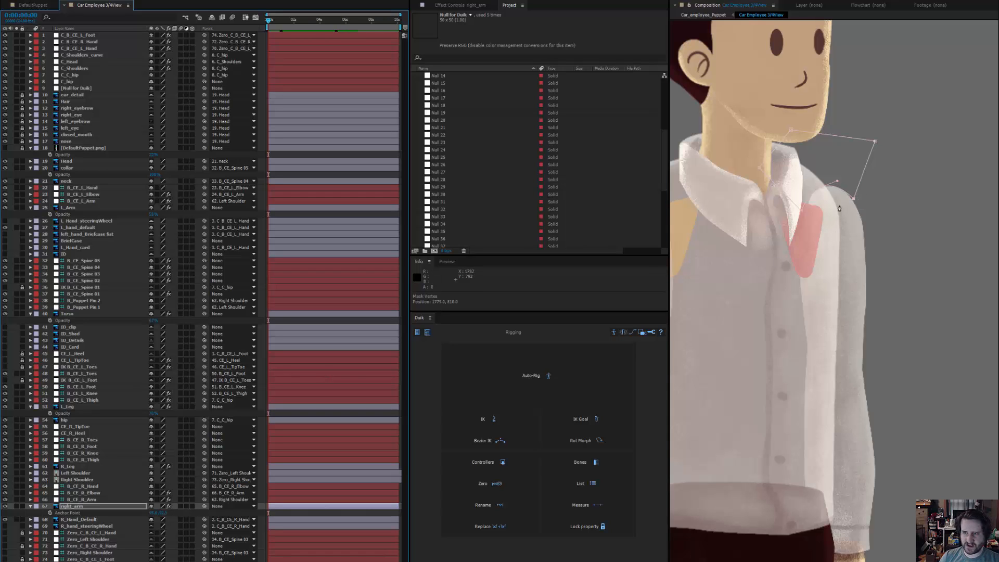
pyautogui.click(804, 214)
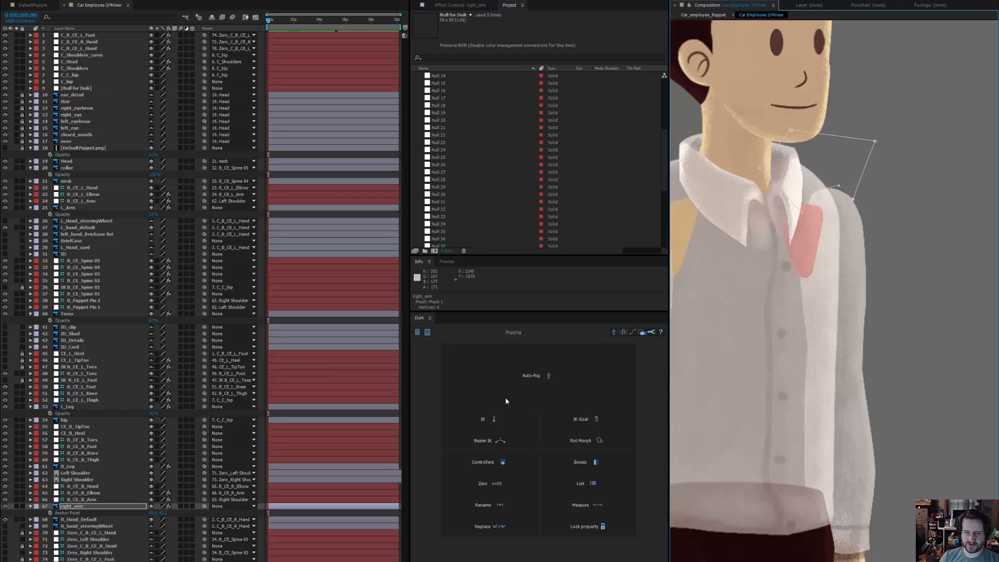
# - Test the masked right arm by raising the C_B_CE_R_Hand controller forward, and undo the move
pyautogui.scroll(-4, 891, 316)
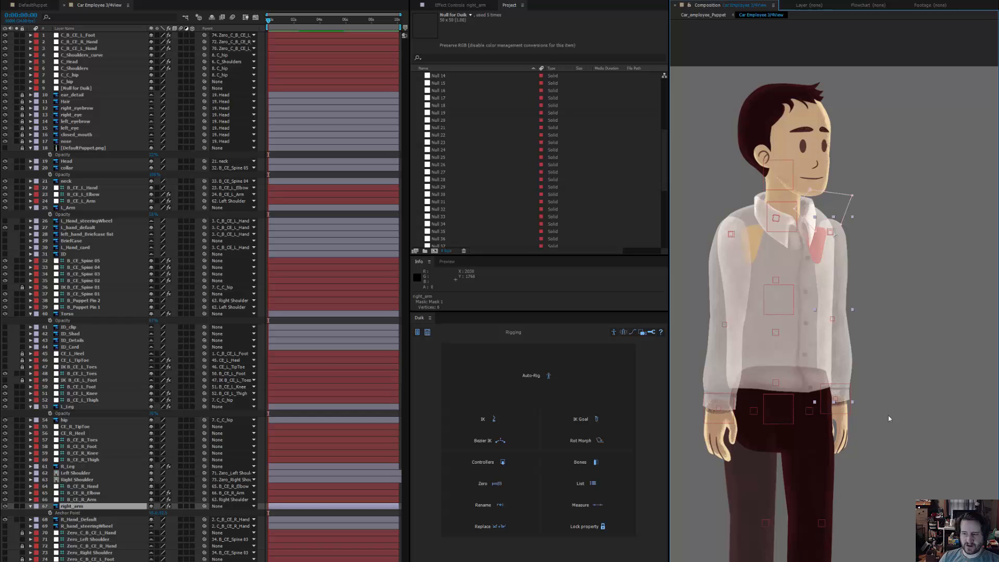
pyautogui.click(856, 415)
pyautogui.moveTo(850, 409); pyautogui.dragTo(910, 335)
pyautogui.hotkey('ctrl', 'z')
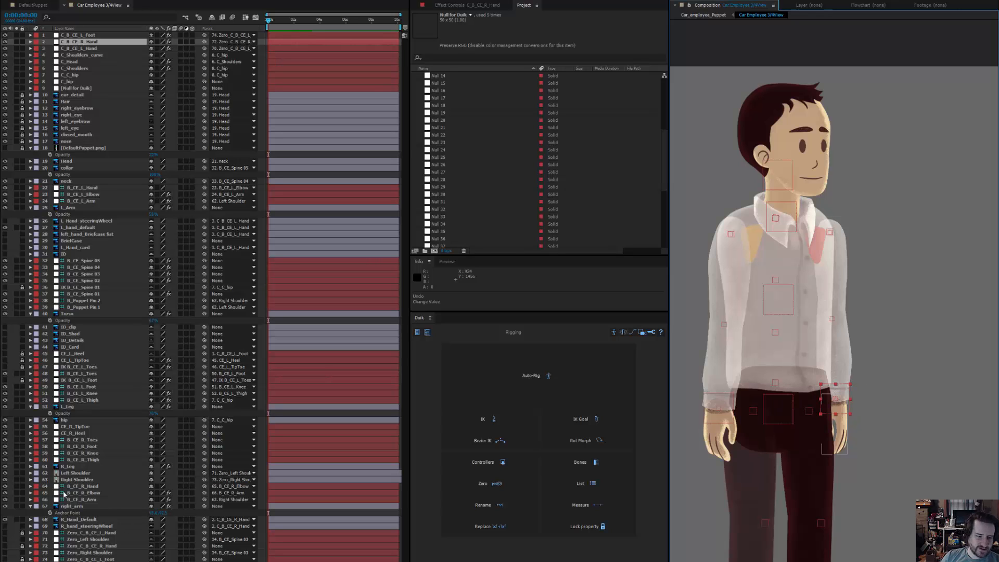
# - Turn the Left Shoulder and Right Shoulder layers into guide layers
pyautogui.click(77, 473)
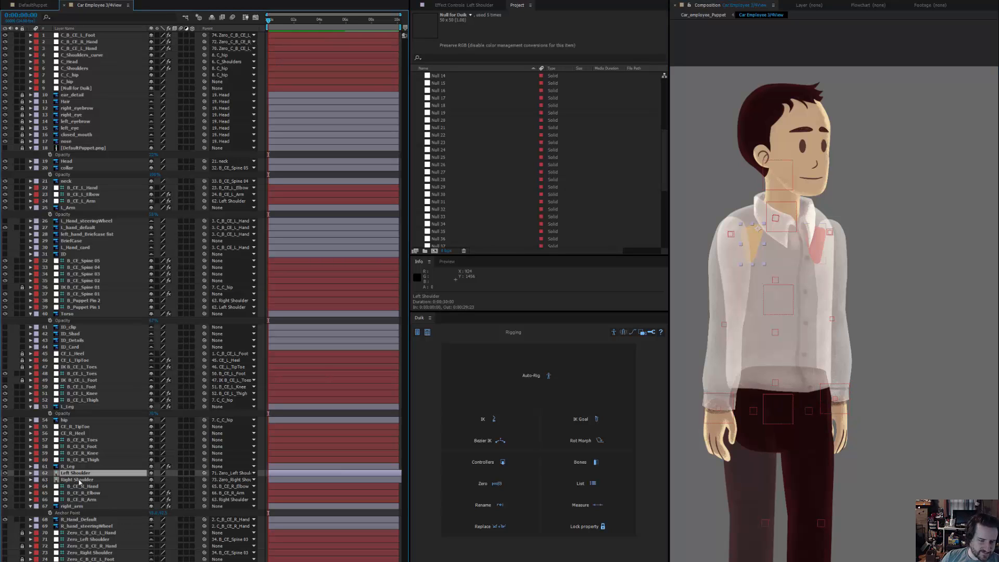
pyautogui.keyDown('ctrl'); pyautogui.click(78, 480); pyautogui.keyUp('ctrl')
pyautogui.rightClick(78, 481)
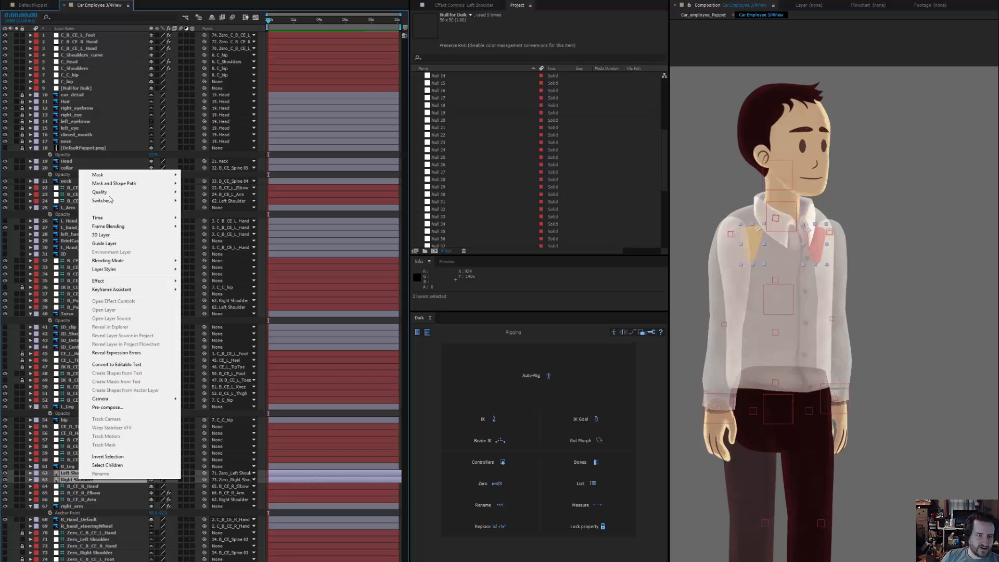
pyautogui.click(110, 243)
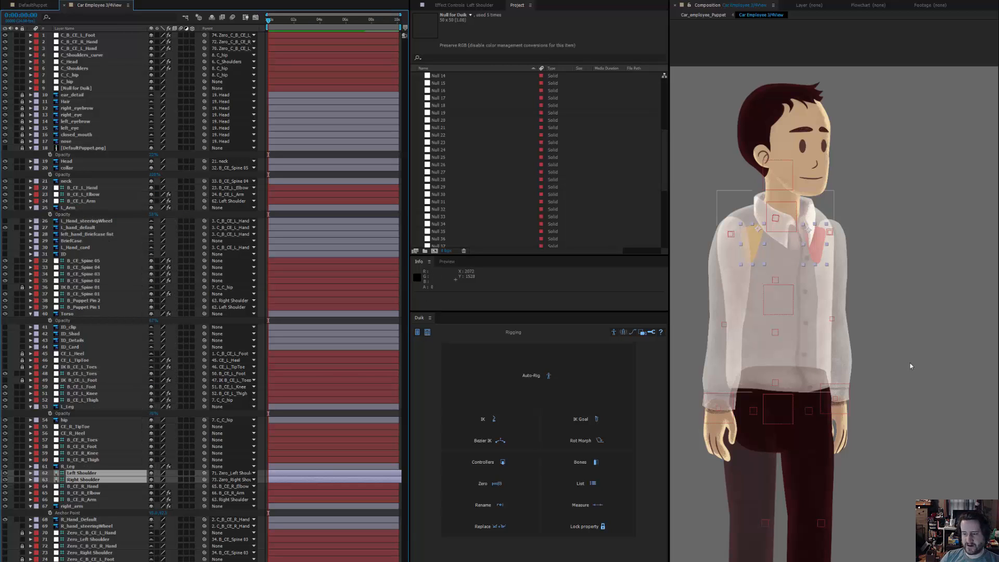
# - Try stretching the right arm out in front of the body to check the shoulder's deformation, and restore the resting pose
pyautogui.moveTo(851, 406); pyautogui.dragTo(927, 305)
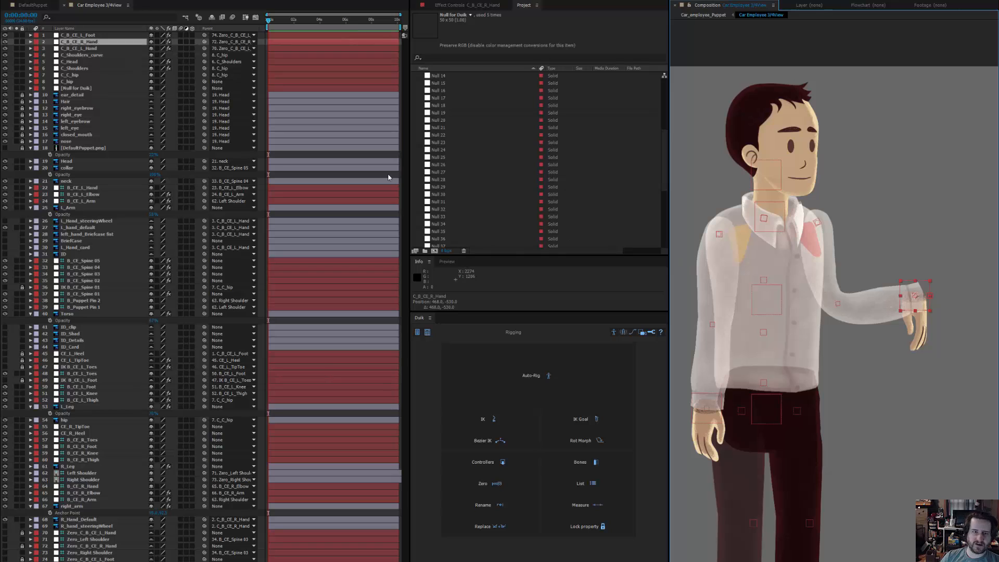
pyautogui.hotkey('ctrl', 'z')
# - Set Position and Rotation keyframes at the first frame for all controllers from C_B_CE_L_Foot through C_hip
pyautogui.click(281, 35)
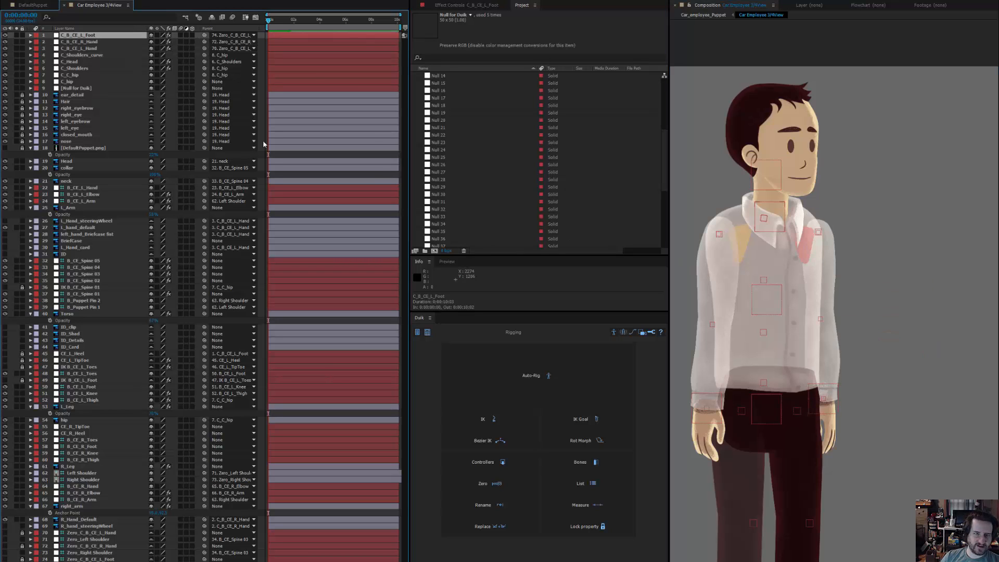
pyautogui.keyDown('shift'); pyautogui.click(273, 82); pyautogui.keyUp('shift')
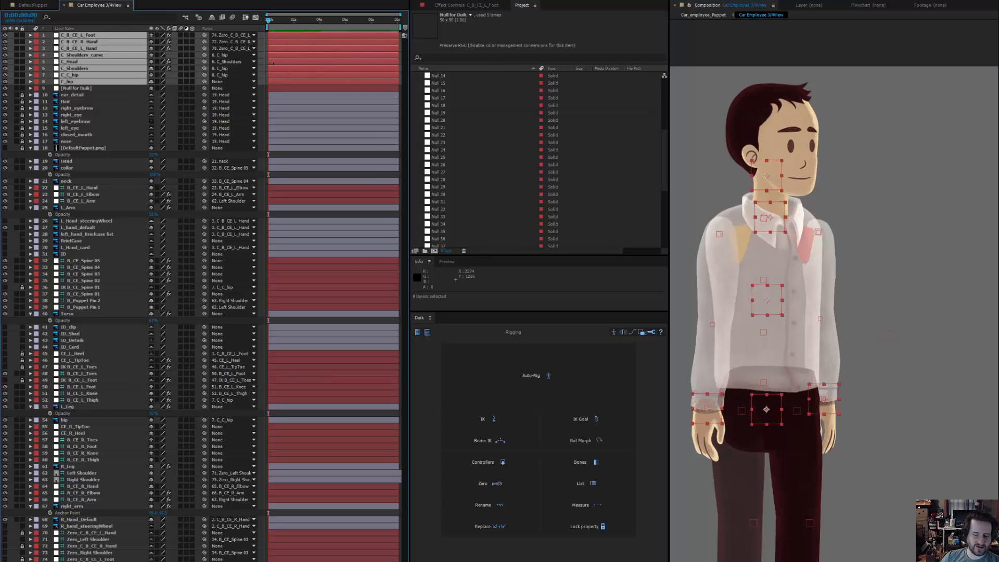
pyautogui.press('p')
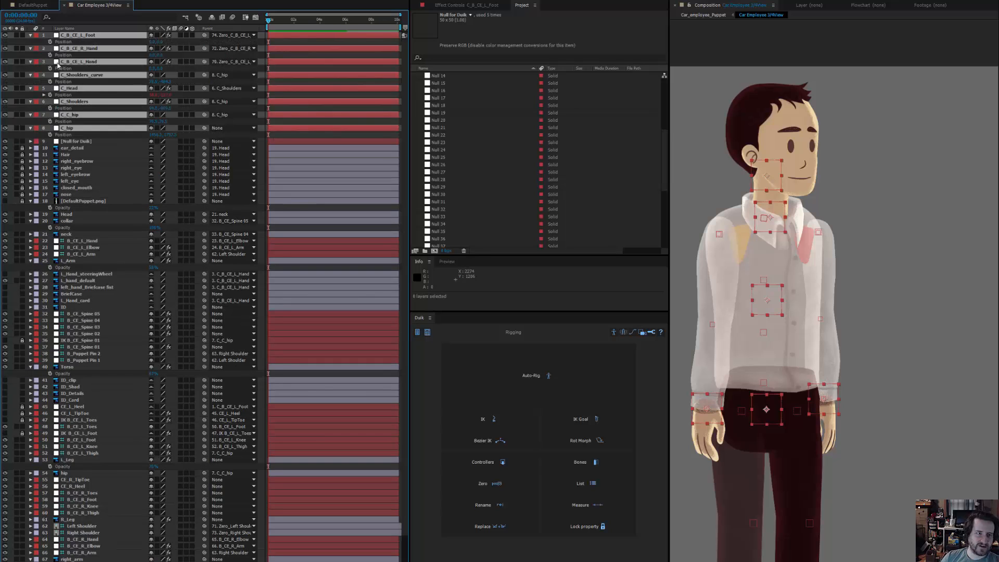
pyautogui.hotkey('shift', 'r')
pyautogui.click(50, 42)
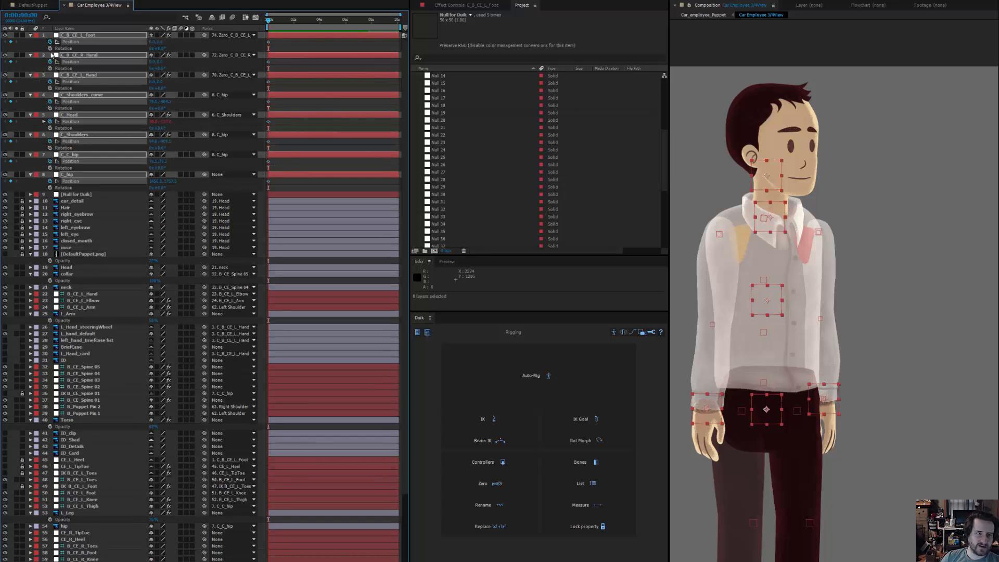
pyautogui.click(50, 49)
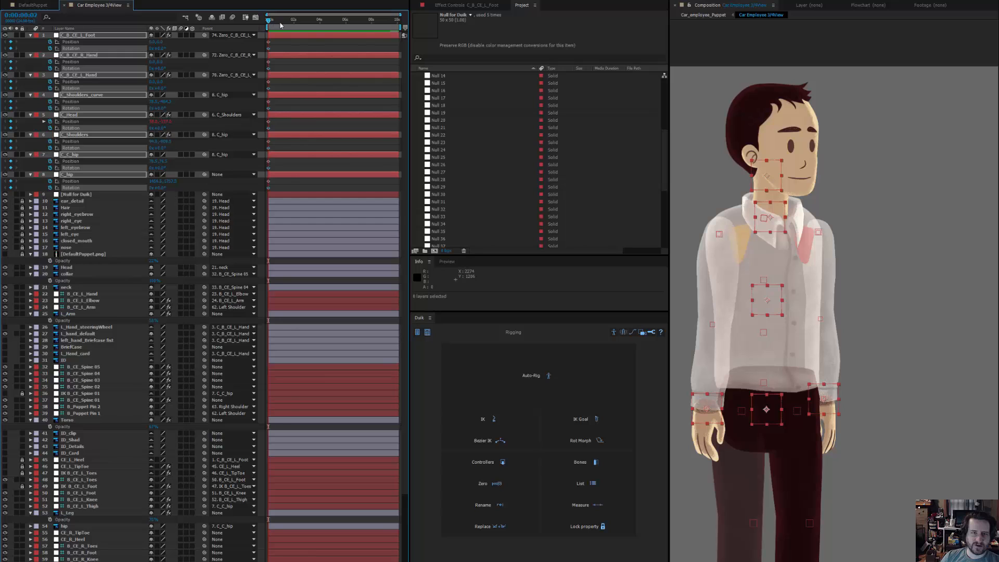
# - At the 1-second mark, pose the left leg by lifting its foot controller forward so the knee bends
pyautogui.moveTo(280, 25); pyautogui.dragTo(276, 27)
pyautogui.press('=')
pyautogui.press('=')
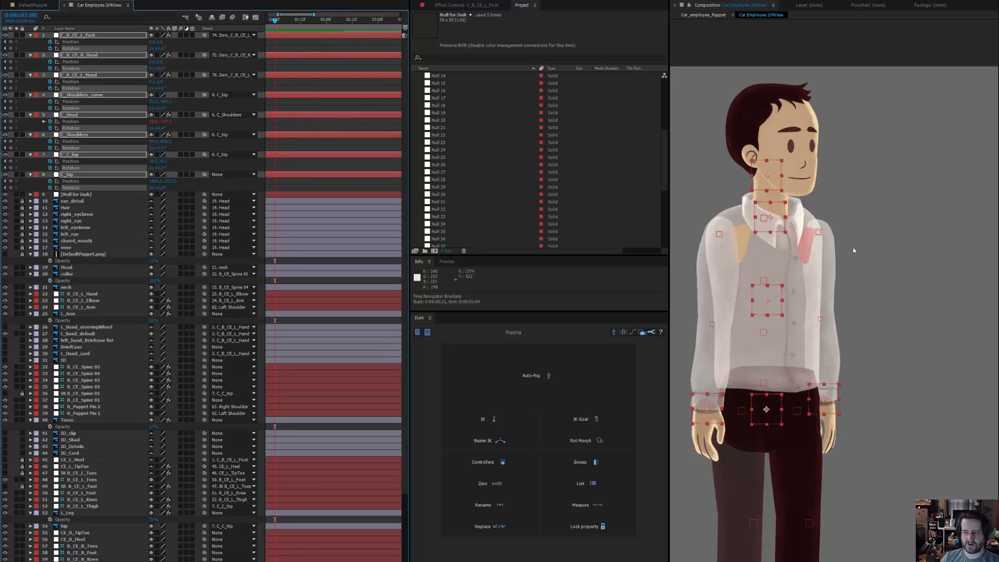
pyautogui.click(847, 404)
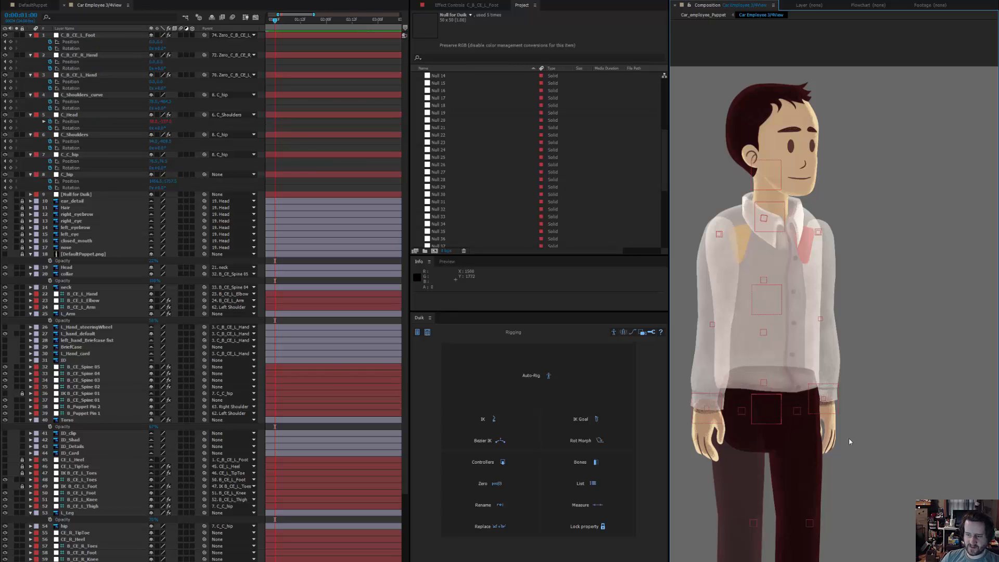
pyautogui.click(776, 412)
pyautogui.moveTo(858, 386); pyautogui.dragTo(884, 208)
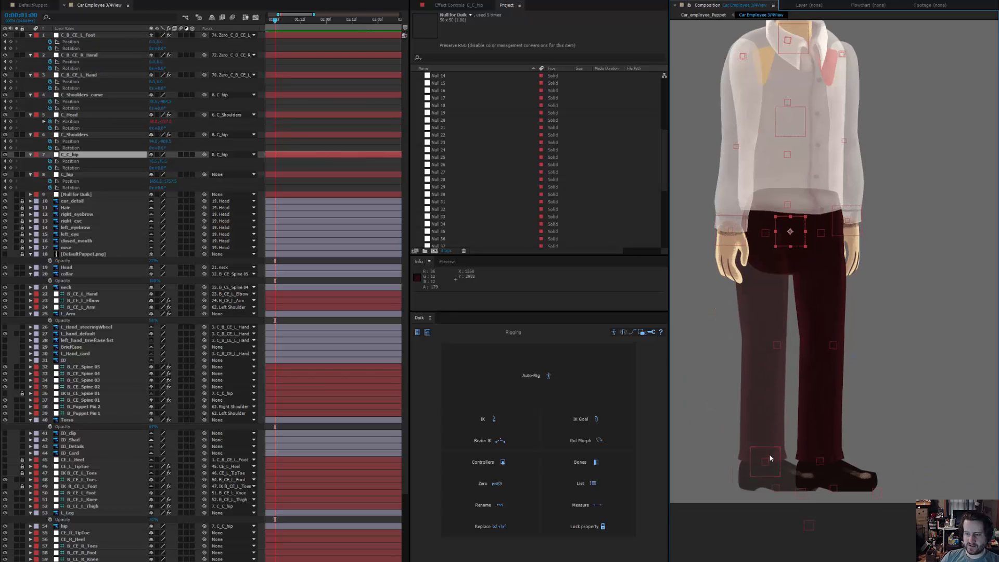
pyautogui.moveTo(769, 453); pyautogui.dragTo(829, 478)
# - Raise both hand controllers in front of the chest and rotate the hands upward, turning the left one about -134°
pyautogui.moveTo(695, 366); pyautogui.dragTo(798, 214)
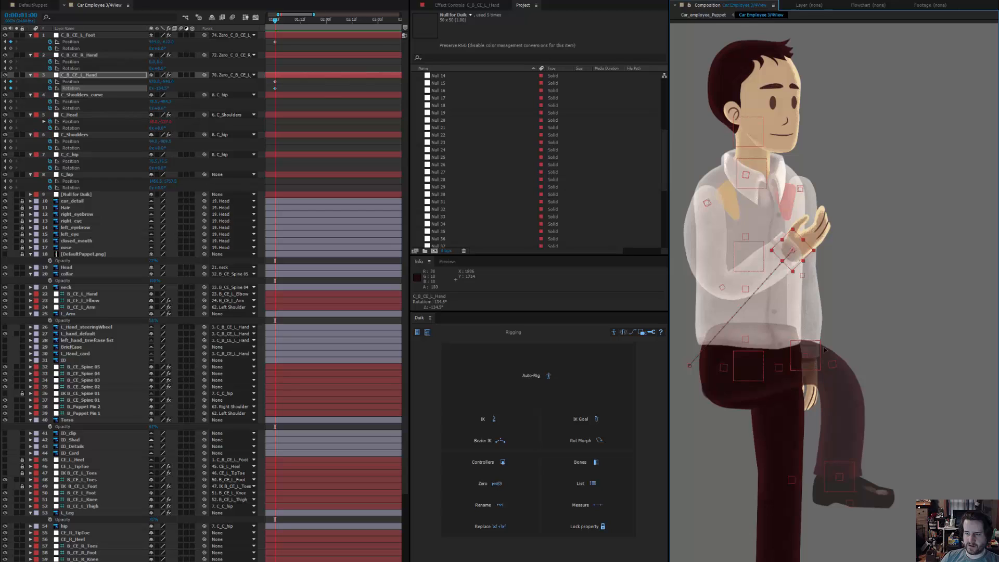
pyautogui.moveTo(810, 358); pyautogui.dragTo(890, 256)
pyautogui.press('w')
pyautogui.press('v')
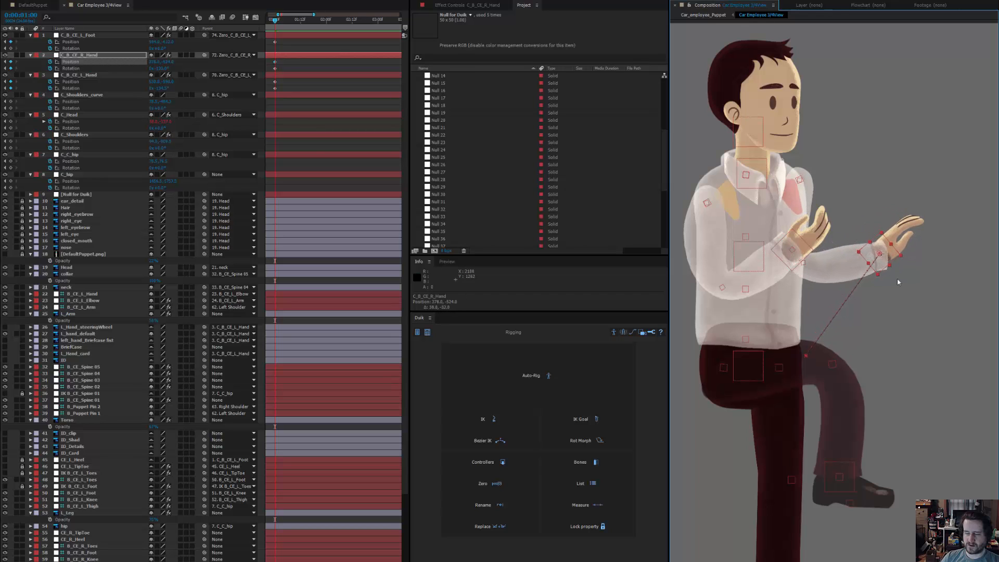
# - Try moving both hand controllers down together at the 1-second pose, and undo the move
pyautogui.keyDown('shift'); pyautogui.click(808, 254); pyautogui.keyUp('shift')
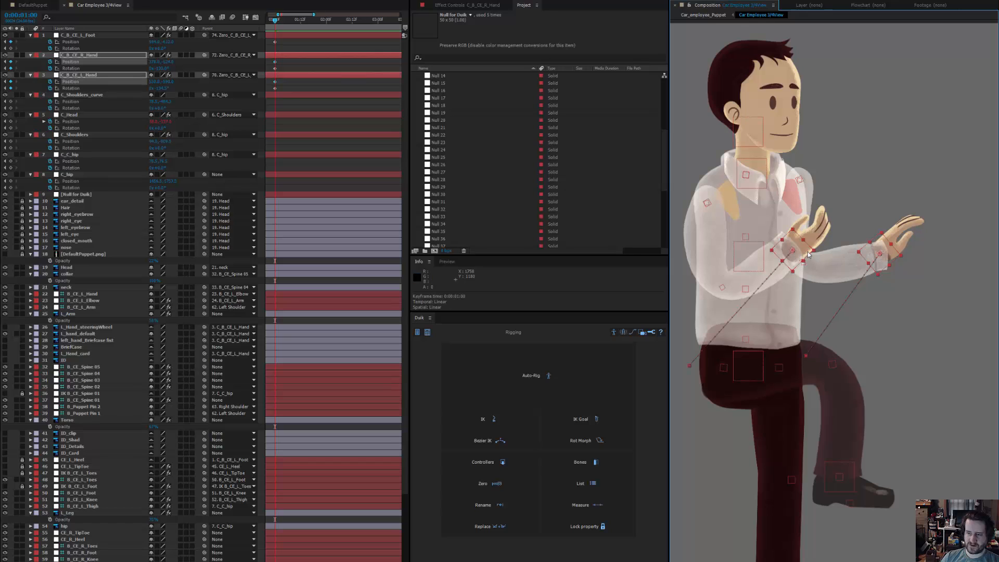
pyautogui.moveTo(806, 251); pyautogui.dragTo(802, 281)
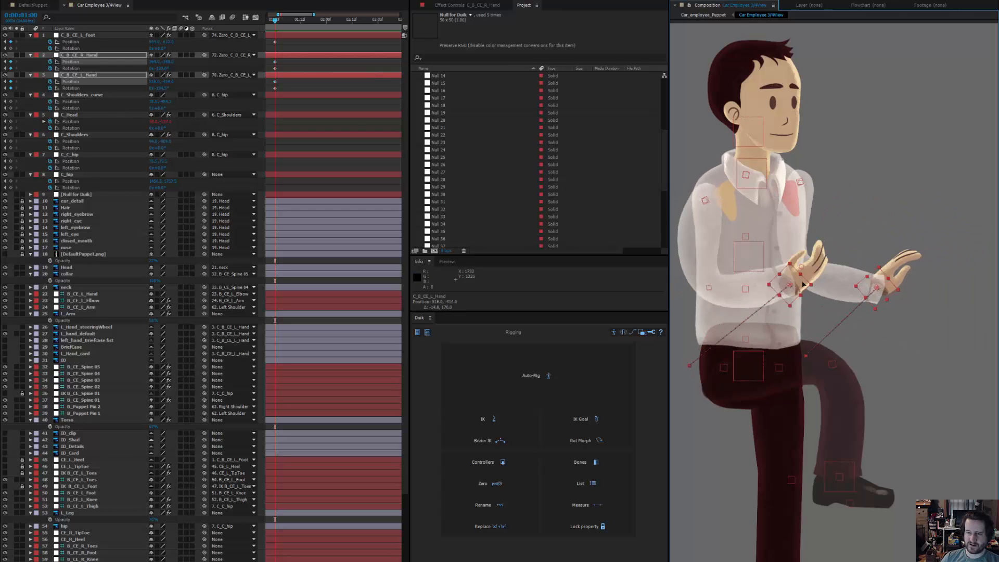
pyautogui.hotkey('ctrl', 'z')
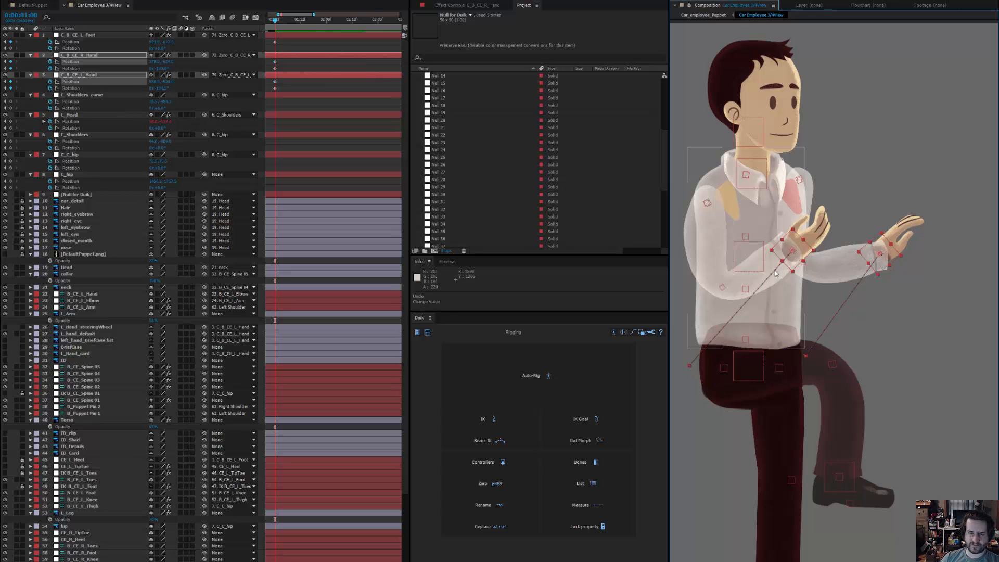
# - Return to the first frame and expand the Torso layer's Puppet effect down to the Deform pins of Mesh 1
pyautogui.press('Home')
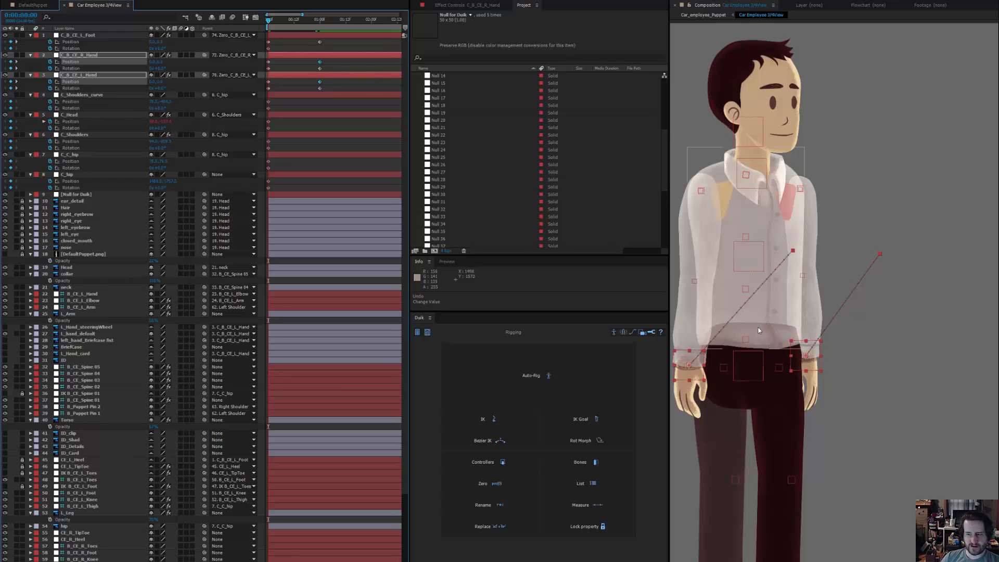
pyautogui.click(783, 320)
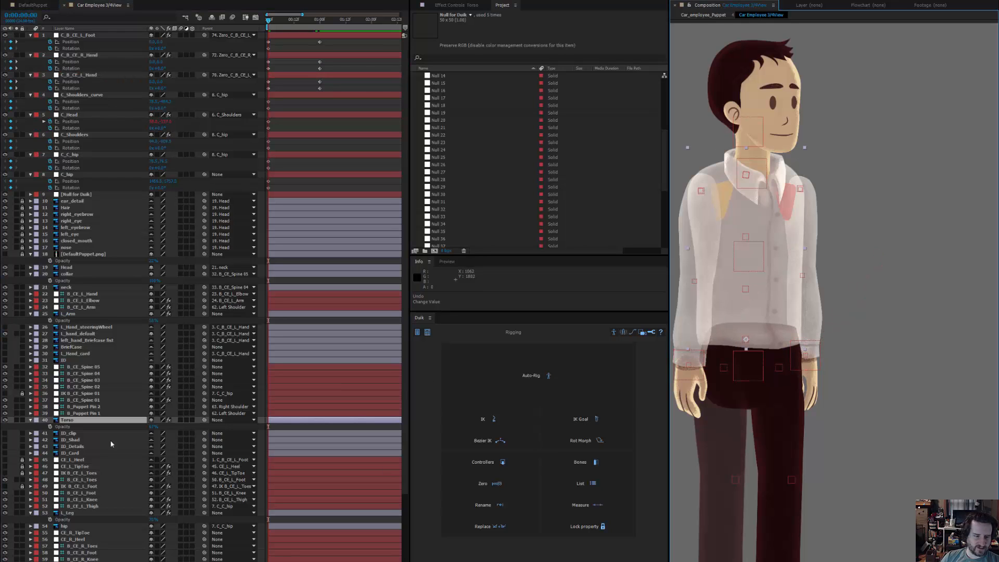
pyautogui.click(31, 420)
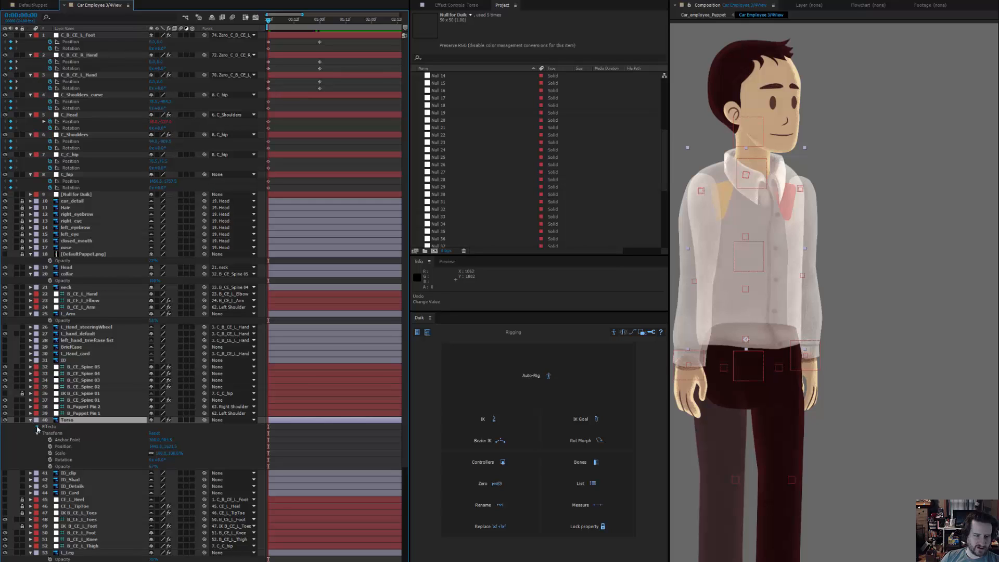
pyautogui.click(37, 427)
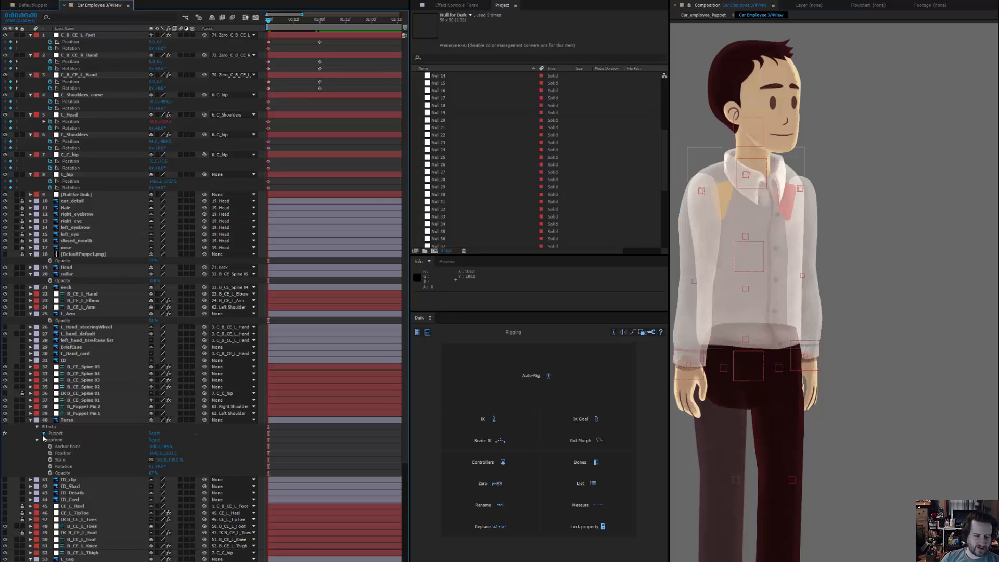
pyautogui.click(43, 434)
pyautogui.click(50, 454)
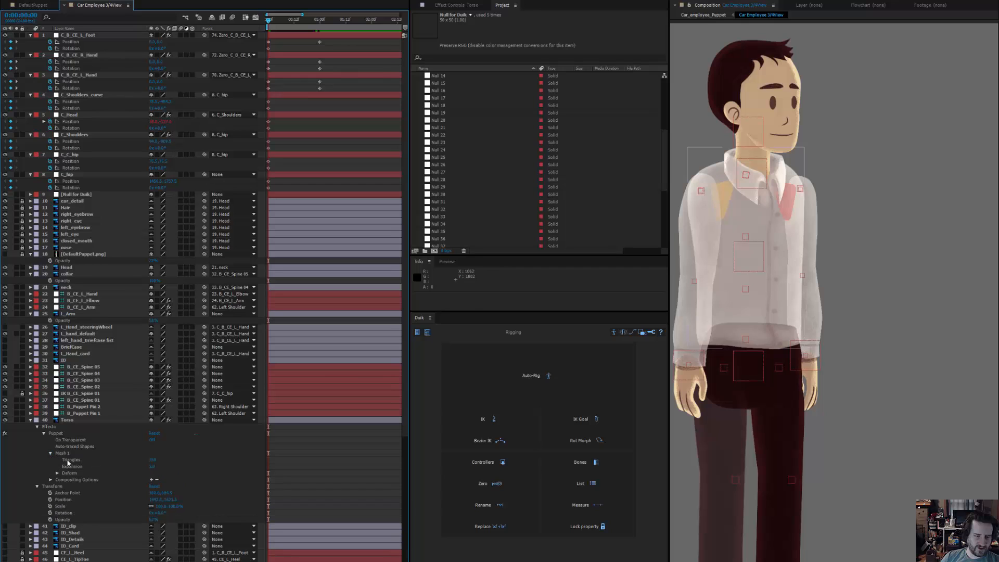
pyautogui.click(69, 474)
pyautogui.click(57, 473)
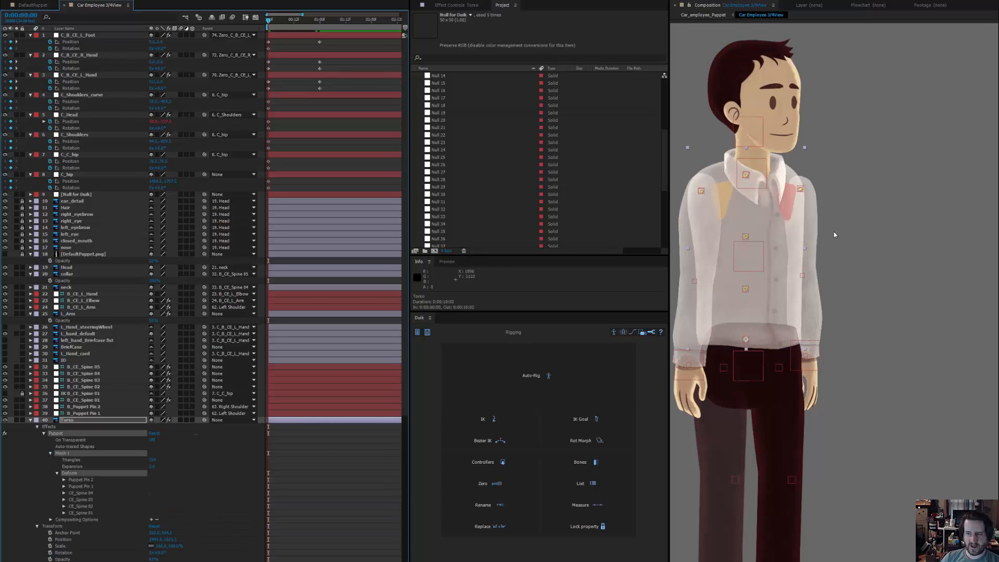
# - Solo the Torso layer and add a puppet pin at the top centre of its neck opening
pyautogui.scroll(2, 796, 229)
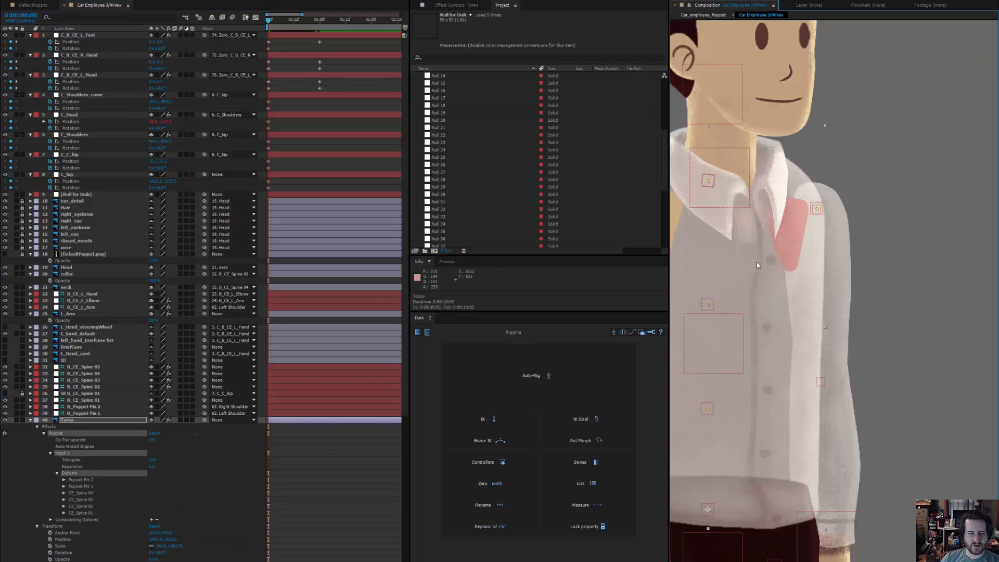
pyautogui.click(16, 420)
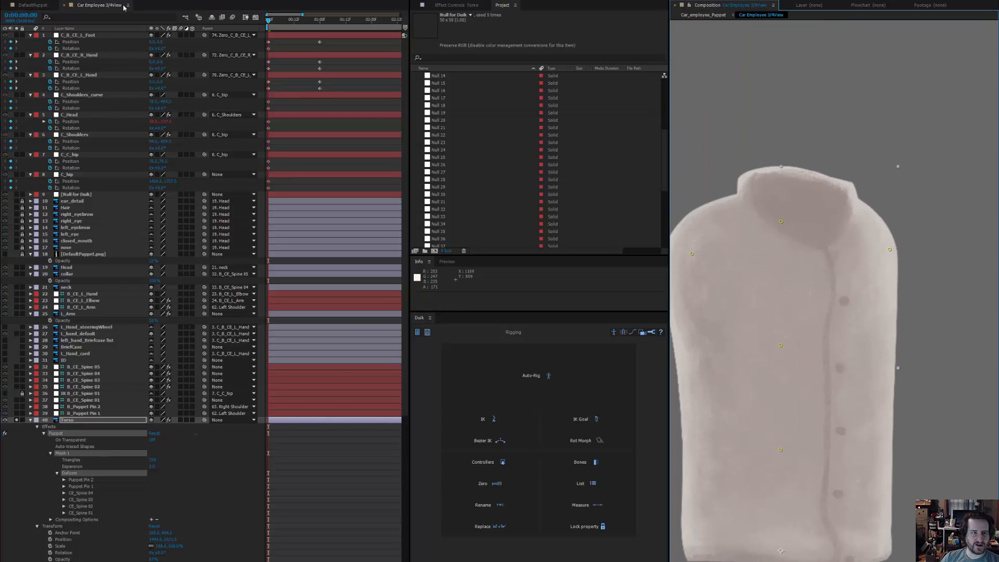
pyautogui.click(786, 182)
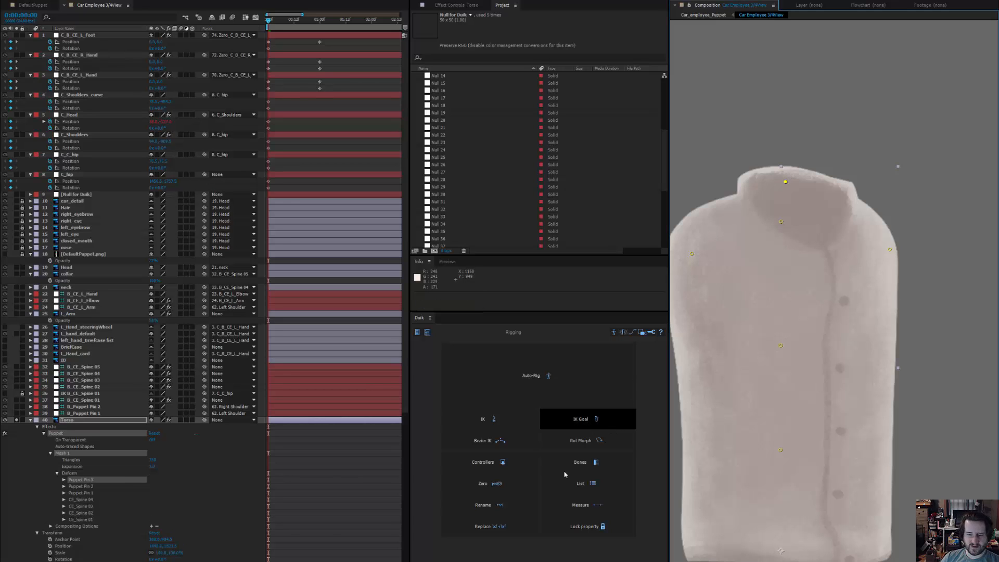
# - Create a Duik bone from the new neck pin, unsolo the Torso, and parent the bone to the neck layer
pyautogui.click(585, 466)
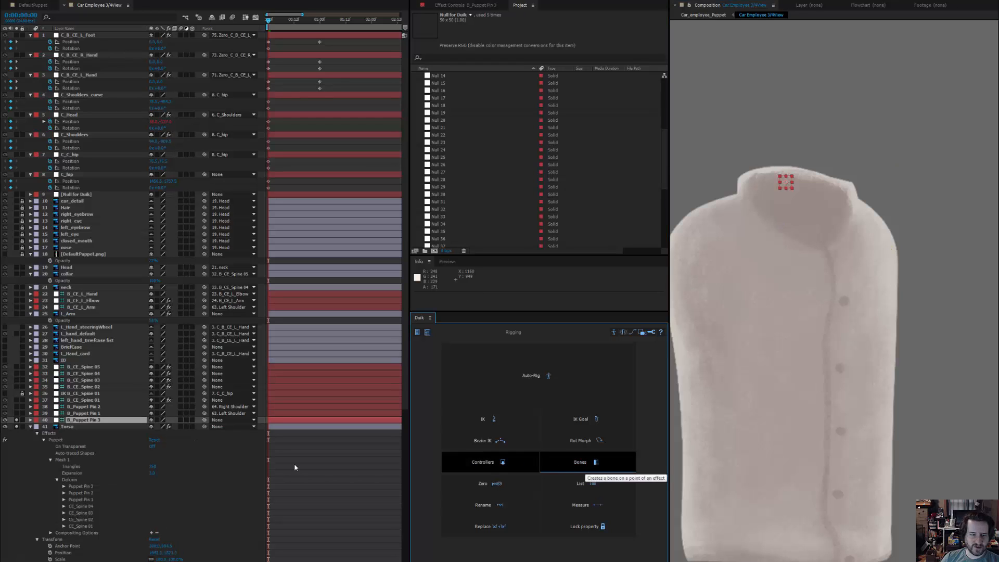
pyautogui.click(17, 427)
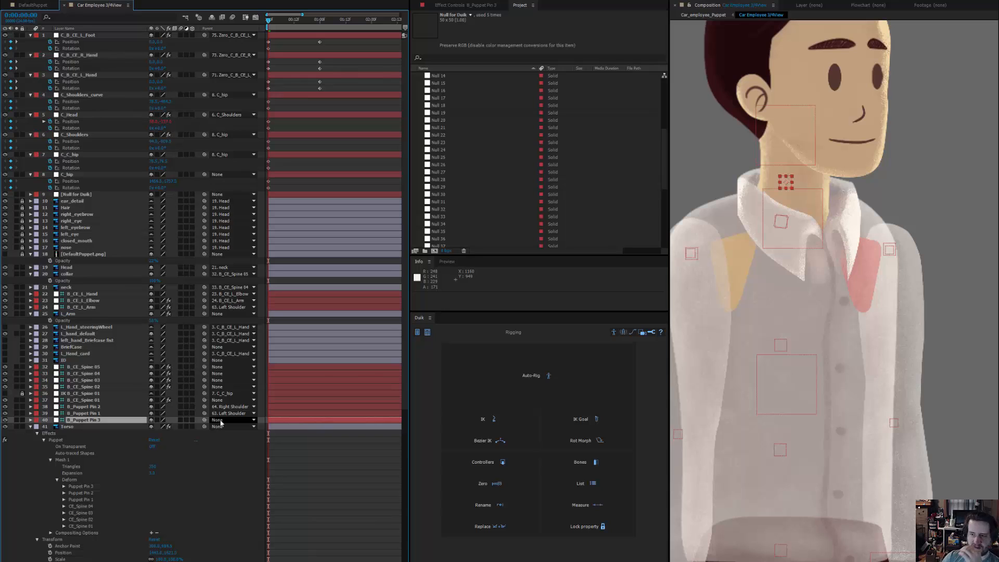
pyautogui.click(220, 420)
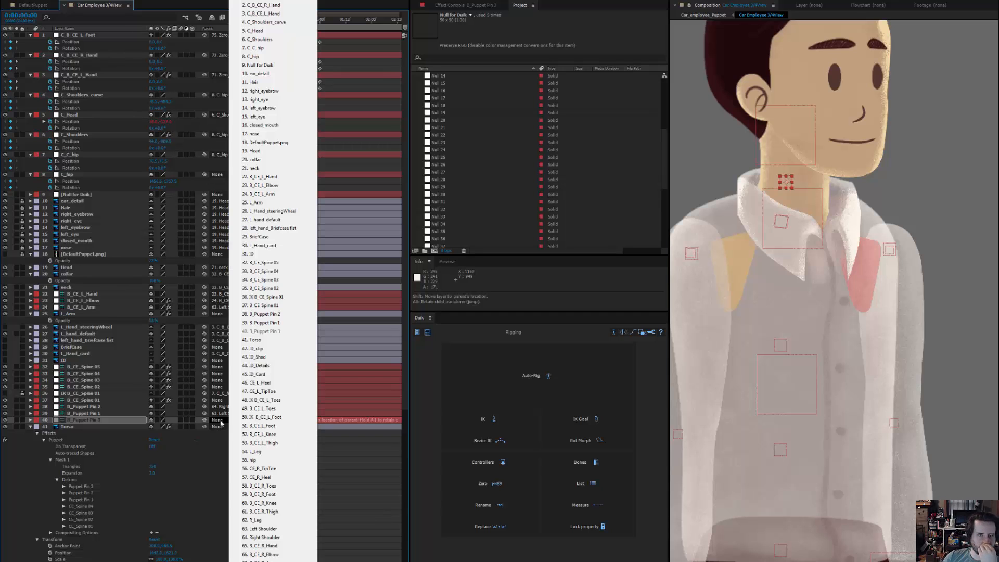
pyautogui.click(259, 169)
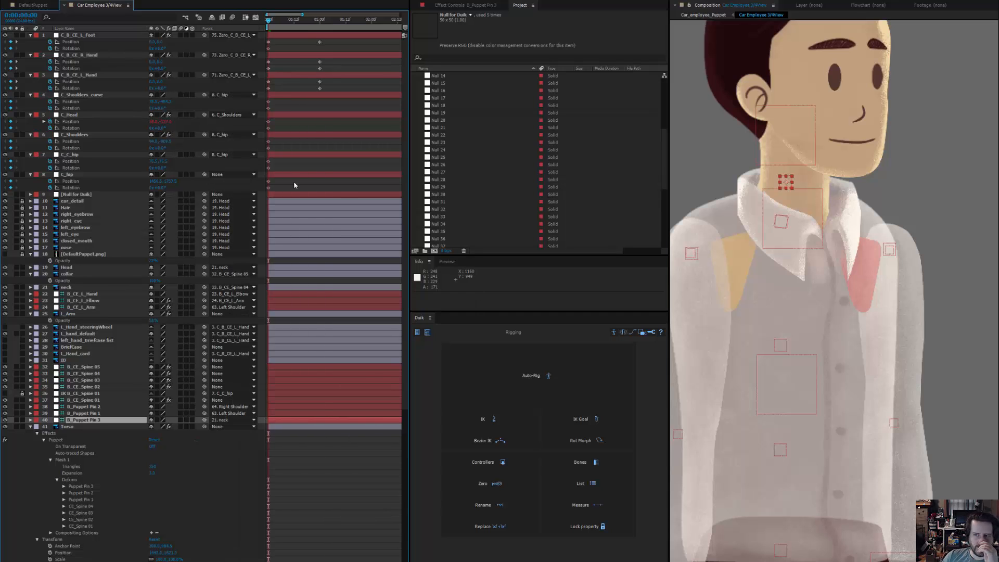
# - Play back the test pose to check the torso deformation, and park the playhead just after the 1-second mark
pyautogui.scroll(-2, 843, 309)
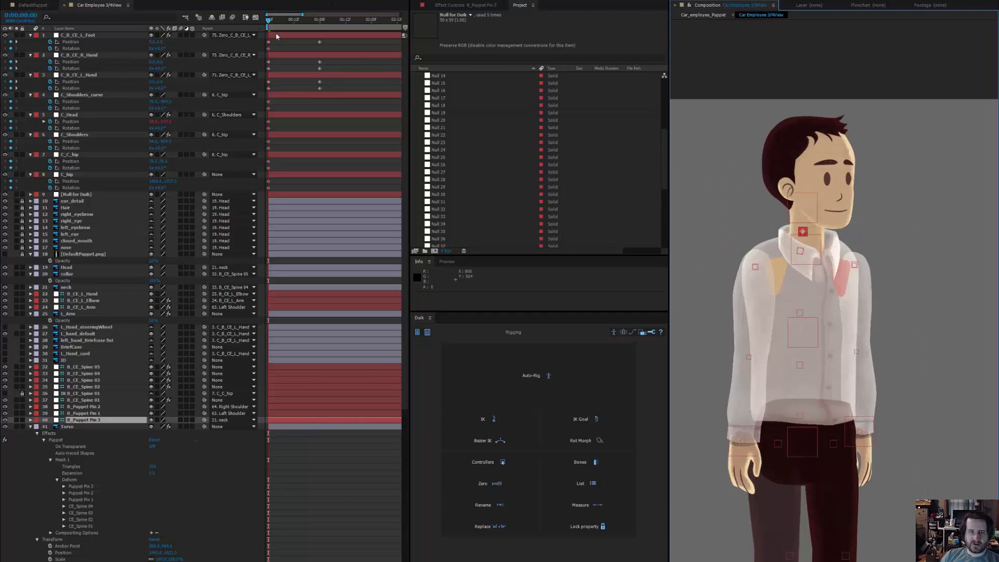
pyautogui.press('space')
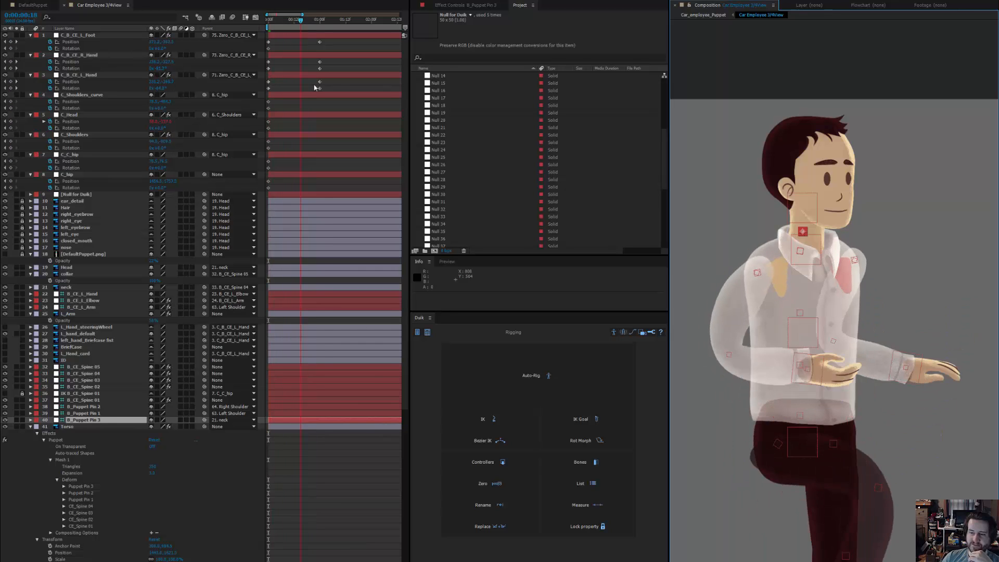
pyautogui.press('space')
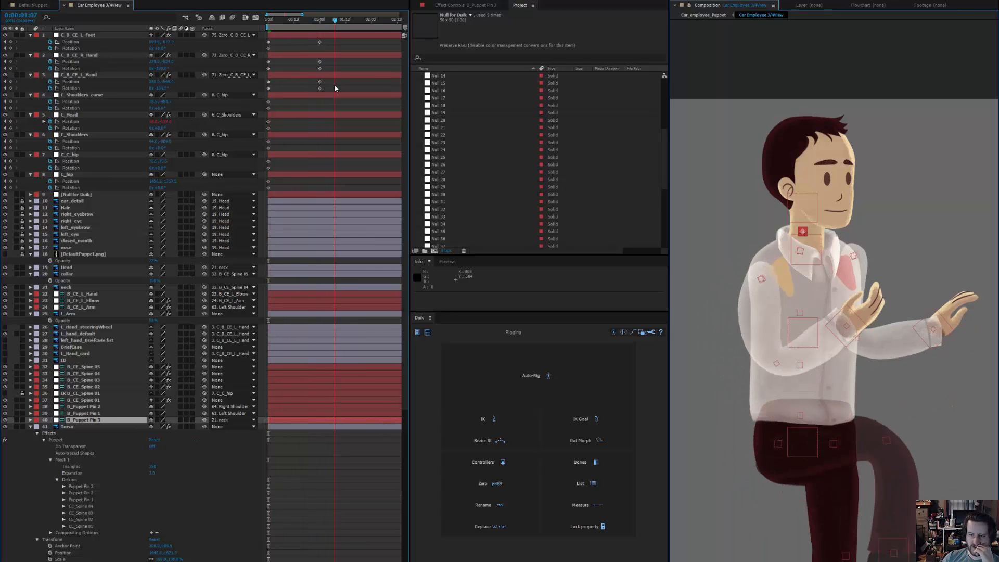
pyautogui.moveTo(861, 398); pyautogui.dragTo(802, 304)
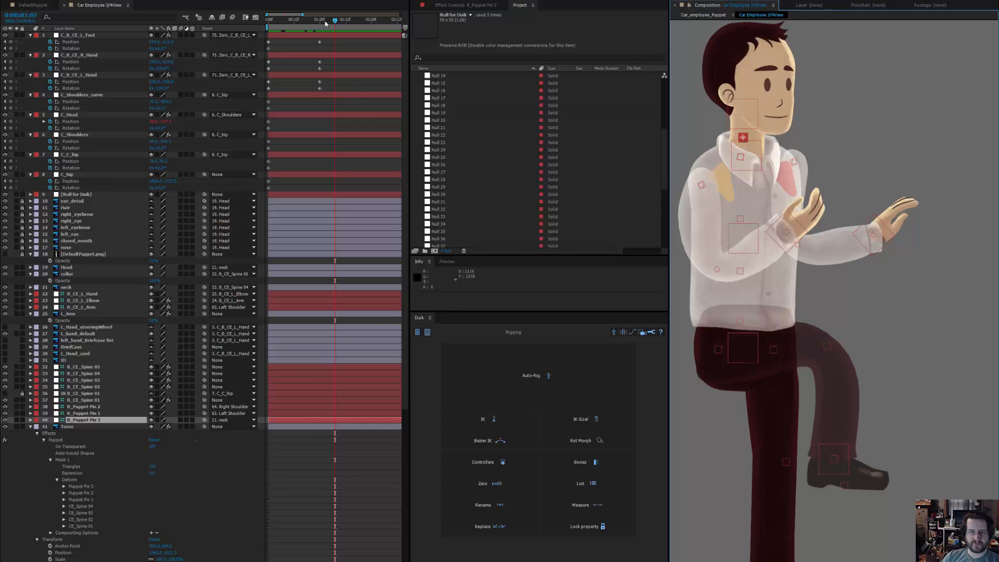
pyautogui.moveTo(322, 25); pyautogui.dragTo(324, 47)
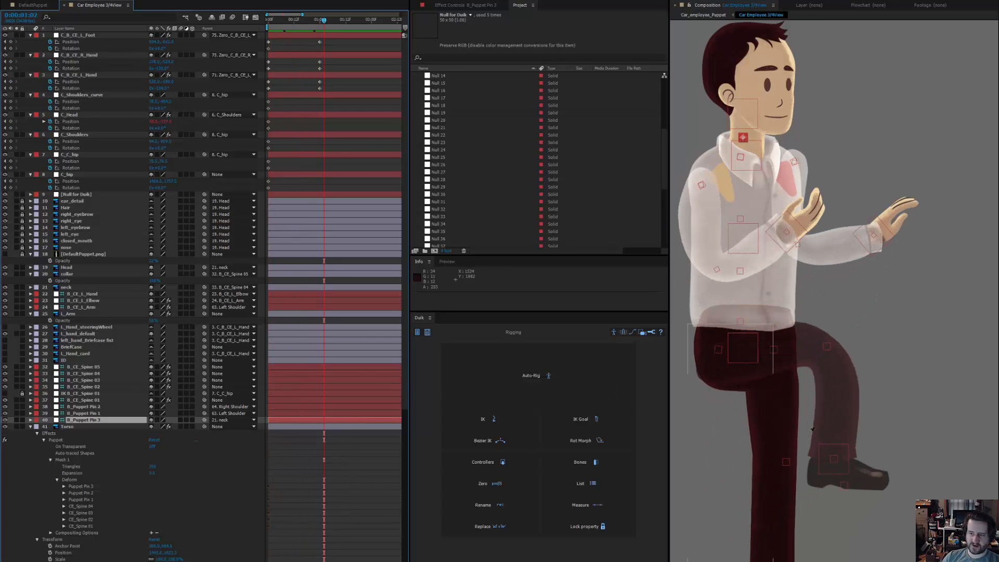
# - Add two Puppet Starch pins to the L_Leg layer, one on the thigh and one on the shin
pyautogui.scroll(-2, 805, 310)
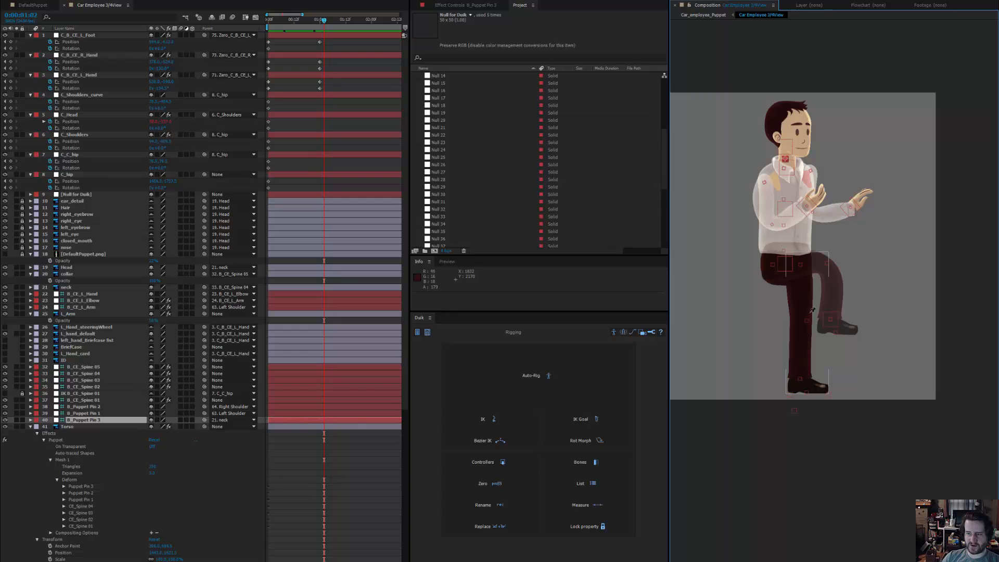
pyautogui.scroll(2, 813, 310)
pyautogui.click(827, 288)
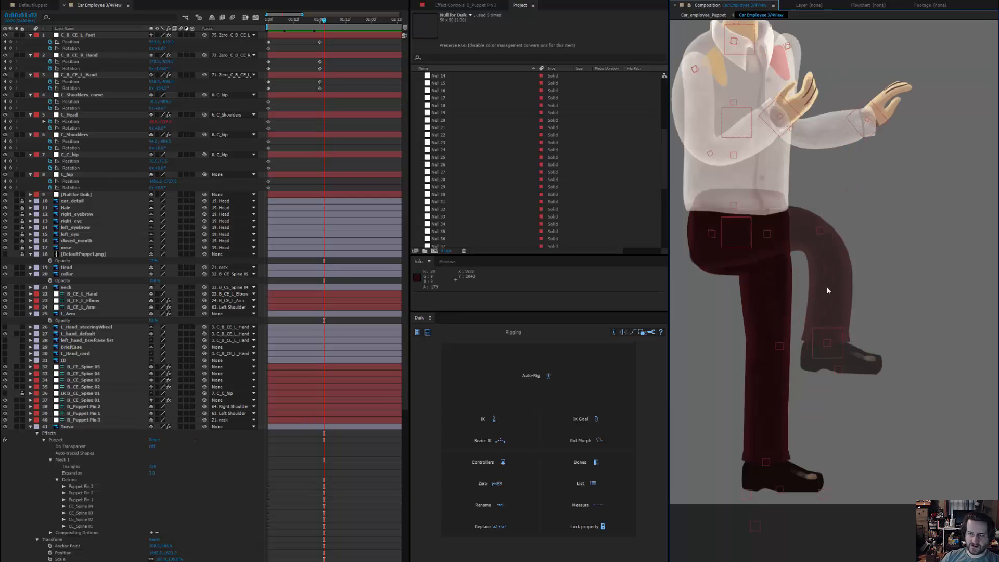
pyautogui.click(710, 397)
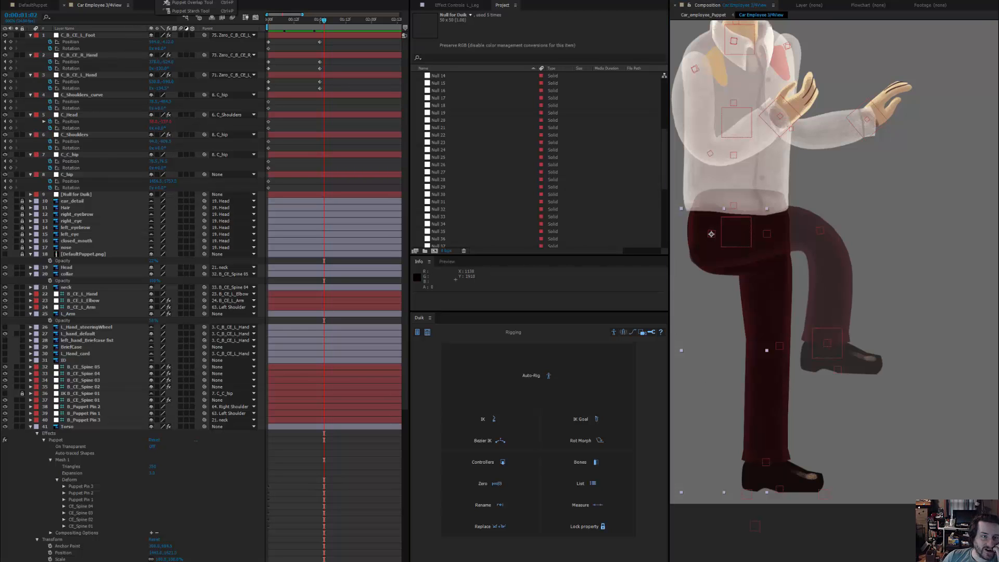
pyautogui.click(161, 1)
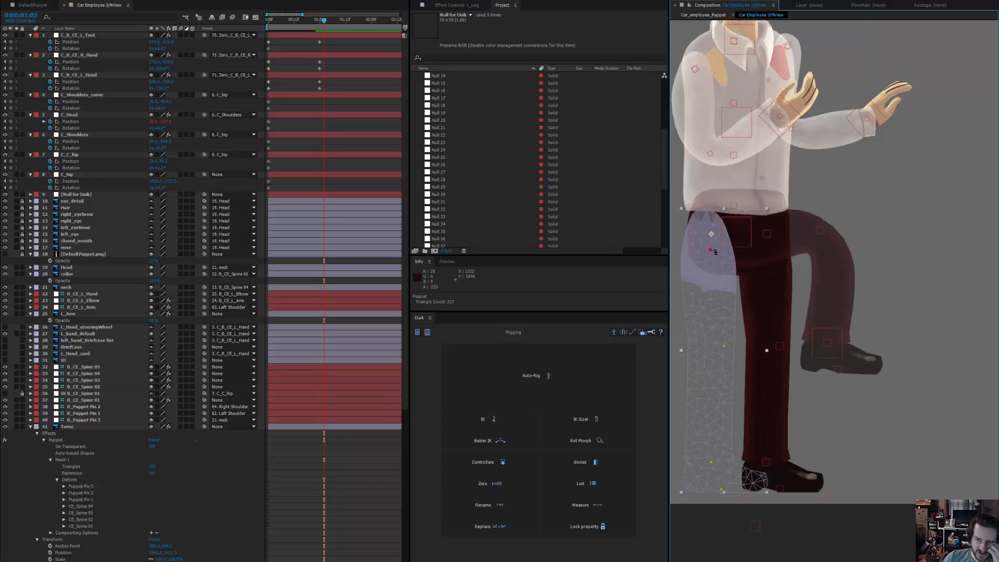
pyautogui.moveTo(711, 257); pyautogui.dragTo(719, 293)
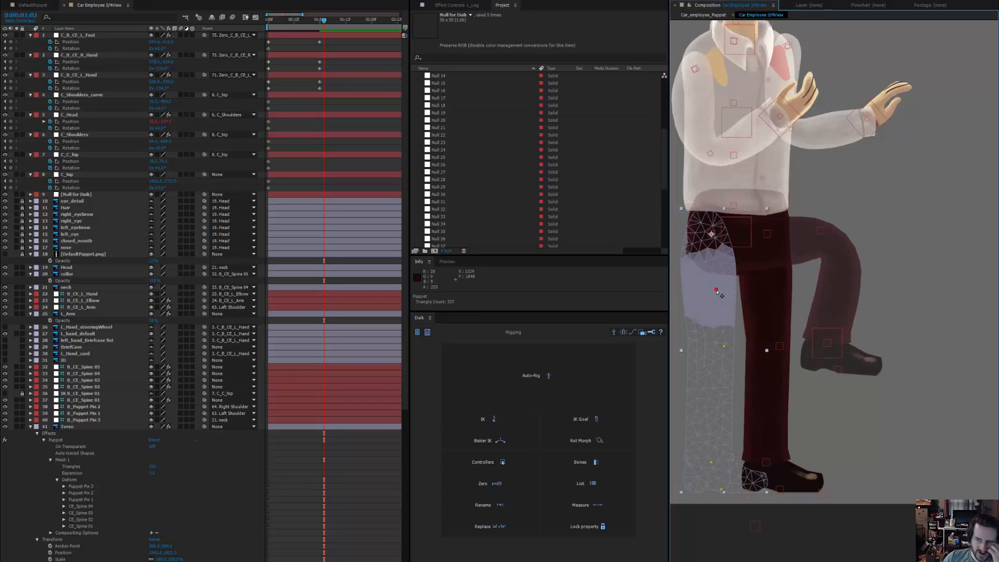
pyautogui.click(719, 405)
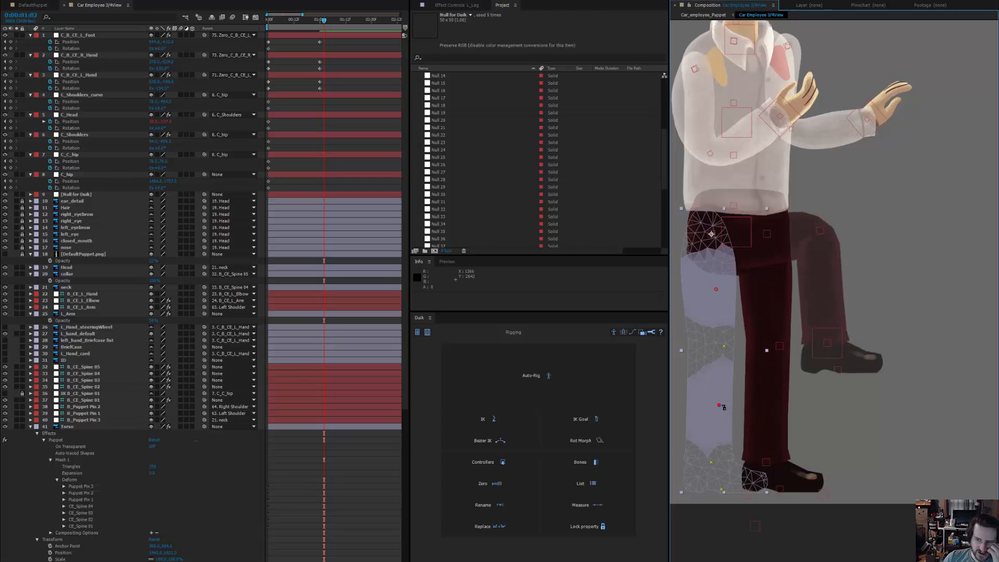
pyautogui.moveTo(720, 406); pyautogui.dragTo(721, 422)
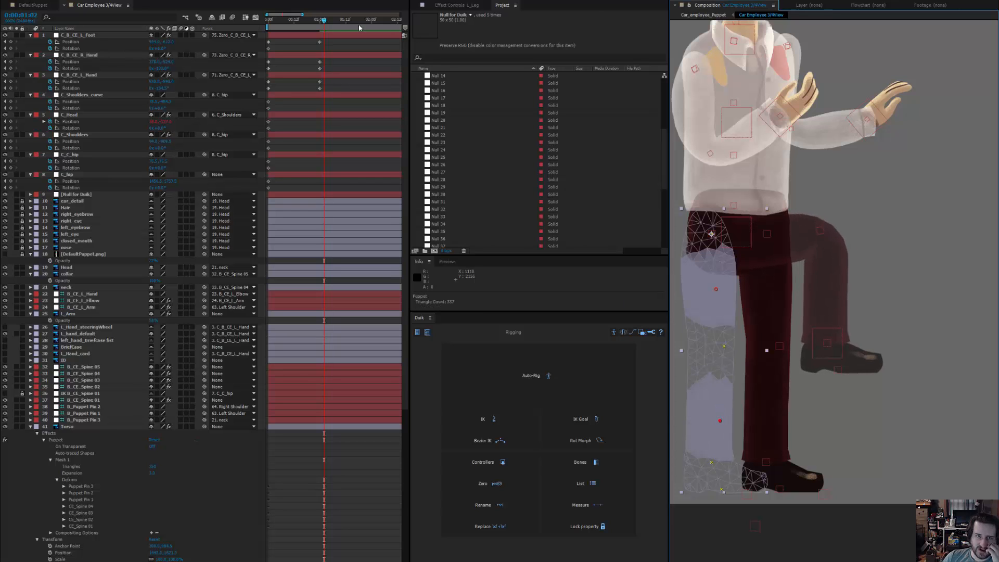
# - Preview the leg lift from near the start to check how the starched left leg bends
pyautogui.moveTo(322, 21); pyautogui.dragTo(284, 55)
pyautogui.press('space')
pyautogui.press('space')
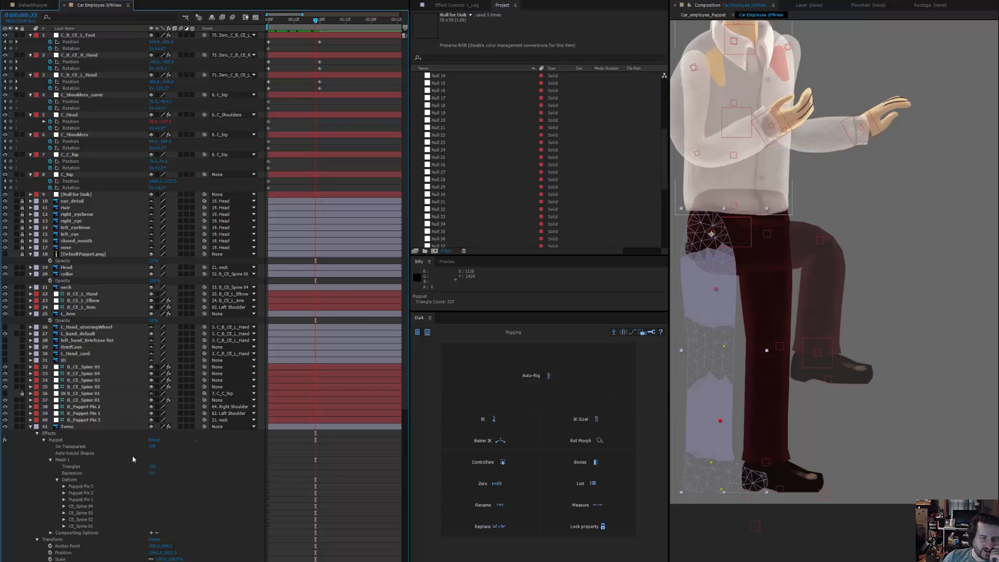
# - Expand the L_Leg layer's Puppet stiffness settings and increase the Extent of Starch 1 on the thigh
pyautogui.scroll(-12, 99, 357)
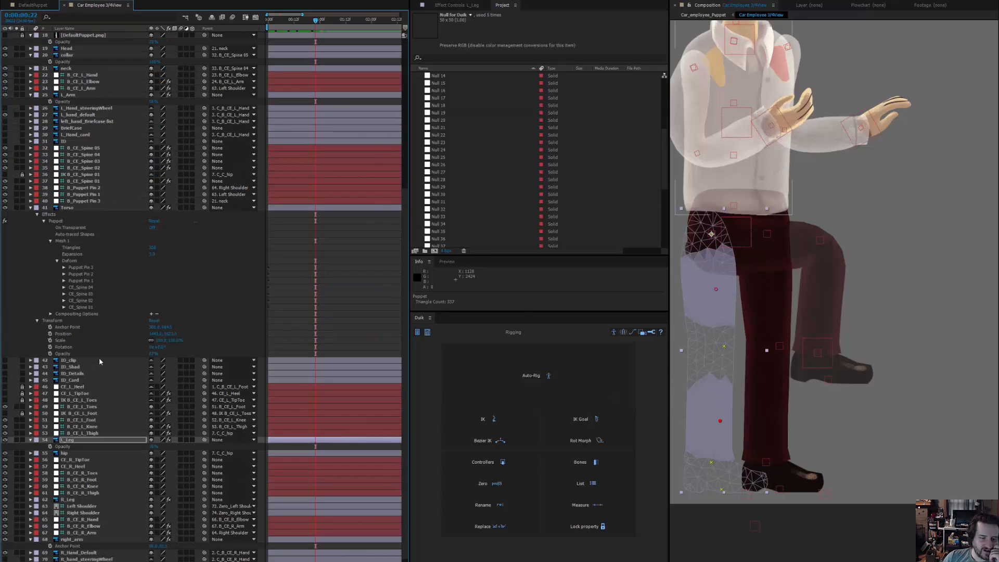
pyautogui.click(30, 418)
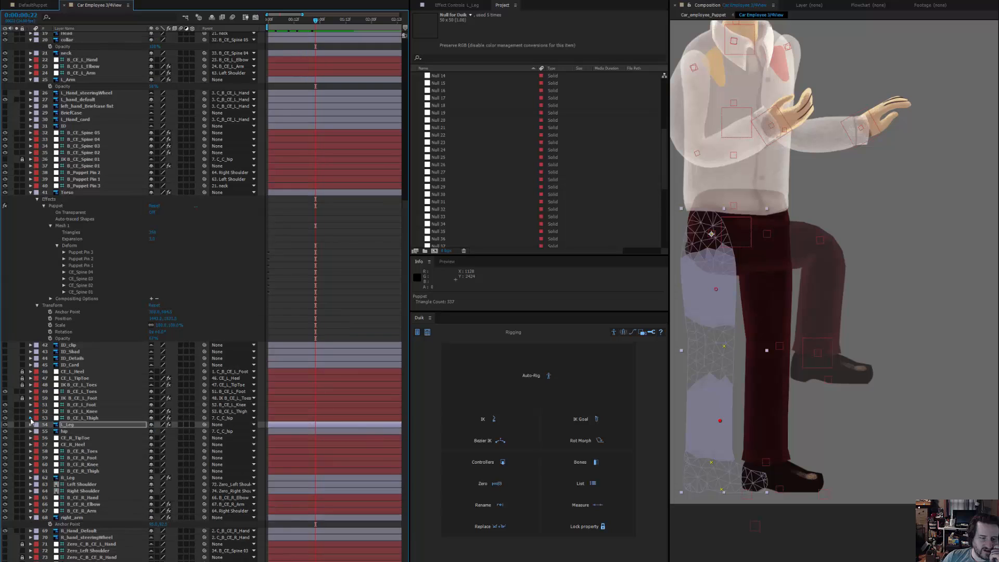
pyautogui.click(30, 419)
pyautogui.click(30, 419)
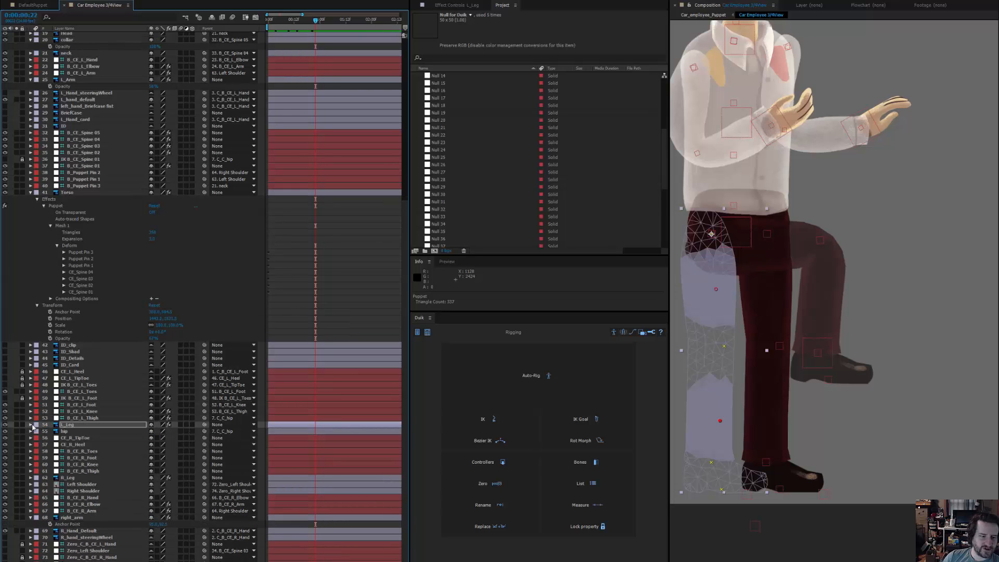
pyautogui.click(30, 424)
pyautogui.scroll(-3, 29, 423)
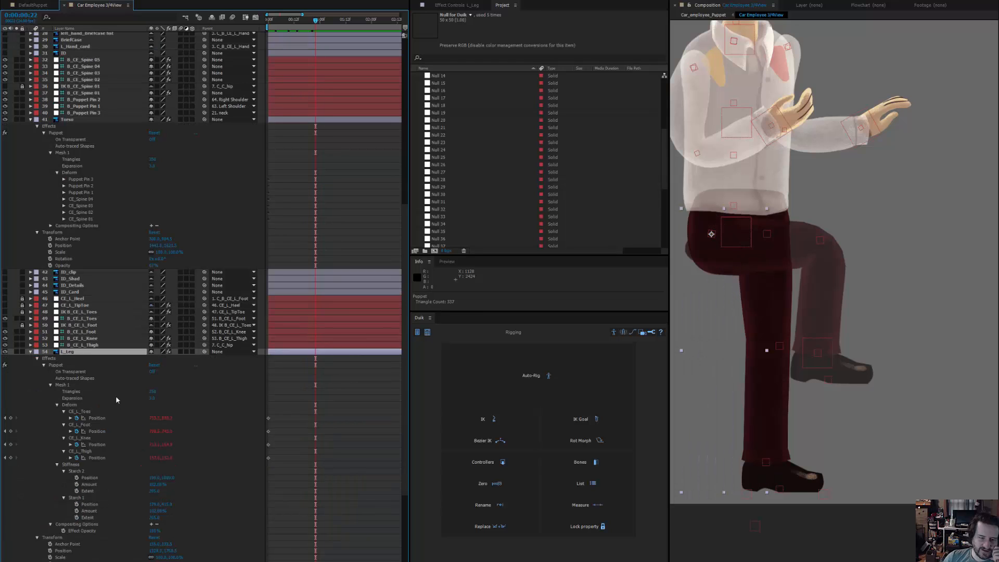
pyautogui.scroll(-2, 115, 396)
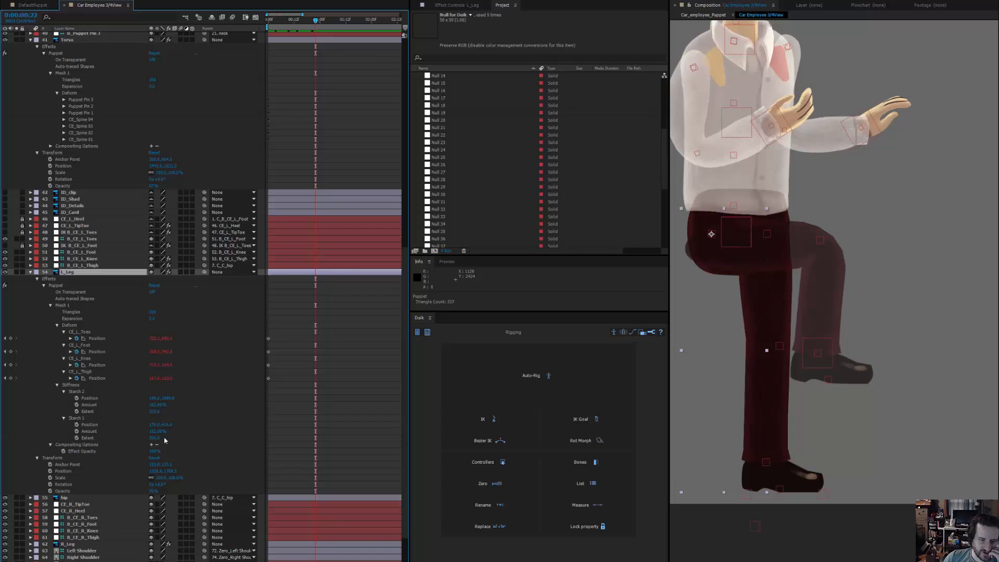
pyautogui.moveTo(155, 438); pyautogui.dragTo(169, 439)
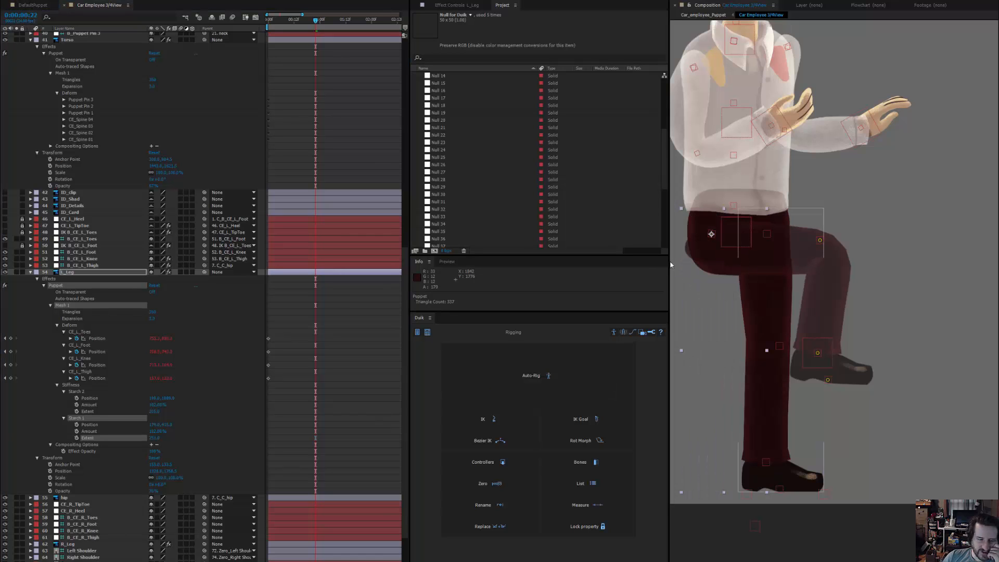
# - Increase the Extent of Starch 2 on the shin and play back the leg bend
pyautogui.click(103, 414)
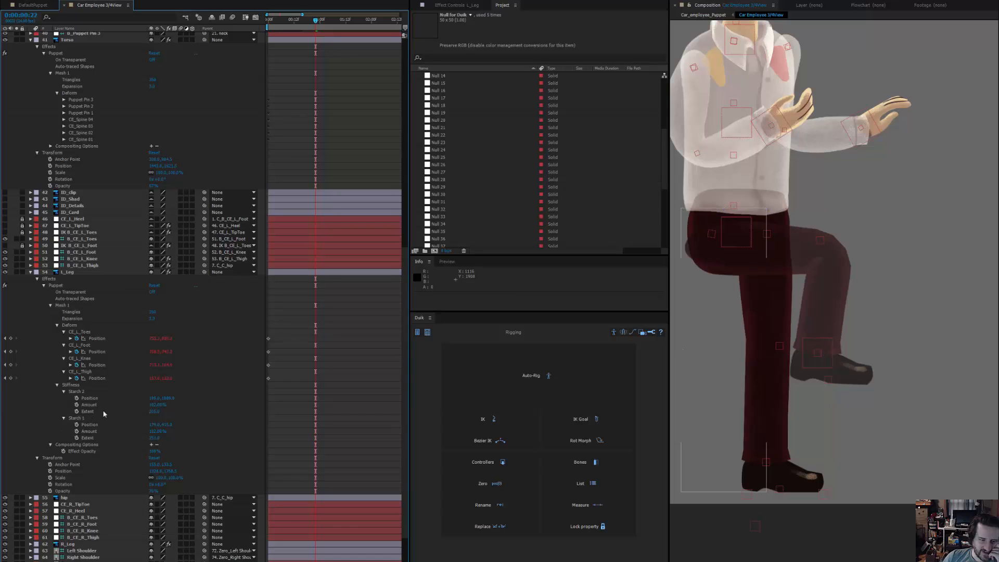
pyautogui.moveTo(156, 414); pyautogui.dragTo(185, 417)
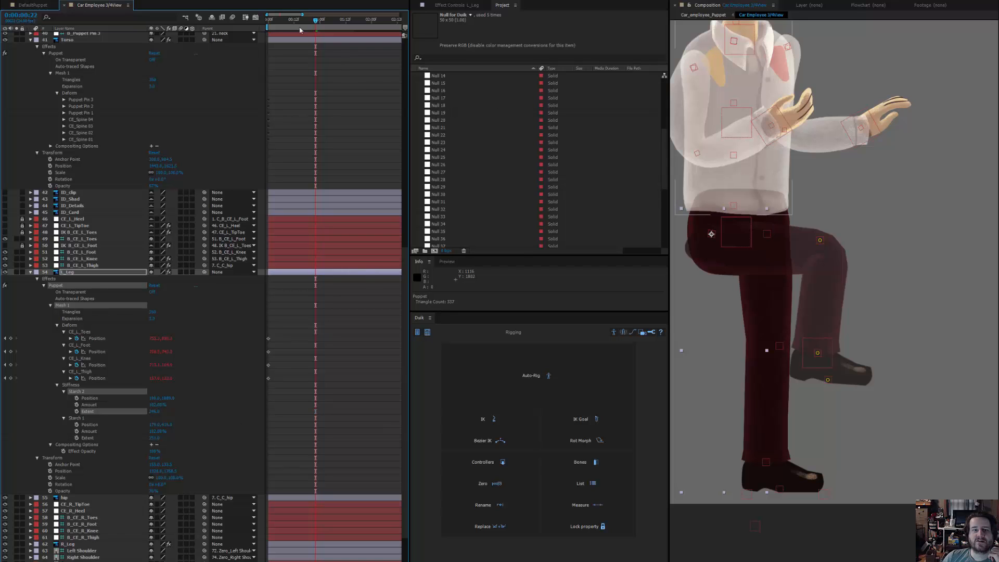
pyautogui.press('space')
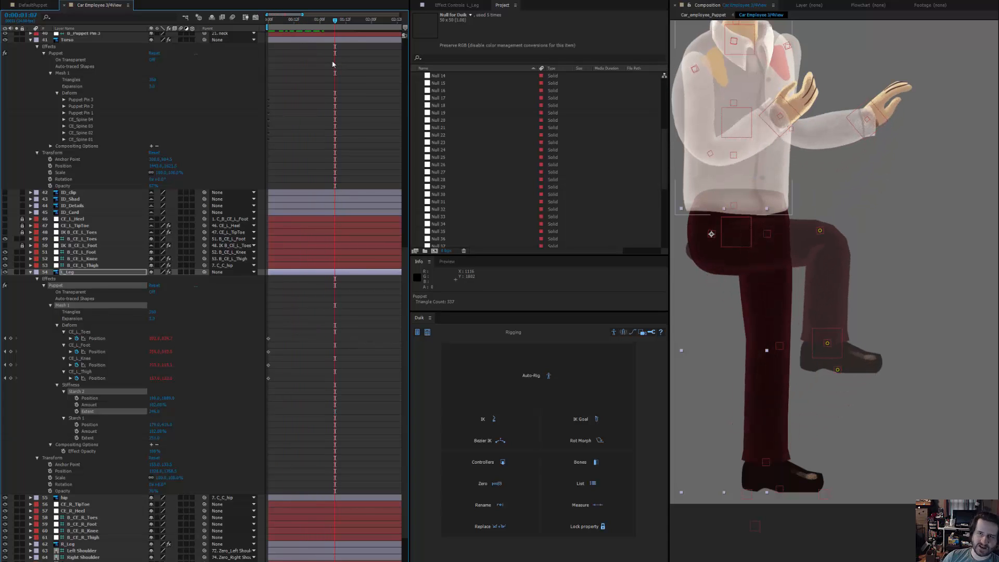
# - Return the playhead to the first frame, deselect the leg, and collapse the L_Leg layer's properties
pyautogui.moveTo(336, 21); pyautogui.dragTo(248, 48)
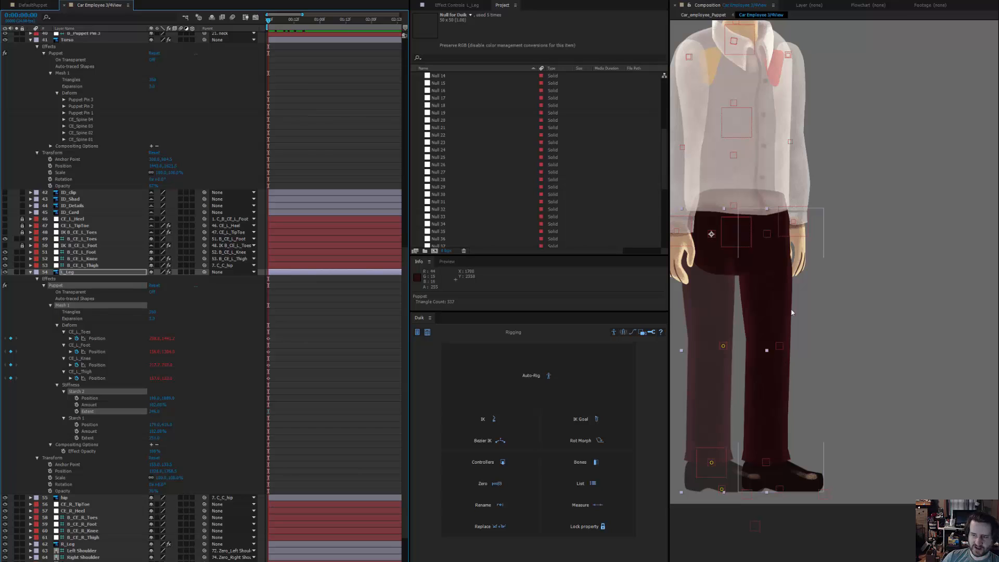
pyautogui.click(878, 508)
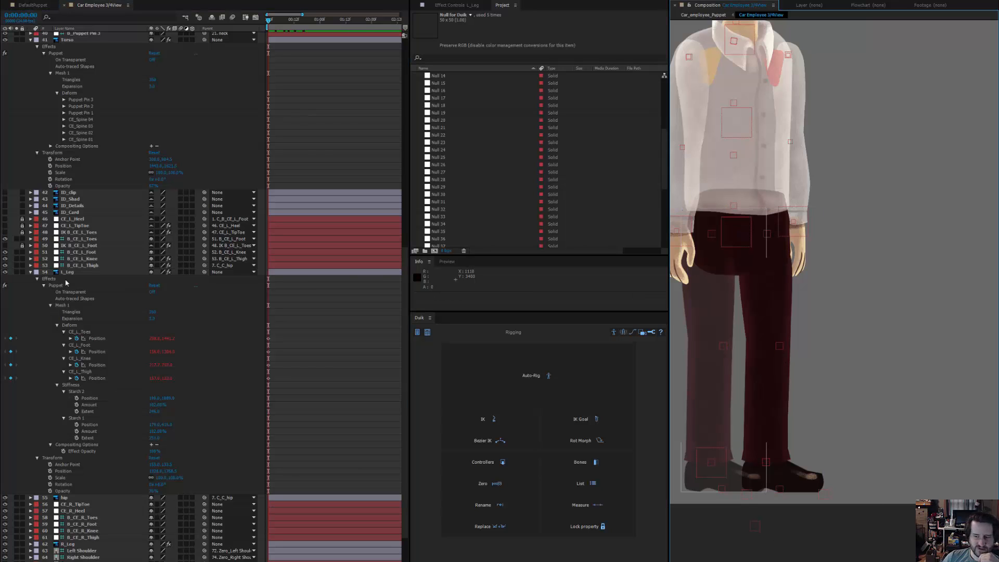
pyautogui.click(30, 272)
pyautogui.scroll(5, 319, 292)
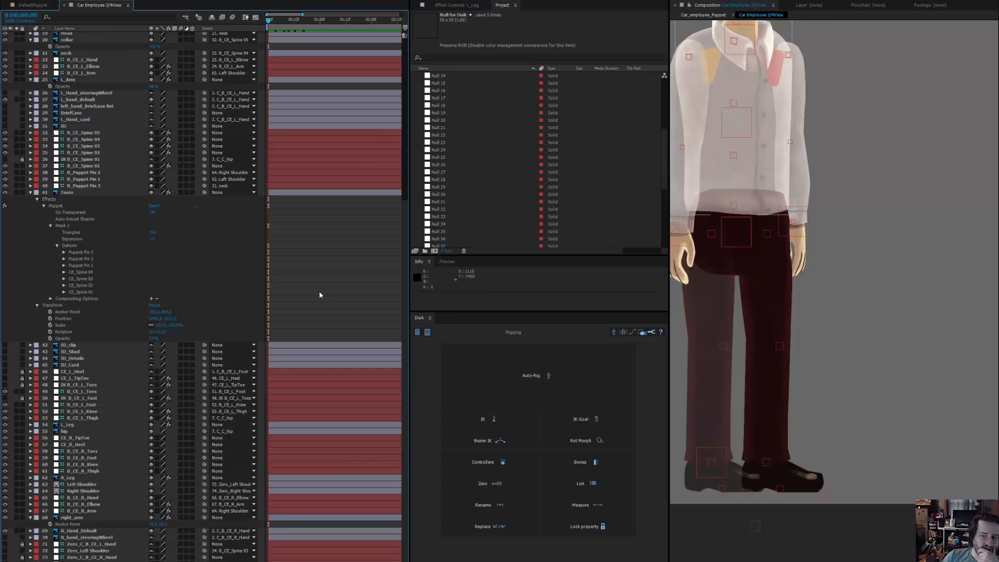
# - Start a Duik back leg auto-rig, assigning B_CE_R_Thigh as the thigh and B_CE_R_Knee as the calf
pyautogui.click(543, 390)
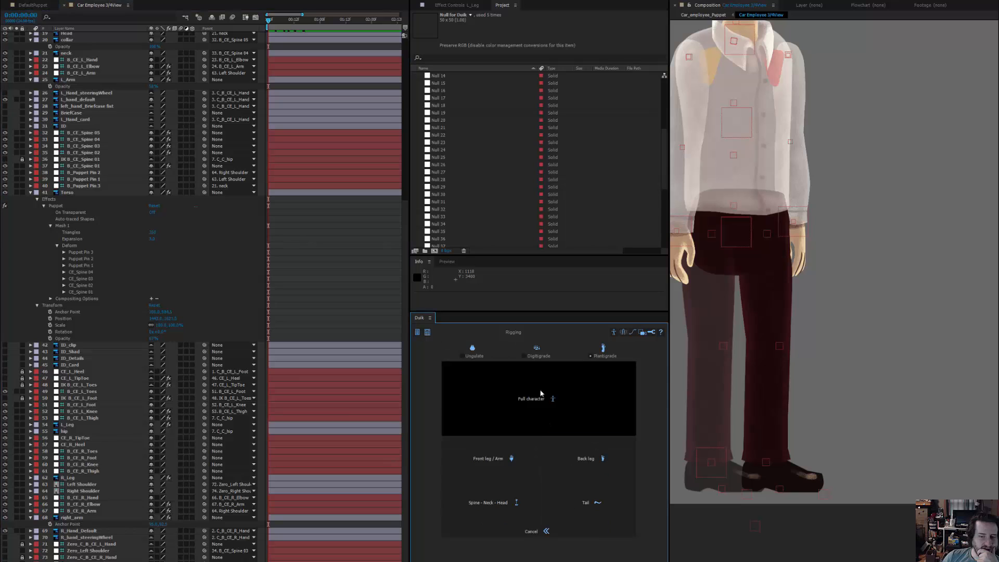
pyautogui.click(598, 475)
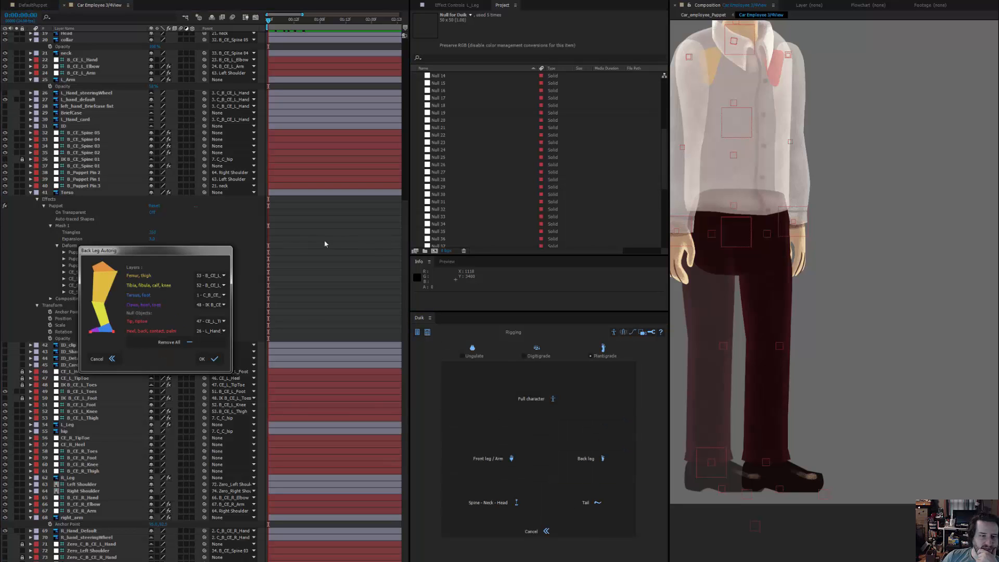
pyautogui.click(221, 273)
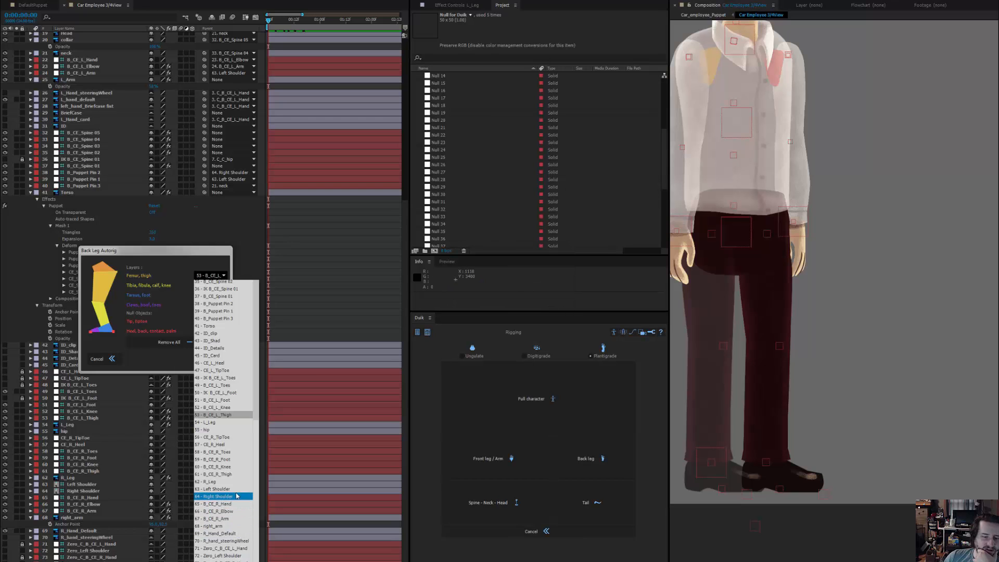
pyautogui.click(234, 475)
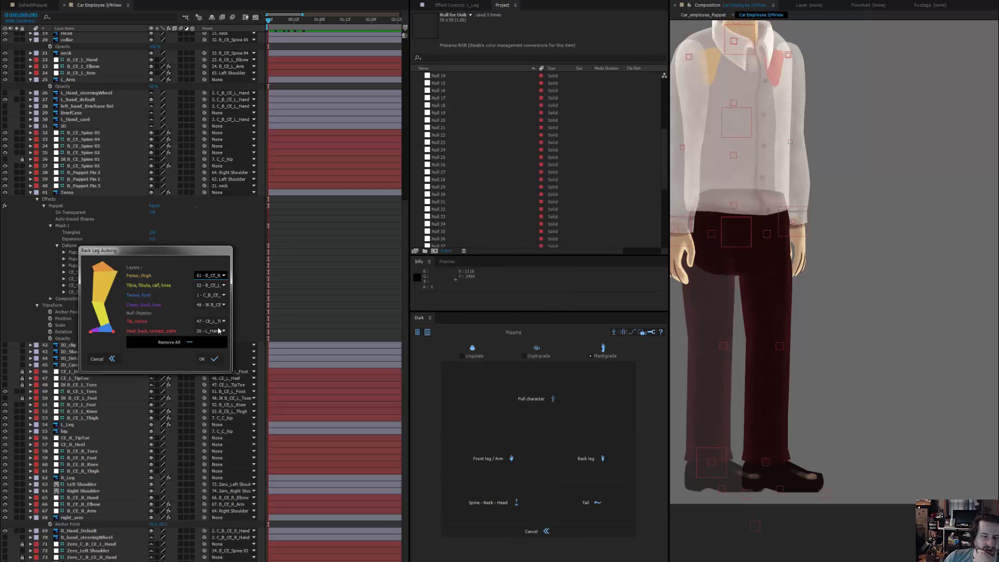
pyautogui.click(219, 287)
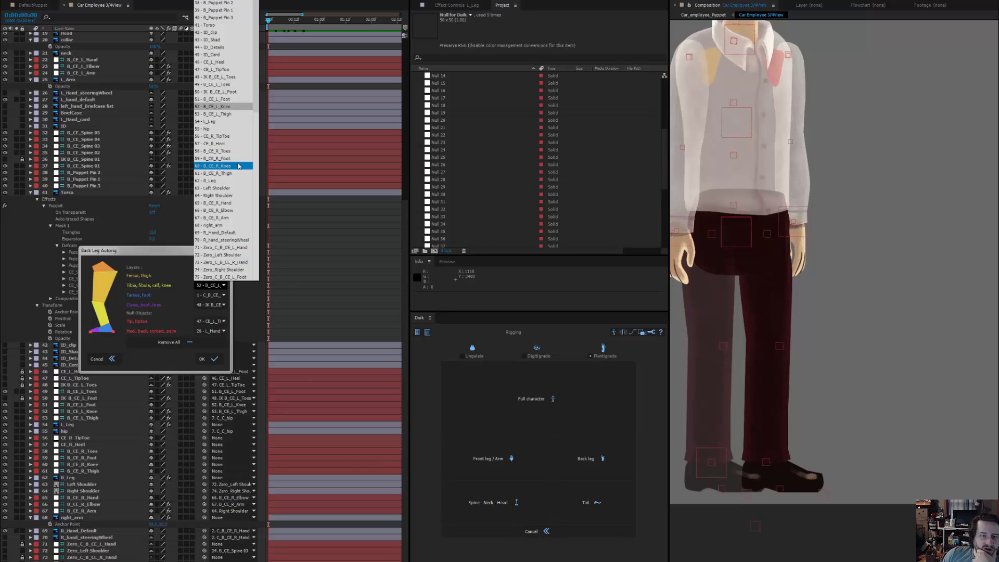
pyautogui.click(239, 165)
# - Assign B_CE_R_Foot as the foot and B_CE_R_Toes as the toes in the back leg auto-rig
pyautogui.click(211, 295)
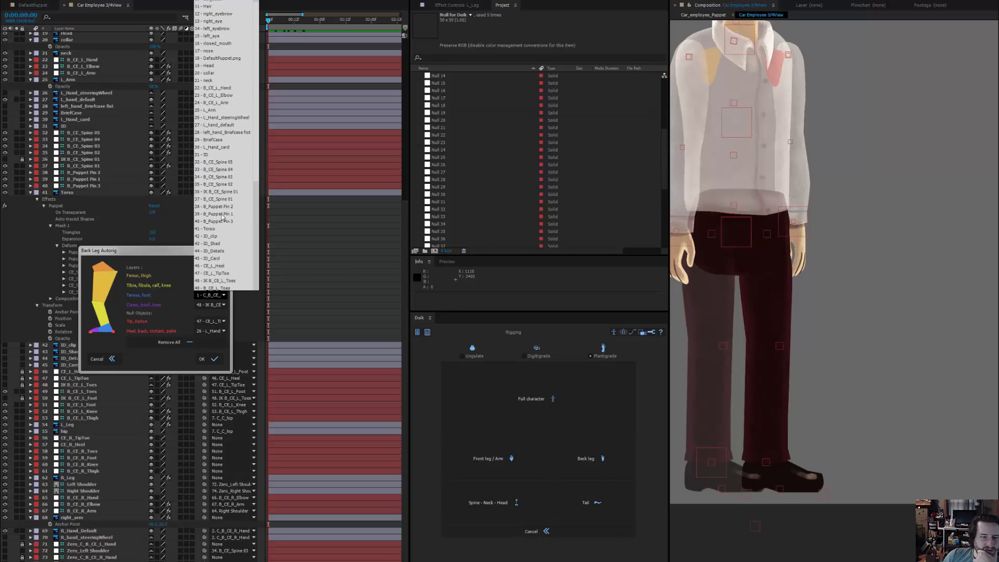
pyautogui.scroll(-7, 223, 218)
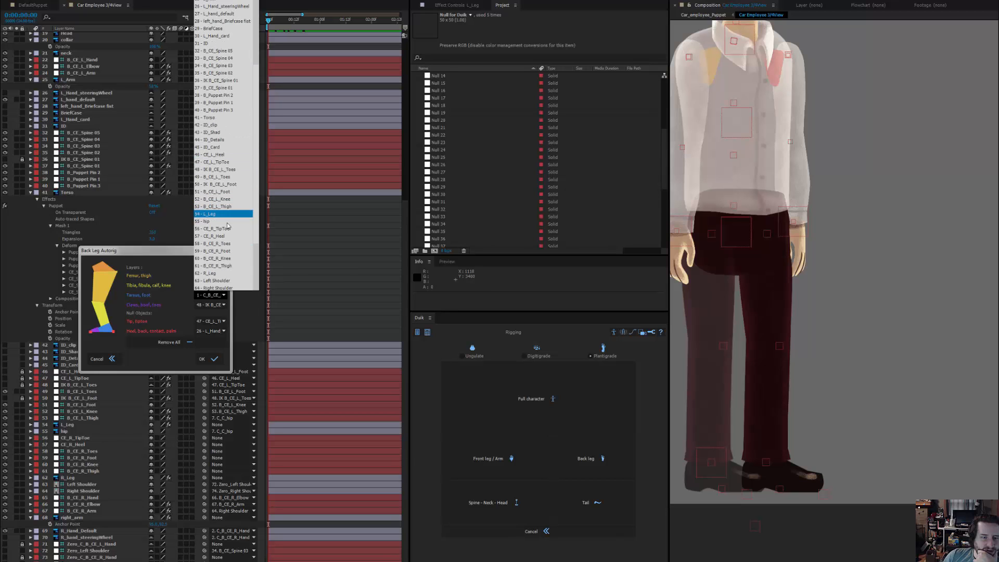
pyautogui.click(224, 250)
pyautogui.click(224, 304)
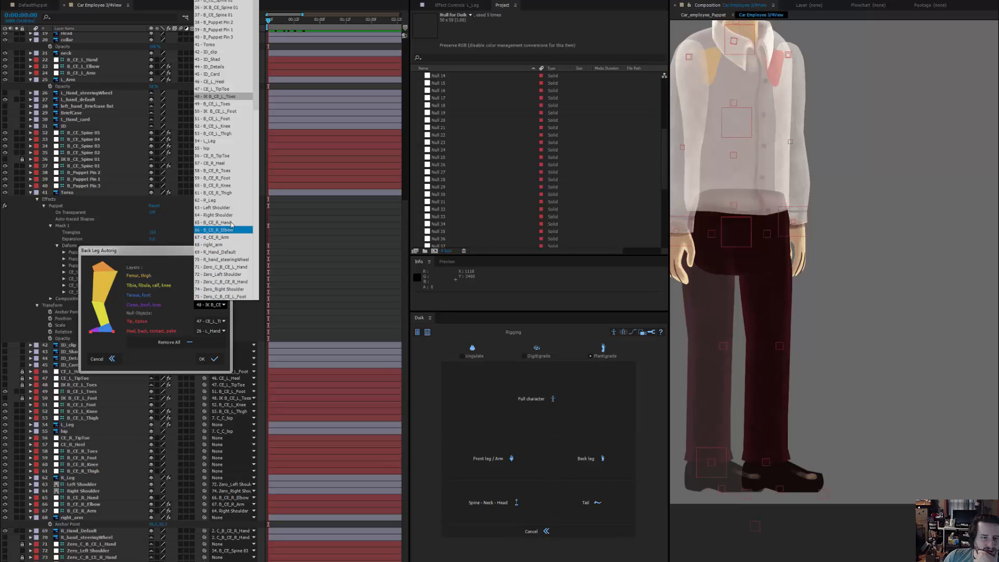
pyautogui.click(218, 170)
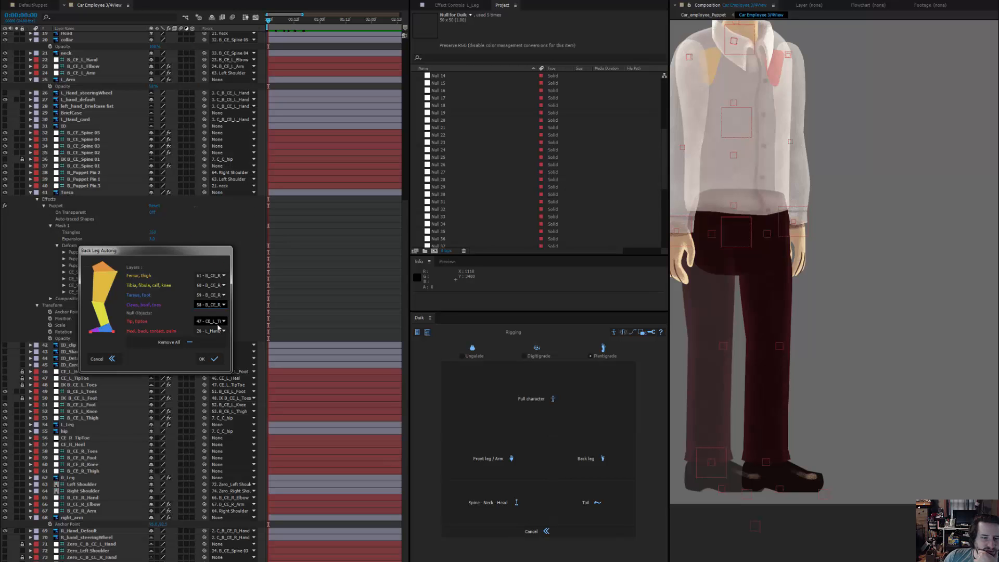
# - Assign CE_R_TipToe as the tip and CE_R_Heel as the heel, and create the right leg rig
pyautogui.click(224, 321)
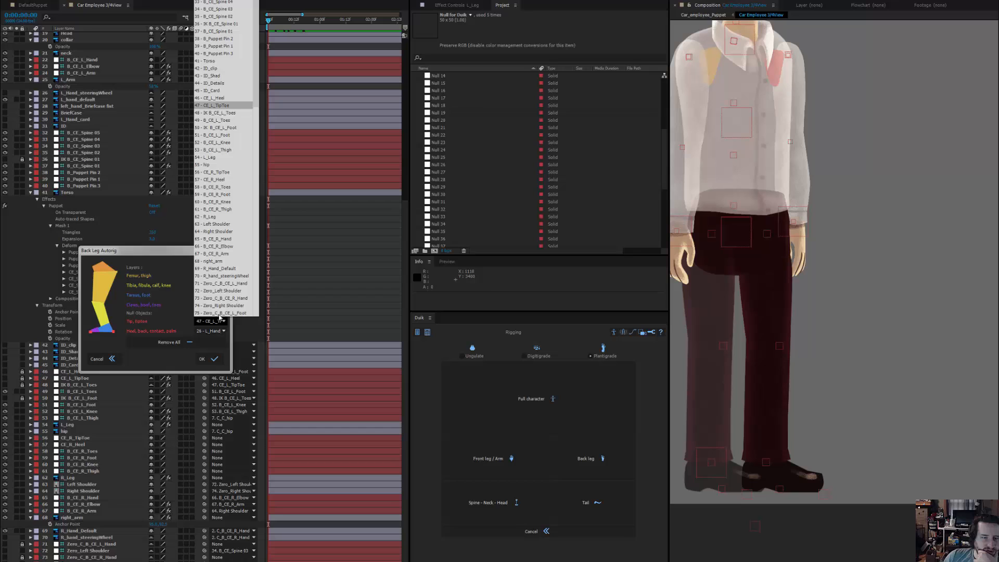
pyautogui.click(234, 175)
pyautogui.click(220, 332)
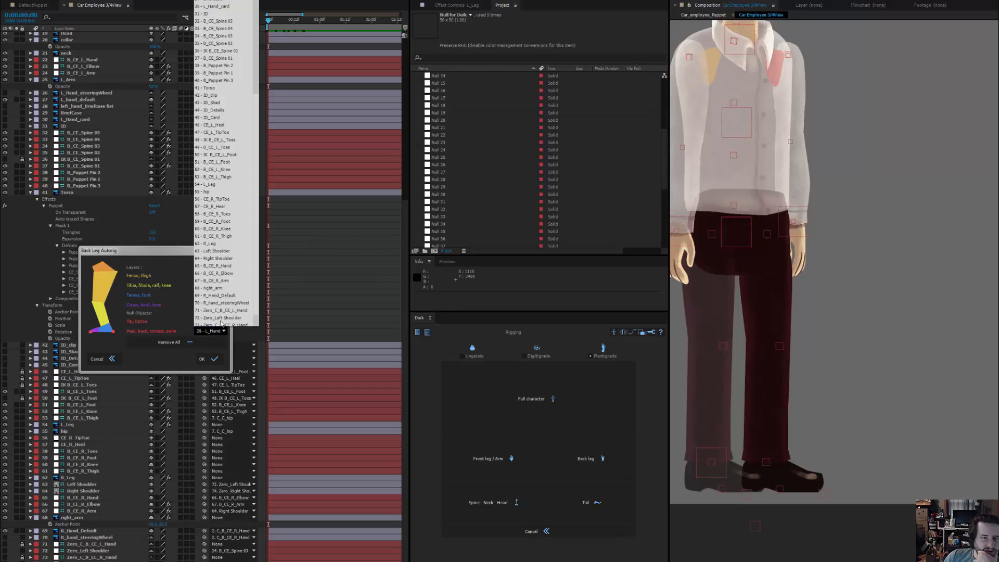
pyautogui.scroll(-1, 233, 182)
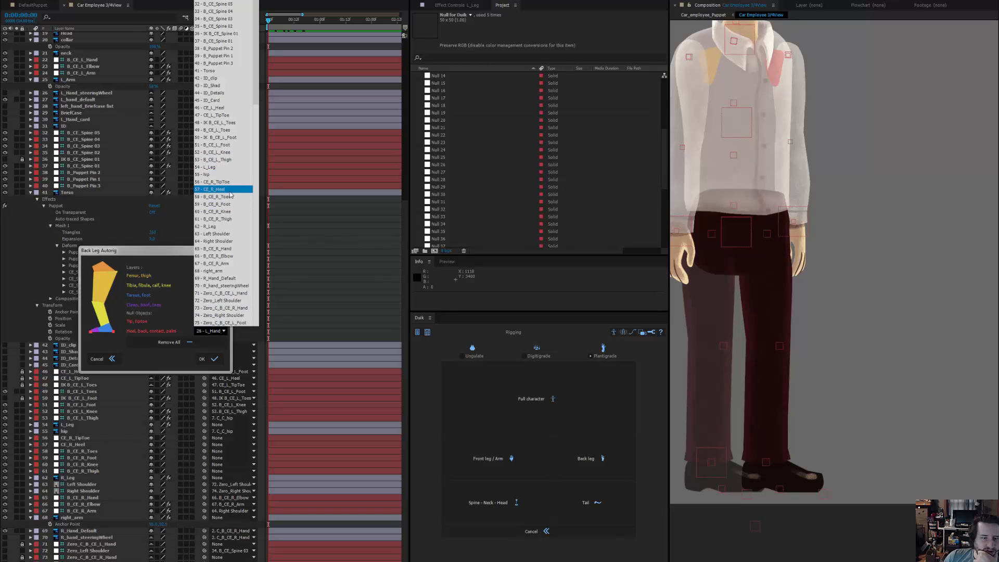
pyautogui.click(230, 191)
pyautogui.click(215, 359)
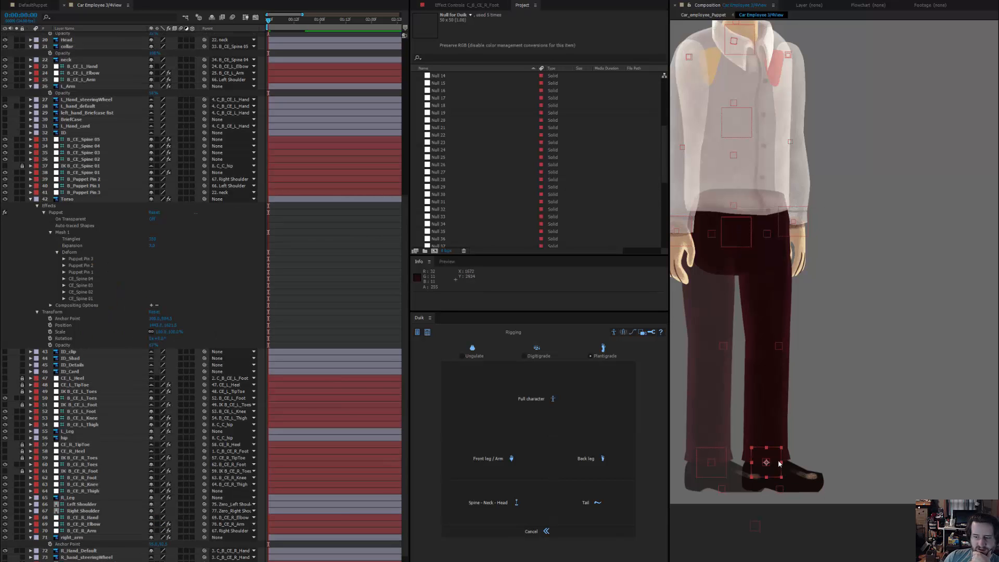
# - Try raising the right foot controller to test the new leg rig, and undo the move
pyautogui.moveTo(781, 461); pyautogui.dragTo(770, 442)
pyautogui.hotkey('ctrl', 'z')
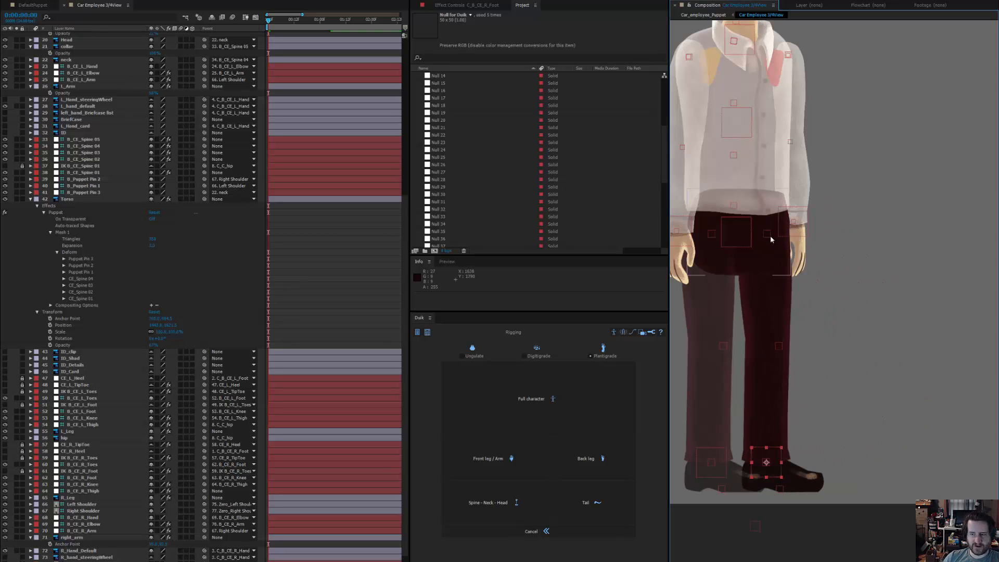
pyautogui.click(769, 238)
pyautogui.click(863, 298)
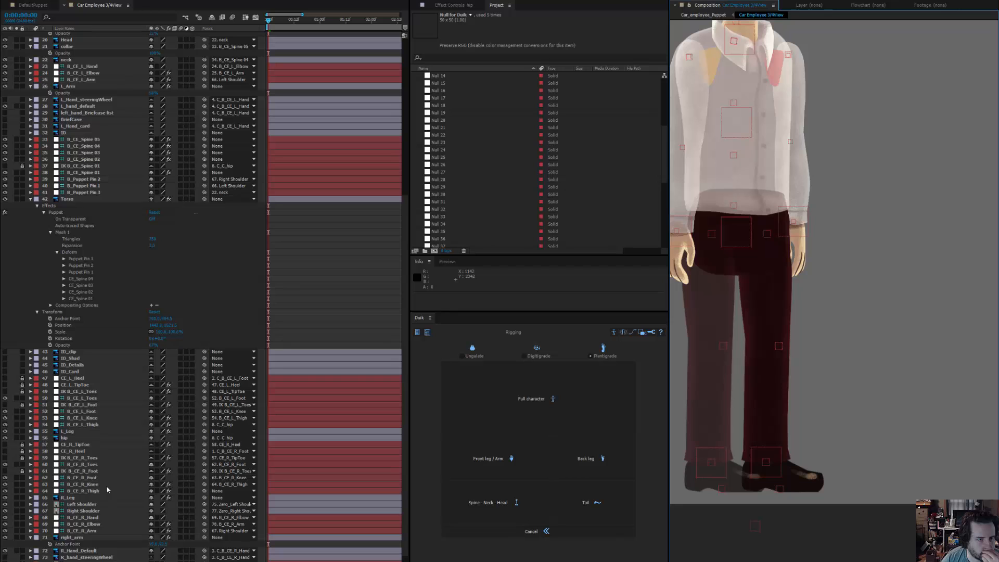
# - Parent the B_CE_R_Thigh layer to C_C_hip, and test the link by lowering the hip controller and undoing the move
pyautogui.click(90, 491)
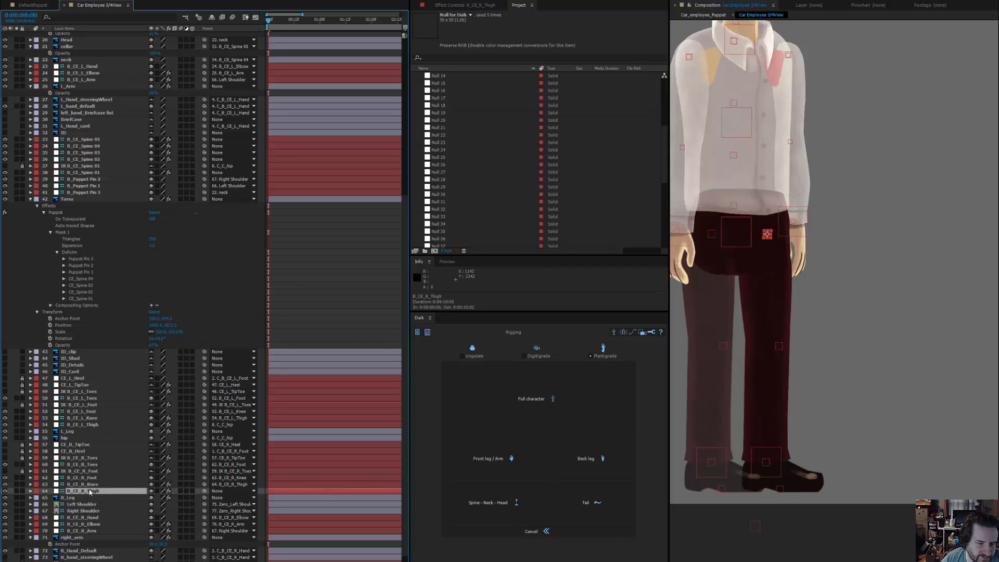
pyautogui.click(232, 491)
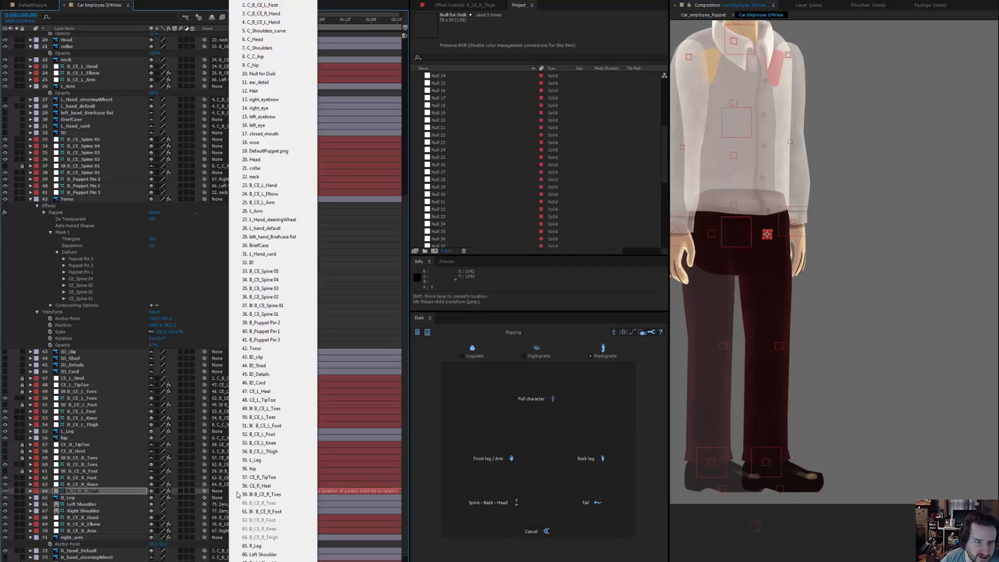
pyautogui.click(281, 58)
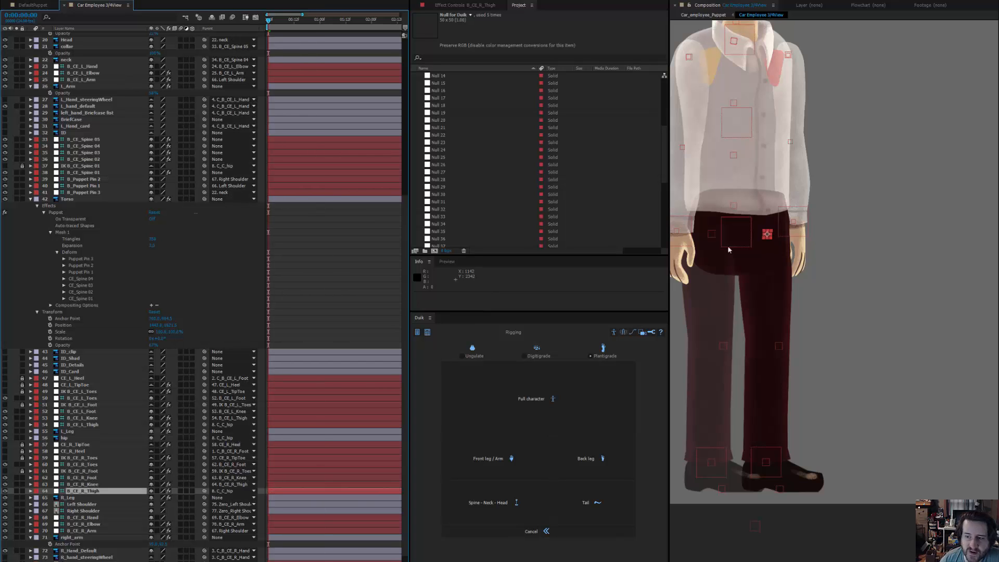
pyautogui.moveTo(732, 233); pyautogui.dragTo(721, 312)
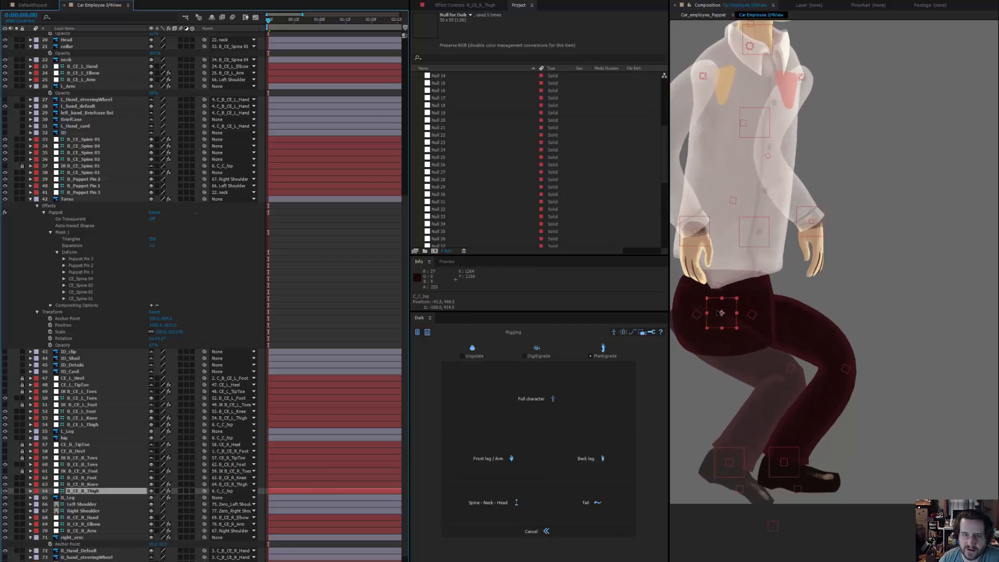
pyautogui.hotkey('ctrl', 'z')
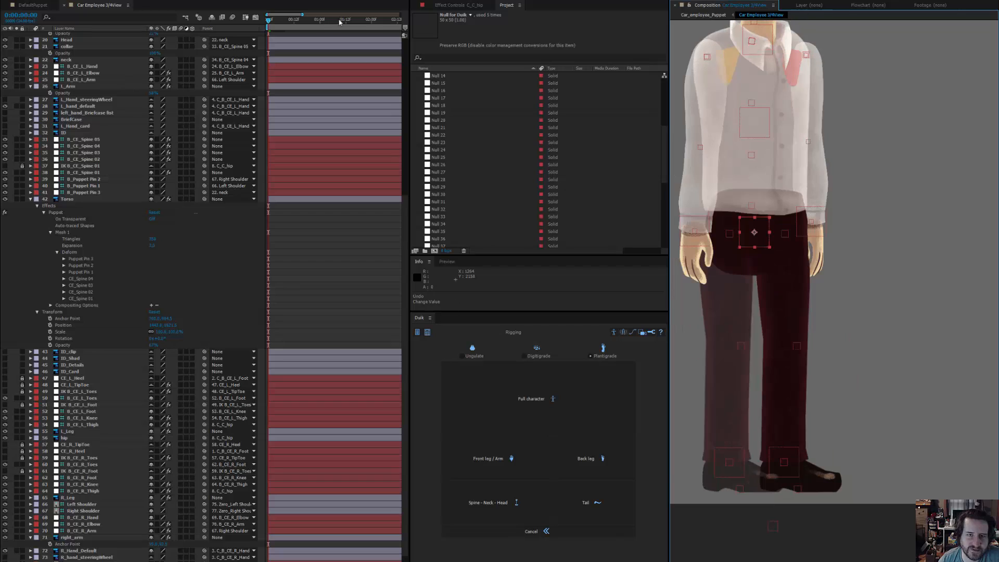
# - Move the playhead to 2 seconds and try lowering the C_C_hip controller with the left leg raised, undoing the move
pyautogui.moveTo(365, 23); pyautogui.dragTo(370, 27)
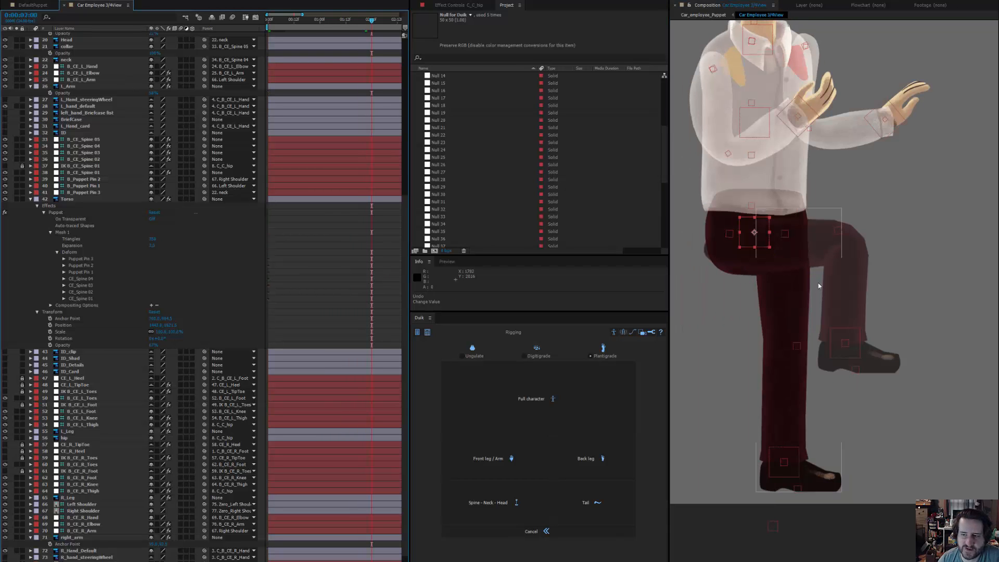
pyautogui.scroll(-2, 800, 270)
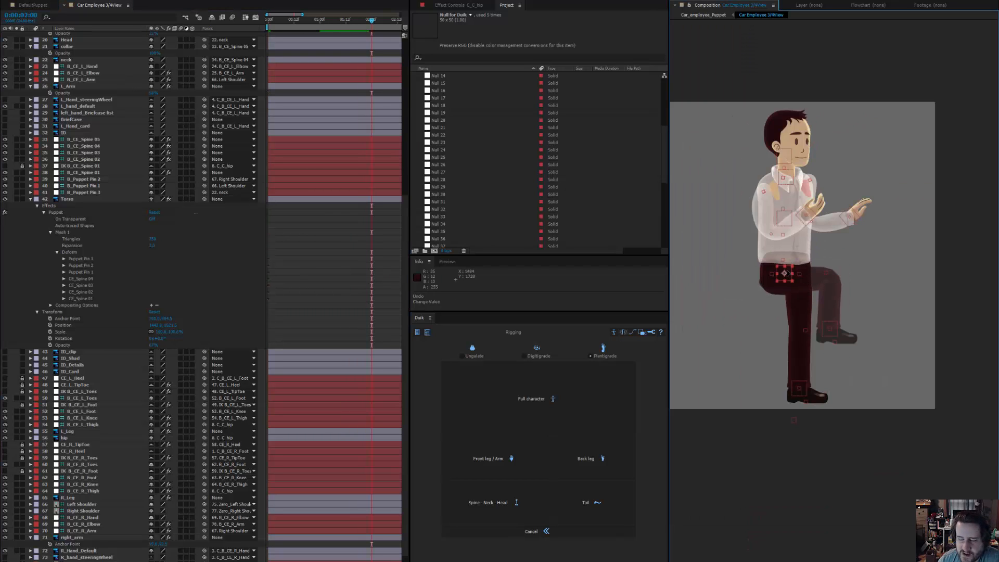
pyautogui.moveTo(786, 273); pyautogui.dragTo(776, 304)
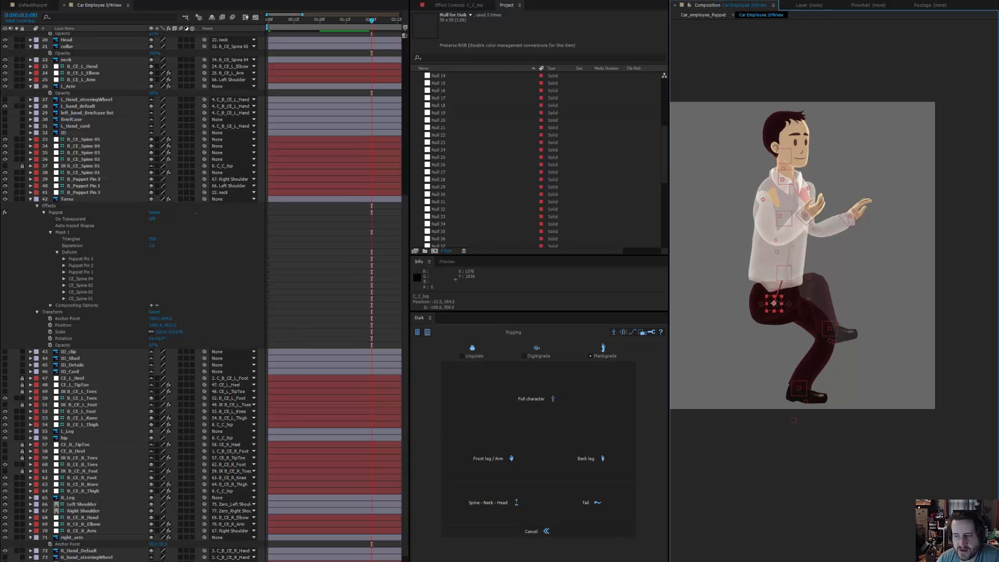
pyautogui.hotkey('ctrl', 'z')
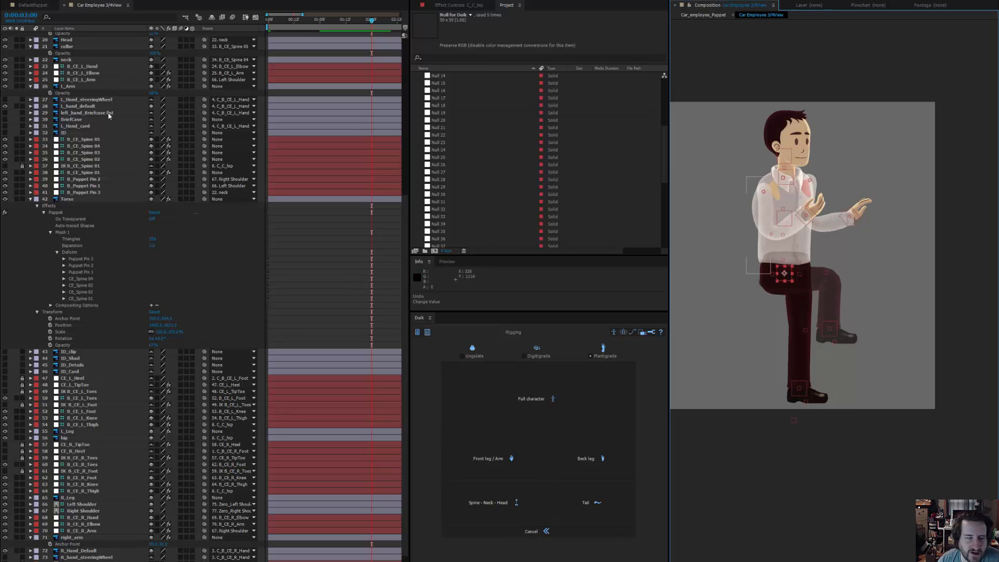
# - Lower the C_hip controller by about 426 px at 2 seconds to put the character into a crouch
pyautogui.scroll(8, 97, 130)
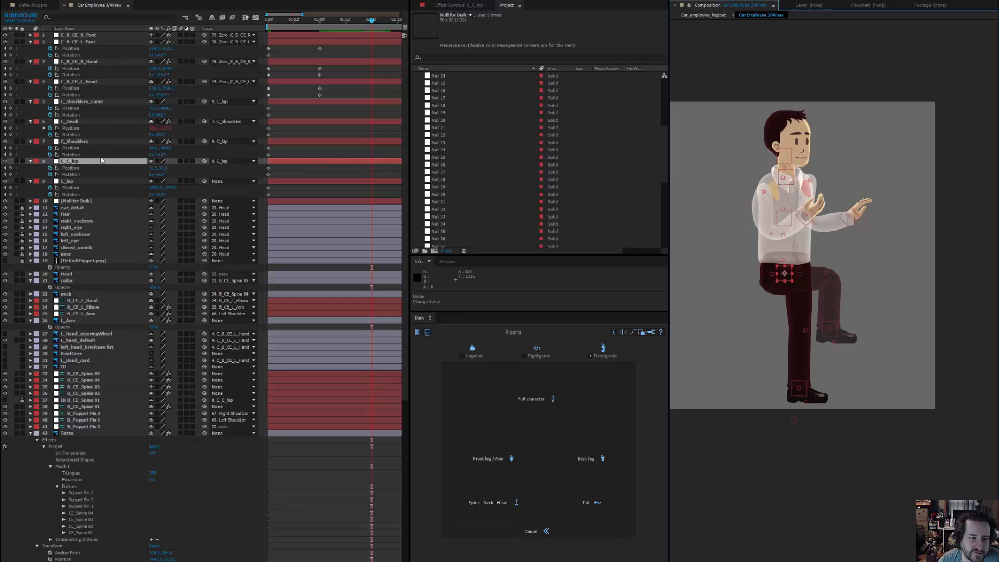
pyautogui.click(68, 181)
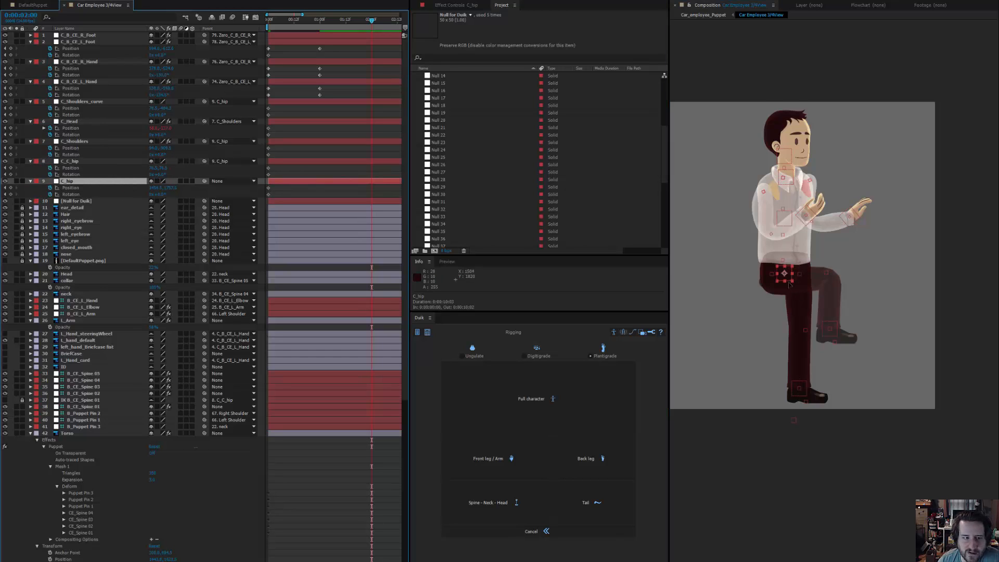
pyautogui.moveTo(790, 284); pyautogui.dragTo(786, 322)
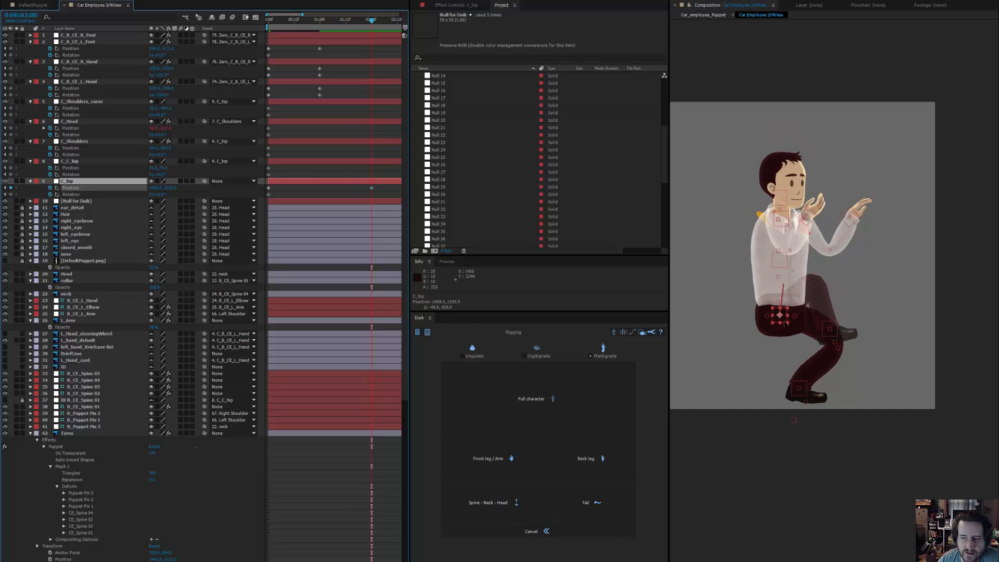
# - Copy the C_B_CE_L_Foot controller's first-frame position and rotation keyframes to 2 seconds
pyautogui.click(827, 333)
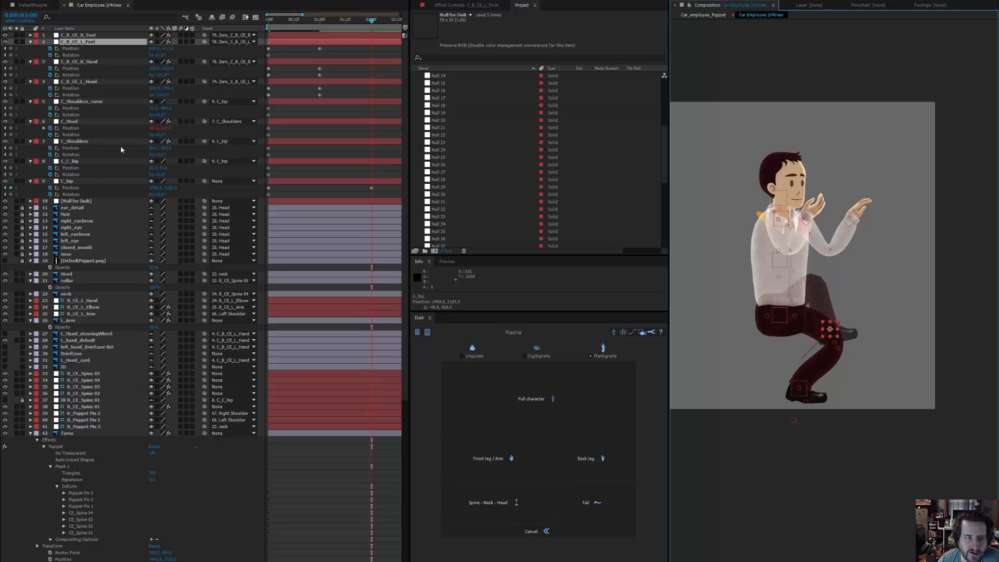
pyautogui.moveTo(279, 45); pyautogui.dragTo(266, 61)
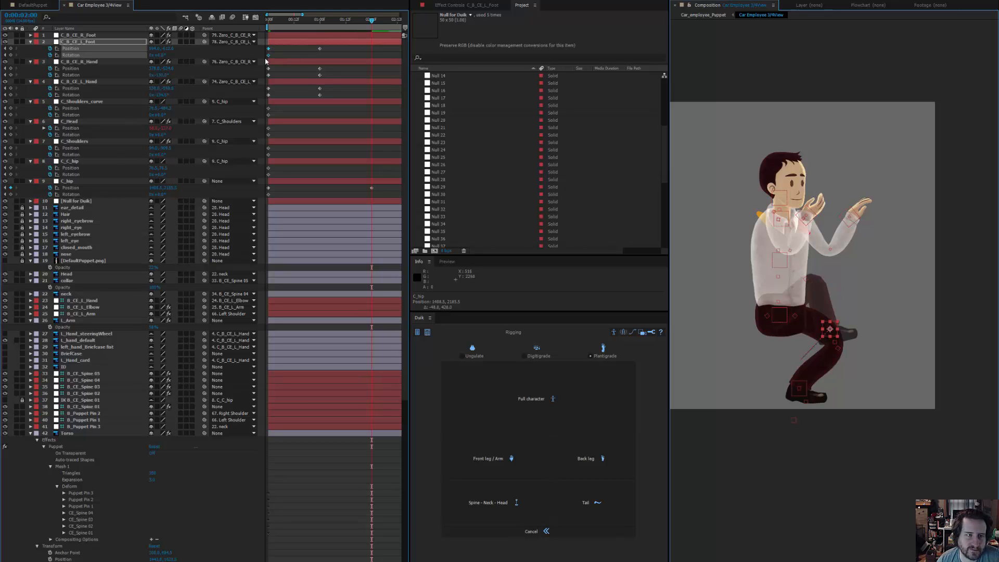
pyautogui.hotkey('ctrl', 'c')
pyautogui.hotkey('ctrl', 'v')
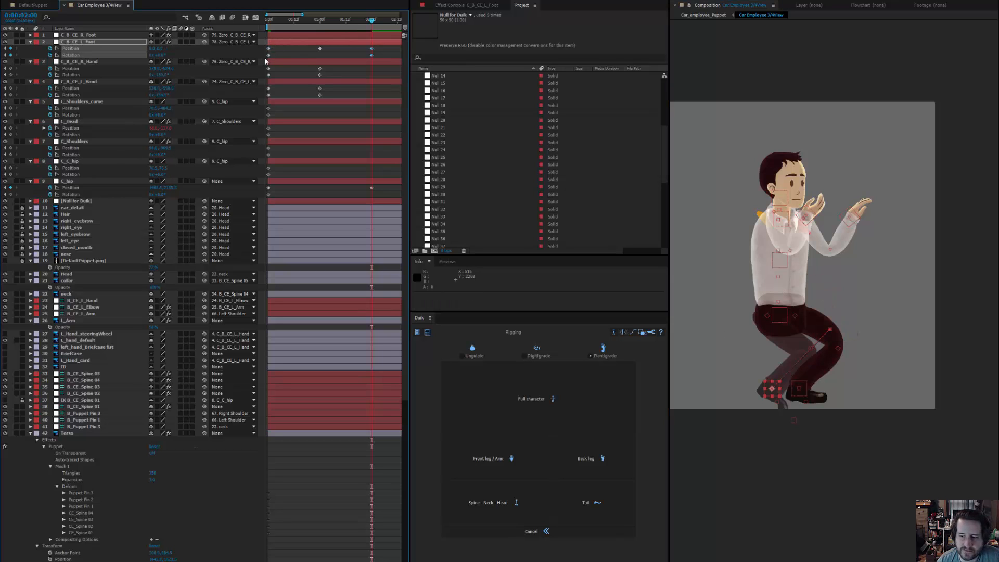
# - Select the L_Leg artwork layer in the crouch pose and locate it in the layer stack
pyautogui.scroll(2, 769, 337)
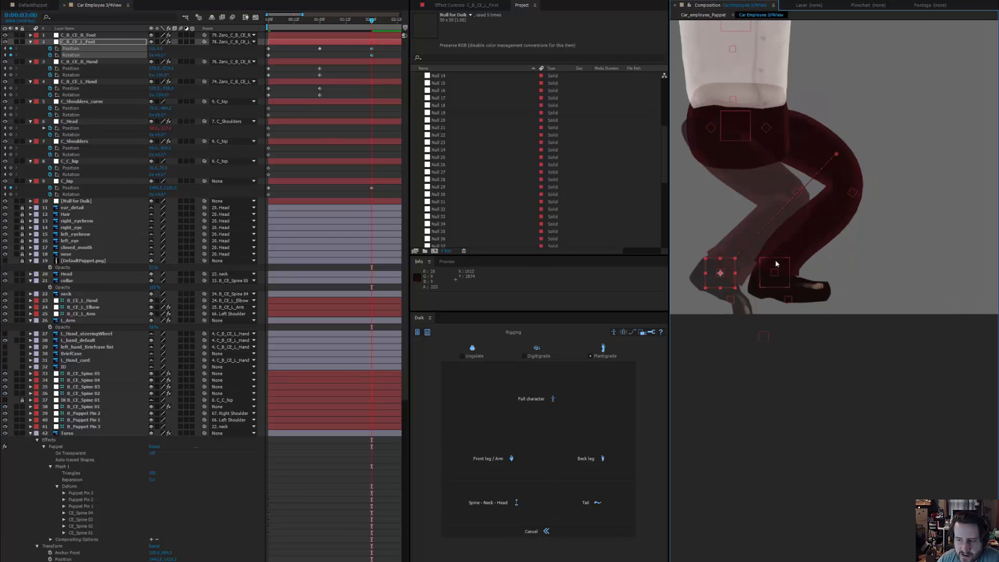
pyautogui.click(736, 209)
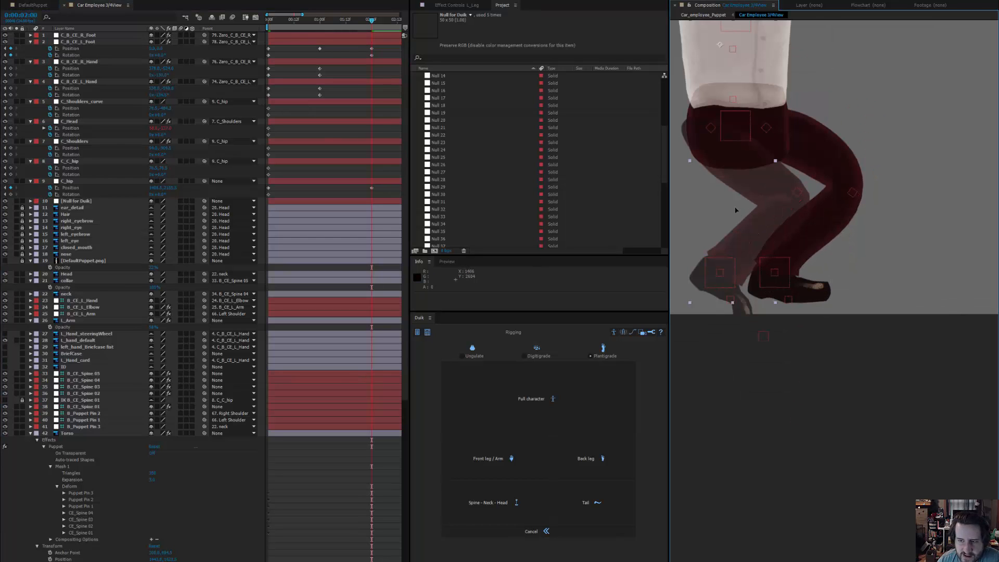
pyautogui.scroll(-5, 103, 432)
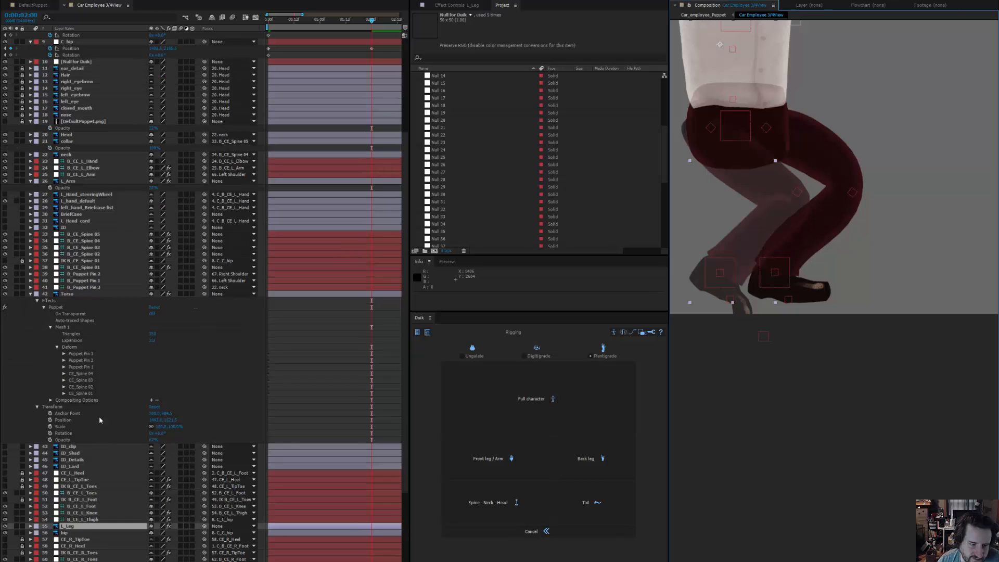
# - Save the driving employee rig project under an edited file name using Save As
pyautogui.click(15, 1)
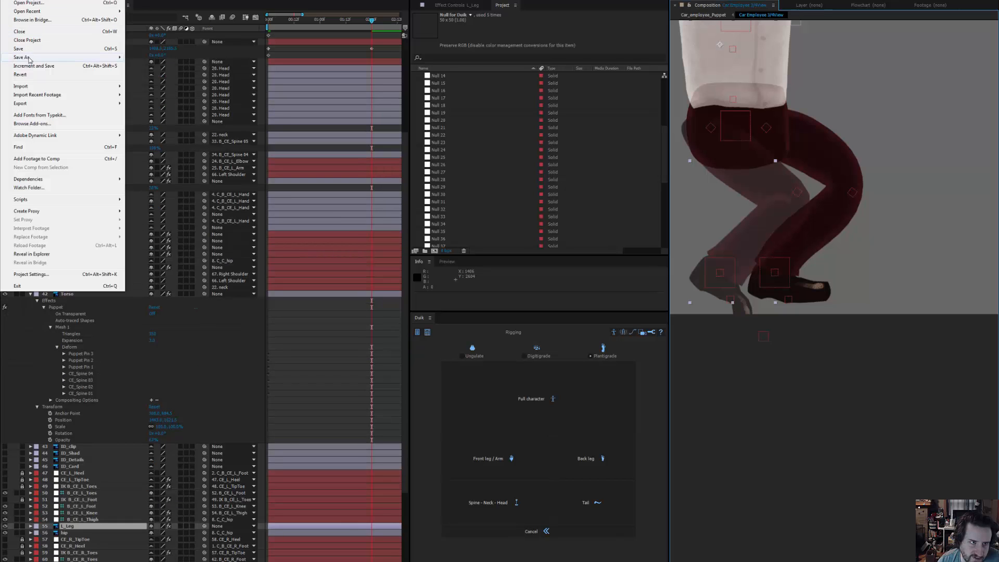
pyautogui.moveTo(29, 58)
pyautogui.click(141, 58)
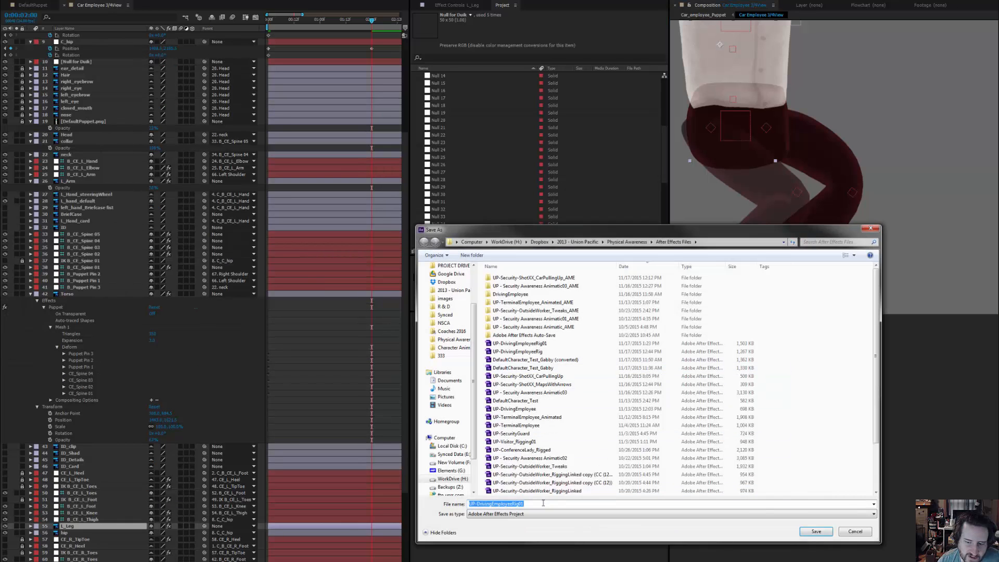
pyautogui.click(542, 503)
pyautogui.press('Return')
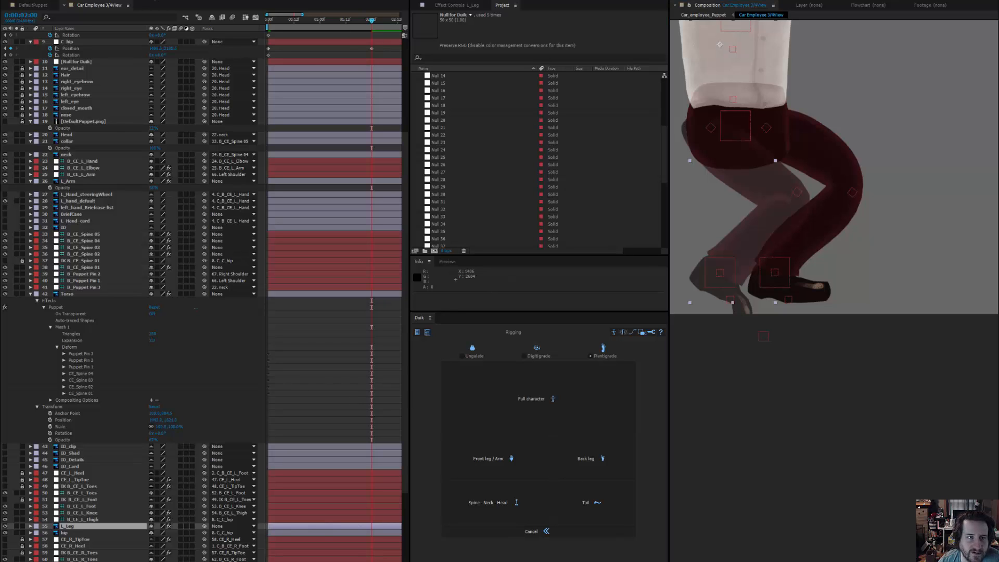
# - Add a Puppet Starch pin at the toe of the left shoe on L_Leg and reveal the puppet's stiffness settings
pyautogui.click(154, 0)
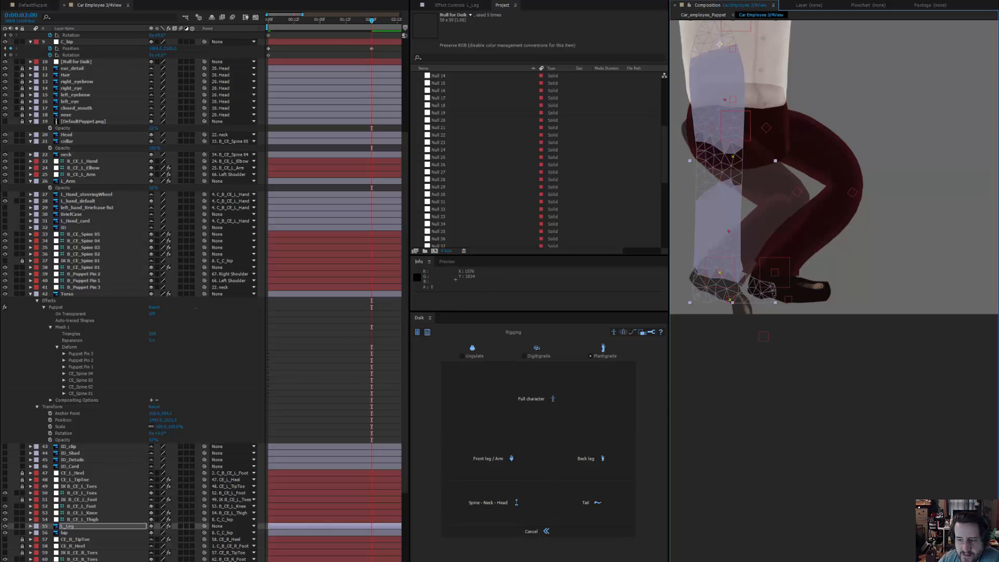
pyautogui.click(769, 293)
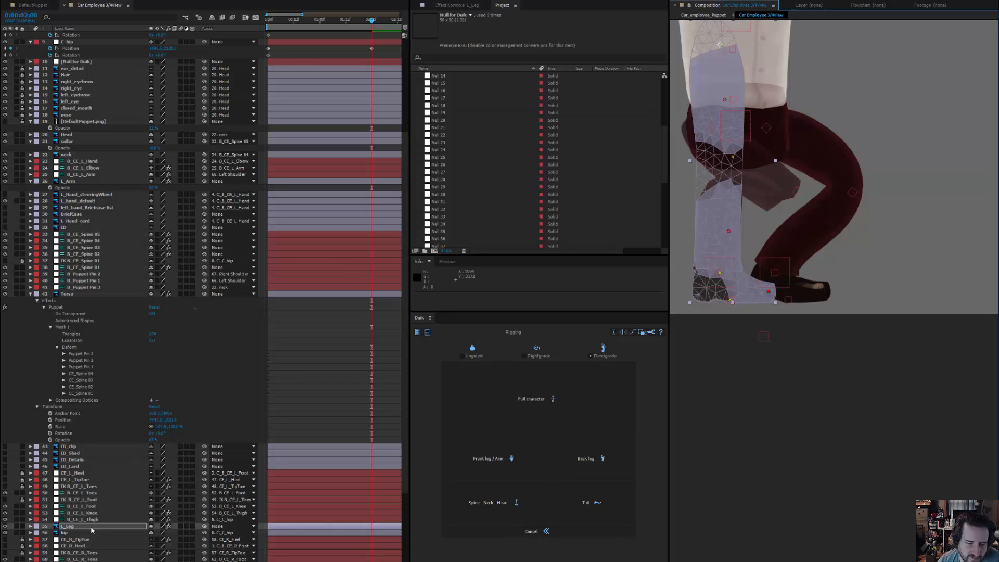
pyautogui.press('e')
pyautogui.press('e')
pyautogui.scroll(-3, 90, 529)
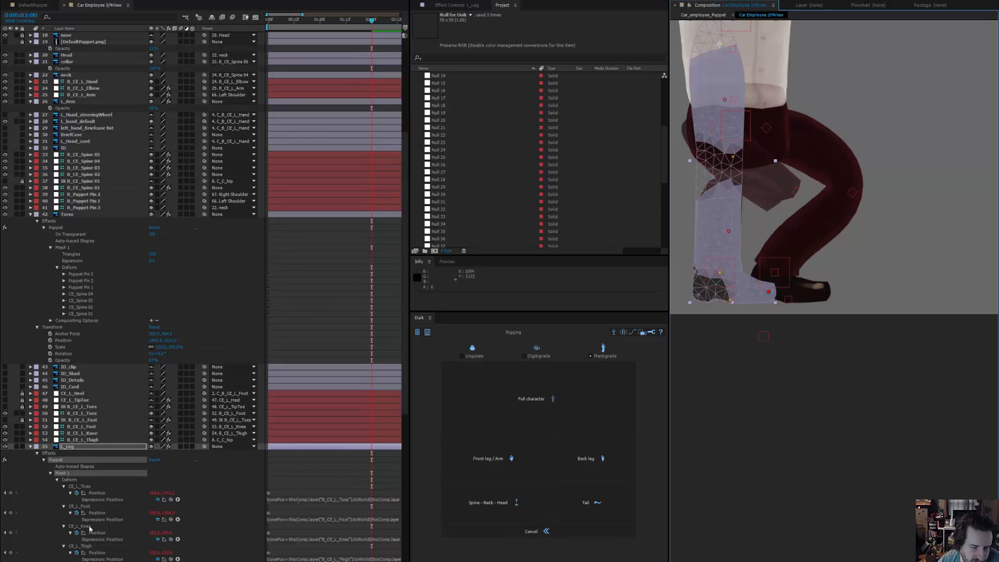
pyautogui.scroll(-2, 90, 528)
pyautogui.scroll(-3, 88, 535)
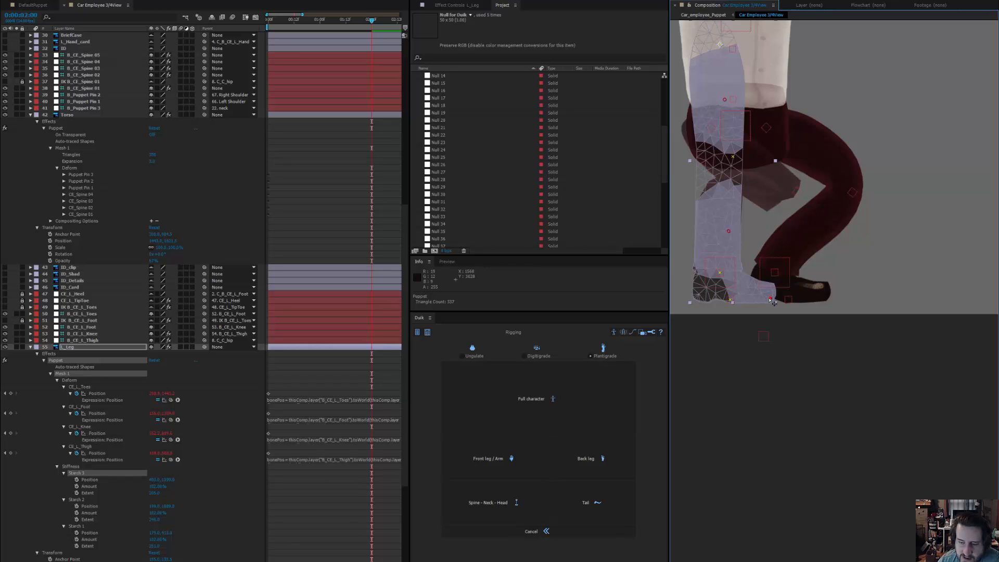
# - Nudge the toe's Starch 3 pin into place, and reduce its extent and amount
pyautogui.moveTo(770, 300); pyautogui.dragTo(770, 300)
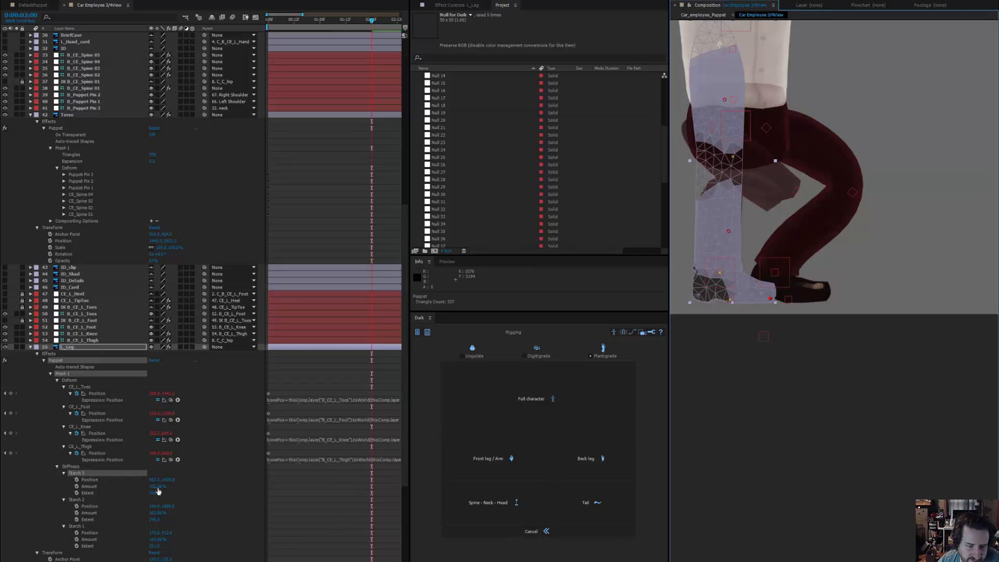
pyautogui.moveTo(158, 491); pyautogui.dragTo(126, 501)
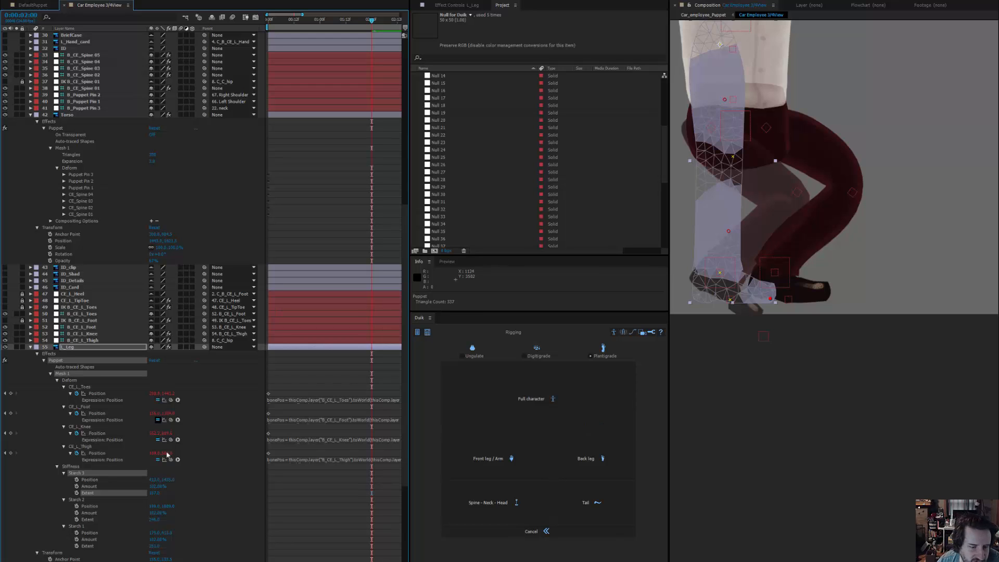
pyautogui.moveTo(158, 487); pyautogui.dragTo(112, 513)
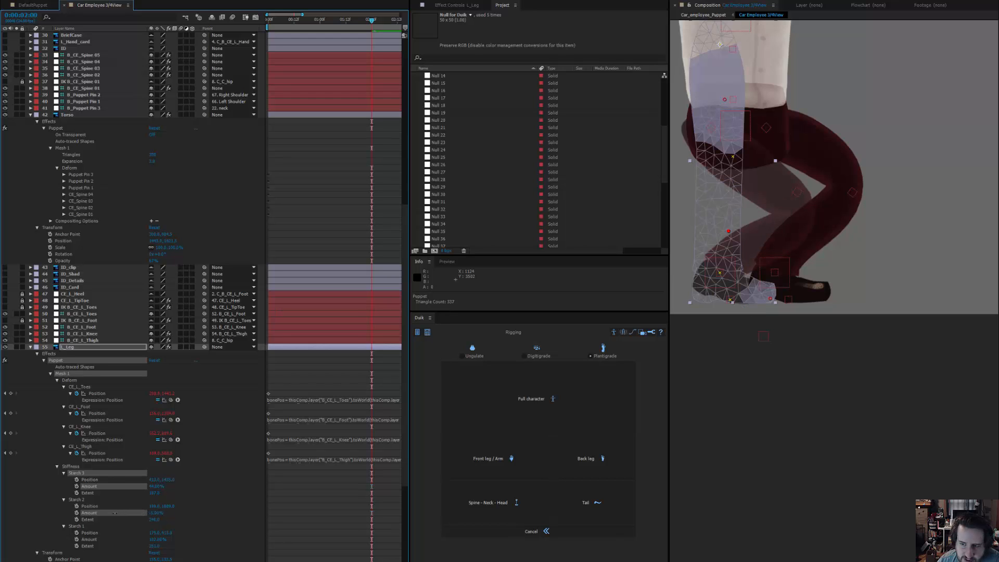
# - Try a negative amount on the lower leg's Starch 2 pin, and delete that pin
pyautogui.click(119, 514)
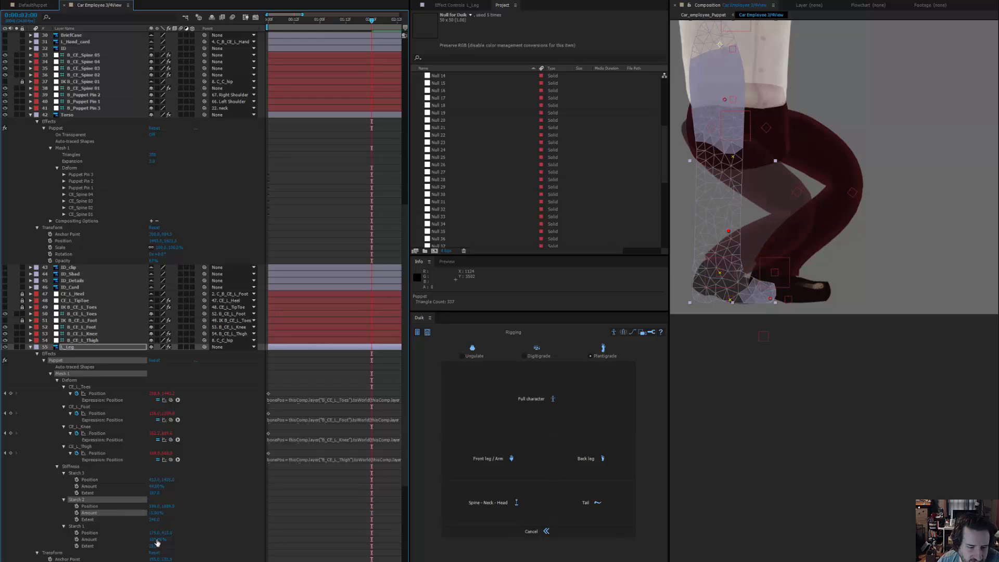
pyautogui.moveTo(154, 512); pyautogui.dragTo(152, 512)
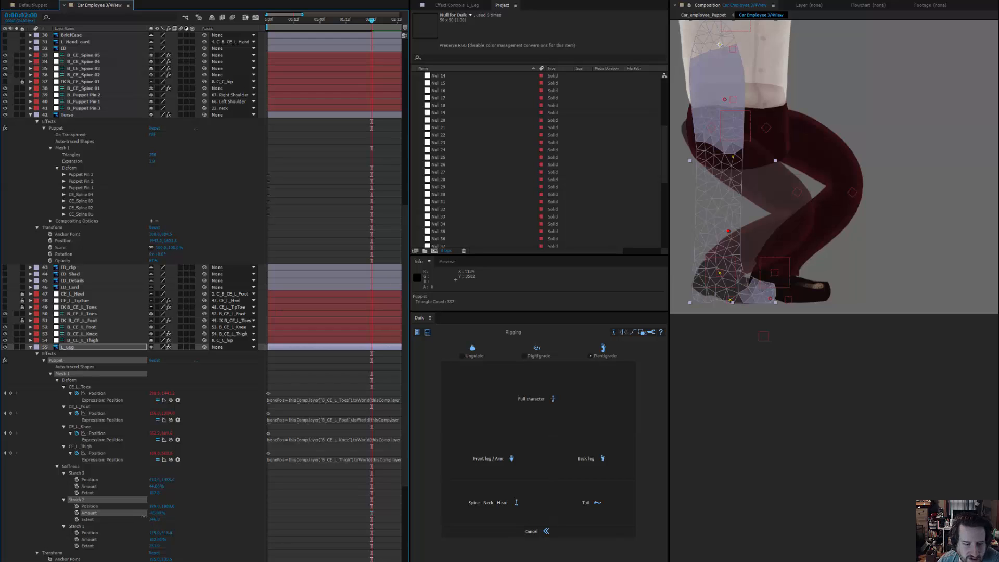
pyautogui.click(76, 500)
pyautogui.press('Delete')
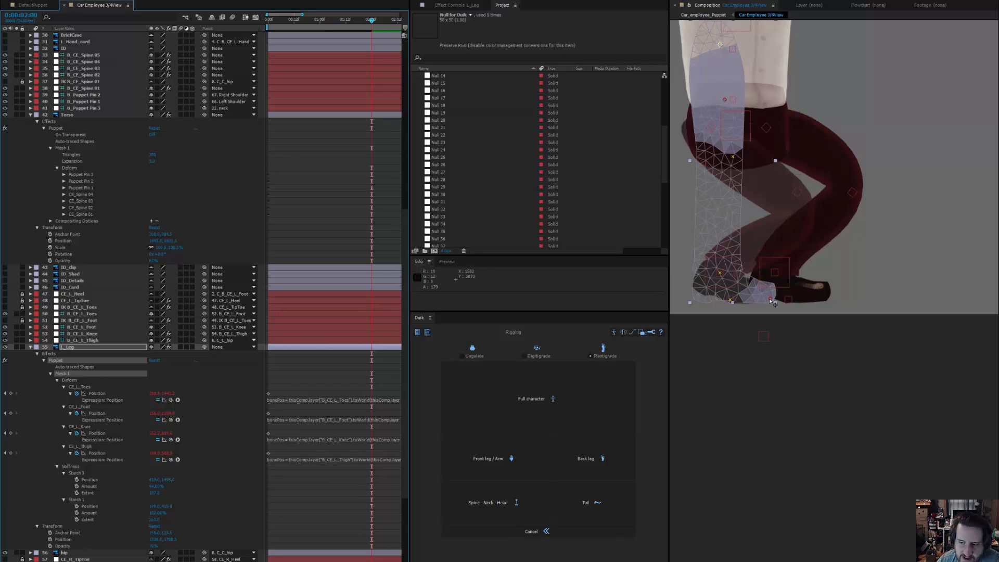
# - Move the Starch 3 pin back under the middle of the left foot, and adjust its amount and extent
pyautogui.moveTo(769, 299); pyautogui.dragTo(727, 307)
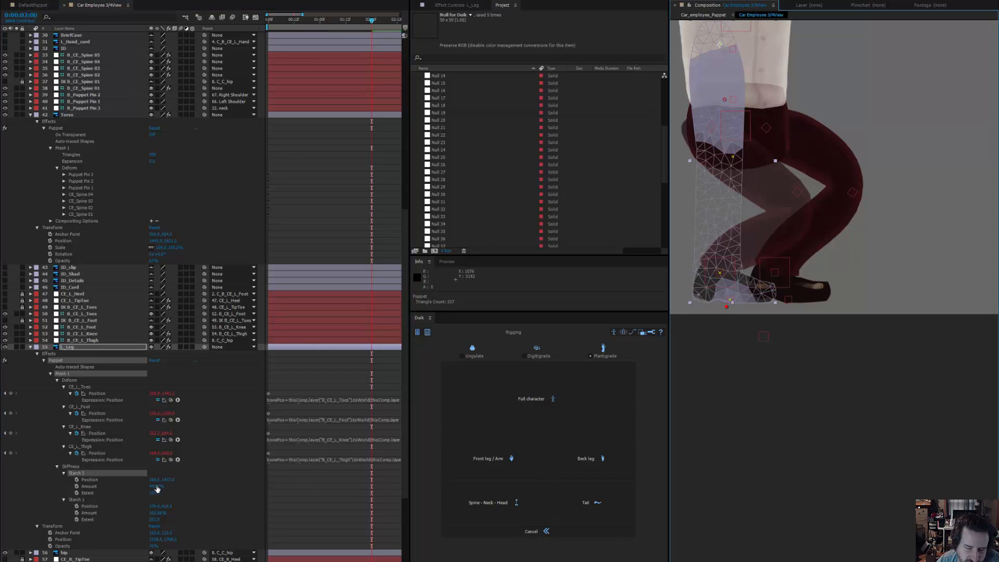
pyautogui.moveTo(156, 486)
pyautogui.mouseDown()
pyautogui.moveTo(198, 493)
pyautogui.moveTo(130, 492)
pyautogui.moveTo(140, 490)
pyautogui.mouseUp()
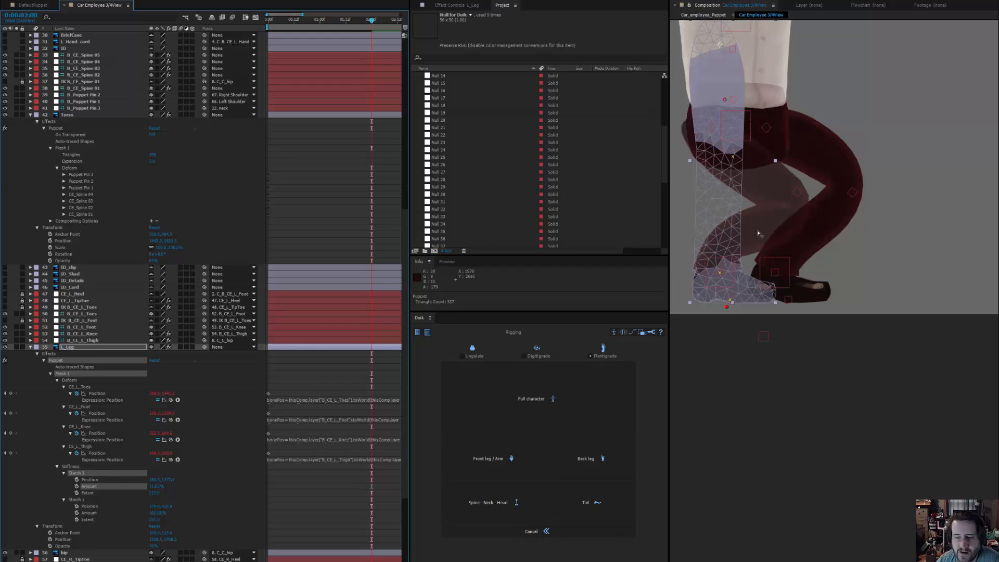
# - Add a new starch pin at the middle of the left shin, lower its amount, and adjust its extent
pyautogui.click(722, 206)
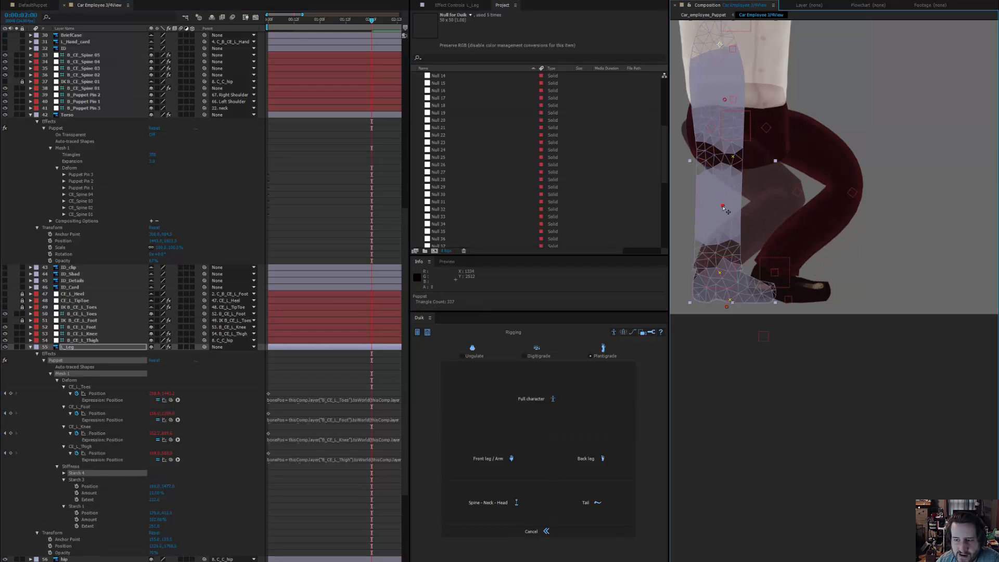
pyautogui.moveTo(724, 208); pyautogui.dragTo(722, 211)
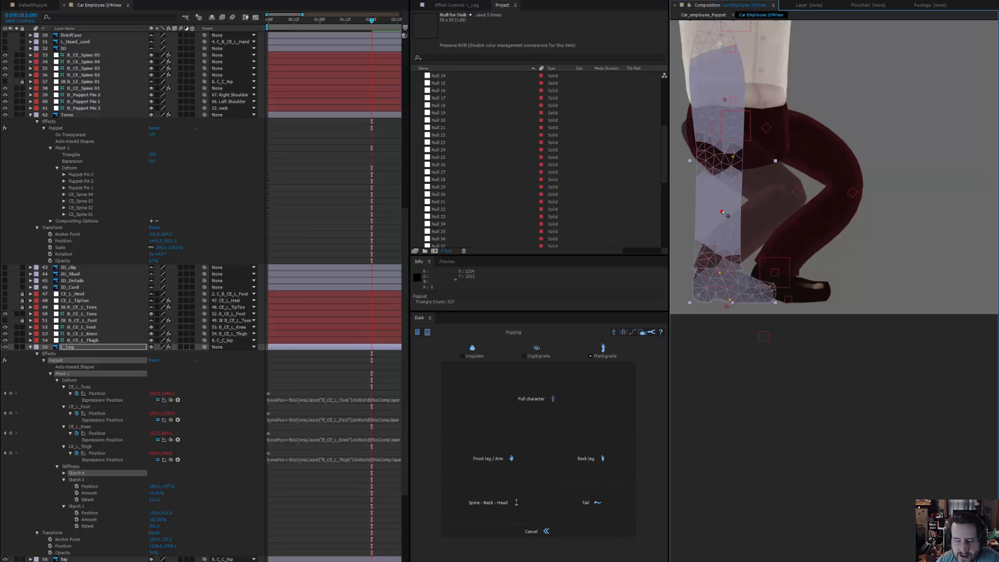
pyautogui.click(64, 473)
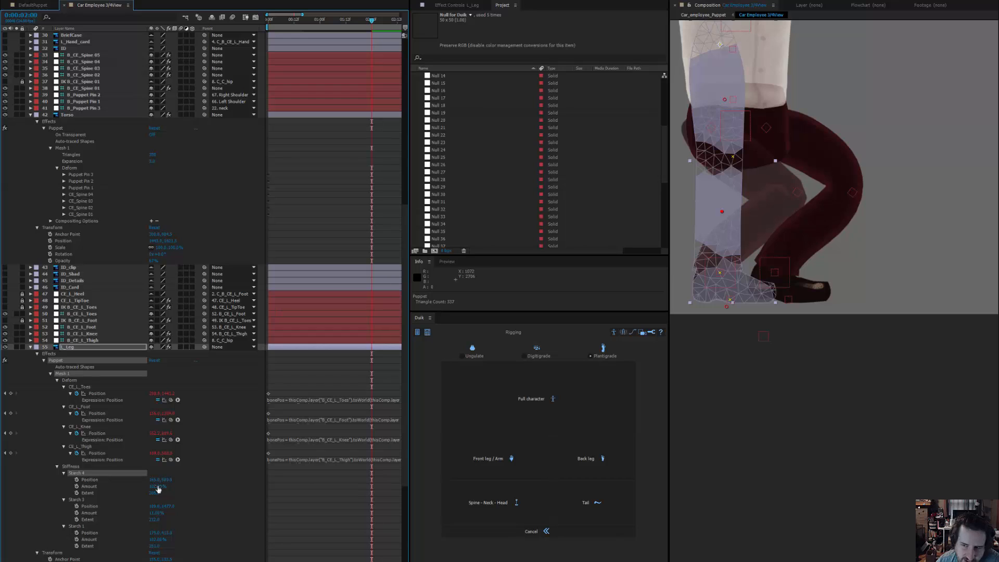
pyautogui.moveTo(158, 487)
pyautogui.mouseDown()
pyautogui.moveTo(128, 492)
pyautogui.moveTo(172, 497)
pyautogui.mouseUp()
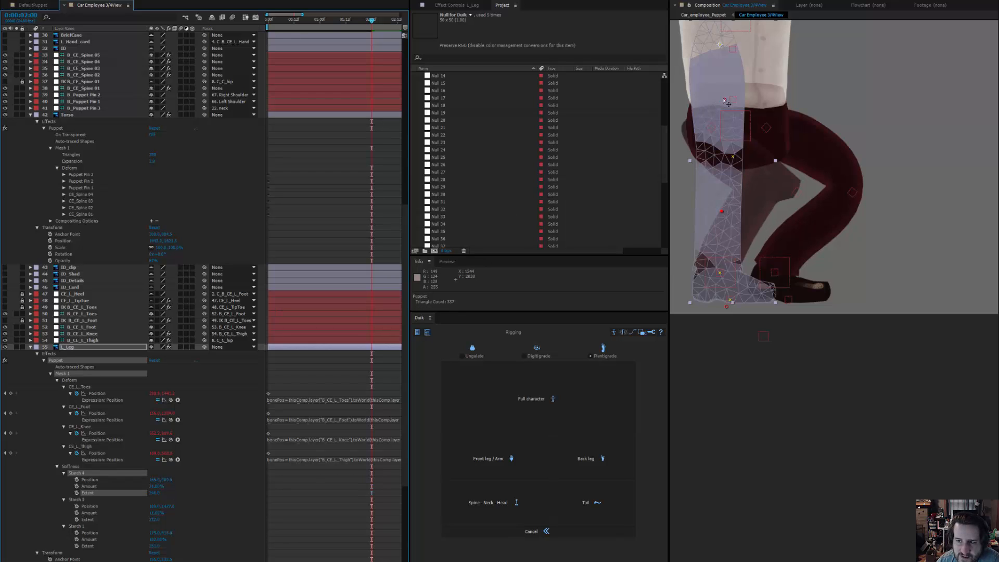
# - Move the thigh's Starch 1 pin upward, lower its amount, and enlarge its extent to smooth the upper leg
pyautogui.moveTo(726, 114); pyautogui.dragTo(725, 95)
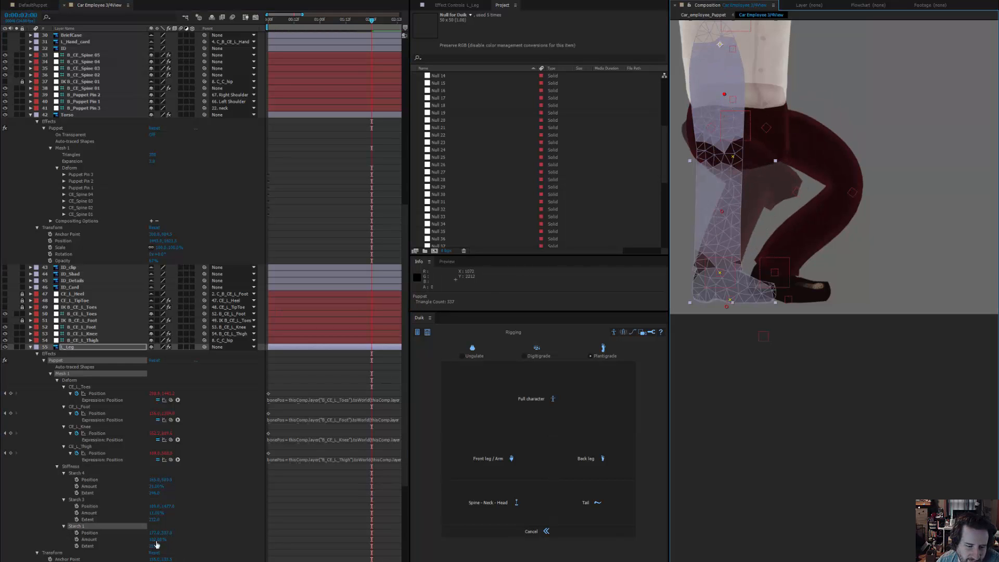
pyautogui.moveTo(156, 544); pyautogui.dragTo(129, 547)
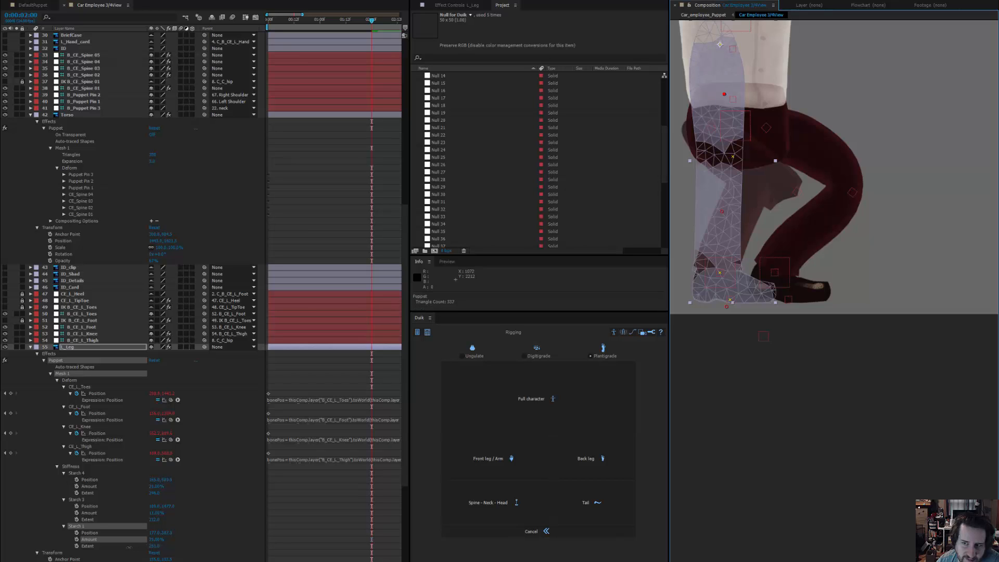
pyautogui.moveTo(155, 545); pyautogui.dragTo(190, 543)
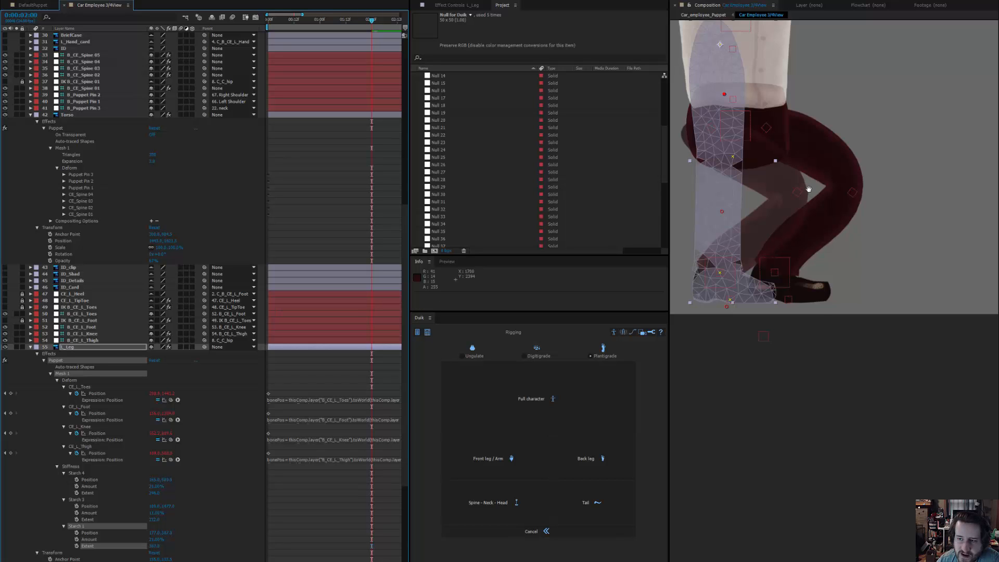
pyautogui.moveTo(728, 97); pyautogui.dragTo(746, 119)
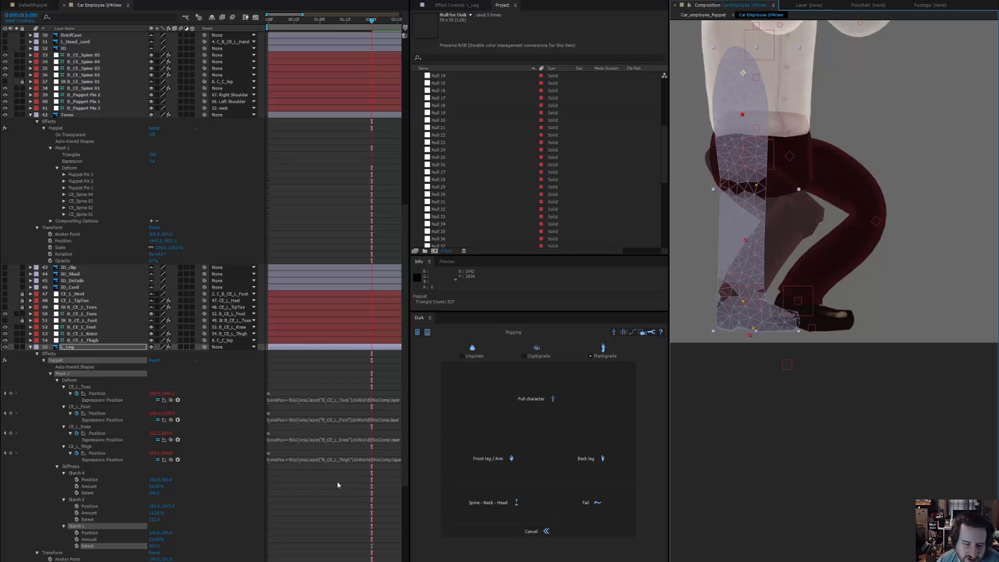
pyautogui.moveTo(156, 548); pyautogui.dragTo(189, 544)
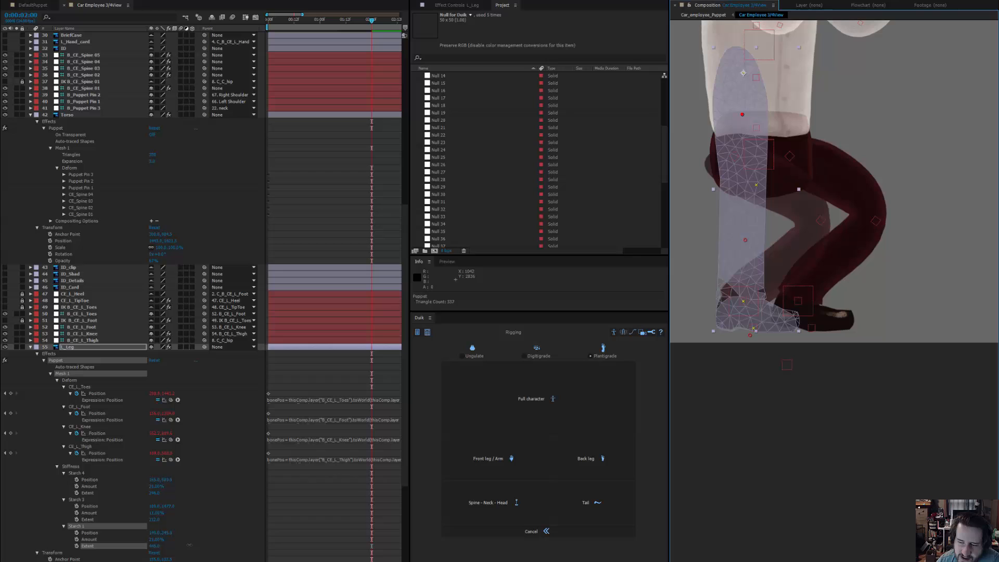
# - Shift the shin's Starch 4 pin slightly down the leg and fine-tune its extent
pyautogui.click(747, 243)
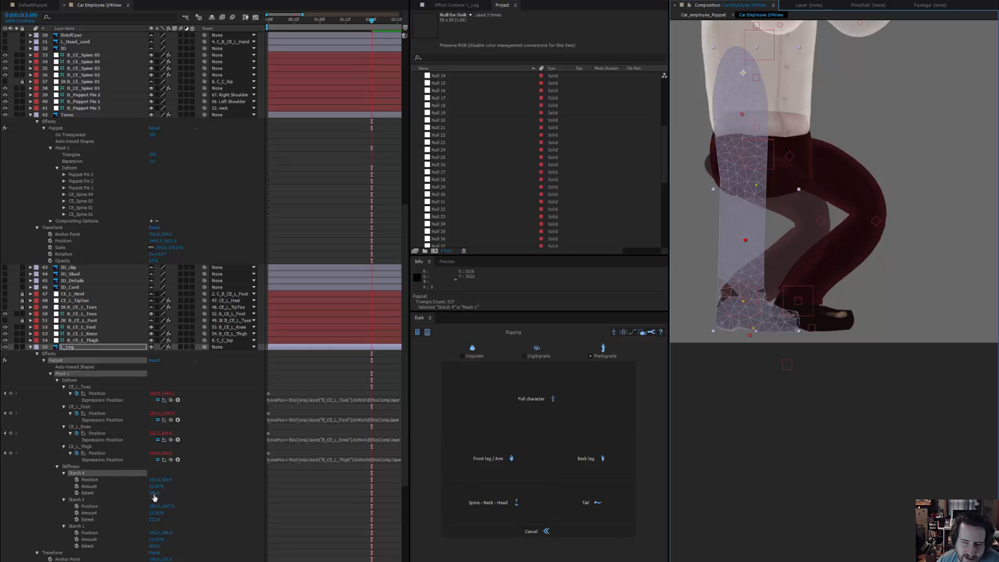
pyautogui.moveTo(160, 494)
pyautogui.mouseDown()
pyautogui.moveTo(171, 493)
pyautogui.moveTo(159, 494)
pyautogui.mouseUp()
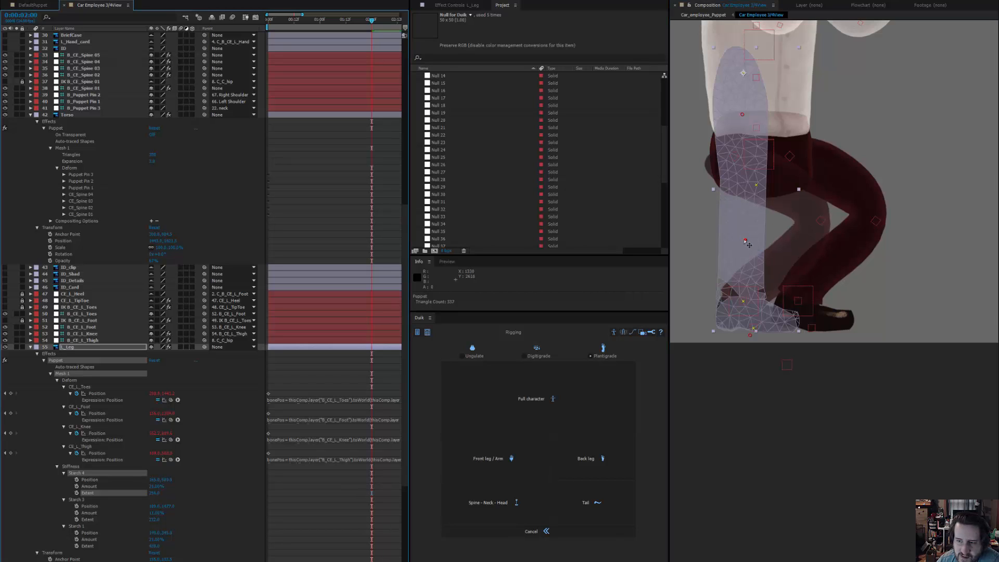
pyautogui.moveTo(746, 242); pyautogui.dragTo(744, 248)
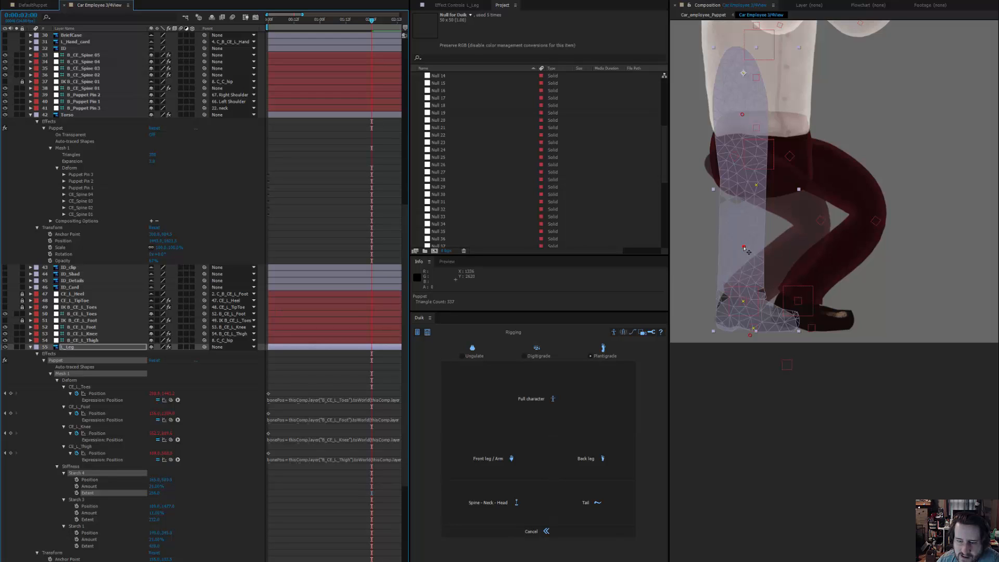
pyautogui.moveTo(154, 494); pyautogui.dragTo(148, 493)
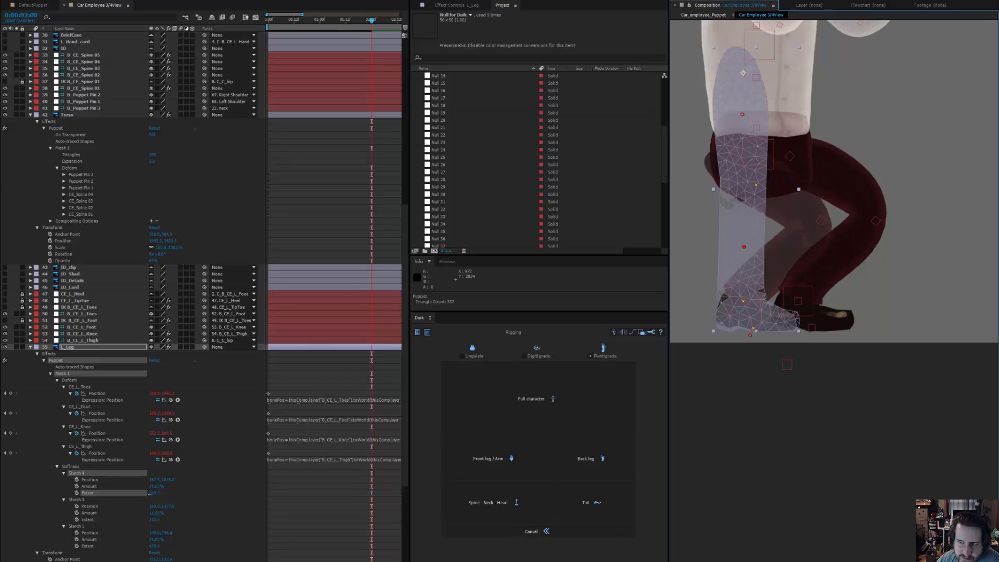
# - Check the whole left leg in the crouch, deselect the puppet pins, and collapse the L_Leg layer's properties
pyautogui.moveTo(795, 239); pyautogui.dragTo(800, 327)
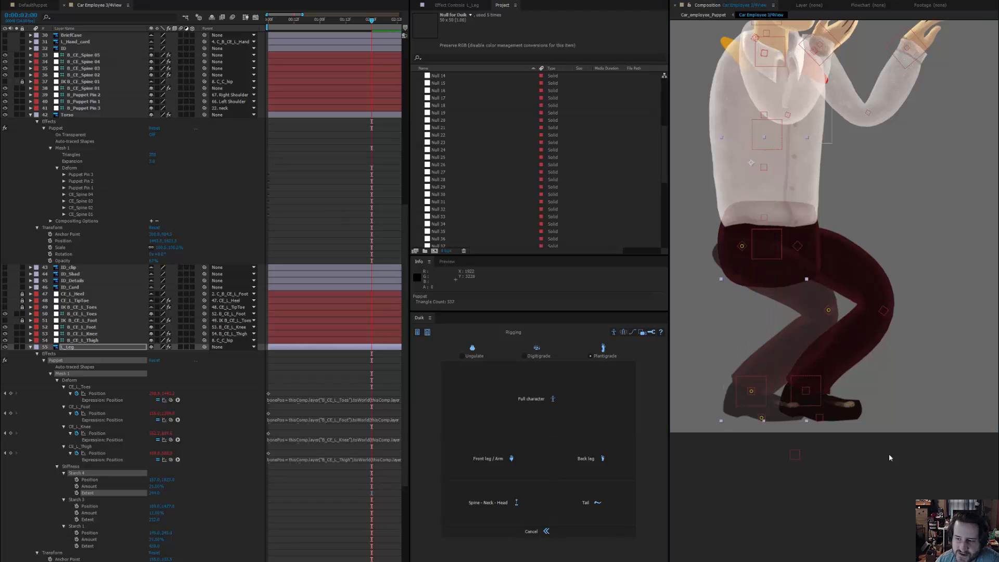
pyautogui.moveTo(372, 25); pyautogui.dragTo(349, 88)
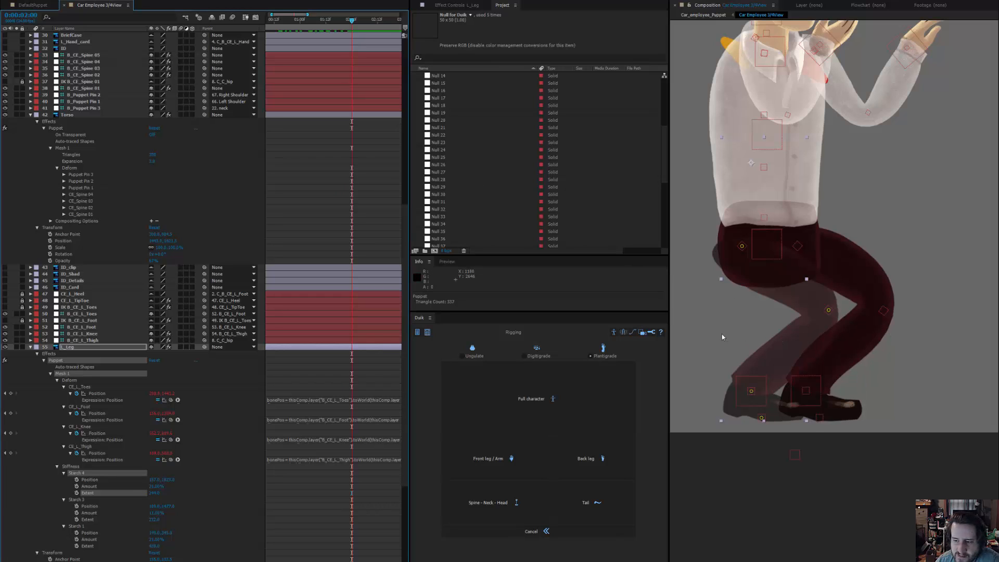
pyautogui.click(742, 470)
pyautogui.click(756, 331)
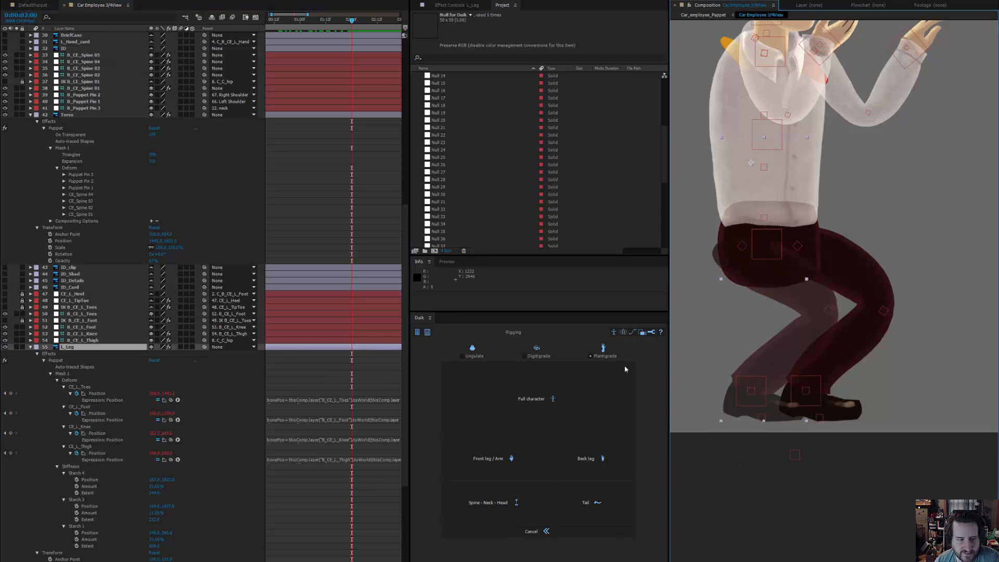
pyautogui.press('u')
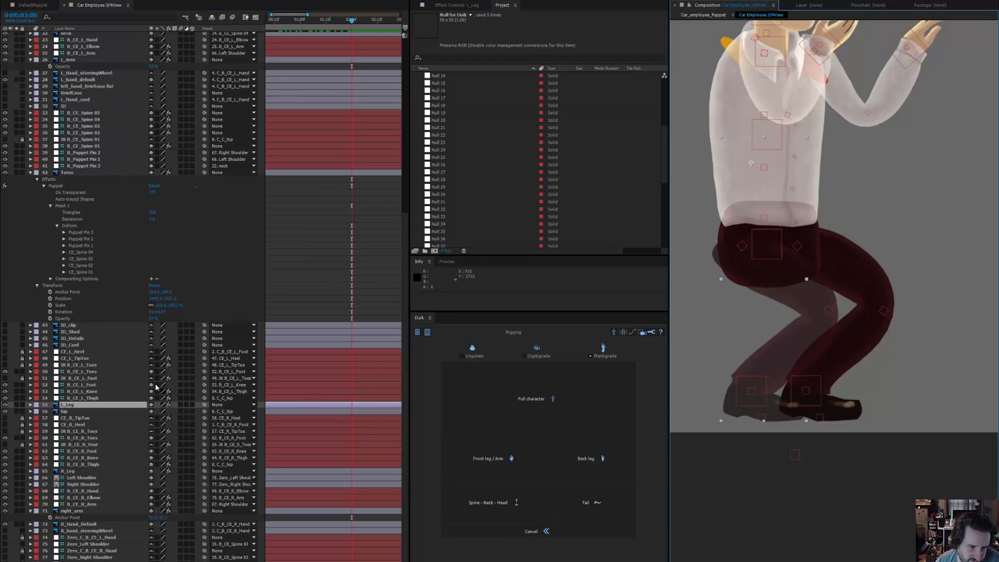
# - Restore the L_Leg layer's opacity to 100%
pyautogui.press('t')
pyautogui.moveTo(153, 411); pyautogui.dragTo(655, 380)
pyautogui.scroll(3, 803, 228)
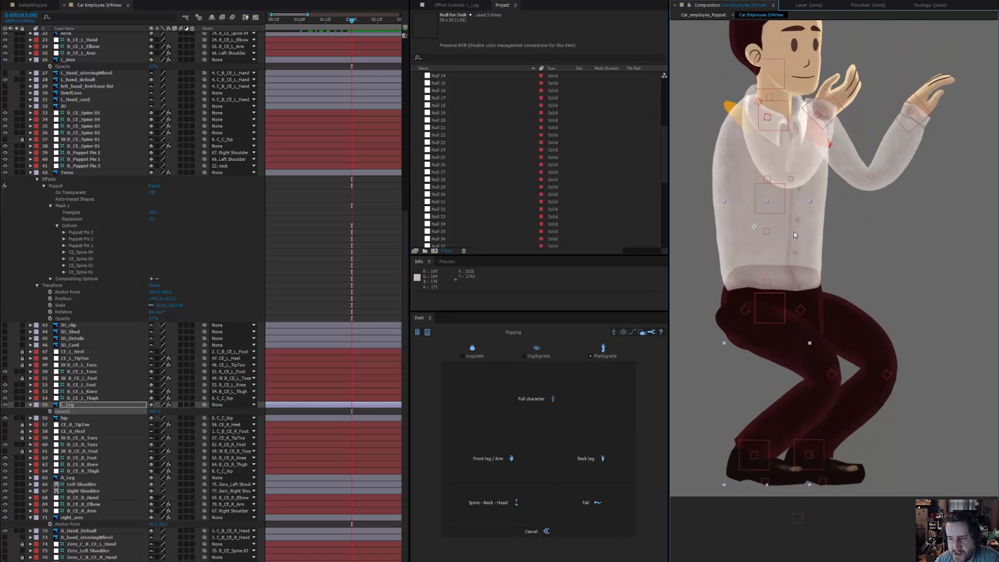
# - Restore the L_Arm and Torso layers' opacity to 100%
pyautogui.click(726, 157)
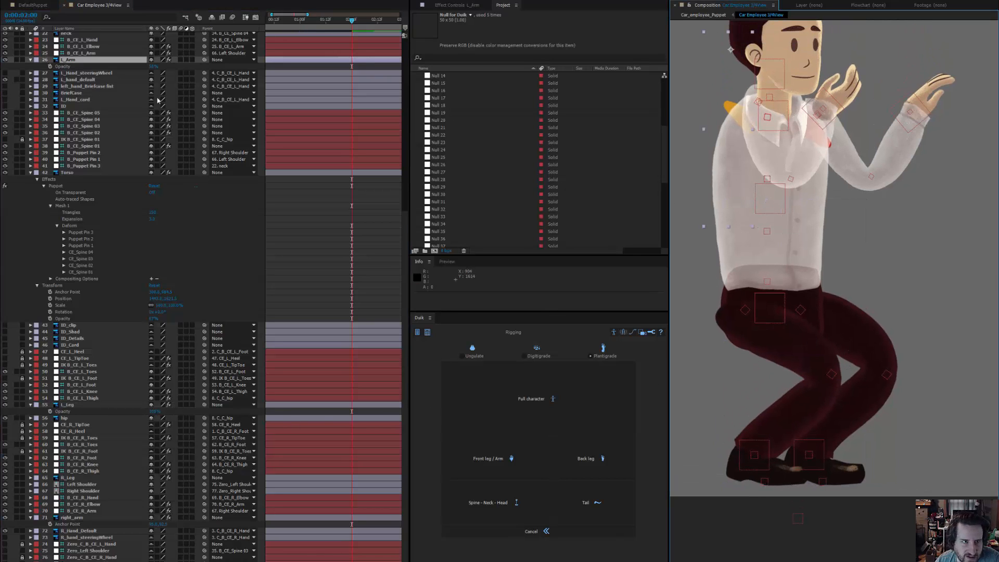
pyautogui.moveTo(152, 67); pyautogui.dragTo(312, 80)
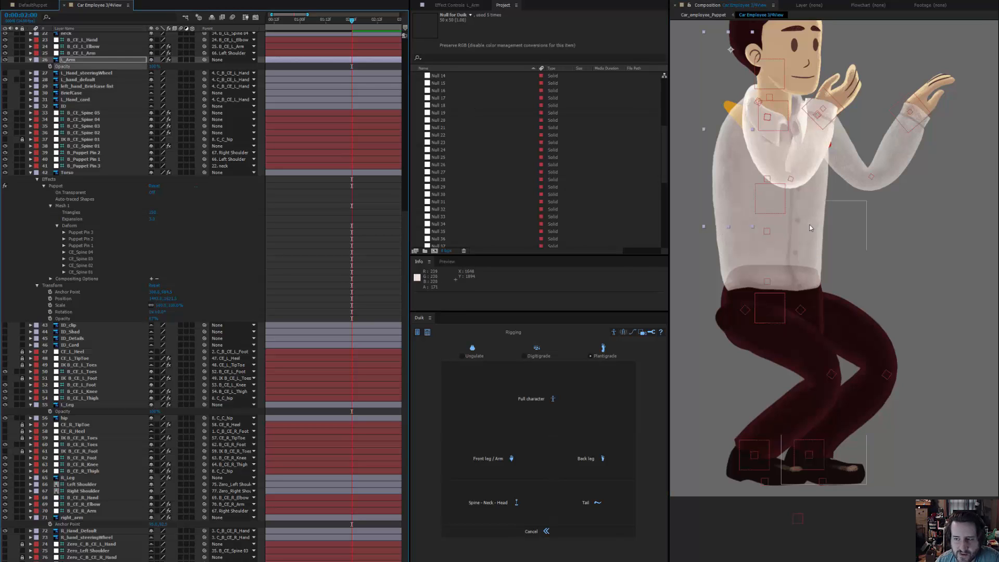
pyautogui.click(801, 197)
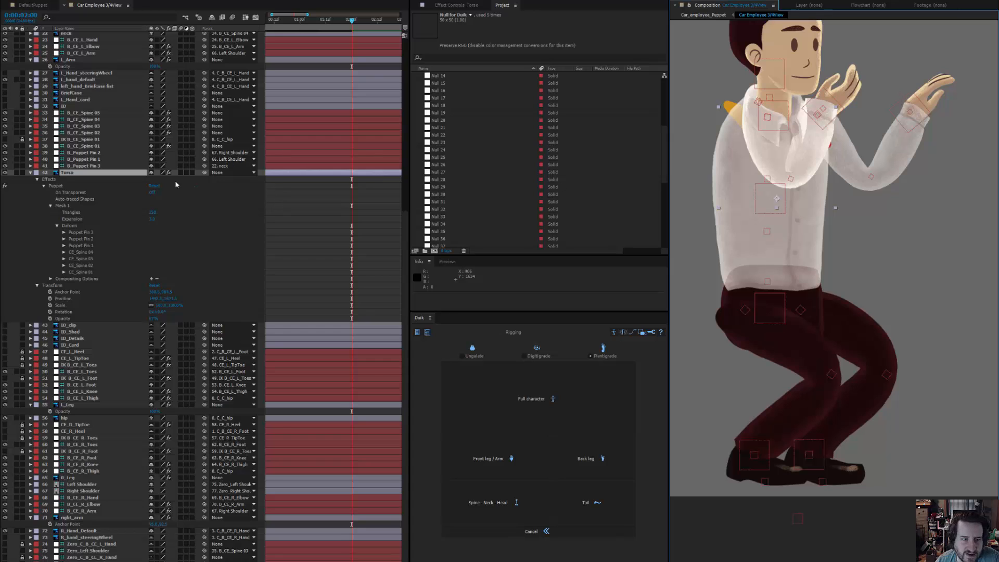
pyautogui.press('t')
pyautogui.moveTo(152, 313); pyautogui.dragTo(208, 313)
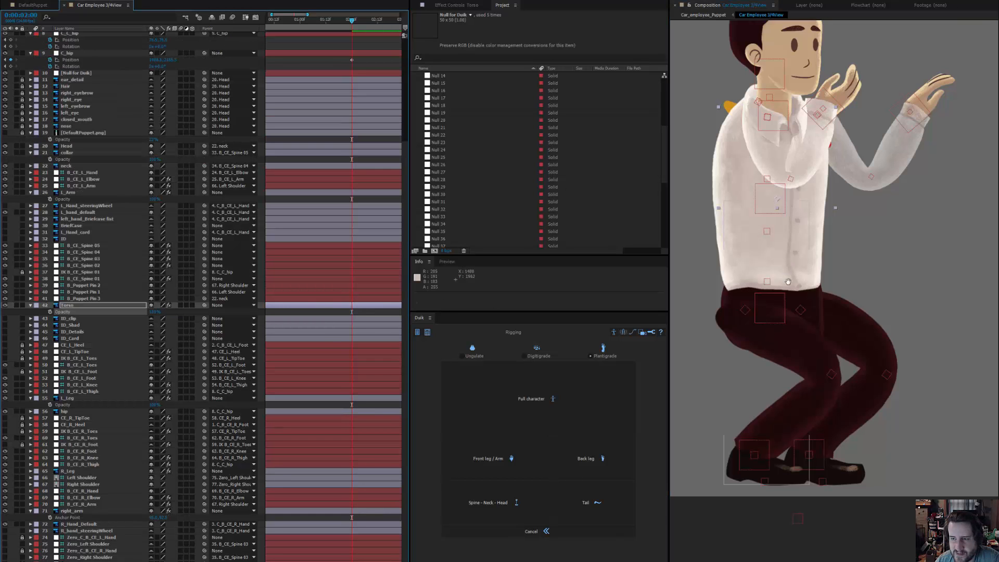
pyautogui.moveTo(788, 282); pyautogui.dragTo(813, 368)
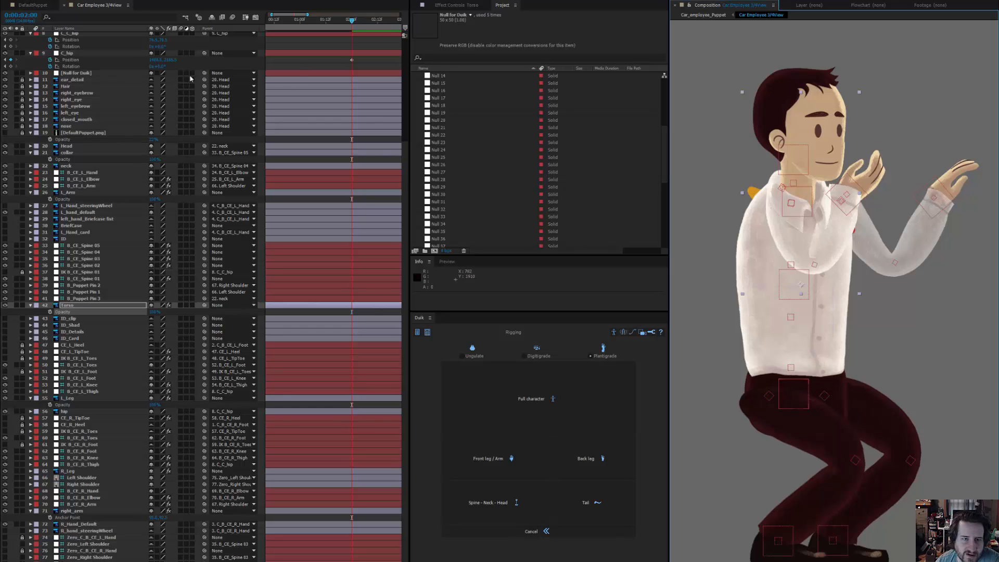
# - Select the C_hip controller and replay the crouch from the first frame to check the fully opaque character
pyautogui.click(71, 54)
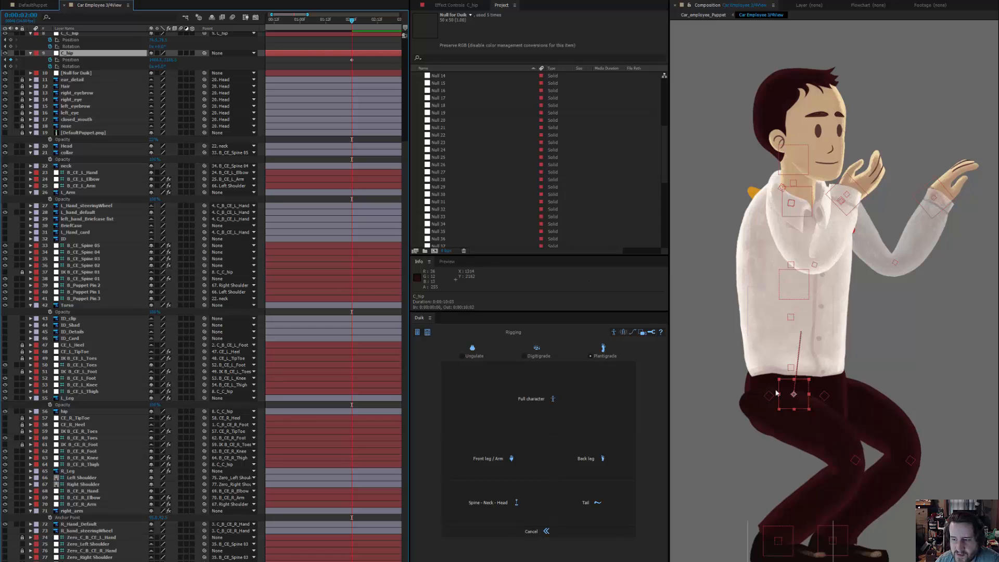
pyautogui.press('space')
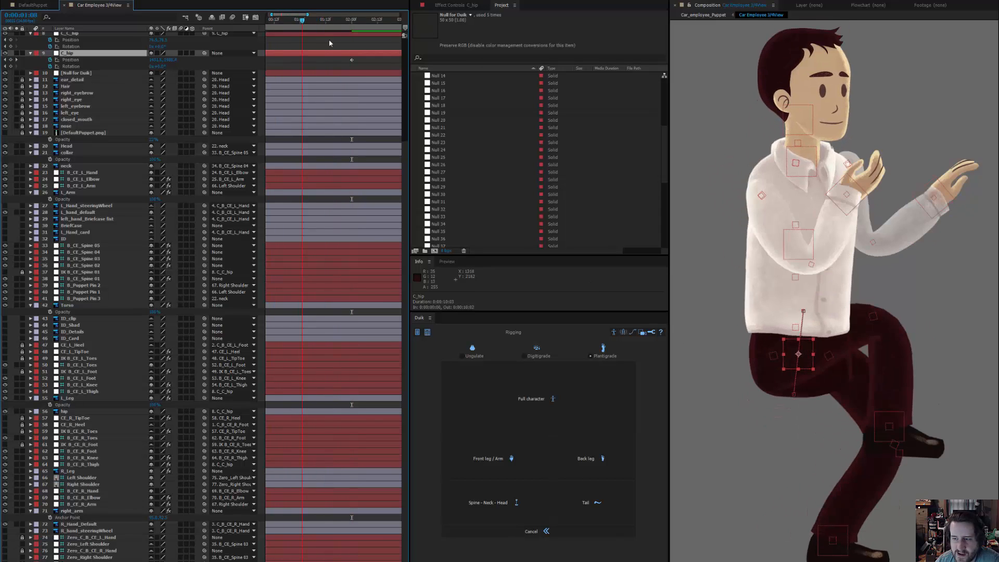
pyautogui.moveTo(346, 50); pyautogui.dragTo(233, 38)
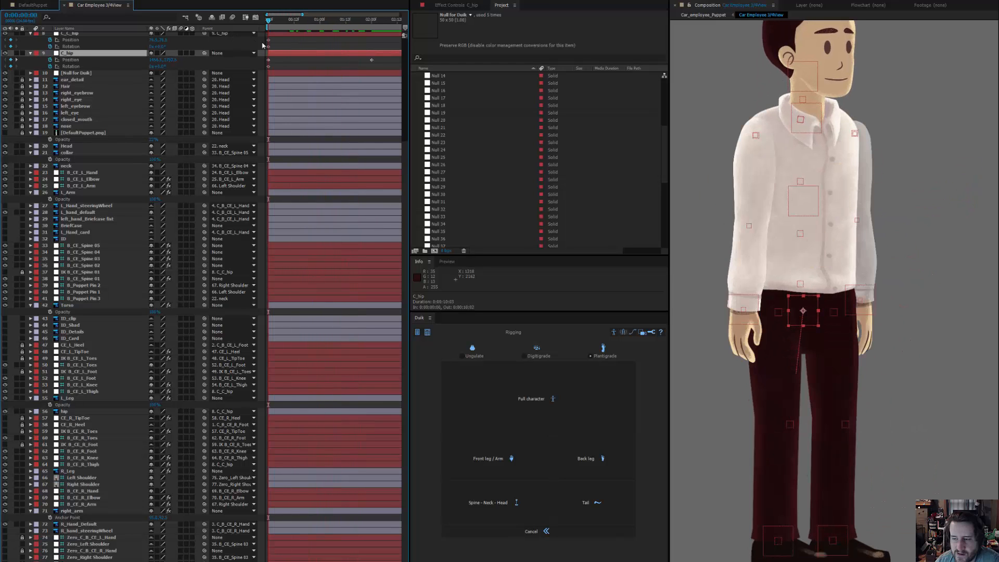
pyautogui.press('space')
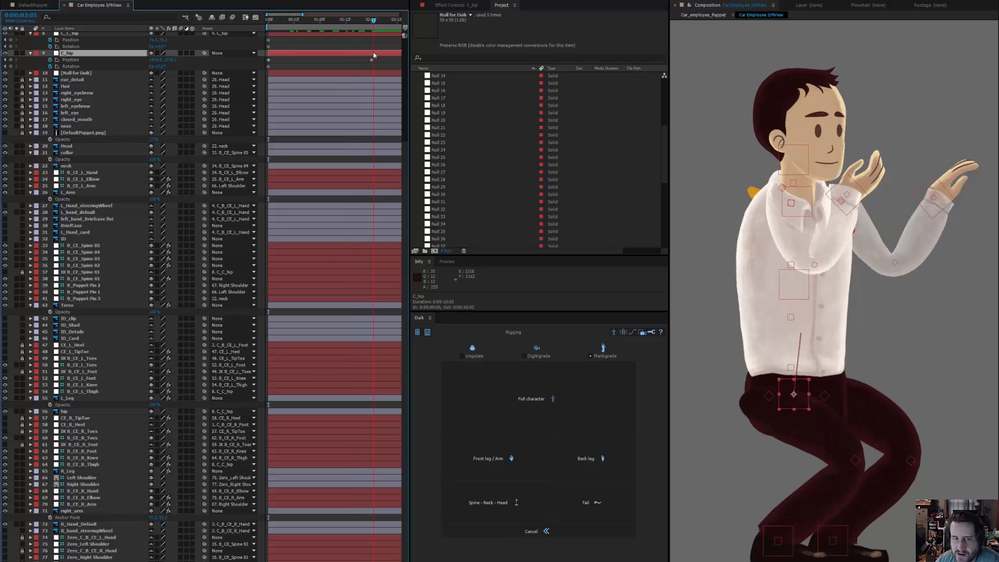
# - At two seconds, pose the left hand controller in front of the chest and lower the right hand controller toward waist height
pyautogui.click(863, 194)
pyautogui.moveTo(863, 195); pyautogui.dragTo(815, 282)
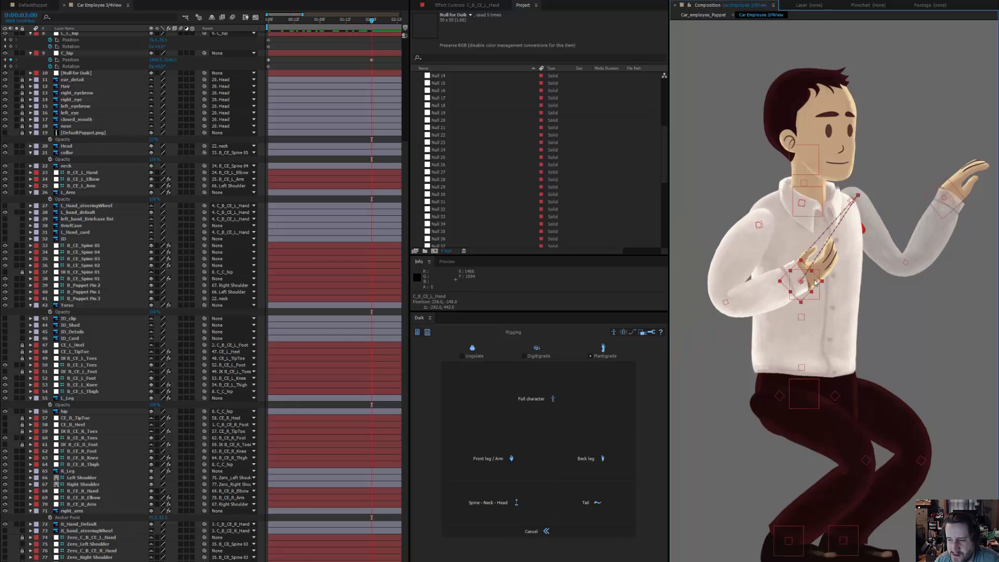
pyautogui.click(955, 198)
pyautogui.moveTo(955, 198); pyautogui.dragTo(874, 256)
pyautogui.press('v')
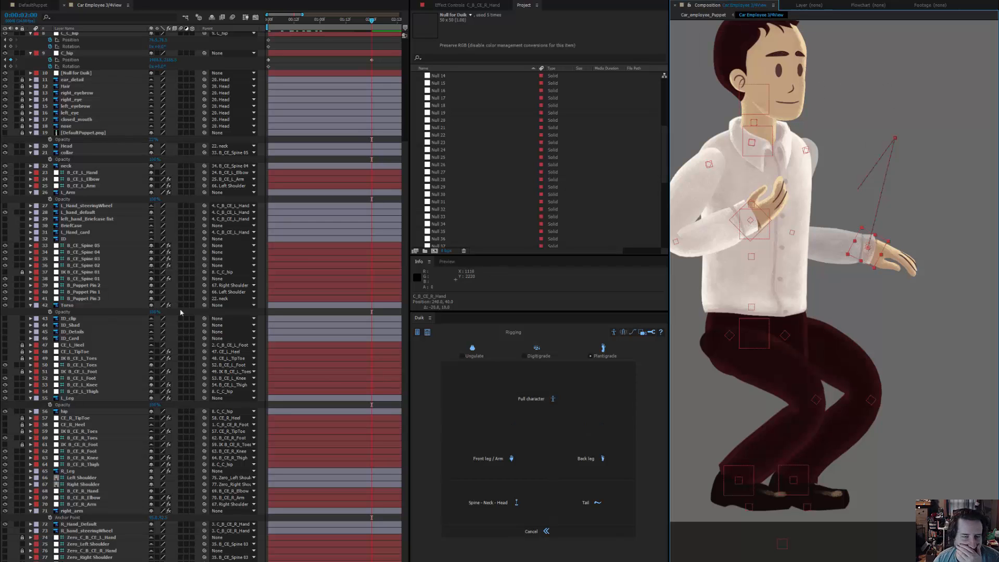
# - Return to the first frame, raise the right_arm layer's opacity to 100%, and deselect the layer
pyautogui.moveTo(372, 21); pyautogui.dragTo(209, 42)
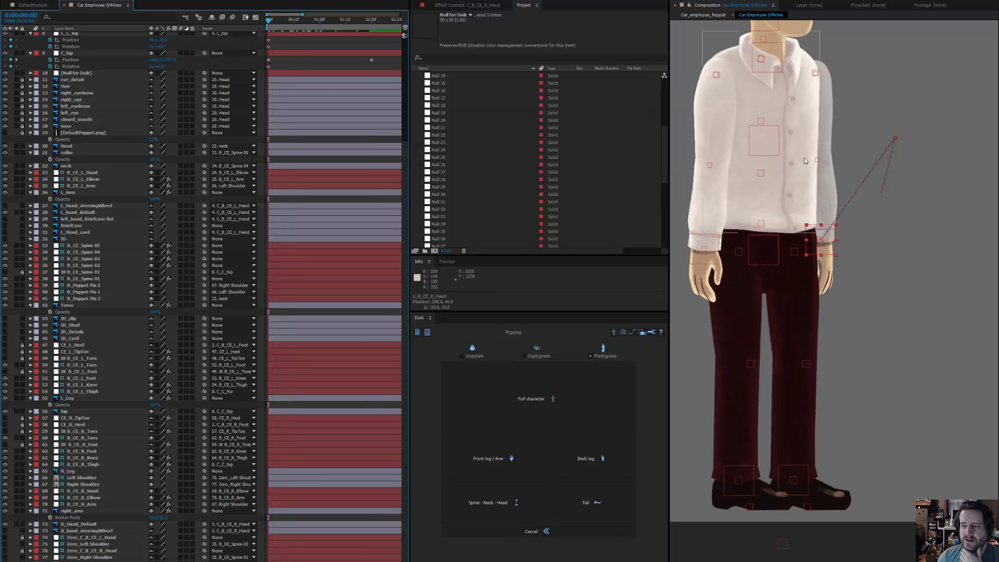
pyautogui.click(692, 214)
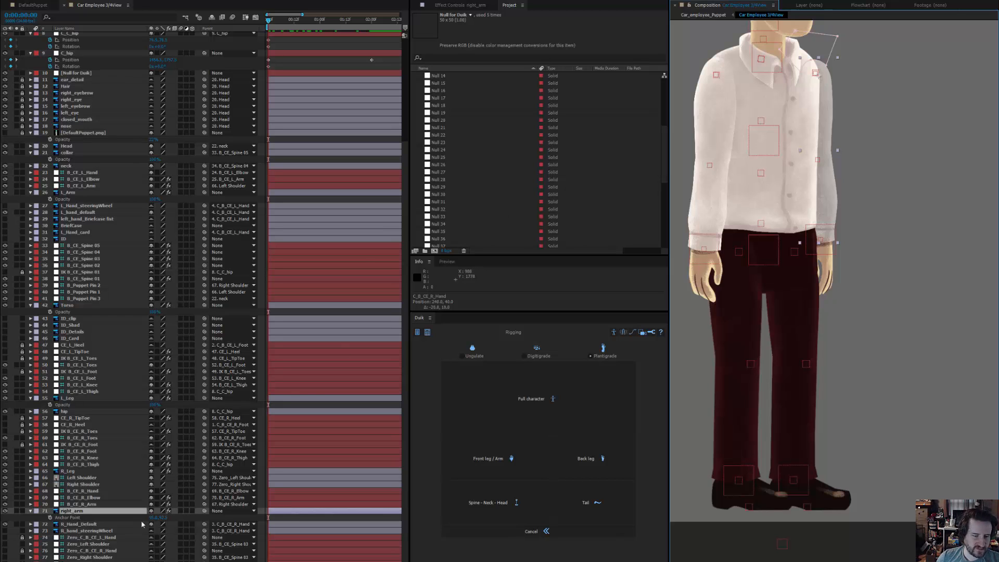
pyautogui.press('t')
pyautogui.moveTo(152, 518); pyautogui.dragTo(245, 524)
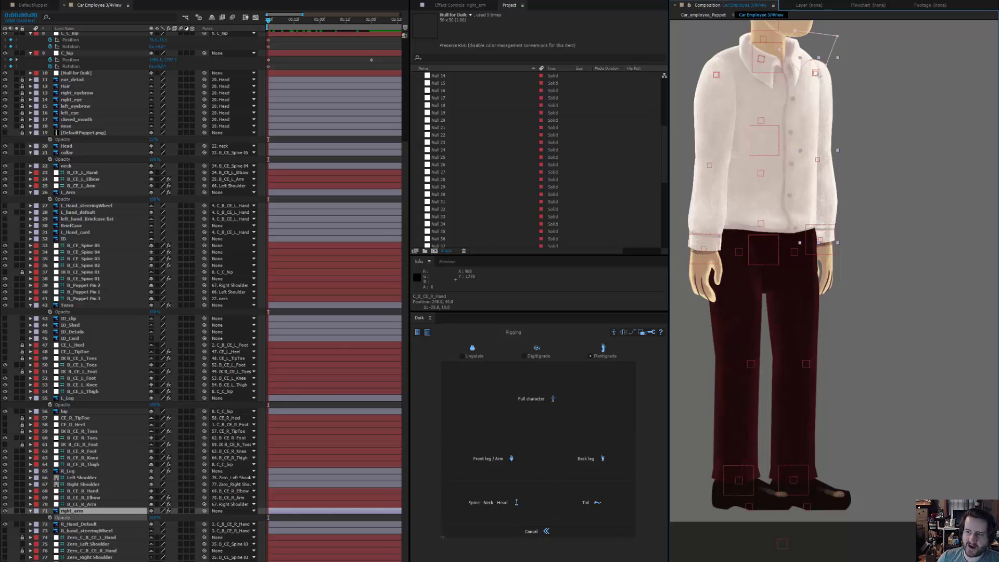
pyautogui.moveTo(834, 112); pyautogui.dragTo(812, 263)
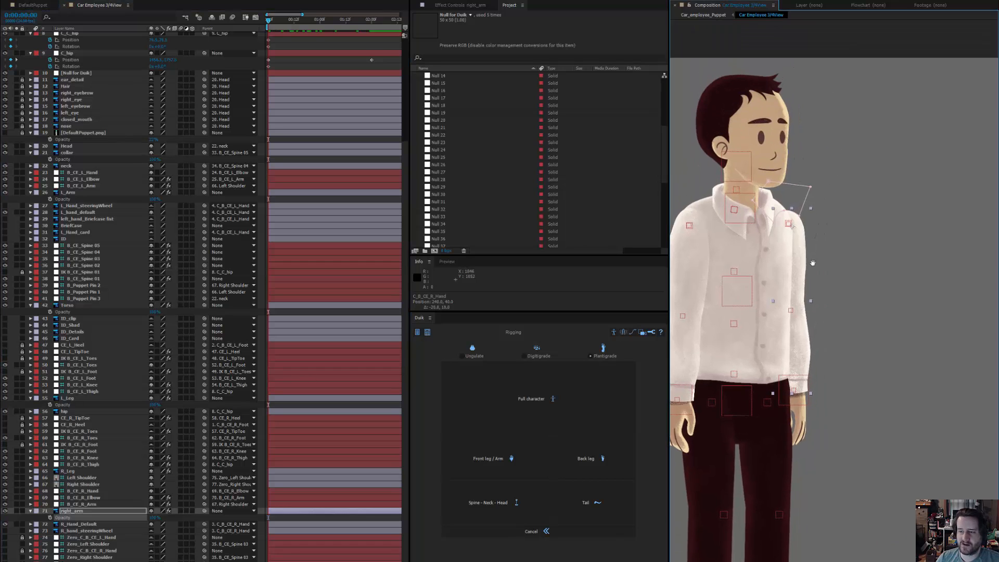
pyautogui.click(860, 98)
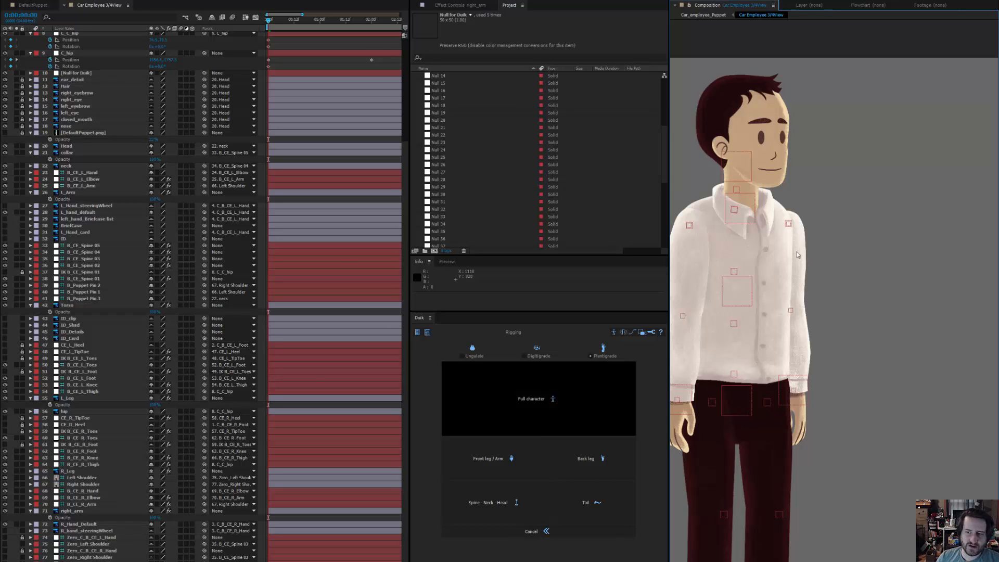
# - Detach the torso's B_Puppet Pin 2 from the Right Shoulder by setting its parent to None
pyautogui.click(789, 224)
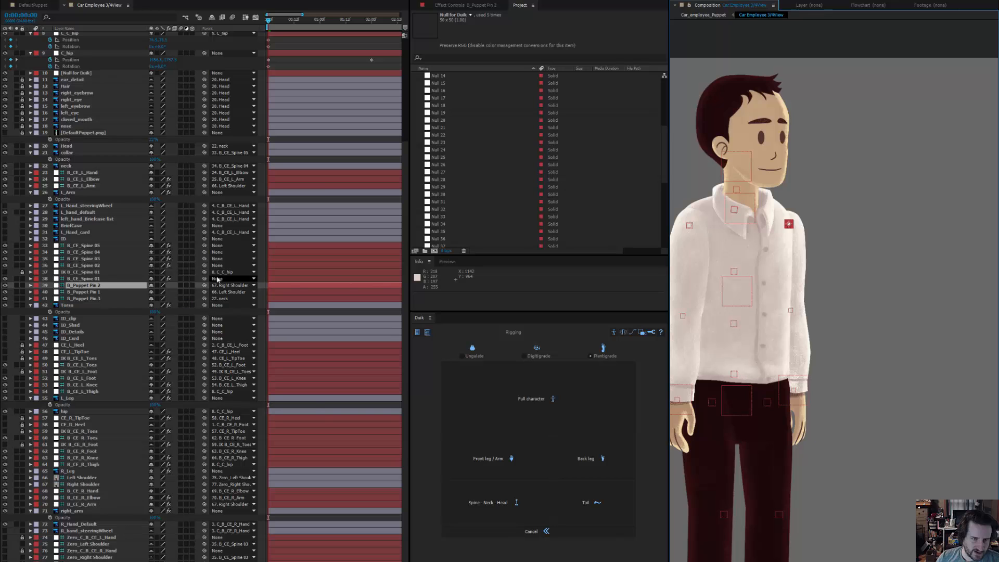
pyautogui.click(232, 285)
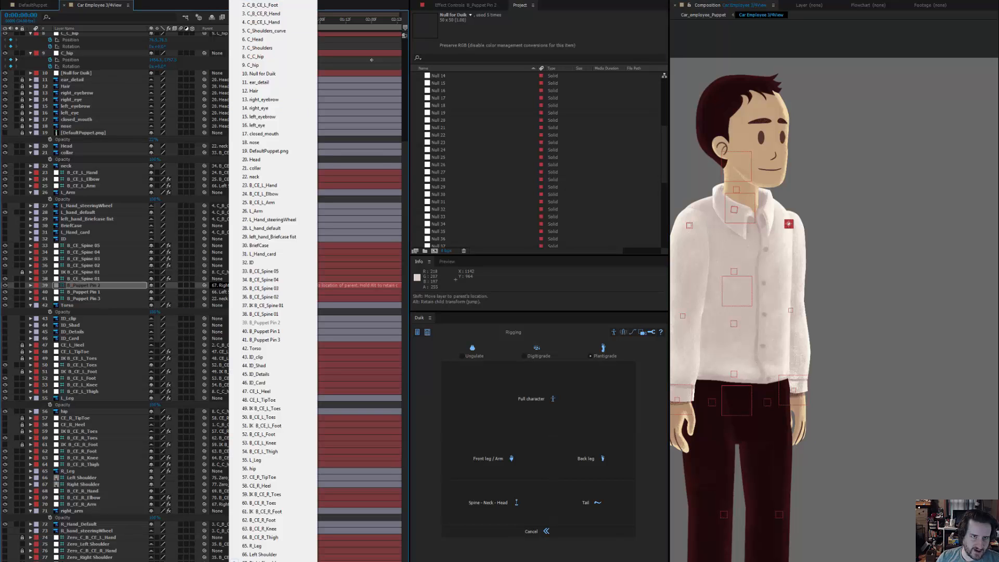
pyautogui.click(249, 0)
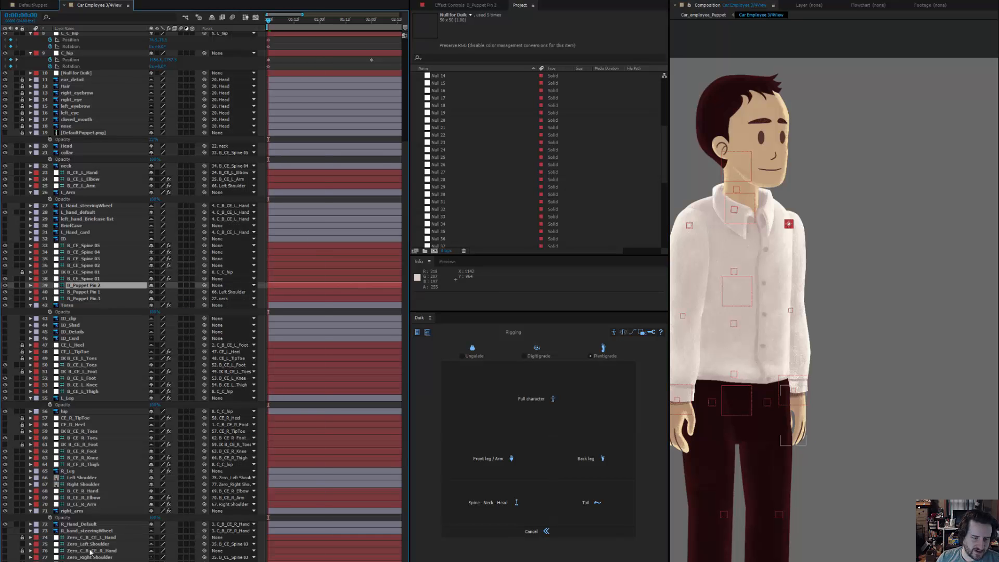
# - Shift the Zero_Right Shoulder layer slightly inward toward the torso by lowering its X position
pyautogui.click(83, 485)
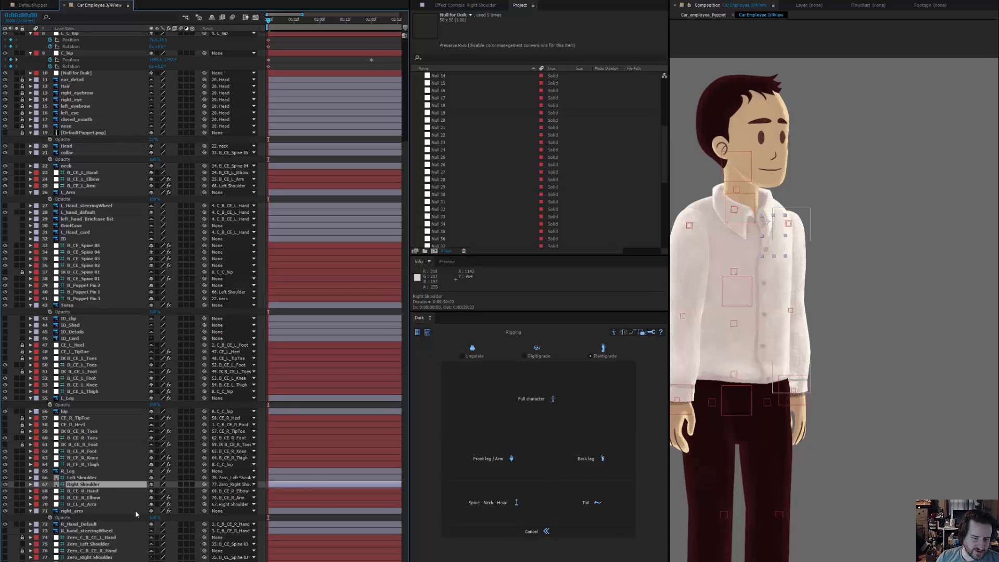
pyautogui.click(96, 558)
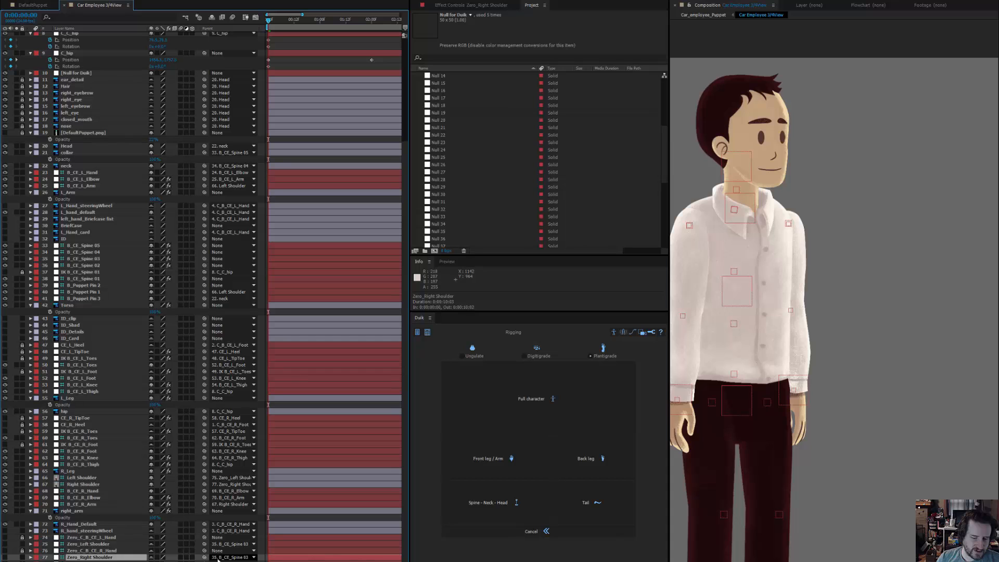
pyautogui.press('p')
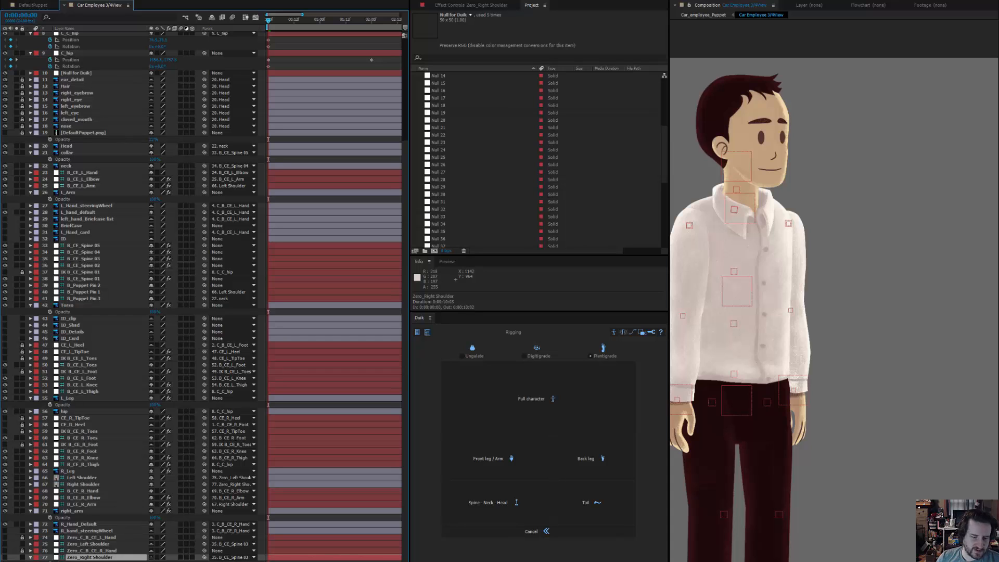
pyautogui.moveTo(155, 561); pyautogui.dragTo(142, 561)
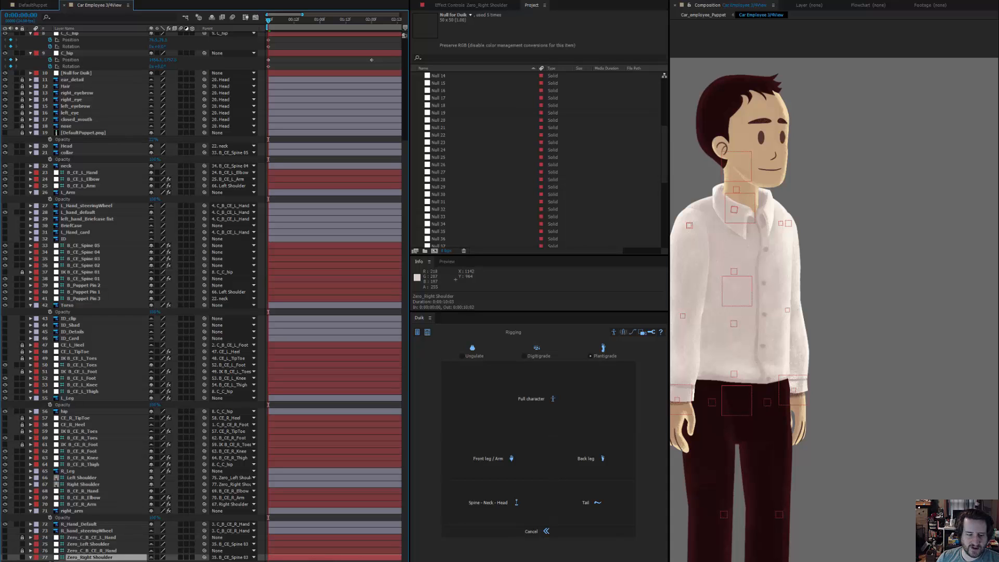
pyautogui.press('Return')
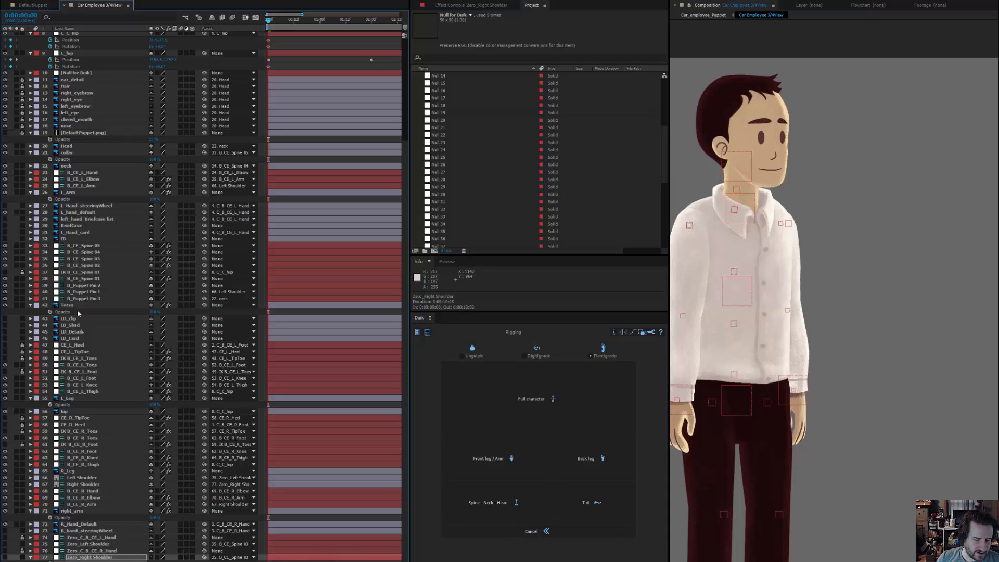
# - Parent B_Puppet Pin 2 to the Right Shoulder layer again
pyautogui.click(103, 300)
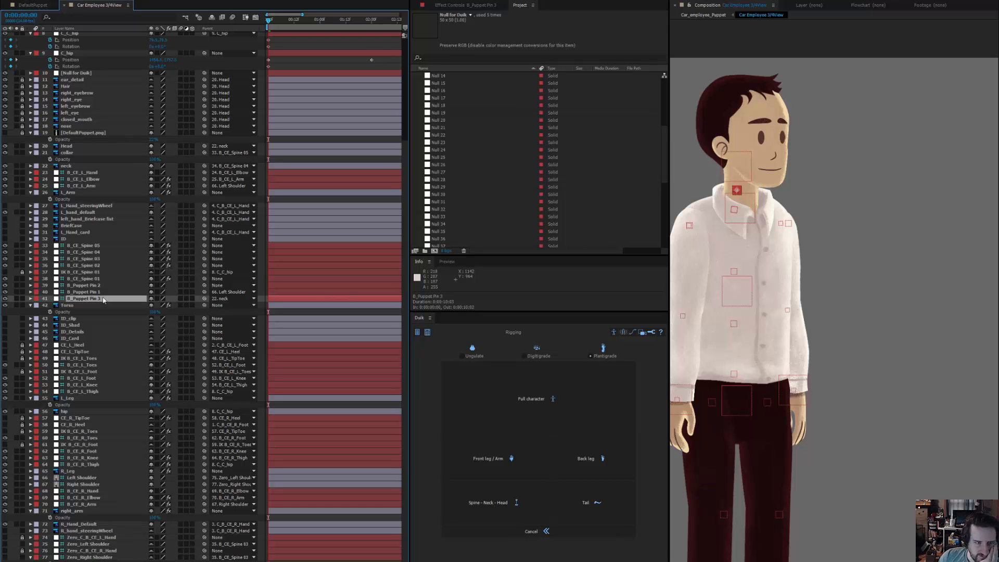
pyautogui.click(105, 285)
pyautogui.click(232, 285)
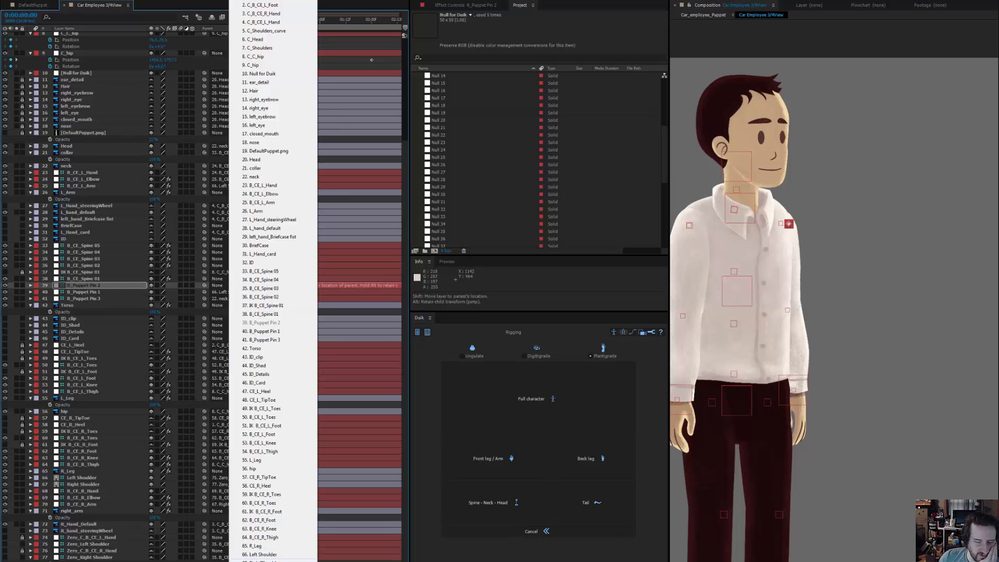
pyautogui.click(258, 561)
# - In the two-second crouch, bend the torso by moving C_Shoulders_curve backward, and raise the C_C_hip controller slightly
pyautogui.moveTo(293, 24); pyautogui.dragTo(326, 72)
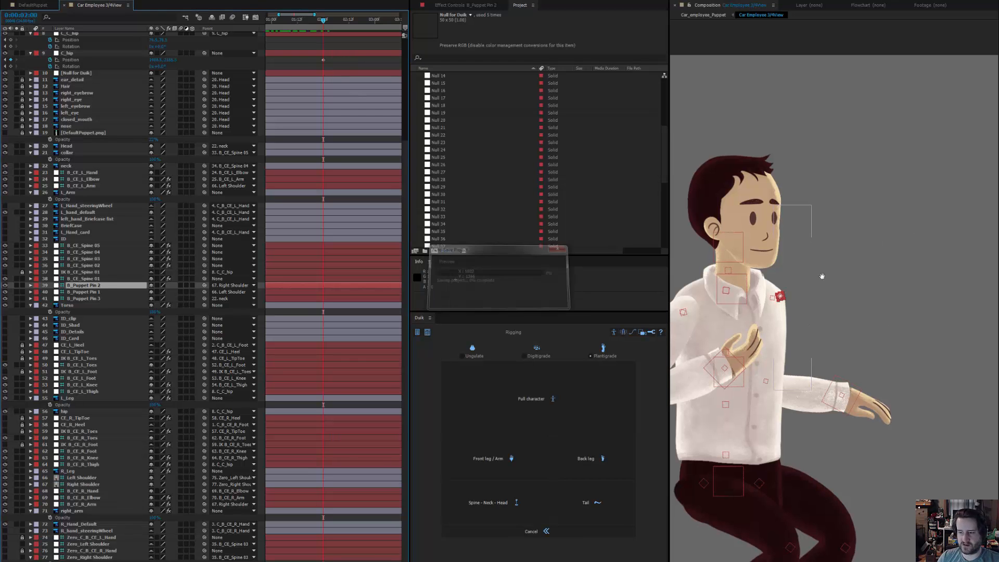
pyautogui.moveTo(820, 276); pyautogui.dragTo(880, 155)
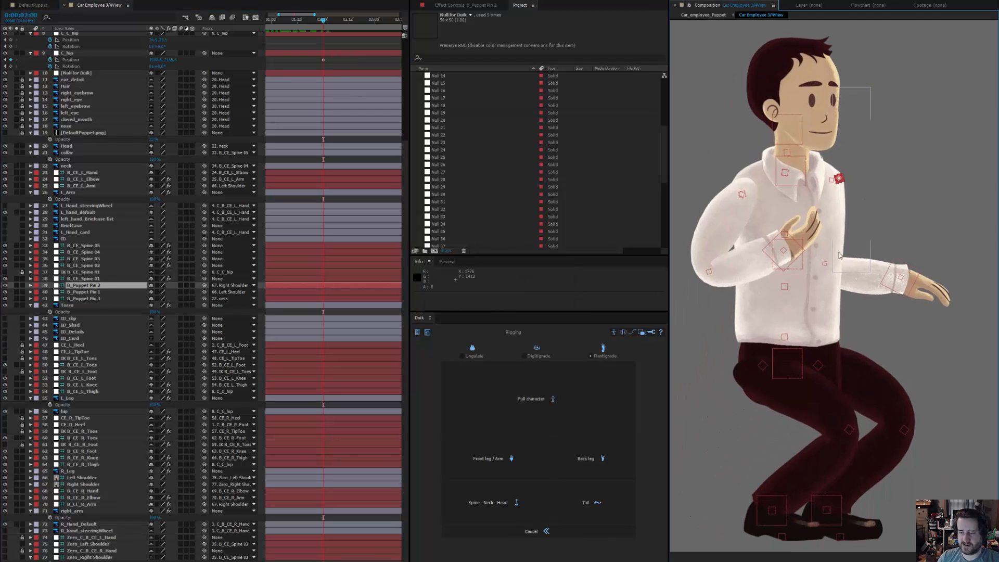
pyautogui.click(789, 265)
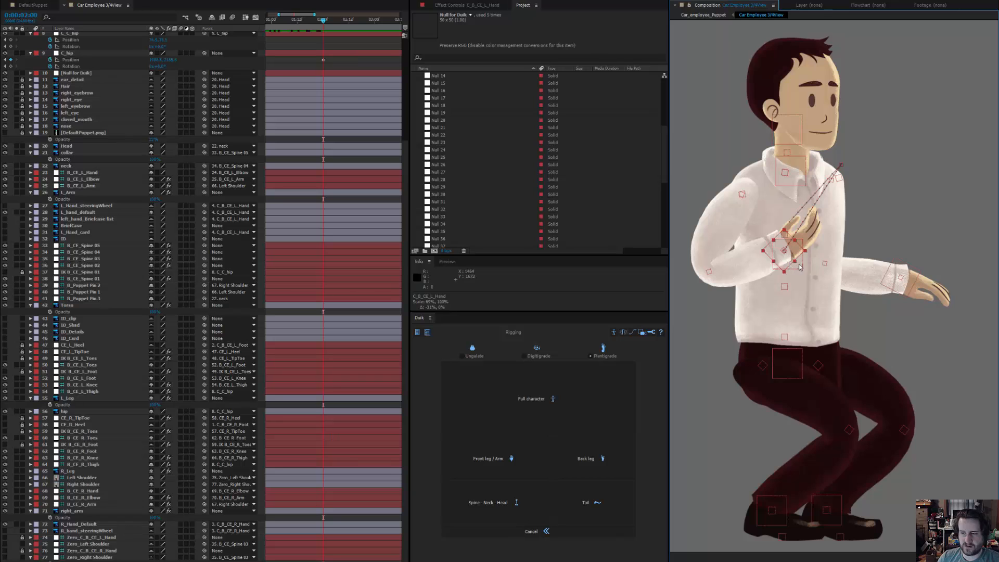
pyautogui.moveTo(797, 268); pyautogui.dragTo(760, 267)
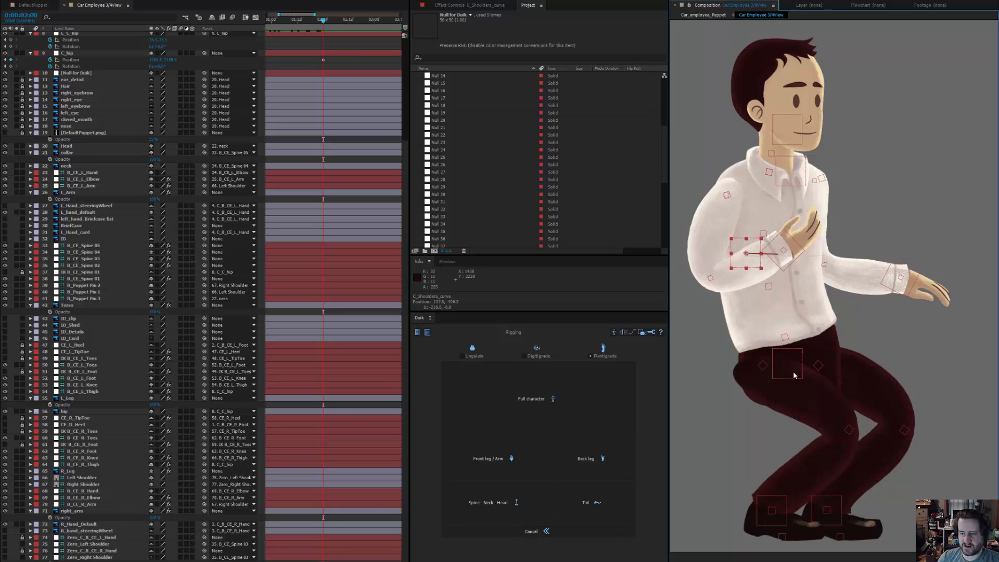
pyautogui.moveTo(795, 374); pyautogui.dragTo(802, 347)
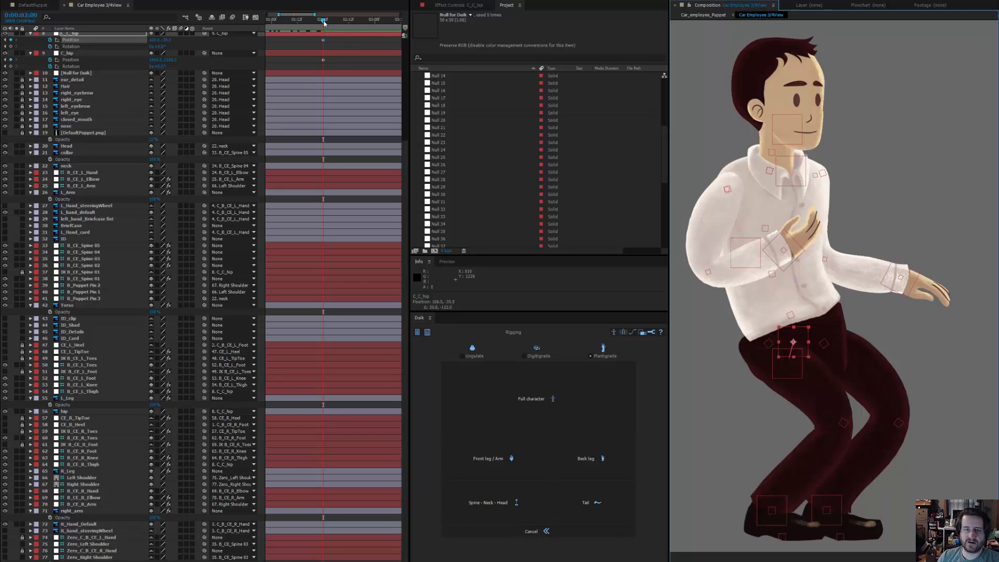
# - Replay the start of the motion from the first frame and select the hip layer
pyautogui.moveTo(324, 22); pyautogui.dragTo(255, 40)
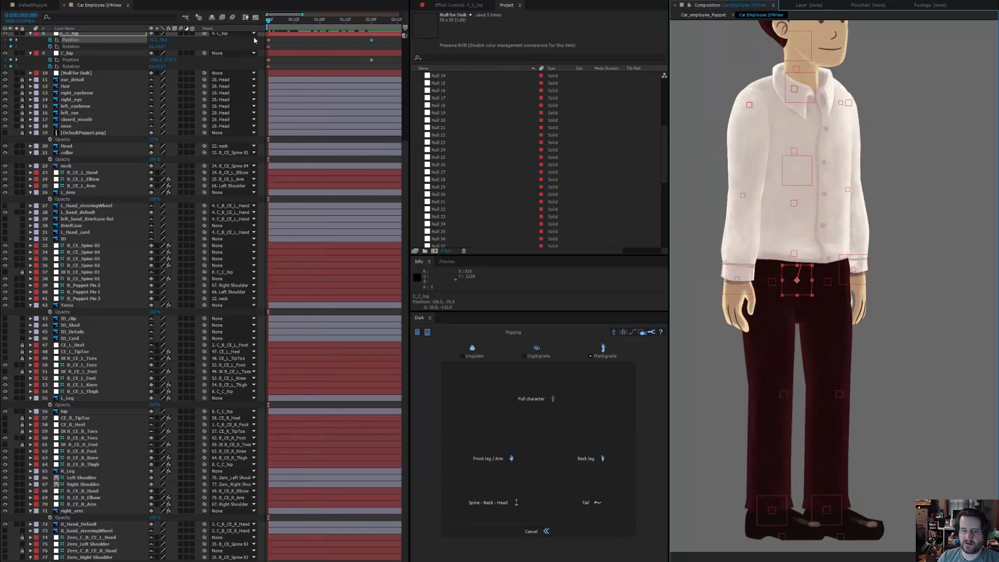
pyautogui.press('space')
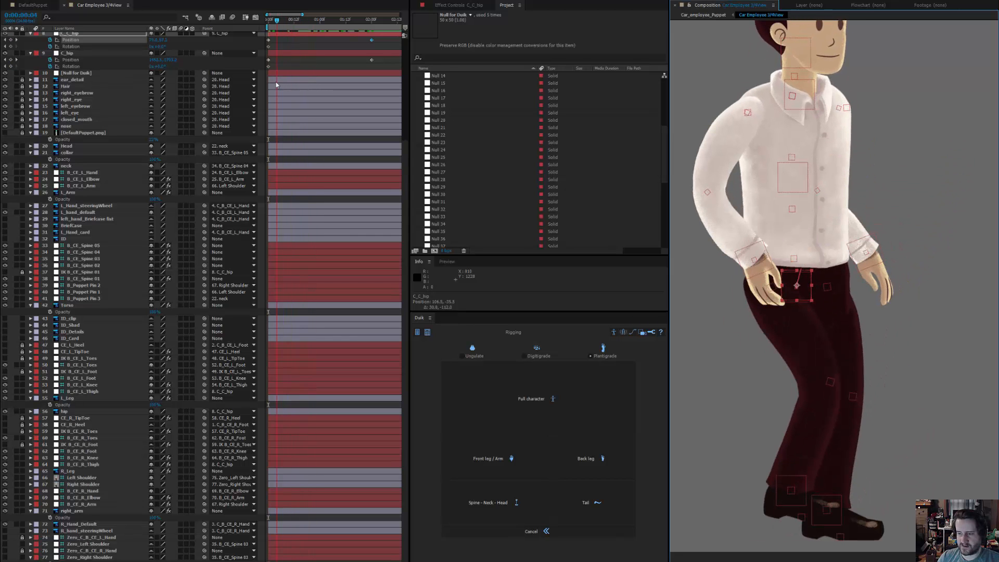
pyautogui.click(848, 316)
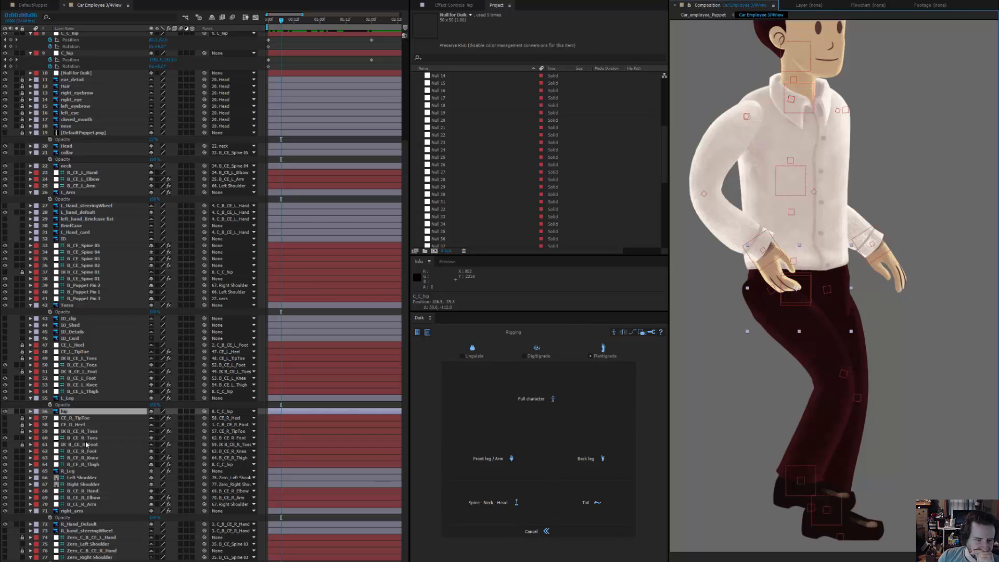
# - Try moving the hip layer below R_Leg in the layer stack, and undo the reorder
pyautogui.moveTo(86, 445); pyautogui.dragTo(86, 476)
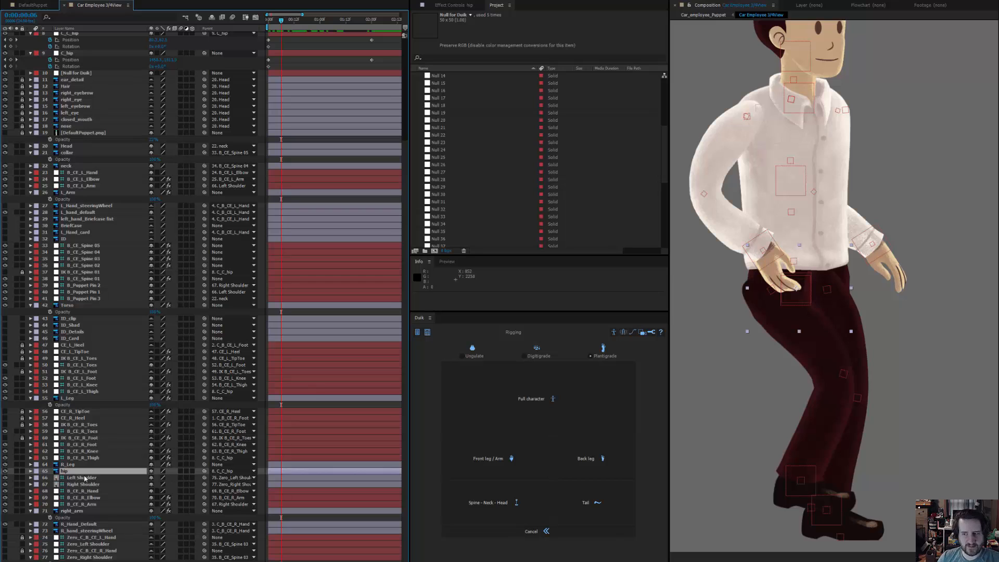
pyautogui.hotkey('ctrl', 'z')
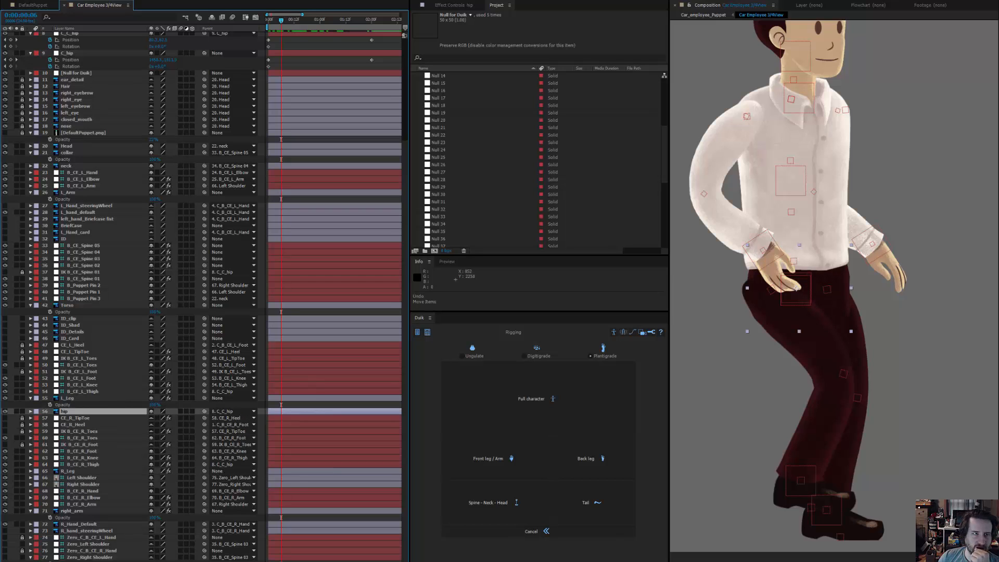
# - At the first frame, draw an elliptical mask on the hip layer that rounds off the trousers between the two thighs
pyautogui.moveTo(280, 22); pyautogui.dragTo(264, 23)
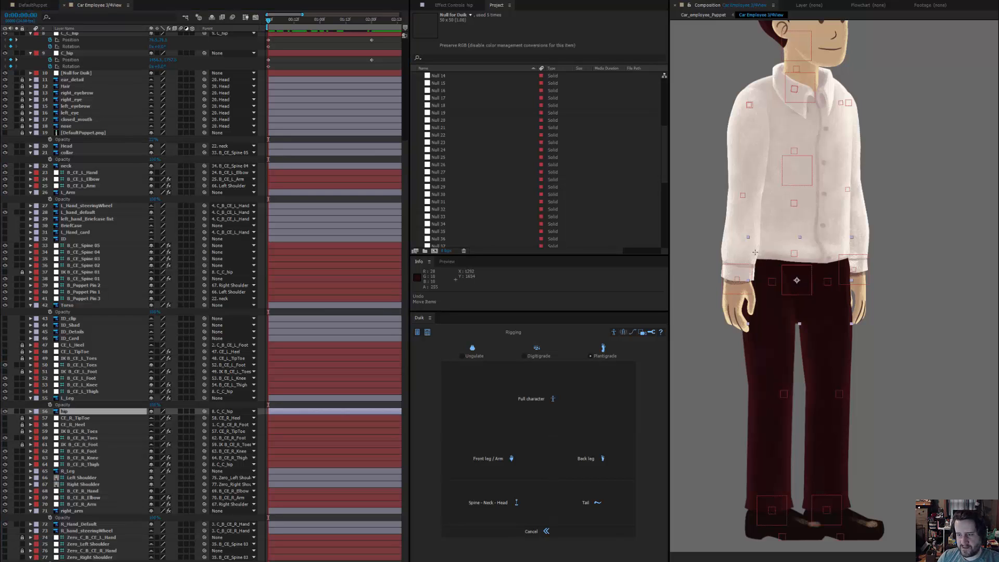
pyautogui.moveTo(755, 252); pyautogui.dragTo(850, 318)
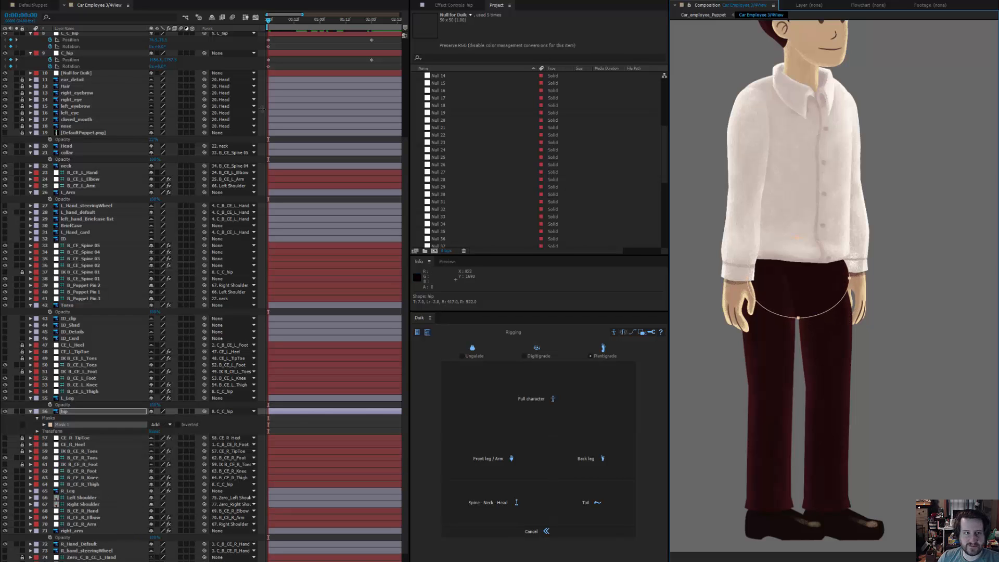
pyautogui.click(76, 0)
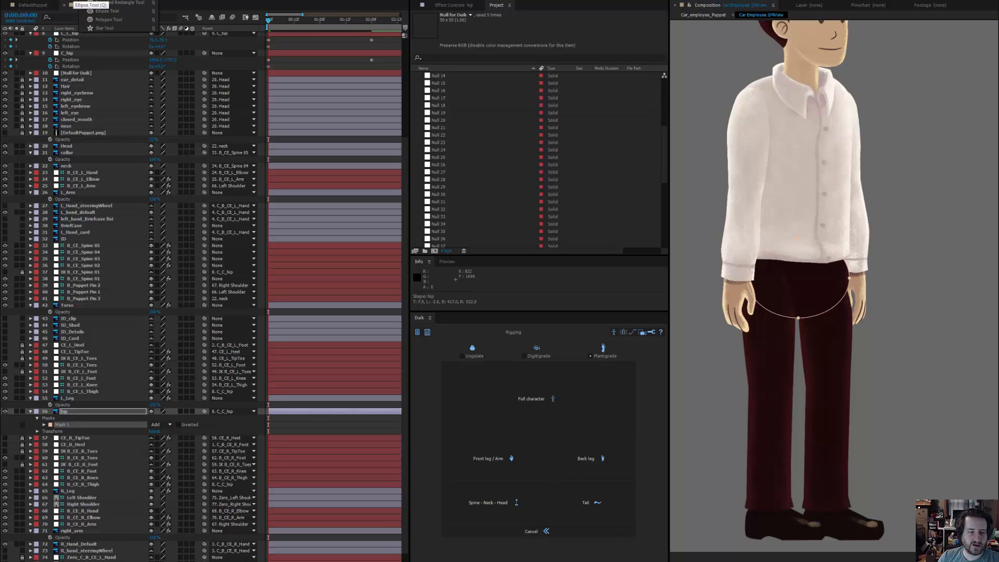
# - Widen the hip layer's elliptical mask to both sides and lengthen the curve handles of its top point, keeping them horizontal
pyautogui.press('v')
pyautogui.doubleClick(798, 318)
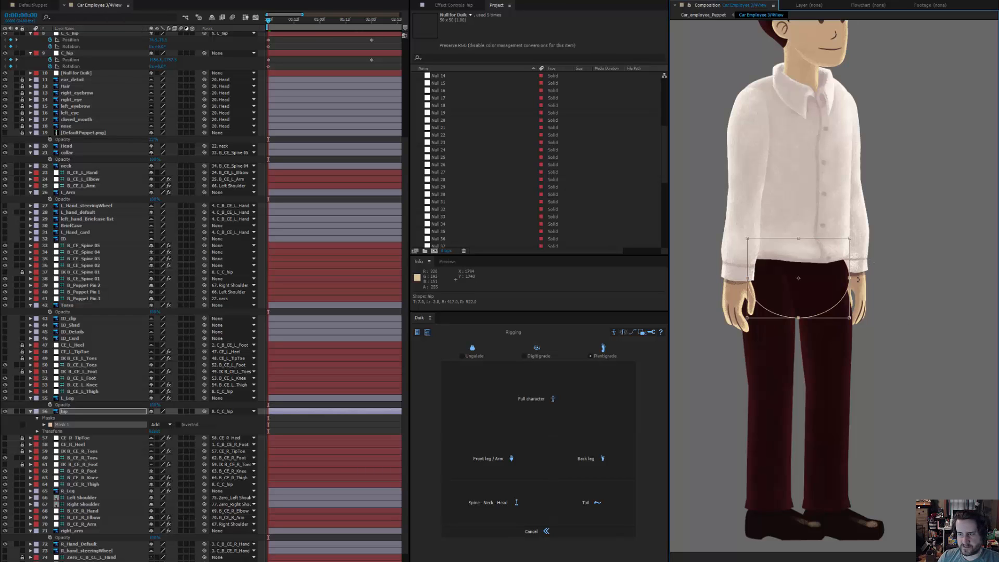
pyautogui.moveTo(850, 278); pyautogui.dragTo(852, 280)
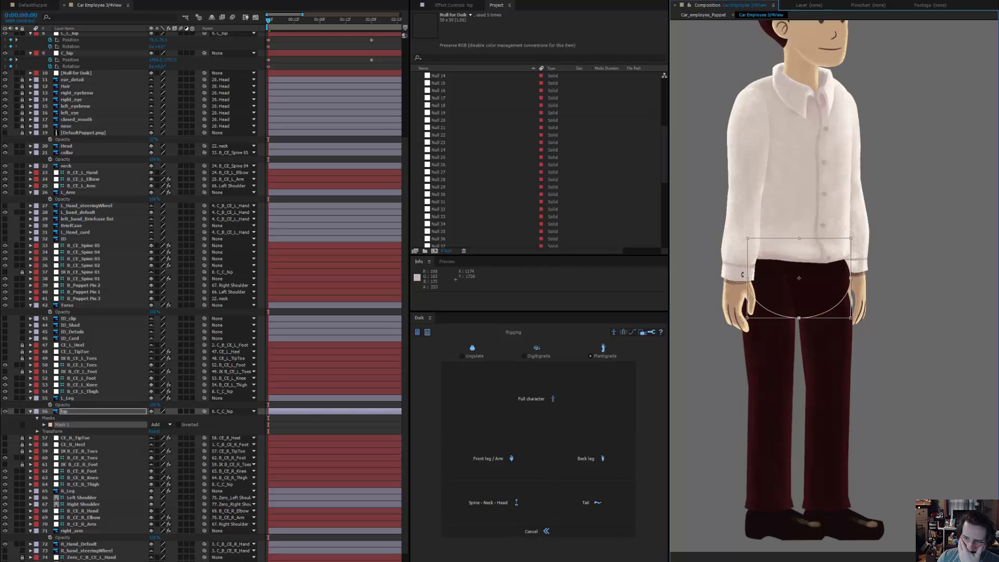
pyautogui.moveTo(747, 277); pyautogui.dragTo(739, 279)
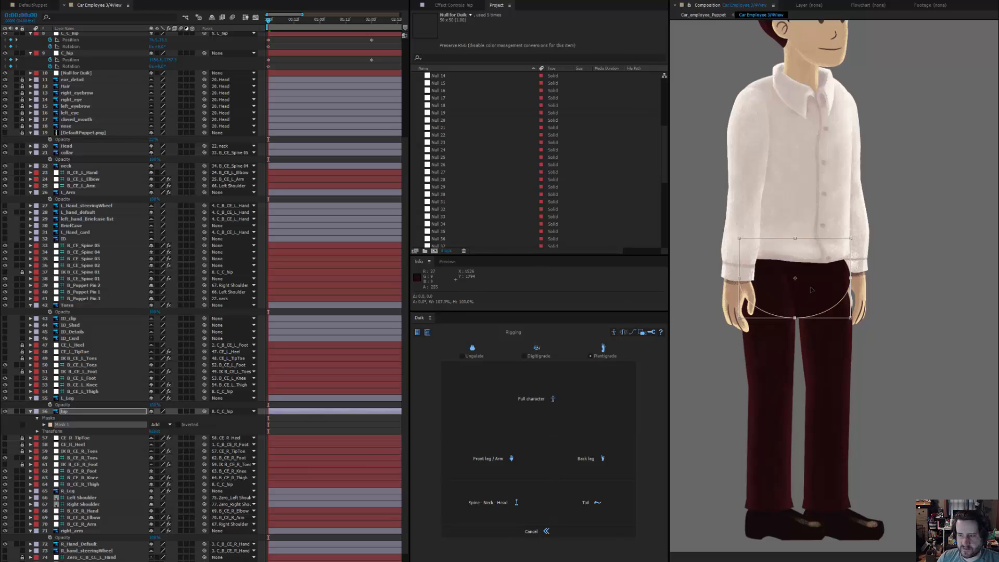
pyautogui.press('Return')
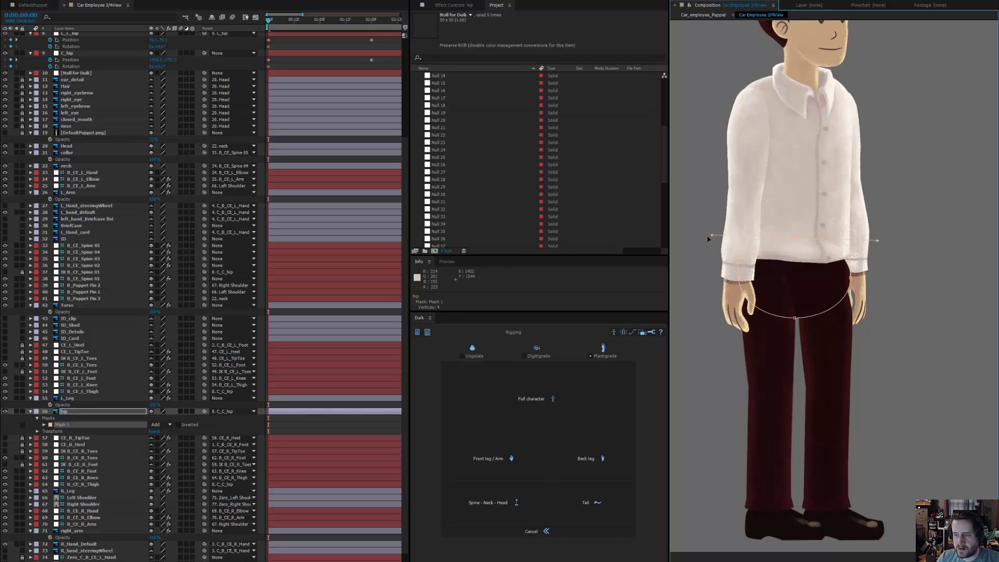
pyautogui.moveTo(708, 238); pyautogui.dragTo(705, 240)
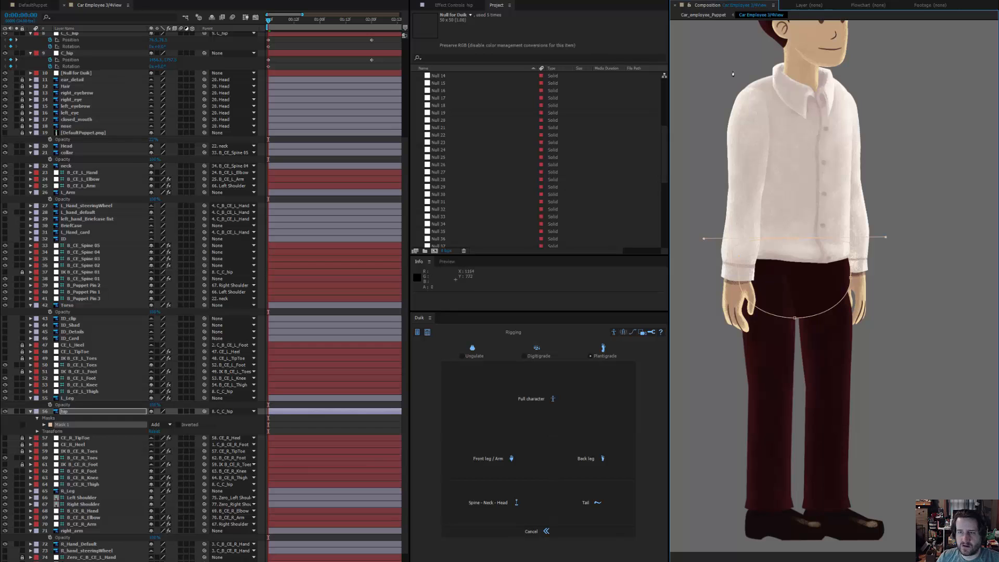
pyautogui.press('Return')
pyautogui.click(715, 79)
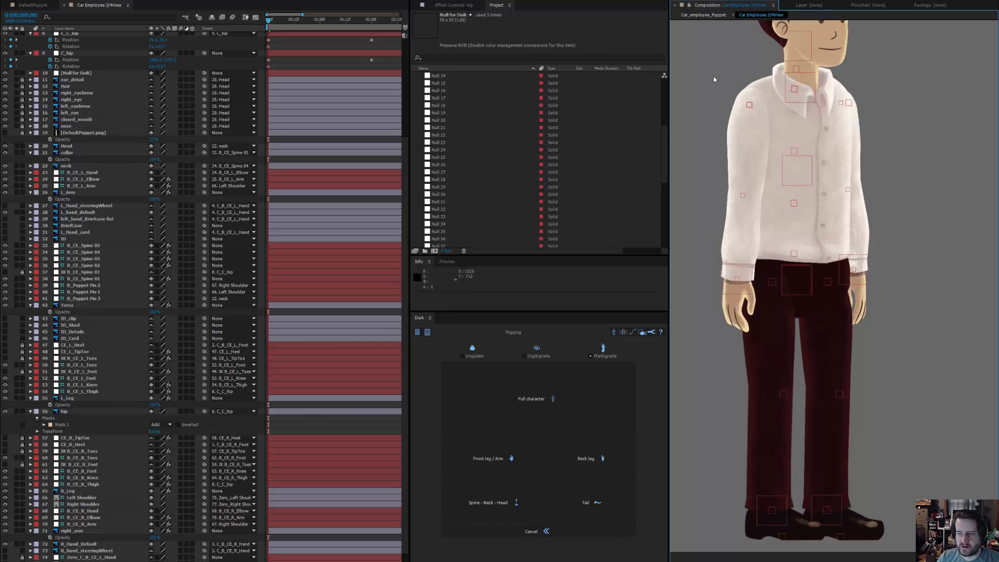
# - Check the masked hip in the two-second crouch by test-moving the C_B_CE_L_Foot controller, and undo the foot move
pyautogui.moveTo(283, 21); pyautogui.dragTo(184, 51)
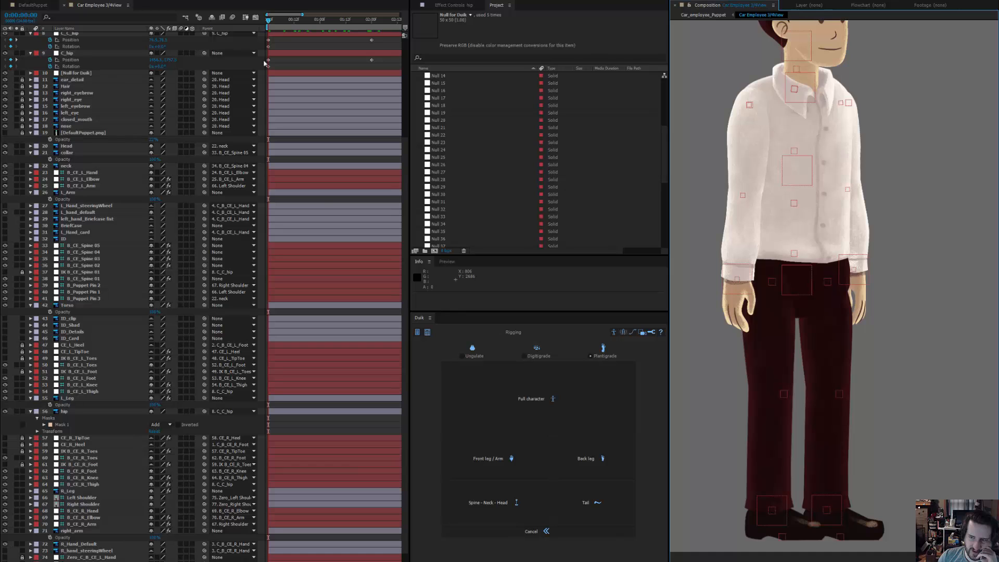
pyautogui.moveTo(265, 62); pyautogui.dragTo(301, 64)
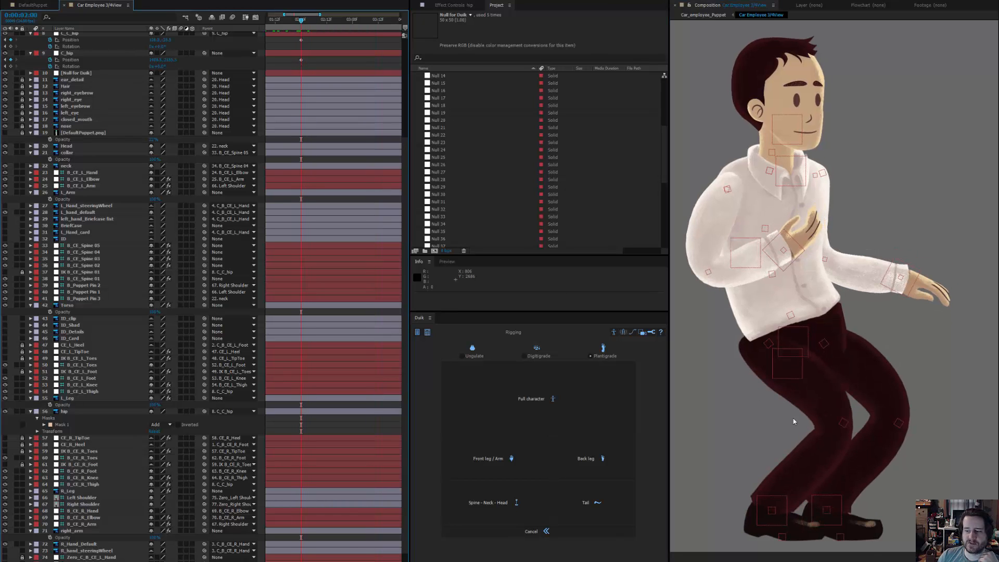
pyautogui.moveTo(779, 507)
pyautogui.mouseDown()
pyautogui.moveTo(804, 508)
pyautogui.moveTo(729, 481)
pyautogui.moveTo(800, 478)
pyautogui.moveTo(720, 472)
pyautogui.moveTo(748, 459)
pyautogui.moveTo(780, 507)
pyautogui.moveTo(768, 499)
pyautogui.mouseUp()
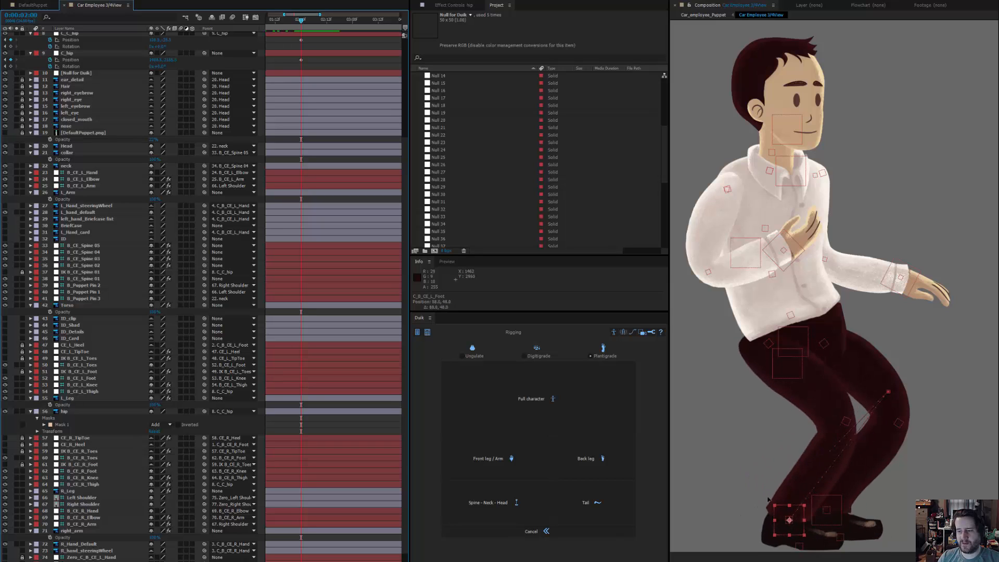
pyautogui.hotkey('ctrl', 'z')
pyautogui.hotkey('ctrl', 'z')
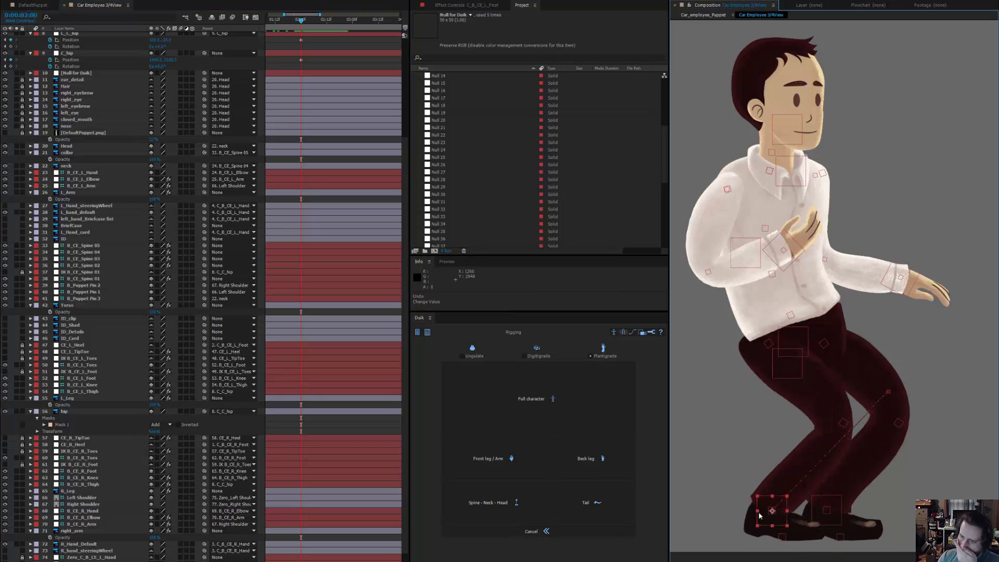
# - Solo the L_Leg layer at the first frame and draw a circular mask over the upper thigh
pyautogui.click(799, 426)
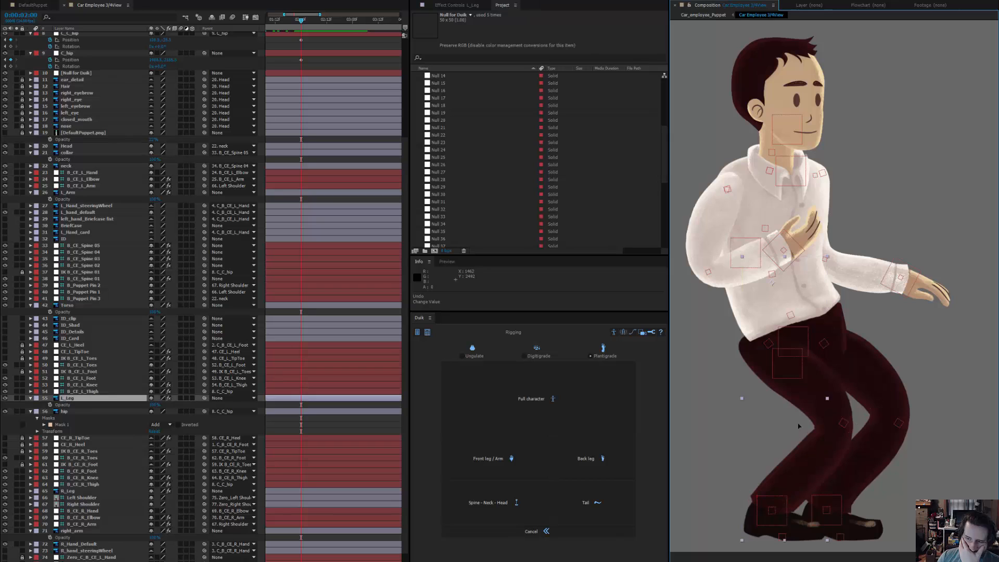
pyautogui.moveTo(302, 22); pyautogui.dragTo(187, 28)
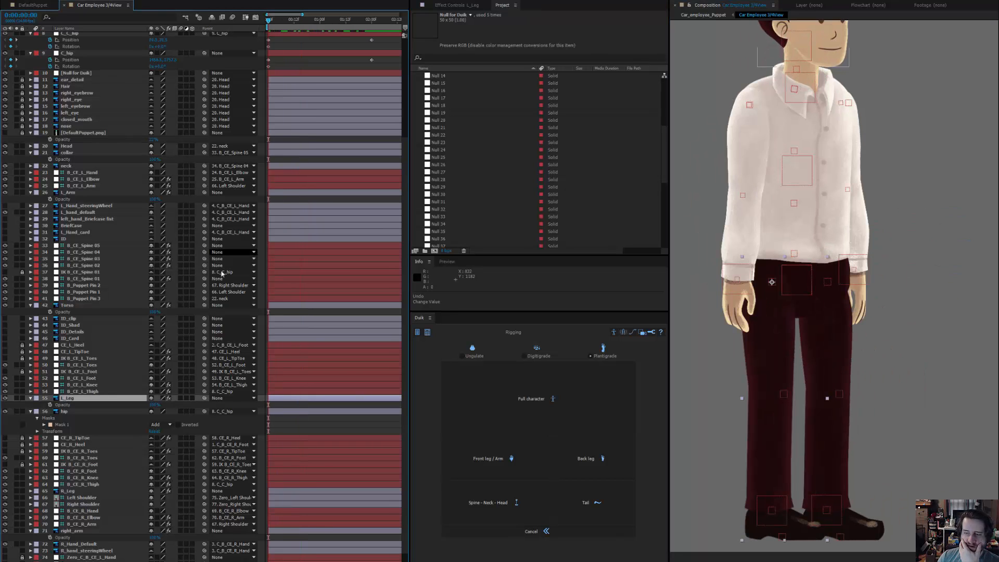
pyautogui.click(17, 398)
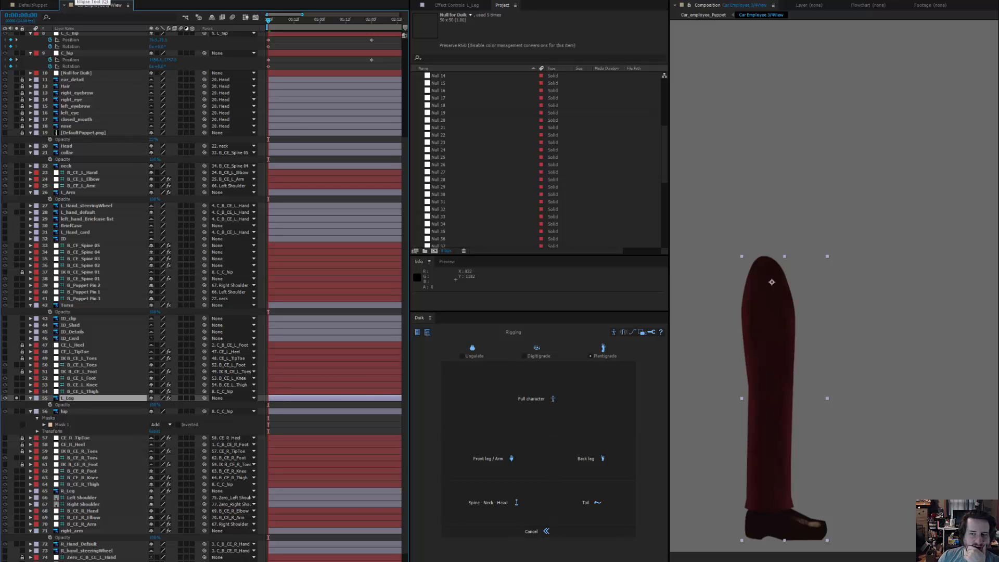
pyautogui.click(75, 0)
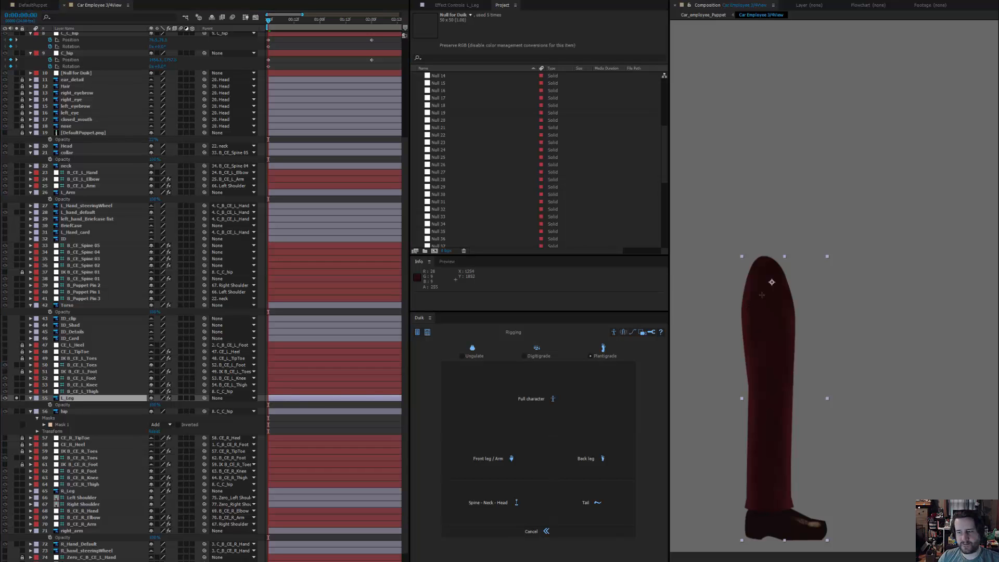
pyautogui.moveTo(754, 262); pyautogui.dragTo(797, 311)
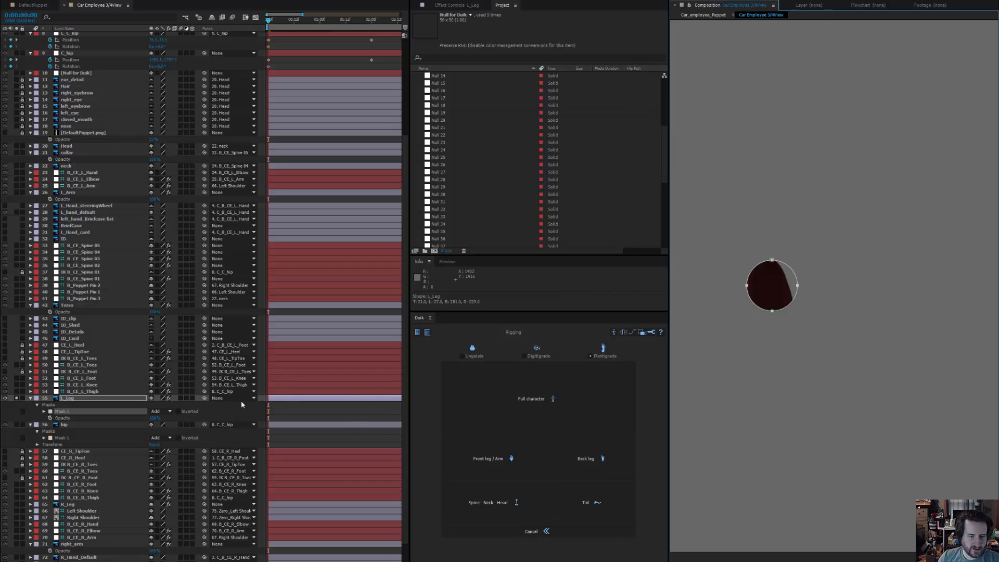
# - Set L_Leg's circular mask to Subtract and shrink it slightly to fit within the thigh's width
pyautogui.click(155, 411)
pyautogui.click(171, 437)
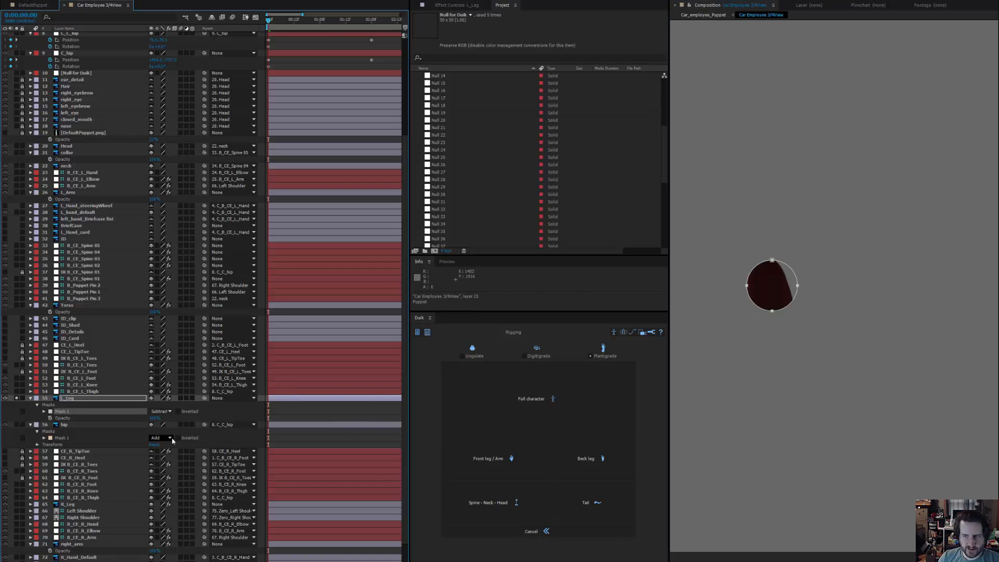
pyautogui.doubleClick(795, 280)
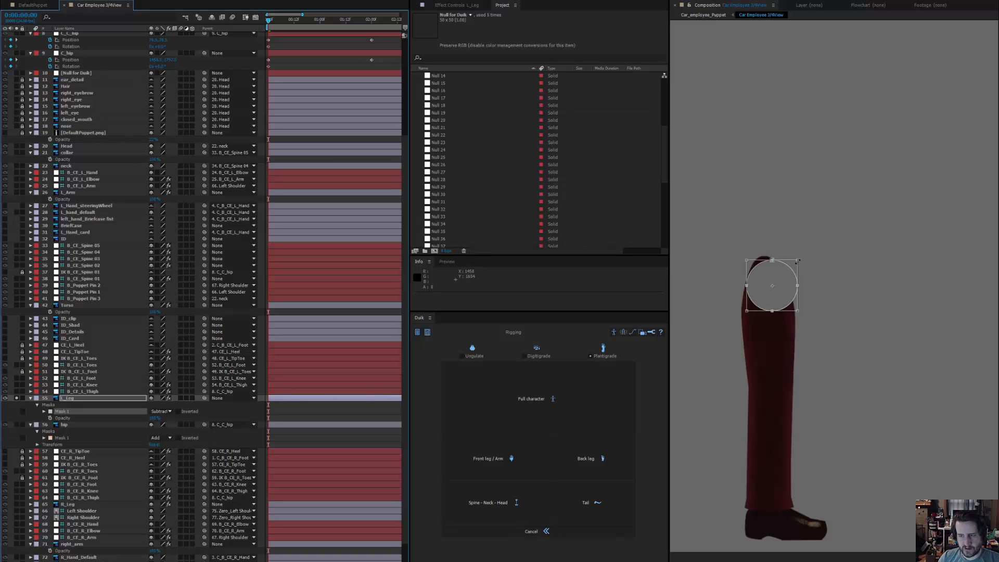
pyautogui.moveTo(796, 262); pyautogui.dragTo(784, 284)
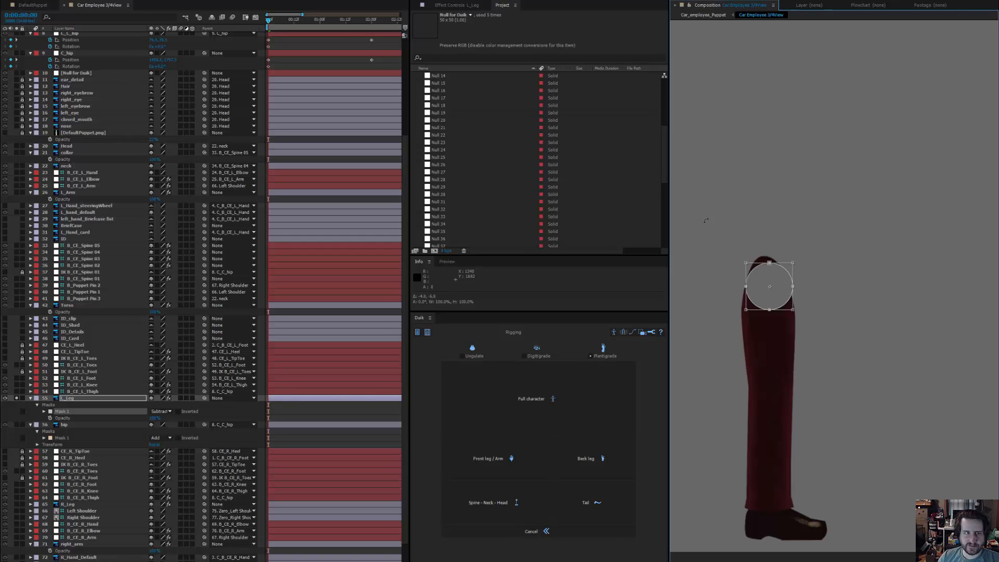
# - Add a rectangular mask to L_Leg covering the rounded thigh top down to the middle of the circular mask
pyautogui.click(83, 0)
pyautogui.click(108, 10)
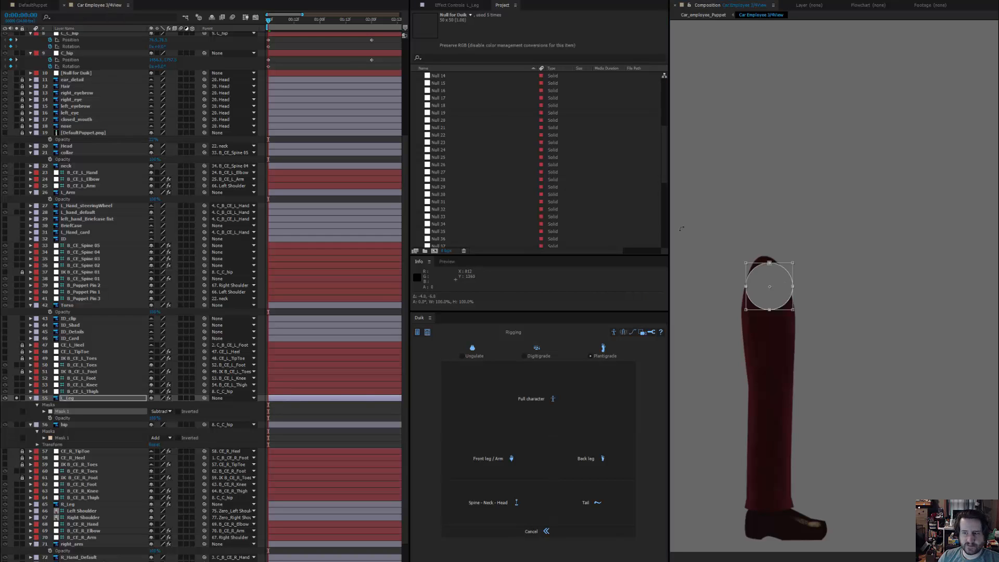
pyautogui.doubleClick(721, 238)
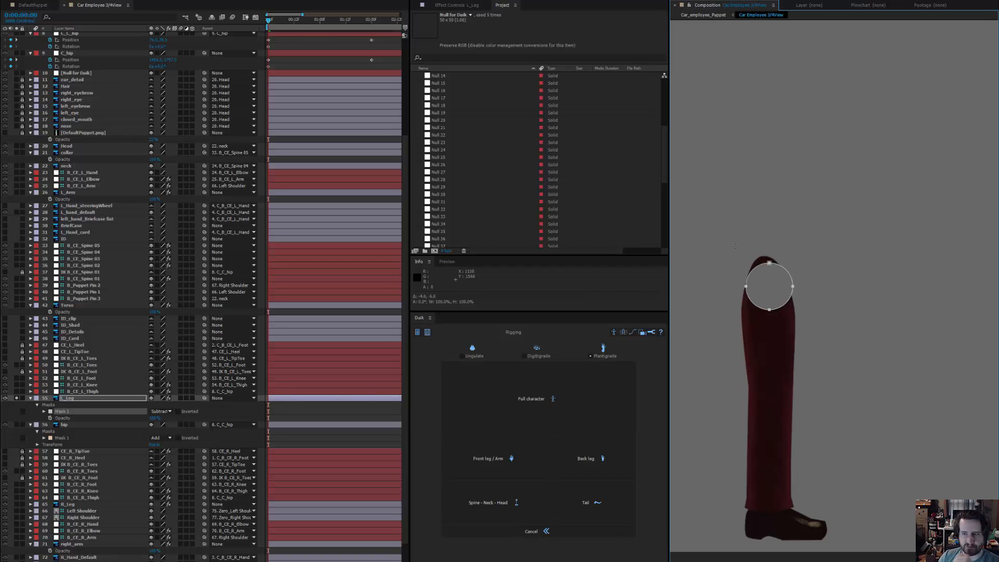
pyautogui.moveTo(724, 234); pyautogui.dragTo(800, 285)
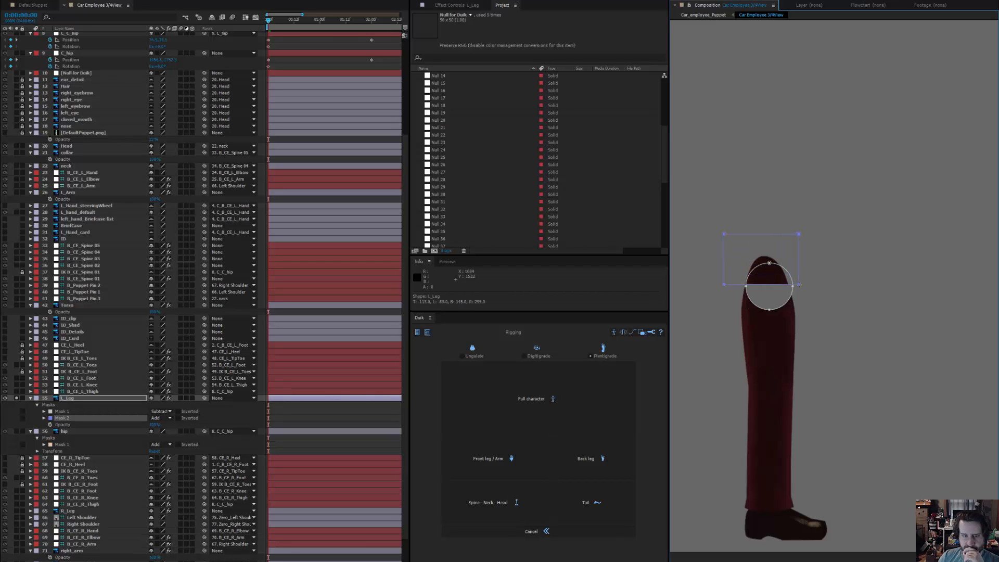
# - Try inverting Mask 2 on L_Leg, and turn the inversion off again
pyautogui.click(182, 421)
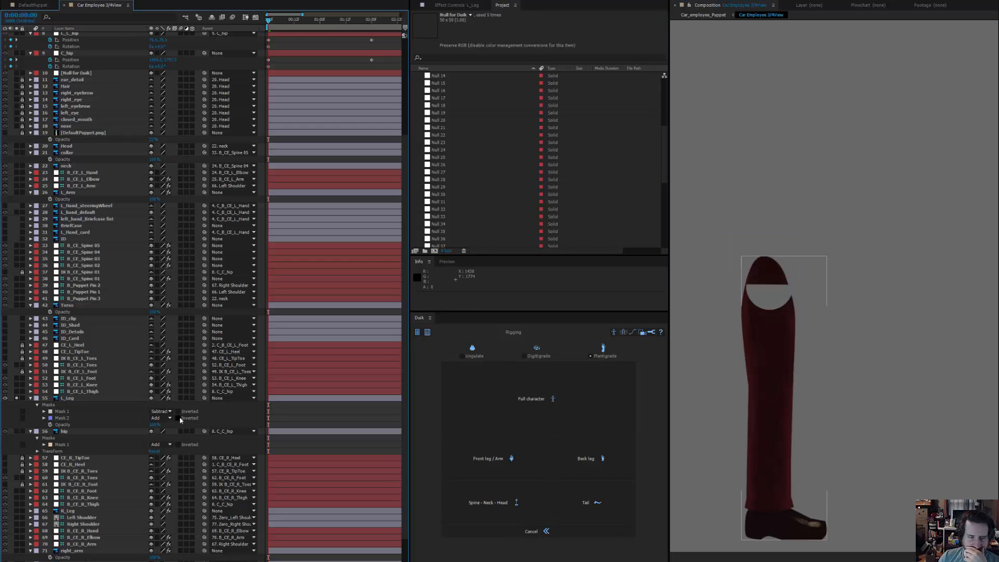
pyautogui.click(178, 418)
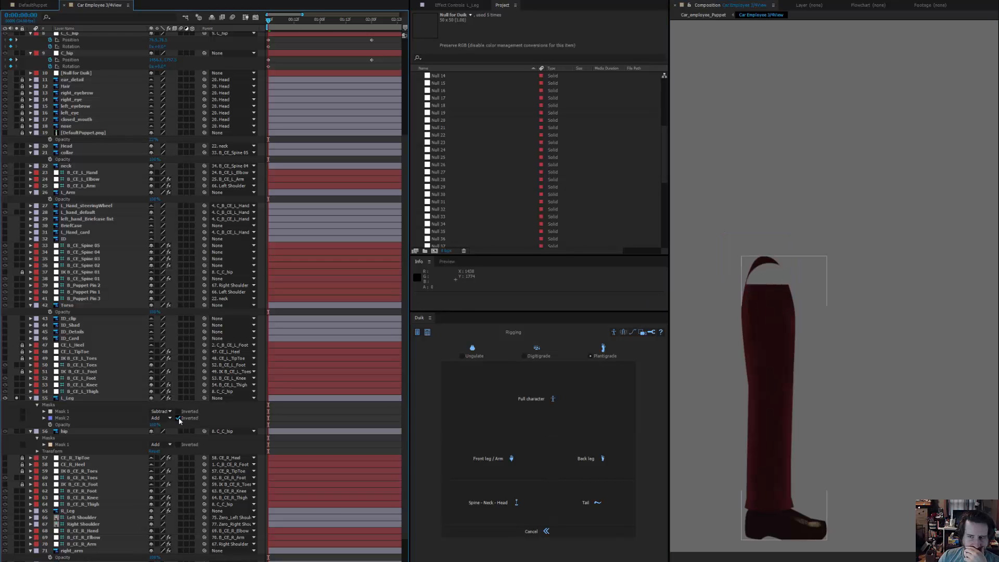
pyautogui.click(179, 418)
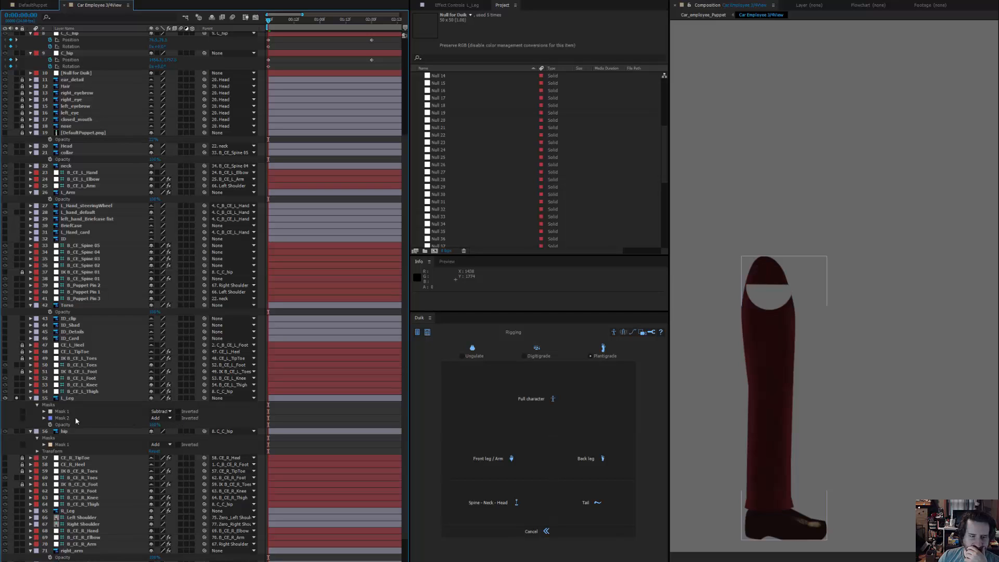
# - Try setting Mask 2 on L_Leg to None and the circular Mask 1 to None and then Intersect
pyautogui.click(161, 418)
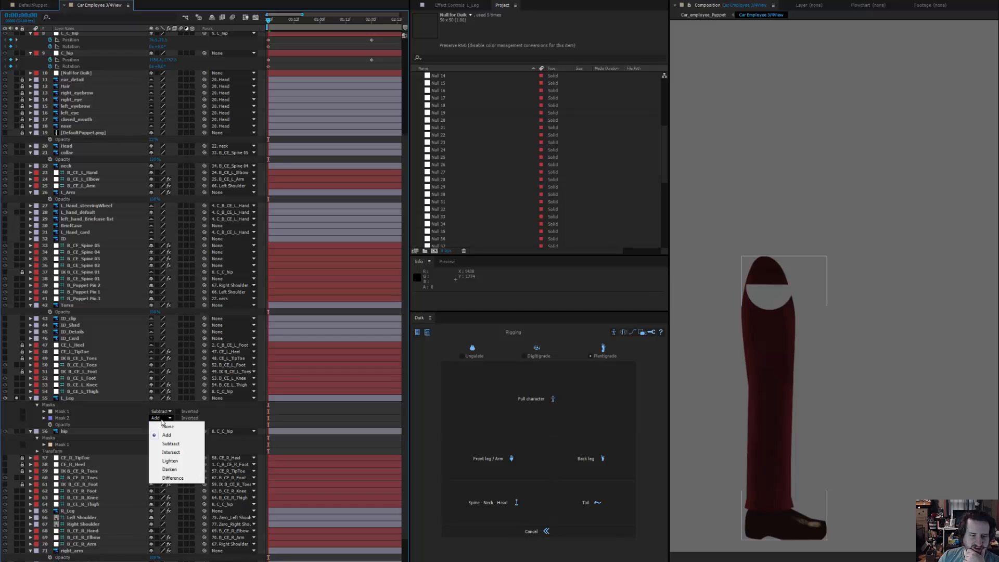
pyautogui.click(164, 429)
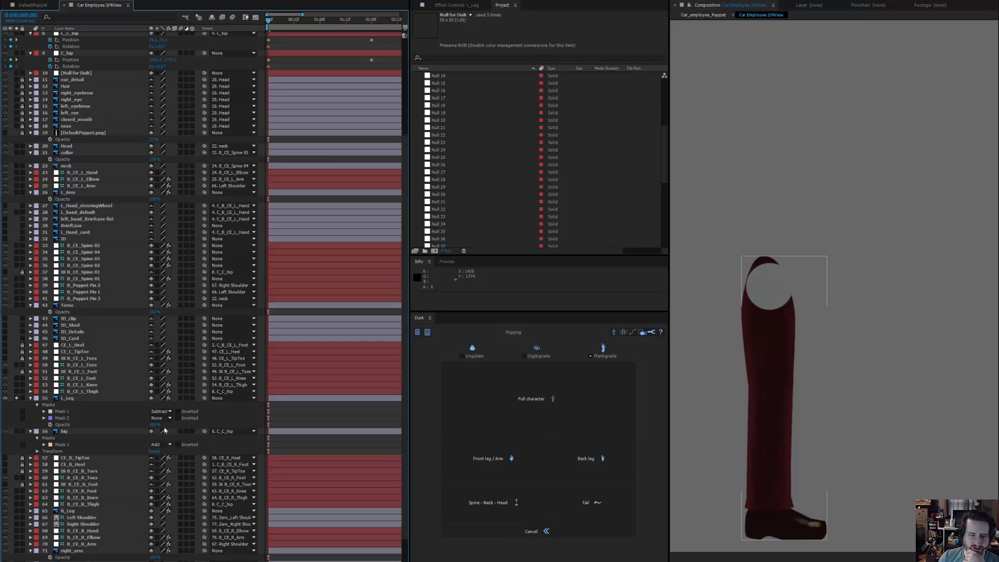
pyautogui.click(162, 411)
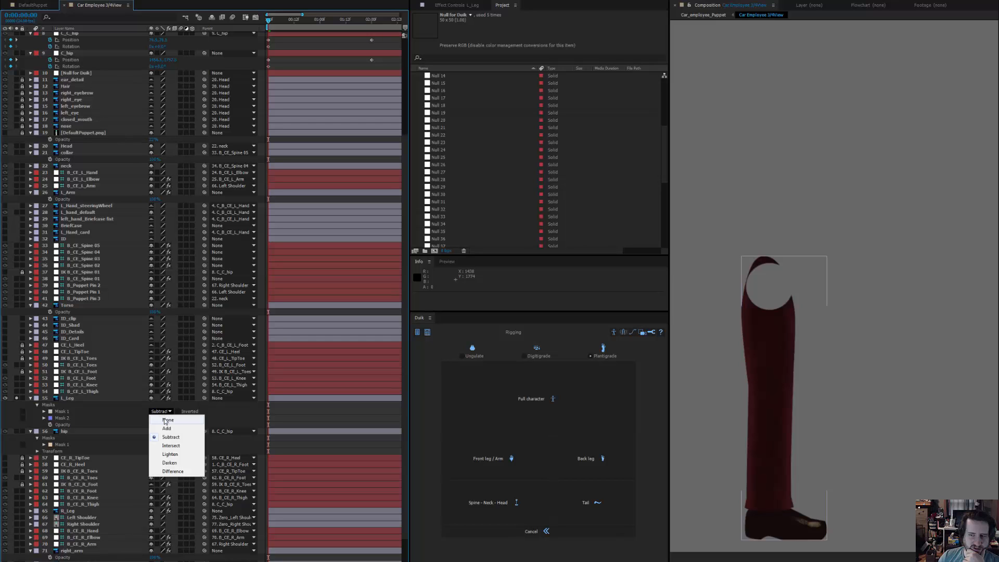
pyautogui.click(167, 420)
pyautogui.click(163, 412)
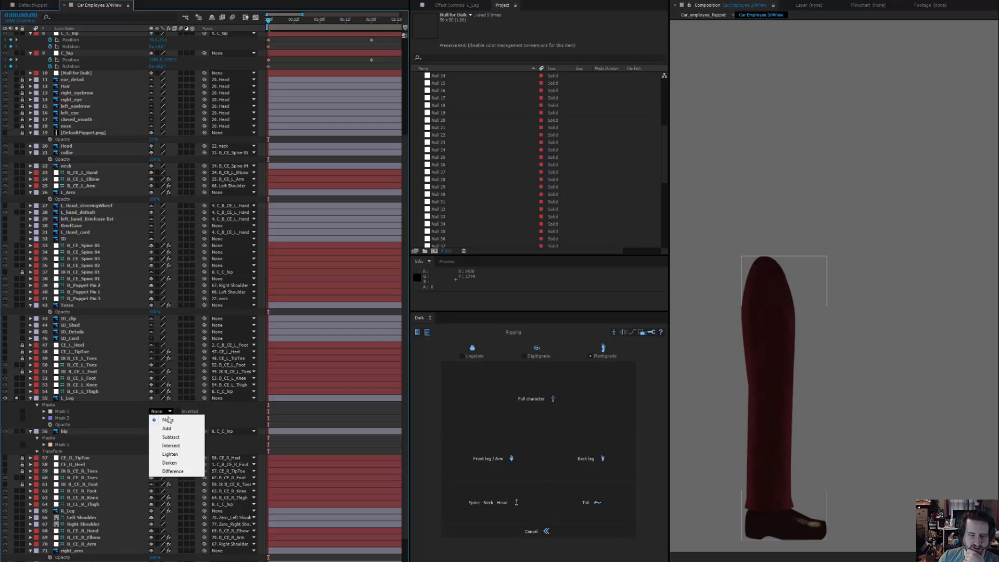
pyautogui.click(166, 446)
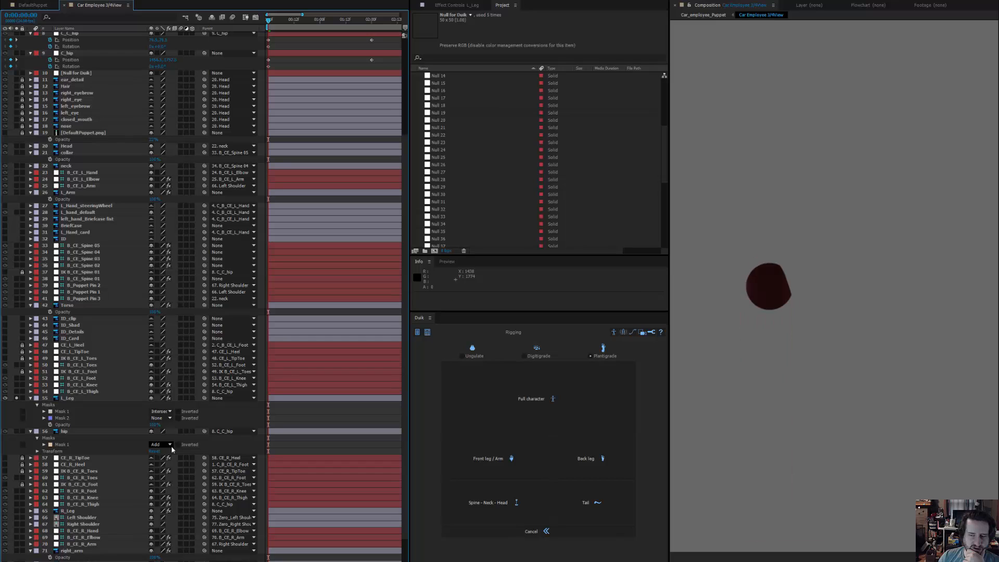
# - Try Mask 2 on L_Leg in Add and then Subtract mode, toggling its inversion and leaving it inverted
pyautogui.click(167, 419)
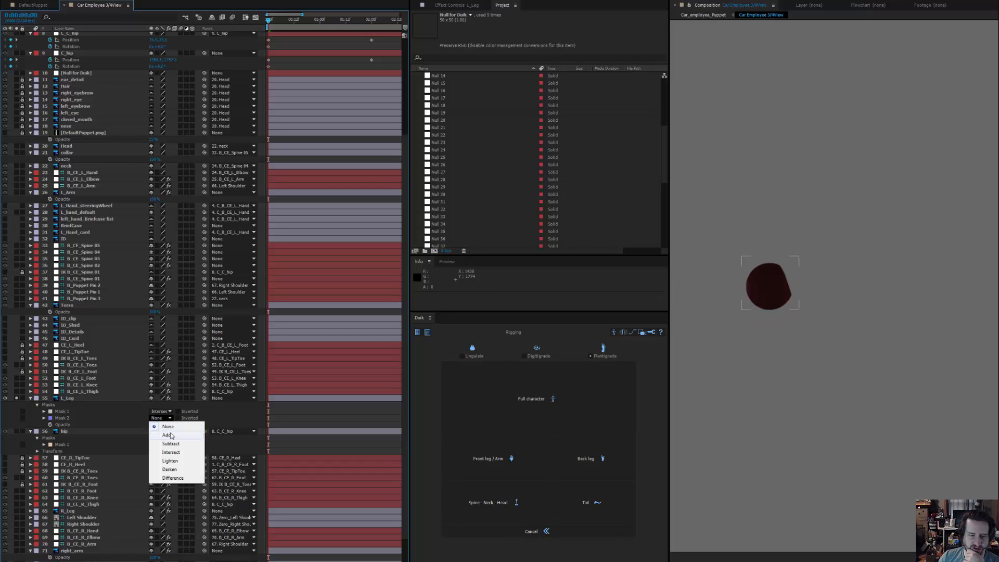
pyautogui.click(170, 436)
pyautogui.click(167, 418)
pyautogui.click(172, 443)
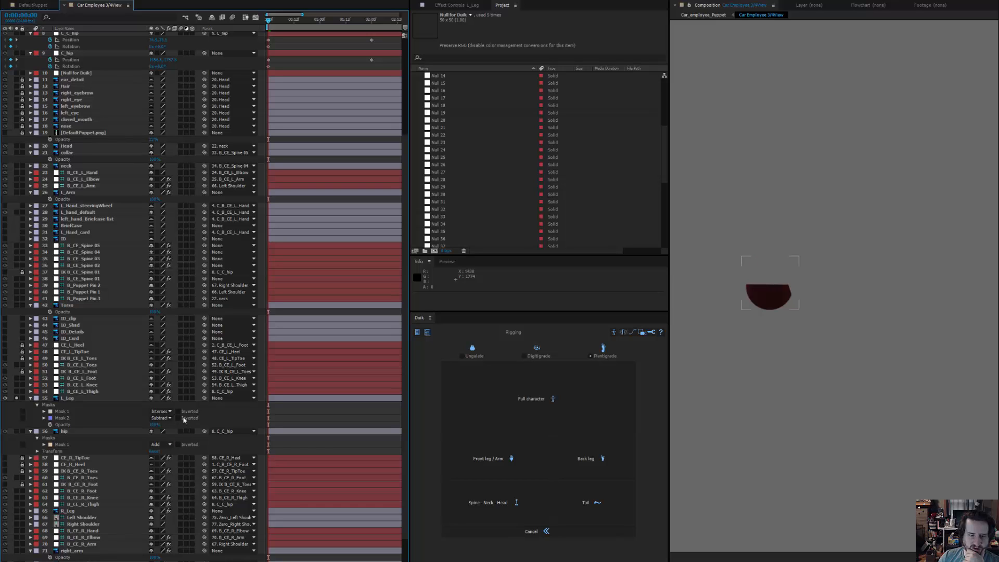
pyautogui.click(179, 418)
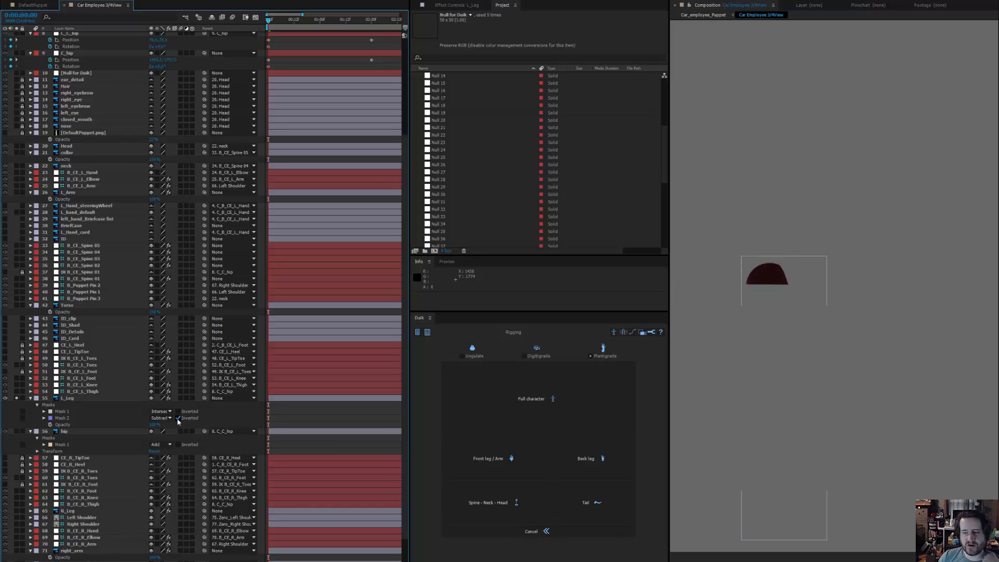
pyautogui.click(179, 418)
pyautogui.click(179, 418)
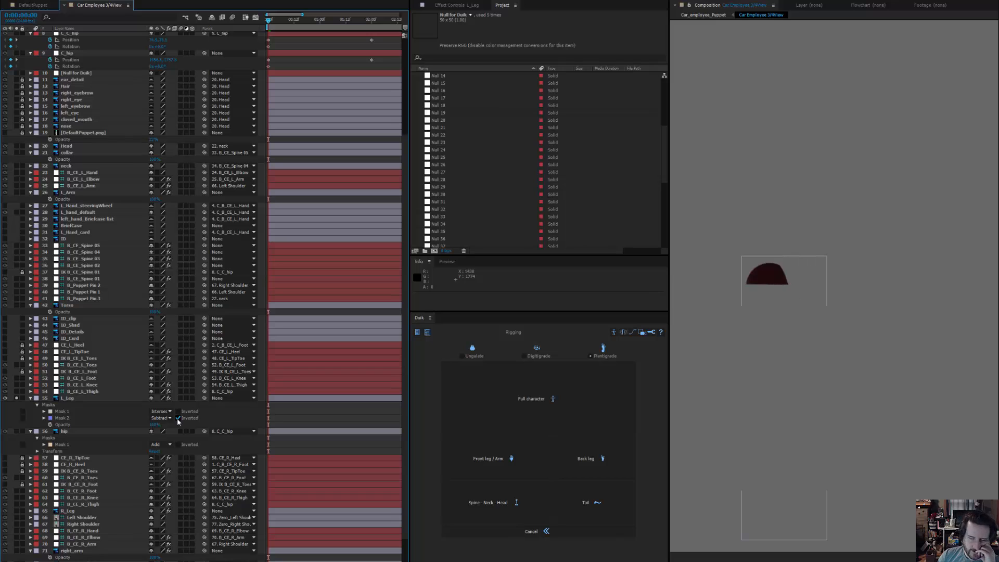
# - Try inverting Mask 1 on L_Leg with Mask 2's inversion turned off, toggling Mask 1's inversion to compare
pyautogui.click(178, 411)
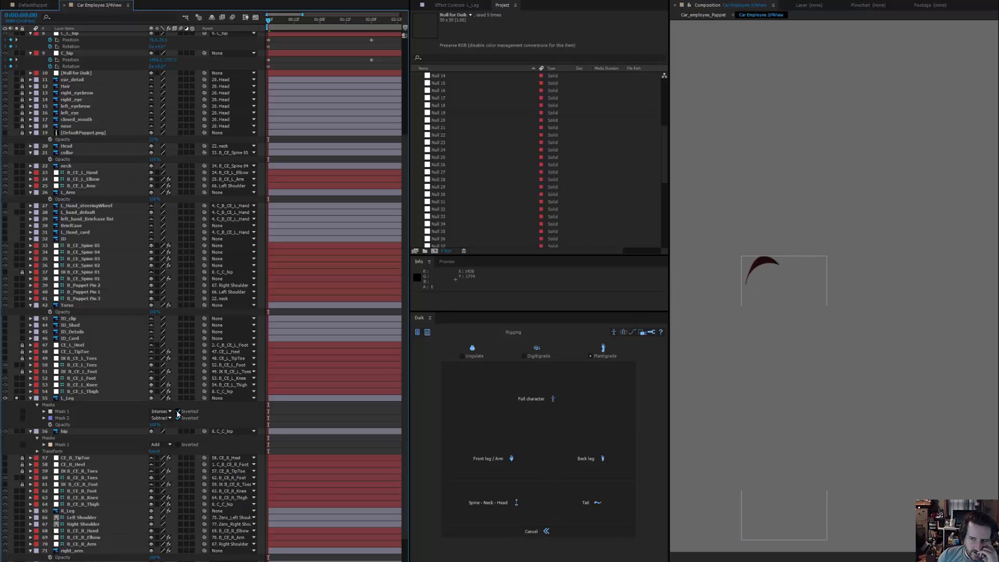
pyautogui.click(179, 417)
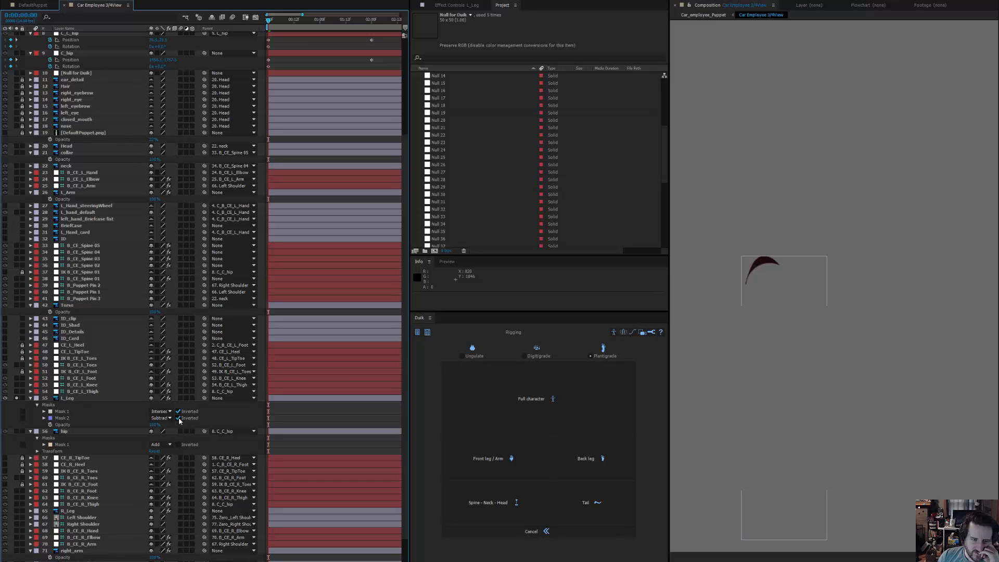
pyautogui.click(179, 419)
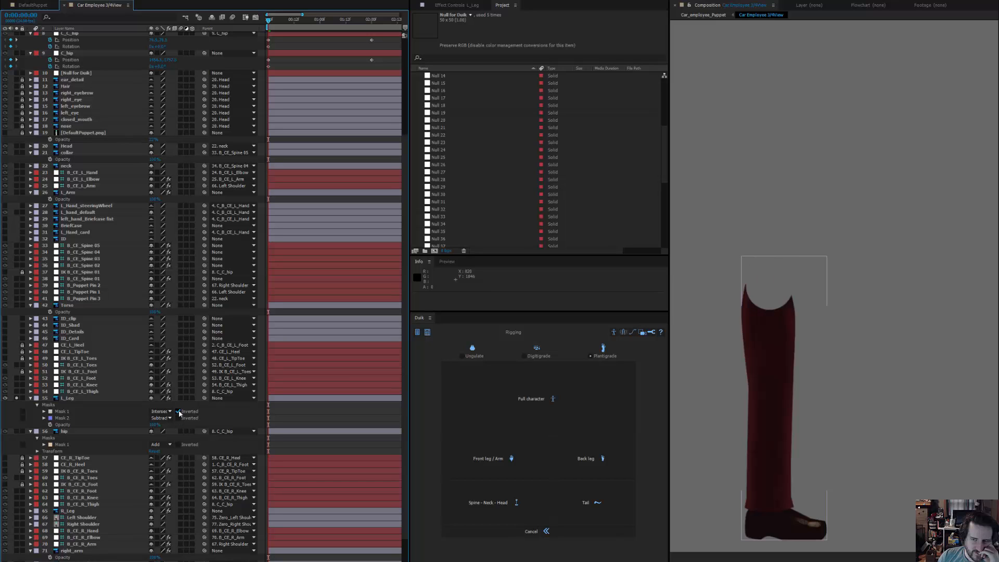
pyautogui.click(179, 411)
pyautogui.click(179, 411)
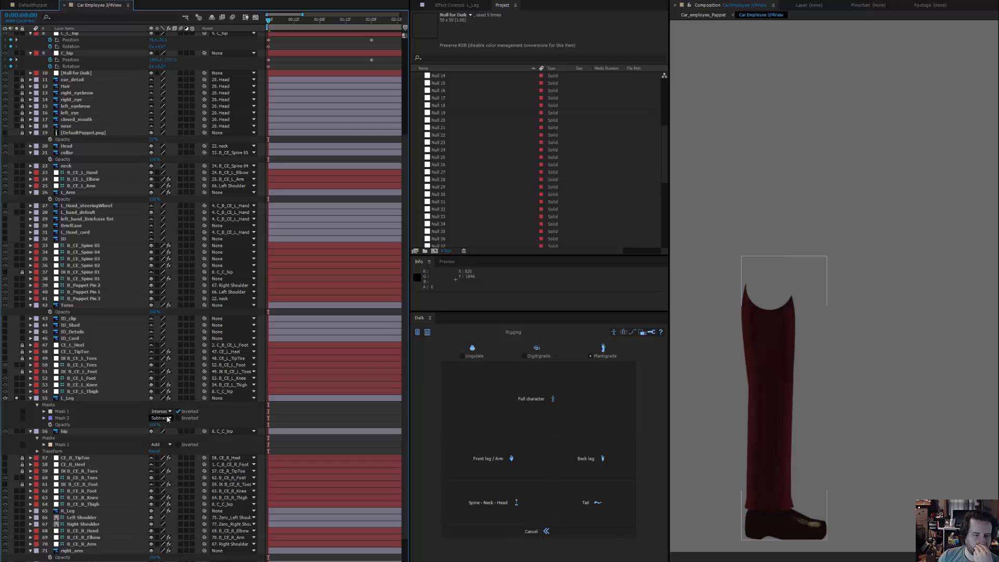
pyautogui.click(62, 418)
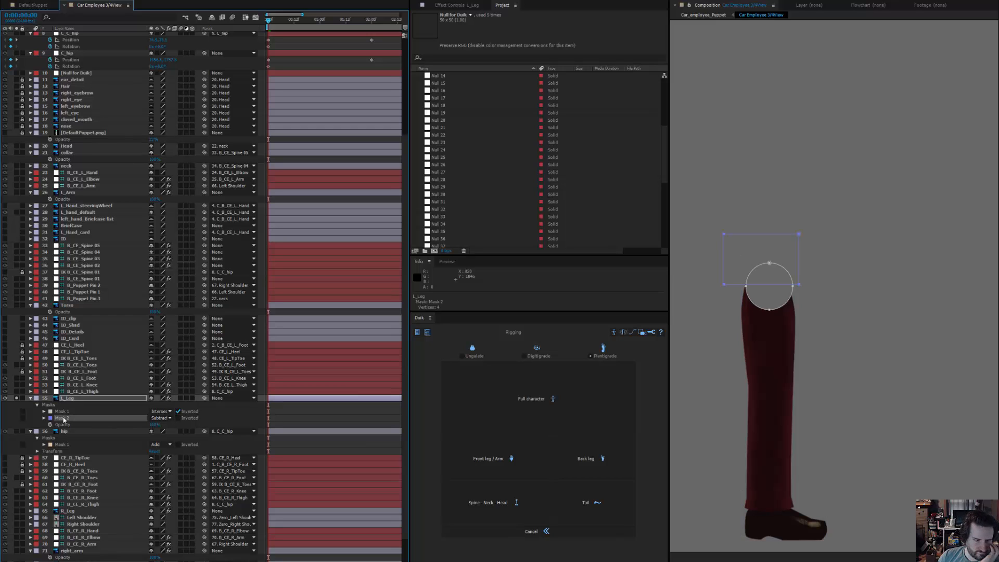
pyautogui.click(64, 411)
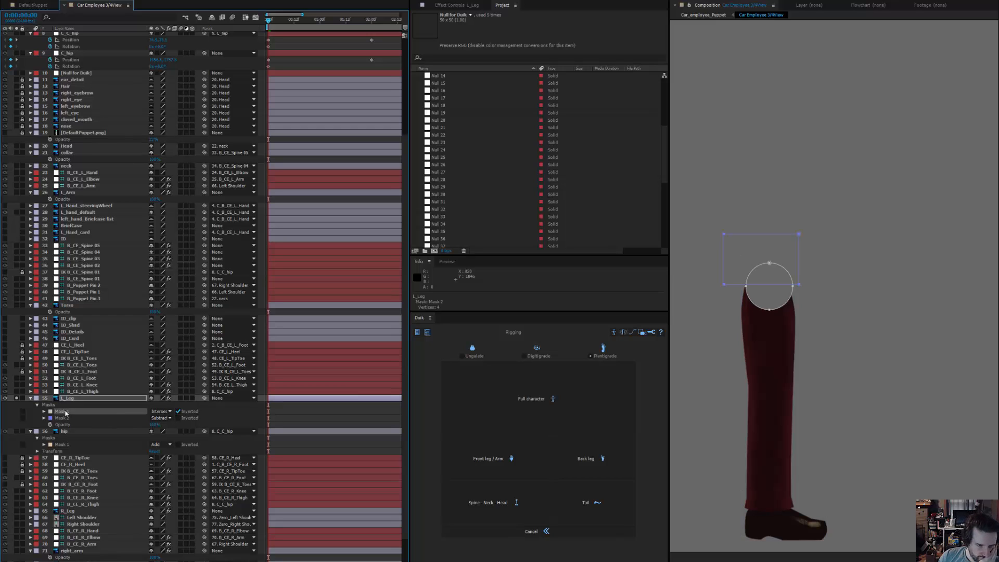
pyautogui.click(178, 412)
pyautogui.click(178, 411)
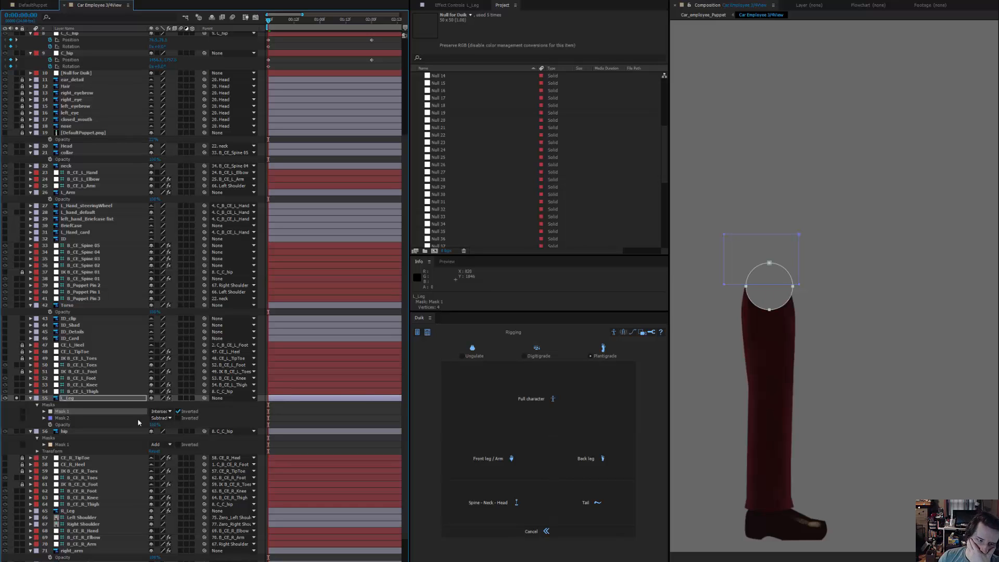
# - Try the Difference mode on both L_Leg masks with Mask 1's inversion turned off
pyautogui.click(157, 419)
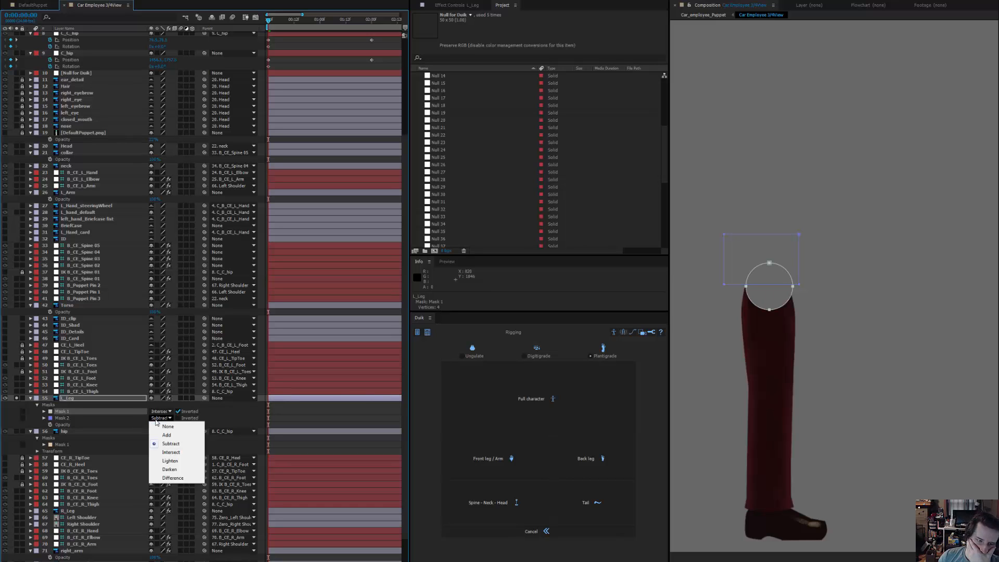
pyautogui.click(167, 478)
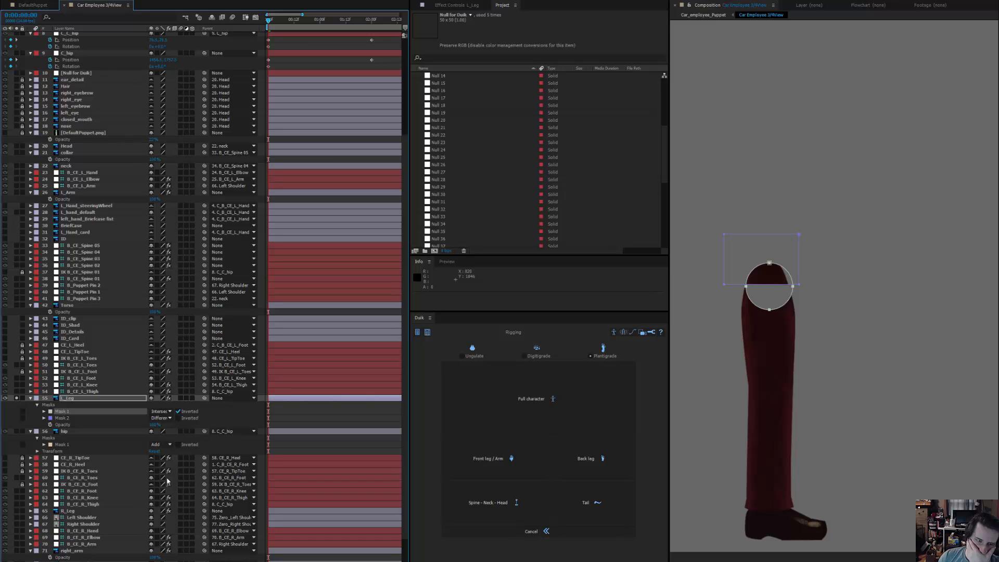
pyautogui.click(161, 411)
pyautogui.click(175, 472)
pyautogui.click(179, 411)
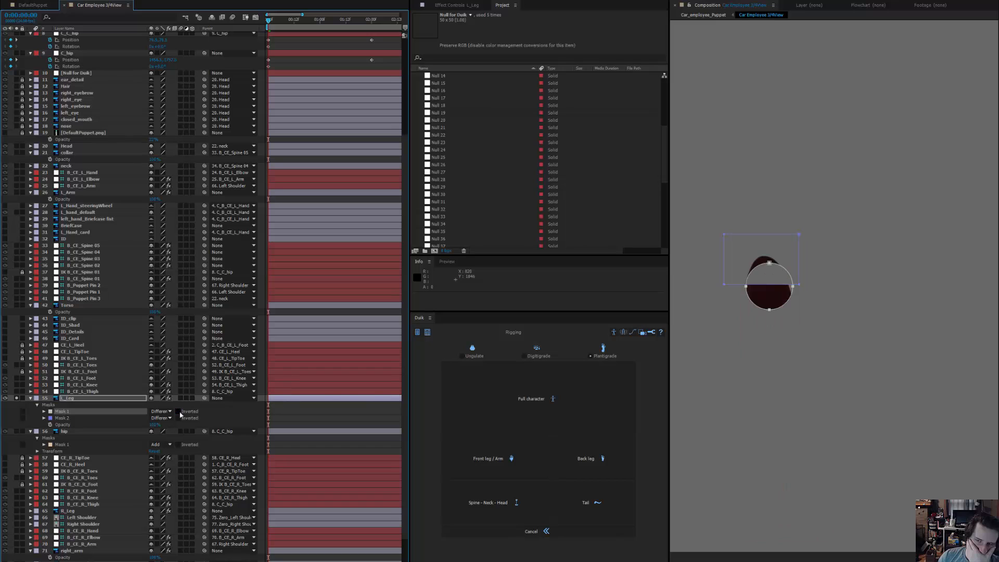
# - Delete the rectangular Mask 2 from L_Leg, try the other modes on the circular Mask 1, and set it to Add
pyautogui.click(105, 419)
pyautogui.press('Delete')
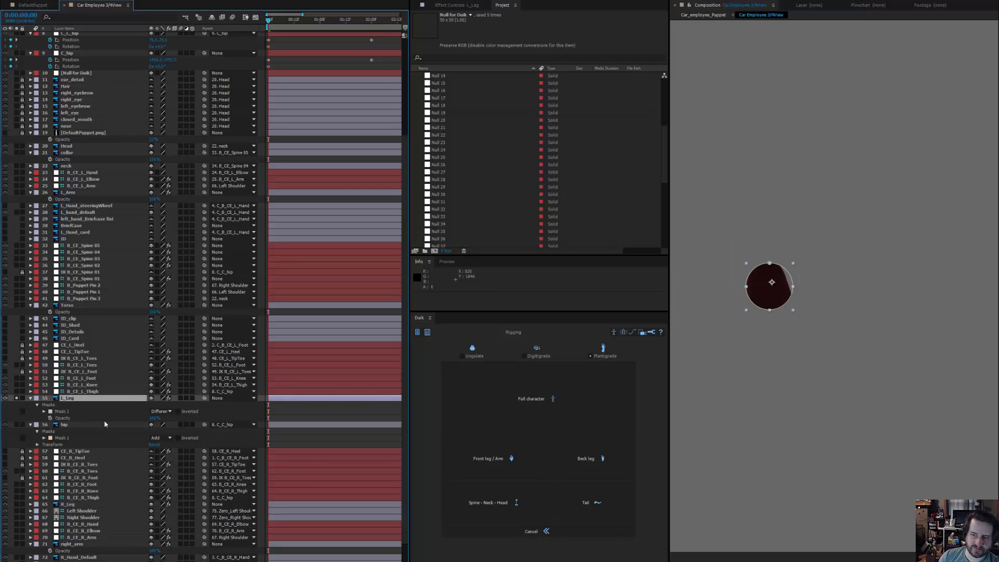
pyautogui.click(160, 411)
pyautogui.click(169, 462)
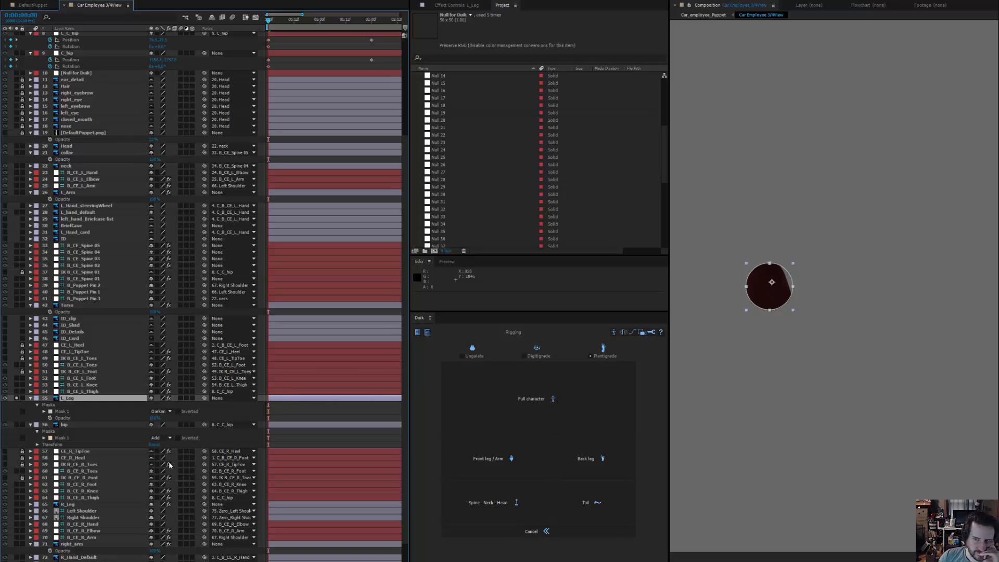
pyautogui.click(164, 412)
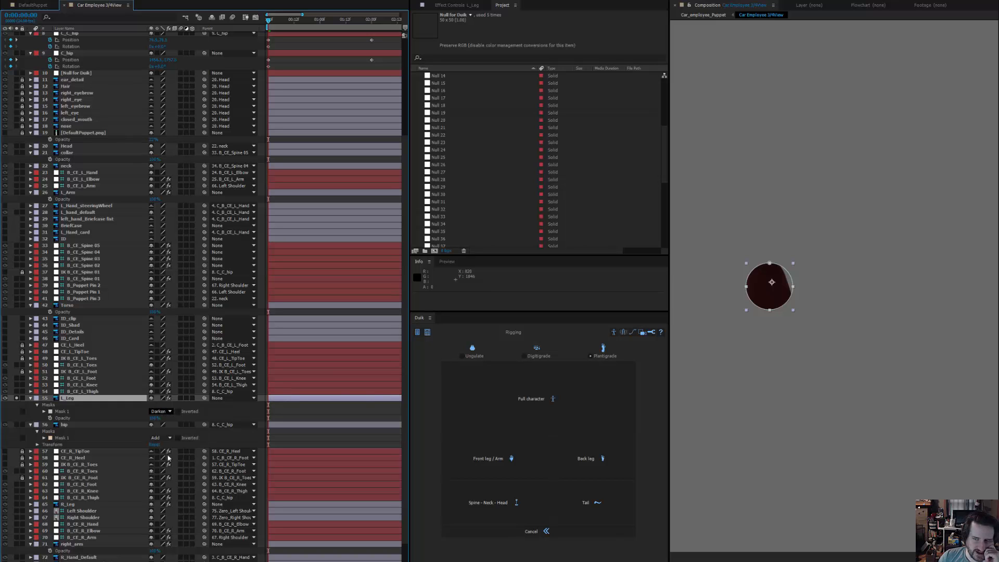
pyautogui.click(170, 453)
pyautogui.click(162, 411)
pyautogui.click(170, 446)
pyautogui.click(161, 411)
pyautogui.click(170, 439)
pyautogui.click(161, 411)
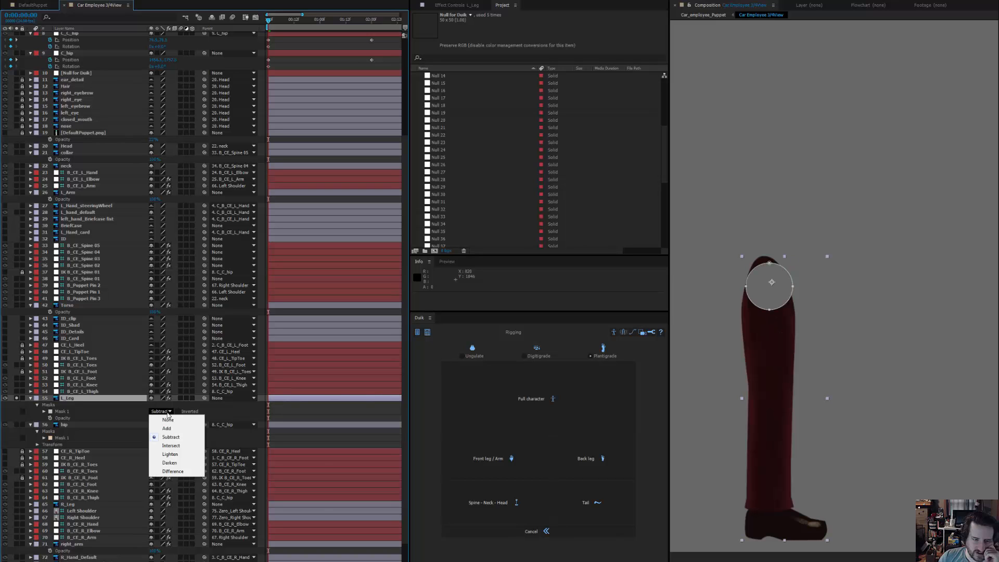
pyautogui.click(172, 429)
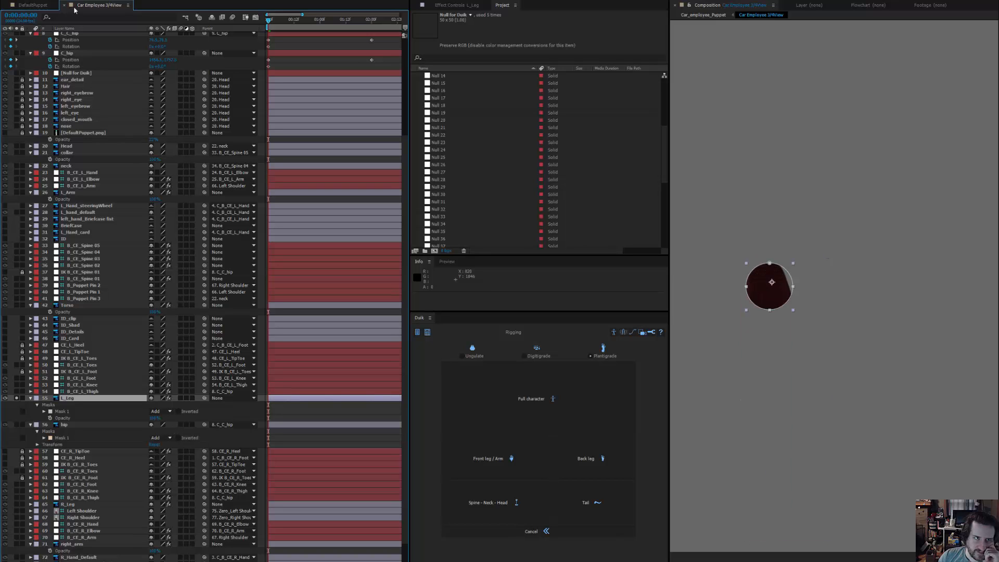
# - Draw a rectangular mask on L_Leg from the circle's middle to below the foot, widen it past the shoe tip, and hide the mask outlines
pyautogui.moveTo(802, 286); pyautogui.dragTo(723, 549)
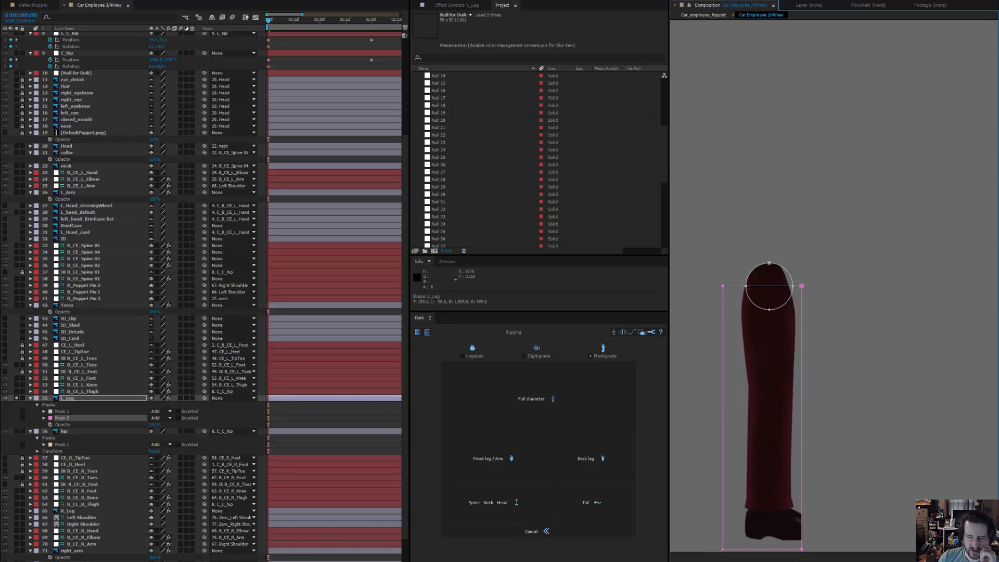
pyautogui.moveTo(835, 469); pyautogui.dragTo(827, 434)
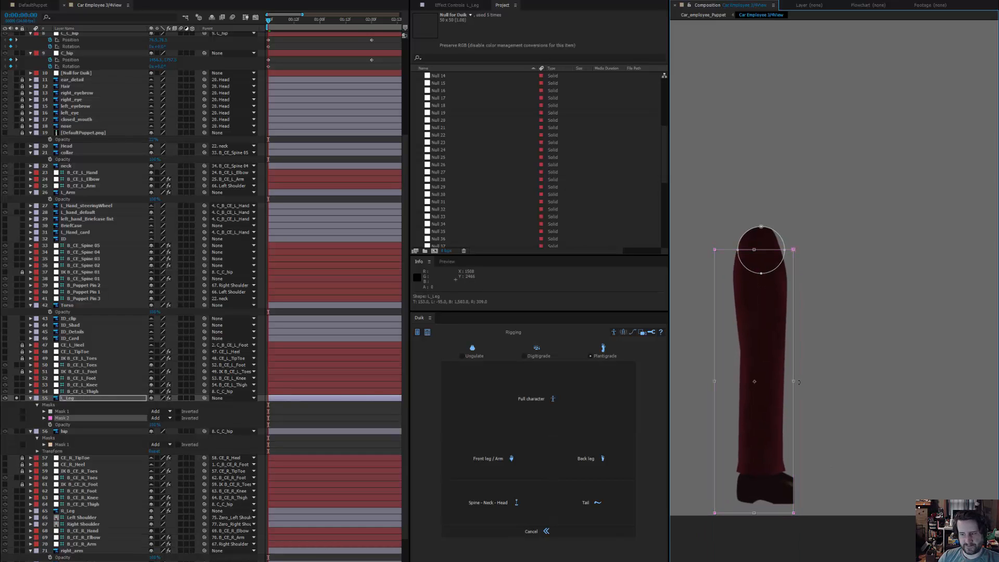
pyautogui.moveTo(794, 382); pyautogui.dragTo(826, 382)
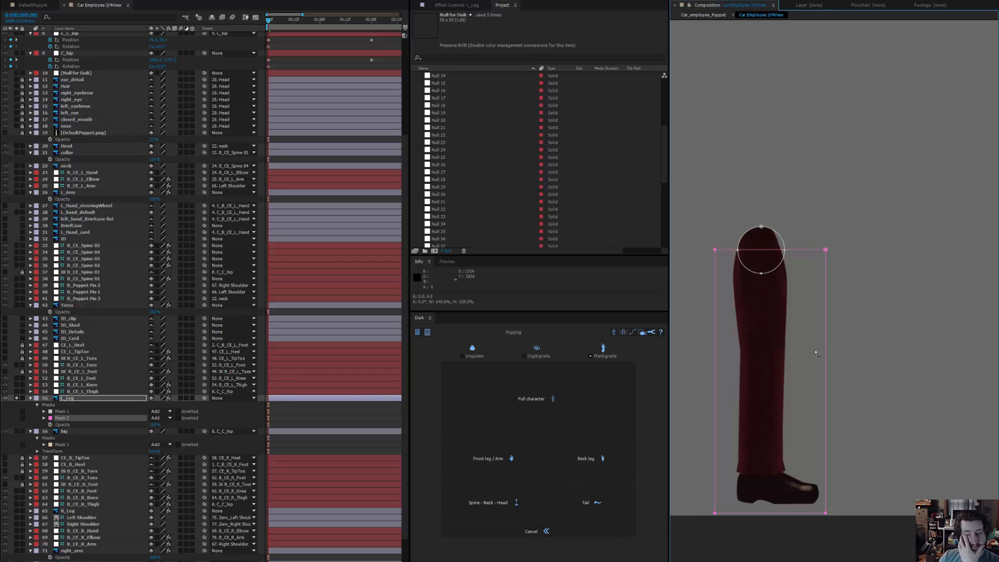
pyautogui.hotkey('ctrl', 'shift', 'h')
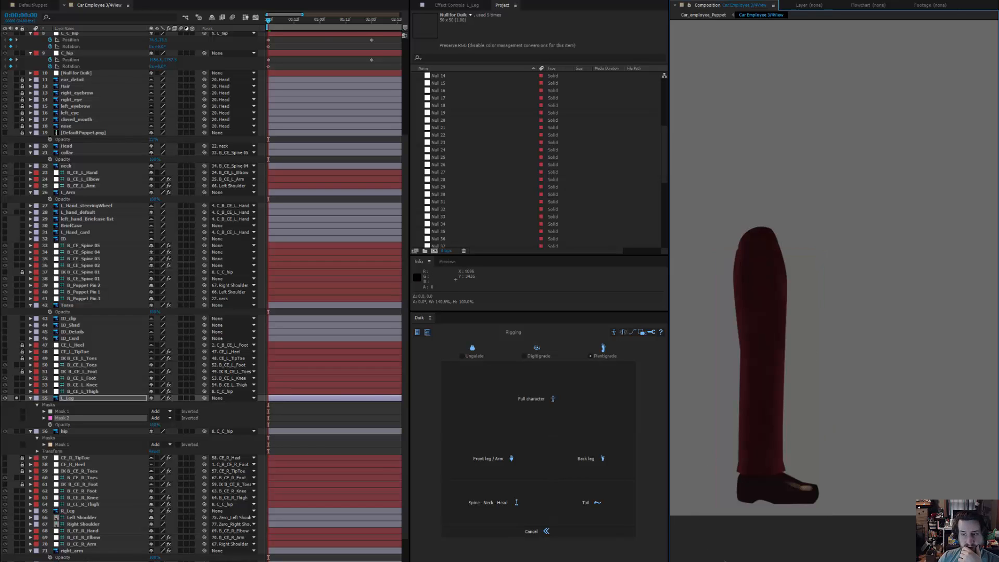
pyautogui.scroll(2, 752, 232)
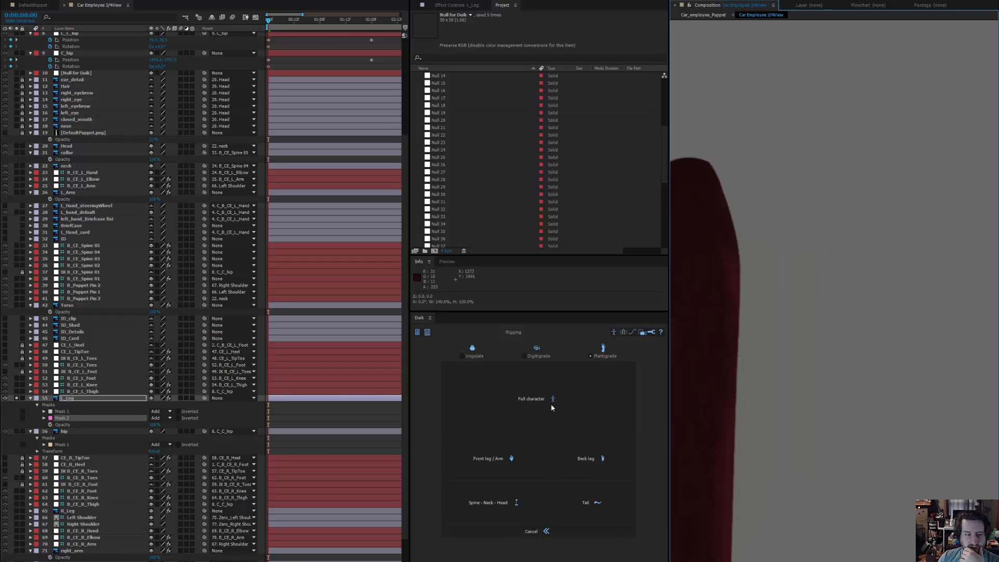
# - Try feathering L_Leg's circular Mask 1, undo the feather, and slightly increase its Mask Expansion instead
pyautogui.click(79, 411)
pyautogui.moveTo(818, 260); pyautogui.dragTo(873, 264)
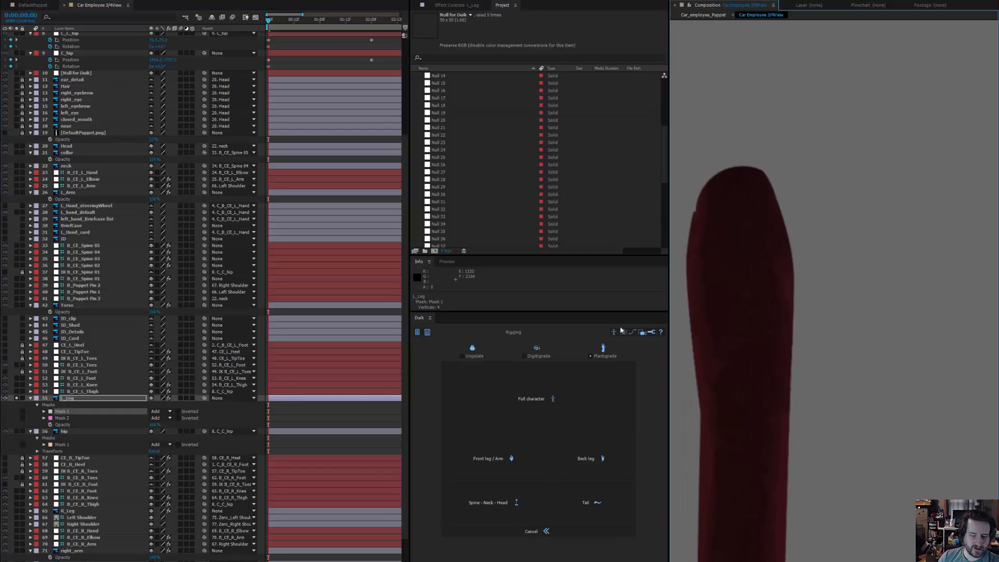
pyautogui.press('m')
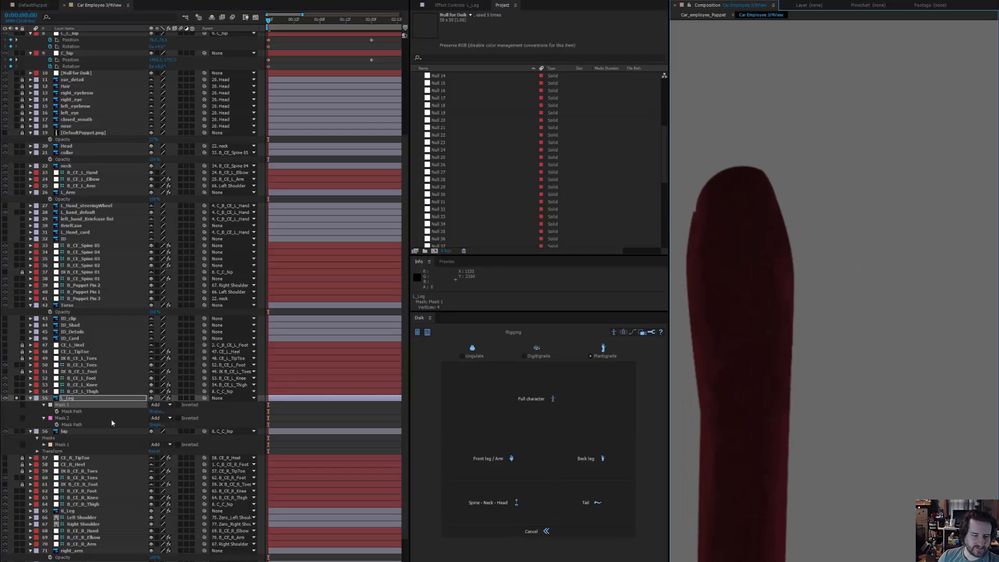
pyautogui.press('m')
pyautogui.press('m')
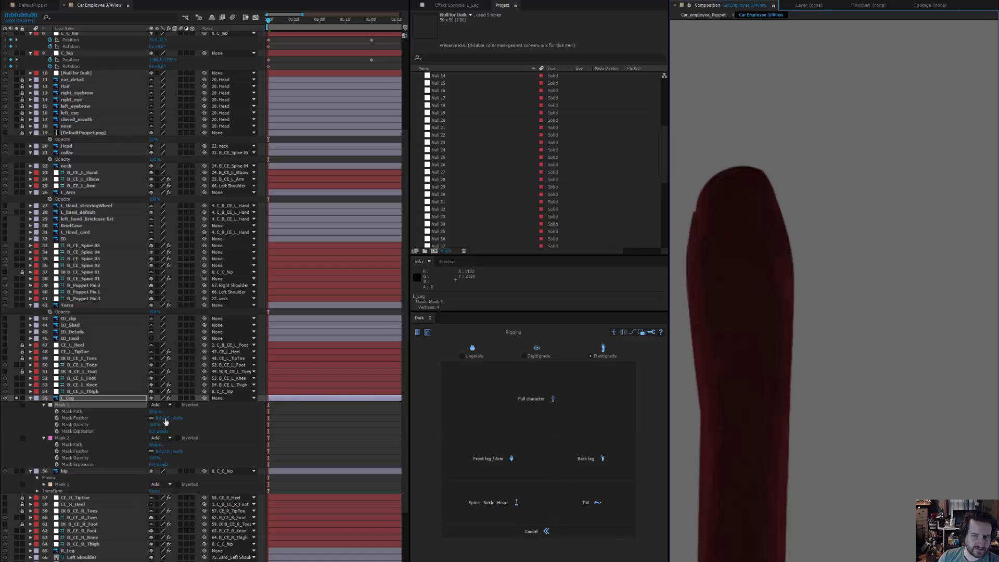
pyautogui.moveTo(166, 422); pyautogui.dragTo(173, 422)
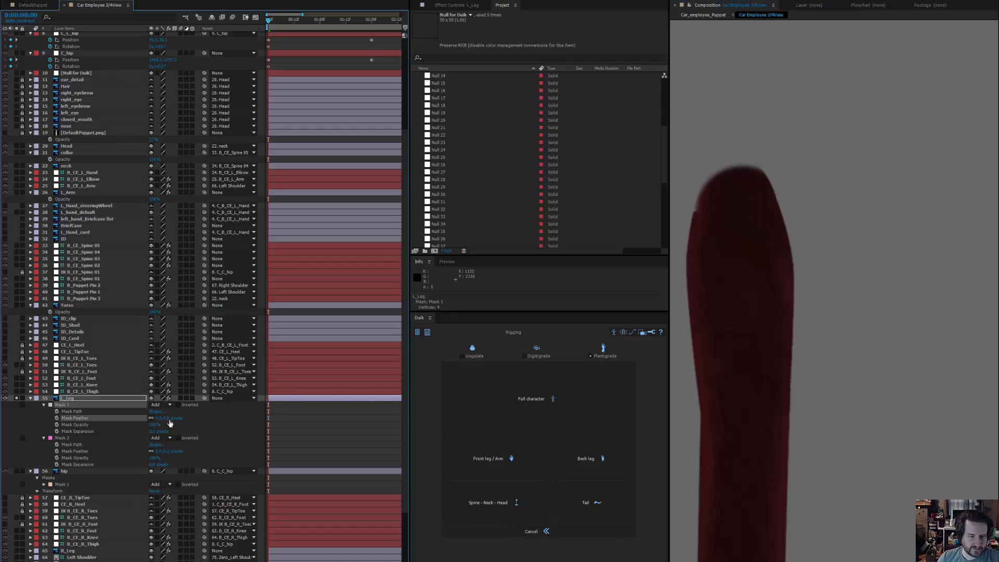
pyautogui.hotkey('ctrl', 'z')
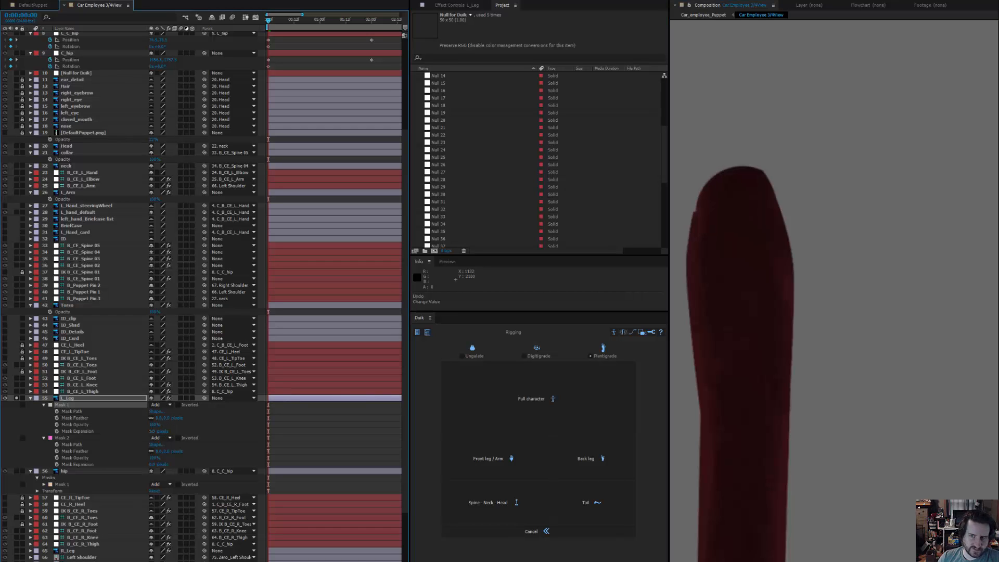
pyautogui.moveTo(152, 432); pyautogui.dragTo(155, 431)
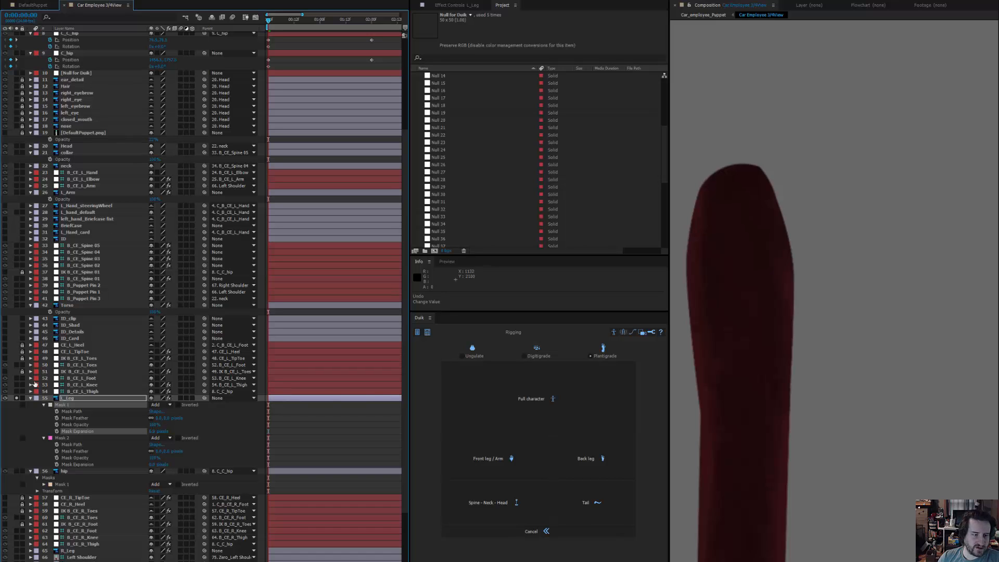
# - Turn off solo for the L_Leg layer and play and scrub the crouch motion to check the masked leg
pyautogui.click(16, 398)
pyautogui.moveTo(836, 279); pyautogui.dragTo(850, 338)
pyautogui.scroll(-1, 850, 338)
pyautogui.moveTo(272, 23); pyautogui.dragTo(404, 89)
pyautogui.moveTo(308, 116); pyautogui.dragTo(339, 110)
pyautogui.press('space')
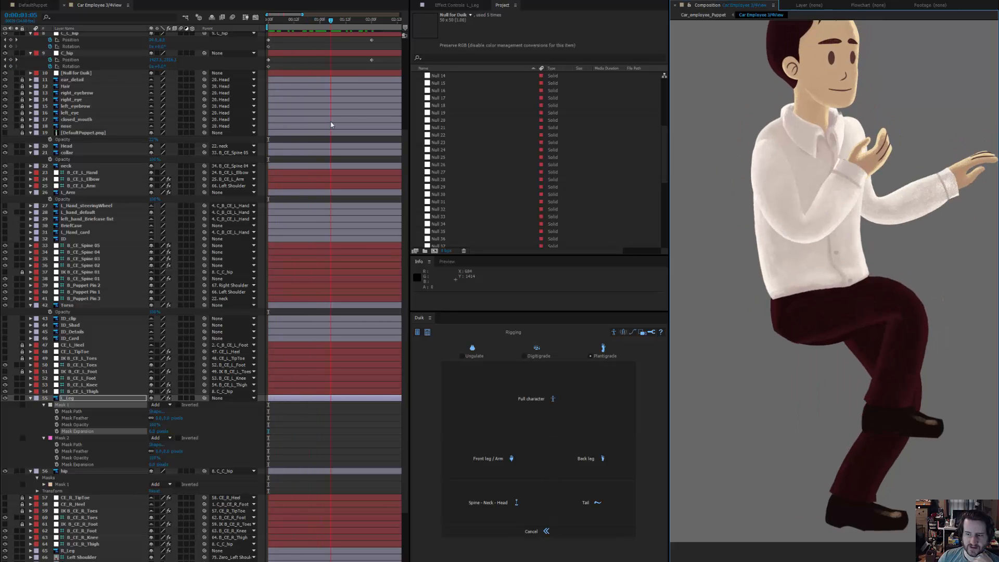
pyautogui.moveTo(331, 123); pyautogui.dragTo(329, 122)
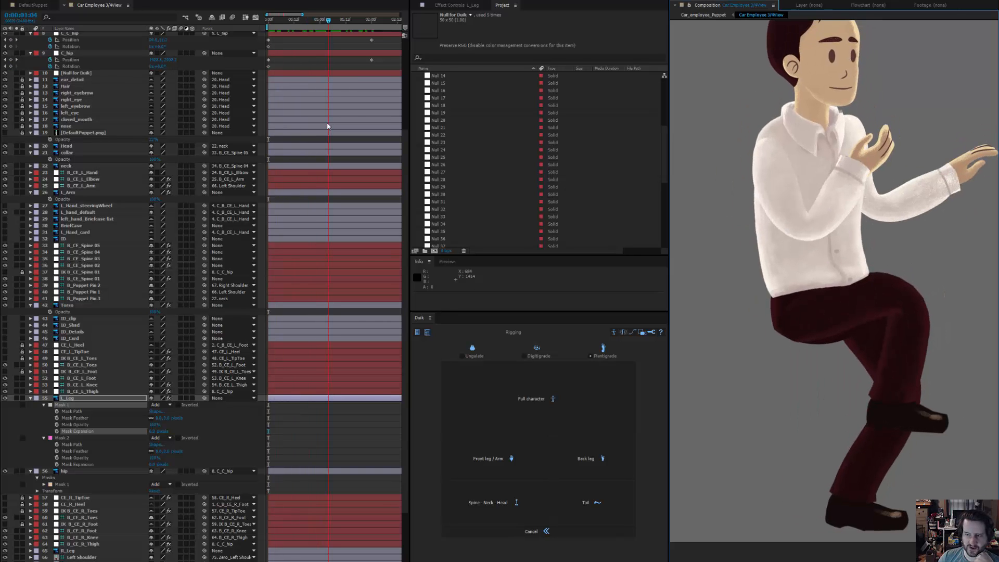
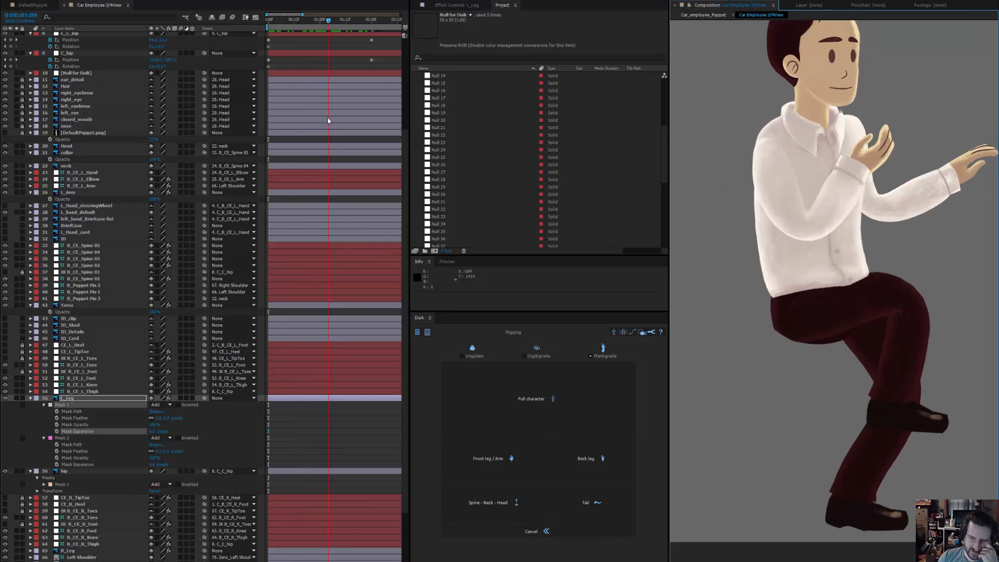
pyautogui.moveTo(328, 121); pyautogui.dragTo(328, 121)
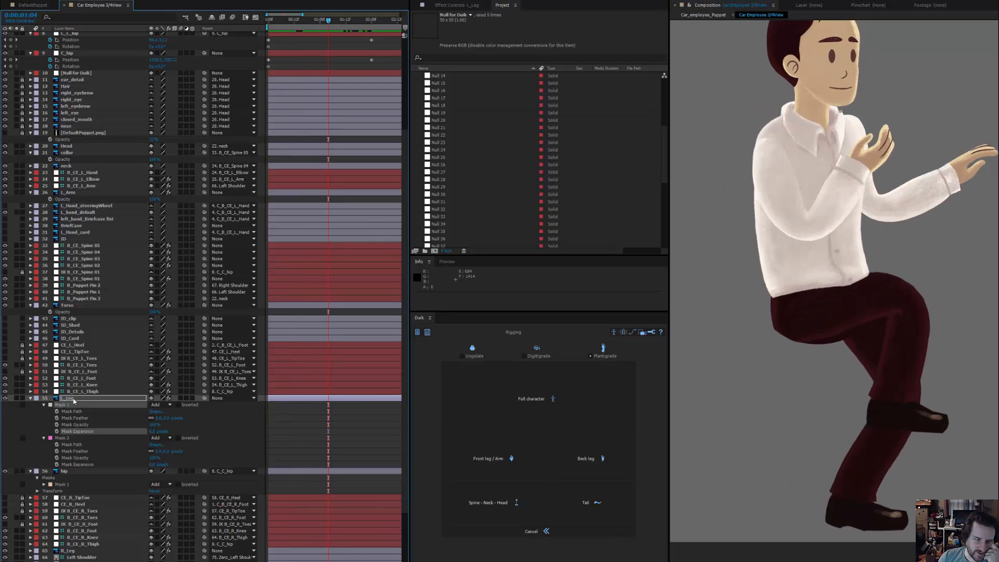
# - Try moving the L_Leg layer above Torso, preview the crouch motion, and undo the reorder
pyautogui.moveTo(73, 400); pyautogui.dragTo(96, 307)
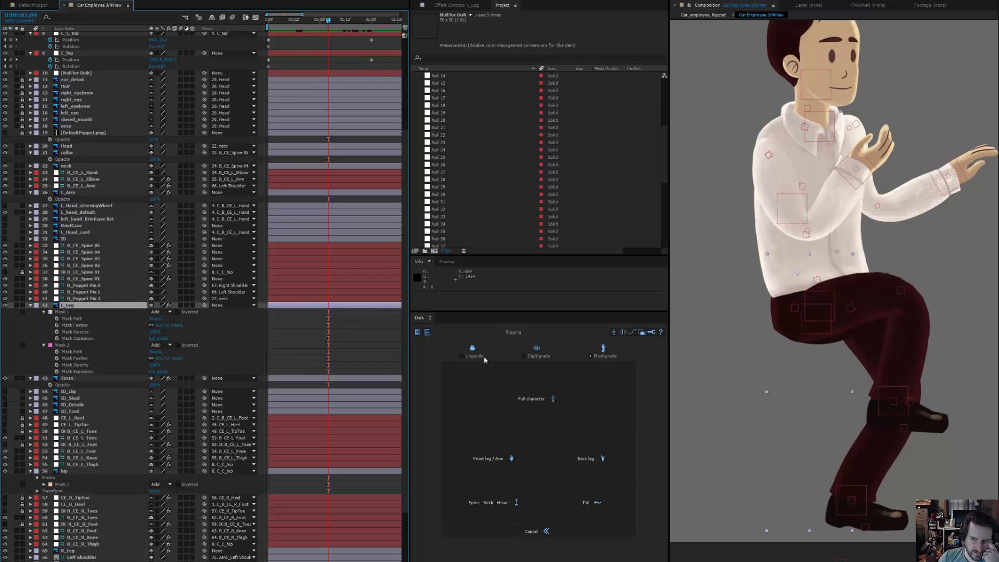
pyautogui.press('space')
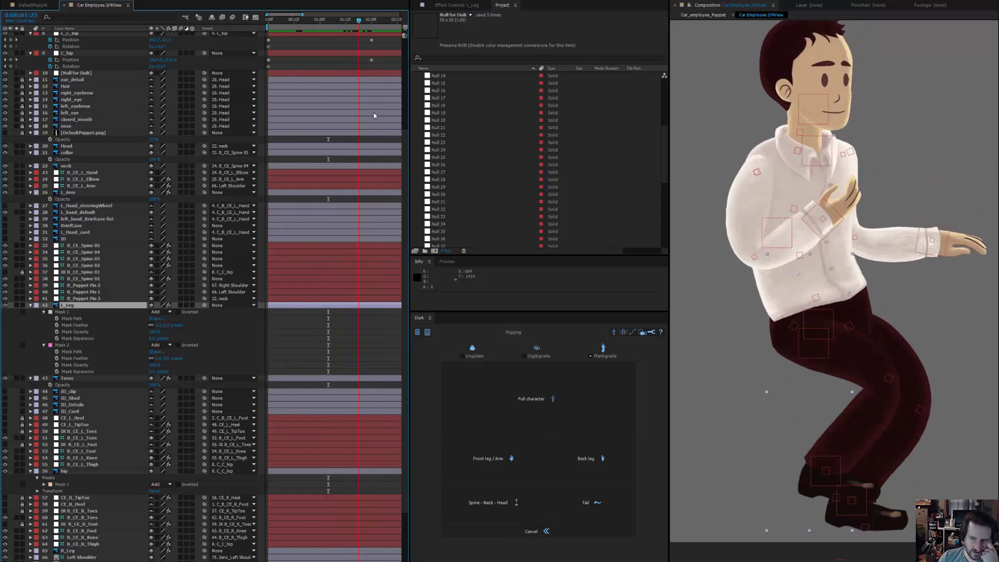
pyautogui.press('space')
pyautogui.moveTo(320, 114); pyautogui.dragTo(265, 114)
pyautogui.click(7, 0)
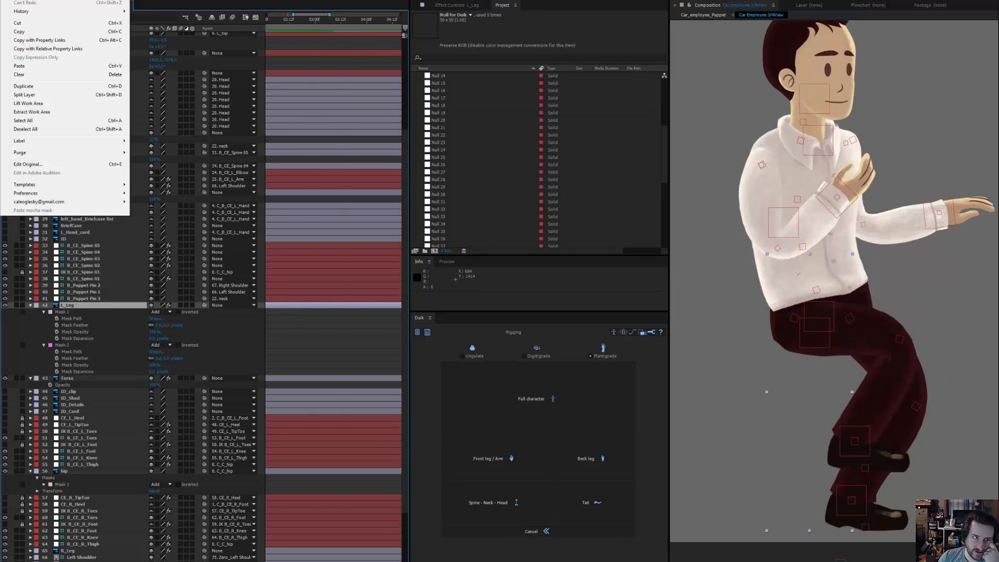
pyautogui.click(24, 1)
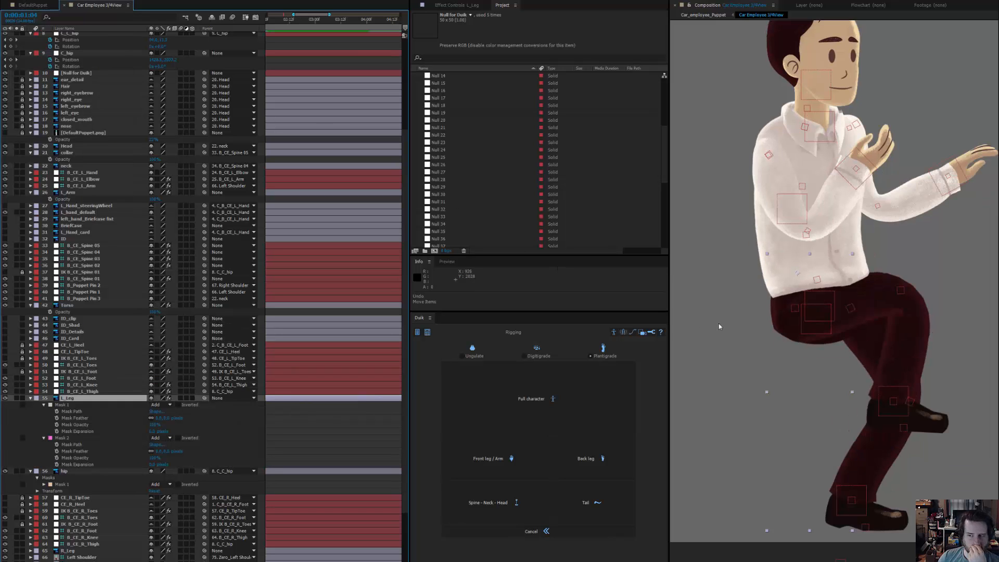
# - Copy the controllers' first-frame Position and Rotation keyframes and paste them at 3 seconds so the puppet returns to its standing pose
pyautogui.moveTo(857, 305); pyautogui.dragTo(811, 384)
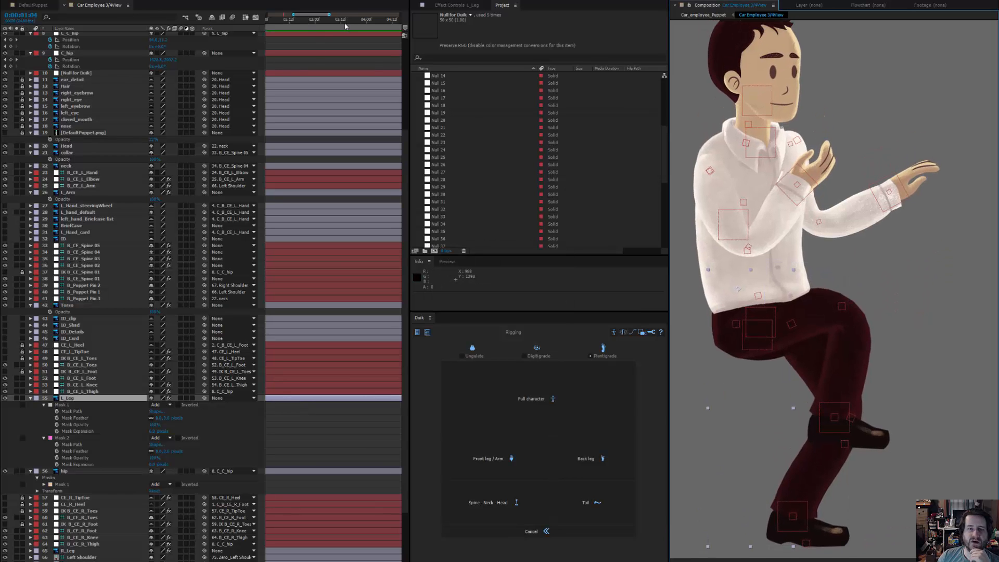
pyautogui.click(315, 27)
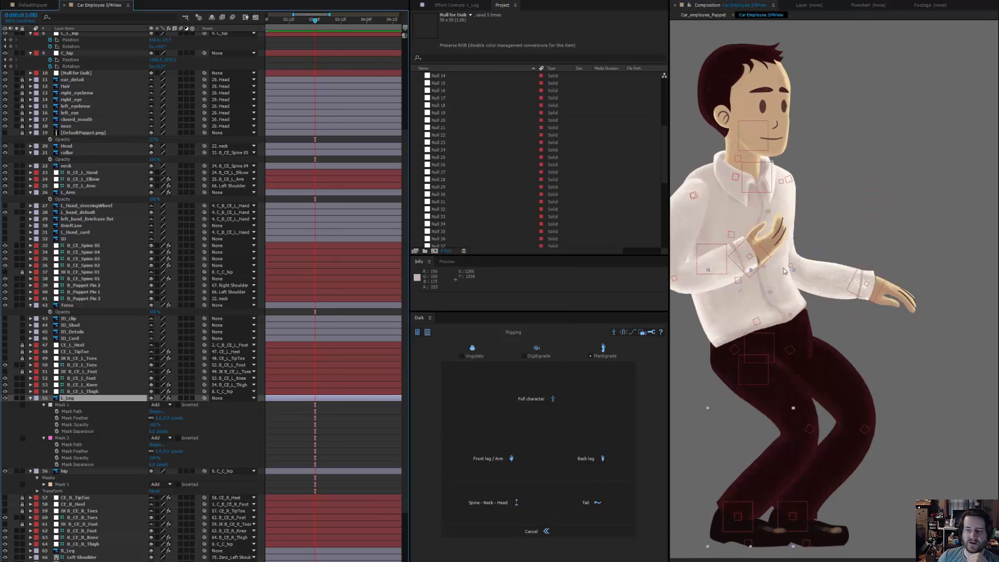
pyautogui.moveTo(808, 274); pyautogui.dragTo(849, 290)
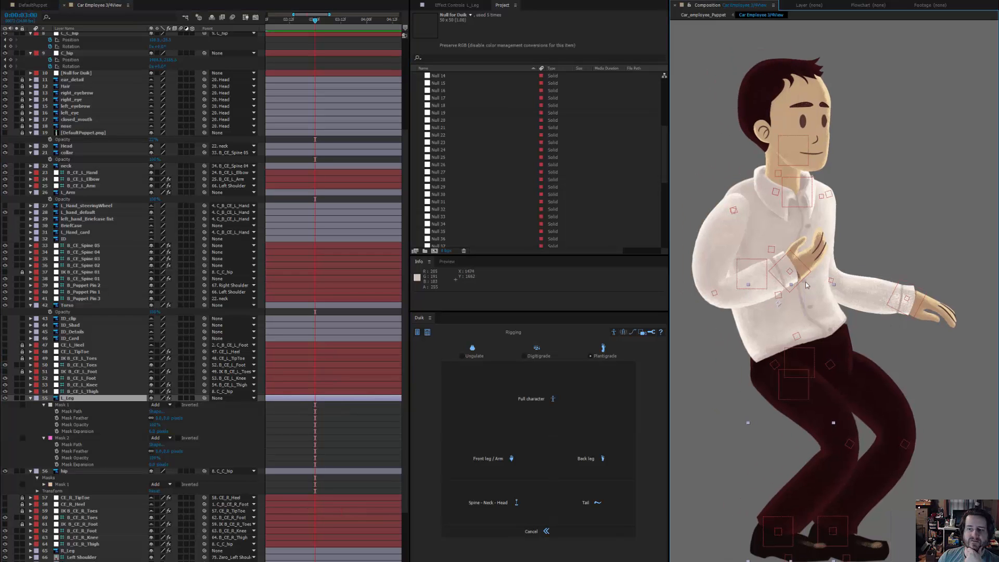
pyautogui.moveTo(826, 379); pyautogui.dragTo(861, 346)
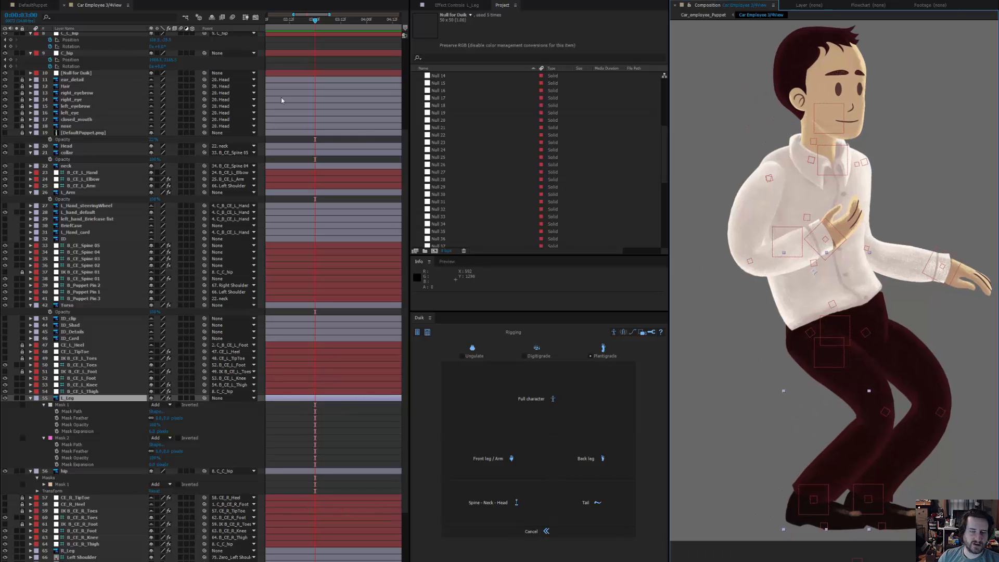
pyautogui.scroll(5, 332, 357)
pyautogui.hscroll(-3, 332, 357)
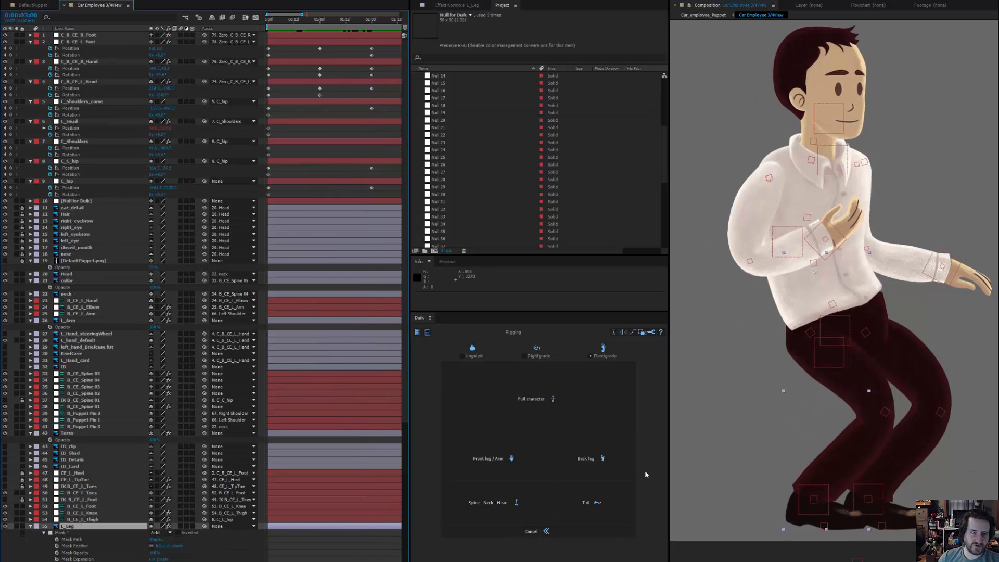
pyautogui.moveTo(280, 51); pyautogui.dragTo(259, 197)
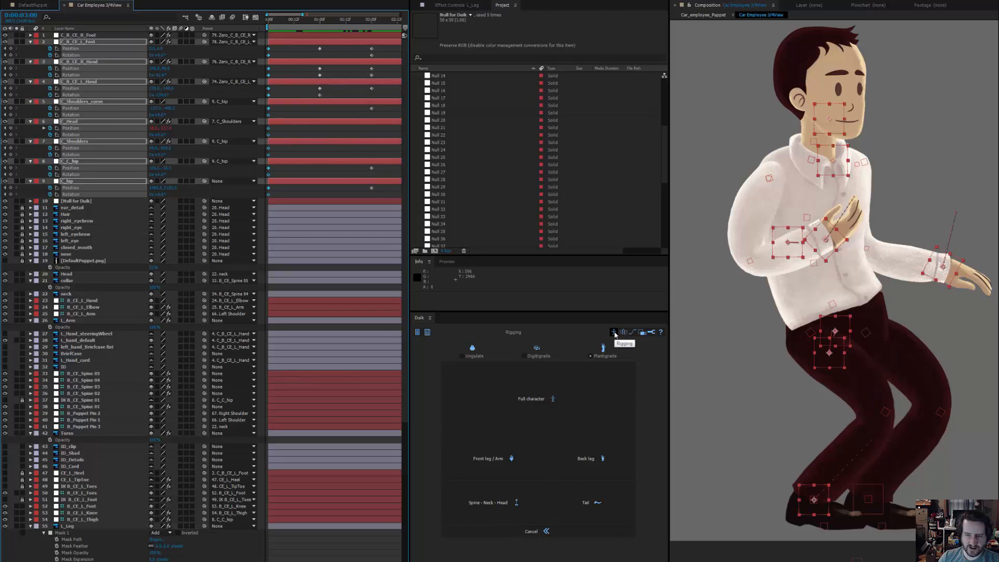
pyautogui.click(633, 332)
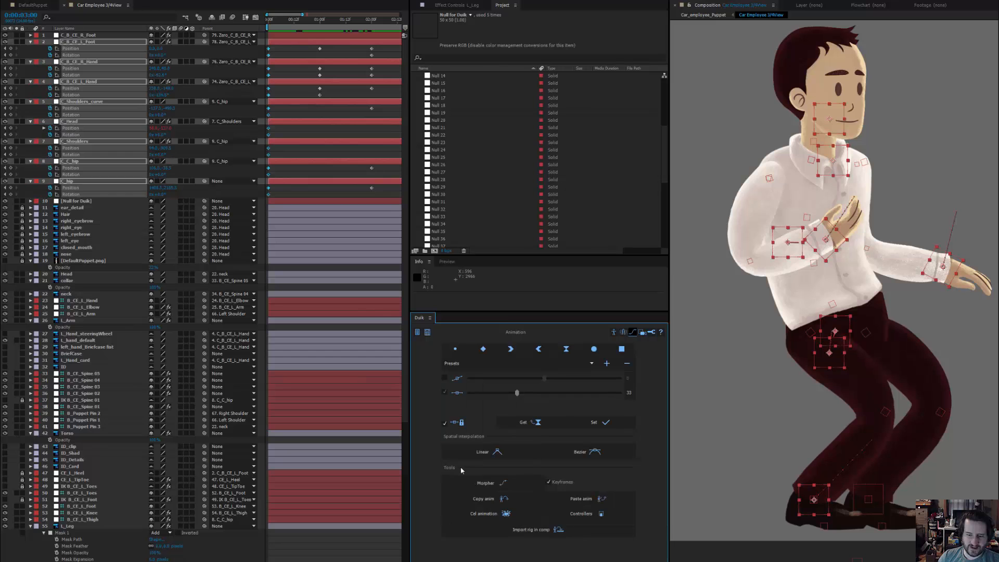
pyautogui.moveTo(352, 145); pyautogui.dragTo(264, 148)
pyautogui.click(599, 500)
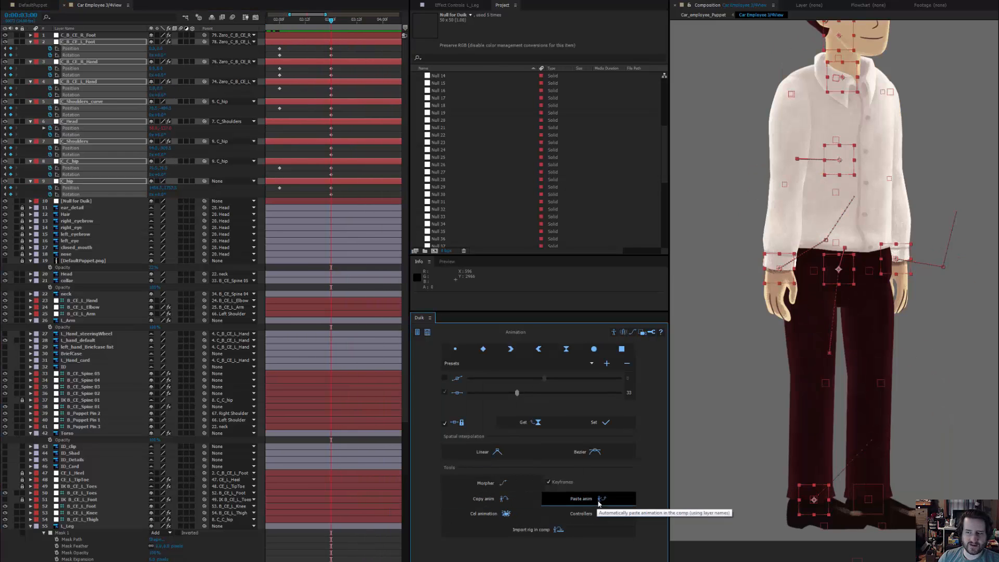
# - Widen the composition view and open the 1-walk-cycle reference image from the Character Animation Bootcamp folder
pyautogui.moveTo(844, 360); pyautogui.dragTo(818, 378)
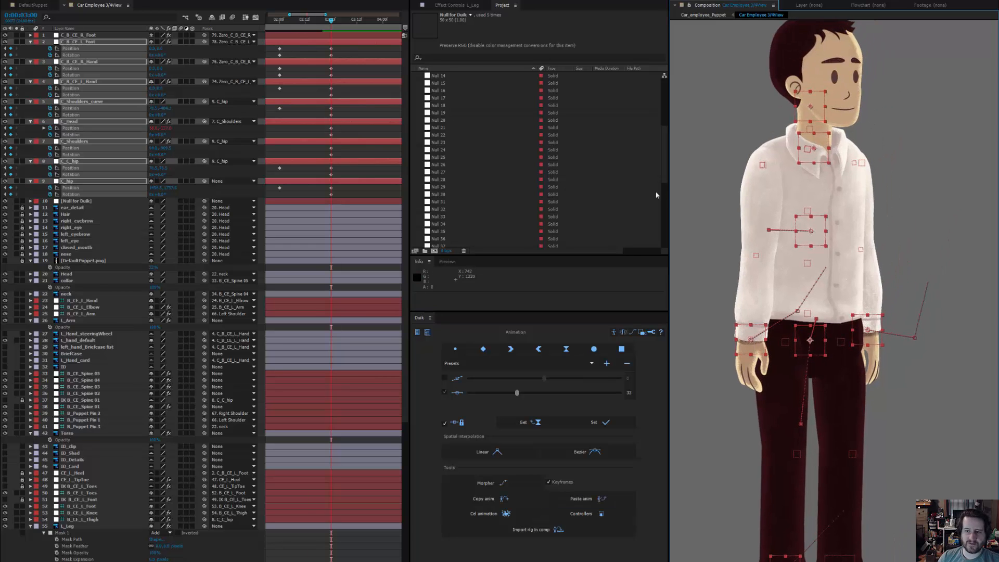
pyautogui.moveTo(671, 192); pyautogui.dragTo(543, 193)
pyautogui.moveTo(89, 557)
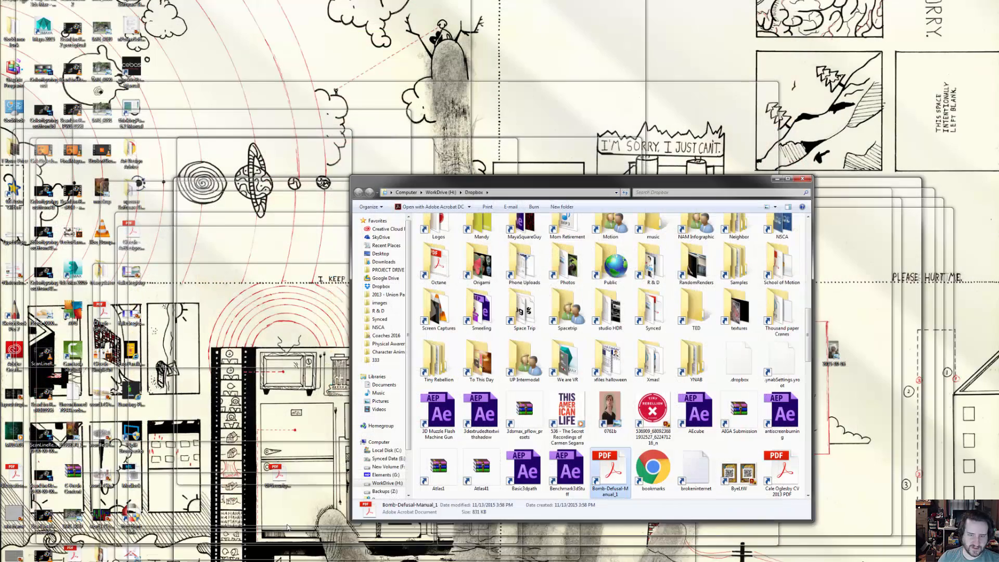
pyautogui.click(219, 542)
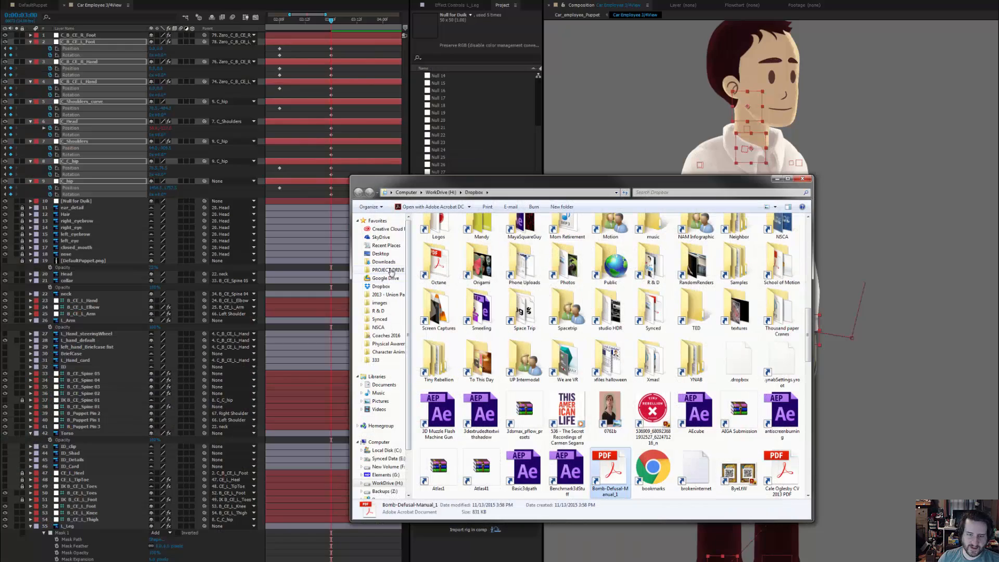
pyautogui.click(388, 352)
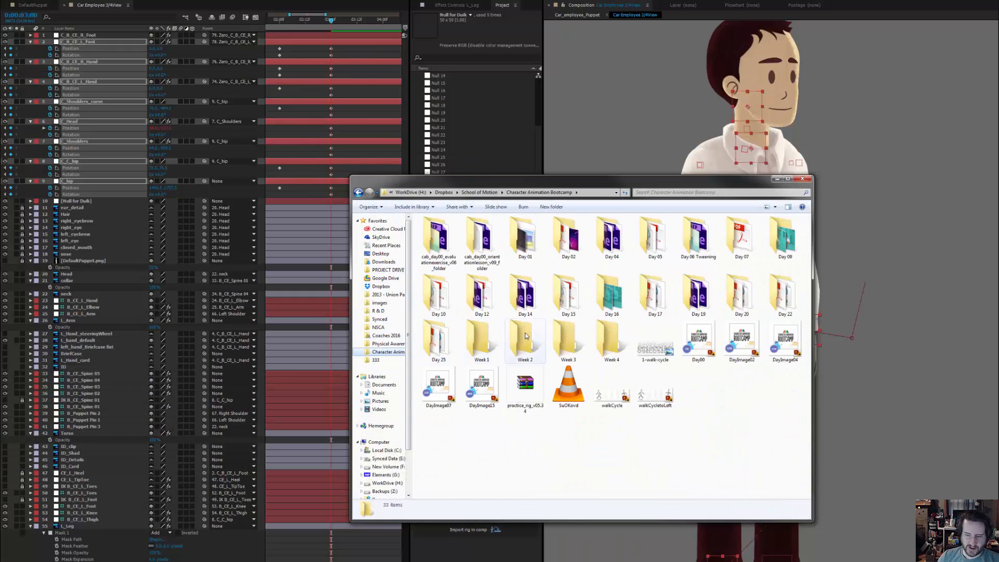
pyautogui.doubleClick(660, 346)
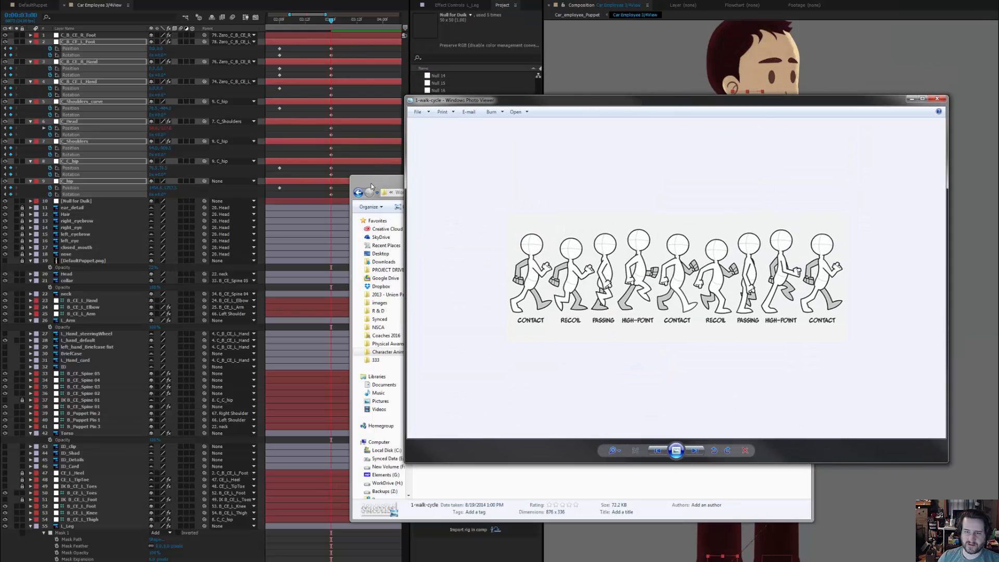
# - Clear the folder window away, examine the walk-cycle poses from contact to high-point, and move the image off the workspace
pyautogui.click(371, 186)
pyautogui.moveTo(461, 183); pyautogui.dragTo(998, 198)
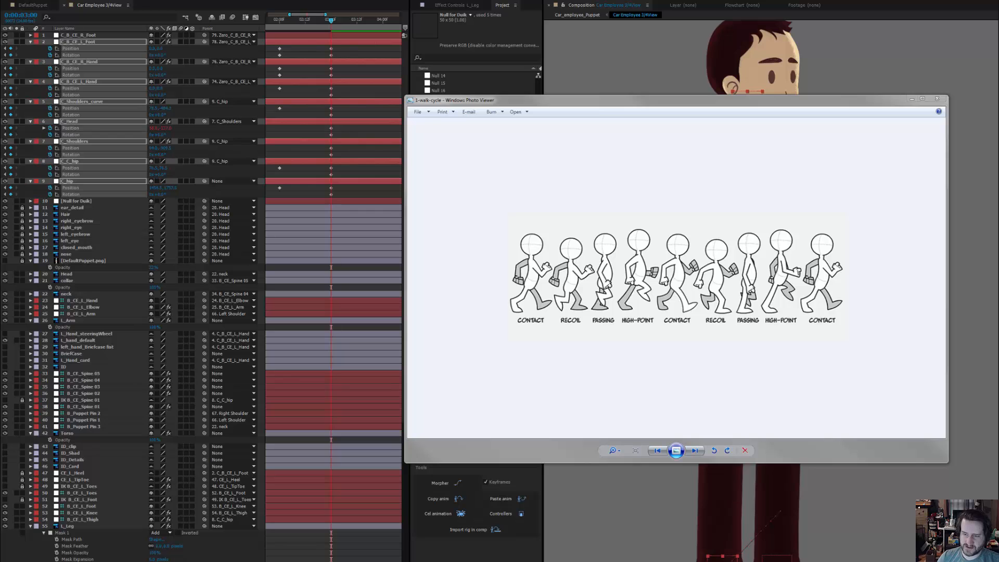
pyautogui.moveTo(727, 98); pyautogui.dragTo(455, 99)
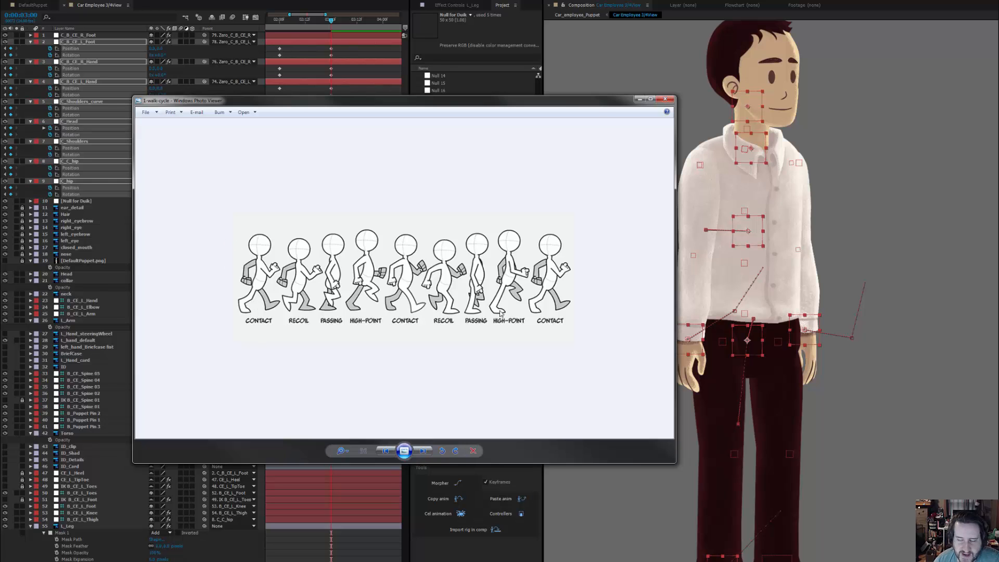
pyautogui.moveTo(597, 104); pyautogui.dragTo(996, 229)
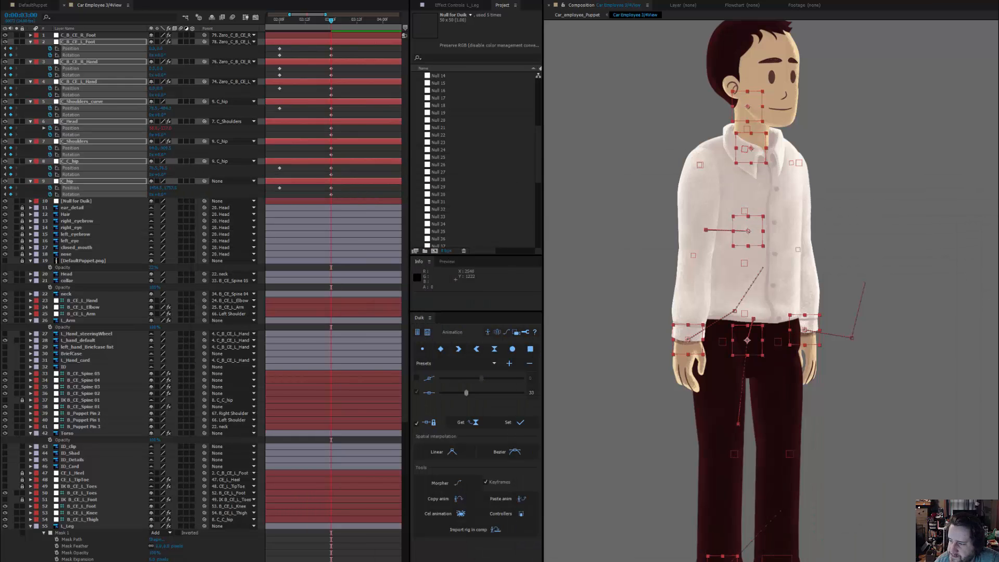
# - Show the composition rulers and place a horizontal ground guide just under the puppet's shoes, removing the stray vertical guide
pyautogui.moveTo(891, 283); pyautogui.dragTo(863, 264)
pyautogui.scroll(-2, 862, 266)
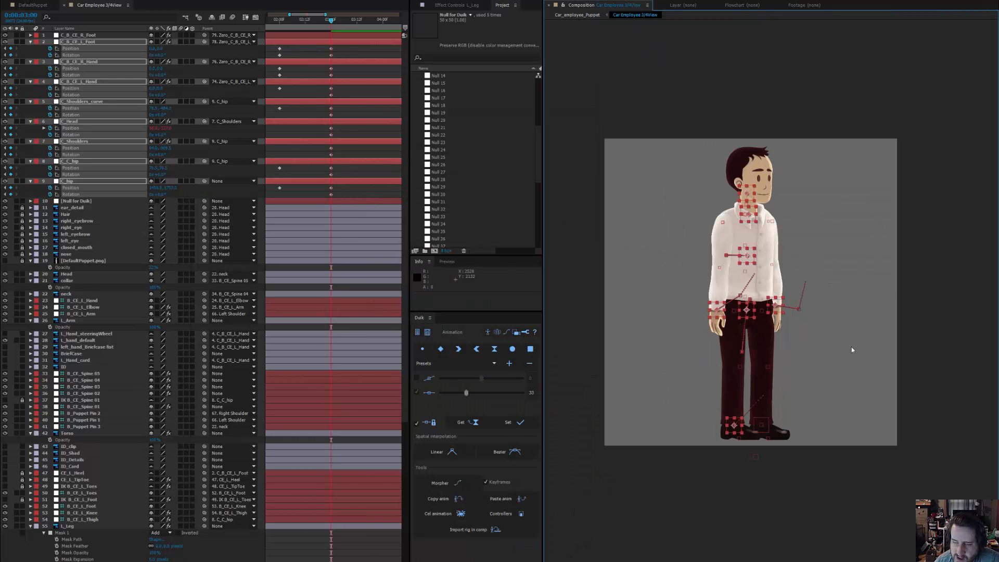
pyautogui.hotkey('ctrl', 'r')
pyautogui.moveTo(547, 104); pyautogui.dragTo(765, 120)
pyautogui.moveTo(786, 23); pyautogui.dragTo(794, 444)
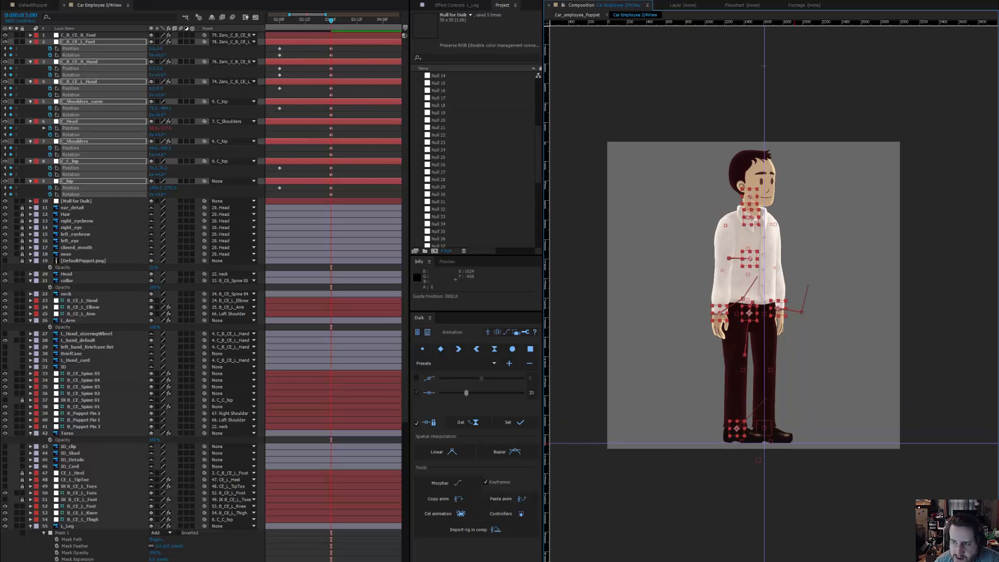
pyautogui.moveTo(763, 68); pyautogui.dragTo(546, 68)
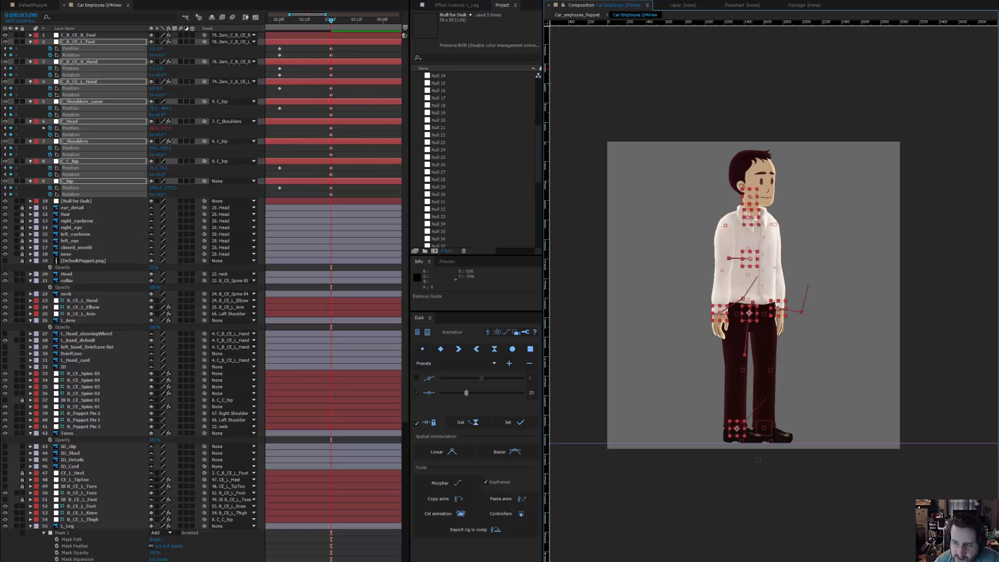
pyautogui.scroll(1, 847, 425)
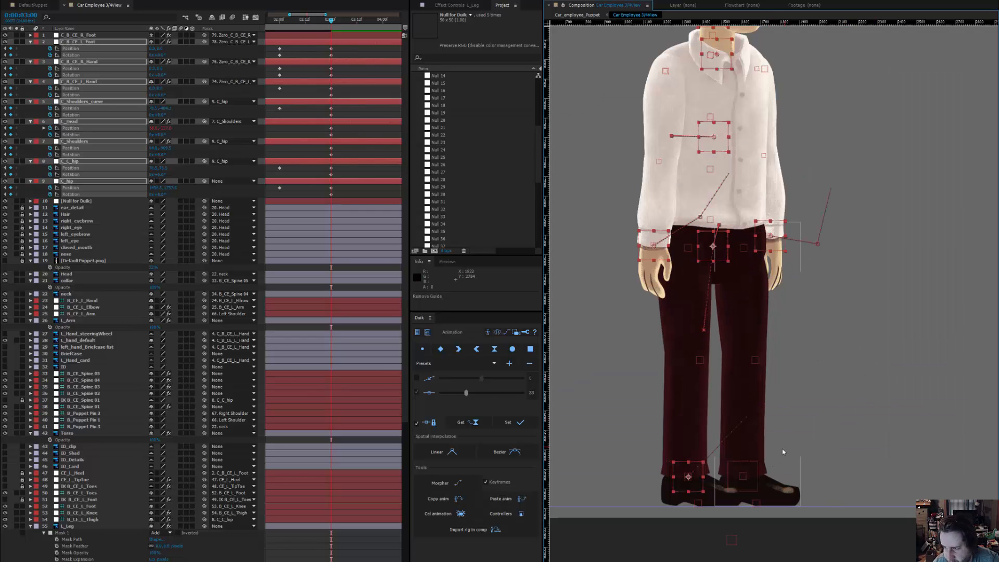
pyautogui.moveTo(687, 479); pyautogui.dragTo(670, 484)
pyautogui.hotkey('ctrl', 'z')
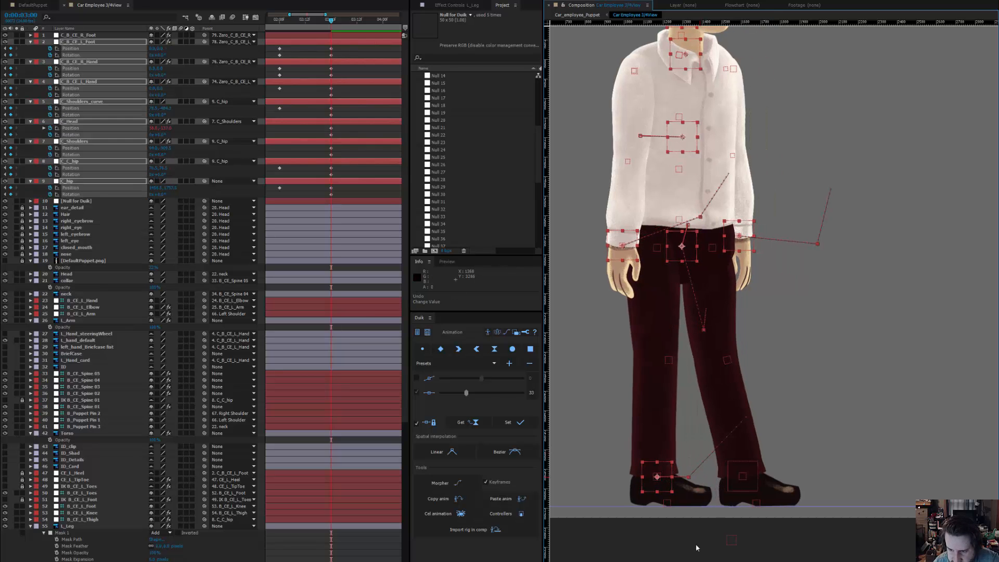
pyautogui.click(696, 546)
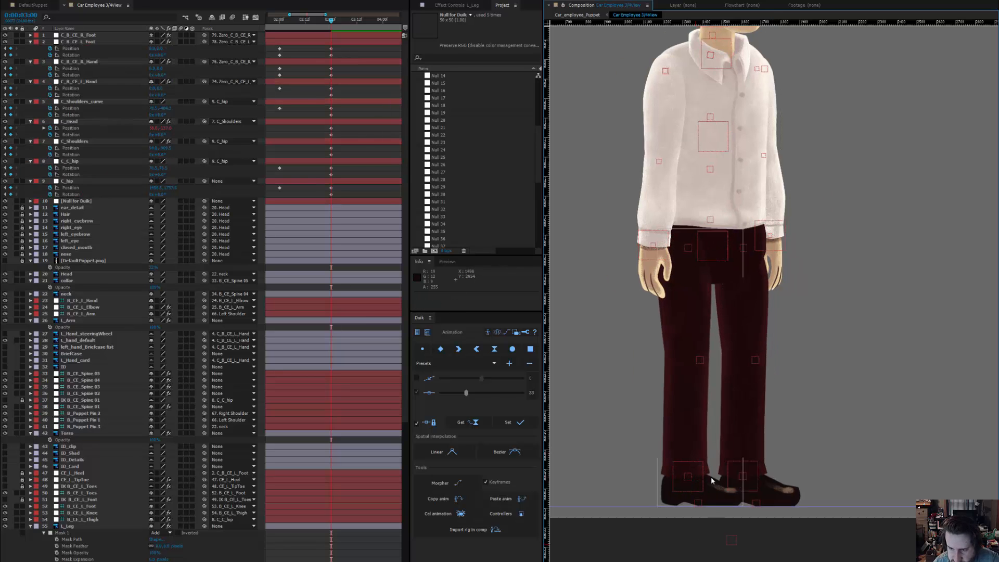
# - Reveal Position and Rotation on the right foot controller C_B_CE_R_Foot and start keyframing both at 3 seconds
pyautogui.click(754, 472)
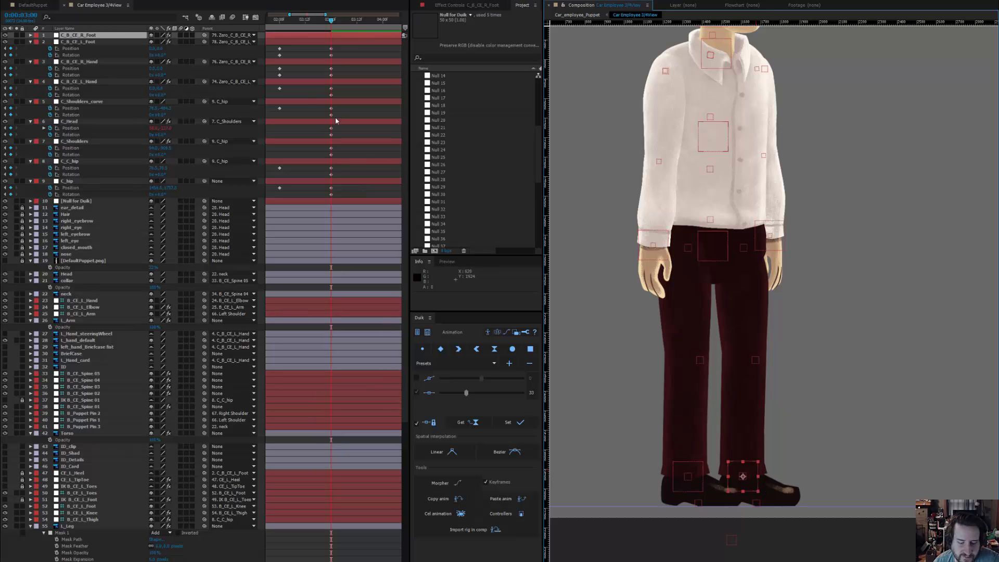
pyautogui.press('p')
pyautogui.hotkey('shift', 'r')
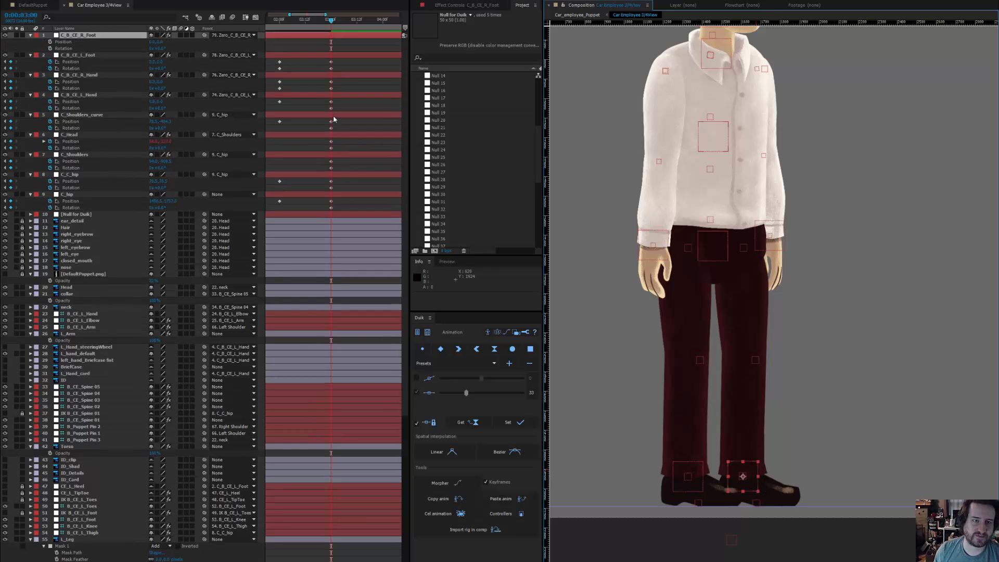
pyautogui.moveTo(50, 42); pyautogui.dragTo(50, 48)
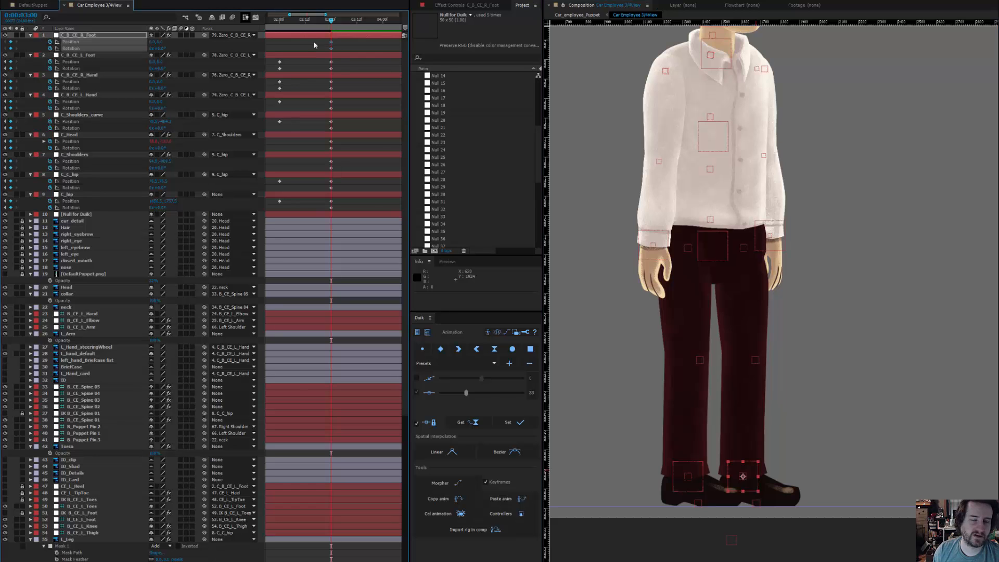
# - Add Position and Rotation keyframes for the right foot controller C_B_CE_R_Foot at 1 second and 2 seconds
pyautogui.moveTo(332, 43); pyautogui.dragTo(496, 46)
pyautogui.moveTo(292, 23); pyautogui.dragTo(213, 30)
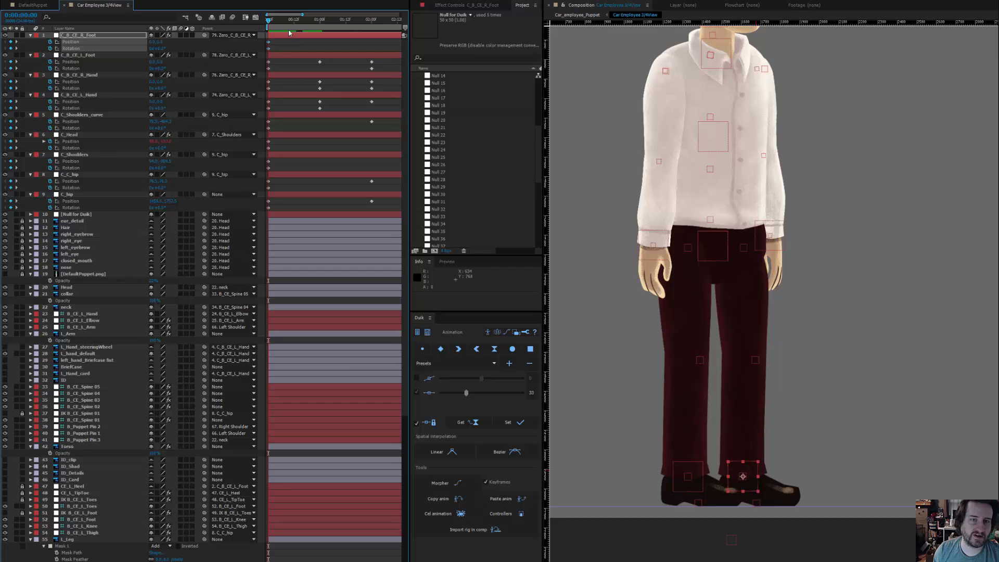
pyautogui.click(319, 22)
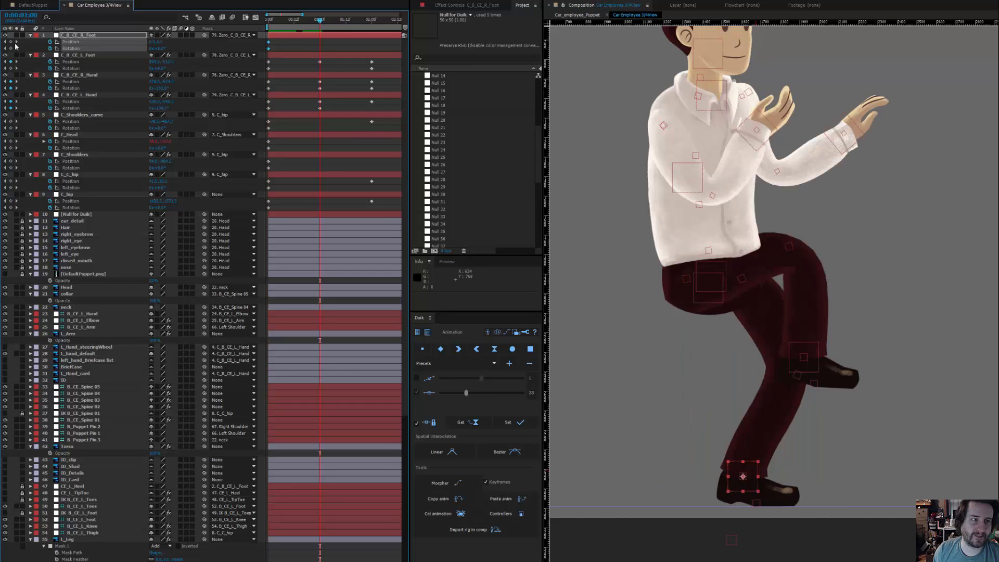
pyautogui.hscroll(3, 313, 79)
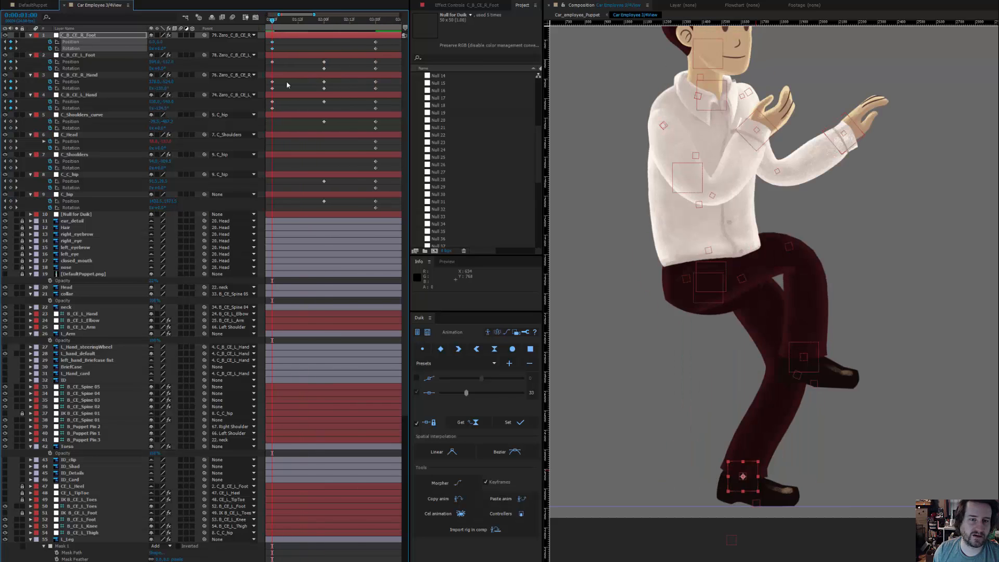
pyautogui.click(323, 22)
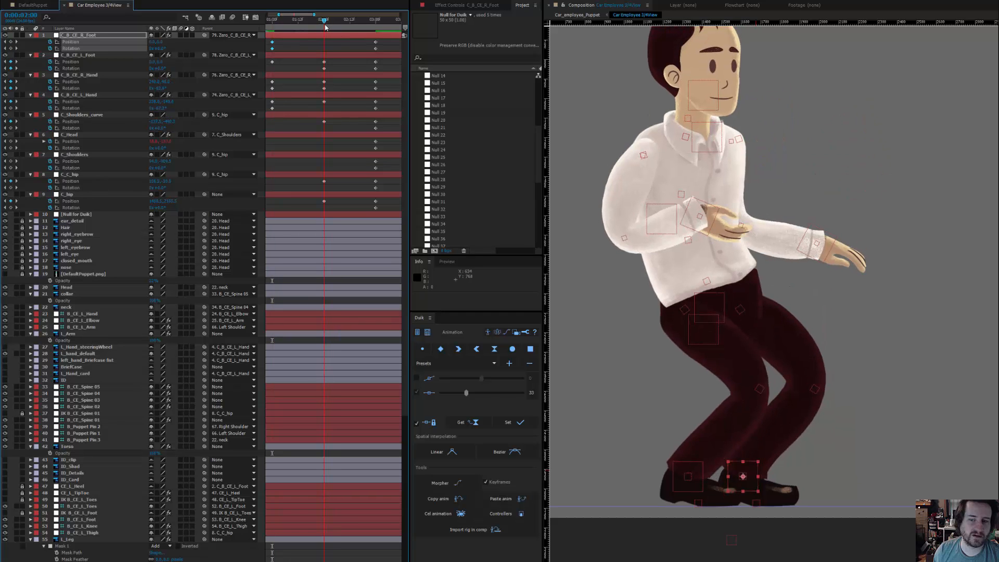
pyautogui.click(10, 41)
pyautogui.click(10, 49)
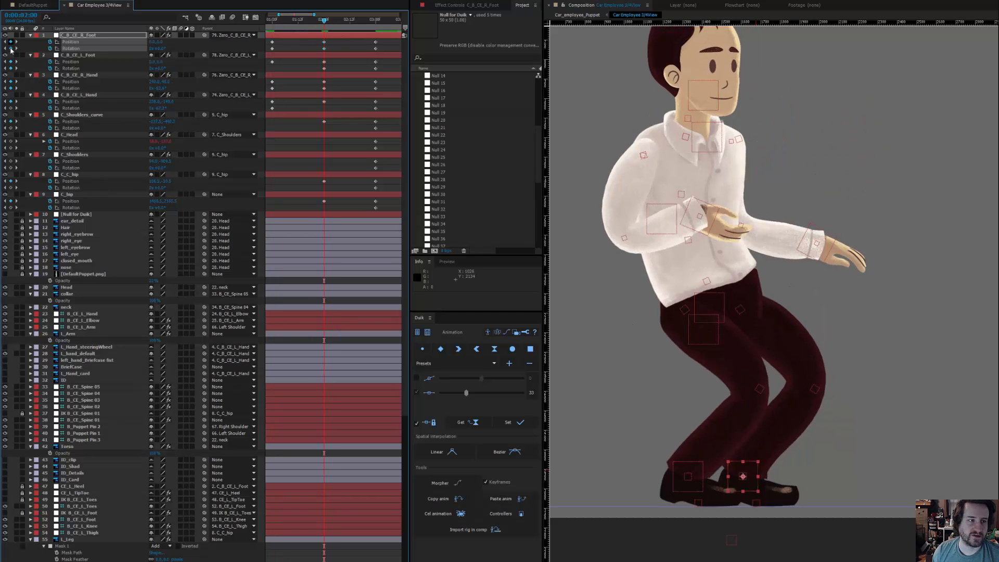
# - At 3 seconds, move the right foot controller forward and bring up its foot roll effect with Tiptoe, Heel and Foot roll keyframed
pyautogui.click(376, 21)
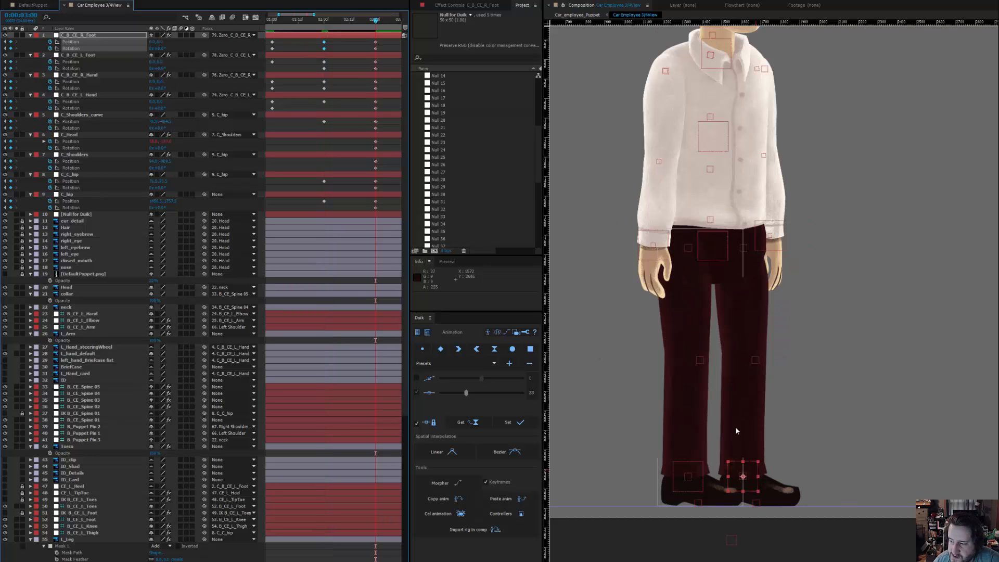
pyautogui.moveTo(752, 480); pyautogui.dragTo(787, 492)
pyautogui.hotkey('ctrl', 'z')
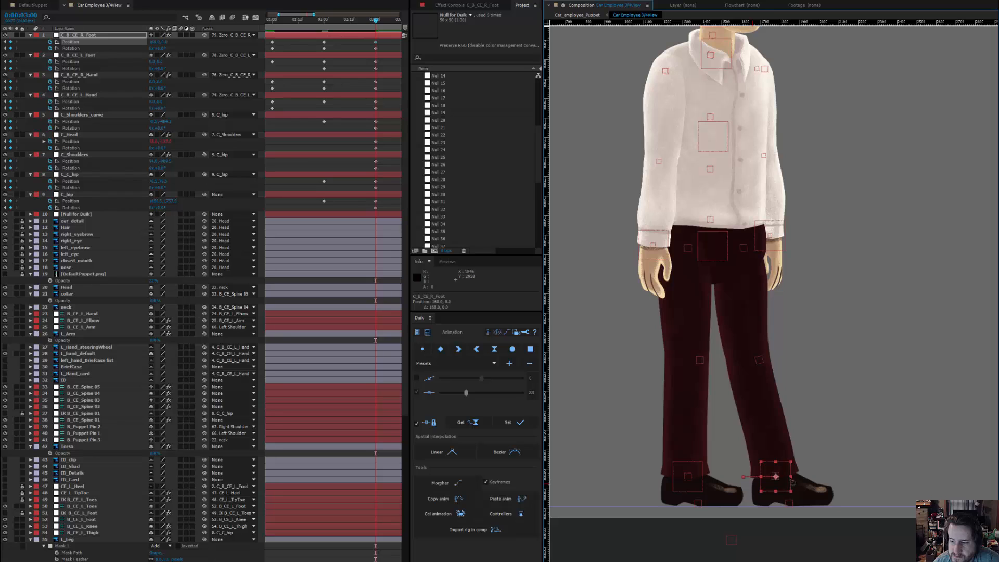
pyautogui.click(474, 7)
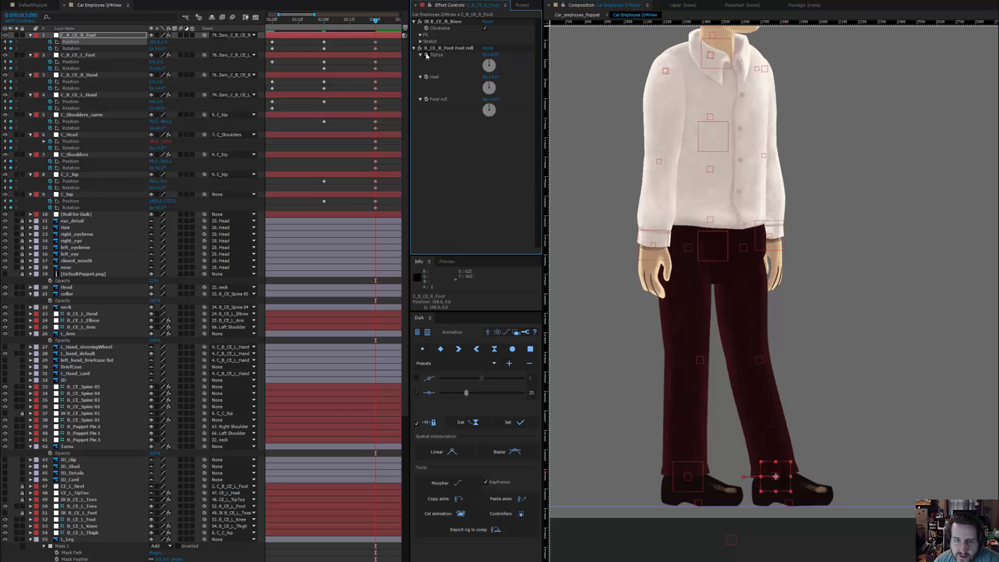
pyautogui.click(429, 100)
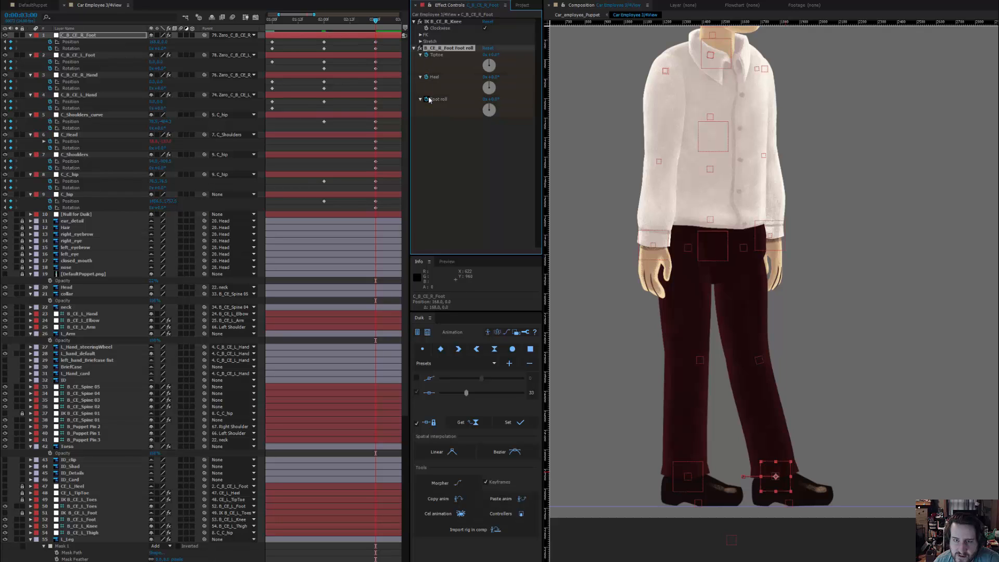
# - Tilt the right foot back on its heel with the Heel control and move it further forward into a contact pose
pyautogui.moveTo(492, 55); pyautogui.dragTo(487, 56)
pyautogui.hotkey('ctrl', 'z')
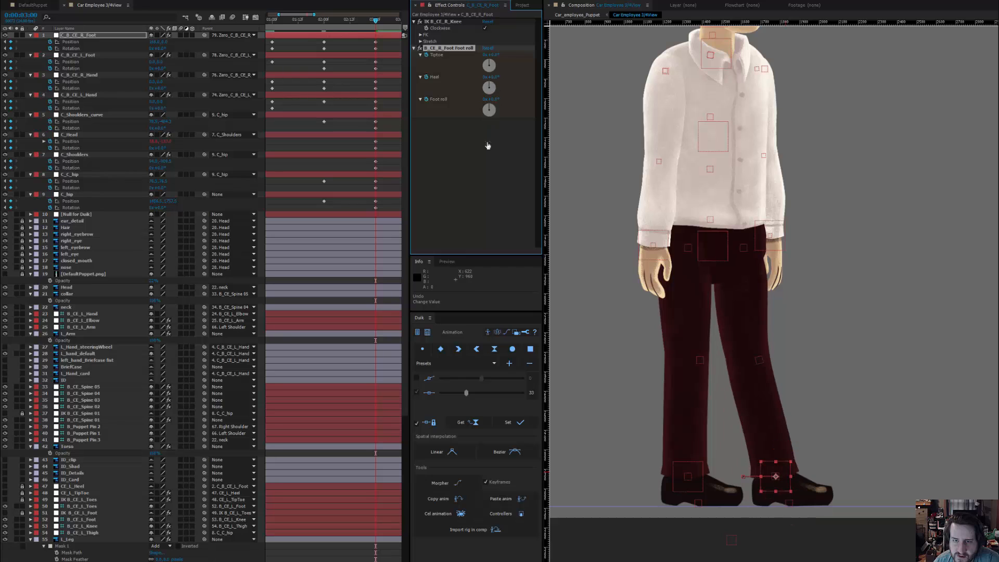
pyautogui.moveTo(495, 77); pyautogui.dragTo(490, 77)
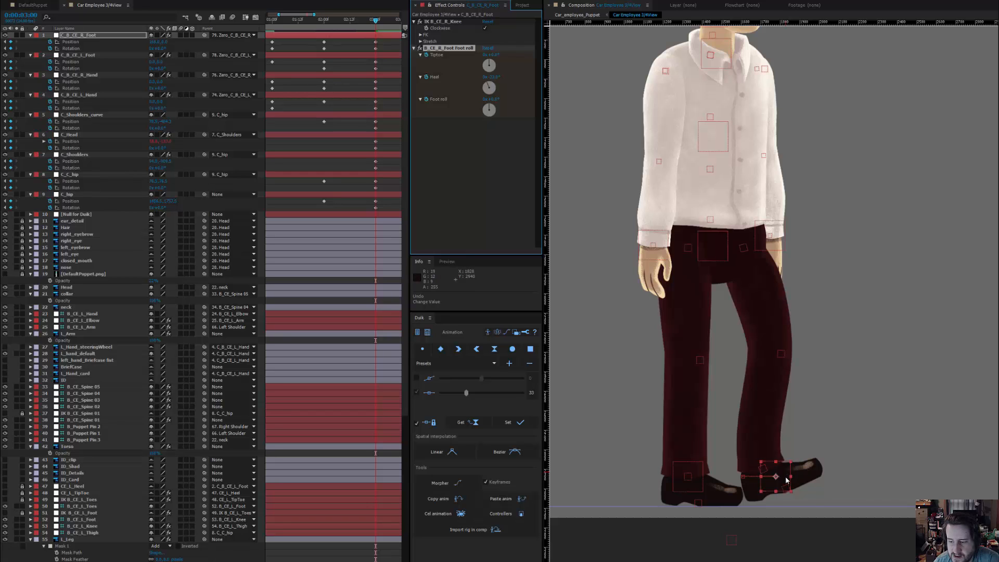
pyautogui.moveTo(786, 481); pyautogui.dragTo(817, 482)
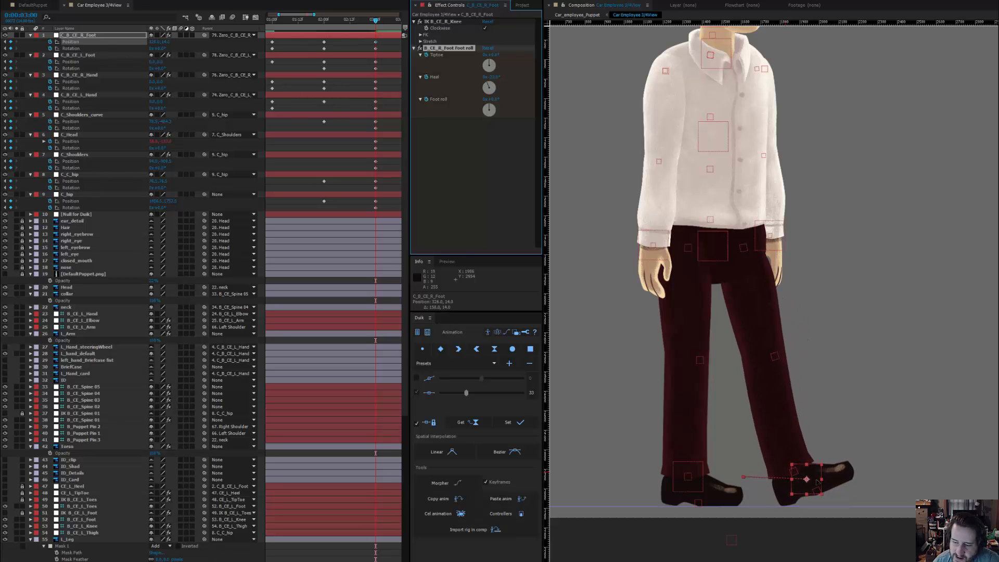
# - Try out the foot roll controls on the left foot controller C_B_CE_L_Foot and undo the changes
pyautogui.click(696, 475)
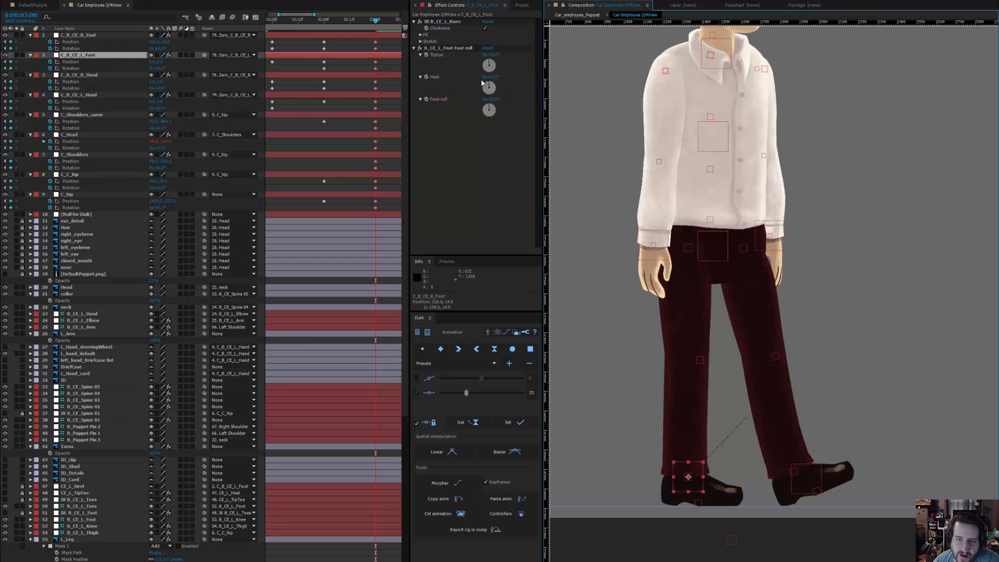
pyautogui.moveTo(497, 102); pyautogui.dragTo(511, 64)
pyautogui.hotkey('ctrl', 'z')
pyautogui.hotkey('ctrl', 'z')
pyautogui.hotkey('ctrl', 'z')
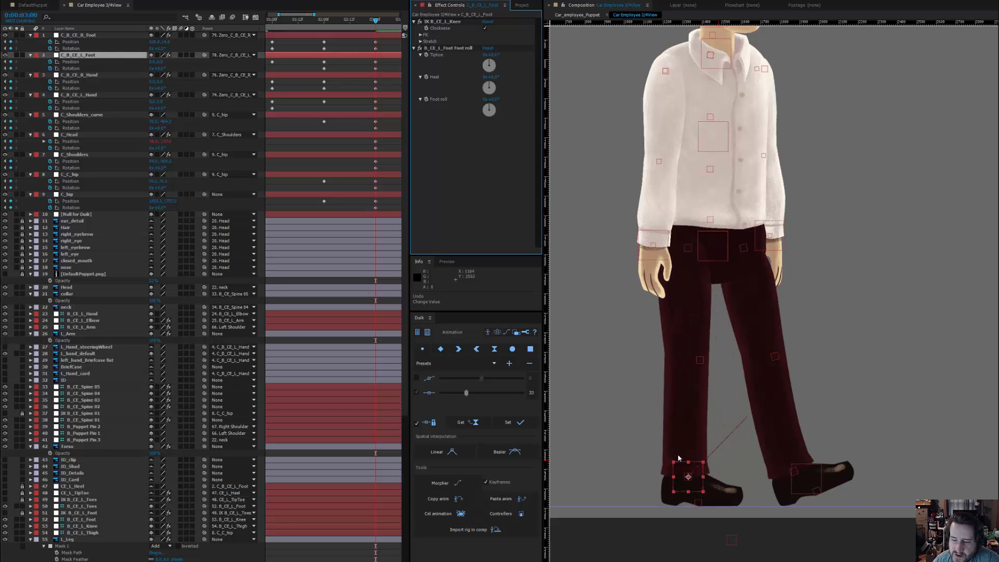
# - Move the left foot behind the body, raise its heel with Tiptoe, and shift C_hip slightly down and forward
pyautogui.moveTo(697, 484); pyautogui.dragTo(658, 479)
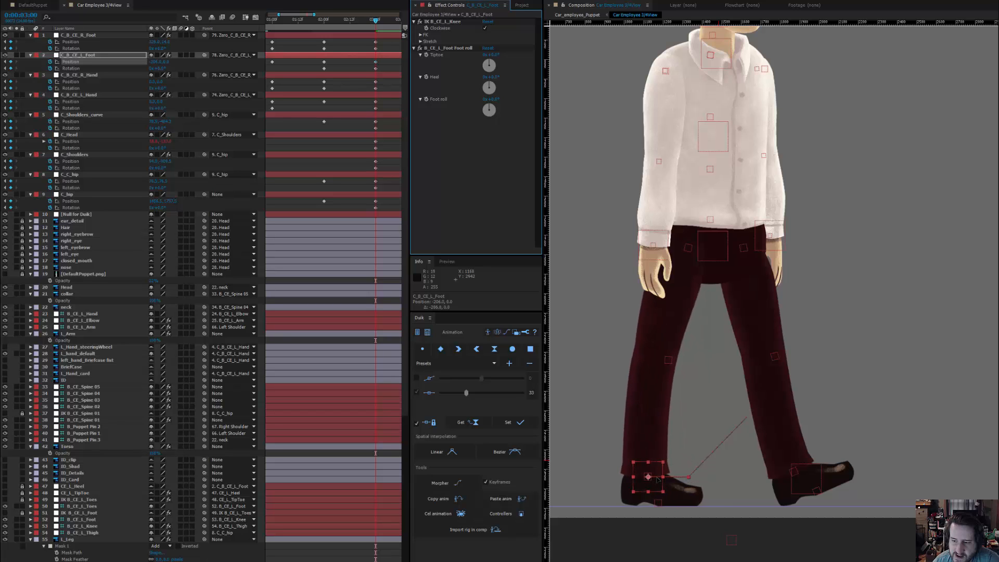
pyautogui.moveTo(500, 54); pyautogui.dragTo(502, 55)
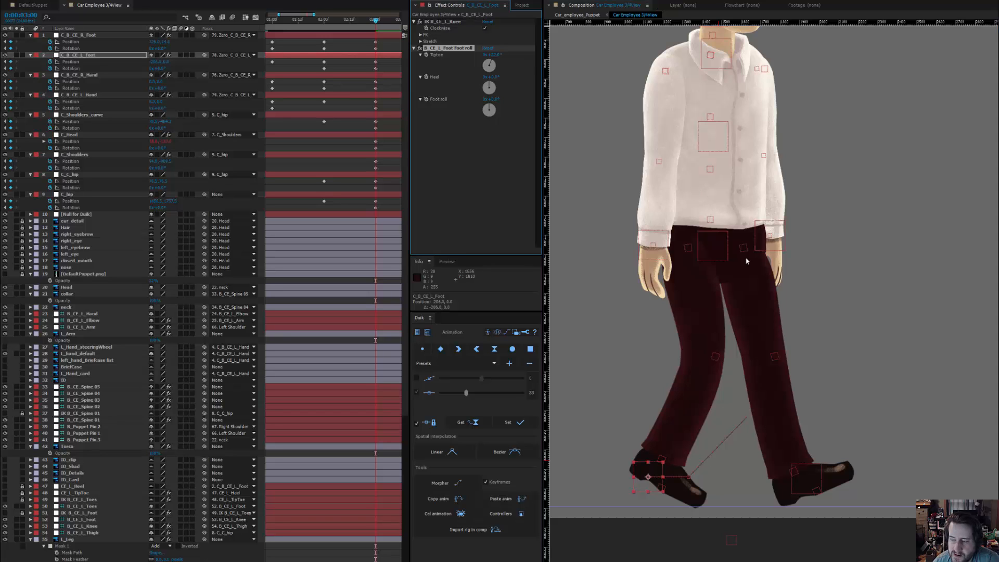
pyautogui.click(70, 174)
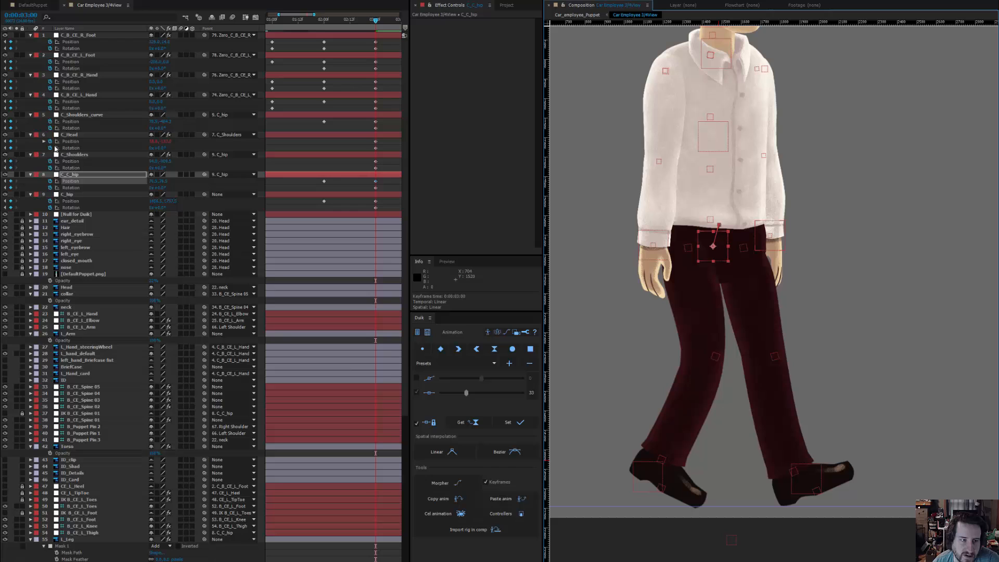
pyautogui.click(70, 194)
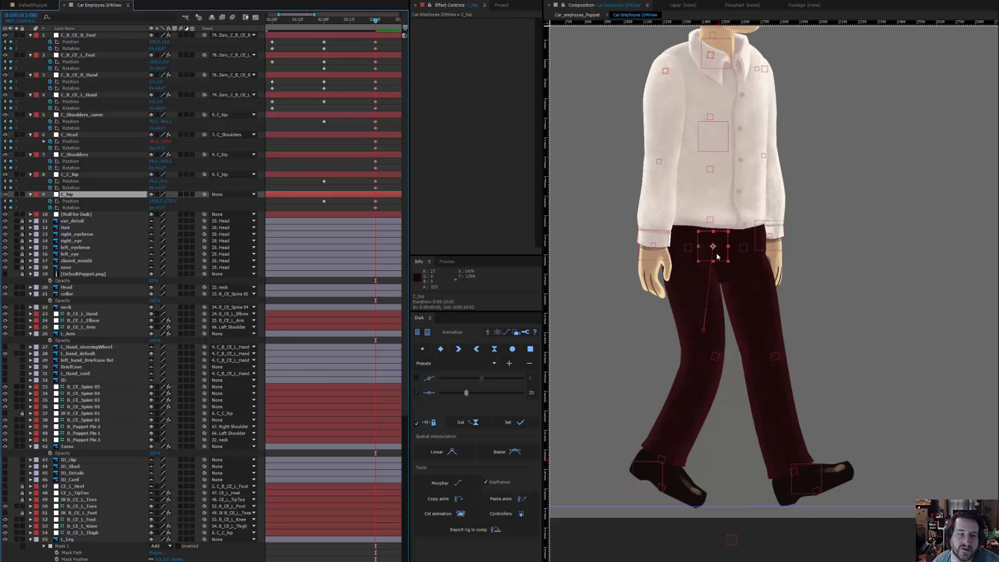
pyautogui.moveTo(717, 256)
pyautogui.mouseDown()
pyautogui.moveTo(721, 275)
pyautogui.moveTo(723, 264)
pyautogui.mouseUp()
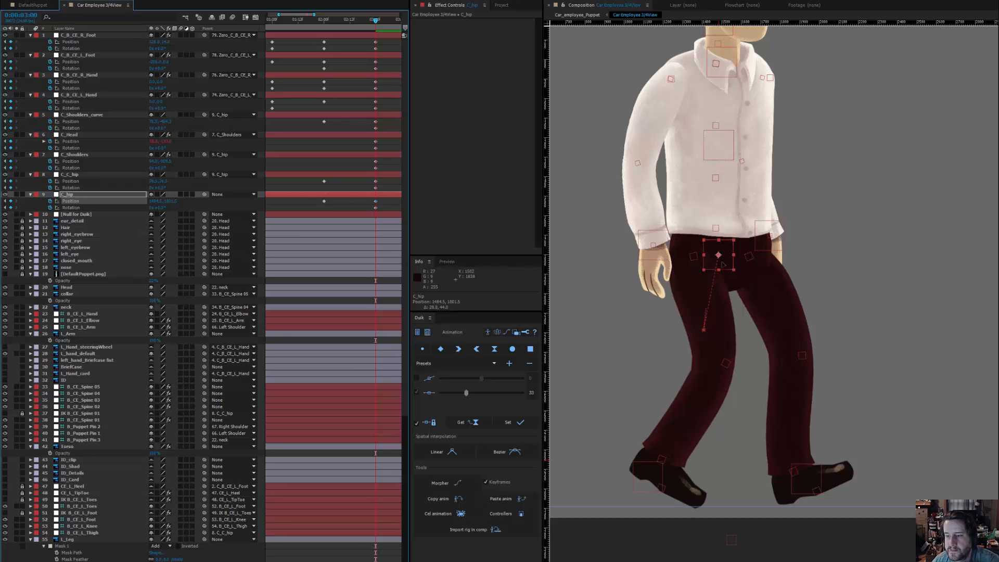
# - Swing the left hand controller forward in front of the torso and the right hand controller back behind the body
pyautogui.click(666, 254)
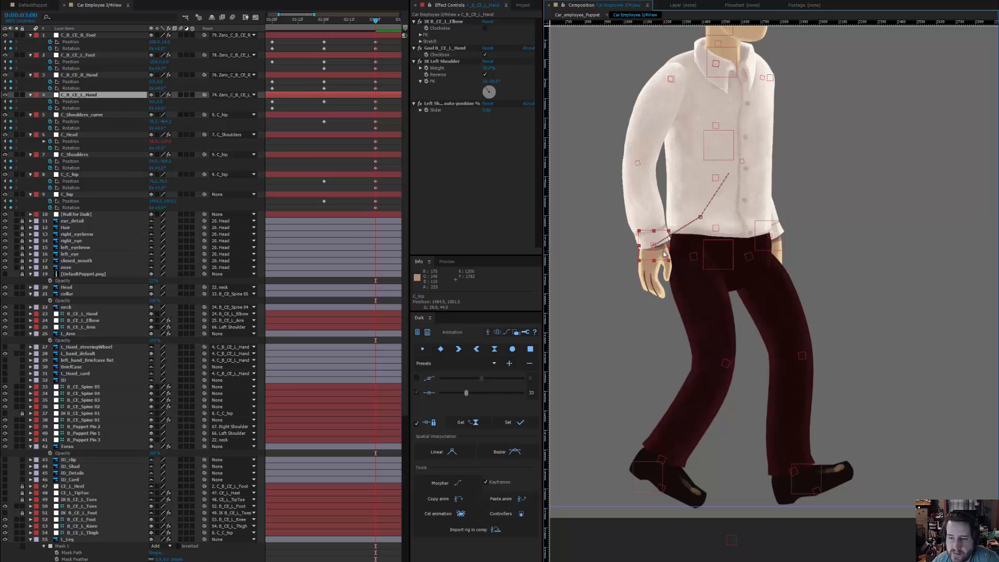
pyautogui.moveTo(665, 254); pyautogui.dragTo(792, 230)
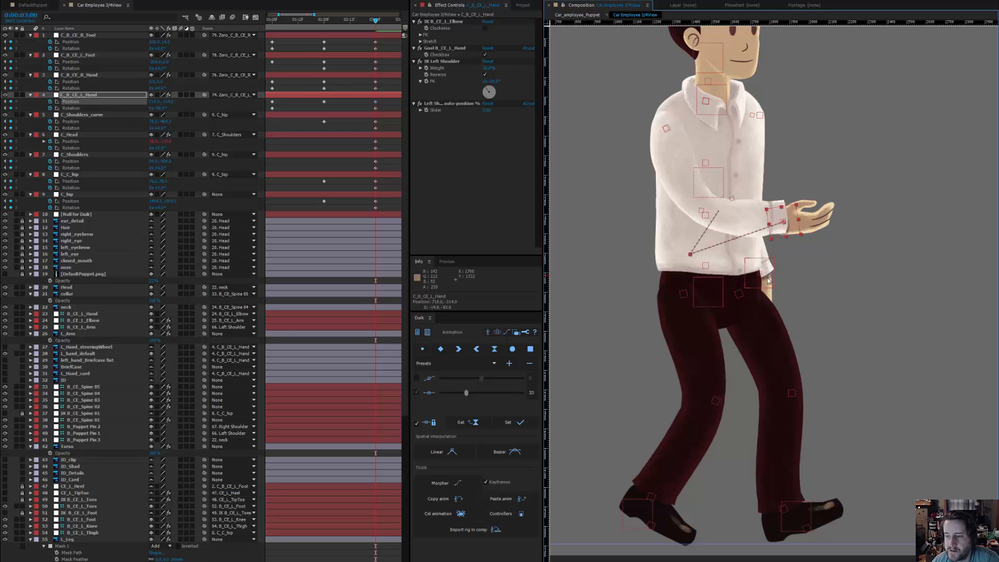
pyautogui.moveTo(768, 280); pyautogui.dragTo(660, 242)
# - Try shifting C_Shoulders backward, undo it, and move C_Shoulders_curve slightly forward to bend the spine
pyautogui.moveTo(710, 203); pyautogui.dragTo(709, 260)
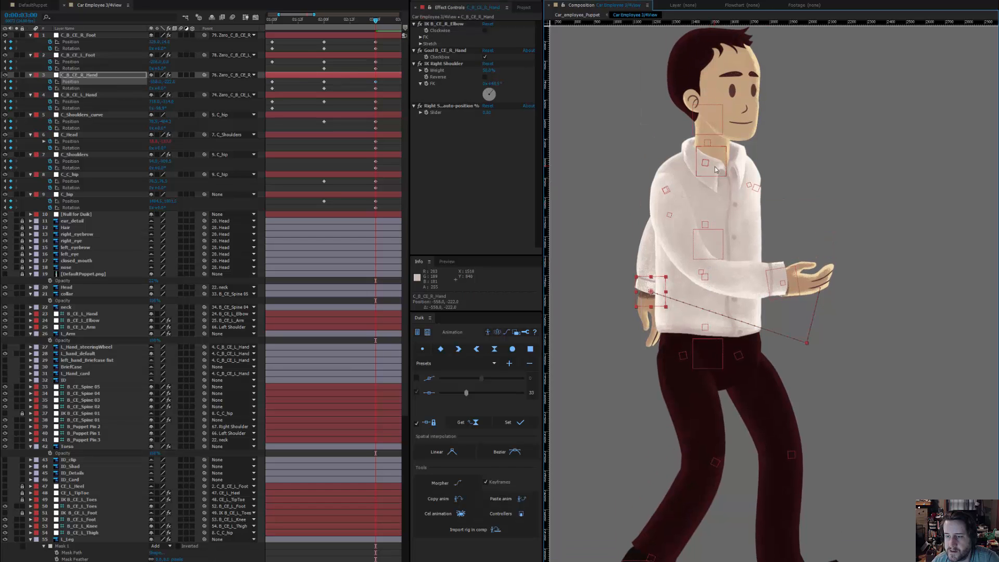
pyautogui.moveTo(716, 169)
pyautogui.mouseDown()
pyautogui.moveTo(724, 169)
pyautogui.moveTo(705, 170)
pyautogui.mouseUp()
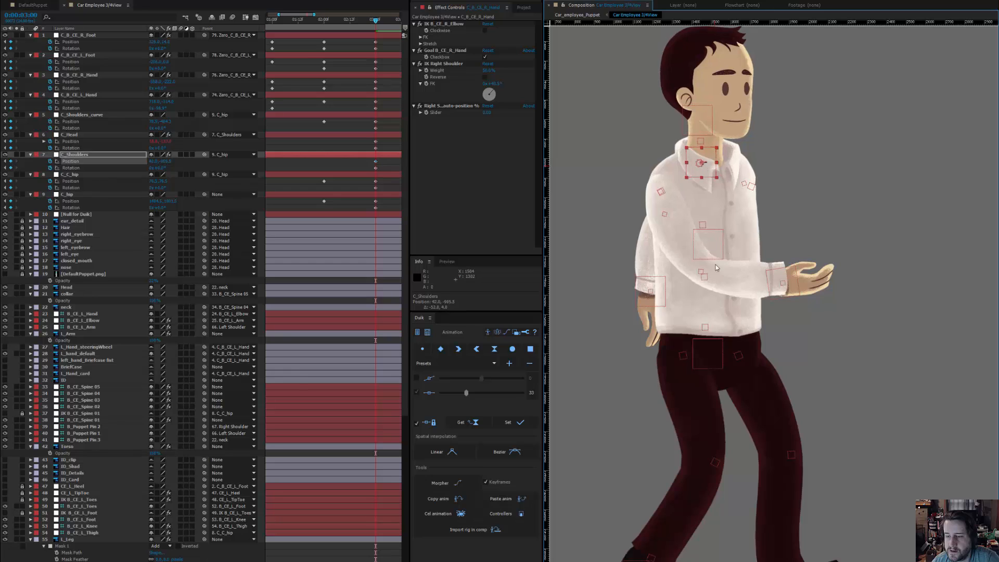
pyautogui.hotkey('ctrl', 'z')
pyautogui.moveTo(715, 248); pyautogui.dragTo(724, 245)
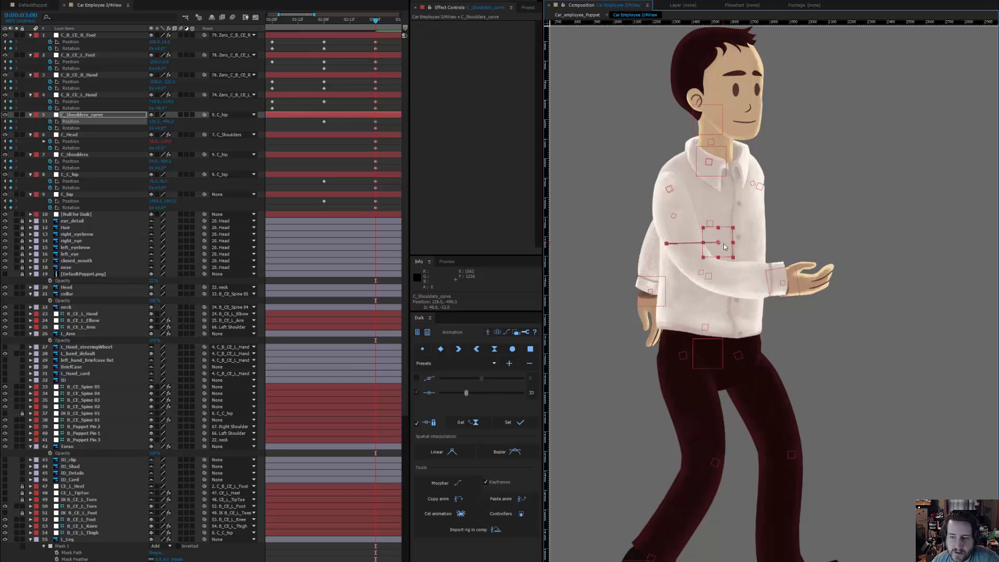
# - Try shifting the head, shoulder and spine curve controllers together and individually, undoing each move
pyautogui.moveTo(787, 279); pyautogui.dragTo(766, 252)
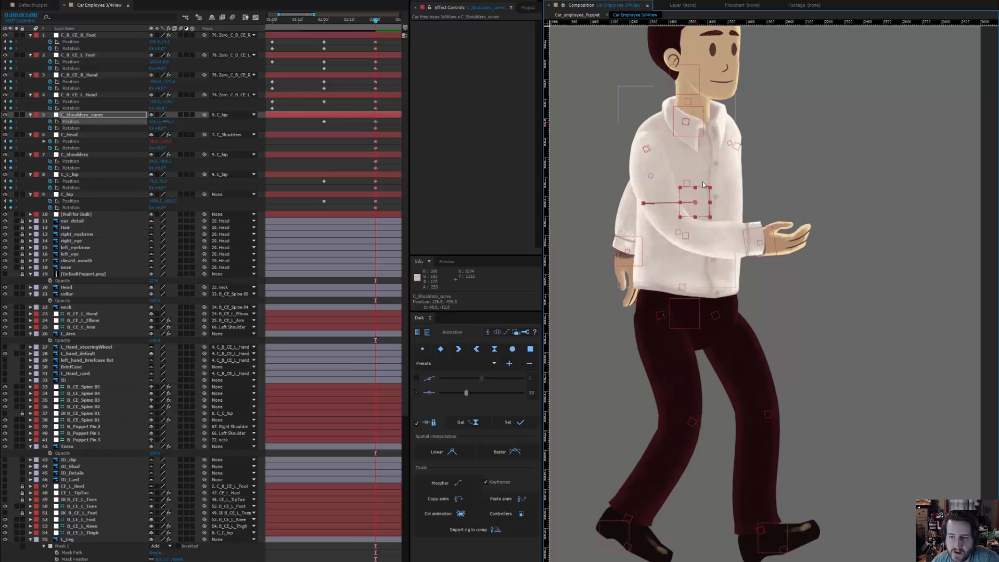
pyautogui.keyDown('shift'); pyautogui.click(697, 114); pyautogui.keyUp('shift')
pyautogui.keyDown('shift'); pyautogui.click(697, 87); pyautogui.keyUp('shift')
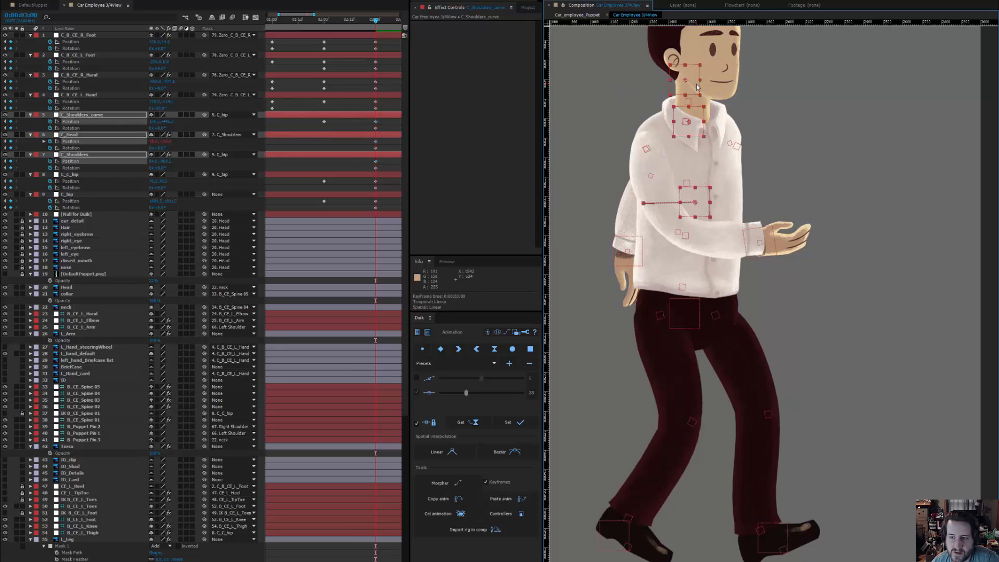
pyautogui.moveTo(692, 85)
pyautogui.mouseDown()
pyautogui.moveTo(682, 84)
pyautogui.moveTo(697, 84)
pyautogui.mouseUp()
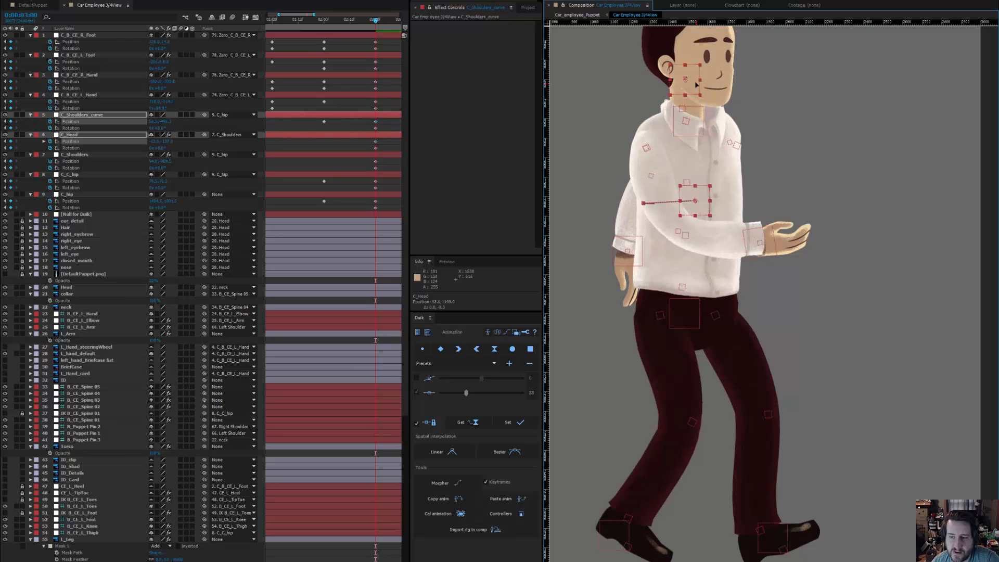
pyautogui.hotkey('ctrl', 'z')
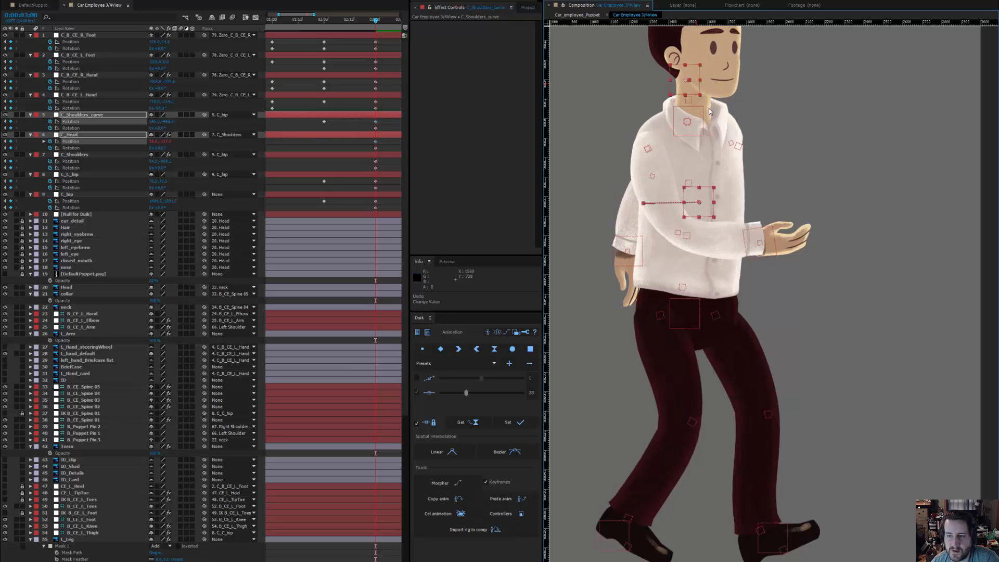
pyautogui.click(752, 163)
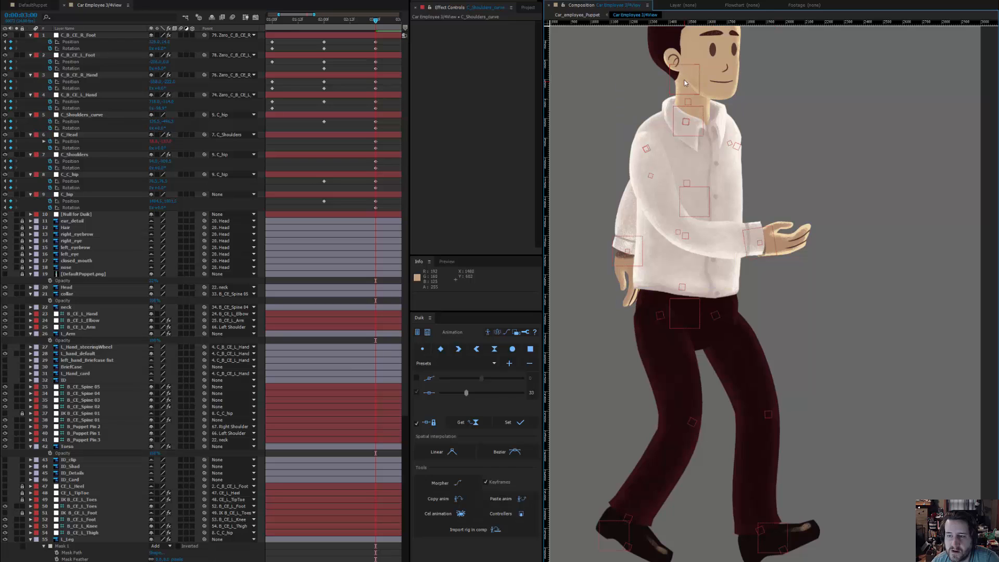
pyautogui.moveTo(684, 81); pyautogui.dragTo(694, 82)
pyautogui.hotkey('ctrl', 'z')
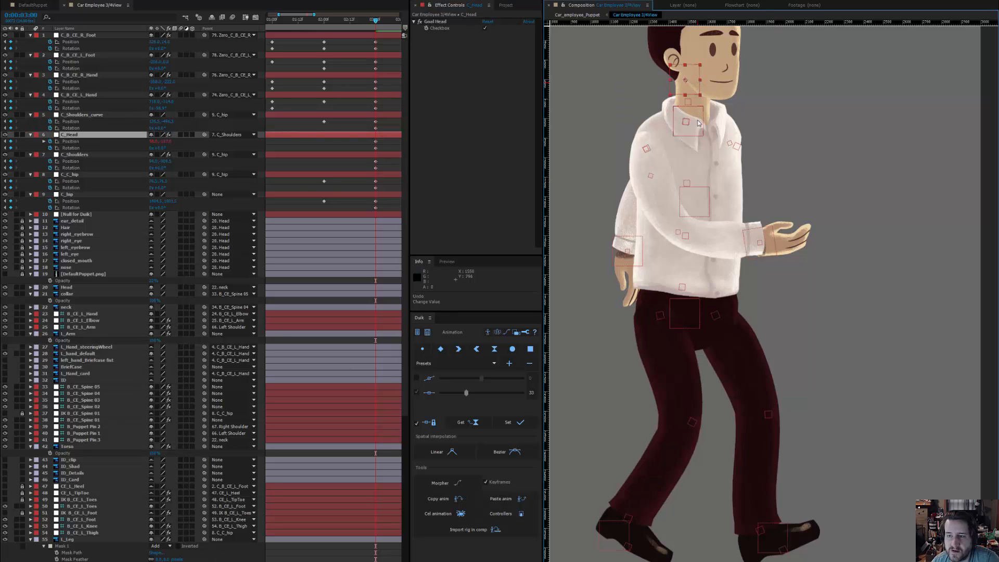
pyautogui.moveTo(700, 123); pyautogui.dragTo(720, 142)
pyautogui.hotkey('ctrl', 'z')
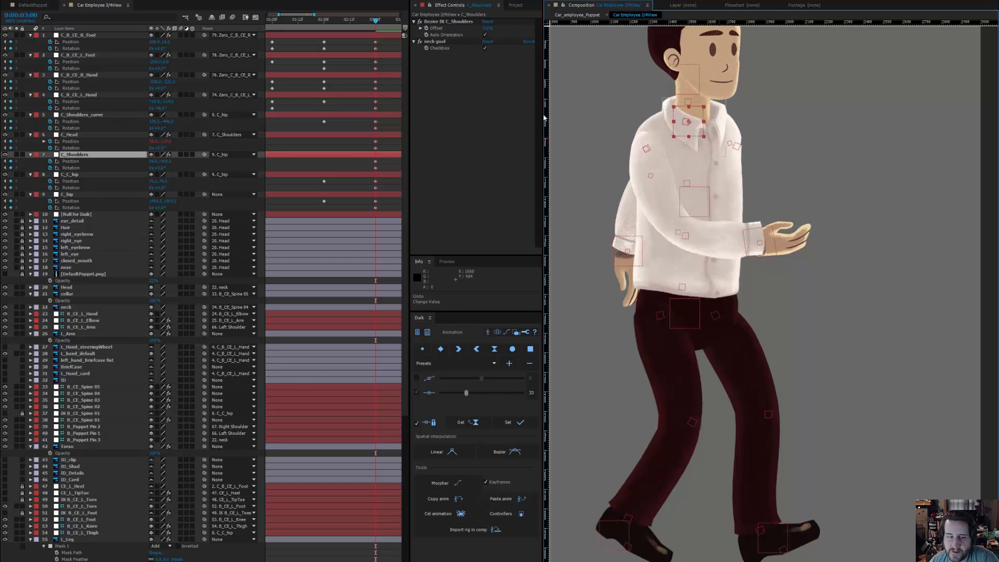
# - Play back the puppet animation from the start of the timeline
pyautogui.moveTo(378, 22); pyautogui.dragTo(266, 23)
pyautogui.press('space')
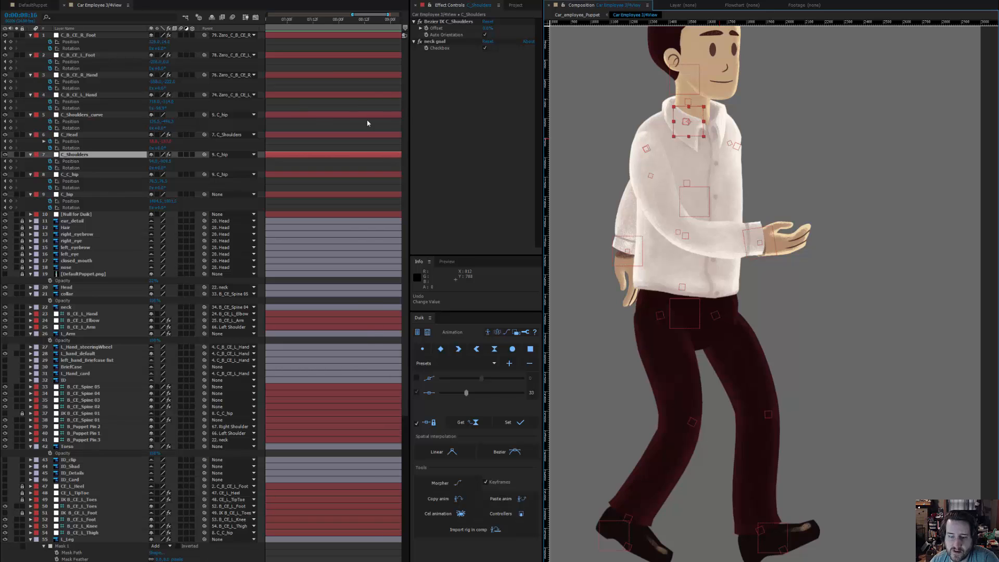
pyautogui.press('space')
# - Try nudging the L_hand_default layer at 3 seconds, then undo the change
pyautogui.press('-')
pyautogui.press('-')
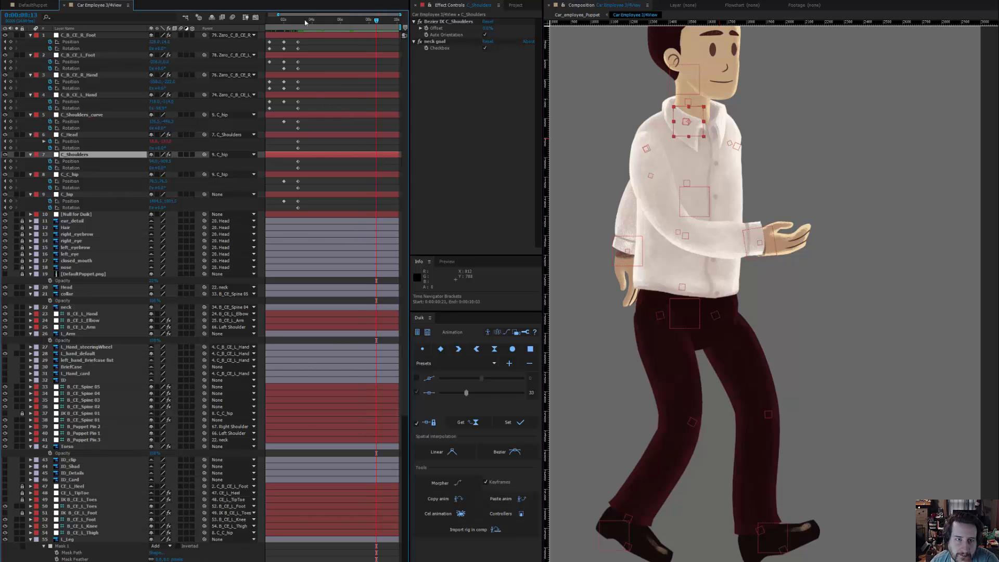
pyautogui.click(300, 23)
pyautogui.moveTo(298, 23); pyautogui.dragTo(298, 23)
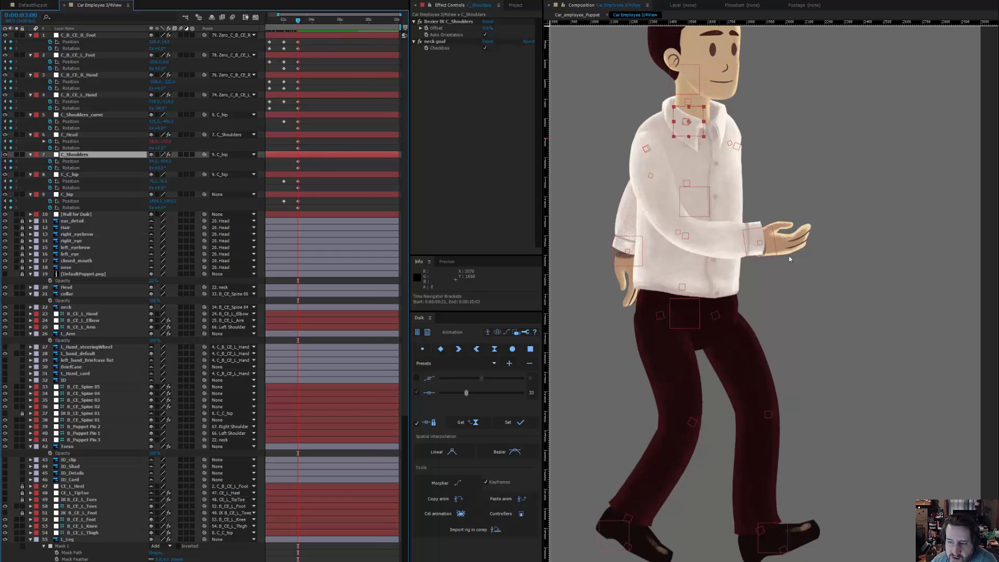
pyautogui.click(758, 242)
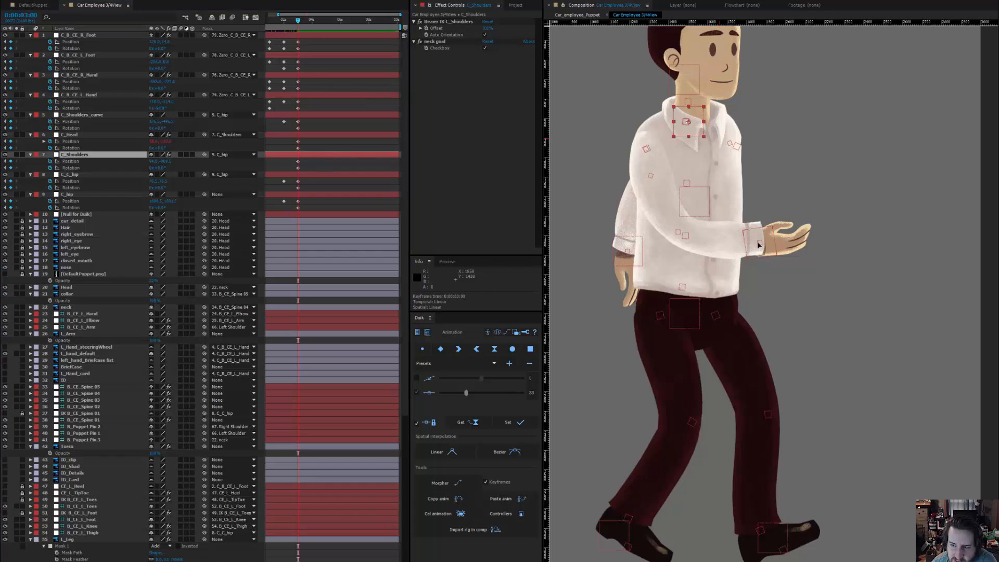
pyautogui.click(788, 237)
pyautogui.moveTo(788, 237); pyautogui.dragTo(789, 235)
pyautogui.moveTo(294, 25); pyautogui.dragTo(251, 32)
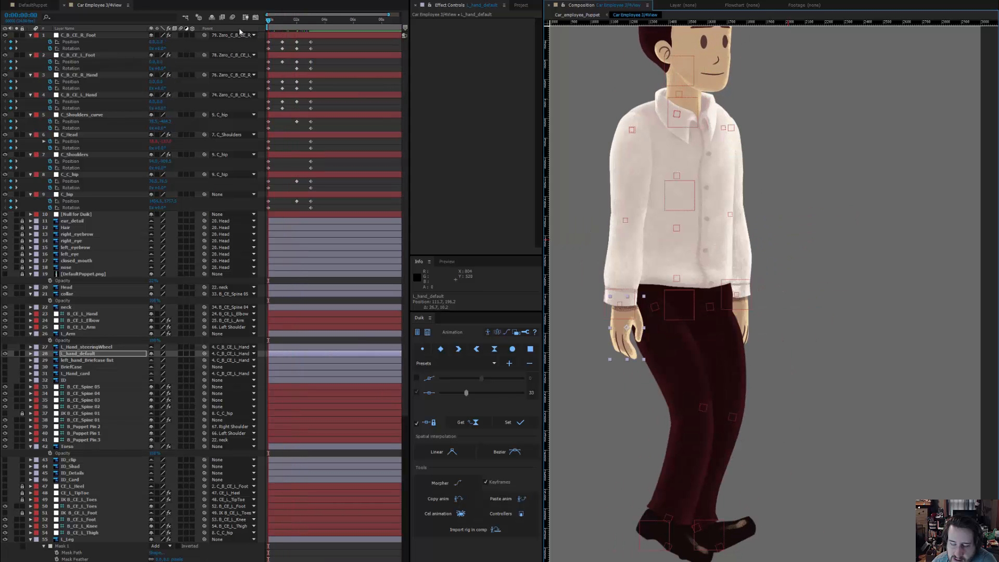
pyautogui.hotkey('ctrl', 'z')
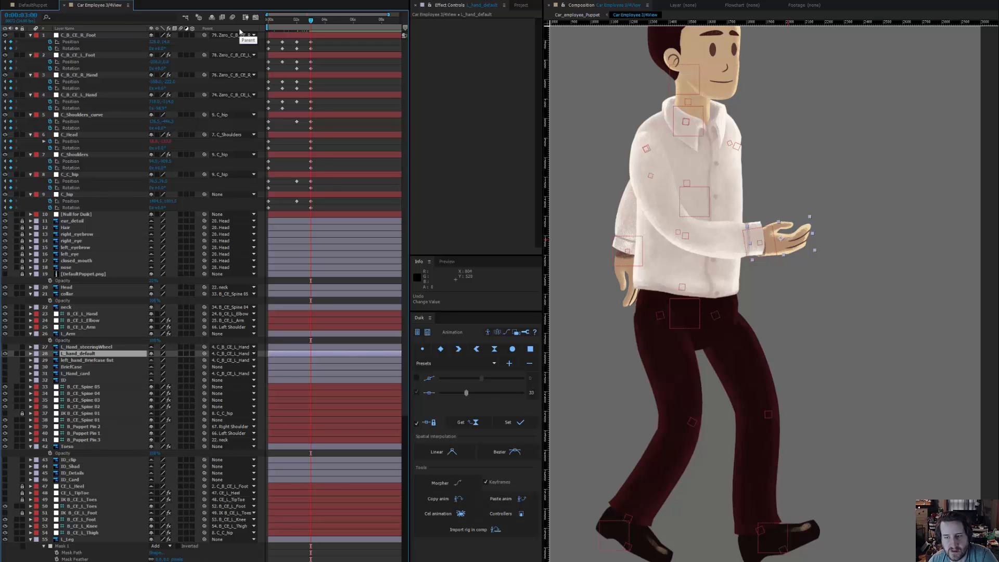
# - Set the Foot roll Tiptoe value of the left foot controller to 0 at the start of the timeline
pyautogui.moveTo(286, 25); pyautogui.dragTo(224, 30)
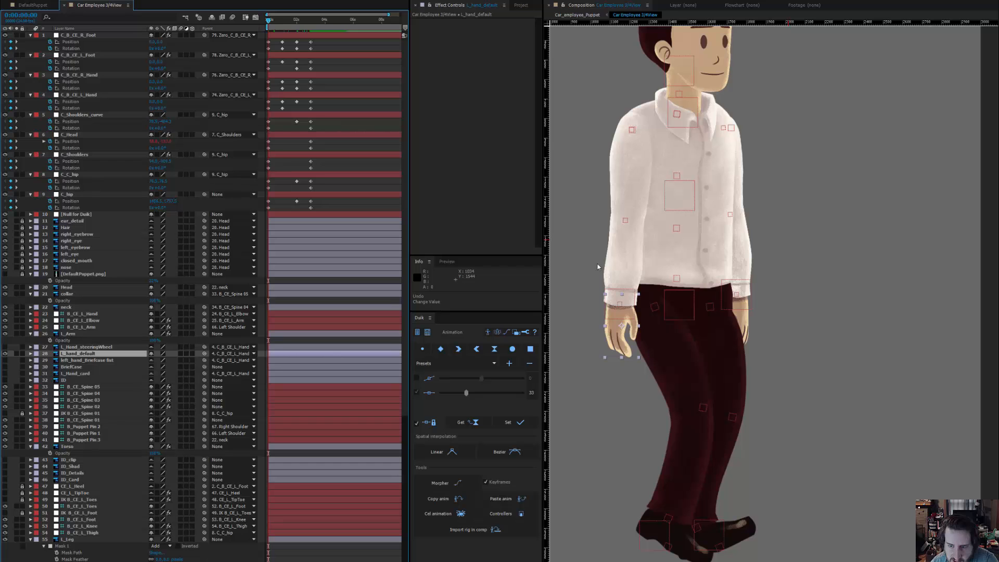
pyautogui.scroll(2, 626, 312)
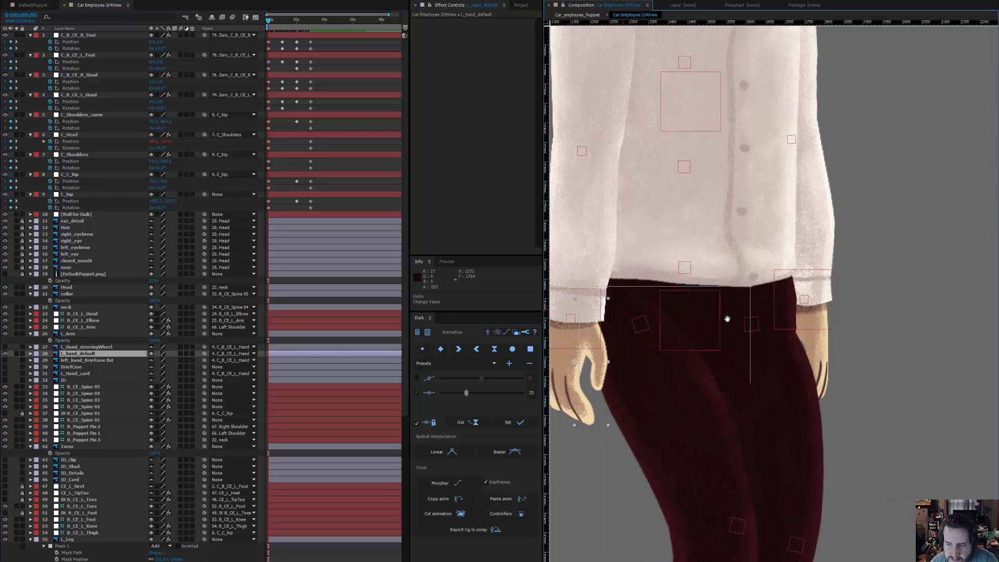
pyautogui.scroll(-2, 622, 328)
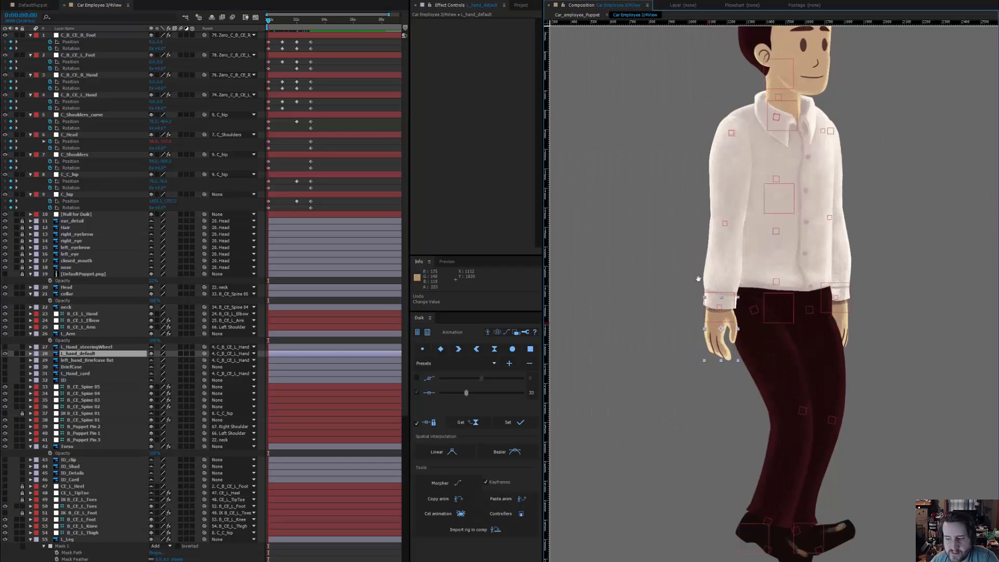
pyautogui.scroll(-1, 699, 286)
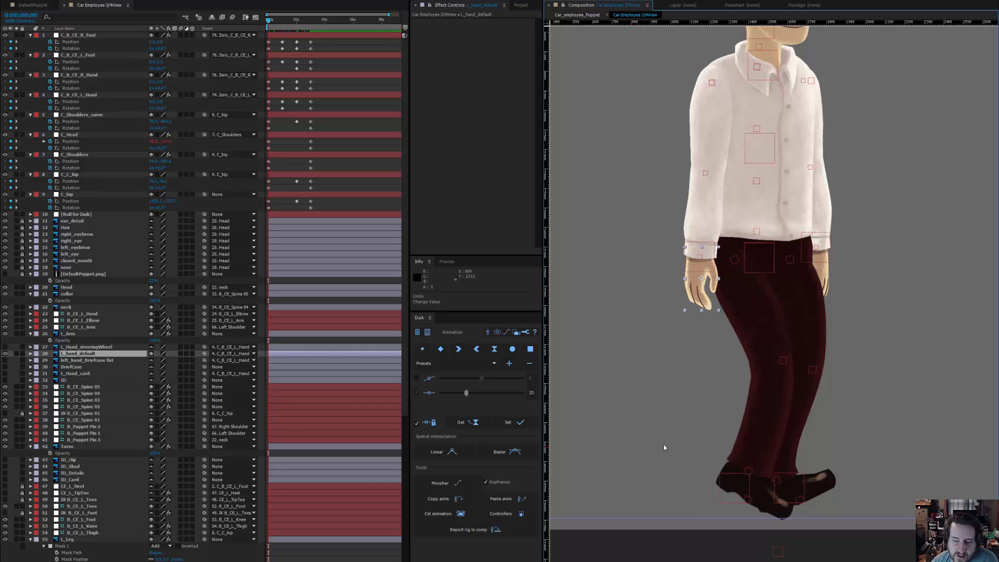
pyautogui.click(746, 498)
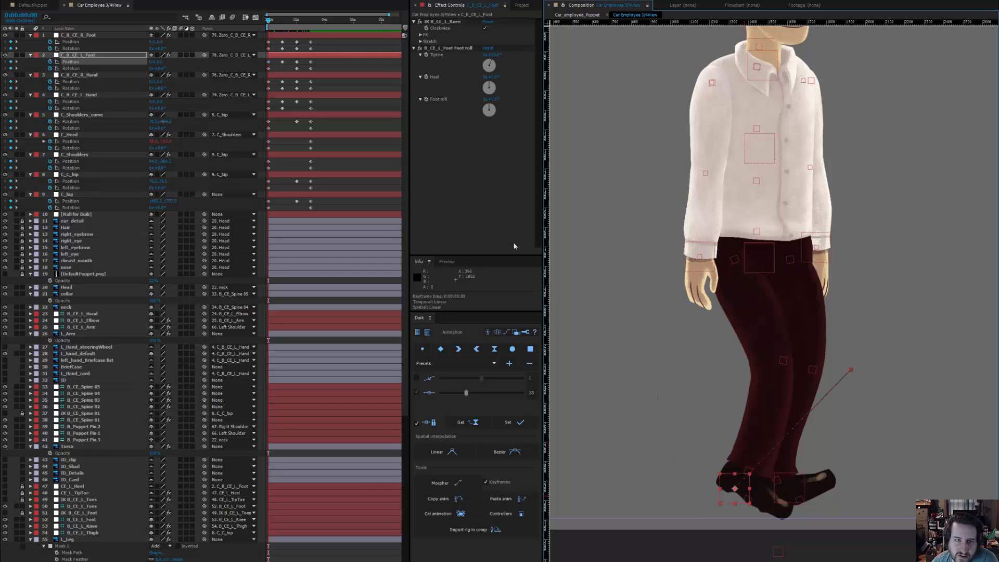
pyautogui.click(496, 56)
pyautogui.write('0')
pyautogui.press('Return')
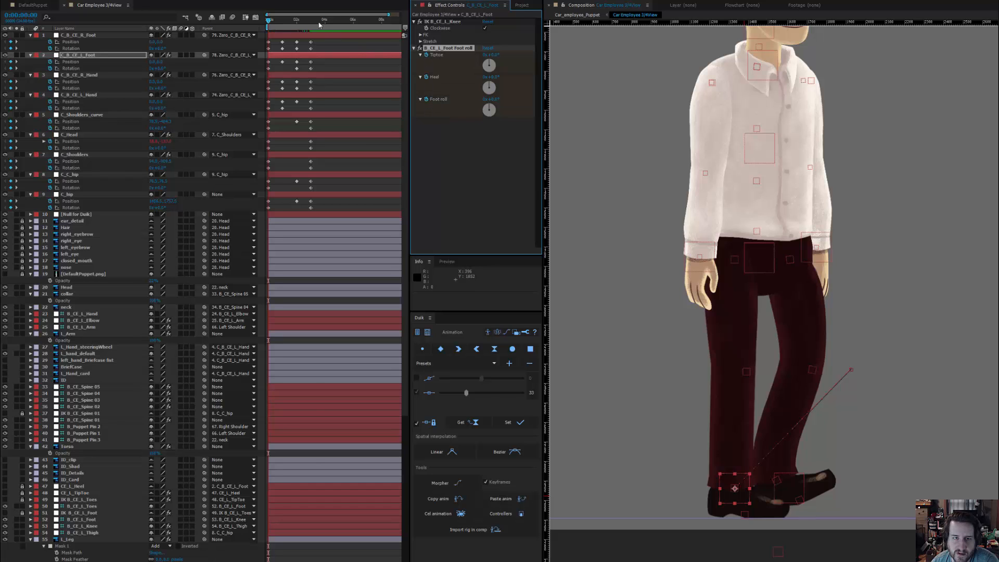
# - Set the Foot roll Heel value of the right foot controller to 0 at the 2-second crouch pose
pyautogui.moveTo(315, 25); pyautogui.dragTo(312, 25)
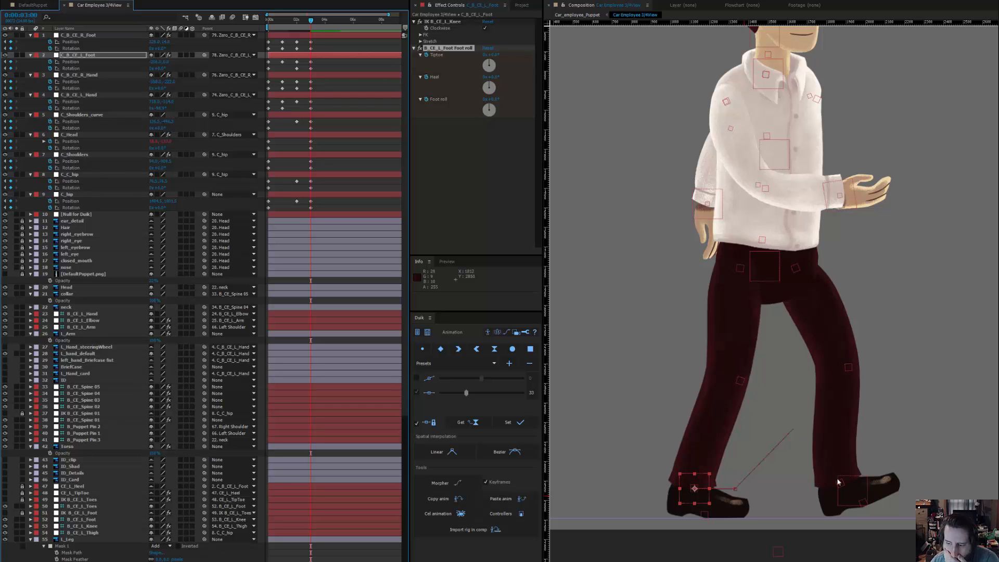
pyautogui.click(850, 491)
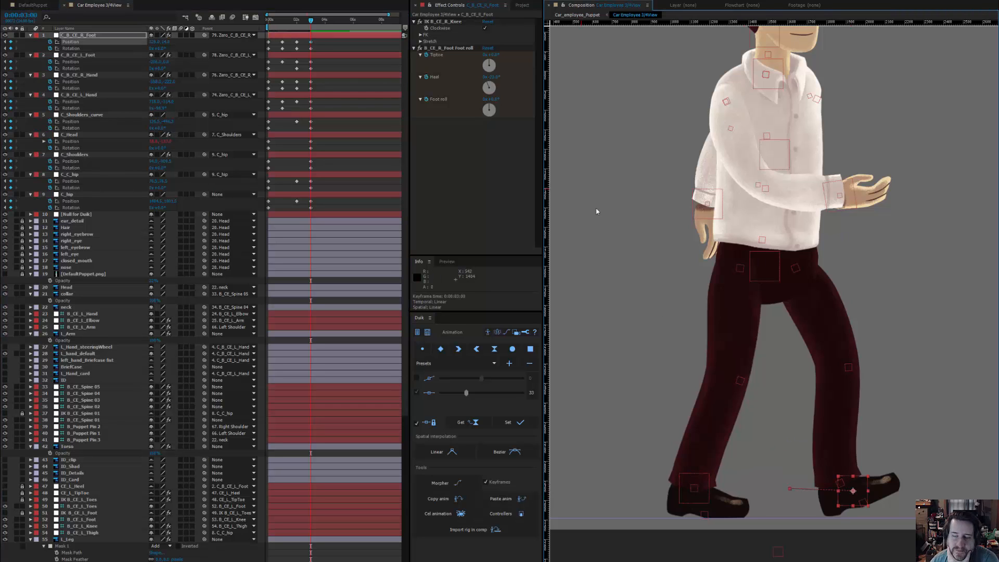
pyautogui.click(297, 26)
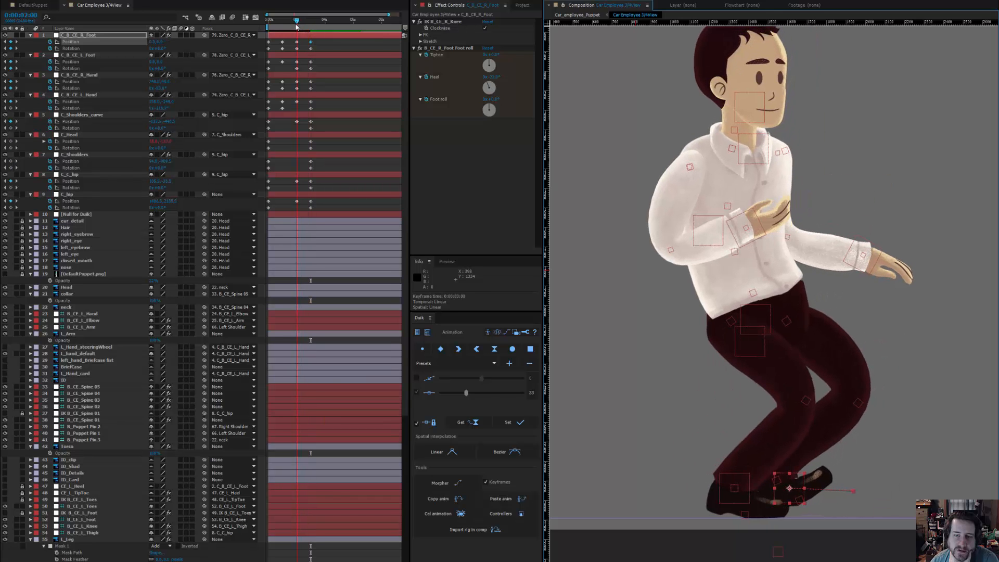
pyautogui.click(494, 77)
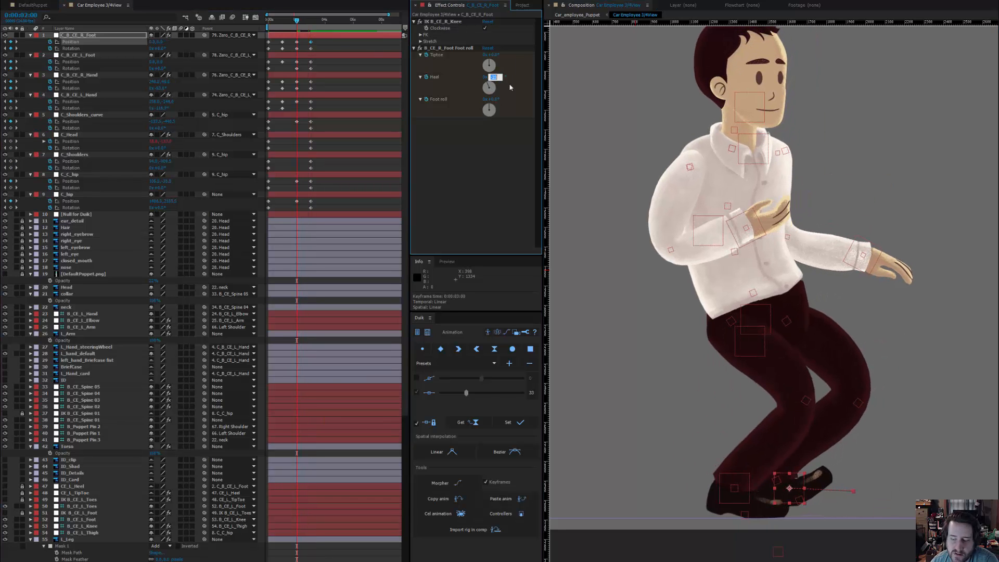
pyautogui.write('0')
pyautogui.press('Return')
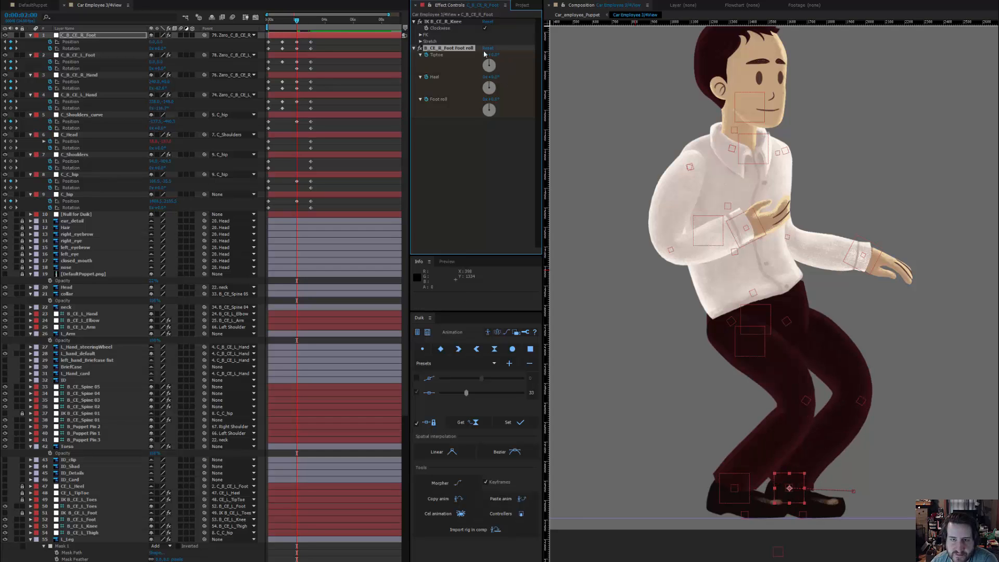
# - Play the animation from the first frame and scrub between the crouch and contact poses to check the feet
pyautogui.moveTo(297, 21); pyautogui.dragTo(248, 30)
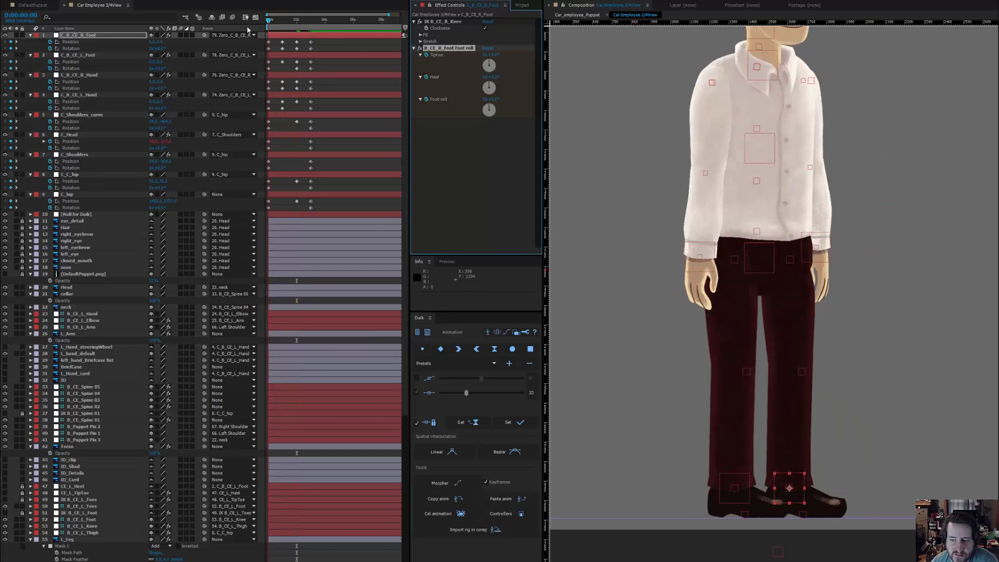
pyautogui.press('space')
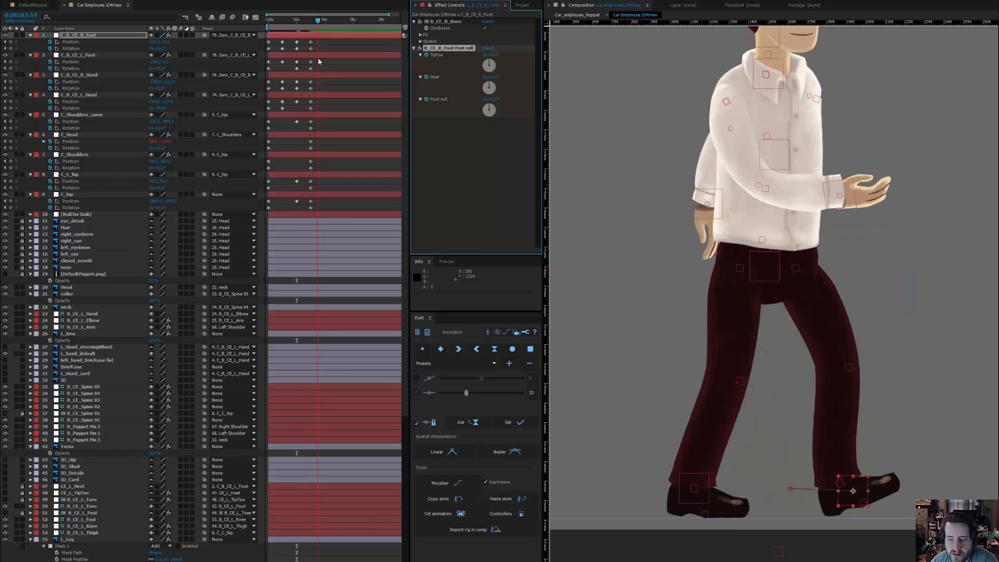
pyautogui.scroll(-3, 803, 295)
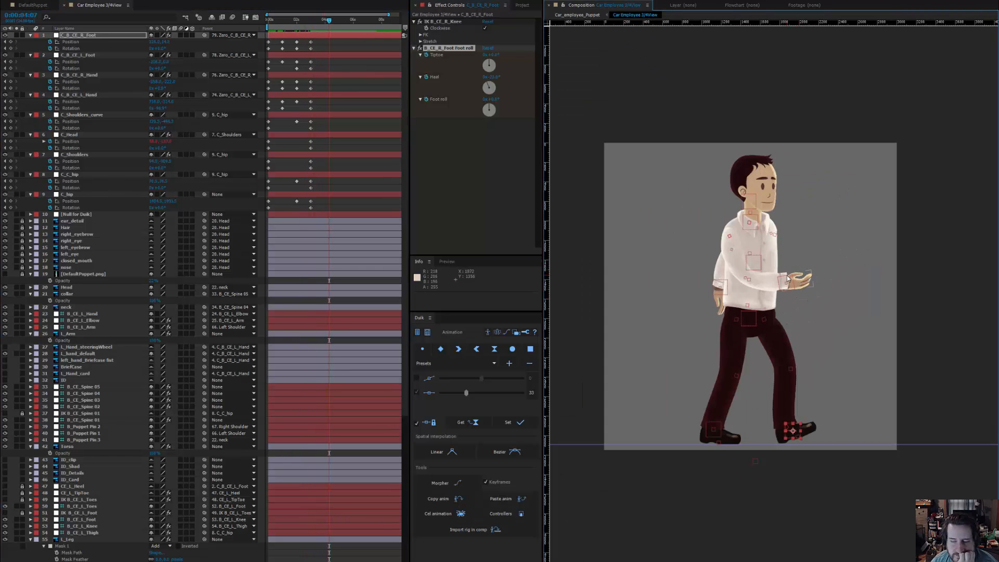
pyautogui.click(307, 19)
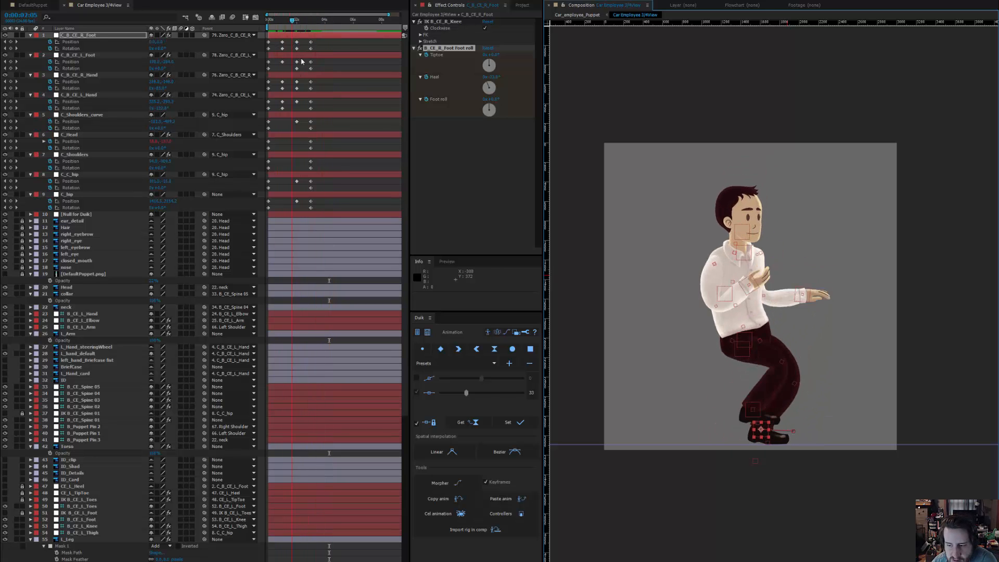
pyautogui.press('space')
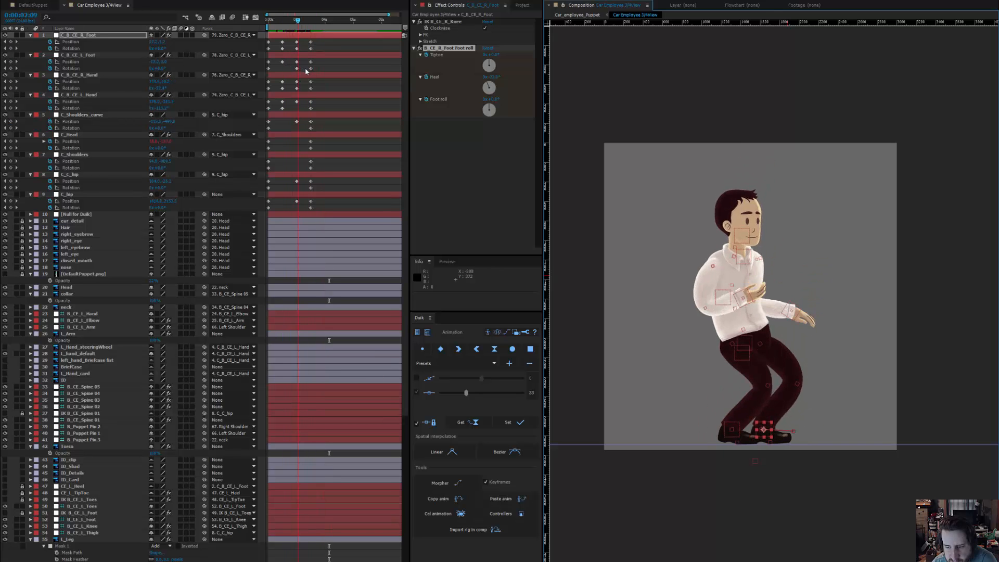
pyautogui.moveTo(306, 69); pyautogui.dragTo(311, 75)
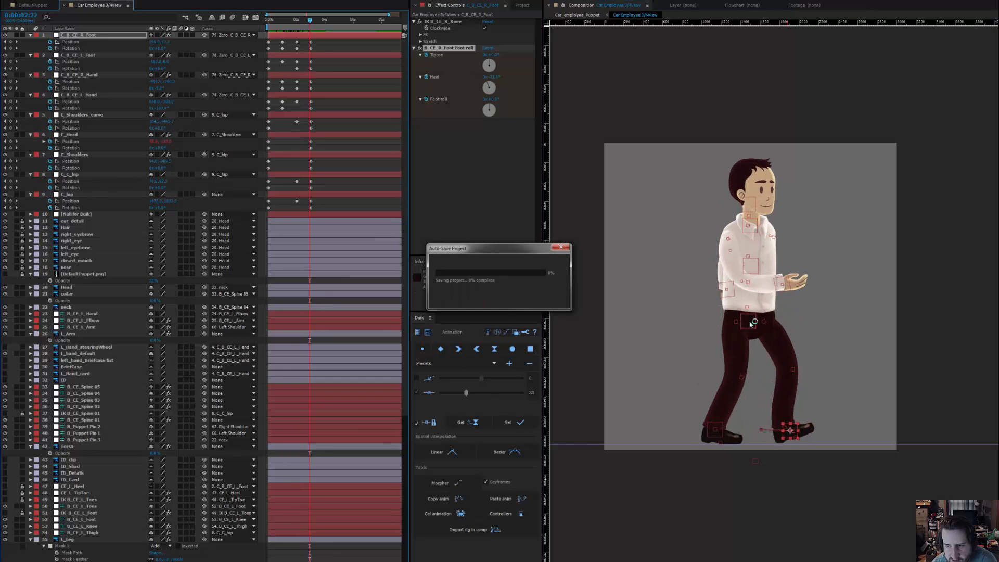
# - Try shifting C_C_hip, then moving and rotating C_hip near 3 seconds, undoing each change
pyautogui.moveTo(746, 323)
pyautogui.mouseDown()
pyautogui.moveTo(735, 359)
pyautogui.moveTo(753, 319)
pyautogui.moveTo(739, 338)
pyautogui.moveTo(730, 319)
pyautogui.mouseUp()
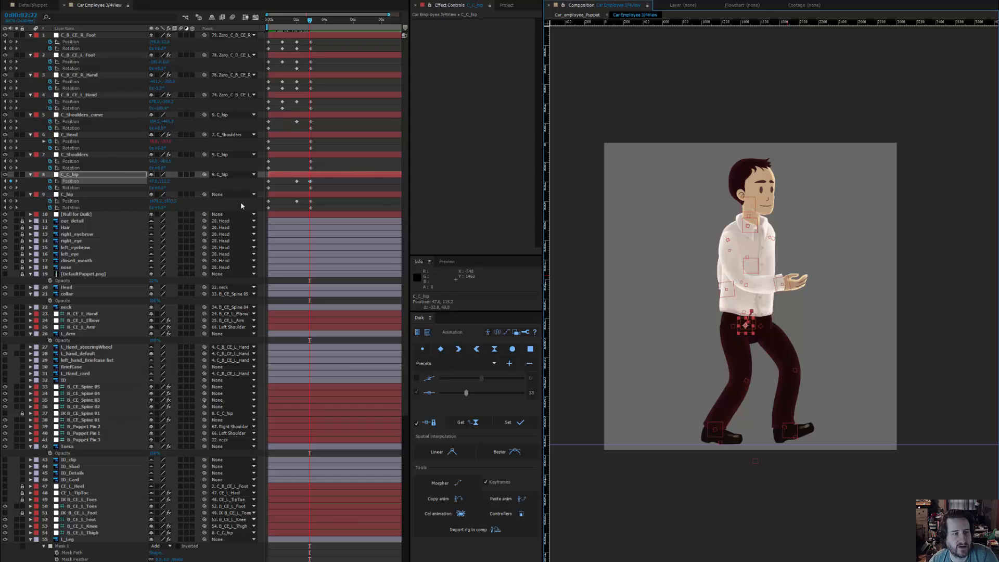
pyautogui.hotkey('ctrl', 'z')
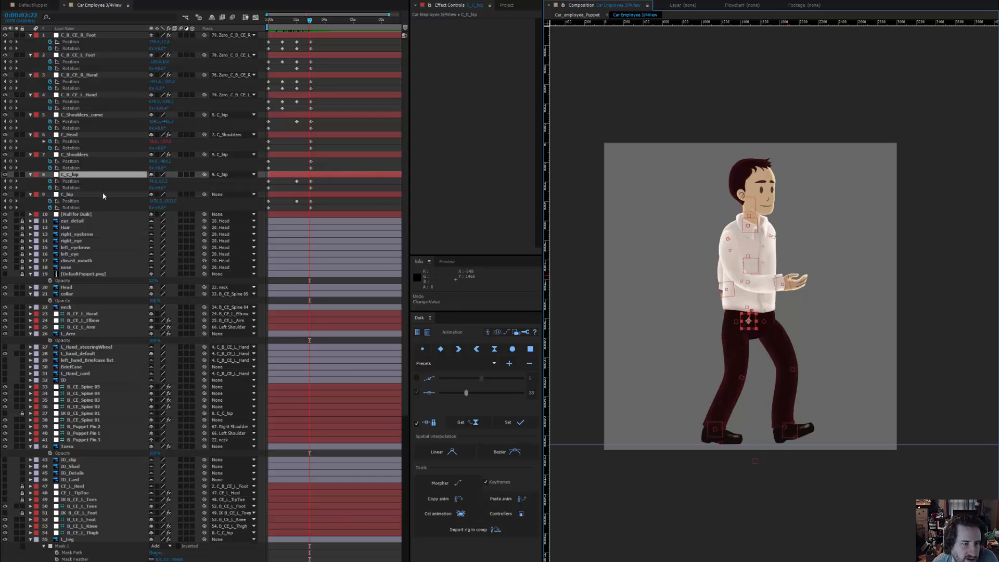
pyautogui.click(104, 195)
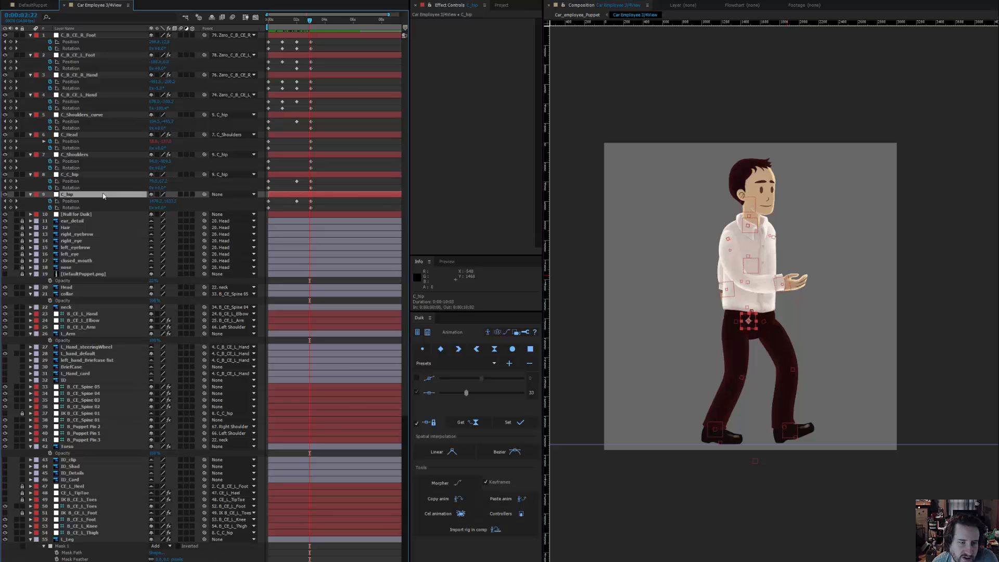
pyautogui.scroll(2, 785, 343)
pyautogui.moveTo(783, 300); pyautogui.dragTo(780, 458)
pyautogui.hotkey('ctrl', 'z')
pyautogui.hotkey('ctrl', 'z')
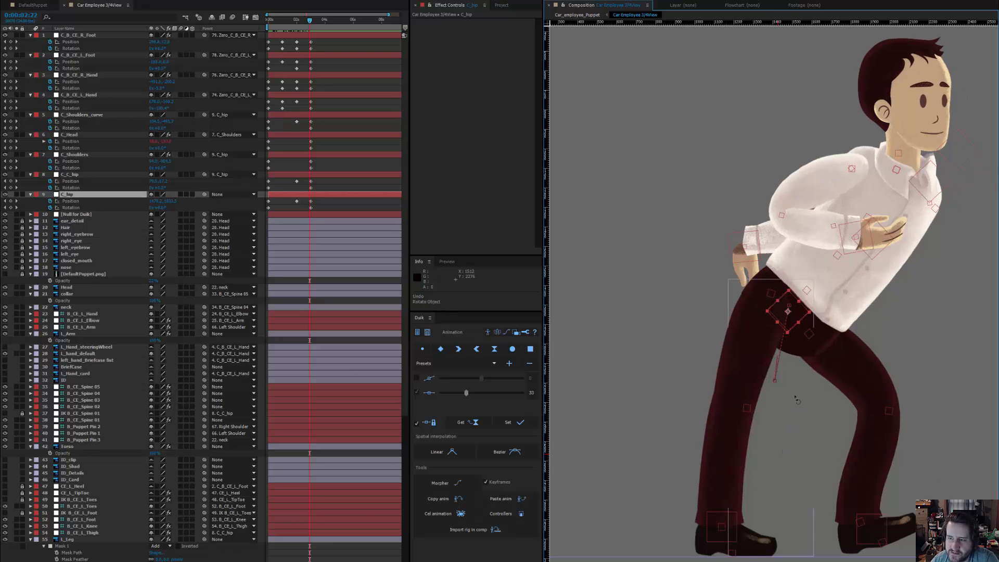
pyautogui.hotkey('ctrl', 'z')
# - Try rotating C_hip to bend the whole upper body forward, then undo the rotation
pyautogui.hscroll(2, 743, 364)
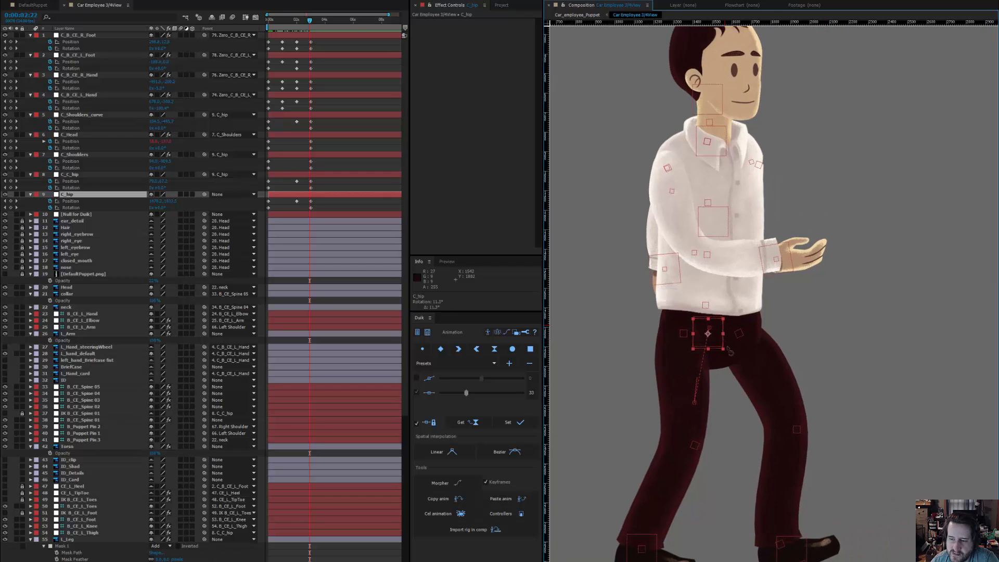
pyautogui.moveTo(730, 350)
pyautogui.mouseDown()
pyautogui.moveTo(735, 367)
pyautogui.moveTo(734, 346)
pyautogui.mouseUp()
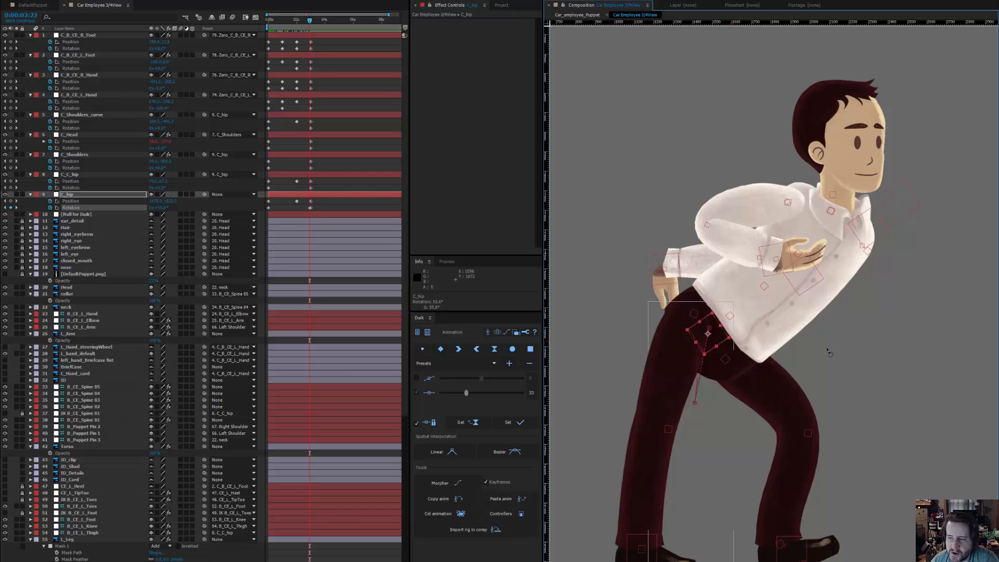
pyautogui.scroll(-2, 830, 353)
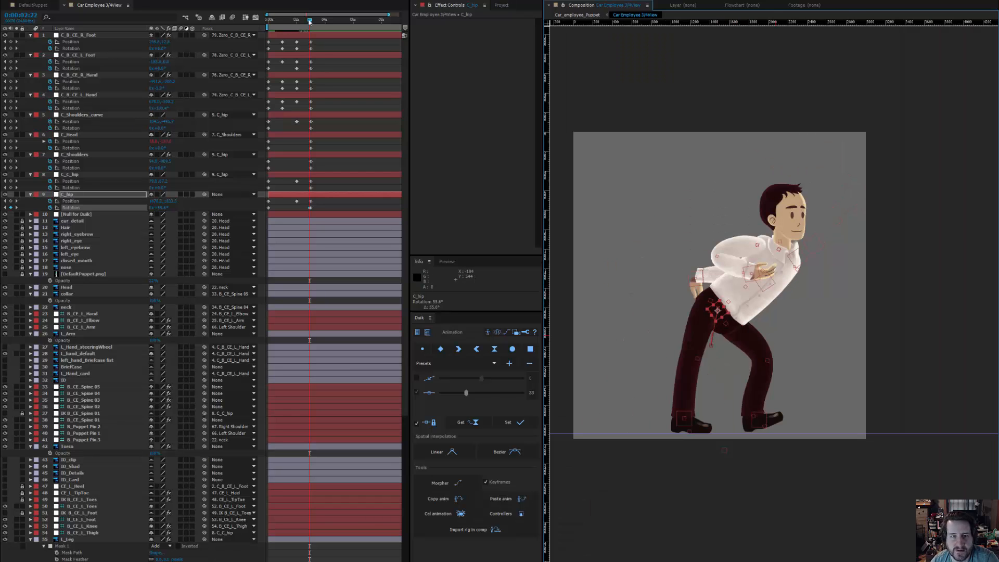
pyautogui.hotkey('ctrl', 'z')
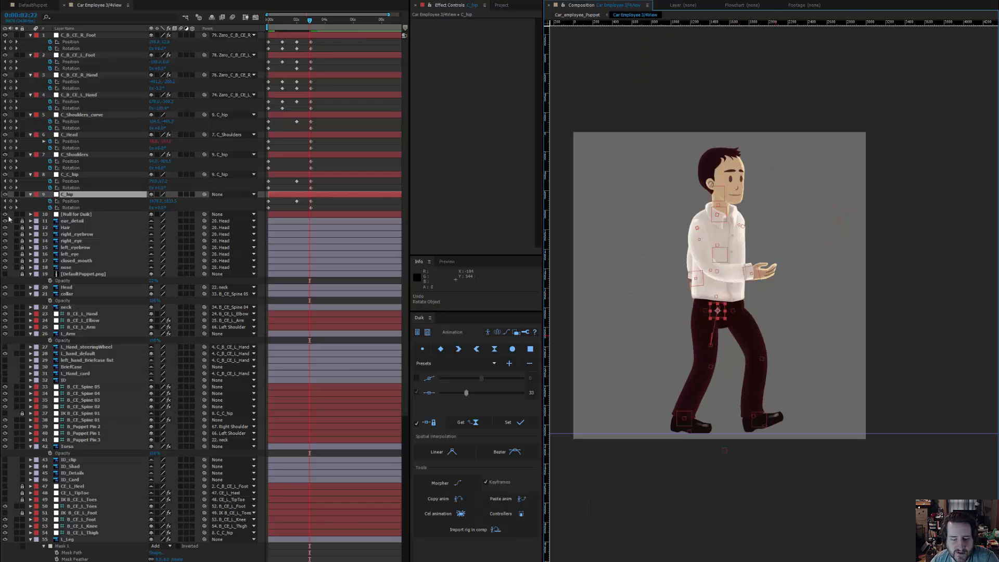
# - Play on from 3 seconds, scrub back through the poses to the first frame and examine the standing pose up close
pyautogui.click(311, 21)
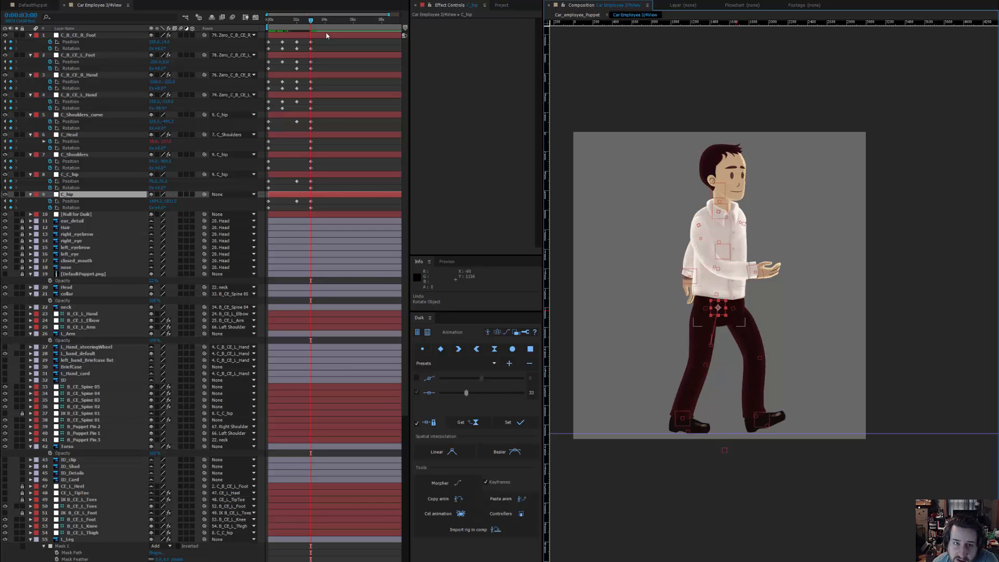
pyautogui.press('space')
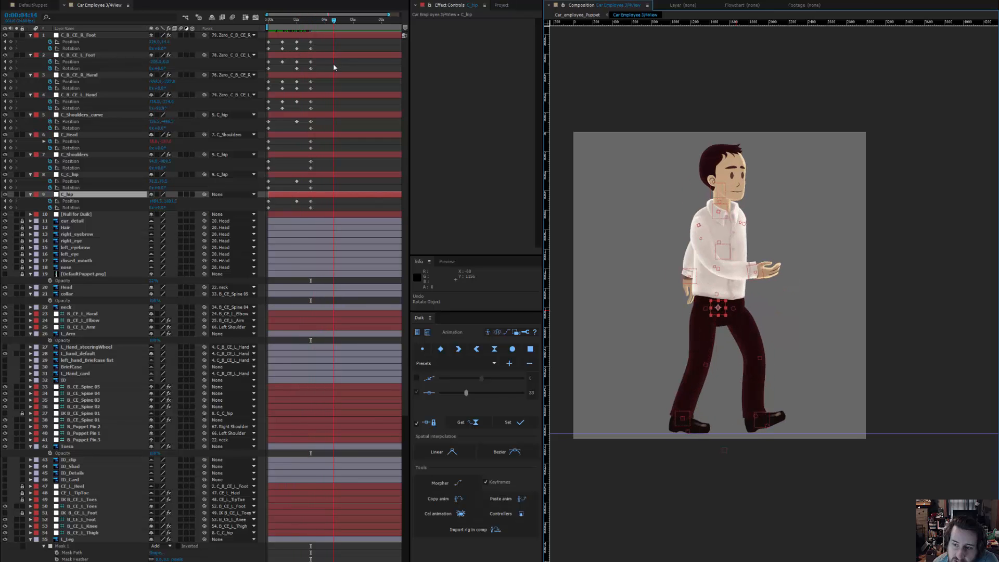
pyautogui.press('space')
pyautogui.moveTo(302, 70); pyautogui.dragTo(266, 62)
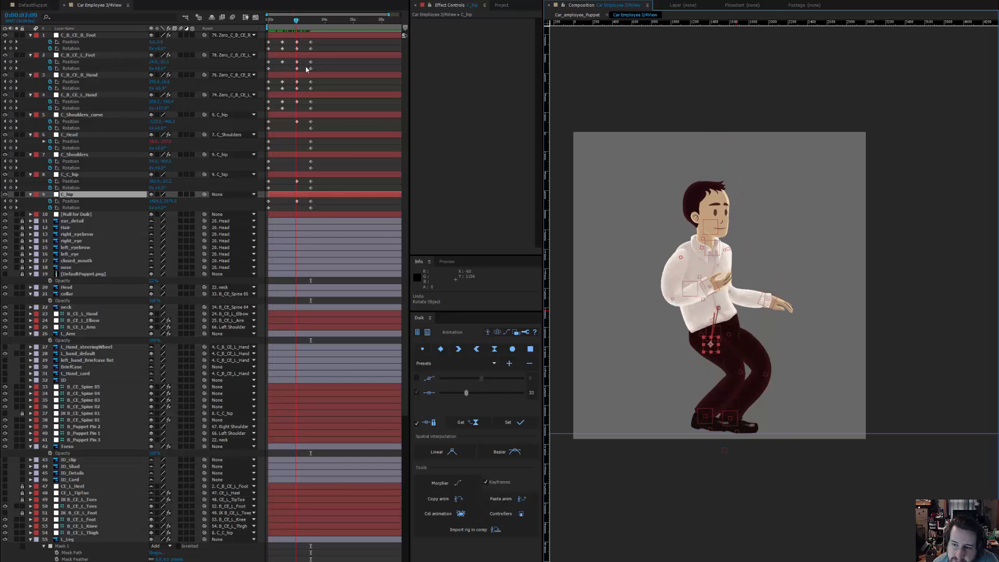
pyautogui.moveTo(325, 71); pyautogui.dragTo(249, 76)
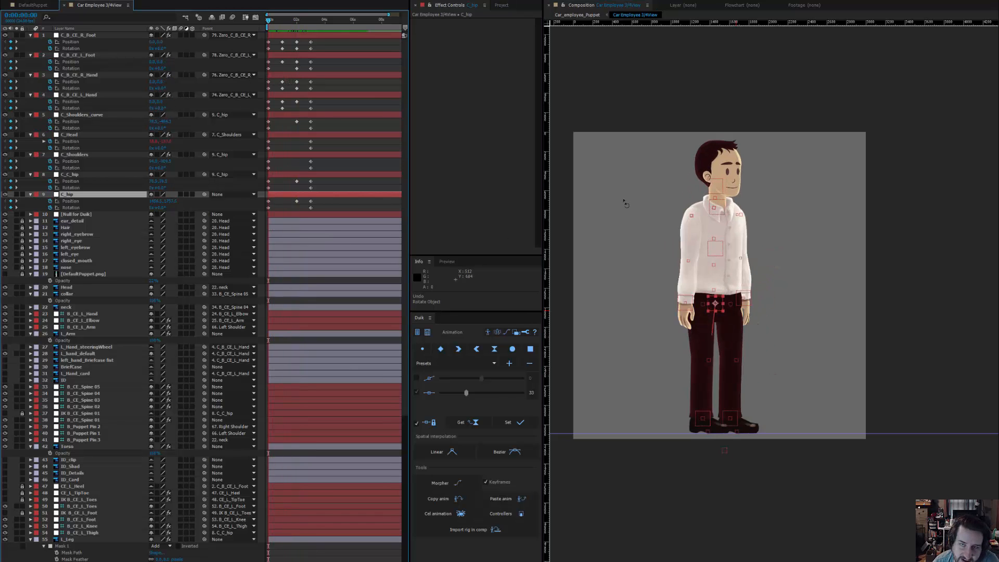
pyautogui.scroll(4, 754, 445)
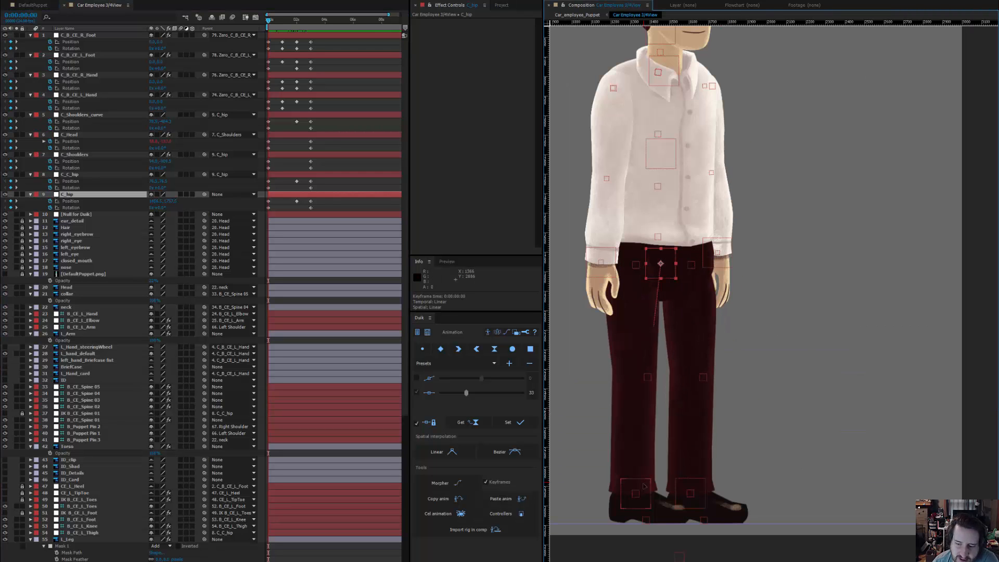
# - Open the DefaultPuppet composition, then unlock and show its Right Heel and Right Tiptoe layers
pyautogui.click(644, 484)
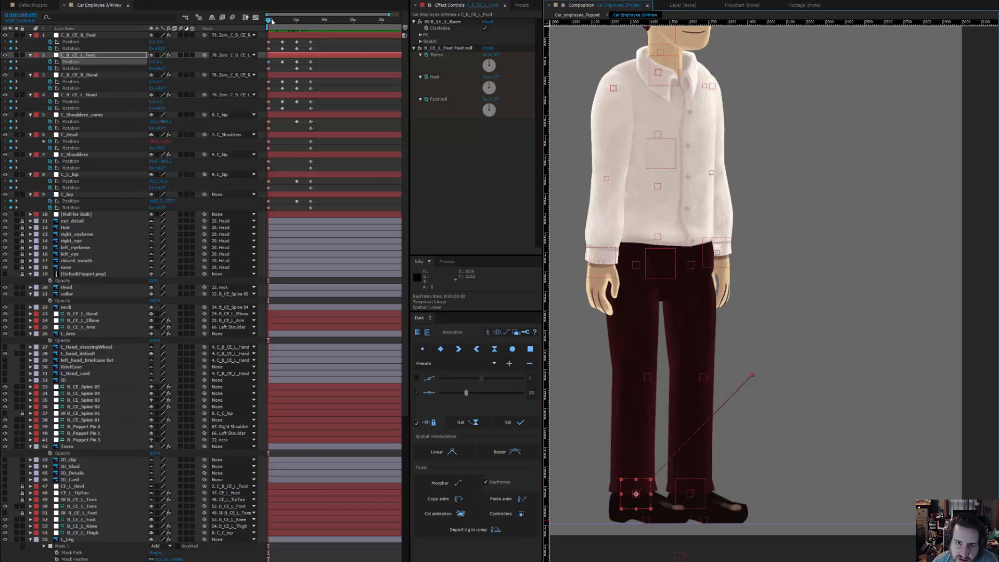
pyautogui.moveTo(272, 21); pyautogui.dragTo(263, 28)
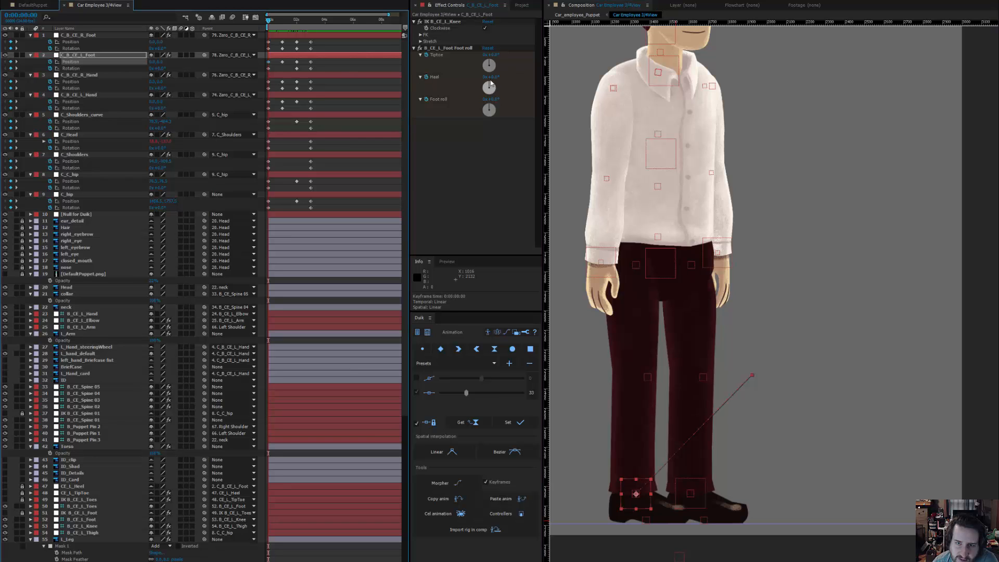
pyautogui.click(29, 5)
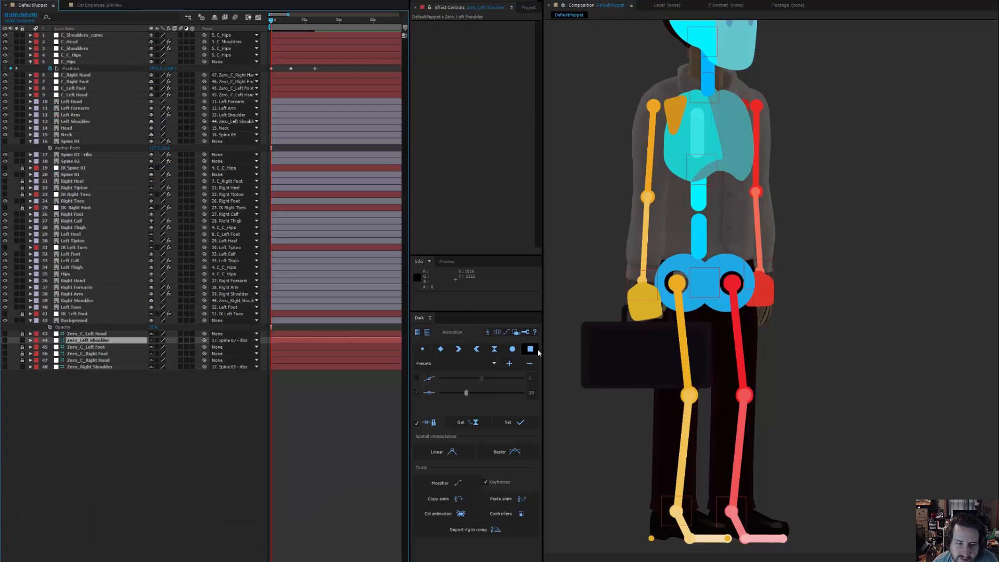
pyautogui.click(685, 504)
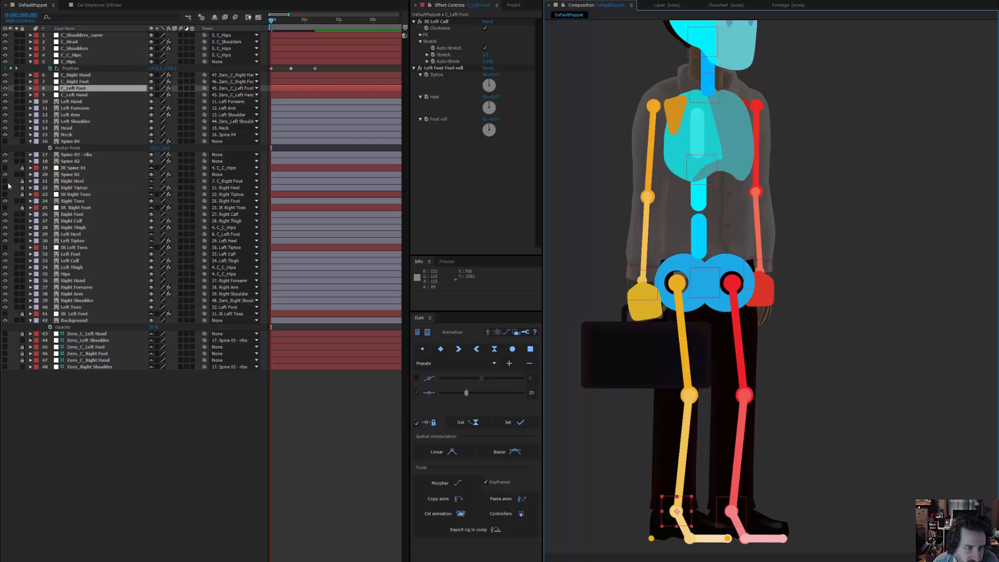
pyautogui.moveTo(23, 182); pyautogui.dragTo(5, 187)
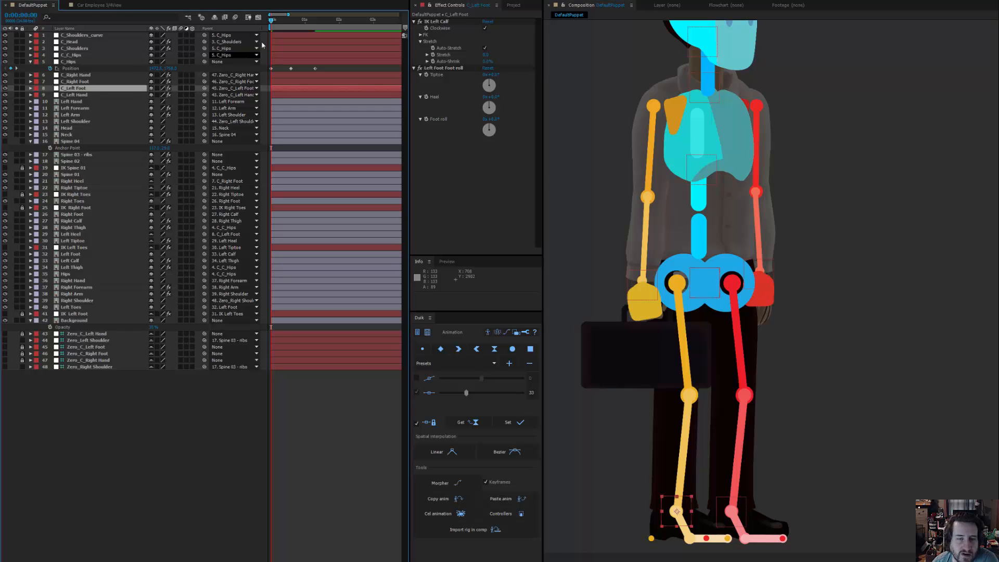
# - Try the Left Foot roll settings of C_Left Foot in DefaultPuppet, then undo the changes
pyautogui.moveTo(491, 75); pyautogui.dragTo(505, 132)
pyautogui.hotkey('ctrl', 'z')
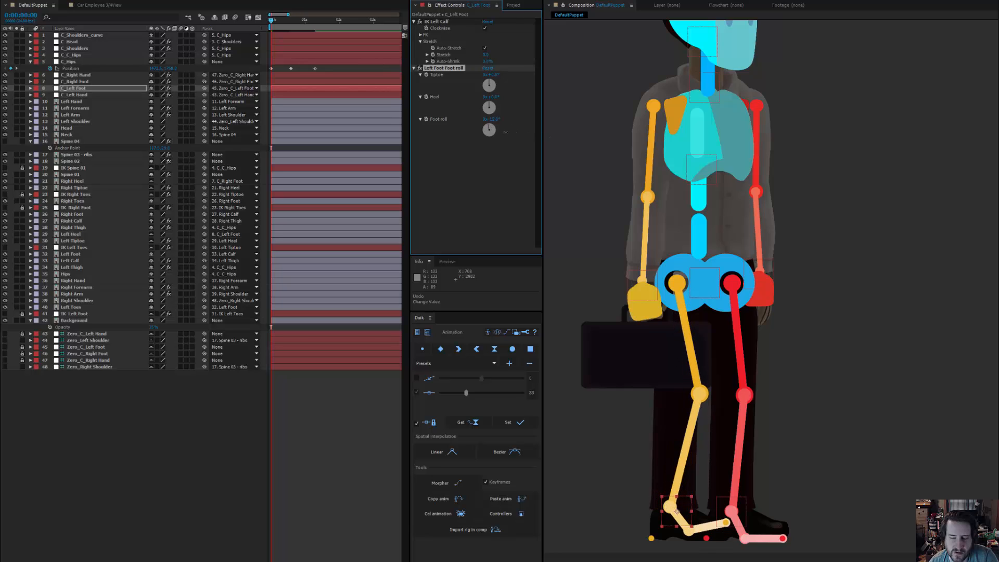
pyautogui.hotkey('ctrl', 'z')
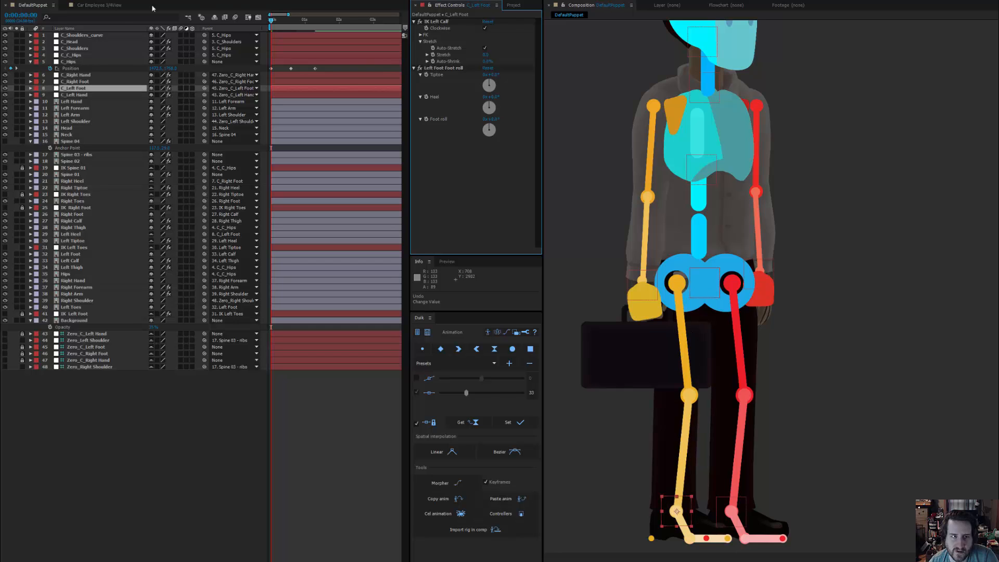
# - Return to the Car Employee composition and try the foot roll settings of C_B_CE_L_Foot, undoing the changes
pyautogui.click(102, 6)
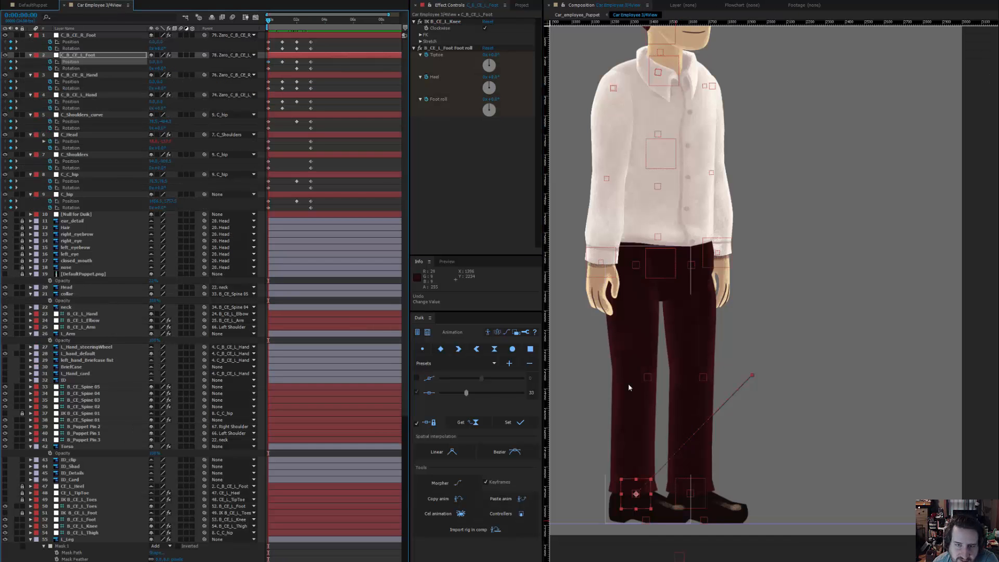
pyautogui.moveTo(503, 101); pyautogui.dragTo(529, 143)
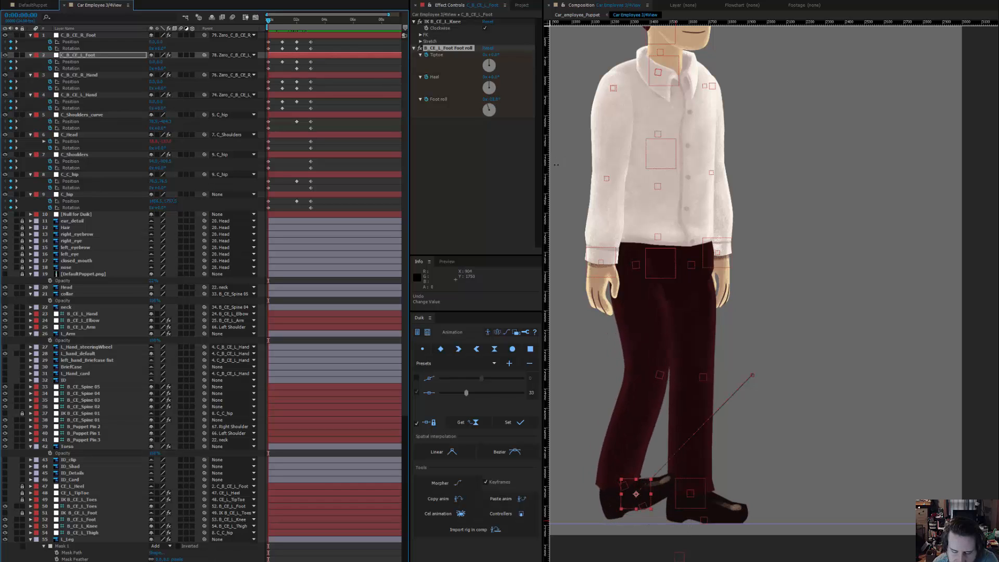
pyautogui.moveTo(562, 165); pyautogui.dragTo(563, 173)
pyautogui.hotkey('ctrl', 'z')
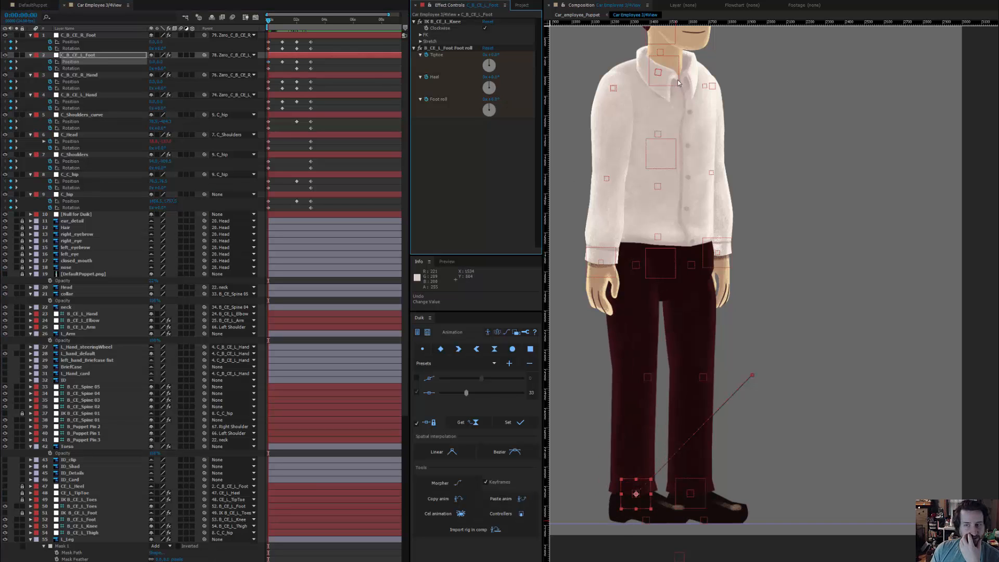
# - Go to the contact pose near 3 seconds and examine the whole figure in an enlarged viewer
pyautogui.moveTo(666, 88); pyautogui.dragTo(712, 148)
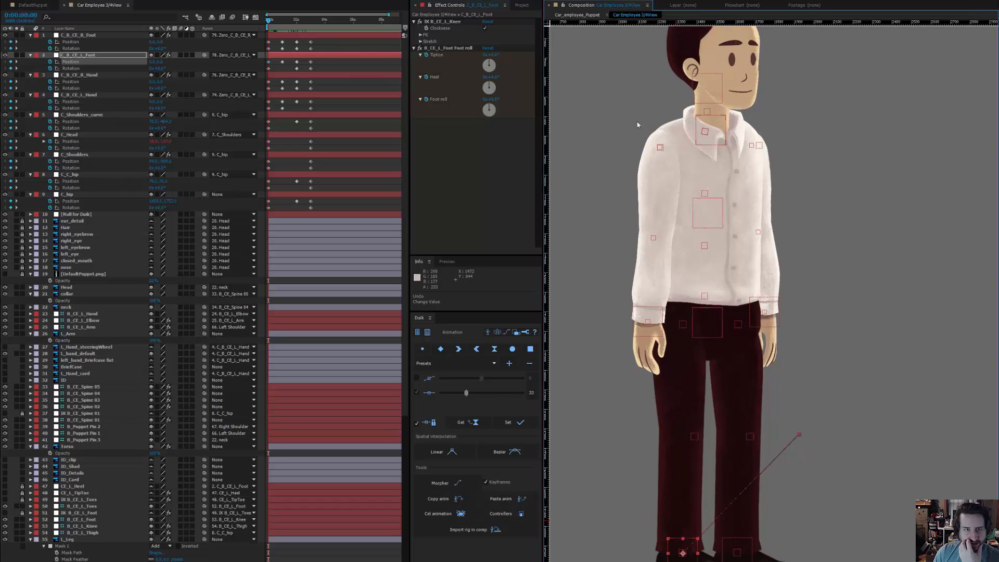
pyautogui.click(309, 23)
pyautogui.moveTo(310, 22); pyautogui.dragTo(311, 21)
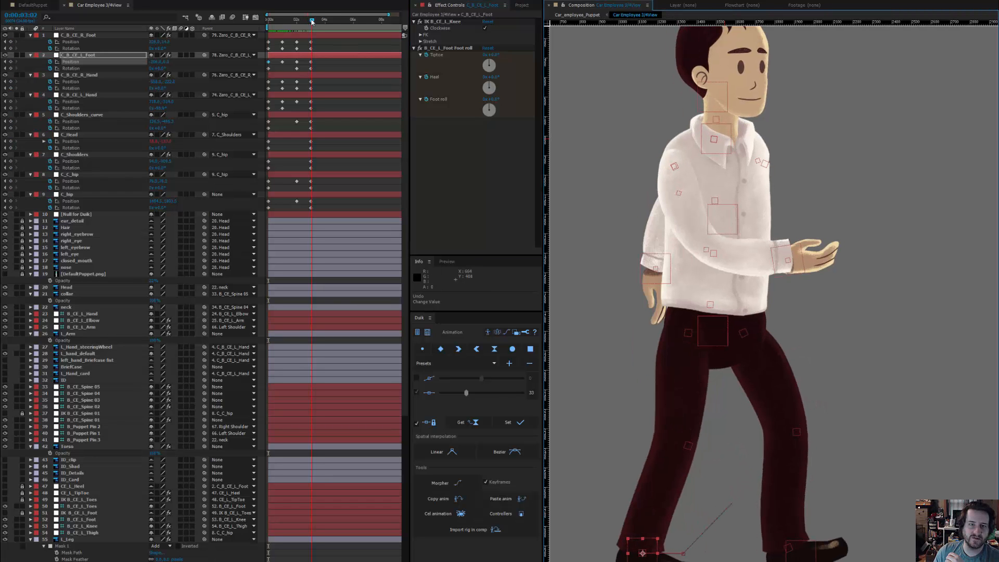
pyautogui.press('`')
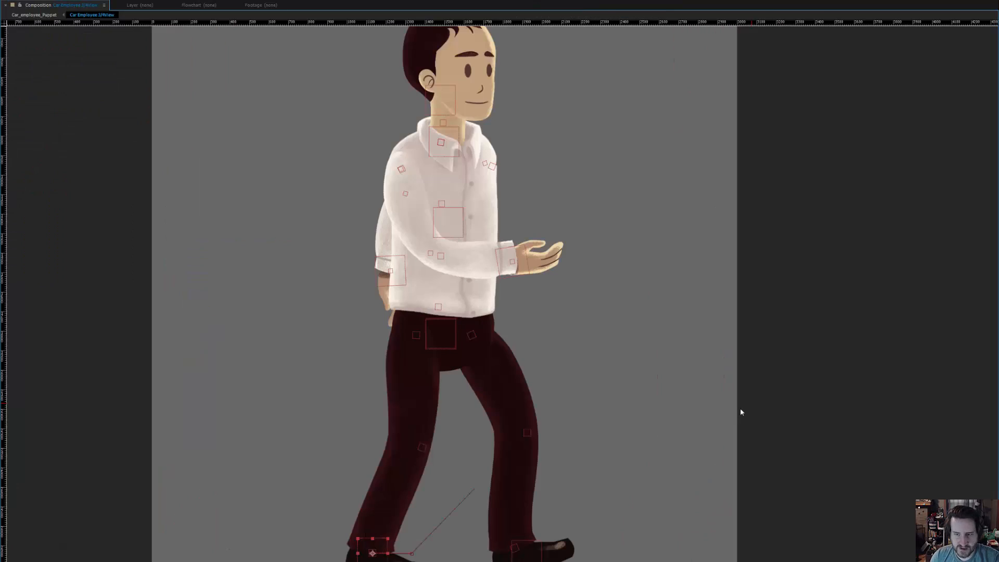
pyautogui.press(',')
pyautogui.press(',')
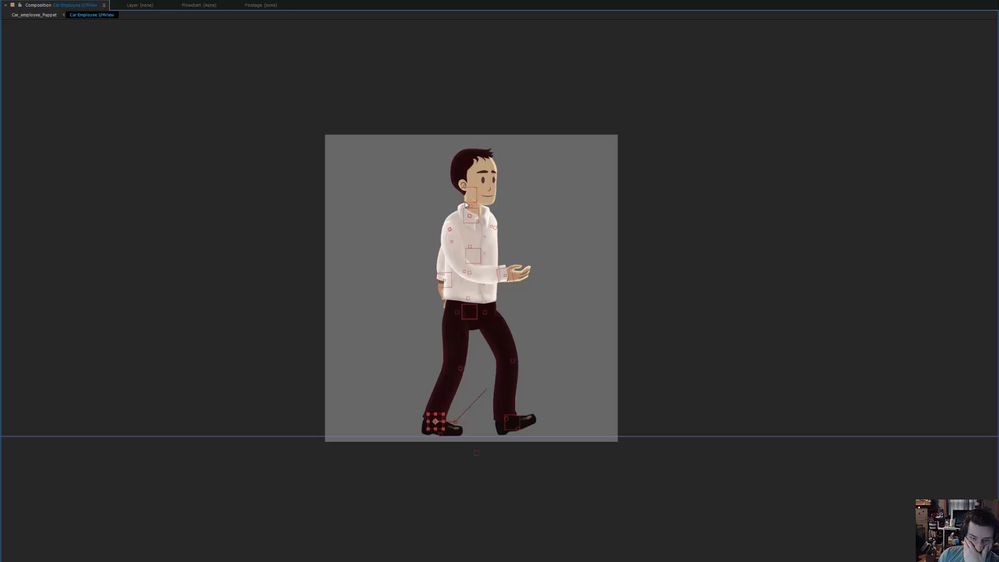
pyautogui.moveTo(436, 196); pyautogui.dragTo(488, 299)
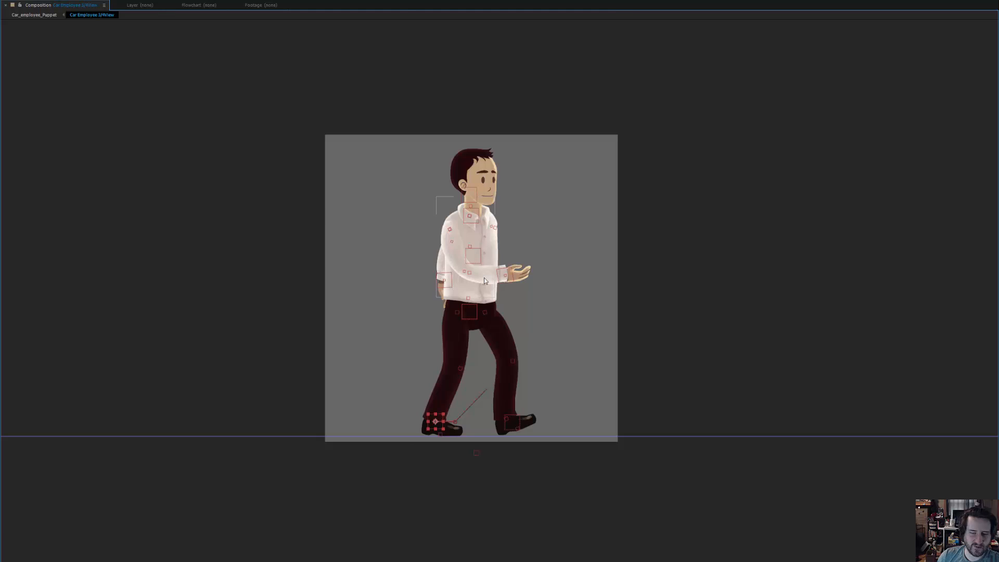
pyautogui.press('`')
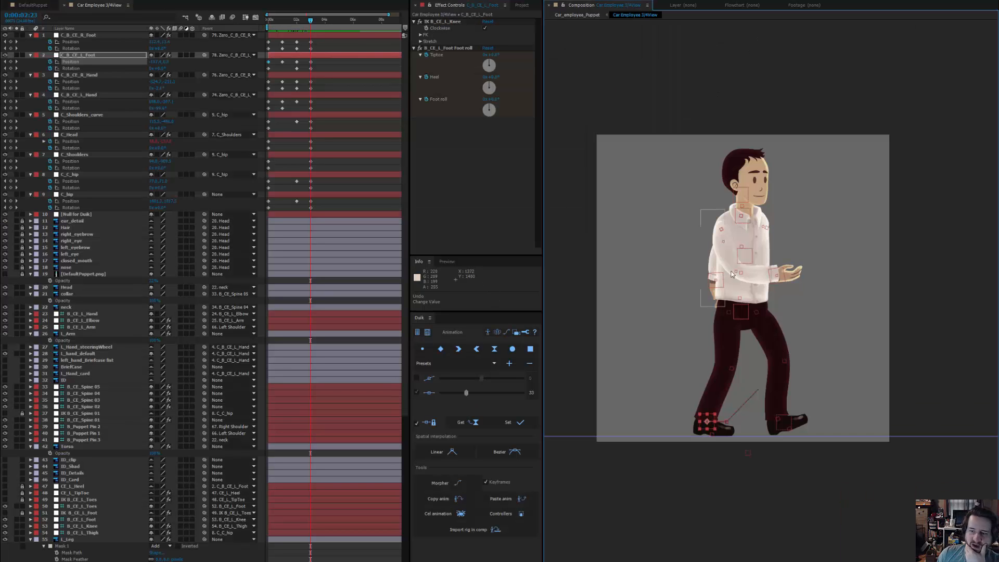
pyautogui.scroll(2, 781, 254)
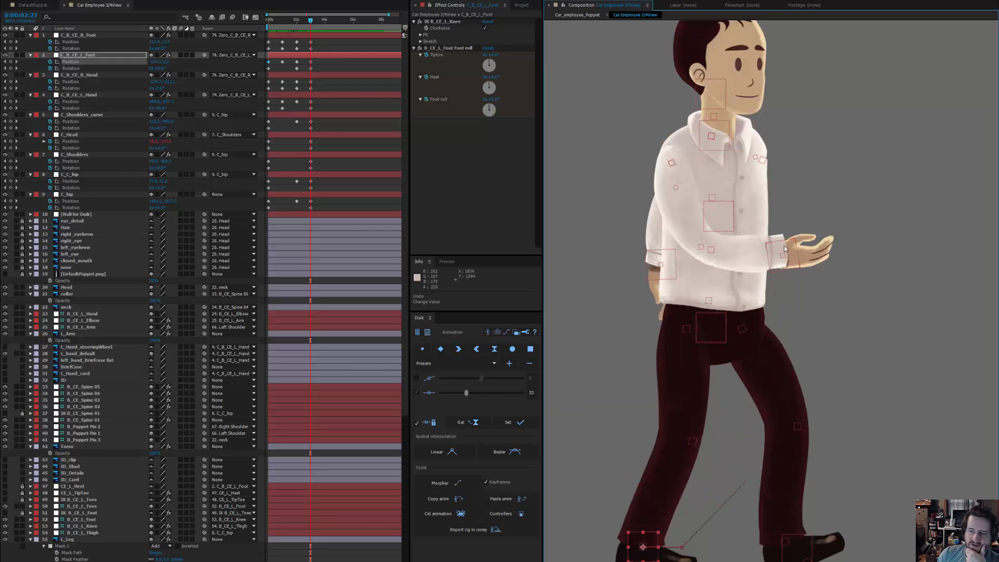
# - Try adjusting and scaling C_B_CE_L_Hand, moving on to 4 seconds, and open the expression on its Scale property
pyautogui.moveTo(785, 249)
pyautogui.mouseDown()
pyautogui.moveTo(713, 250)
pyautogui.moveTo(794, 248)
pyautogui.mouseUp()
pyautogui.hotkey('ctrl', 'z')
pyautogui.click(324, 20)
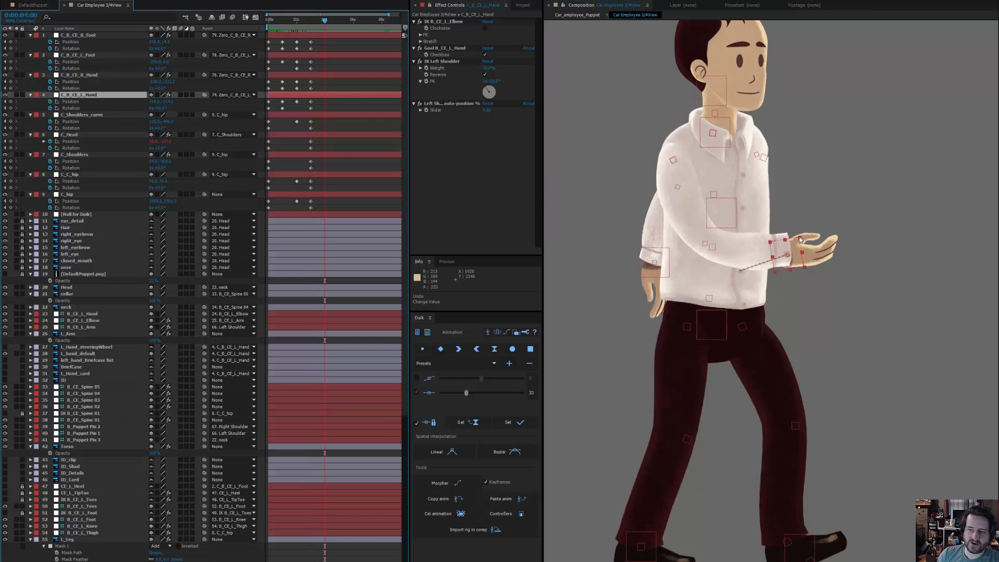
pyautogui.moveTo(800, 239); pyautogui.dragTo(772, 274)
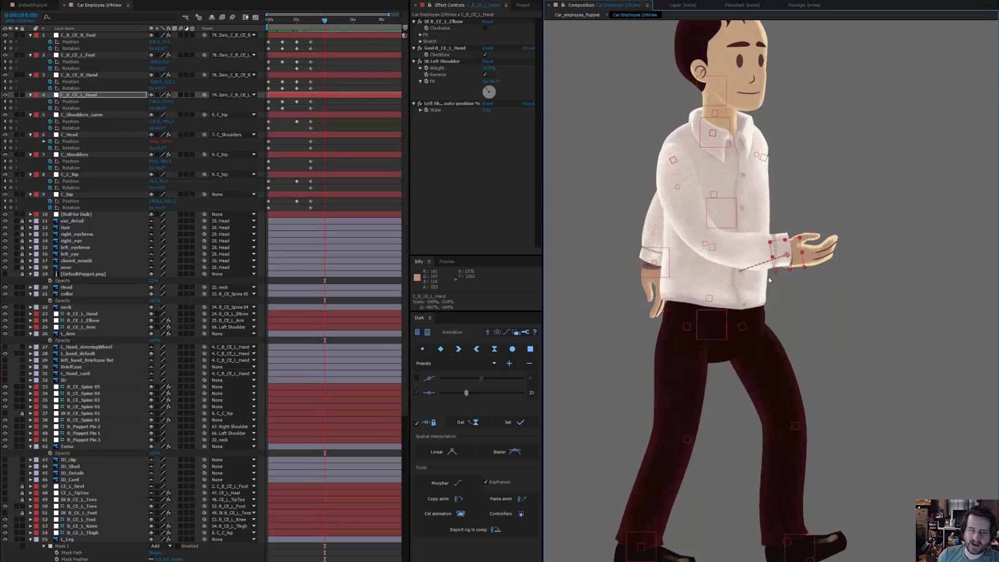
pyautogui.press('s')
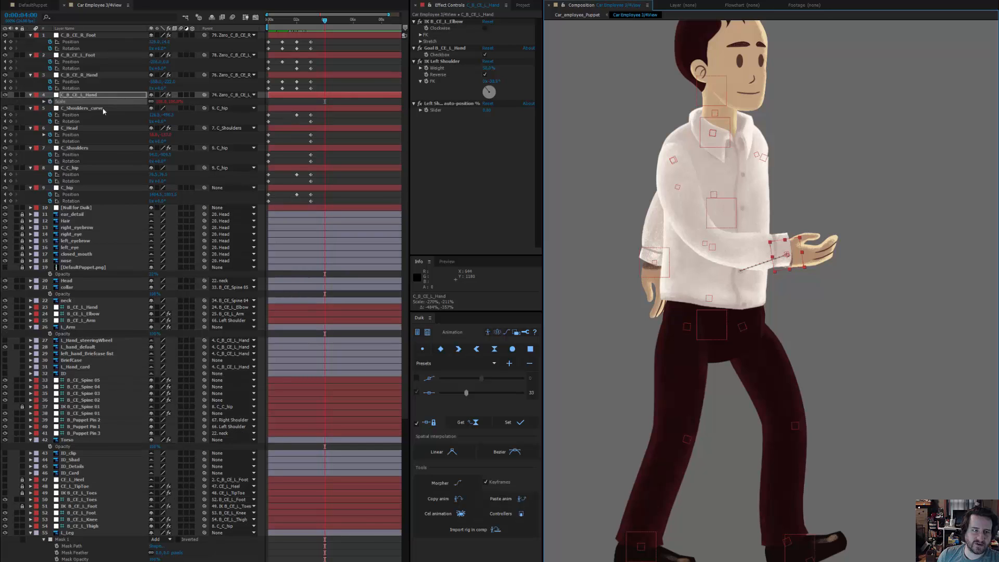
pyautogui.keyDown('alt'); pyautogui.click(45, 102); pyautogui.keyUp('alt')
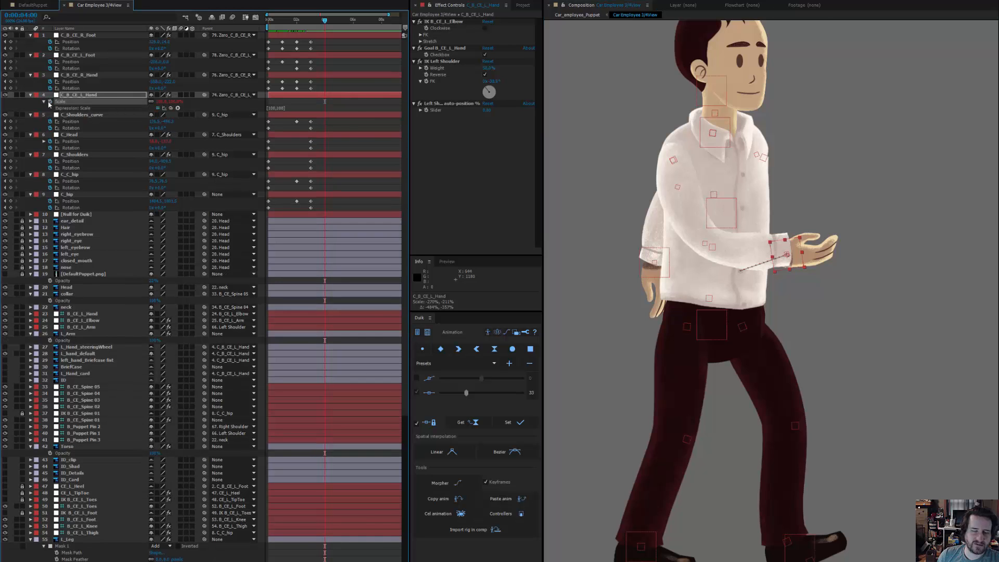
# - Try scaling the C_Shoulders_curve, C_C_hip, C_Head and C_Shoulders controllers in the walk pose, undoing the change to C_Shoulders_curve
pyautogui.click(722, 223)
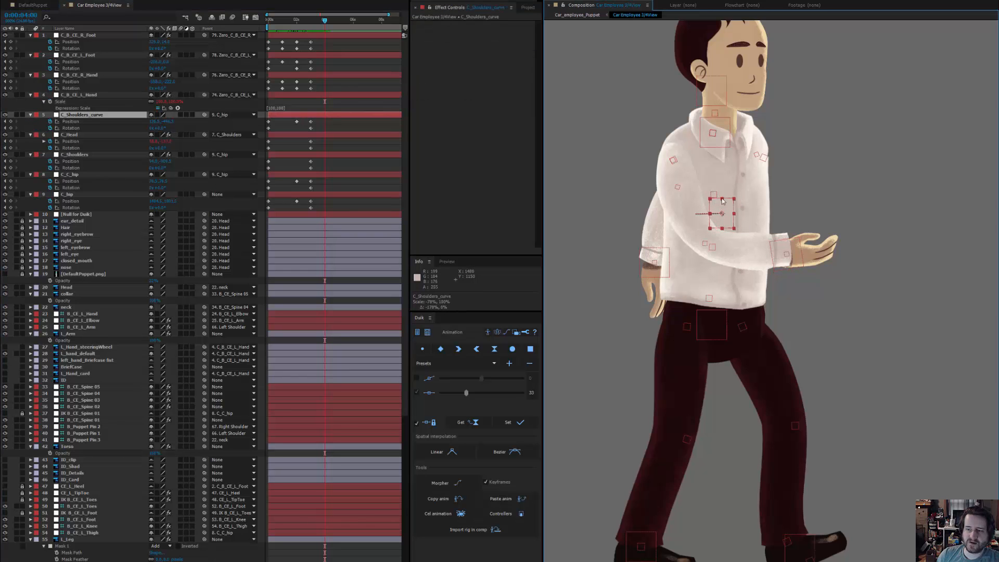
pyautogui.moveTo(722, 201); pyautogui.dragTo(728, 199)
pyautogui.hotkey('ctrl', 'z')
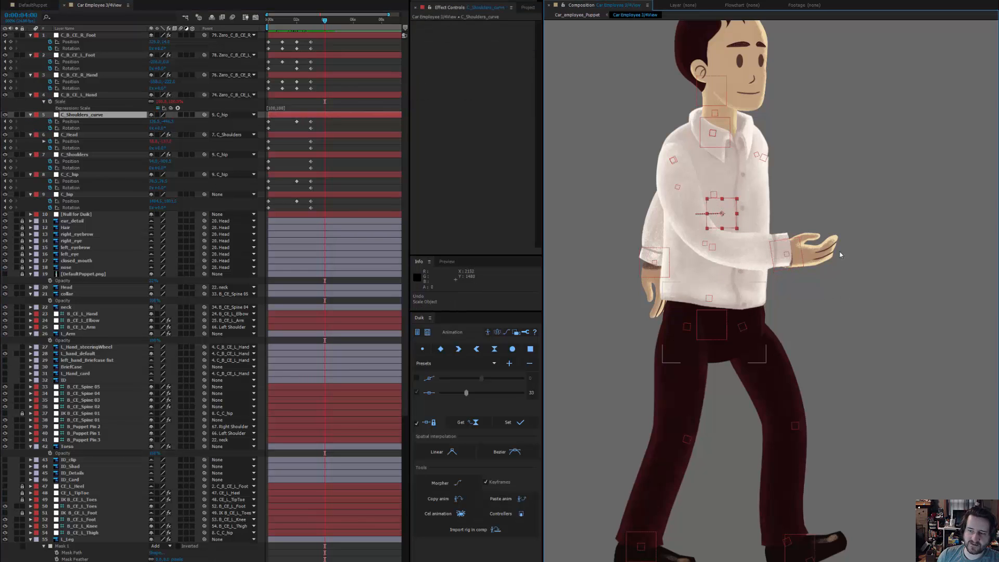
pyautogui.click(706, 324)
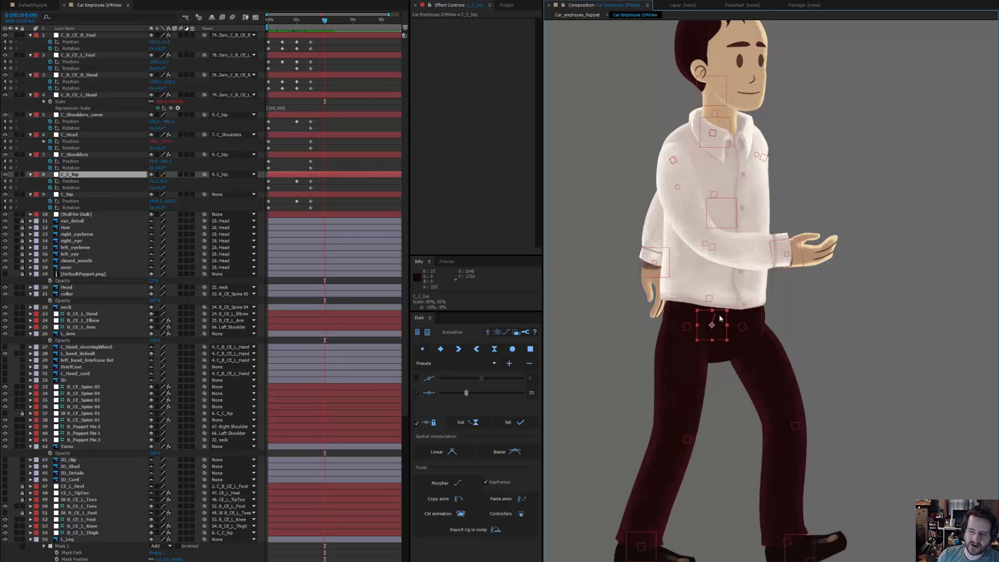
pyautogui.click(727, 80)
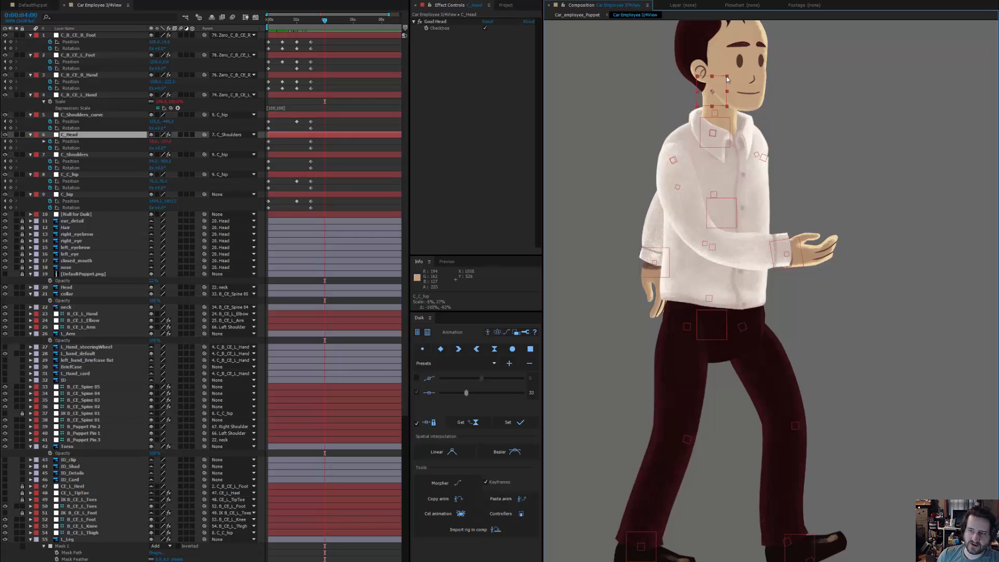
pyautogui.click(722, 133)
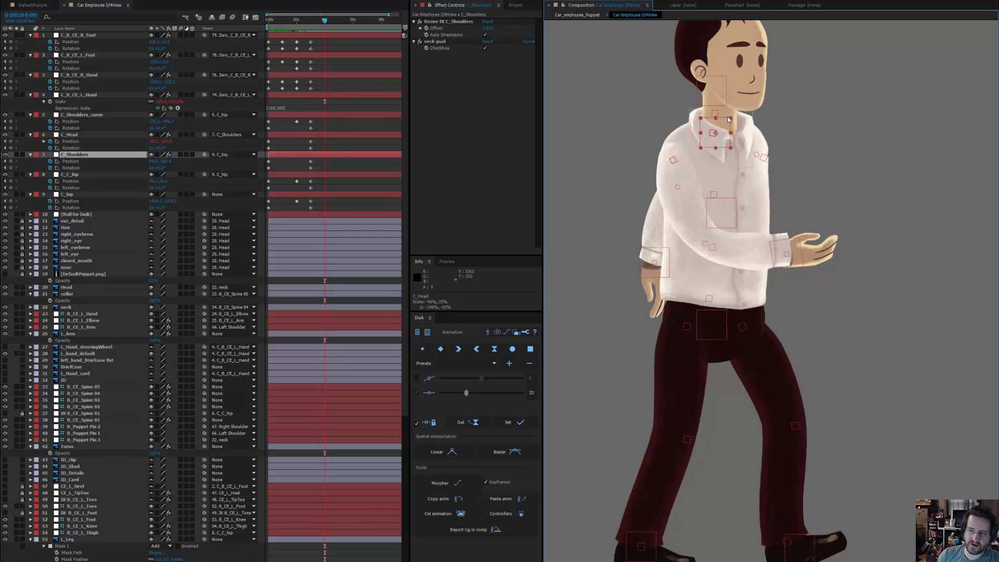
pyautogui.click(186, 187)
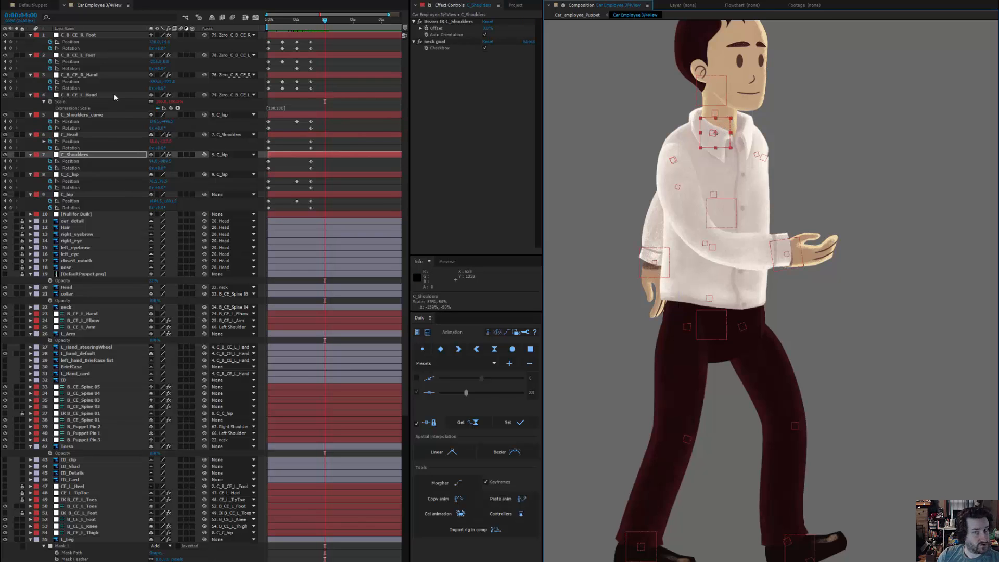
# - Reopen the Scale expression of C_B_CE_L_Hand and inspect its code without editing it
pyautogui.click(801, 253)
pyautogui.press('u')
pyautogui.press('u')
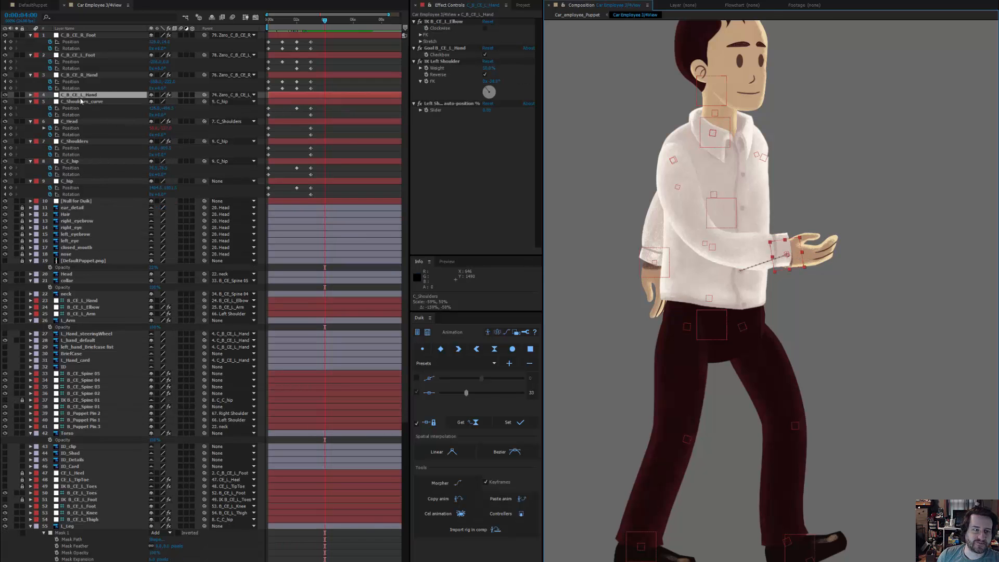
pyautogui.click(43, 103)
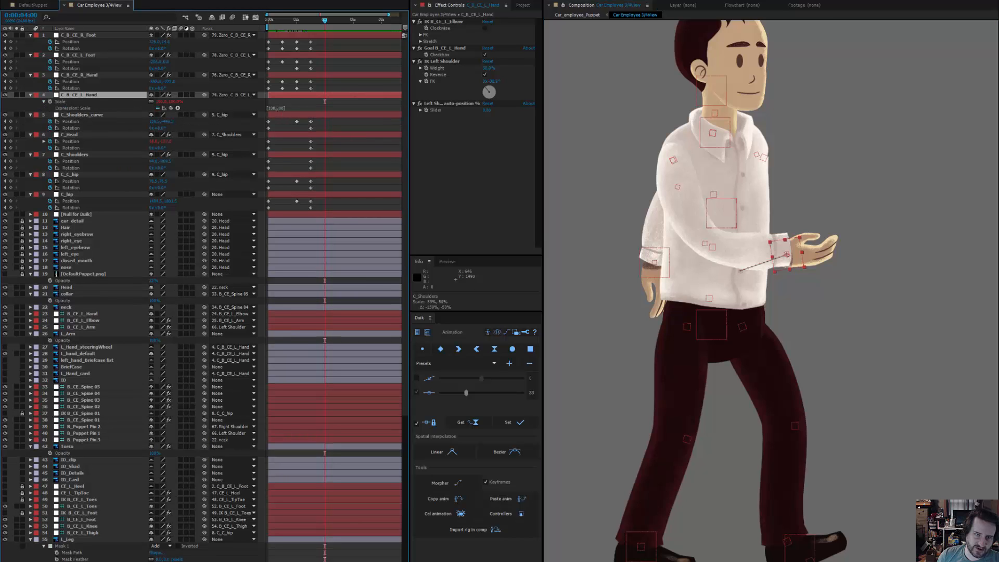
pyautogui.click(286, 108)
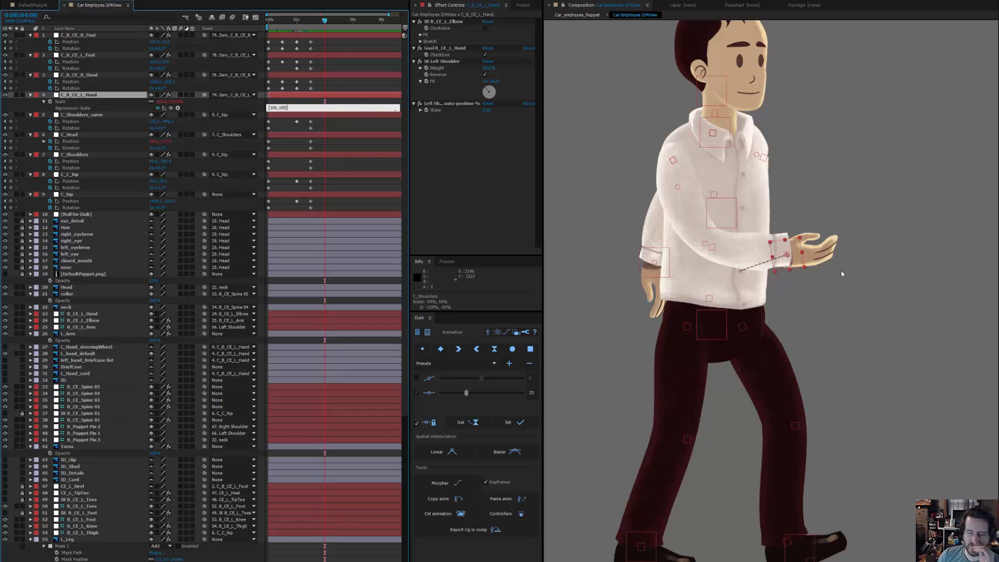
pyautogui.click(855, 303)
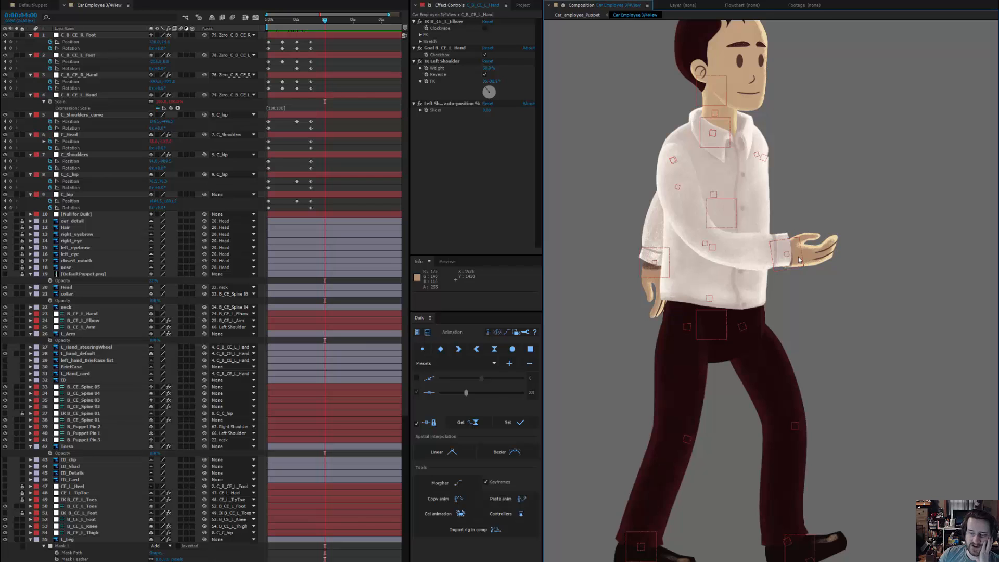
# - In DefaultPuppet, try scaling C_Left Hand, C_Left Foot and the Spine 03 - ribs layer, undoing the ribs change
pyautogui.click(39, 6)
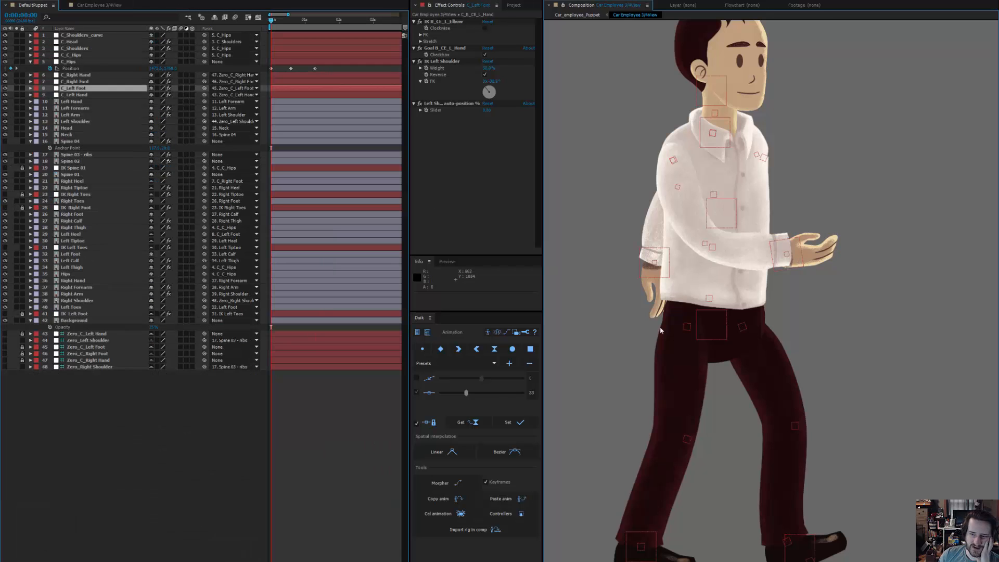
pyautogui.click(651, 284)
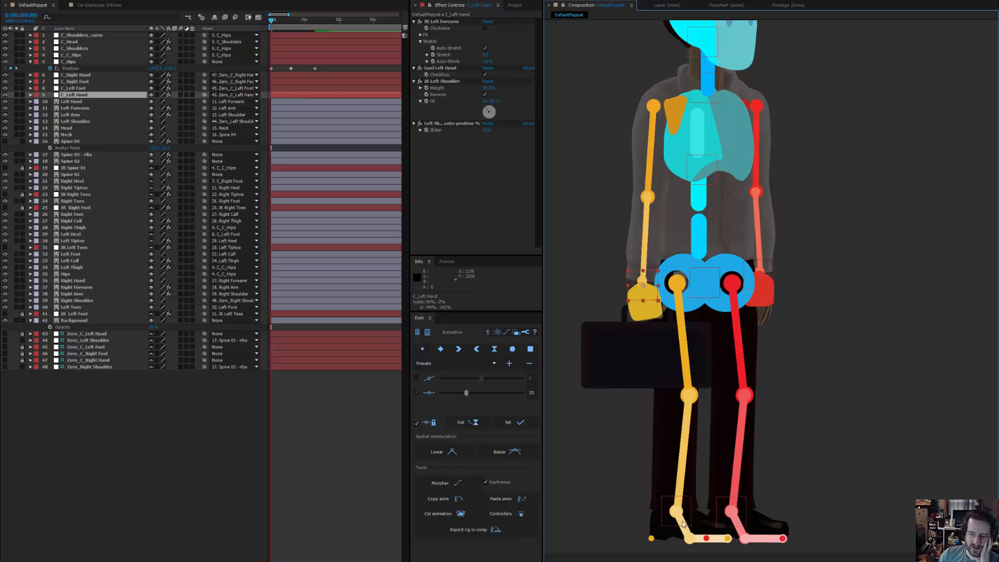
pyautogui.click(691, 502)
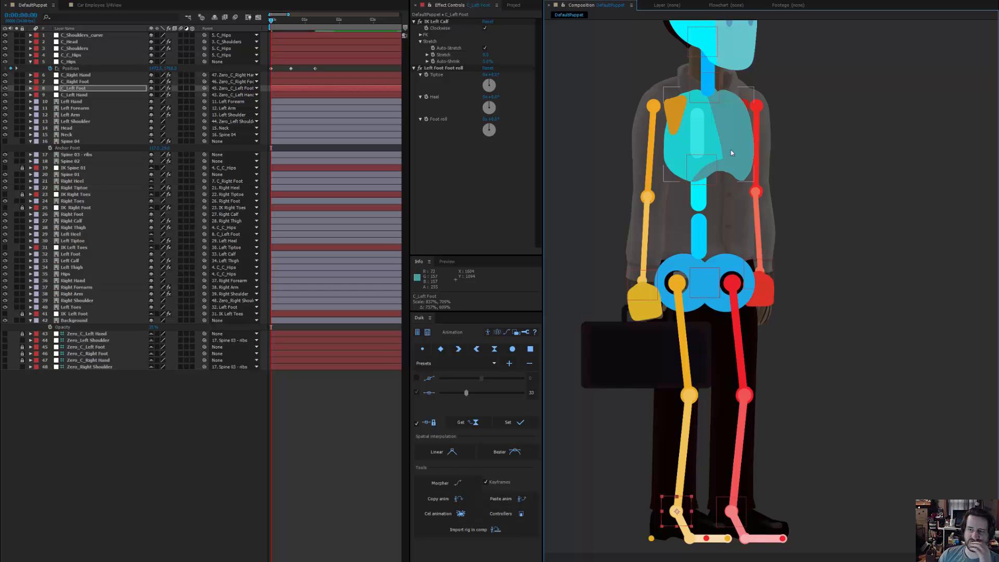
pyautogui.click(751, 110)
pyautogui.moveTo(755, 87)
pyautogui.mouseDown()
pyautogui.moveTo(814, 77)
pyautogui.moveTo(728, 119)
pyautogui.moveTo(801, 69)
pyautogui.moveTo(776, 98)
pyautogui.moveTo(751, 94)
pyautogui.mouseUp()
pyautogui.hotkey('ctrl', 'z')
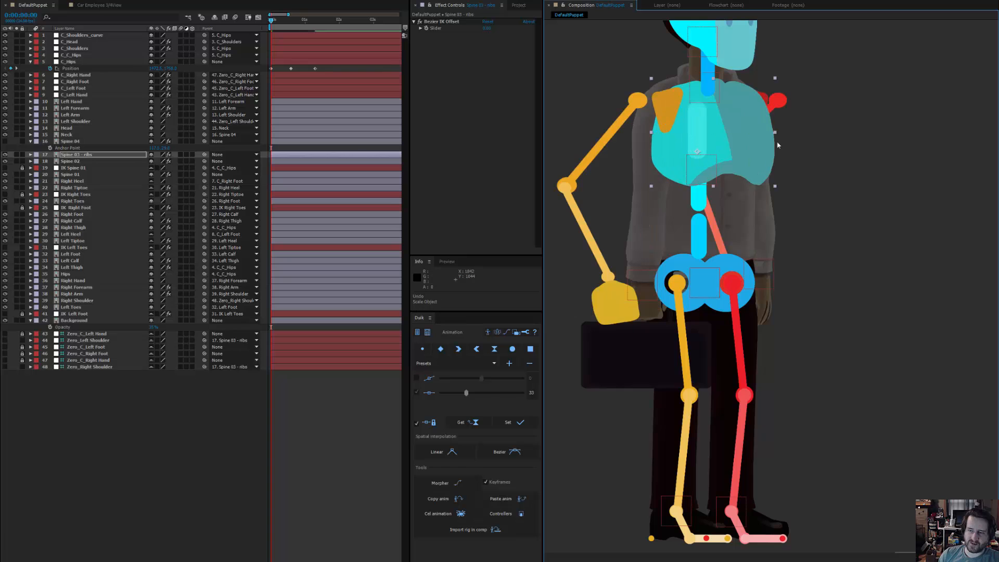
# - Undo the last ribs scaling, lock the Scale of Spine 03 - ribs with the expression [100,100] and try scaling it
pyautogui.hotkey('ctrl', 'z')
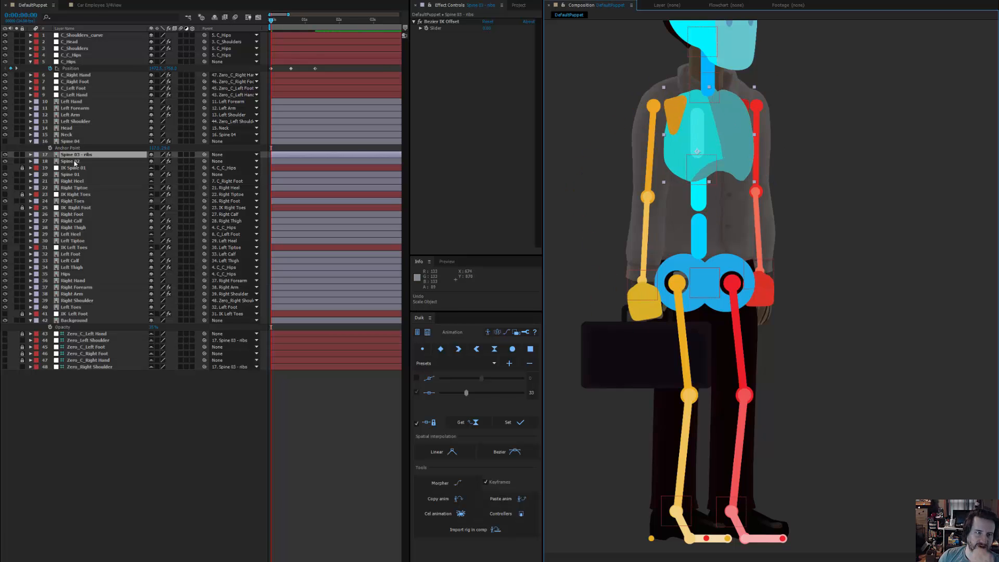
pyautogui.press('s')
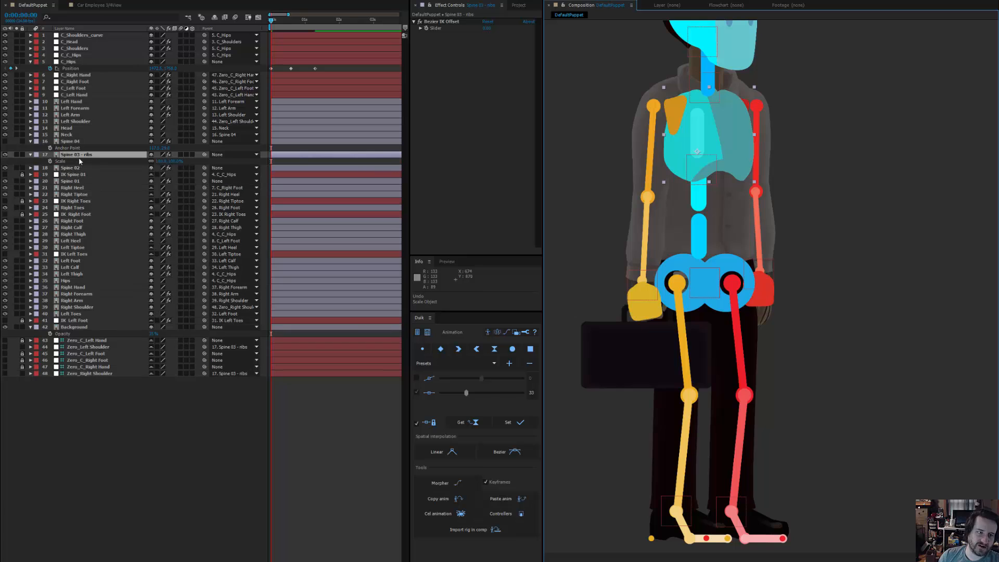
pyautogui.keyDown('alt'); pyautogui.click(50, 162); pyautogui.keyUp('alt')
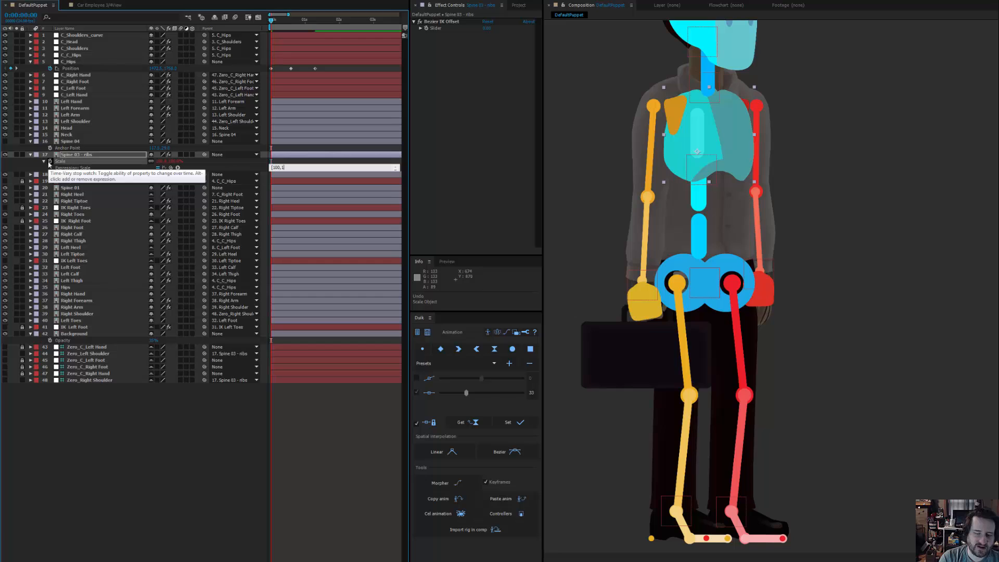
pyautogui.press('KP_Enter')
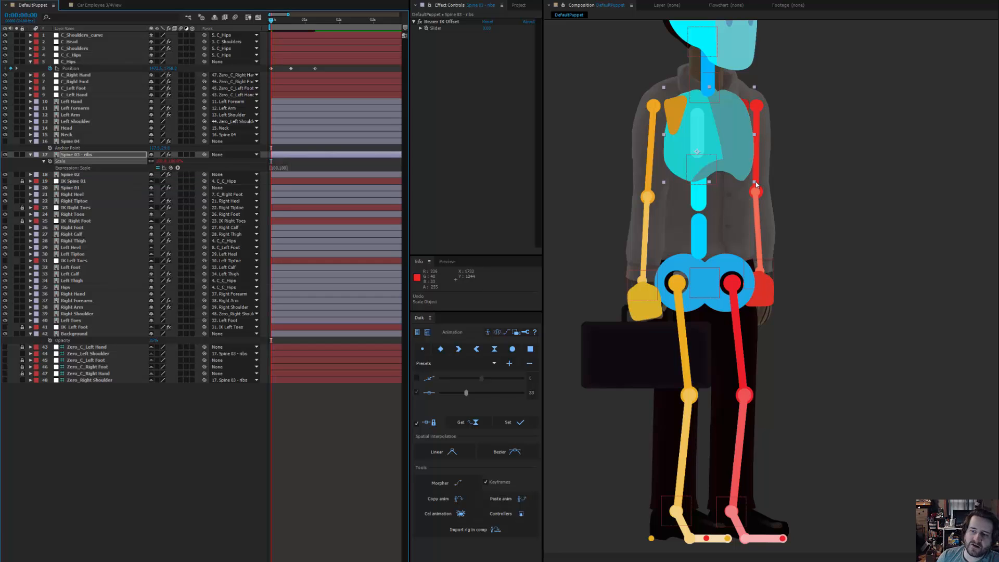
pyautogui.moveTo(755, 182); pyautogui.dragTo(715, 116)
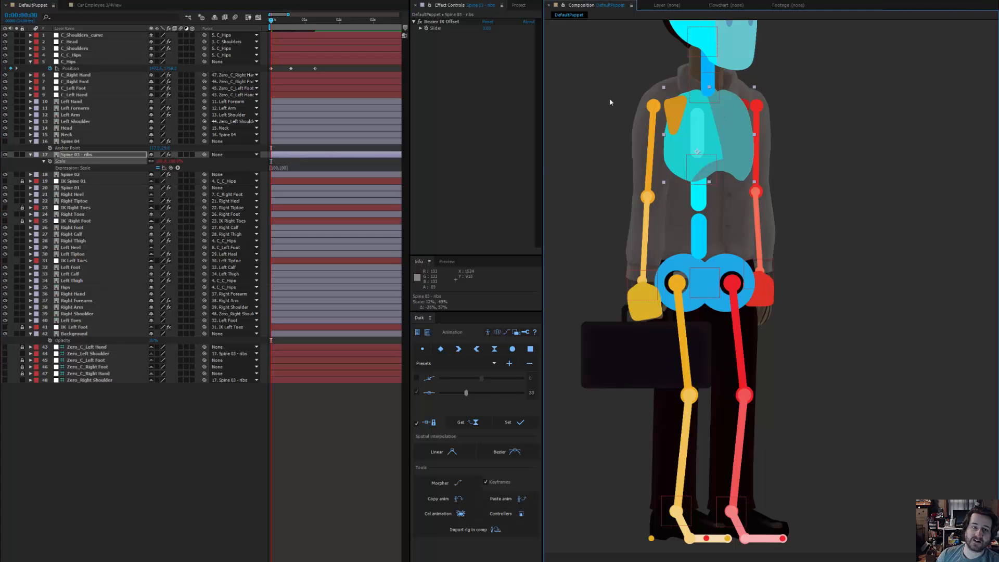
# - Return to the Car Employee 3/4View composition and show the whole character in a maximized viewer, with layer controls and guides hidden
pyautogui.click(99, 4)
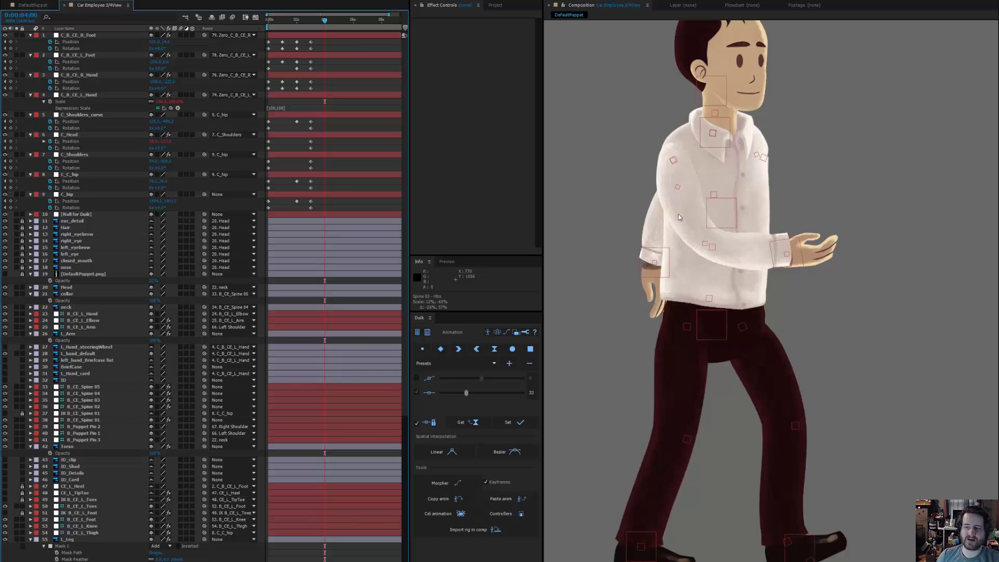
pyautogui.press('`')
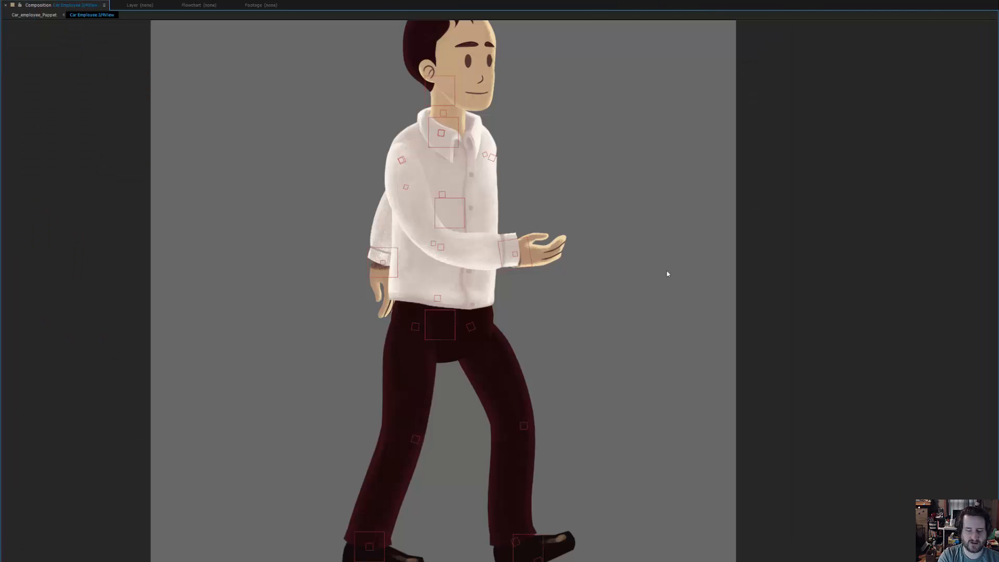
pyautogui.press('space')
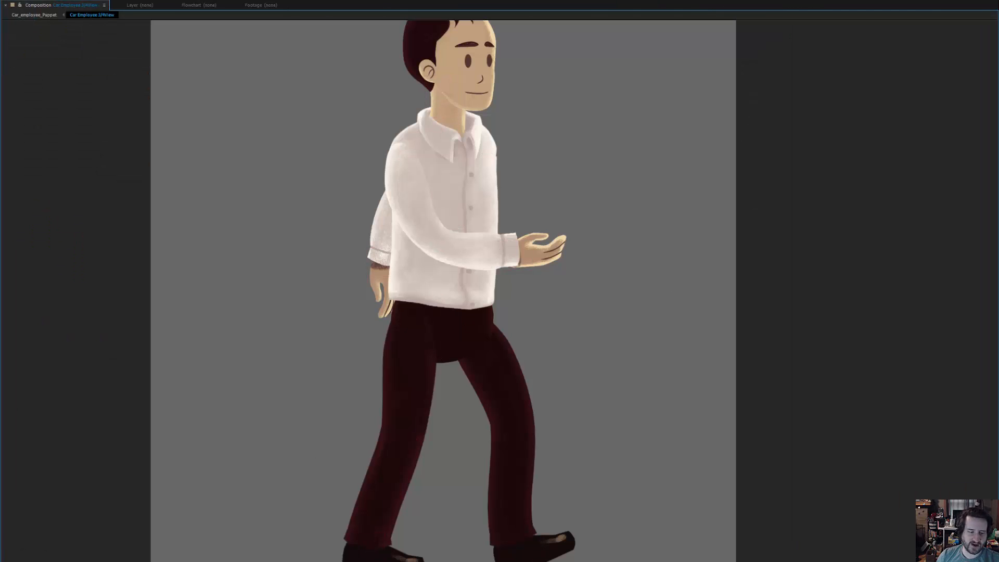
pyautogui.click(32, 561)
pyautogui.click(29, 500)
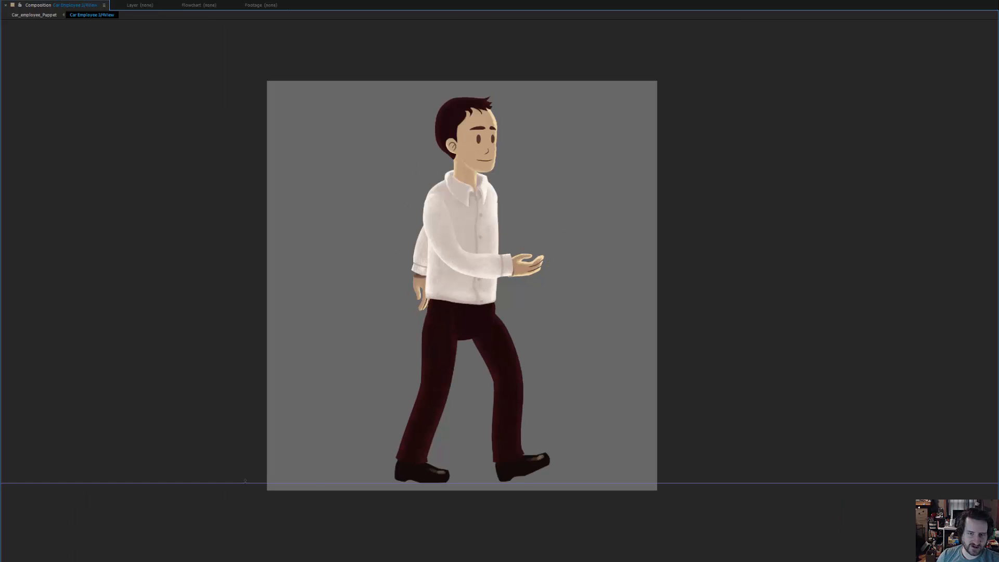
pyautogui.hotkey('ctrl', ';')
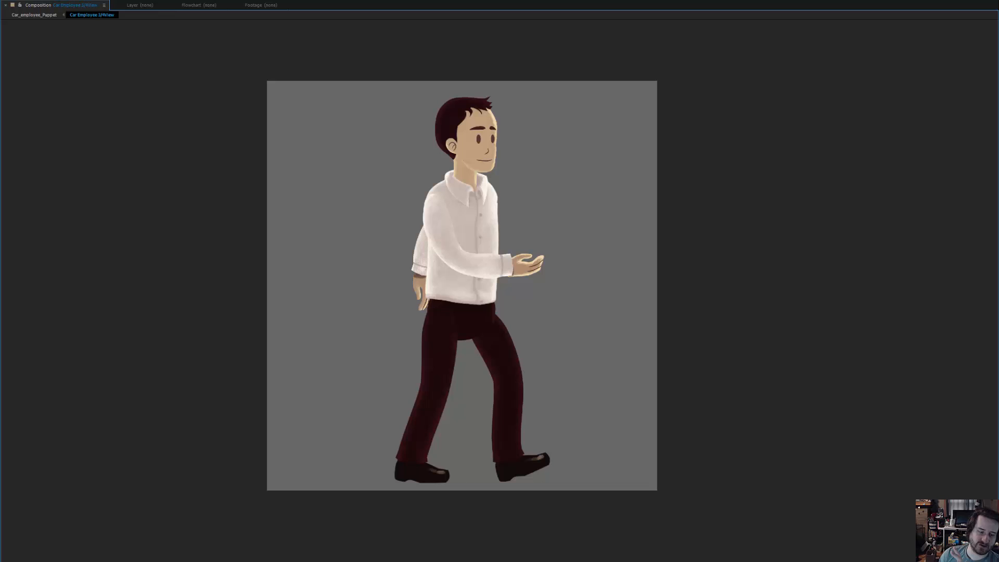
# - Switch to VLC media player, watch TerminalEmployee_WalkTest.mp4, and return to the After Effects composition with the full panel layout restored
pyautogui.hotkey('alt', 'Tab')
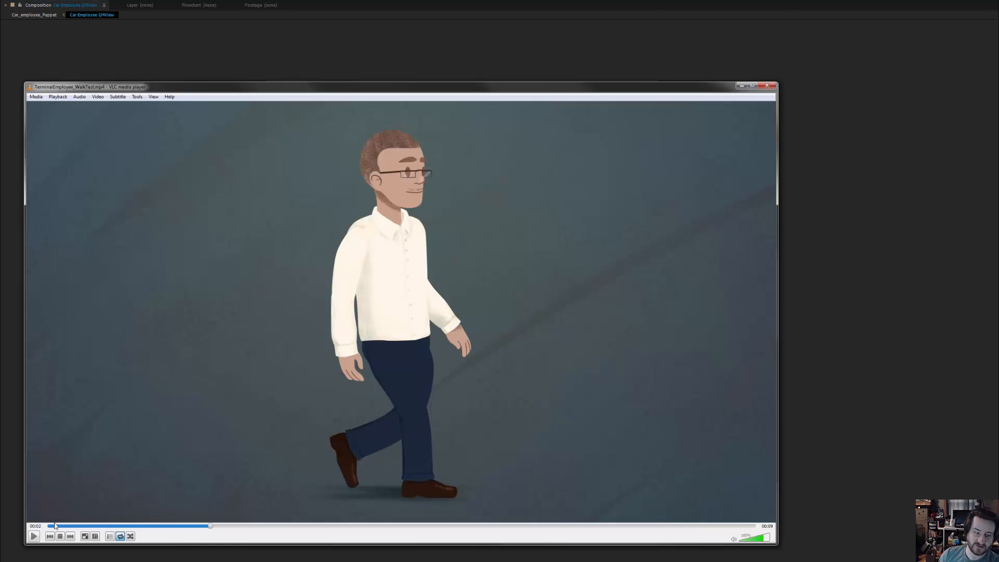
pyautogui.click(33, 536)
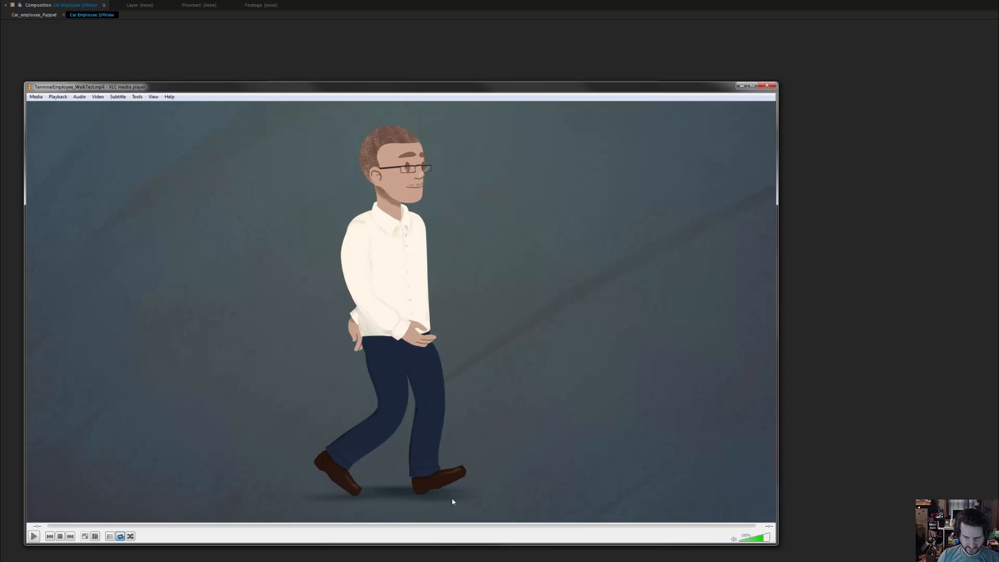
pyautogui.moveTo(502, 88); pyautogui.dragTo(492, 75)
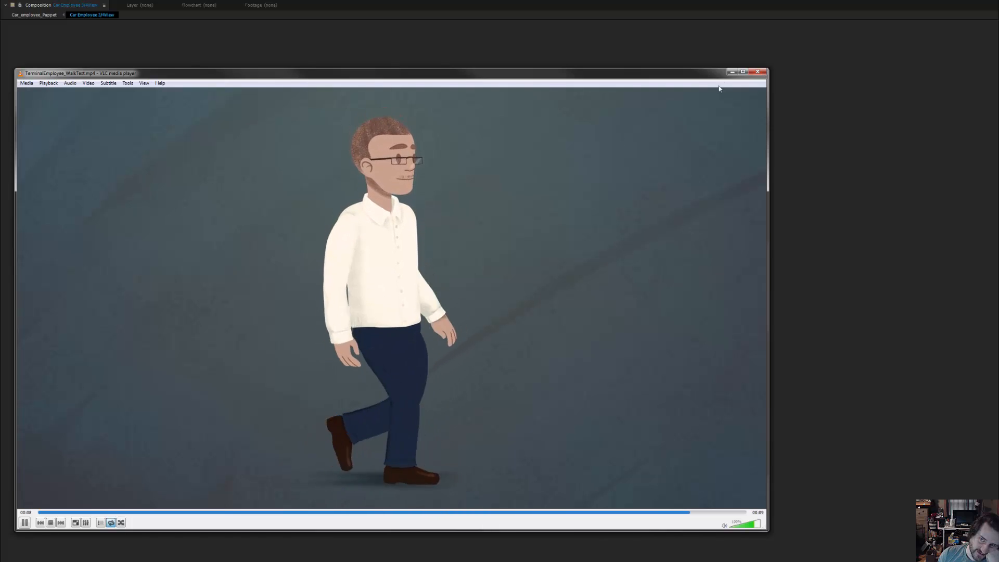
pyautogui.click(754, 73)
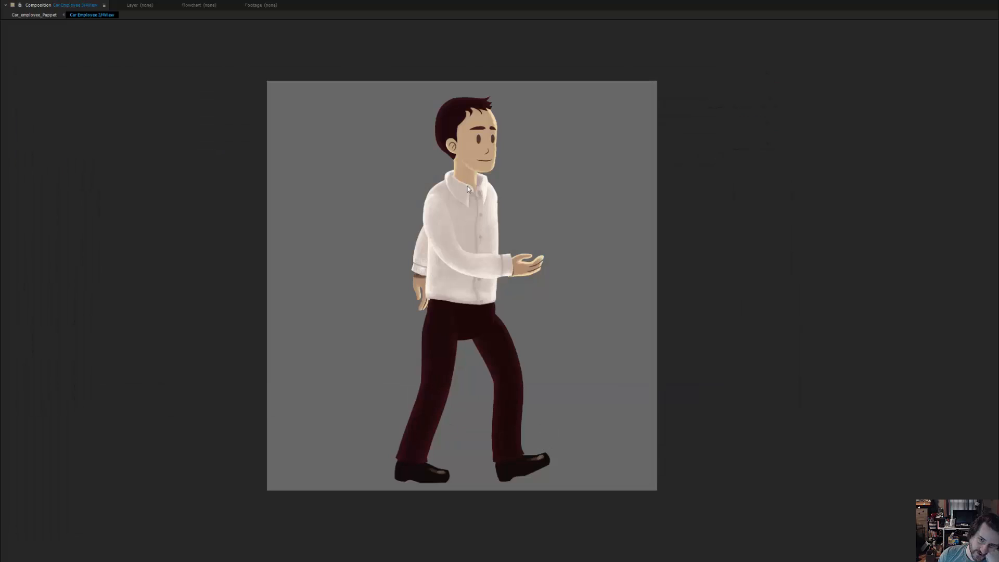
pyautogui.click(450, 231)
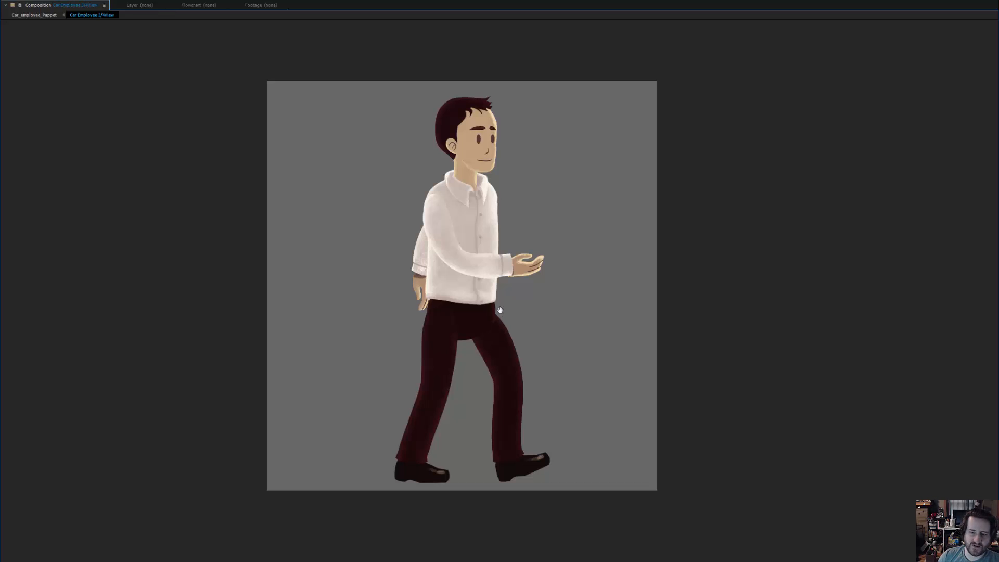
pyautogui.press('`')
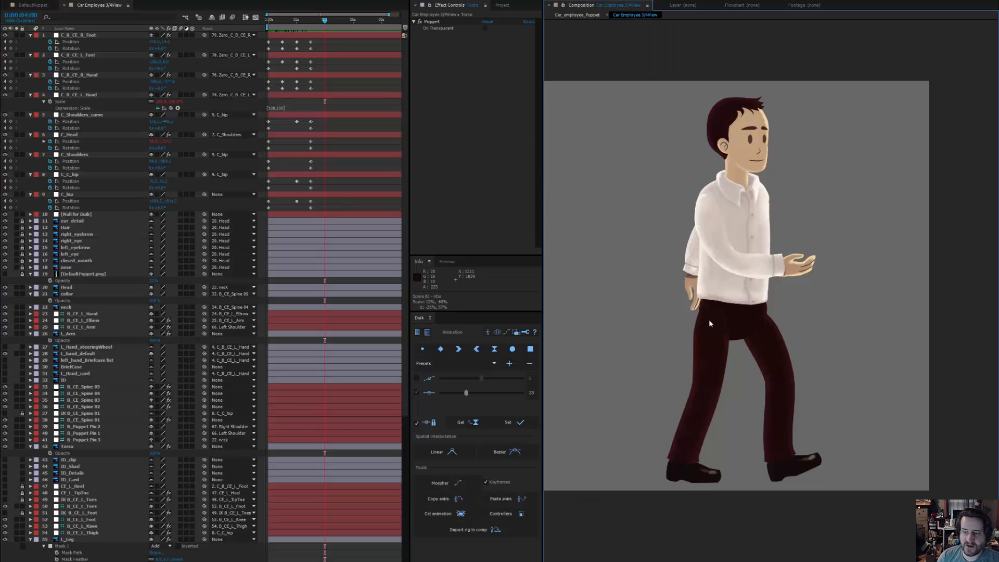